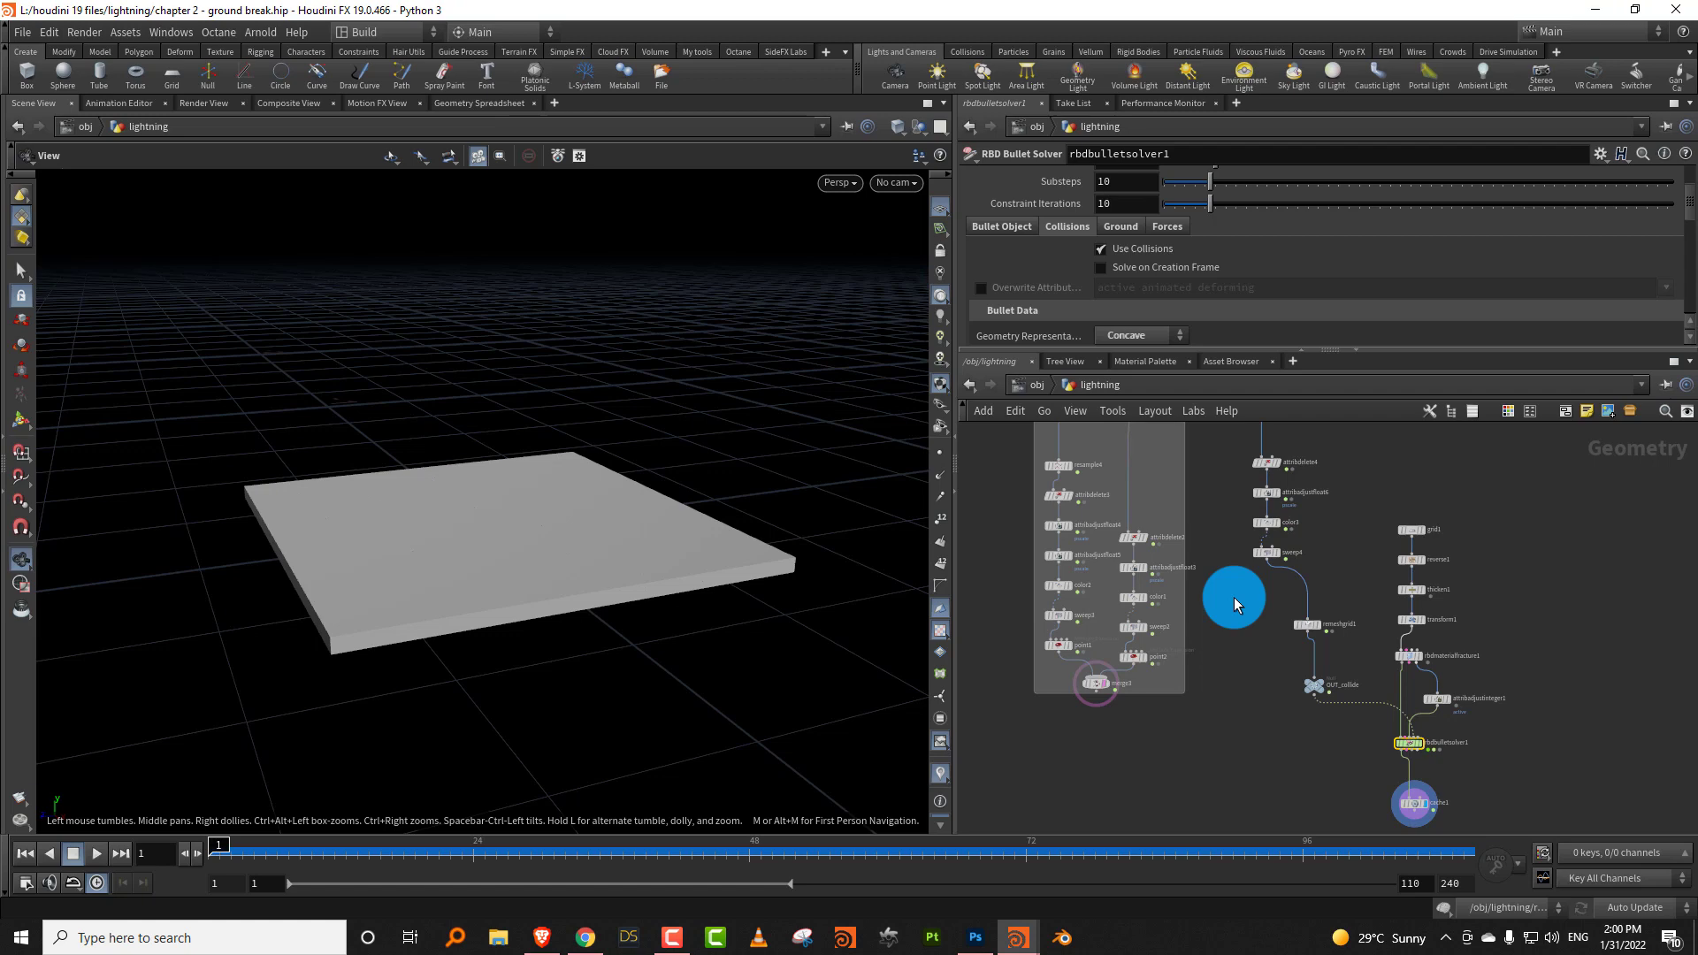
# Lay out the six collision branch nodes, from attribdelete4 down to OUT_collide, in a straight column.
pyautogui.moveTo(1308, 497); pyautogui.dragTo(1270, 568, button='middle')
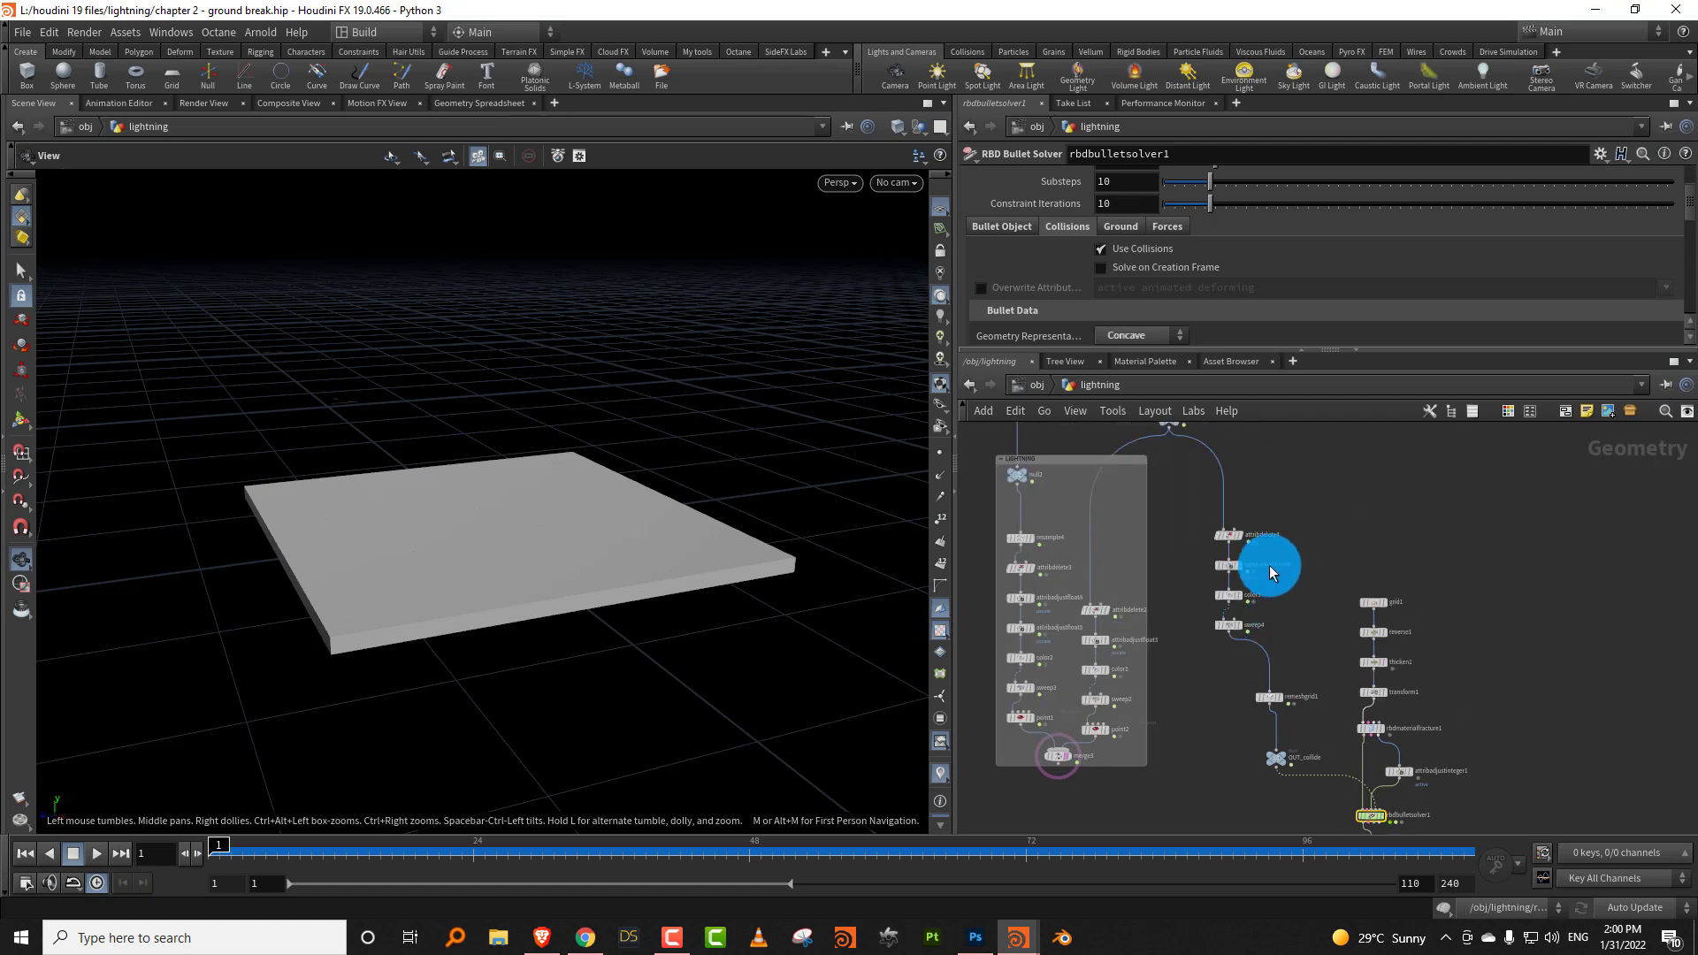
pyautogui.moveTo(1197, 506); pyautogui.dragTo(1300, 790)
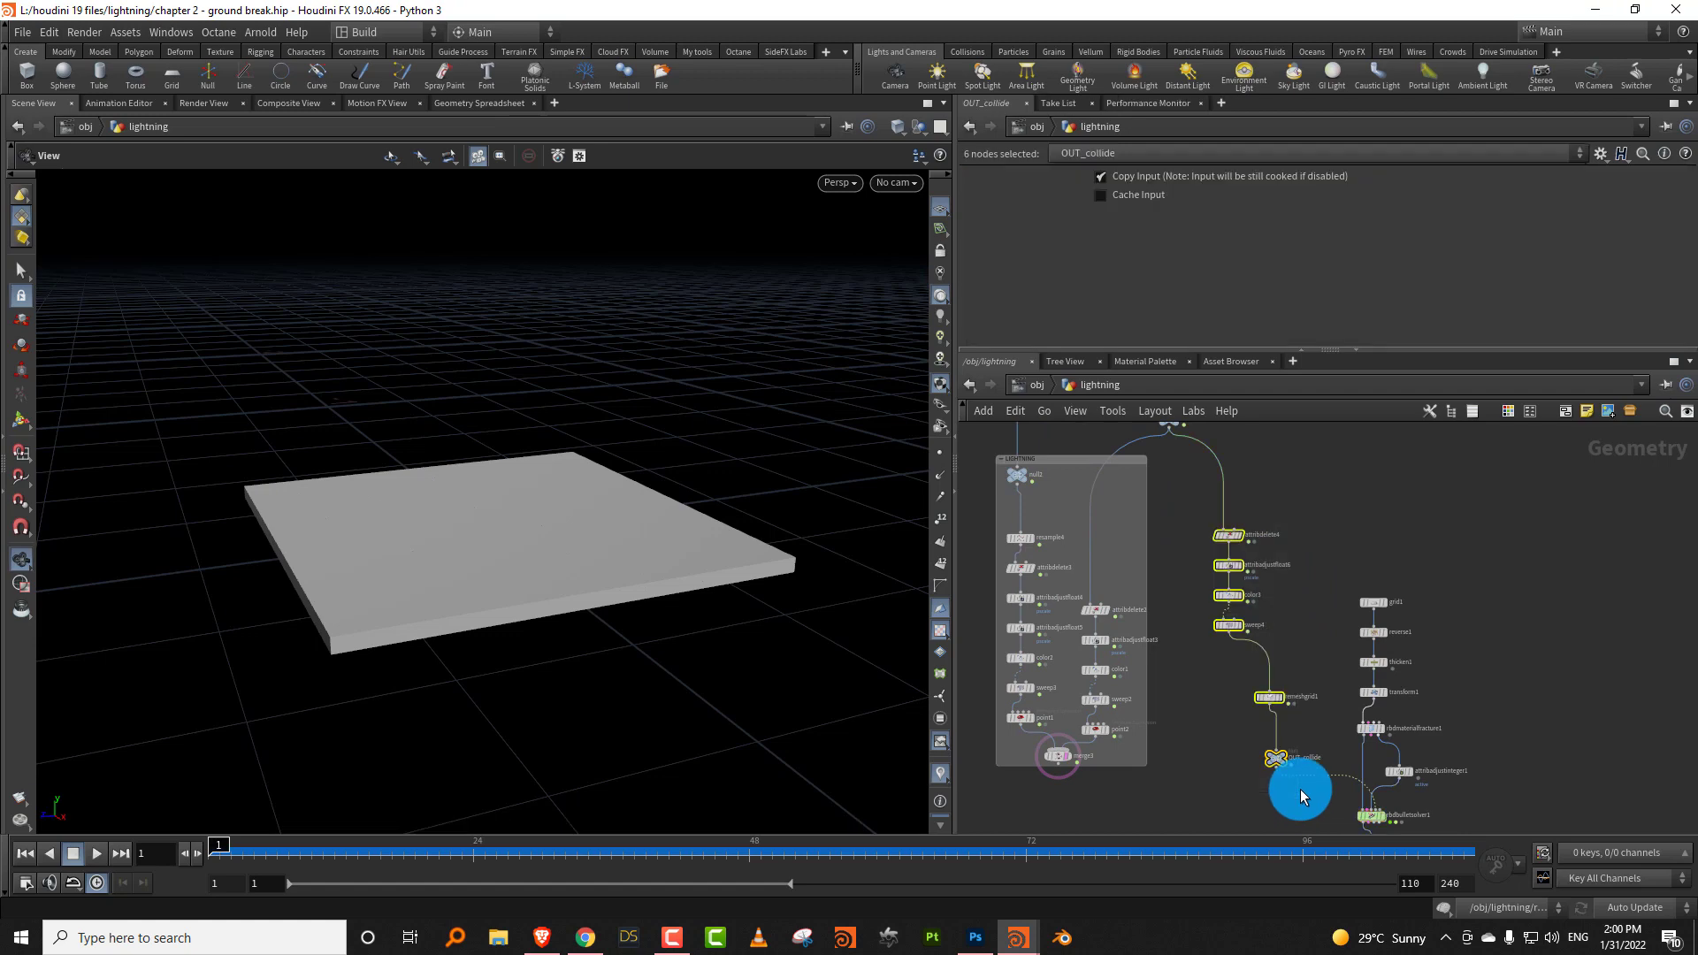
pyautogui.press('l')
# Display merge3 in the lightning network box, scrub to frame 25 and examine the lightning strike.
pyautogui.scroll(2, 1173, 673)
pyautogui.moveTo(1173, 673); pyautogui.dragTo(1177, 771, button='middle')
pyautogui.moveTo(1212, 429); pyautogui.dragTo(1193, 571, button='middle')
pyautogui.scroll(2, 1194, 572)
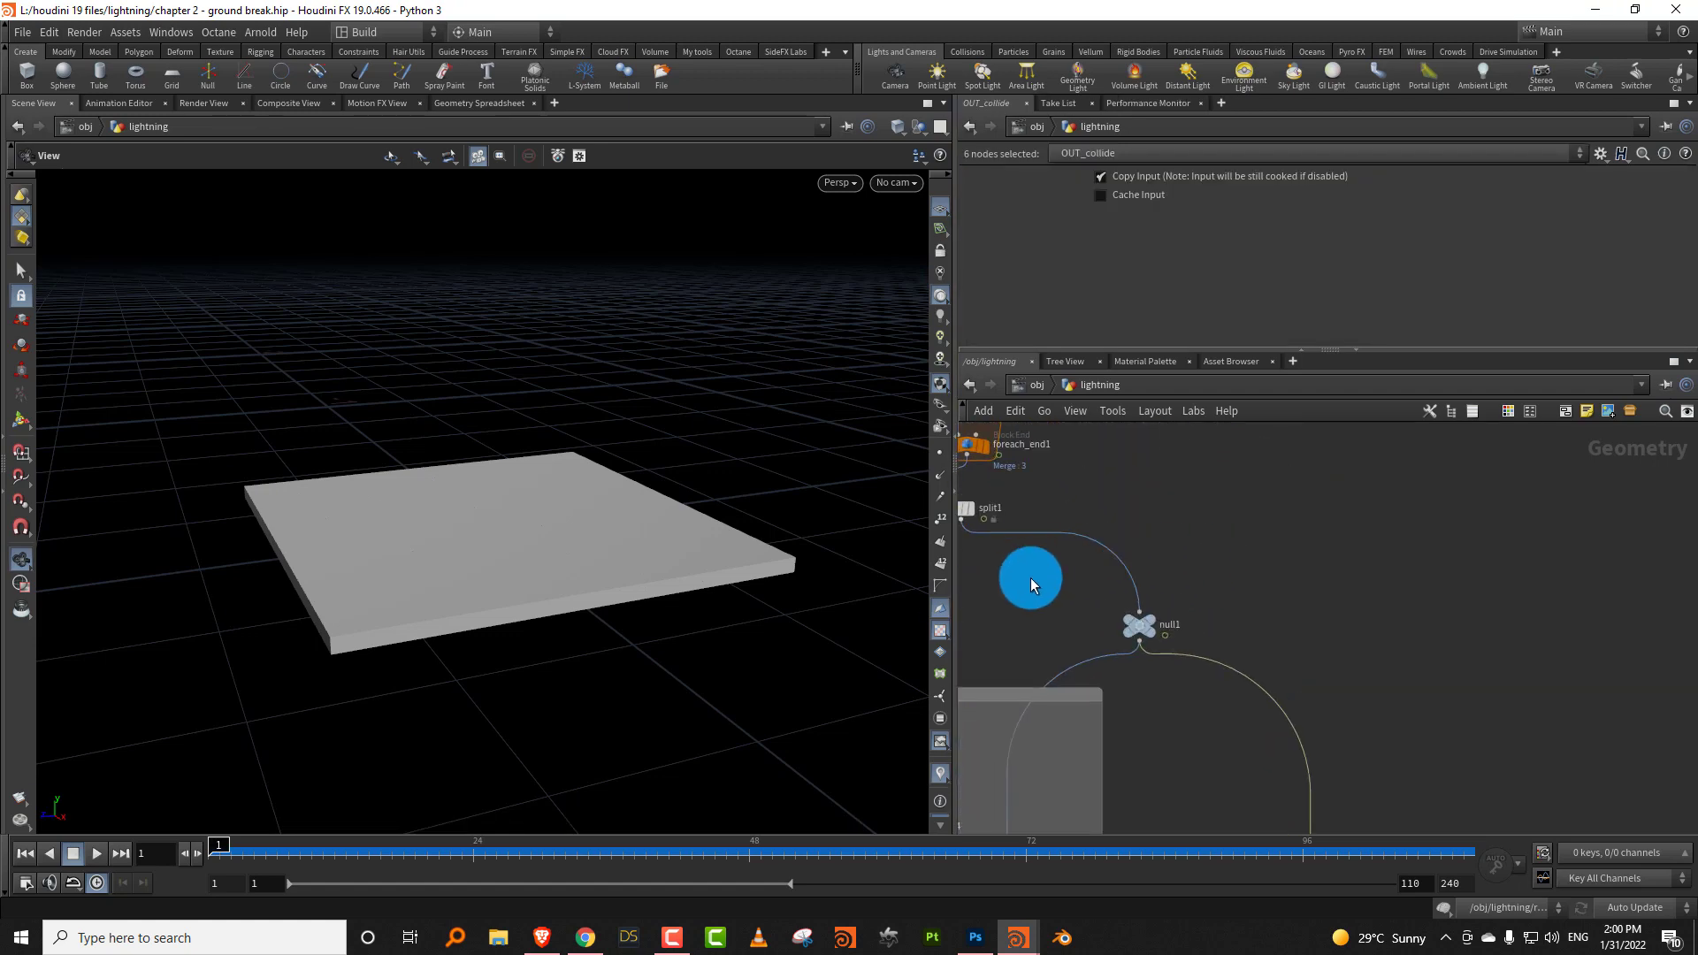
pyautogui.moveTo(1031, 577); pyautogui.dragTo(1189, 620, button='middle')
pyautogui.moveTo(1134, 778); pyautogui.dragTo(1171, 425, button='middle')
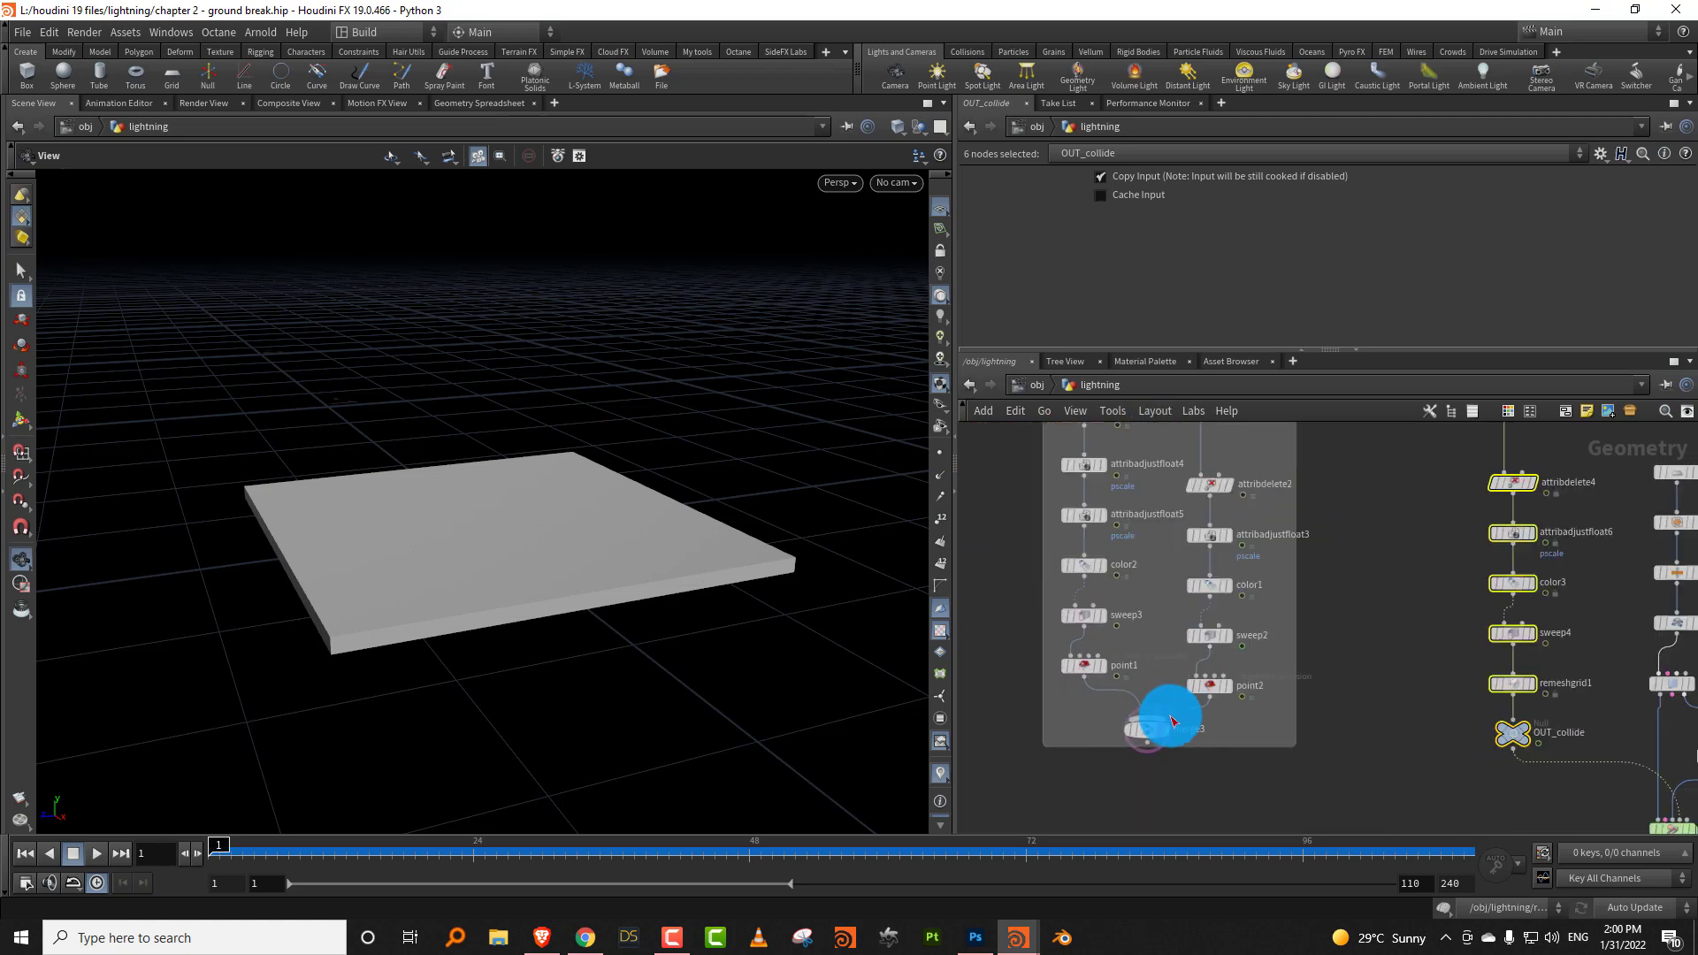
pyautogui.click(1166, 732)
pyautogui.click(1151, 730)
pyautogui.moveTo(256, 847); pyautogui.dragTo(485, 846)
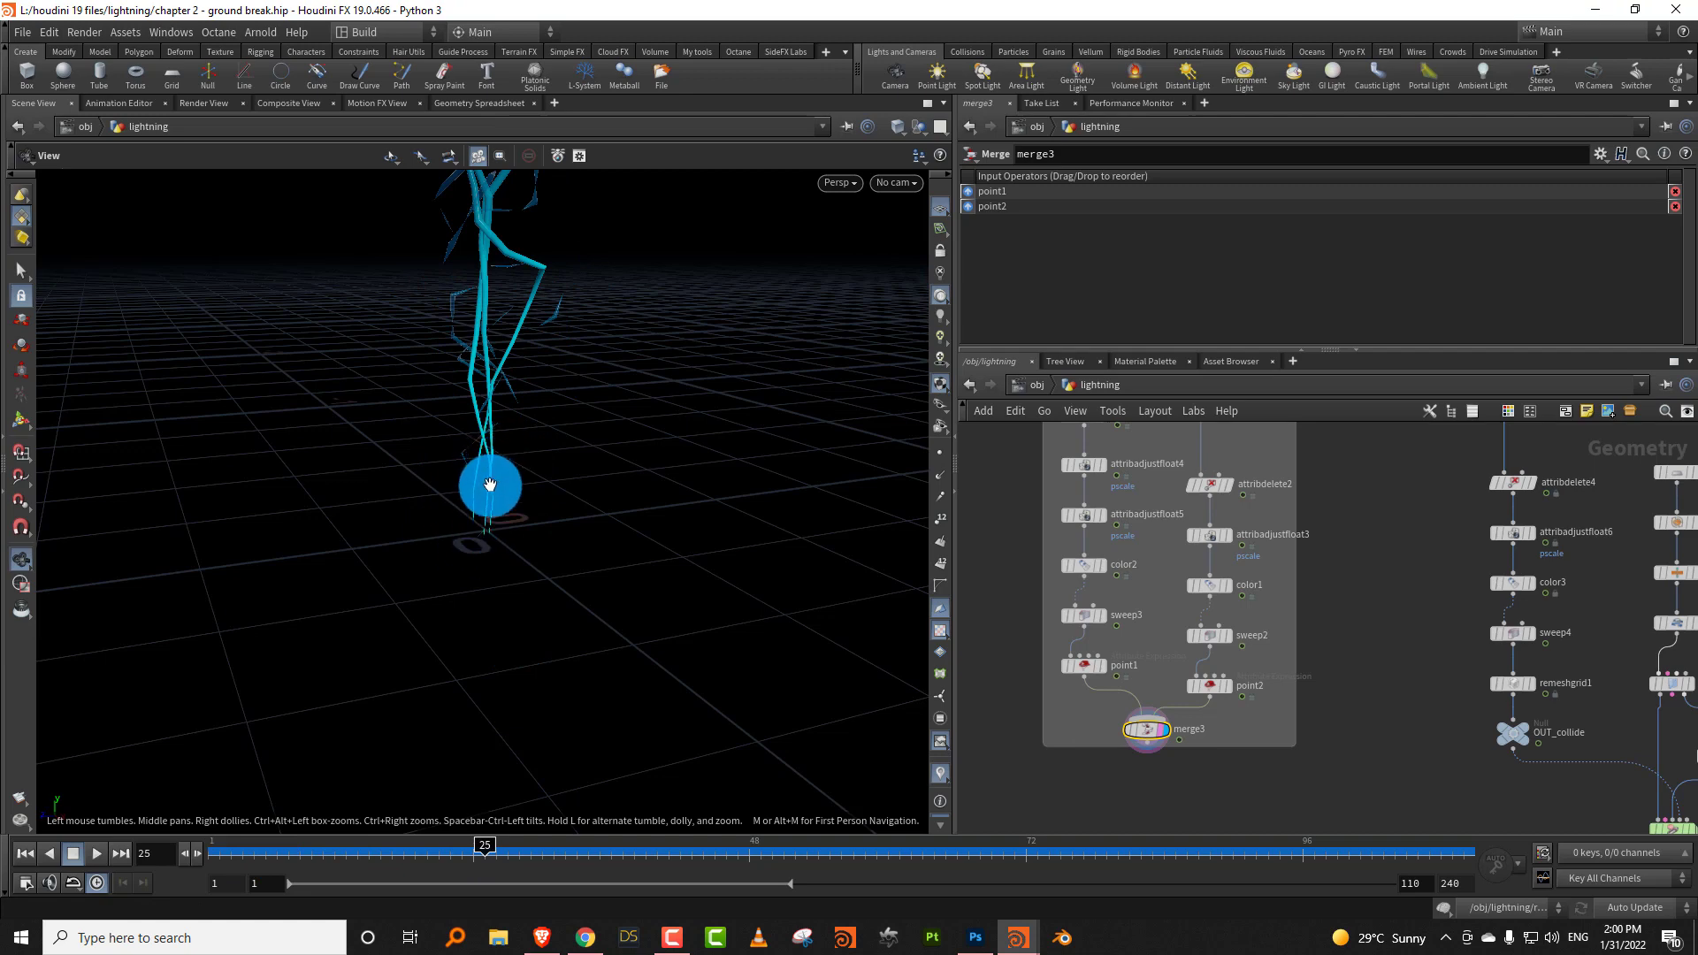
pyautogui.moveTo(1336, 575); pyautogui.dragTo(1274, 713, button='middle')
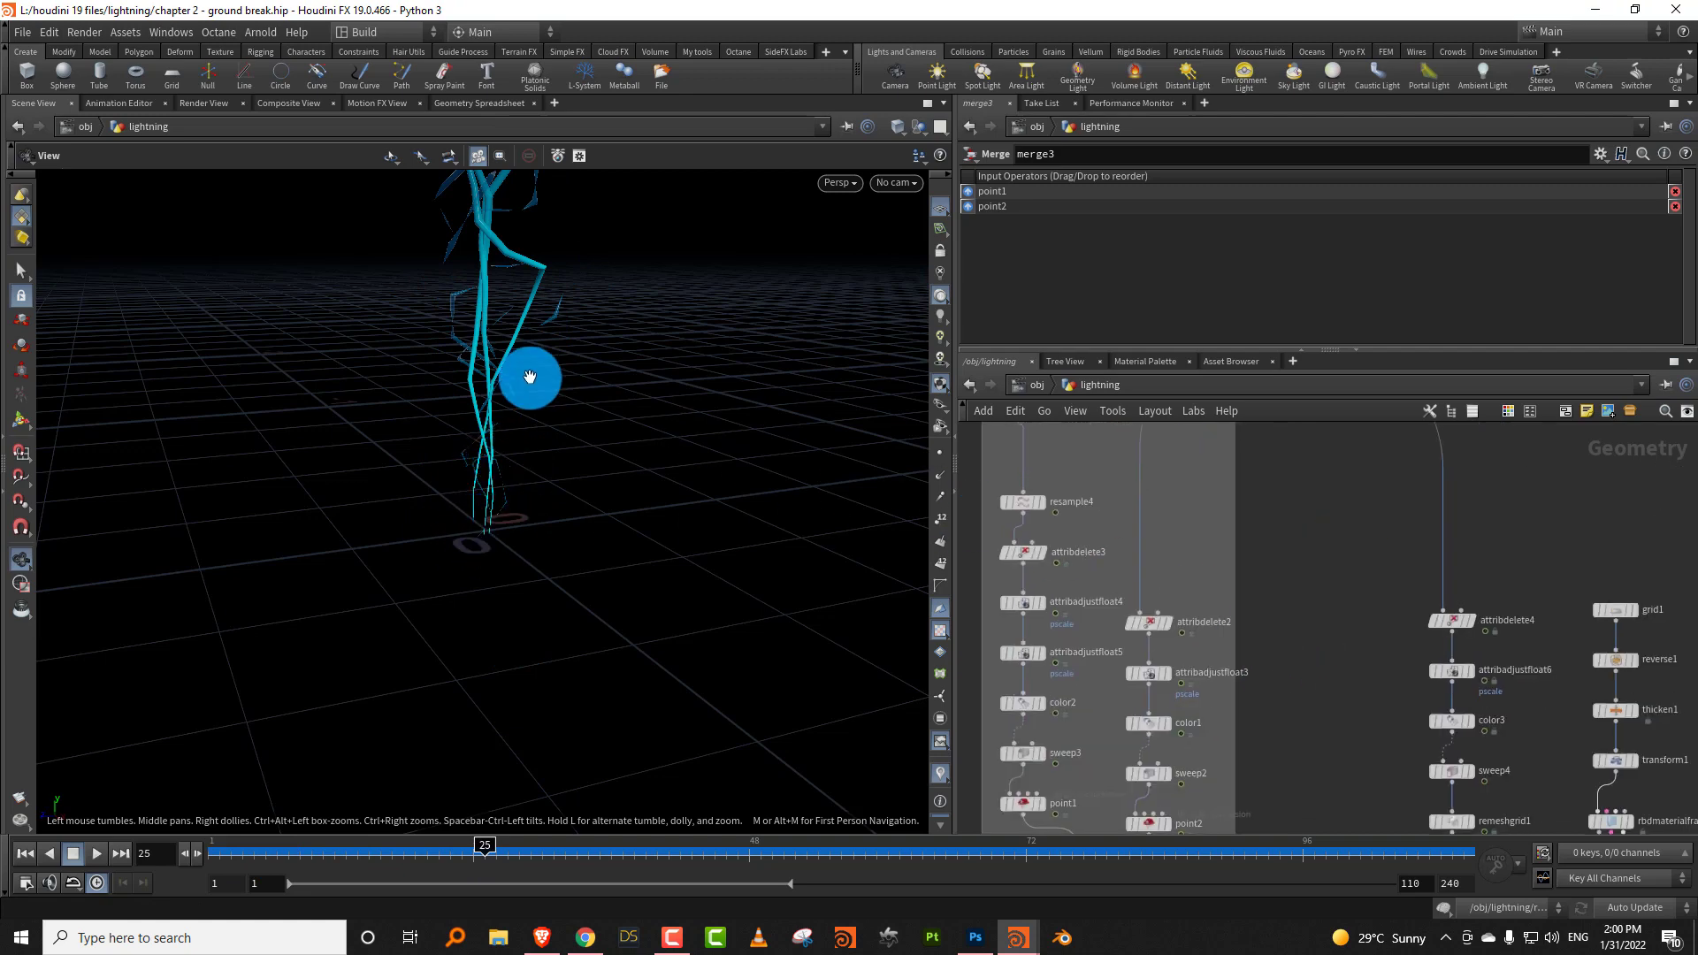
pyautogui.moveTo(552, 452); pyautogui.dragTo(514, 457)
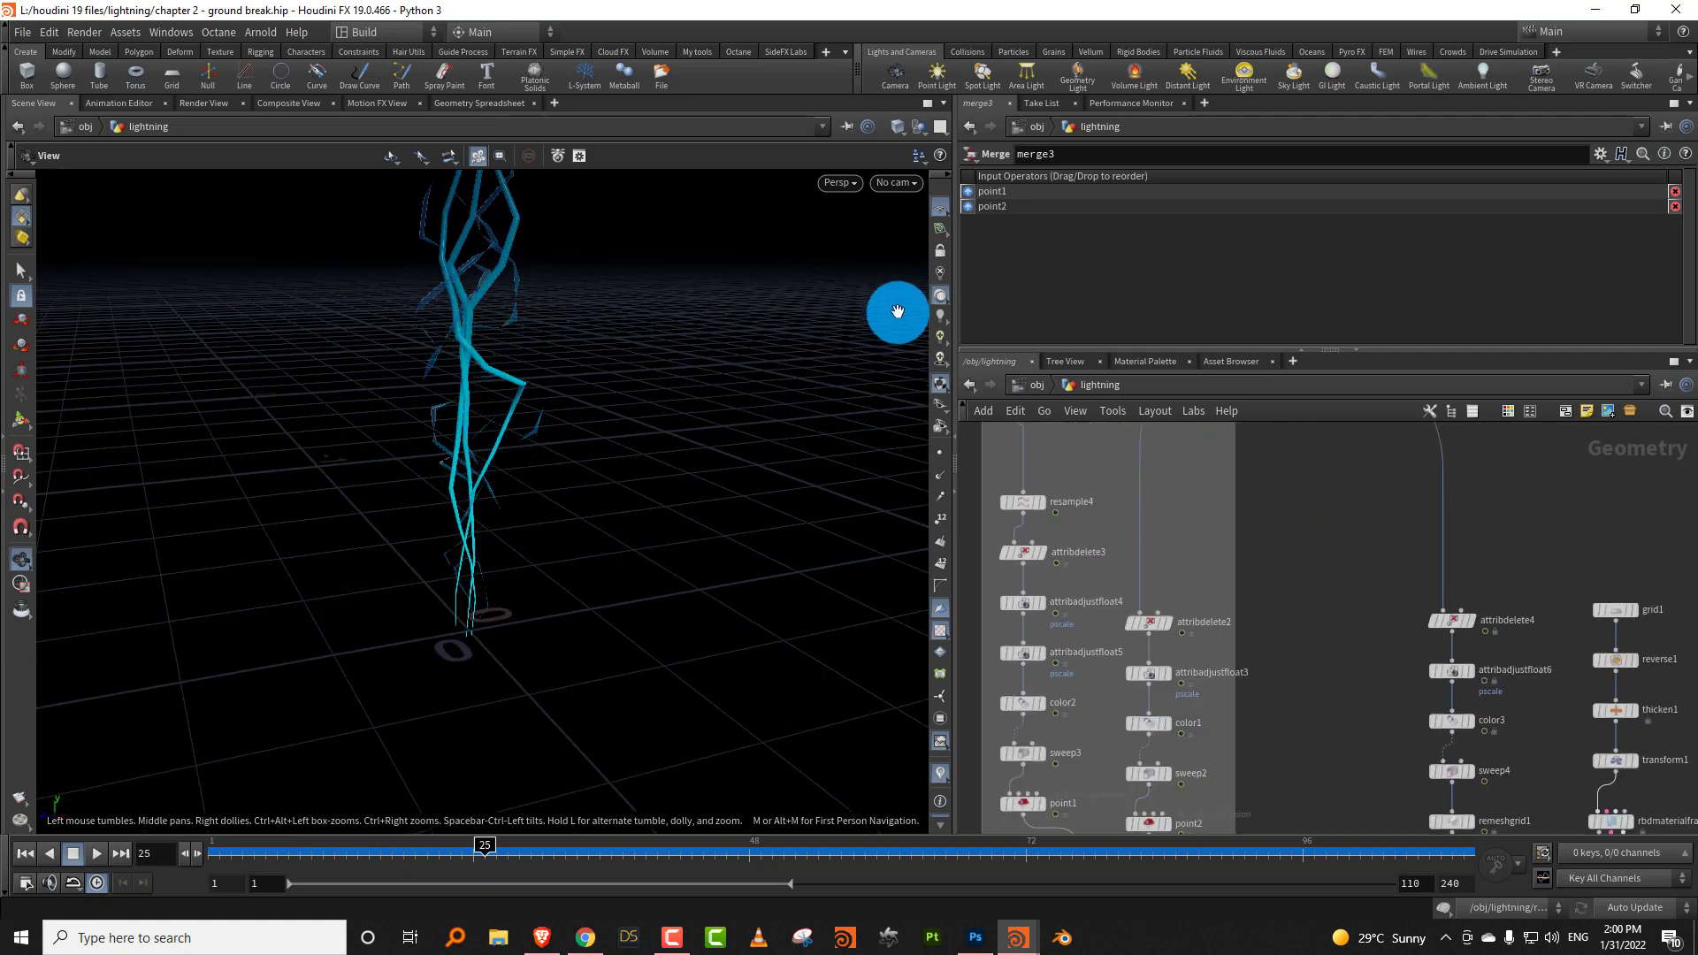
pyautogui.moveTo(534, 345); pyautogui.dragTo(507, 400, button='middle')
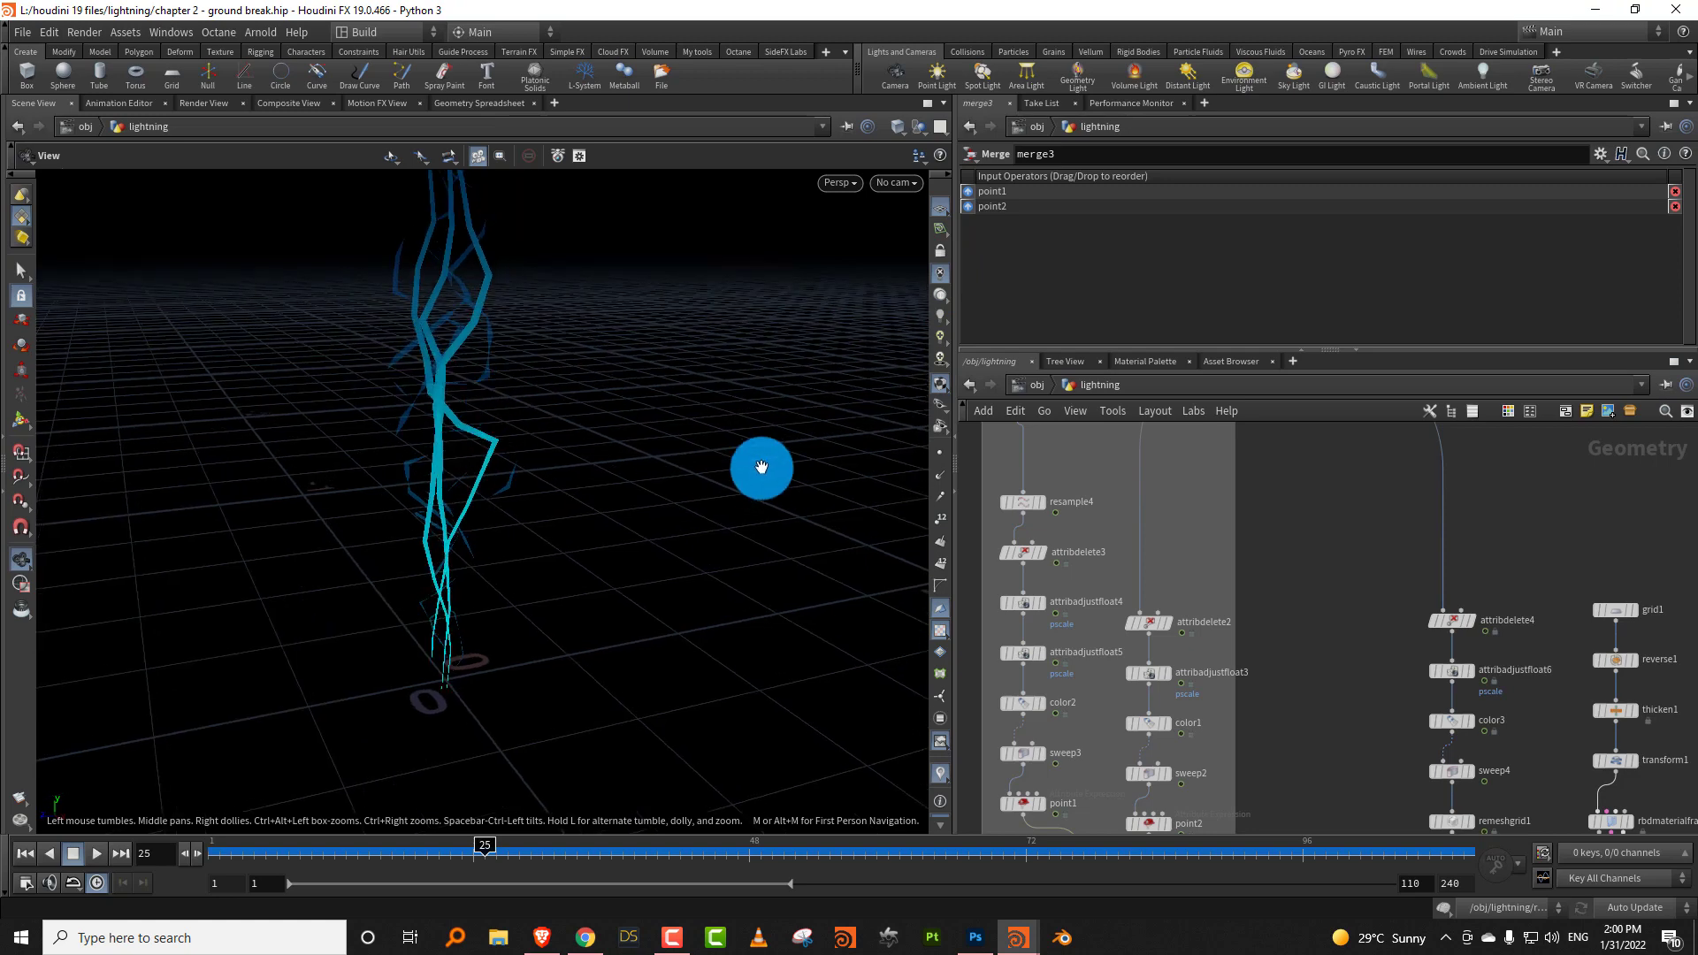
# Display cache1 in shaded mode, play the ground-break simulation and return to frame 1.
pyautogui.moveTo(1285, 635); pyautogui.dragTo(1137, 255, button='middle')
pyautogui.scroll(4, 1456, 518)
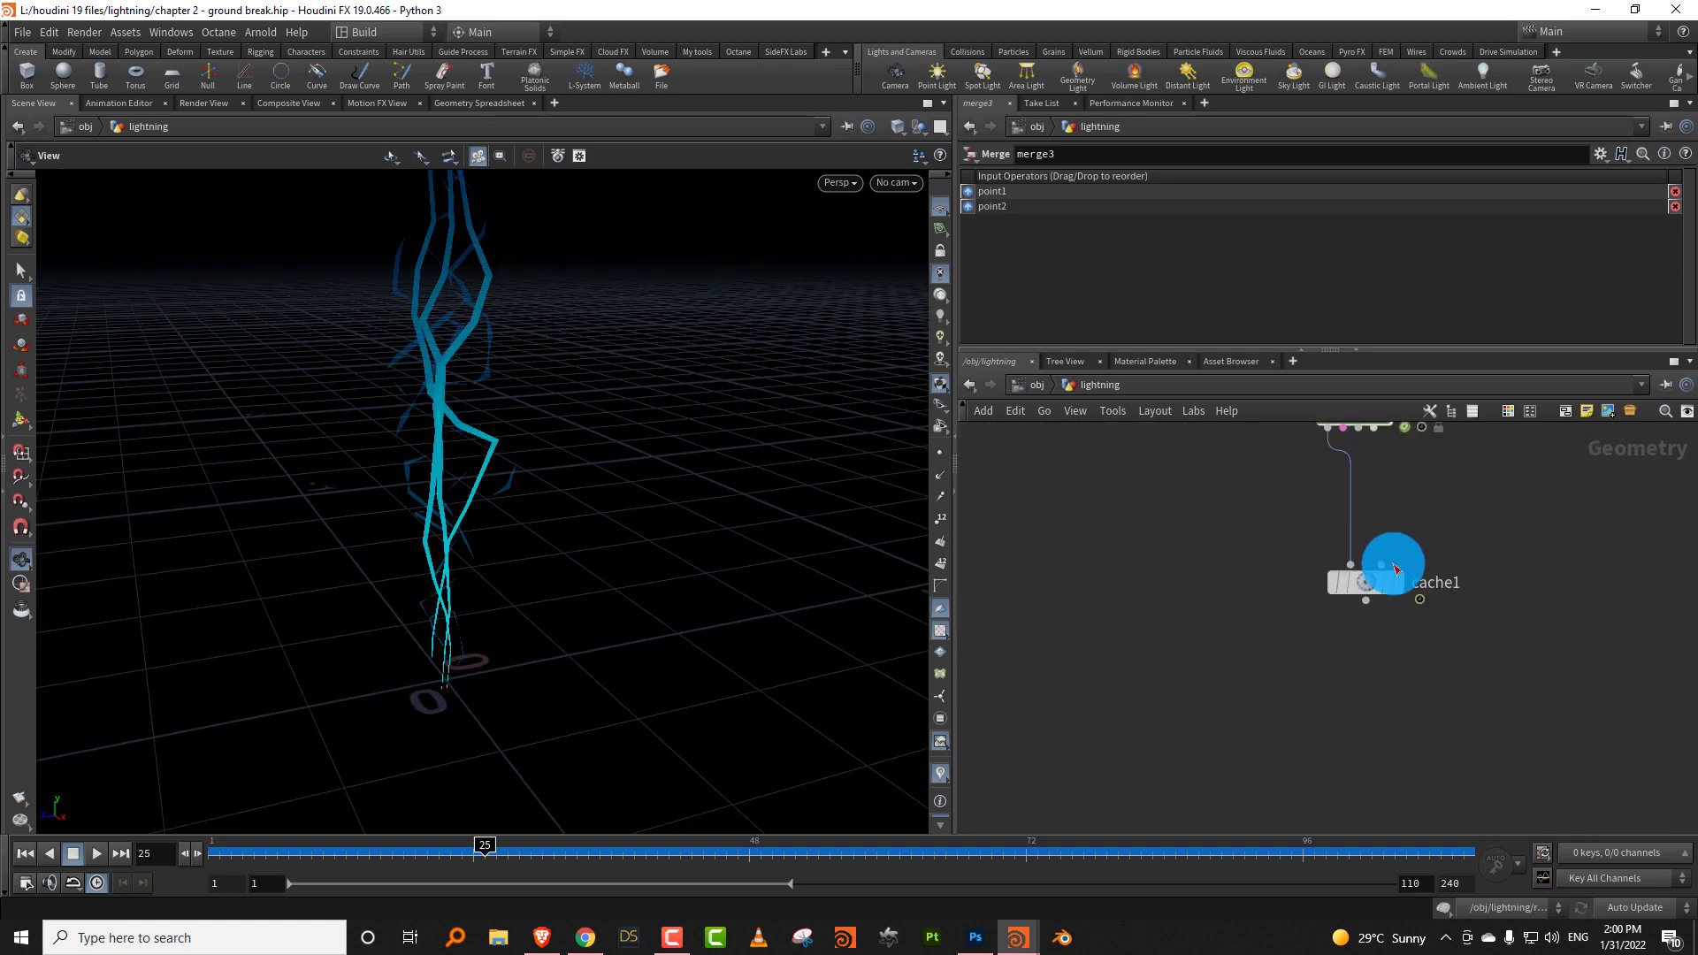
pyautogui.click(1391, 583)
pyautogui.click(1371, 588)
pyautogui.press('w')
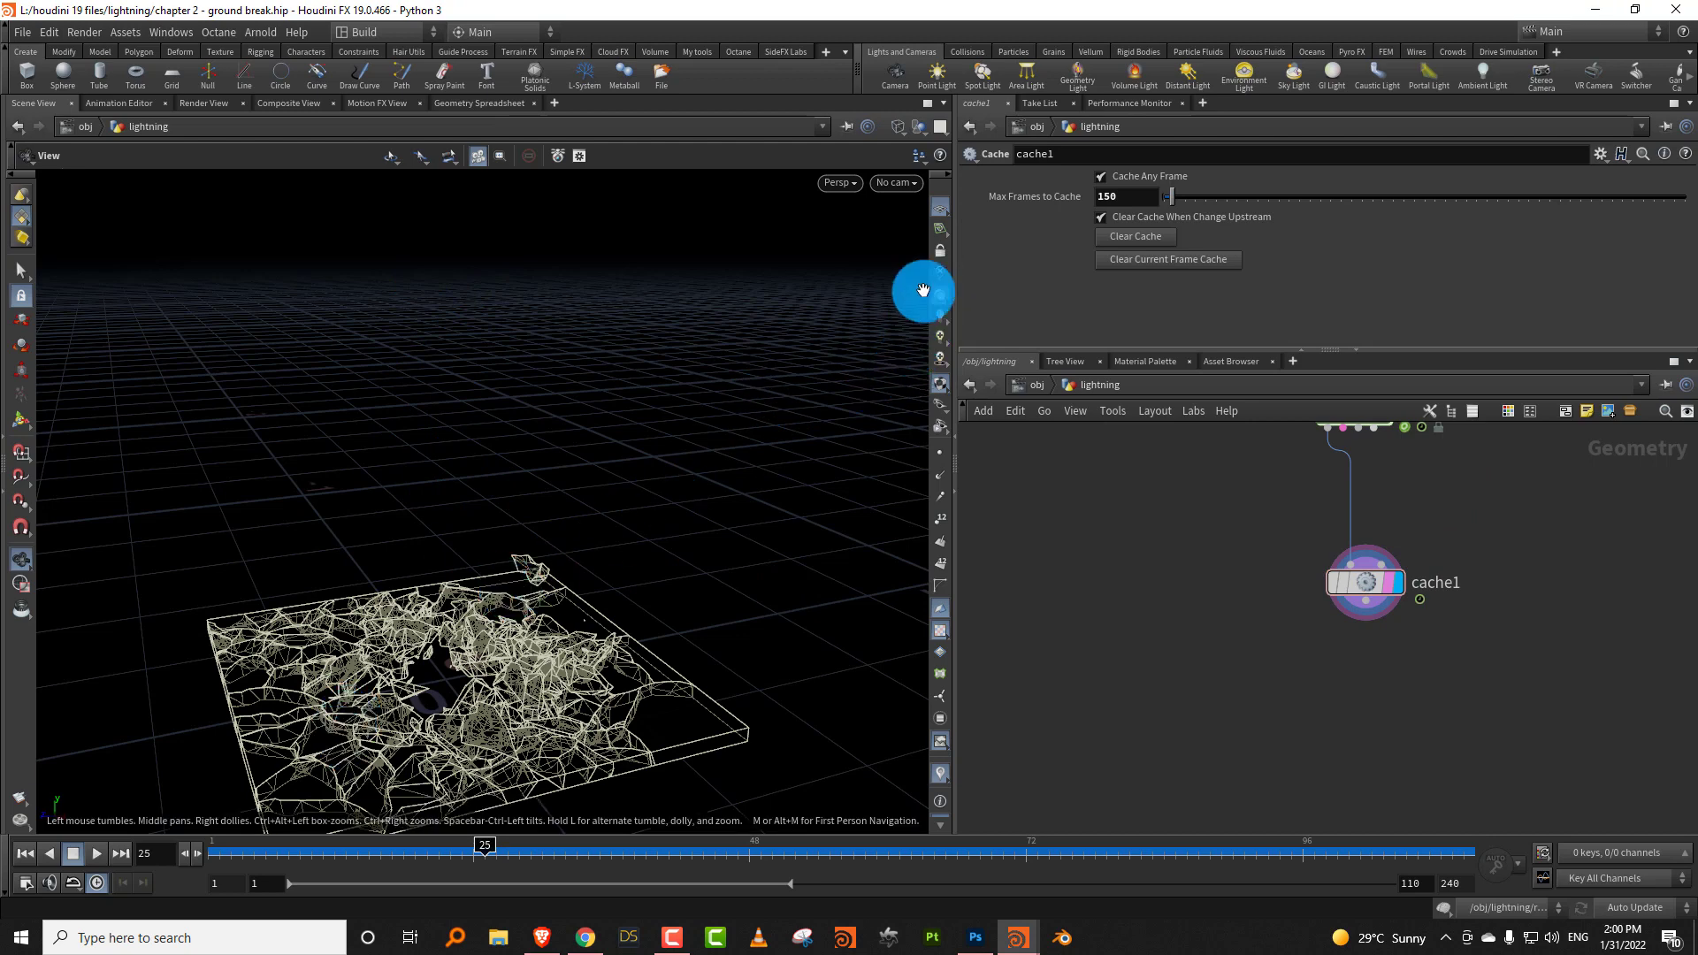
pyautogui.press('w')
pyautogui.moveTo(448, 663); pyautogui.dragTo(442, 588, button='middle')
pyautogui.moveTo(257, 852); pyautogui.dragTo(148, 857)
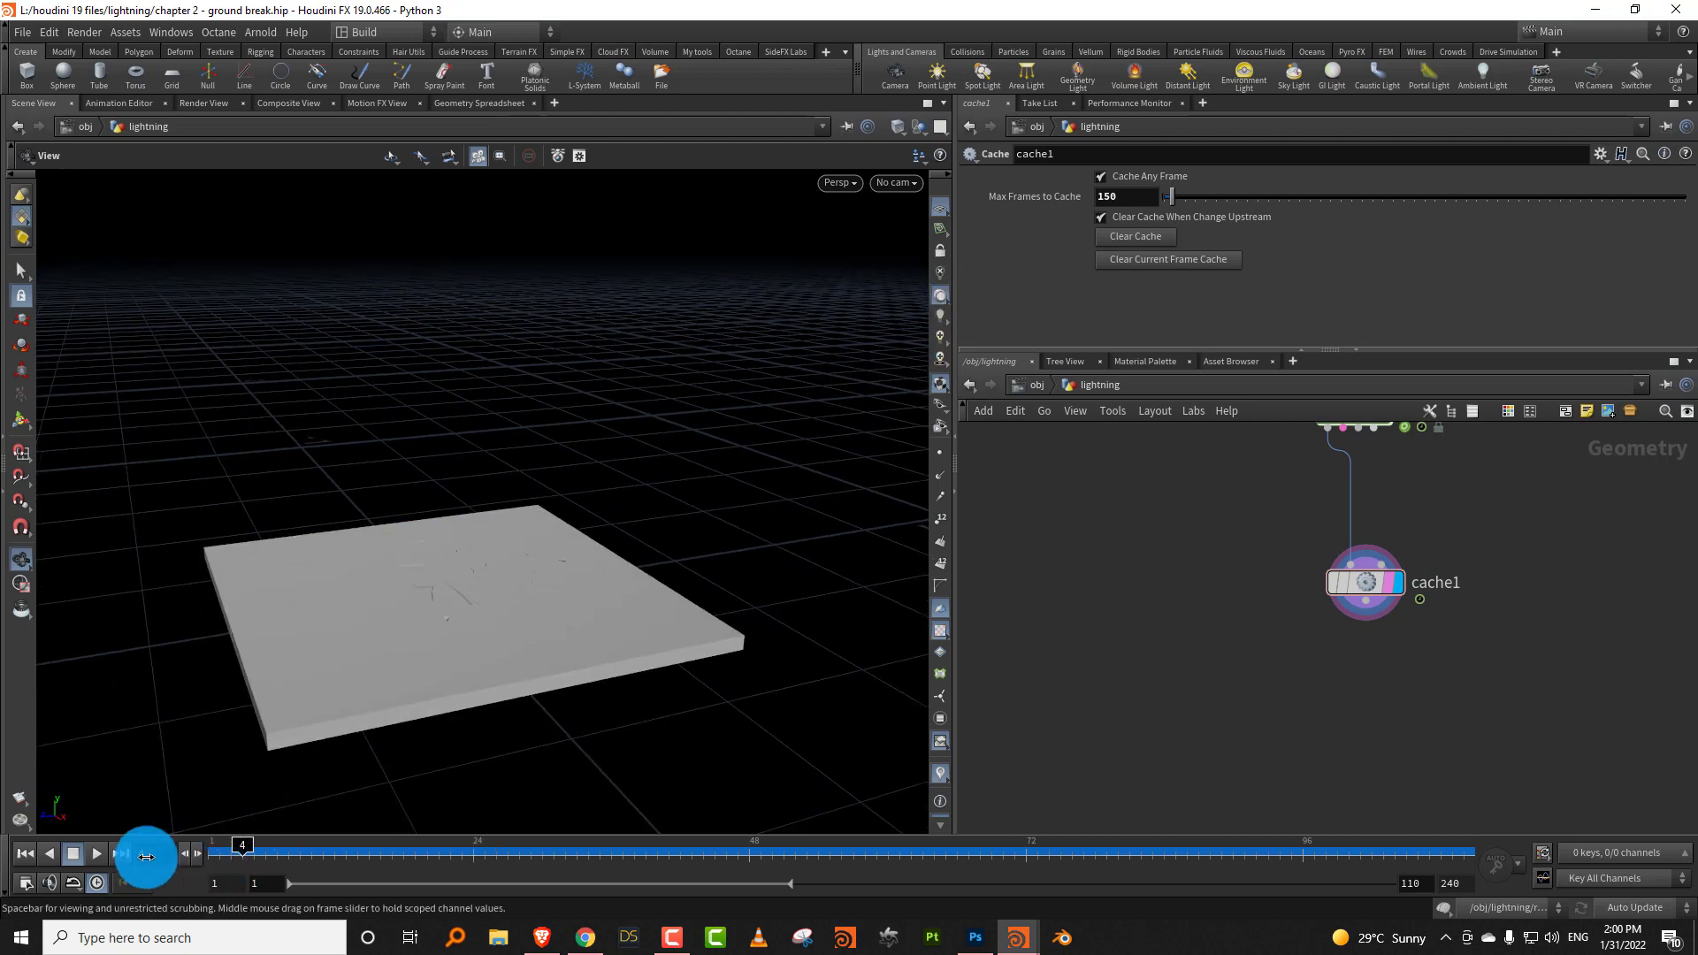
pyautogui.click(97, 858)
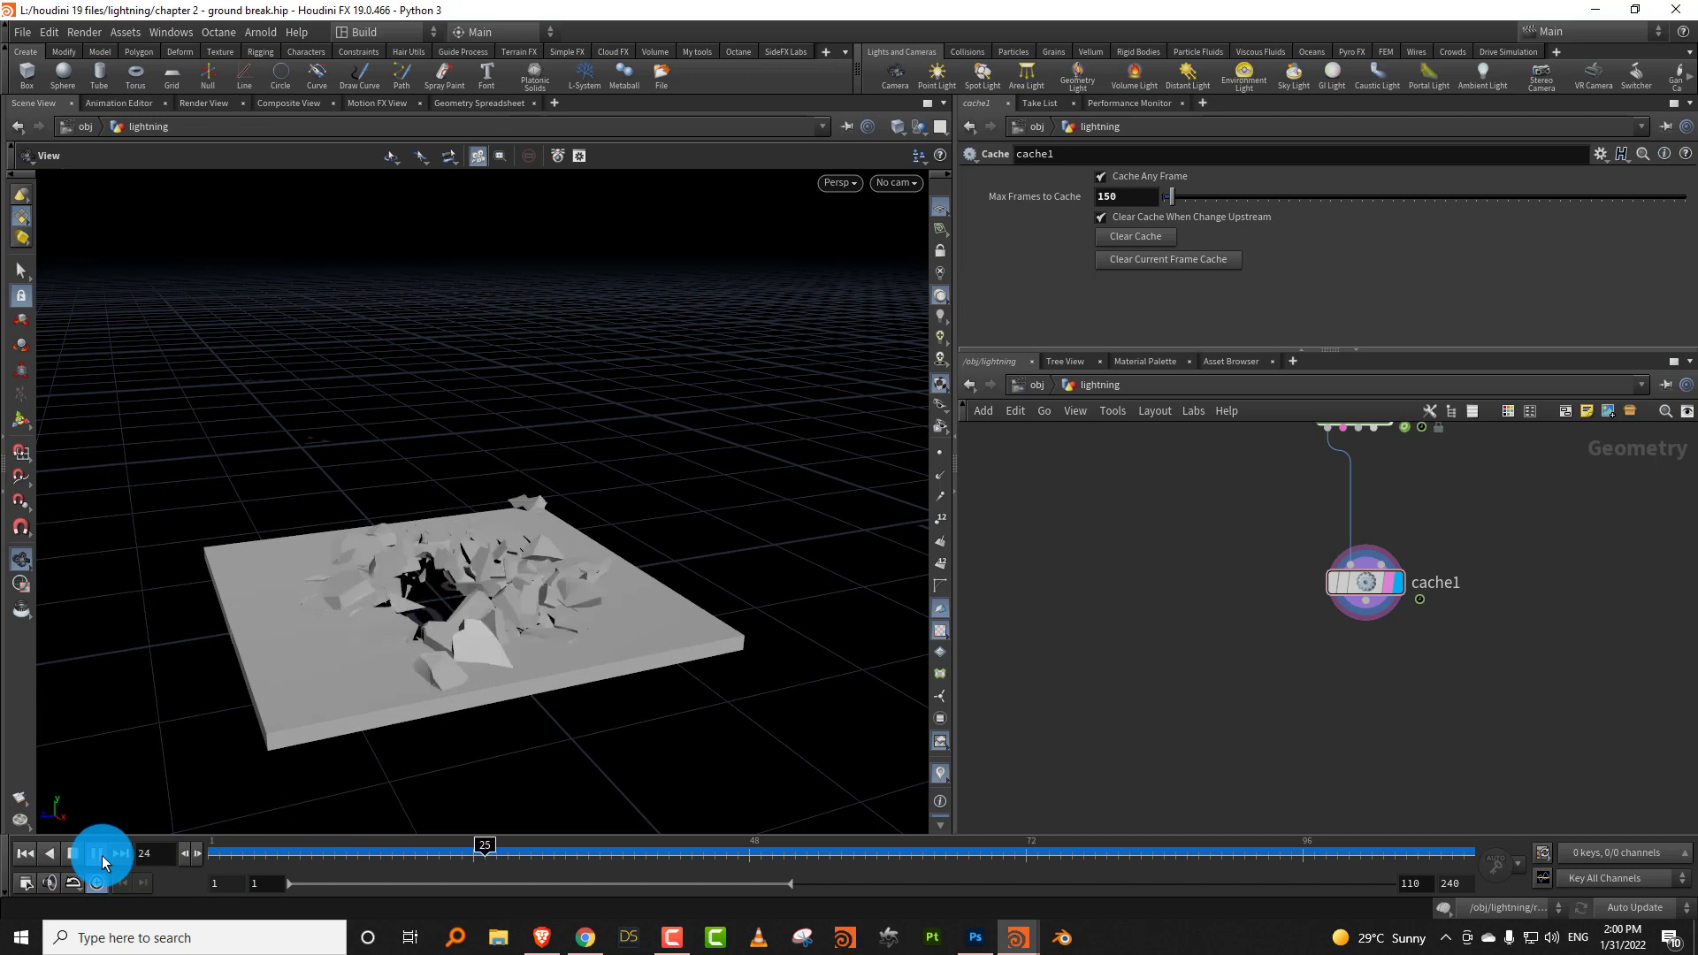
pyautogui.moveTo(248, 854); pyautogui.dragTo(144, 854)
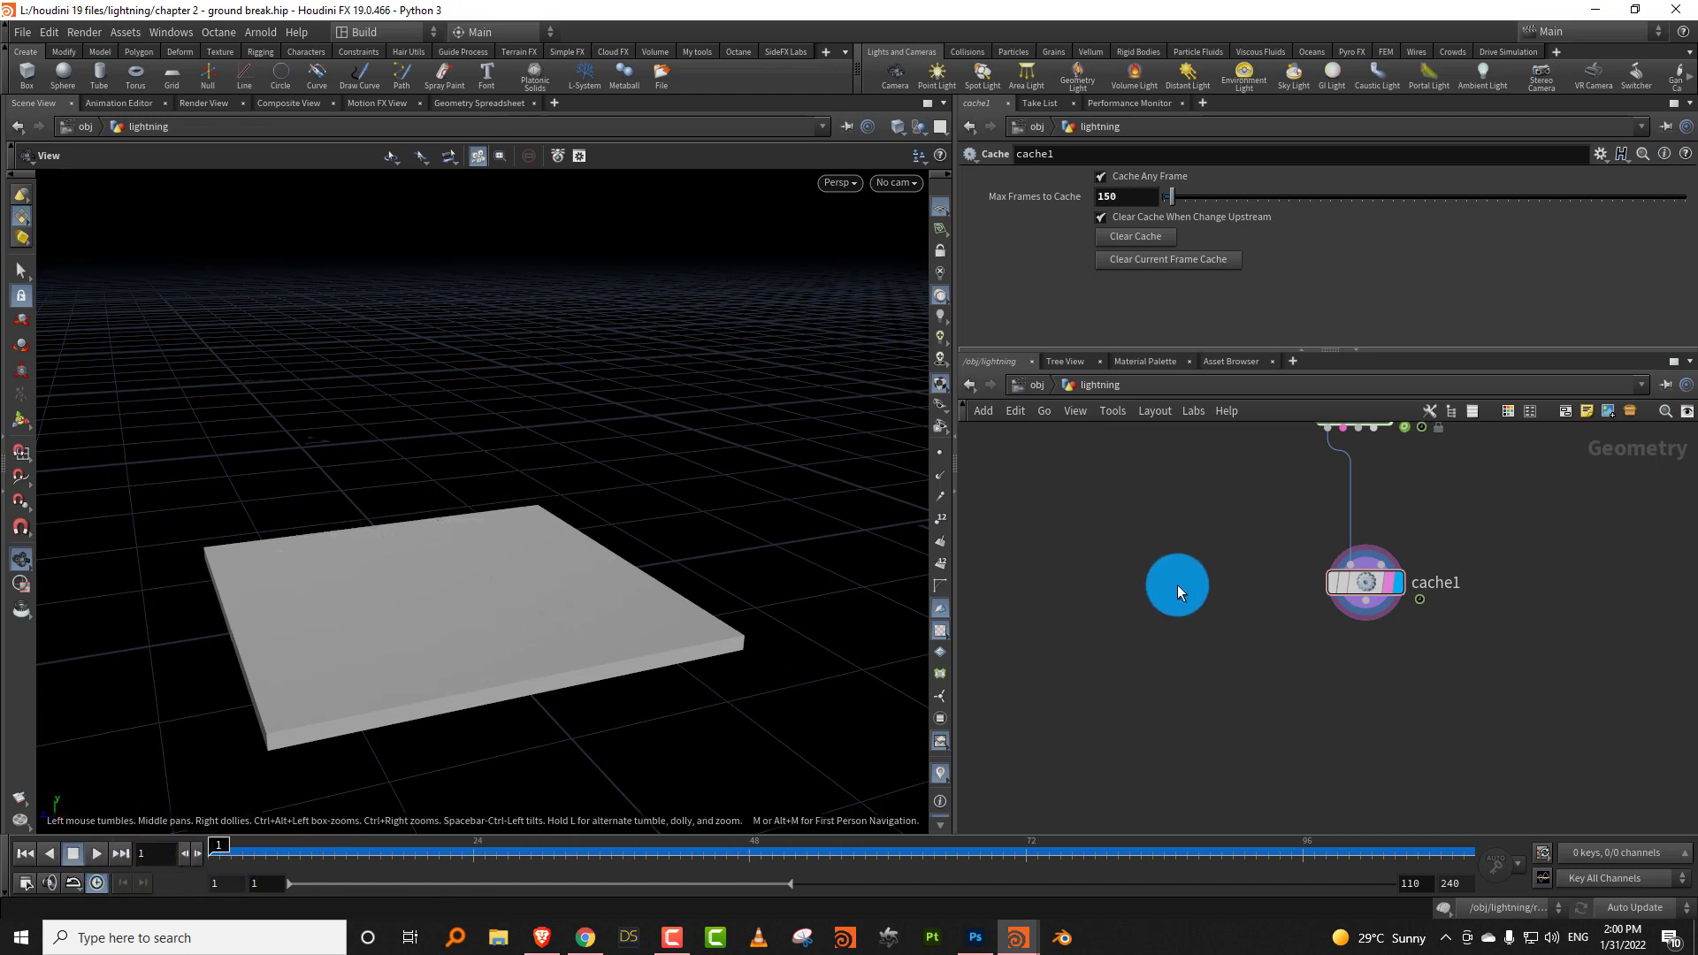
# Find blast1 below the base_emission network and display its output.
pyautogui.scroll(-5, 1181, 602)
pyautogui.moveTo(1189, 505); pyautogui.dragTo(1207, 710, button='middle')
pyautogui.moveTo(1179, 599); pyautogui.dragTo(1198, 731, button='middle')
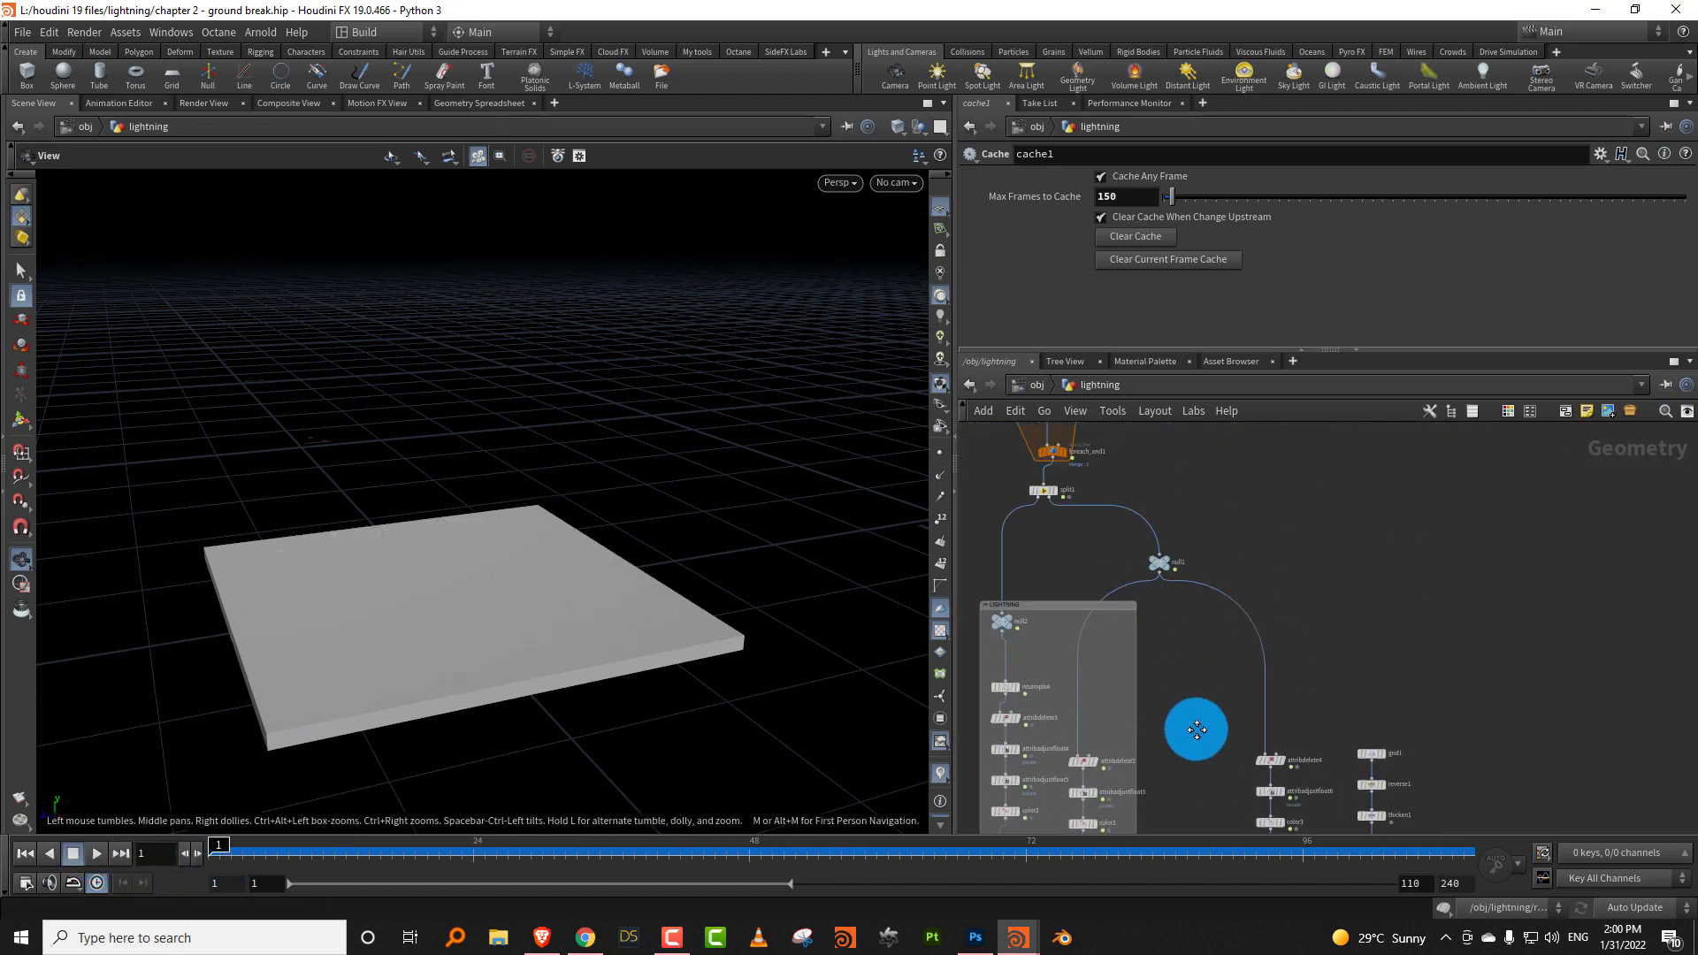
pyautogui.moveTo(1177, 466); pyautogui.dragTo(1148, 632, button='middle')
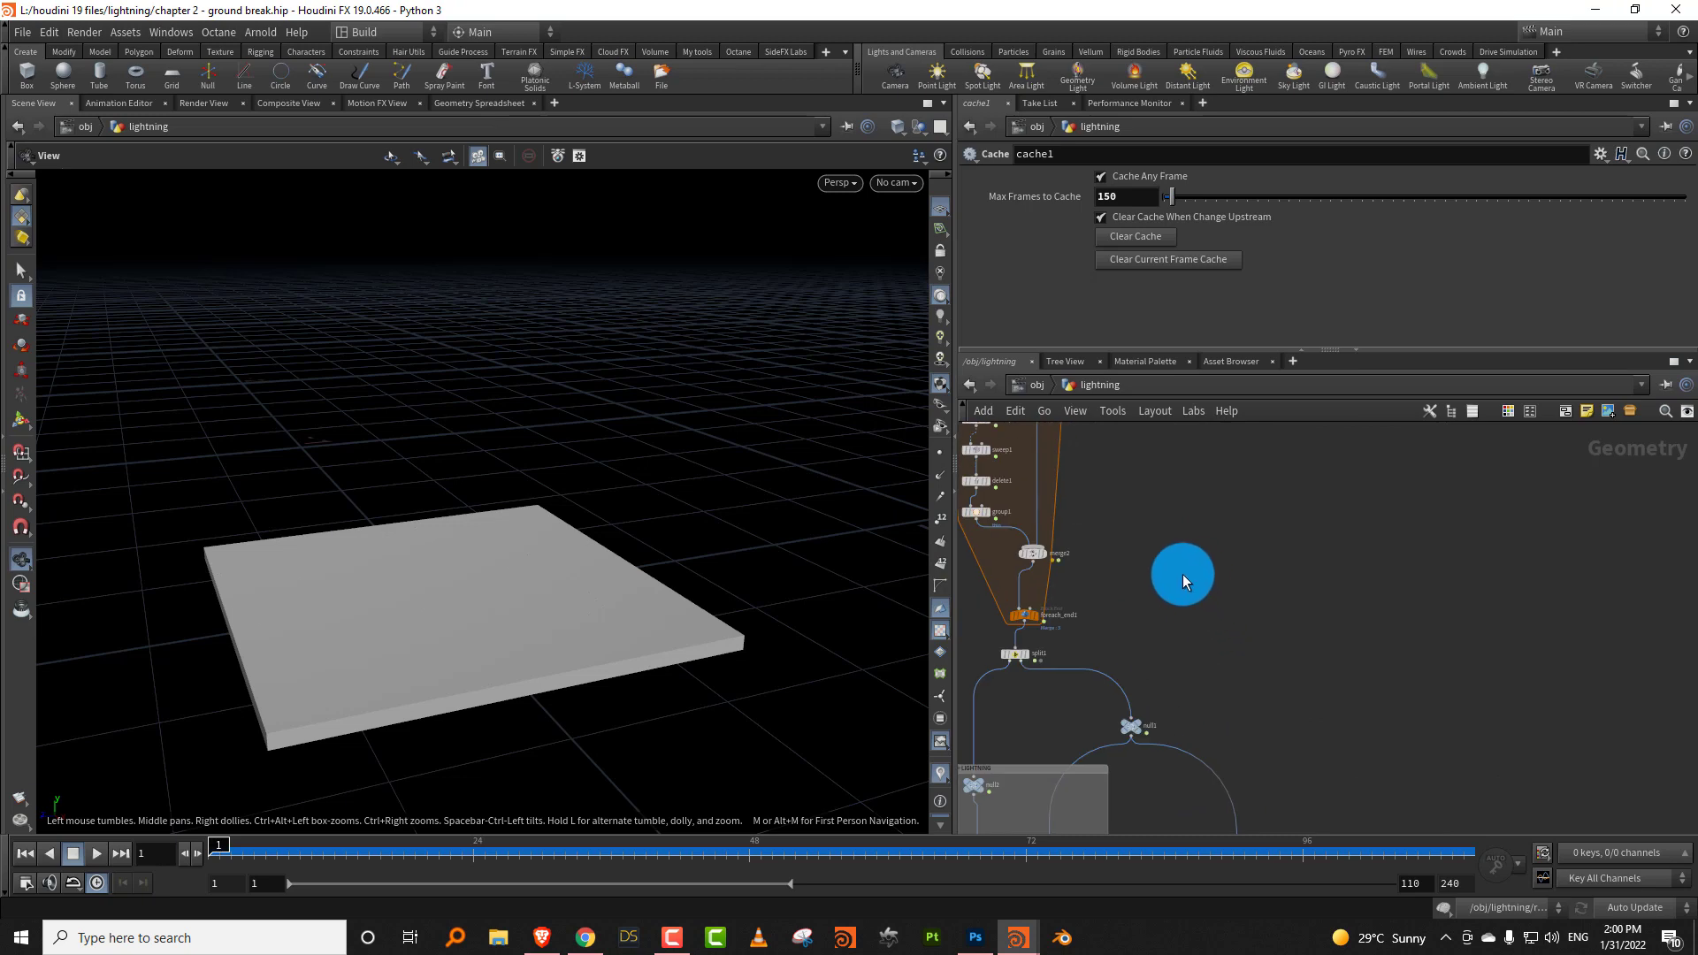
pyautogui.moveTo(1230, 566); pyautogui.dragTo(1143, 672, button='middle')
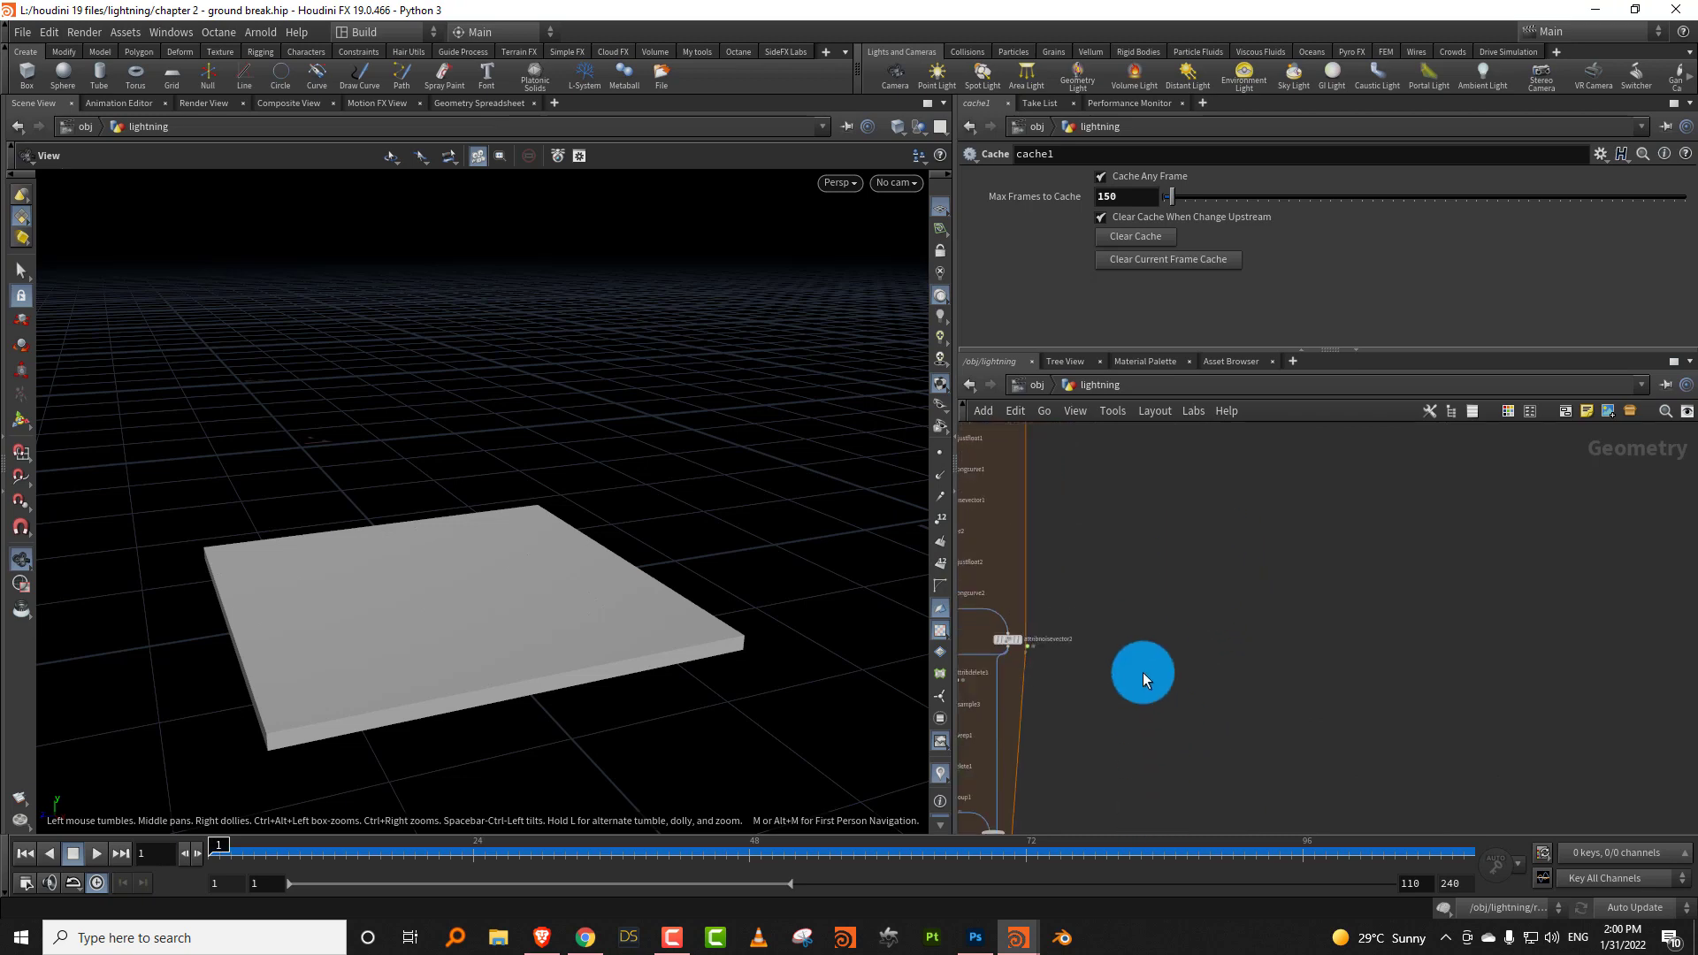
pyautogui.moveTo(1150, 531); pyautogui.dragTo(1150, 660, button='middle')
pyautogui.scroll(2, 1134, 591)
pyautogui.moveTo(1126, 553); pyautogui.dragTo(1215, 587, button='middle')
pyautogui.scroll(2, 1191, 549)
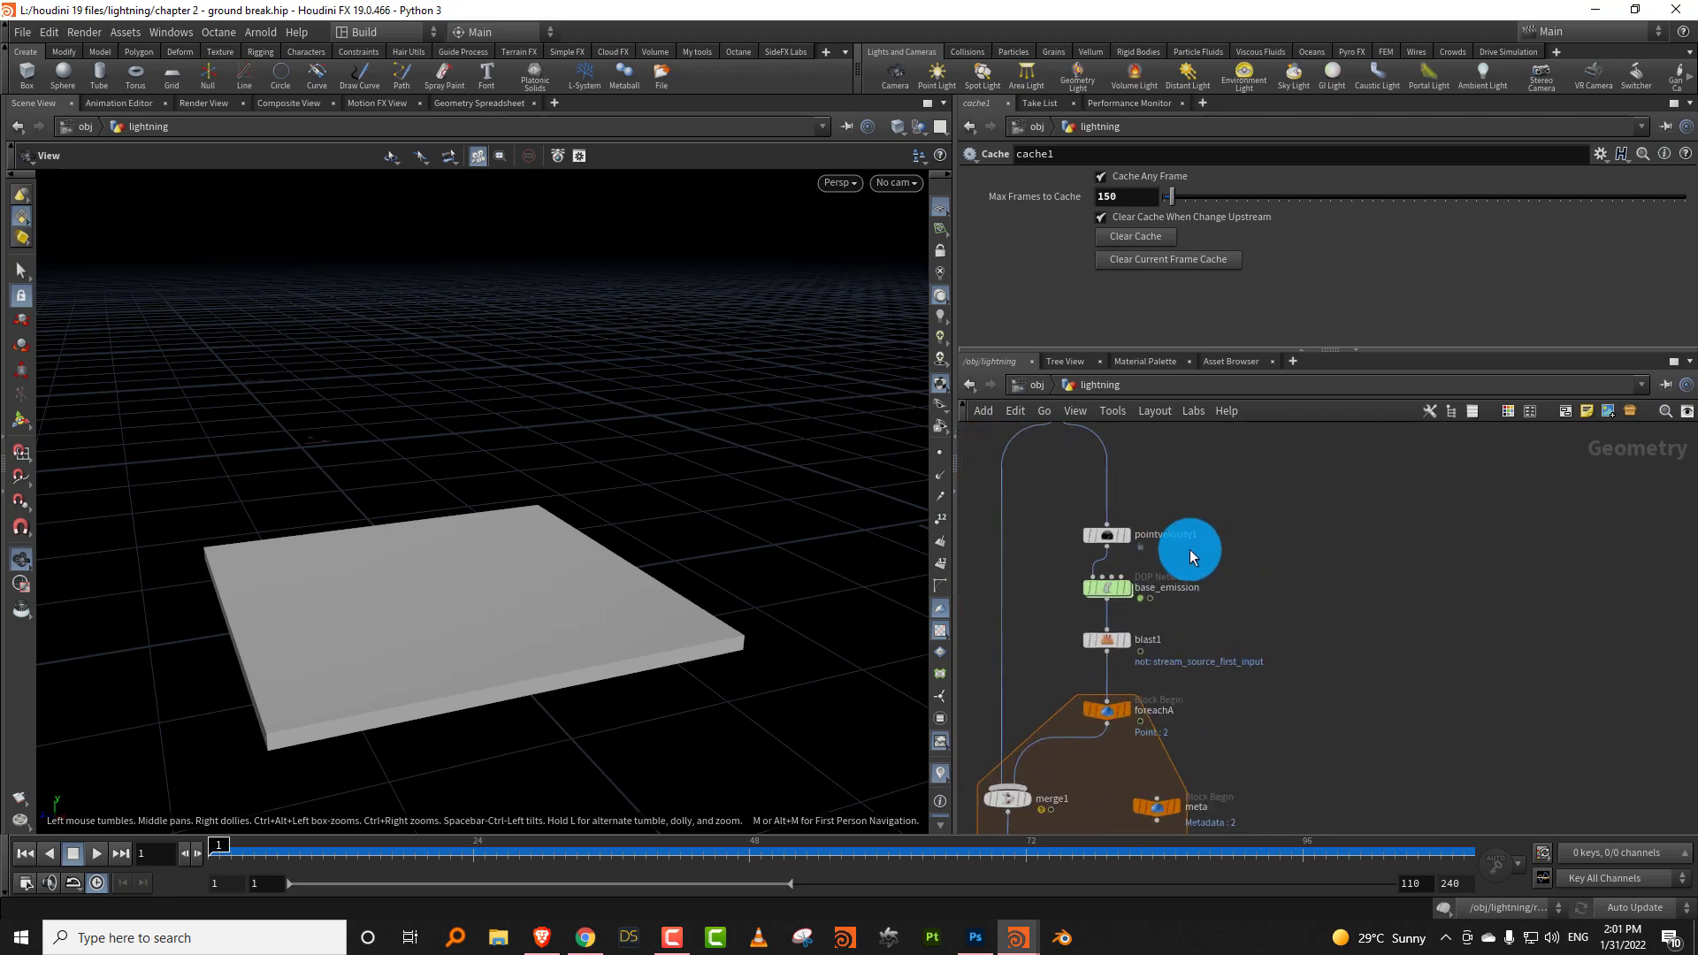
pyautogui.moveTo(1167, 687); pyautogui.dragTo(1148, 493, button='middle')
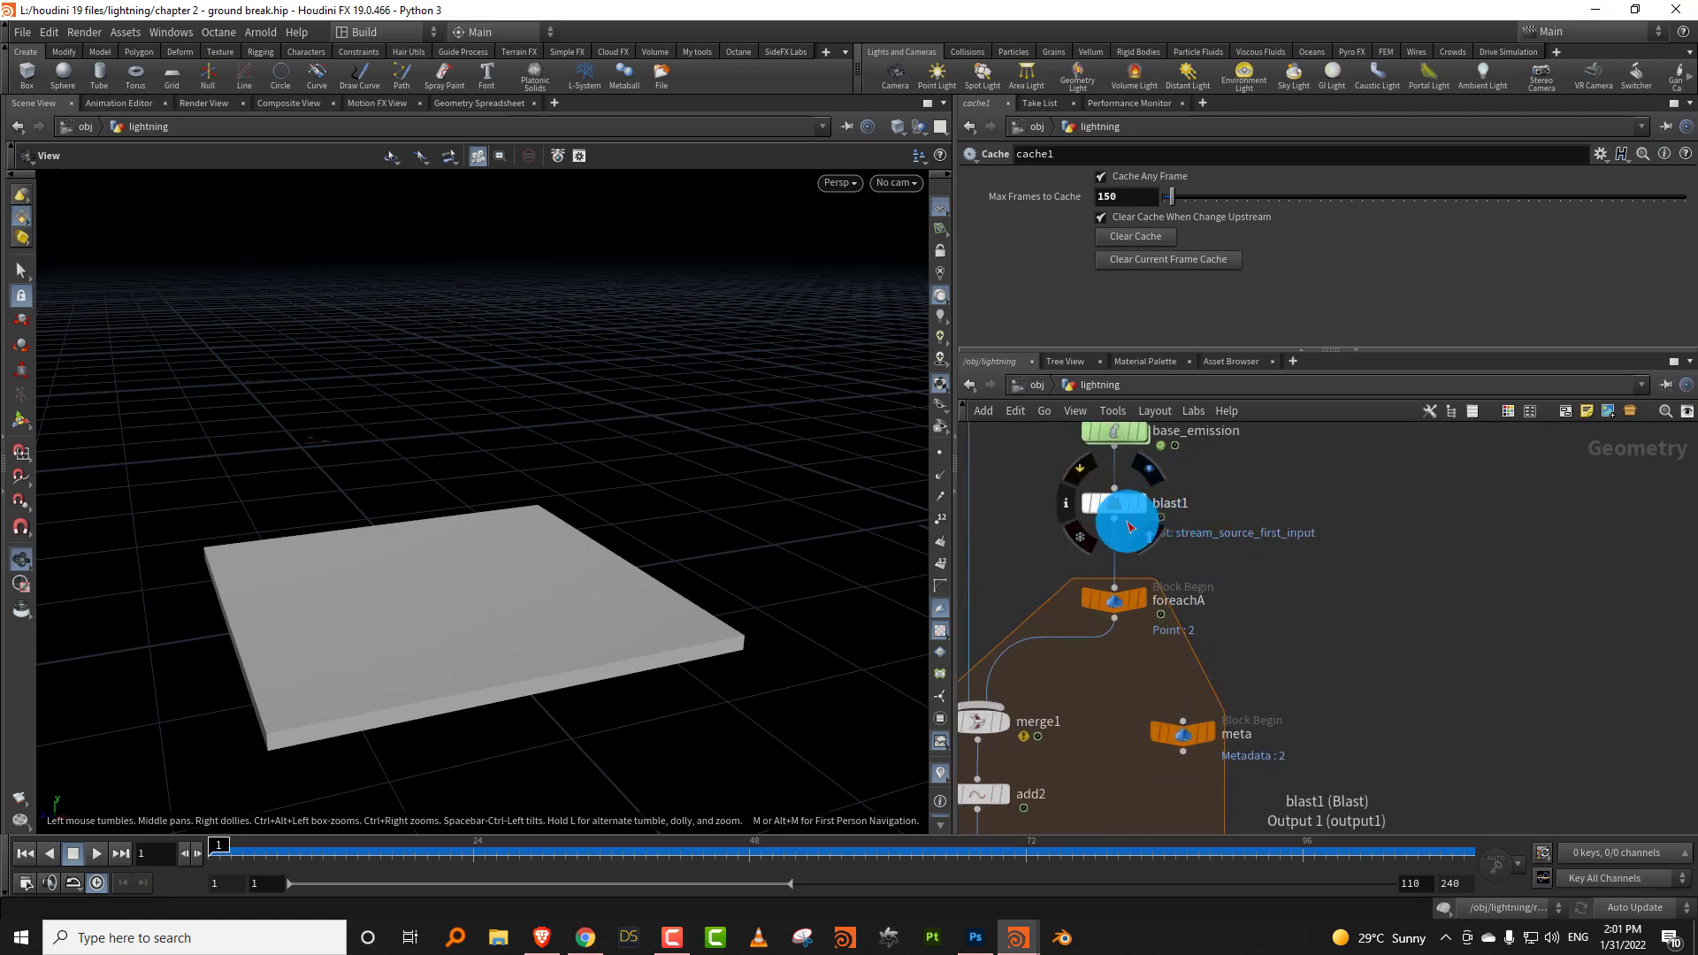
pyautogui.scroll(2, 1126, 584)
pyautogui.click(1132, 607)
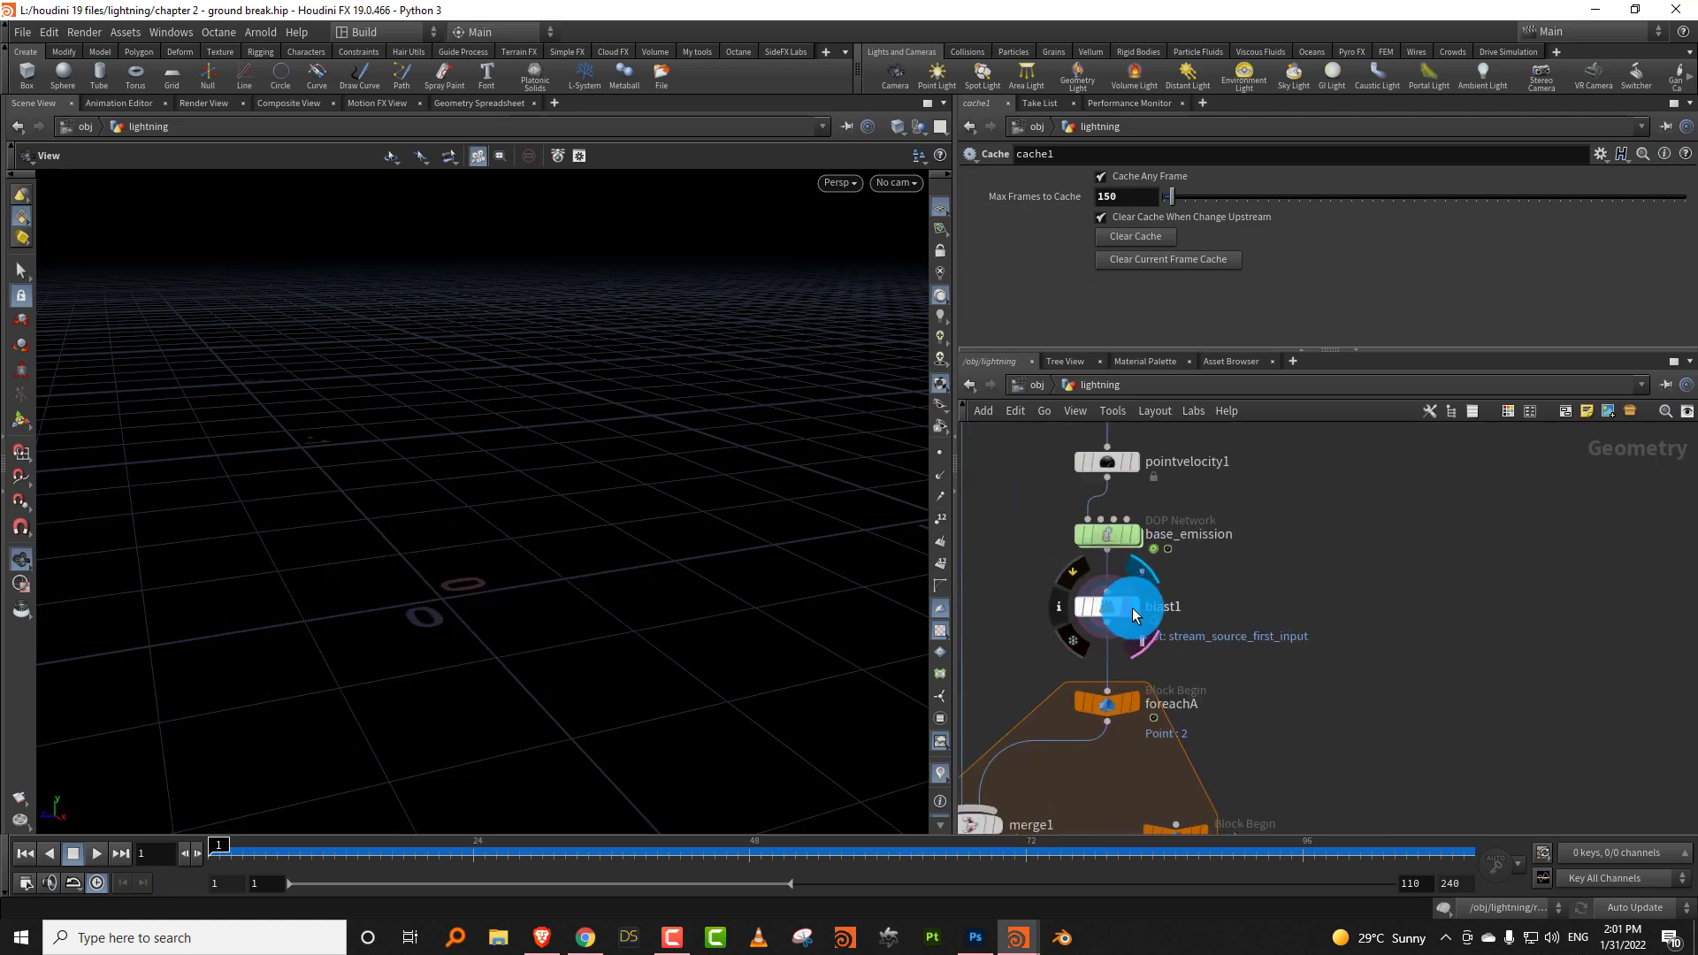
# Toggle the viewport's point display and scrub to frame 12 to examine the emission points.
pyautogui.click(940, 452)
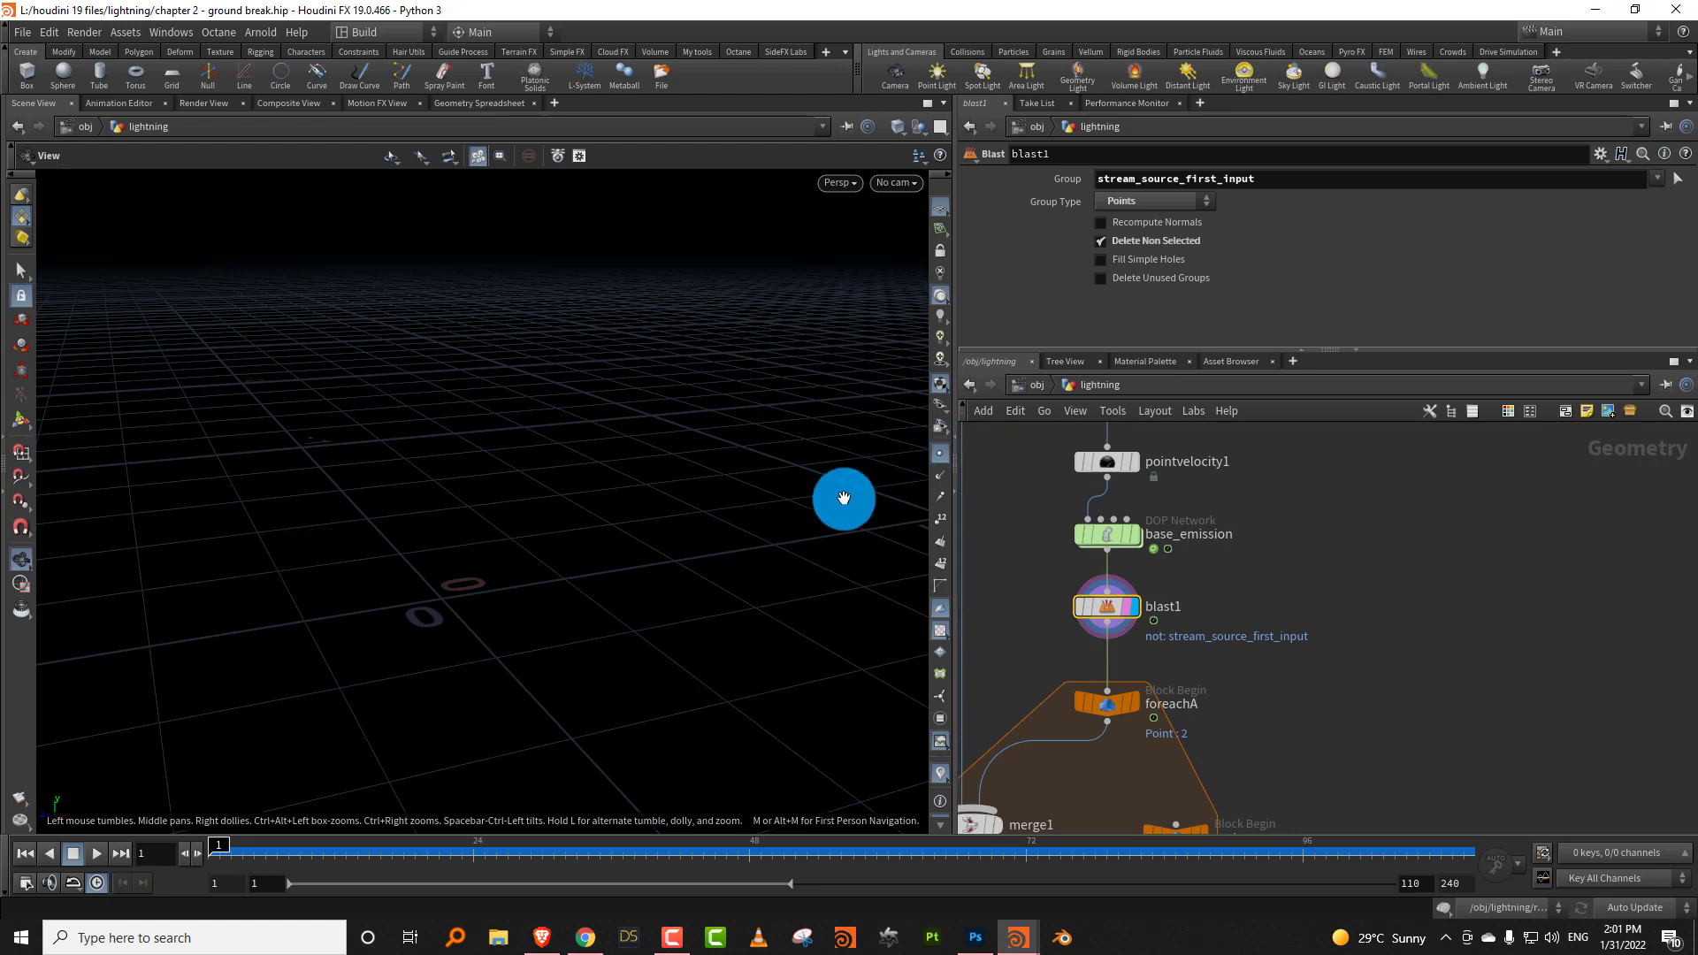
pyautogui.moveTo(228, 843); pyautogui.dragTo(358, 845)
pyautogui.click(561, 743)
pyautogui.moveTo(1409, 580); pyautogui.dragTo(1386, 519, button='middle')
pyautogui.click(939, 452)
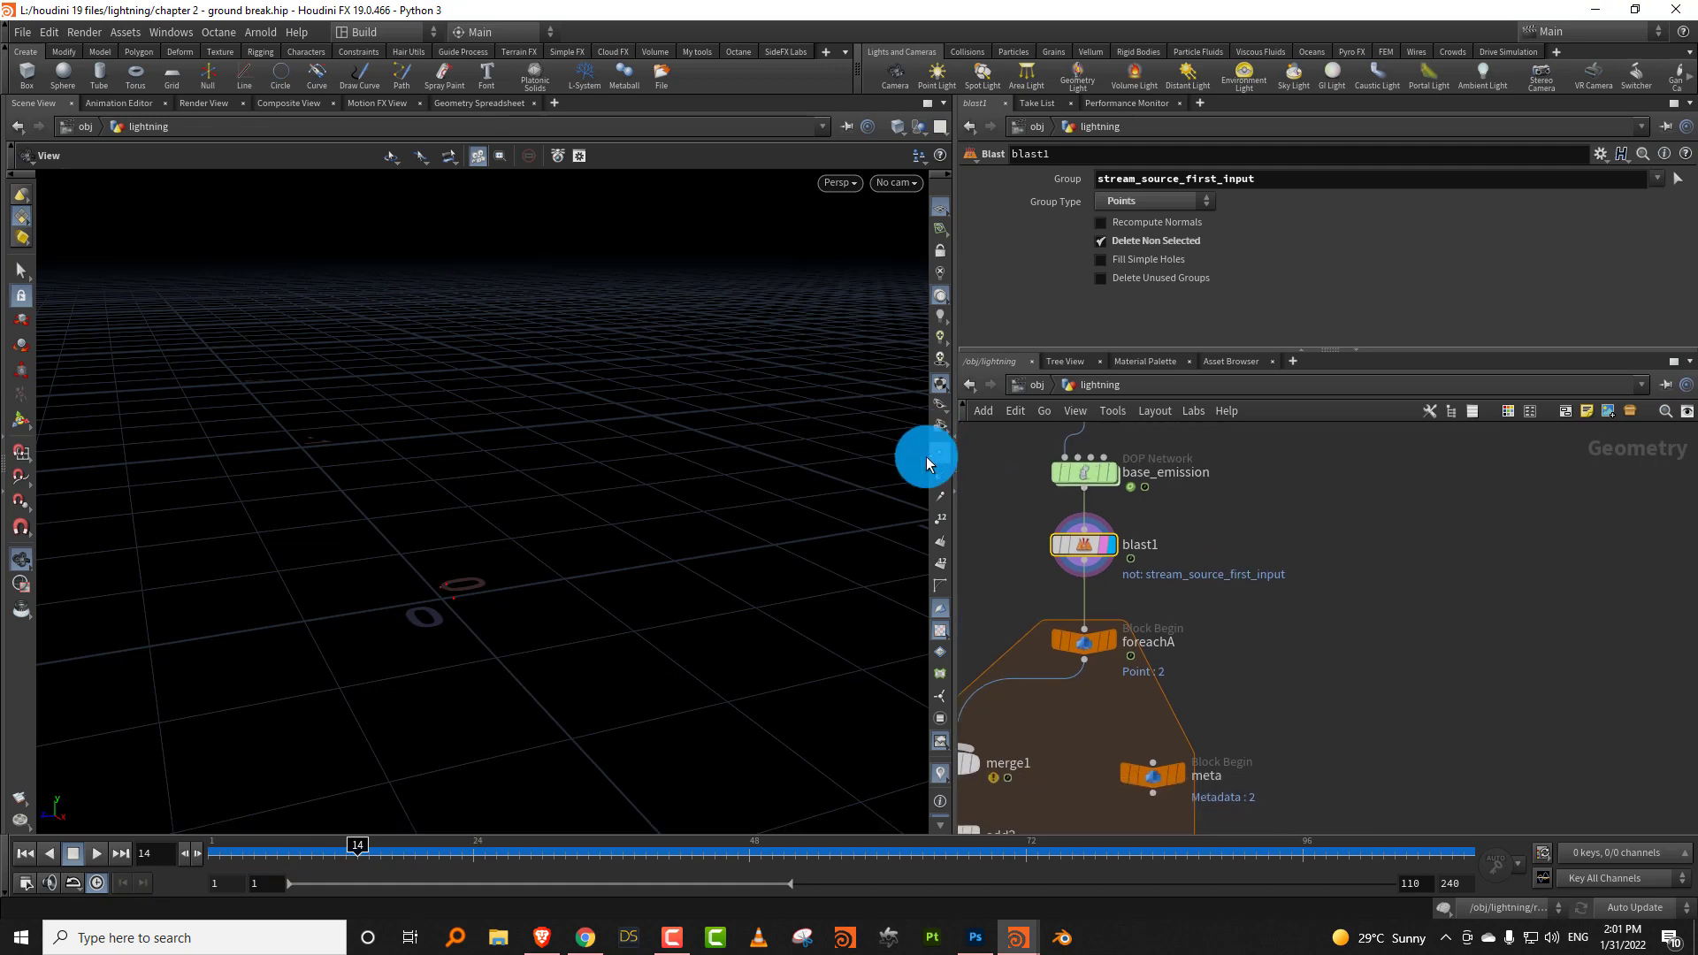
pyautogui.moveTo(235, 848); pyautogui.dragTo(335, 854)
# Add a second Blast node beside the foreachA block and wire blast1's output into it.
pyautogui.press('Tab')
pyautogui.write('blast')
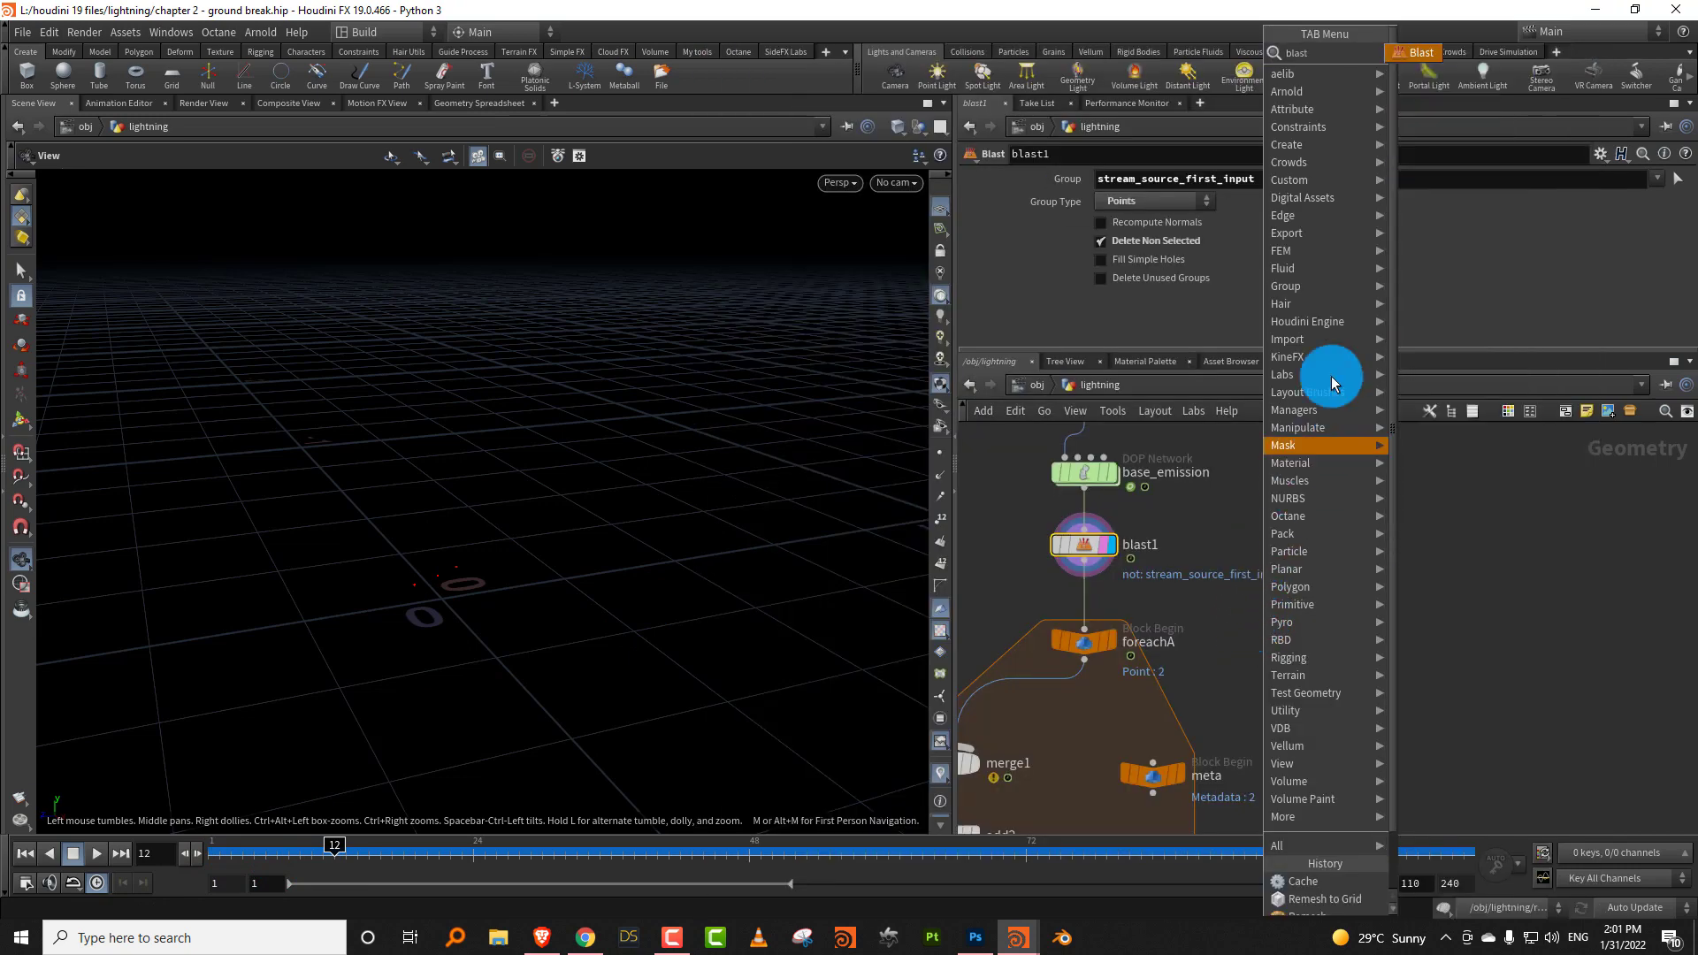
pyautogui.click(1415, 53)
pyautogui.scroll(-3, 1261, 464)
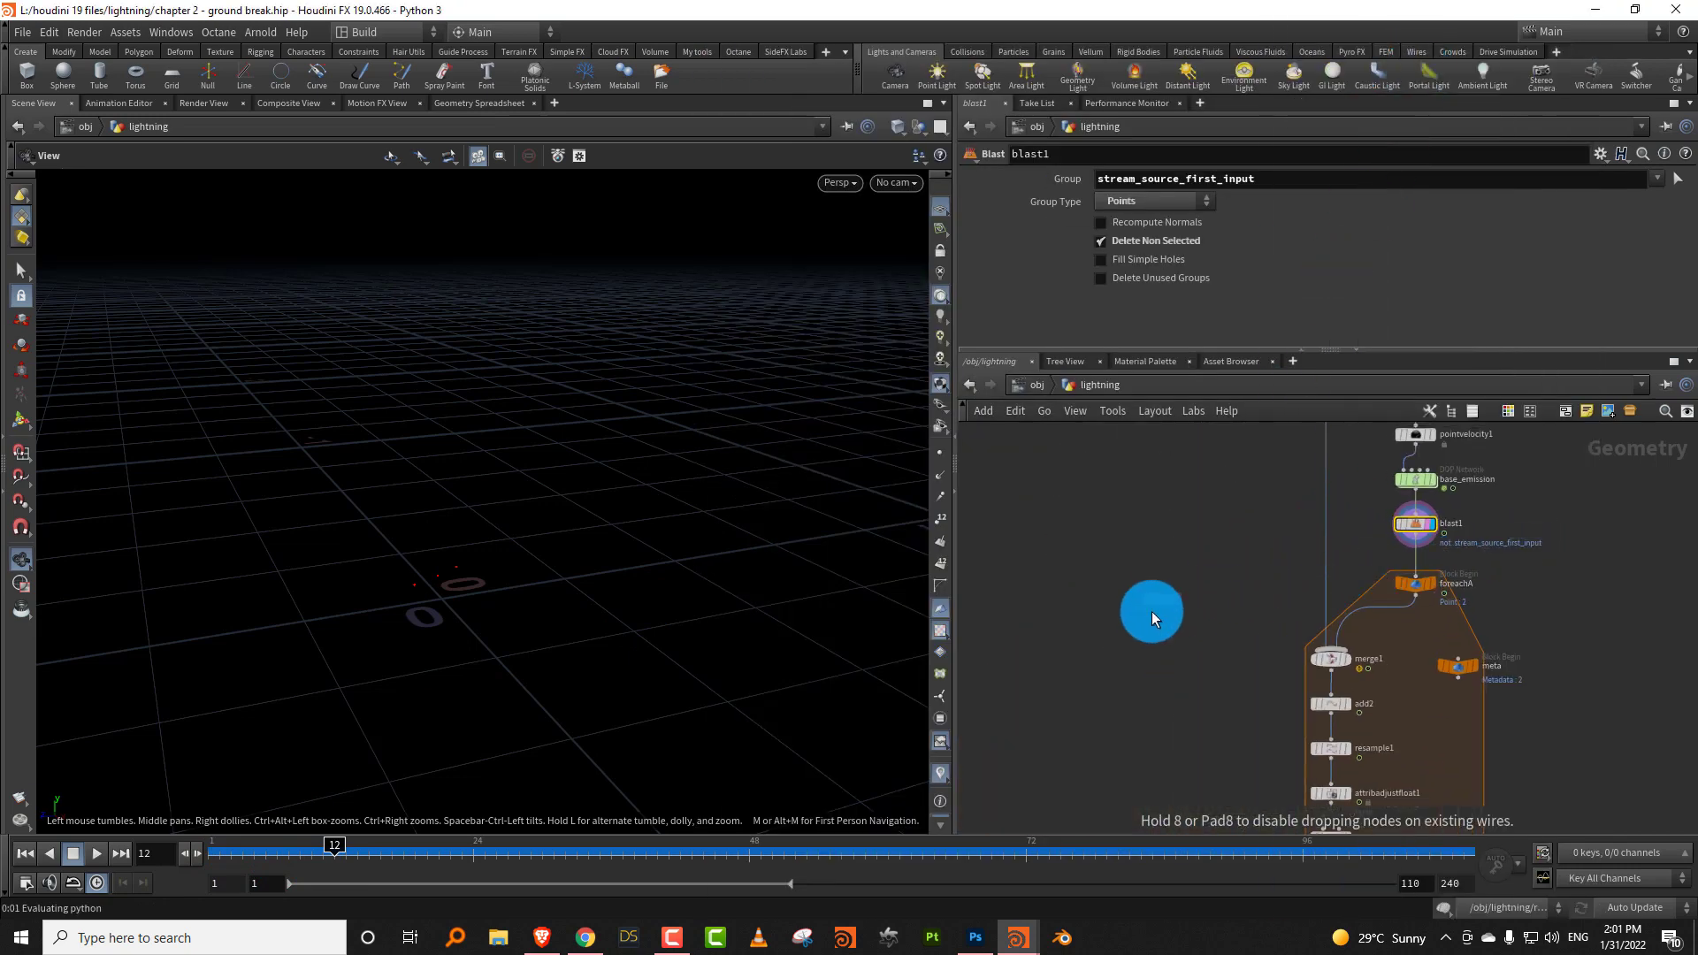
pyautogui.click(1152, 612)
pyautogui.moveTo(1414, 552); pyautogui.dragTo(1146, 605)
# Configure blast2 with group type Points and group hit, and enable Delete Non Selected.
pyautogui.click(1125, 206)
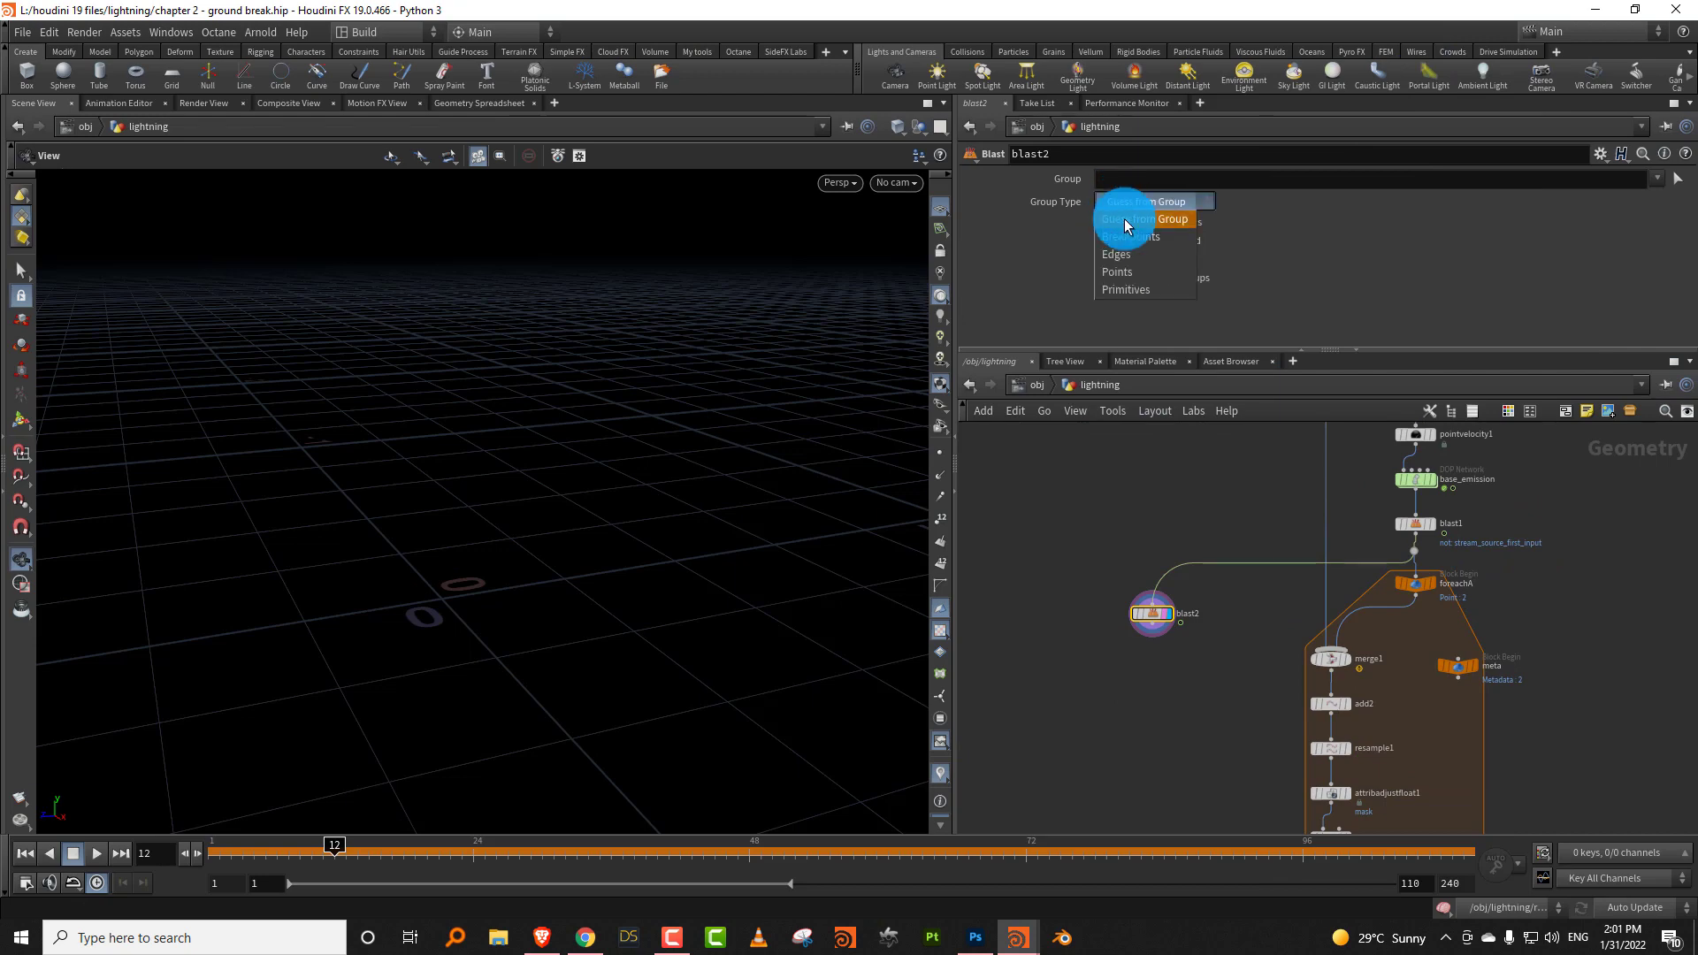
pyautogui.click(1117, 272)
pyautogui.click(1657, 179)
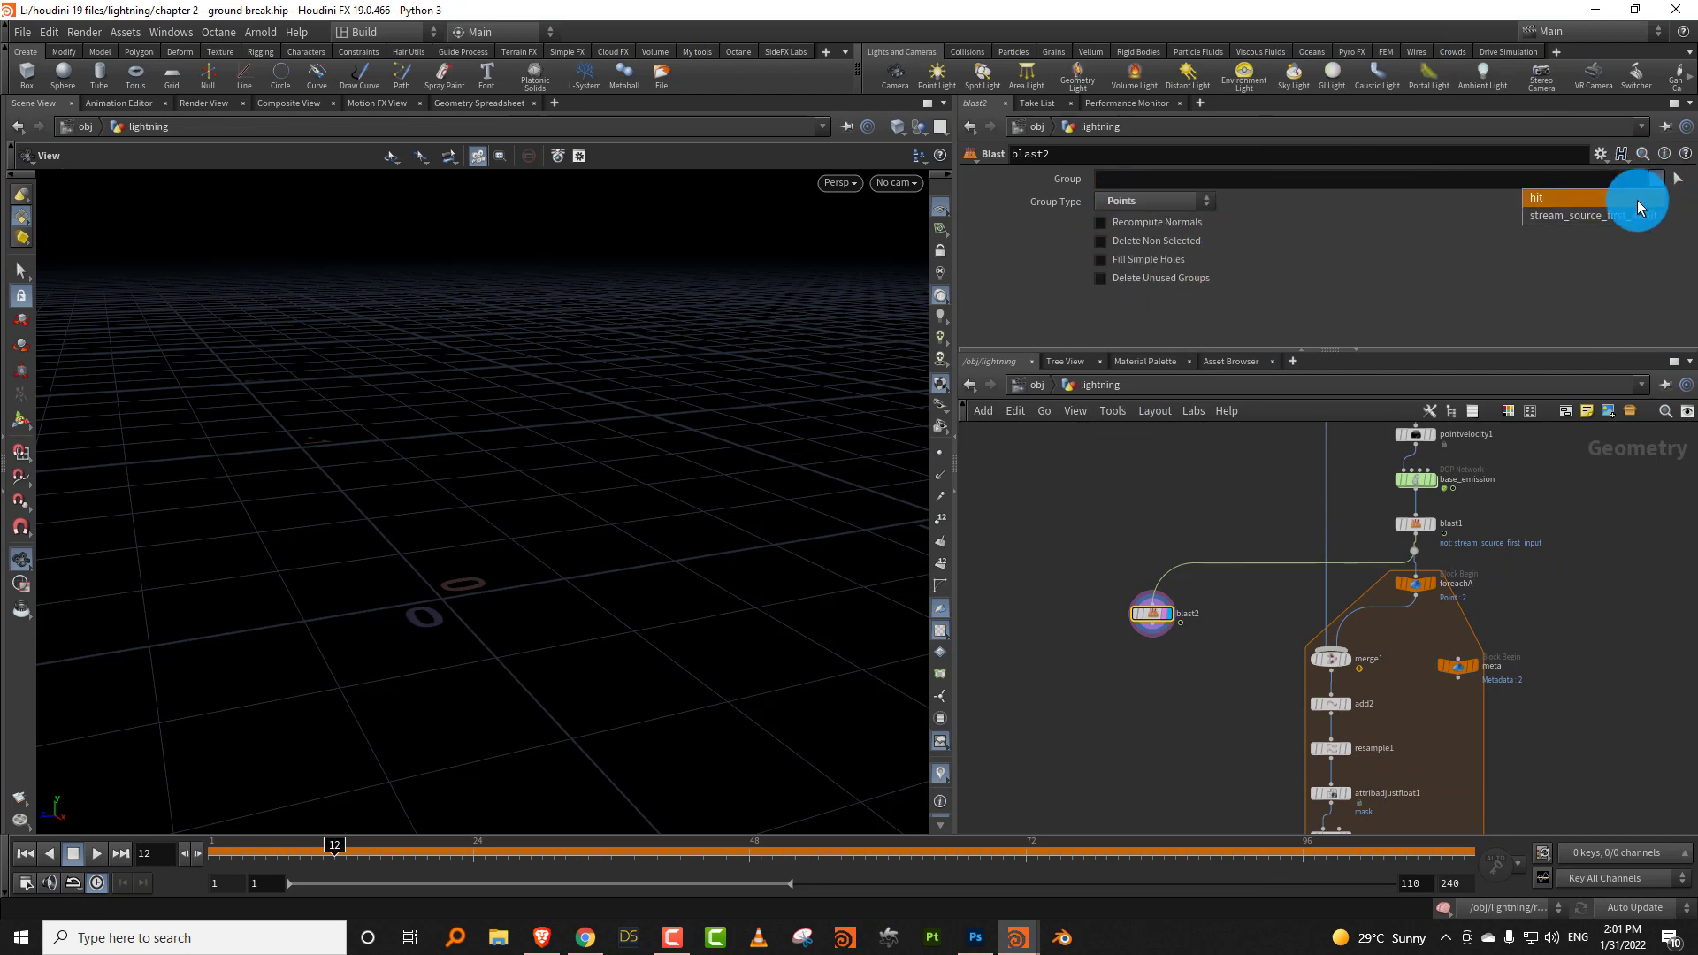
pyautogui.click(1638, 200)
pyautogui.click(1152, 243)
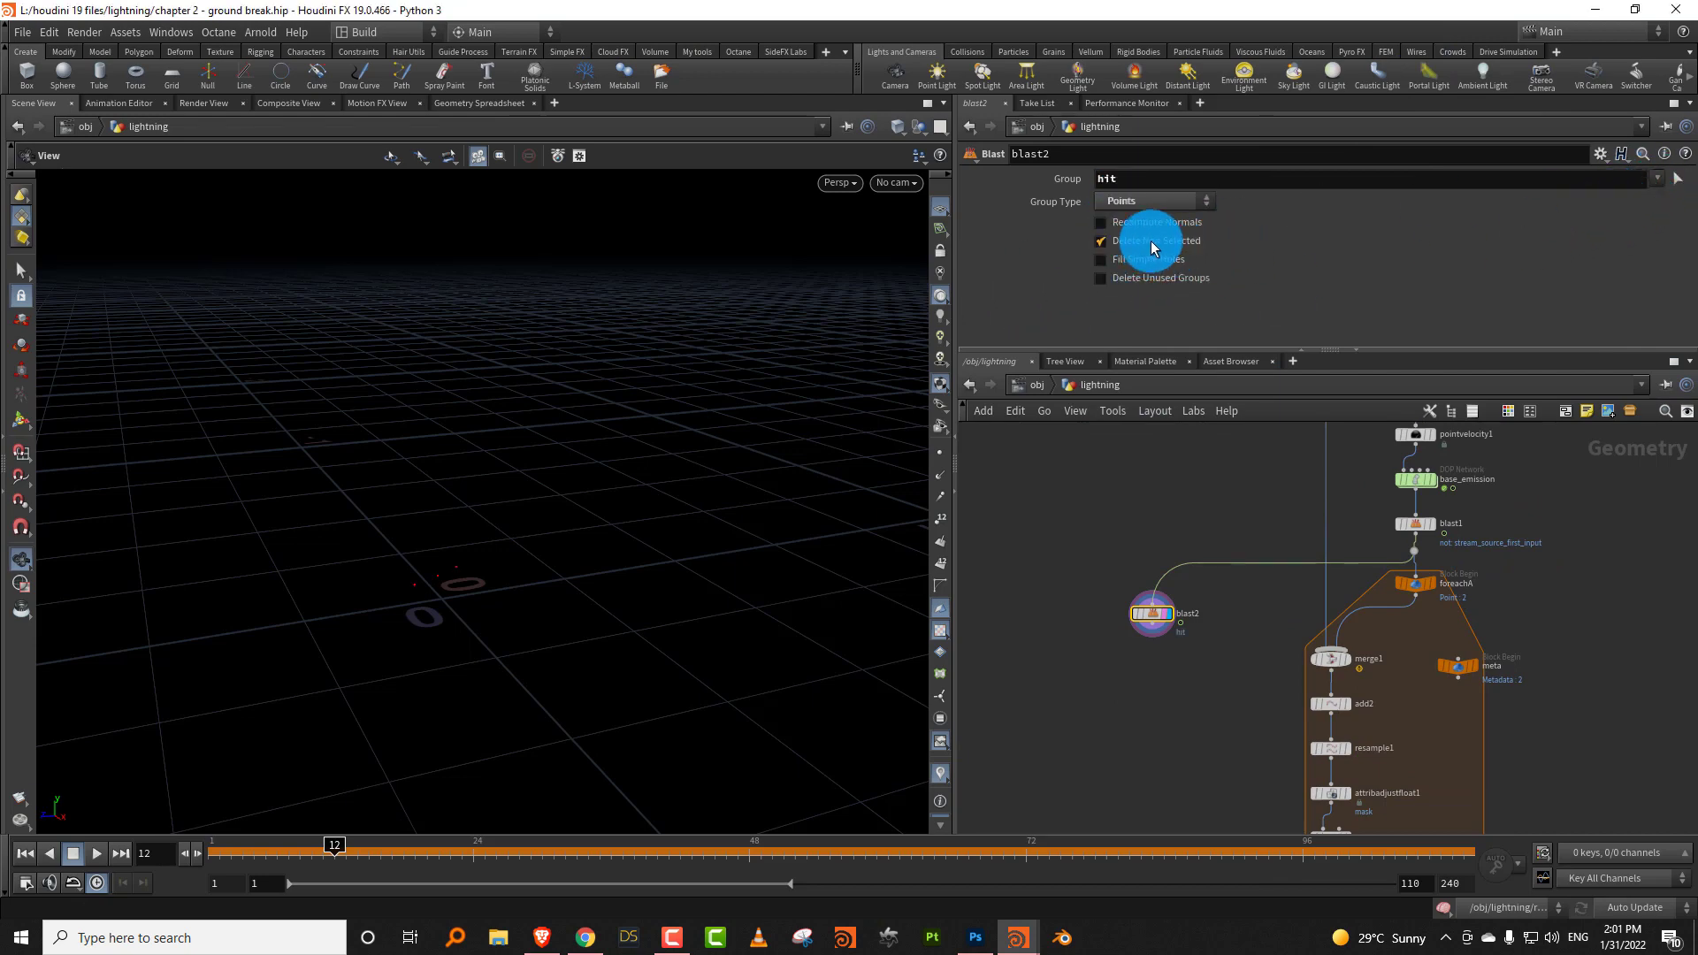
# Scrub the first frames to check blast2's hit points, move the node slightly lower and return to frame 1.
pyautogui.moveTo(212, 844); pyautogui.dragTo(322, 846)
pyautogui.click(1130, 624)
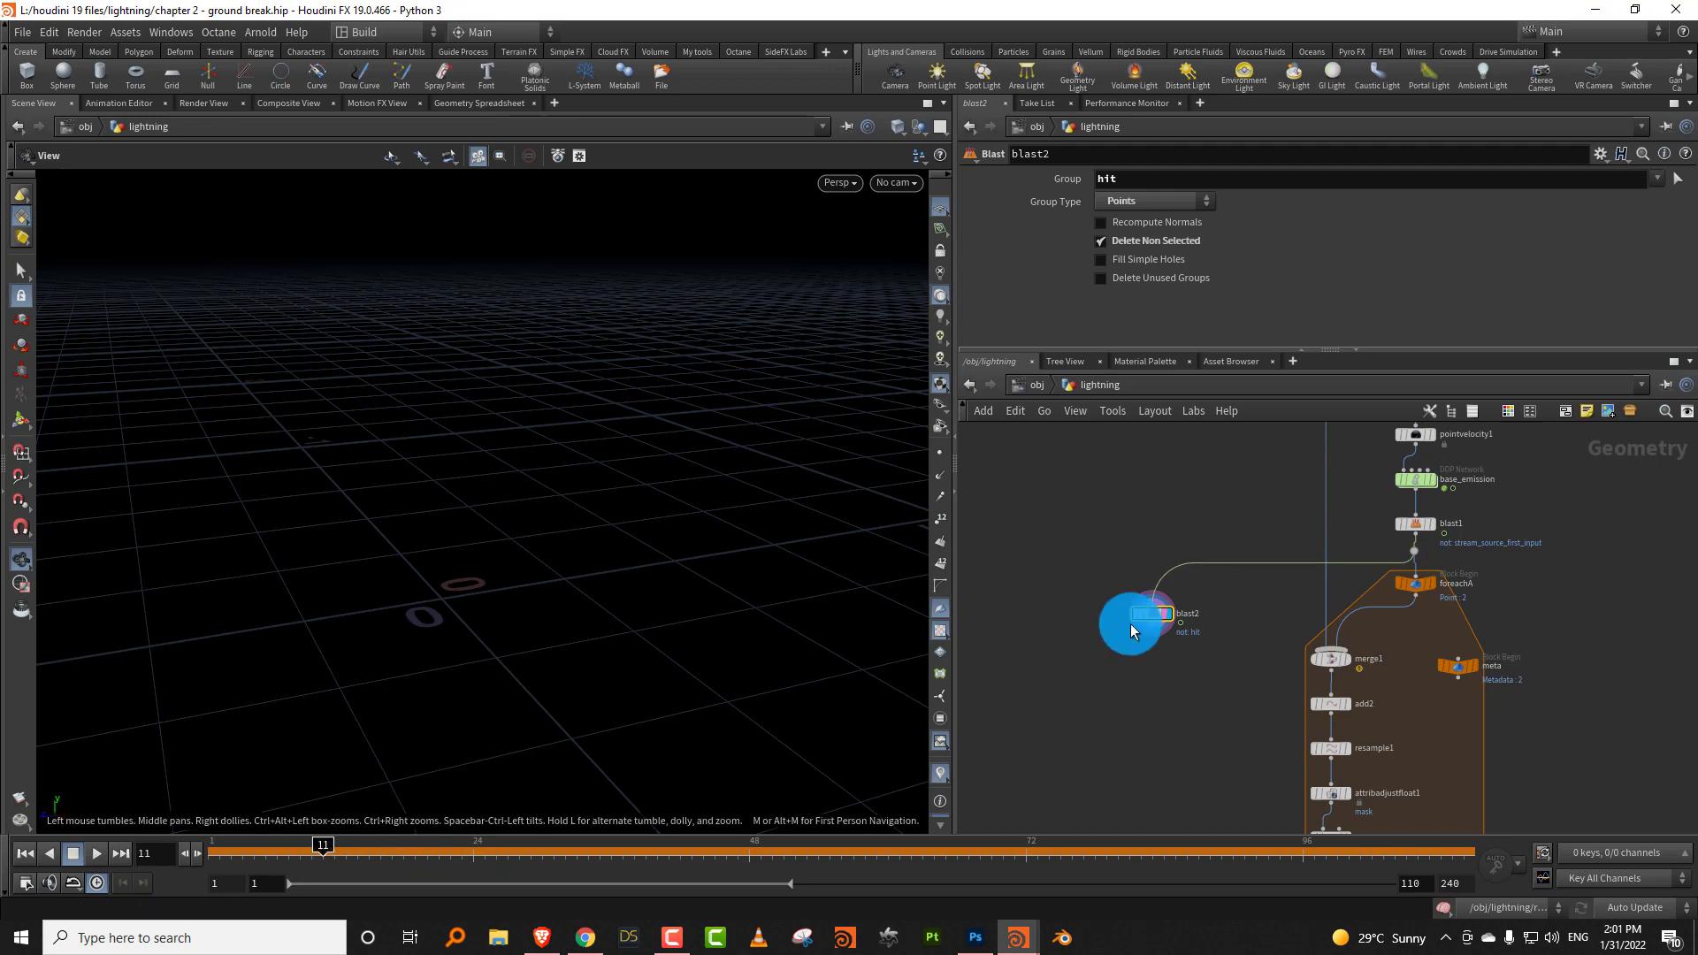
pyautogui.moveTo(1143, 617); pyautogui.dragTo(1109, 653)
pyautogui.scroll(2, 1156, 632)
pyautogui.moveTo(1185, 601); pyautogui.dragTo(1166, 637, button='middle')
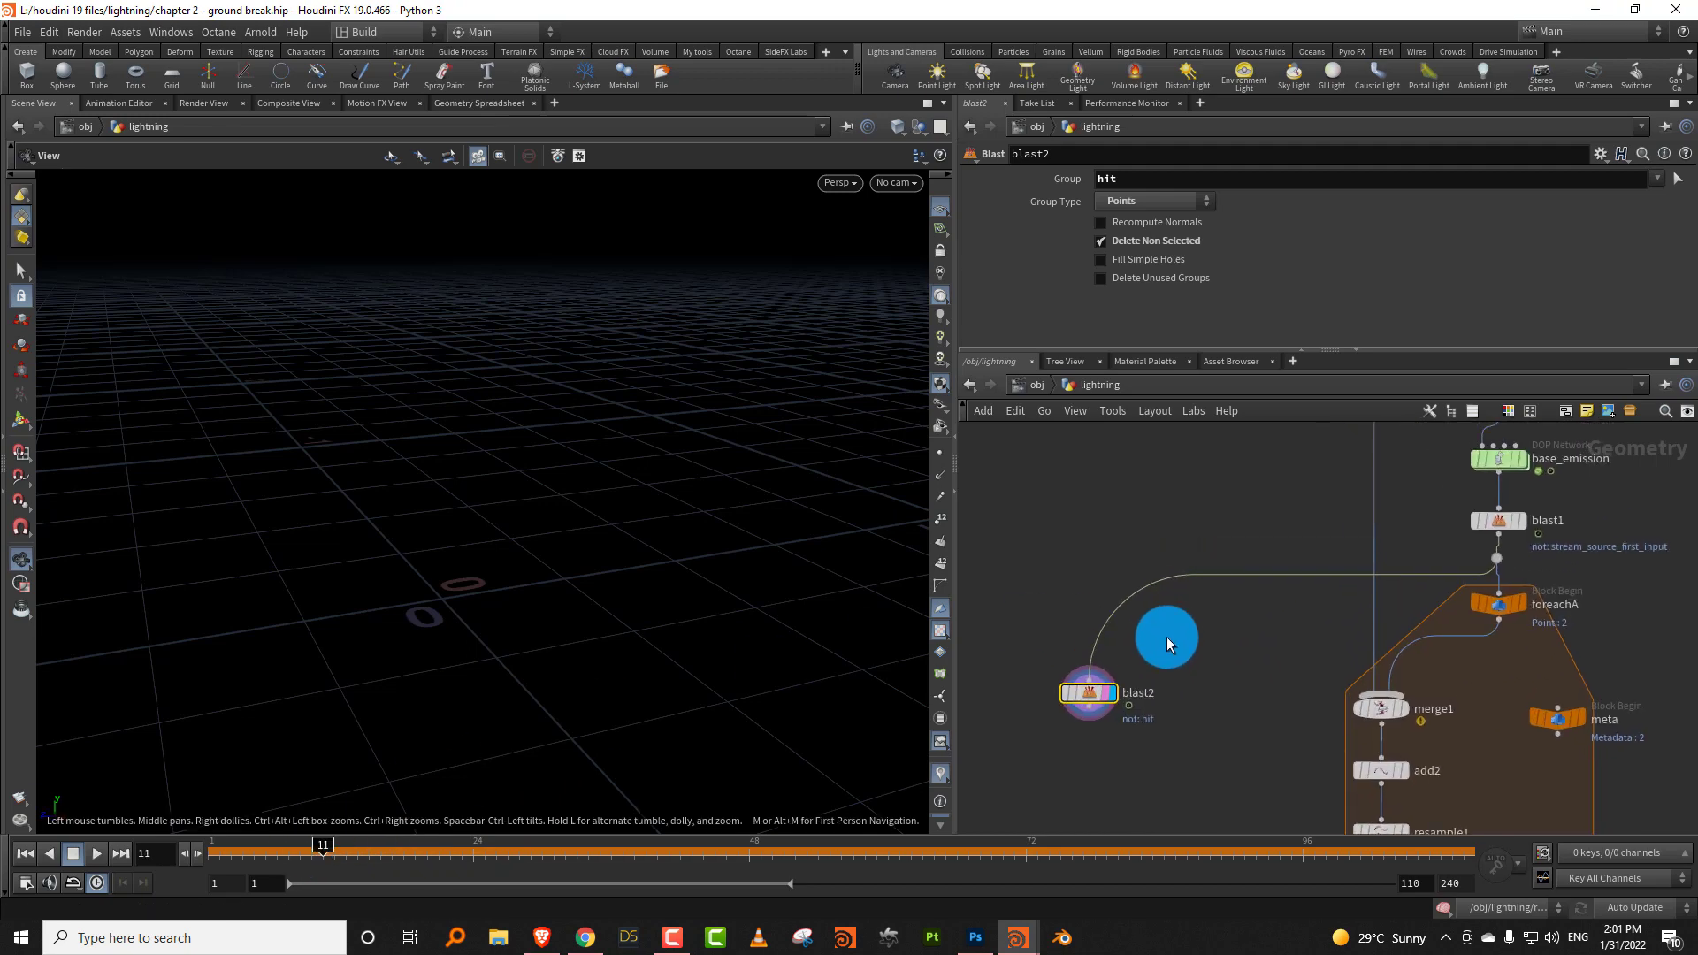
pyautogui.moveTo(268, 844); pyautogui.dragTo(219, 846)
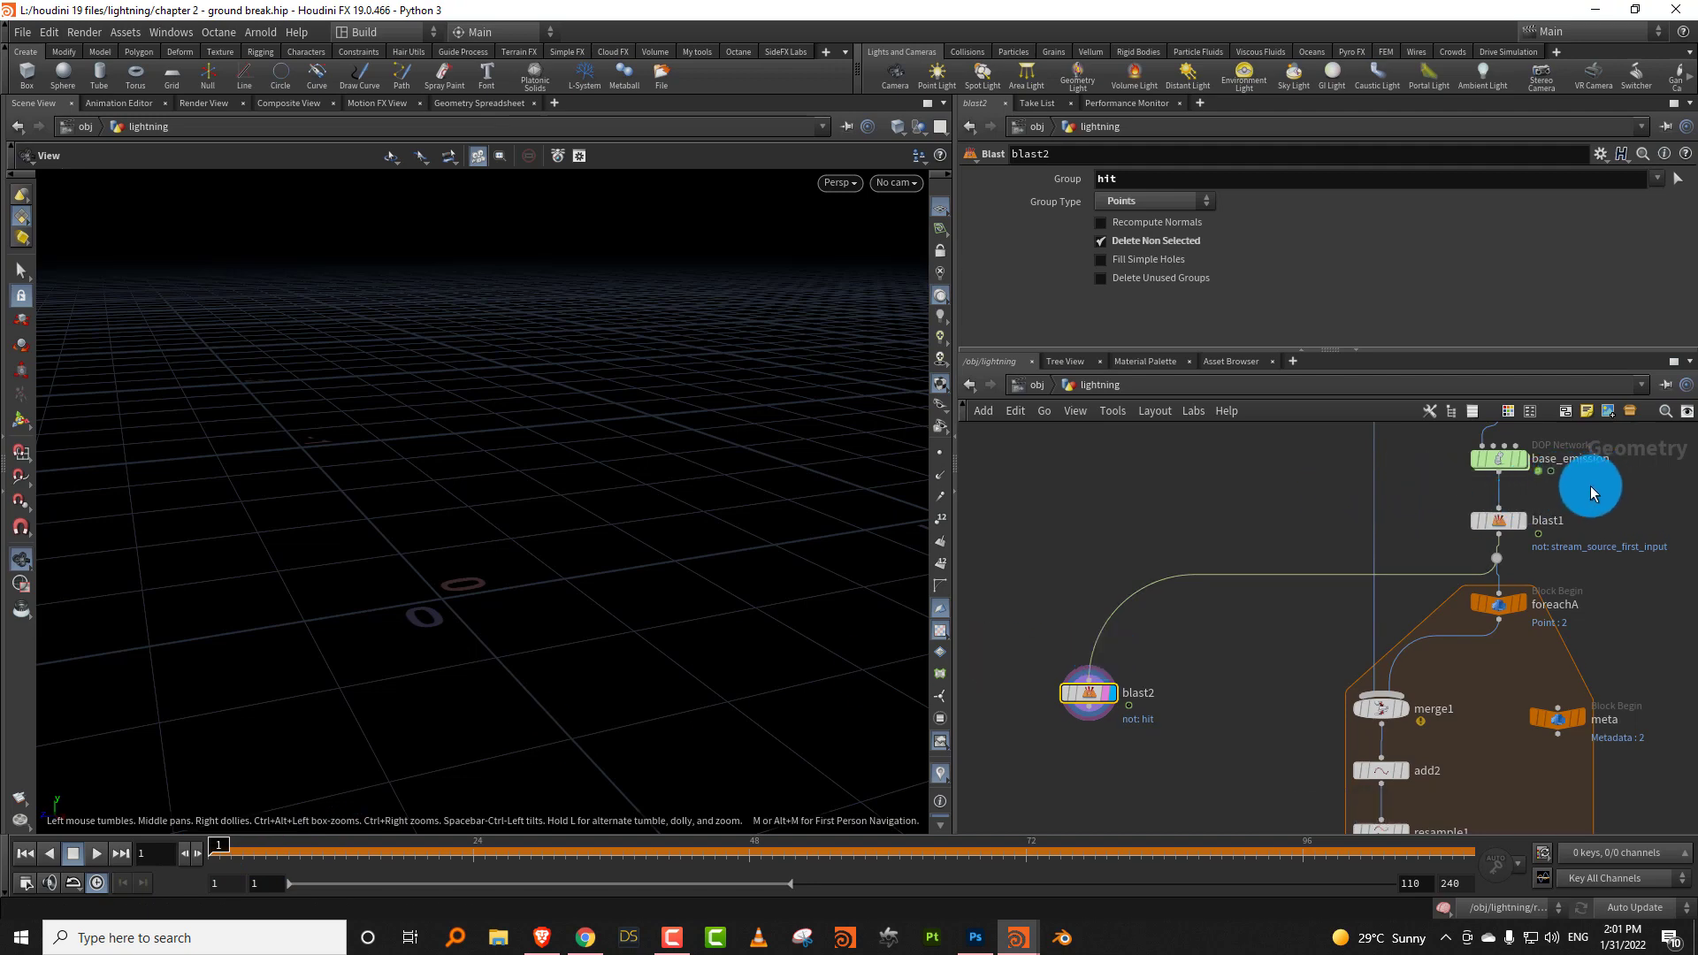
# Enter base_emission to review the popsolver's Collision Behavior settings and its hit collide group, and return to the lightning network.
pyautogui.moveTo(1591, 486); pyautogui.dragTo(1505, 583, button='middle')
pyautogui.click(1442, 554)
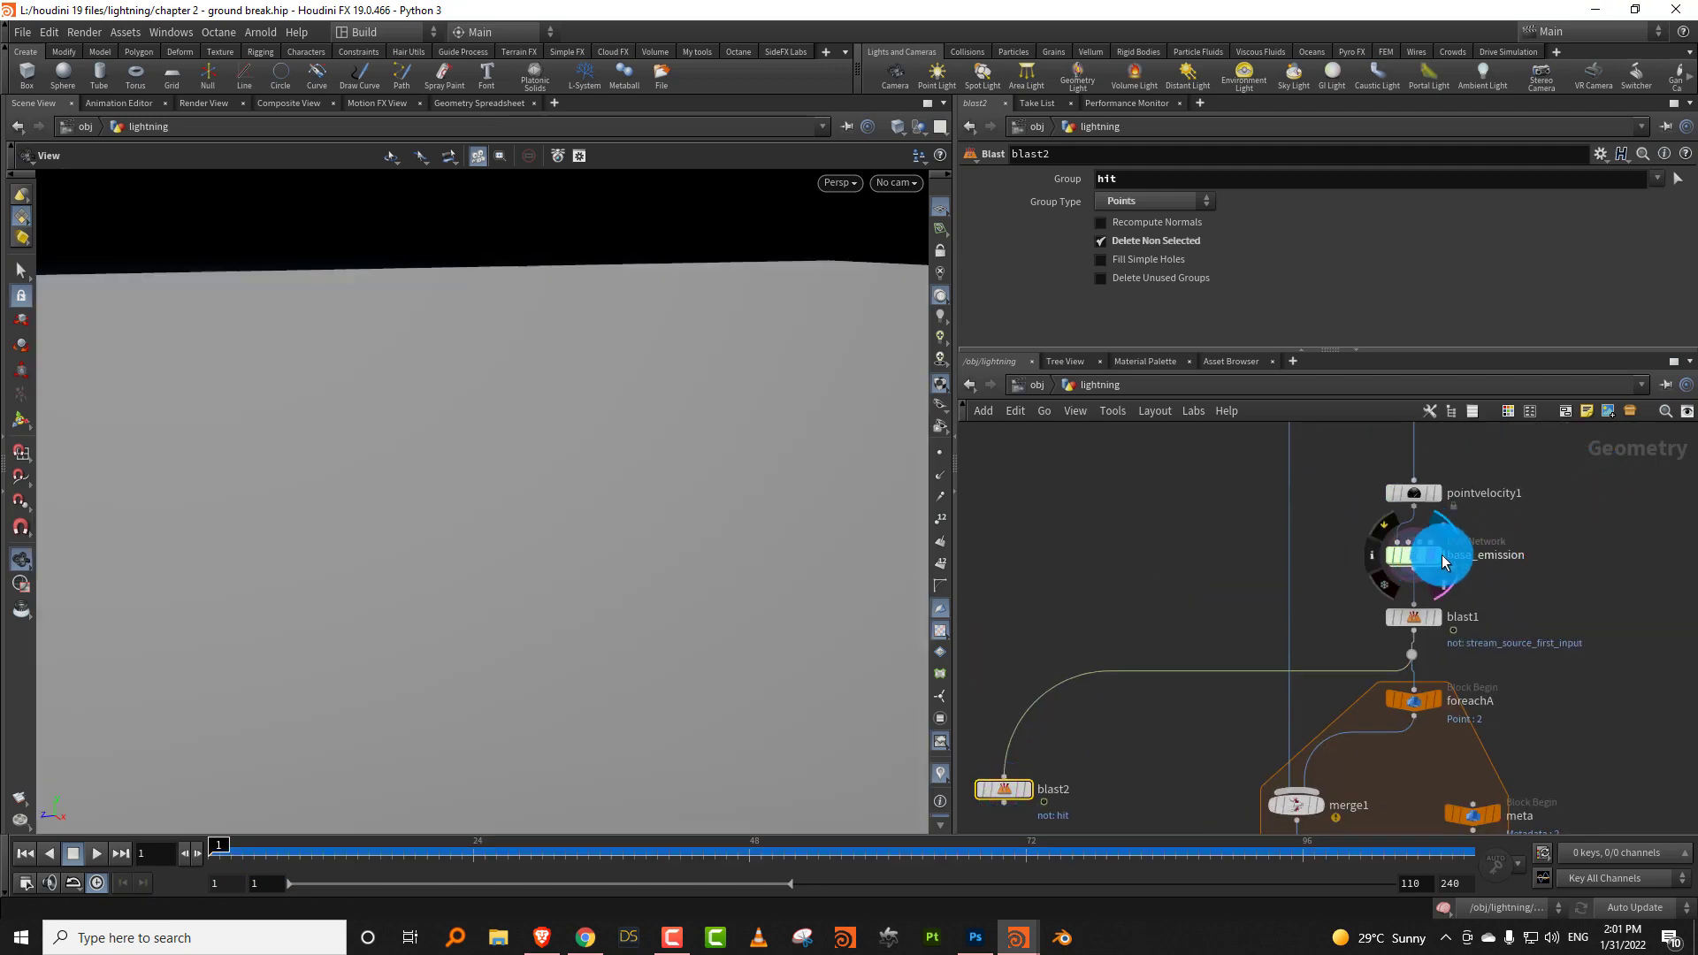
pyautogui.doubleClick(1435, 556)
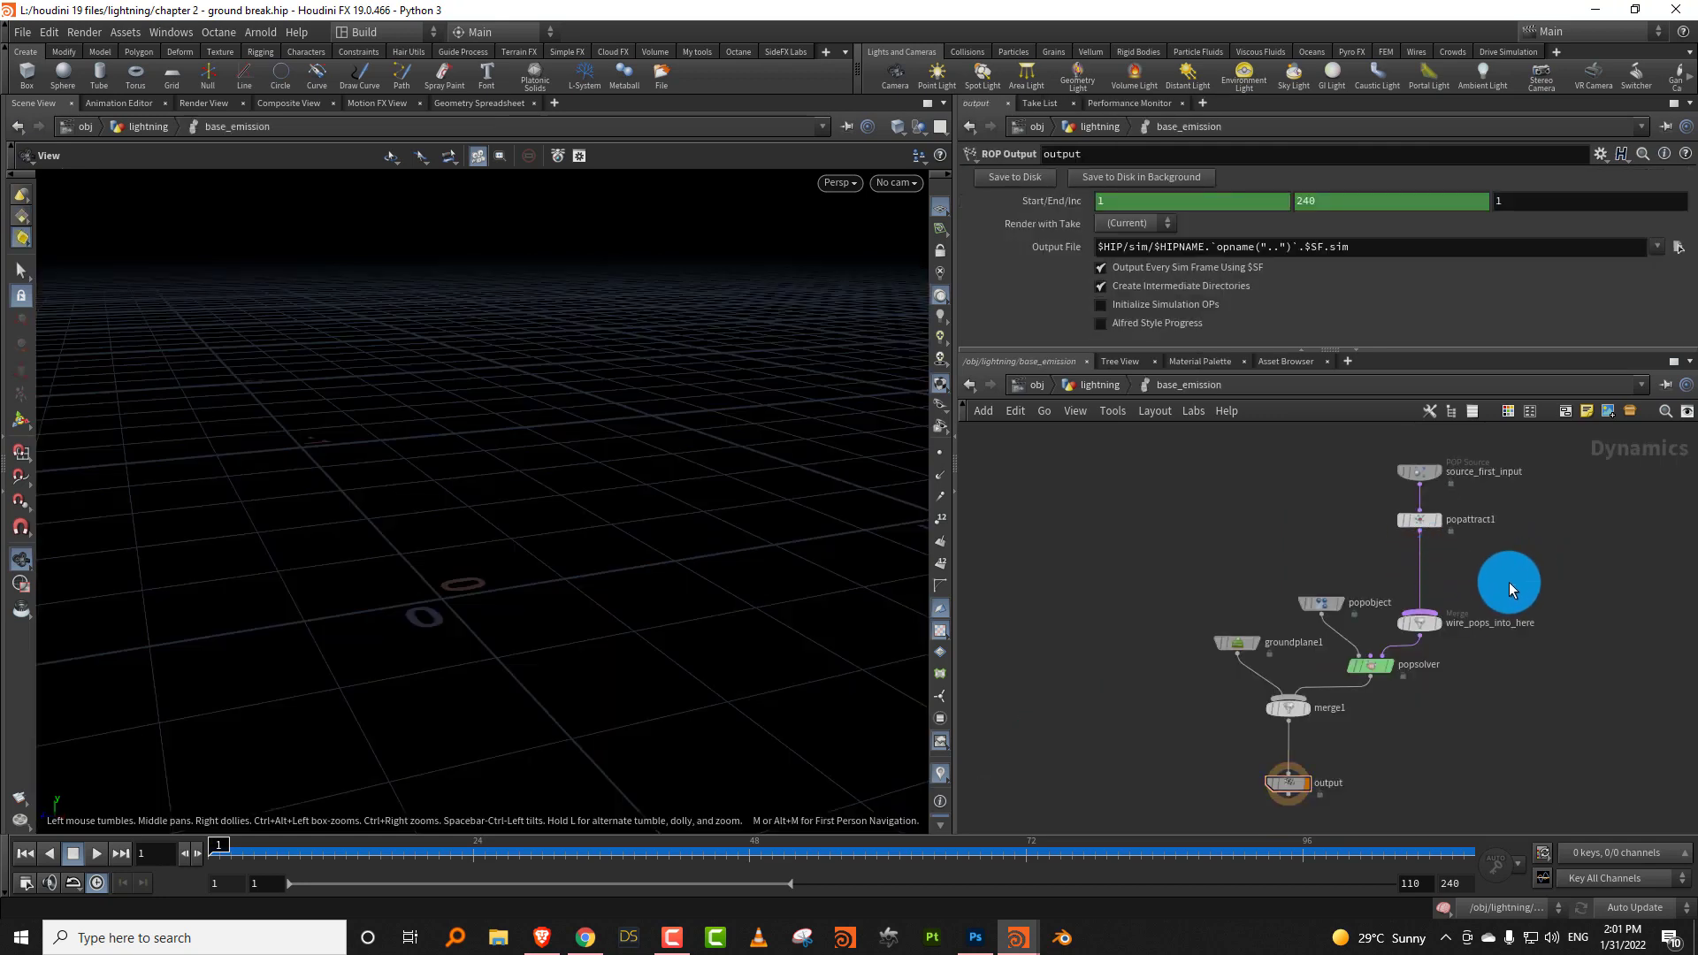
pyautogui.click(1373, 665)
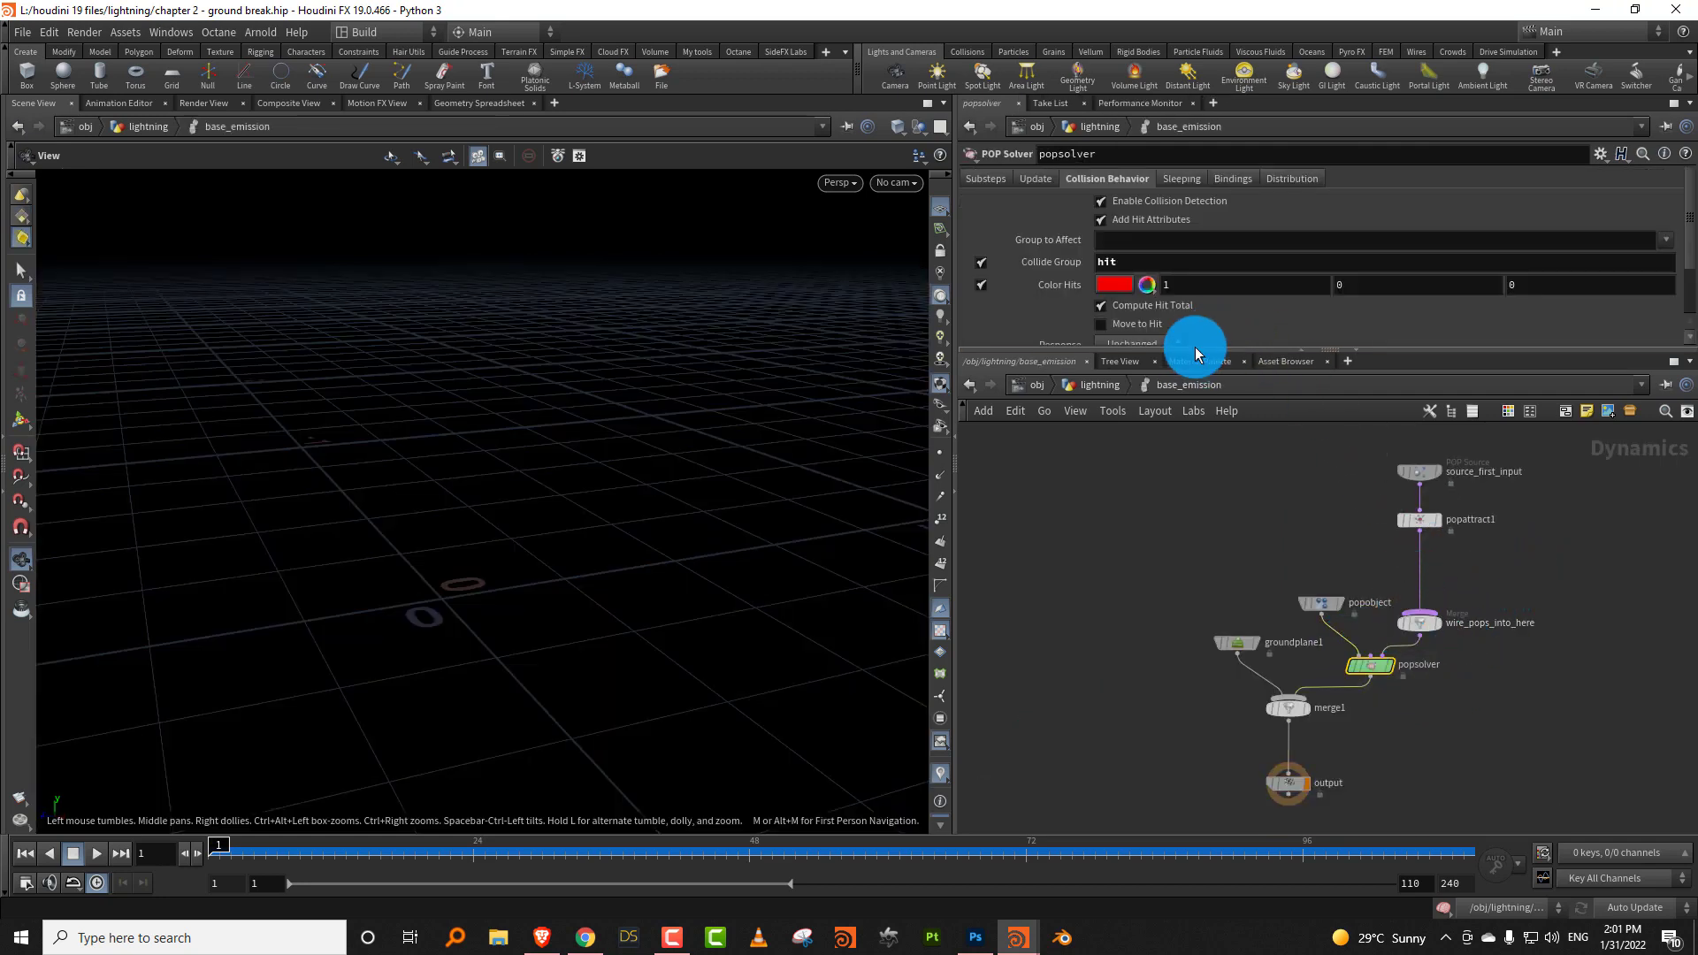
pyautogui.moveTo(1195, 347); pyautogui.dragTo(1216, 520)
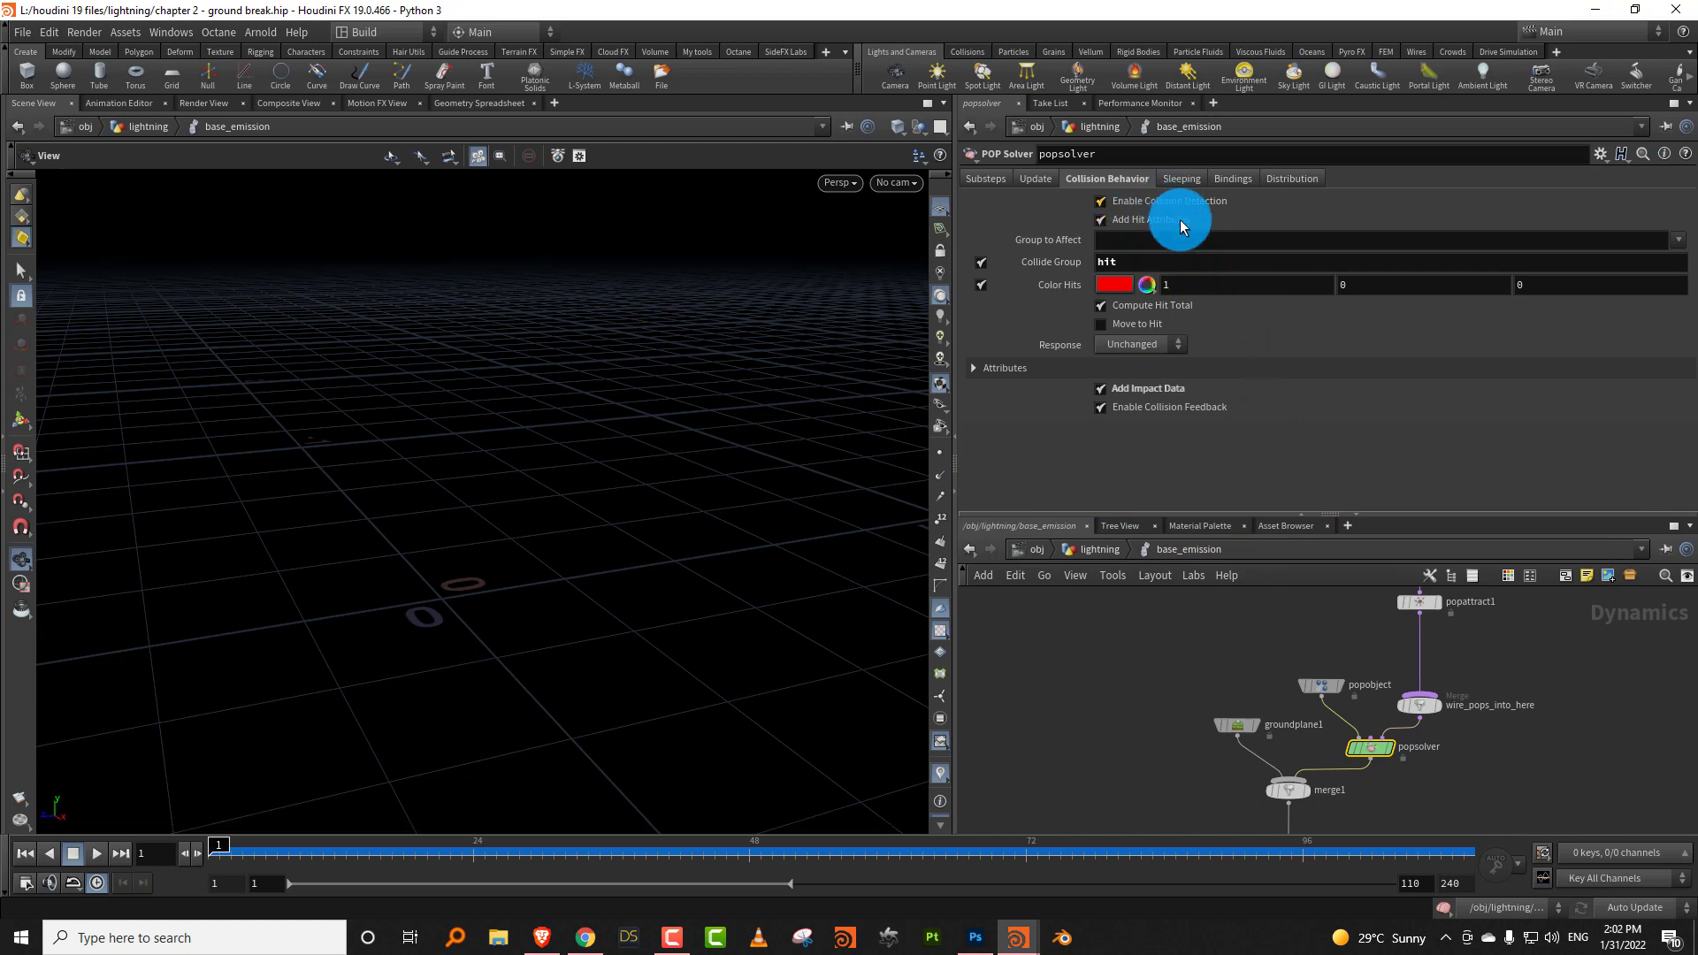
pyautogui.click(1132, 549)
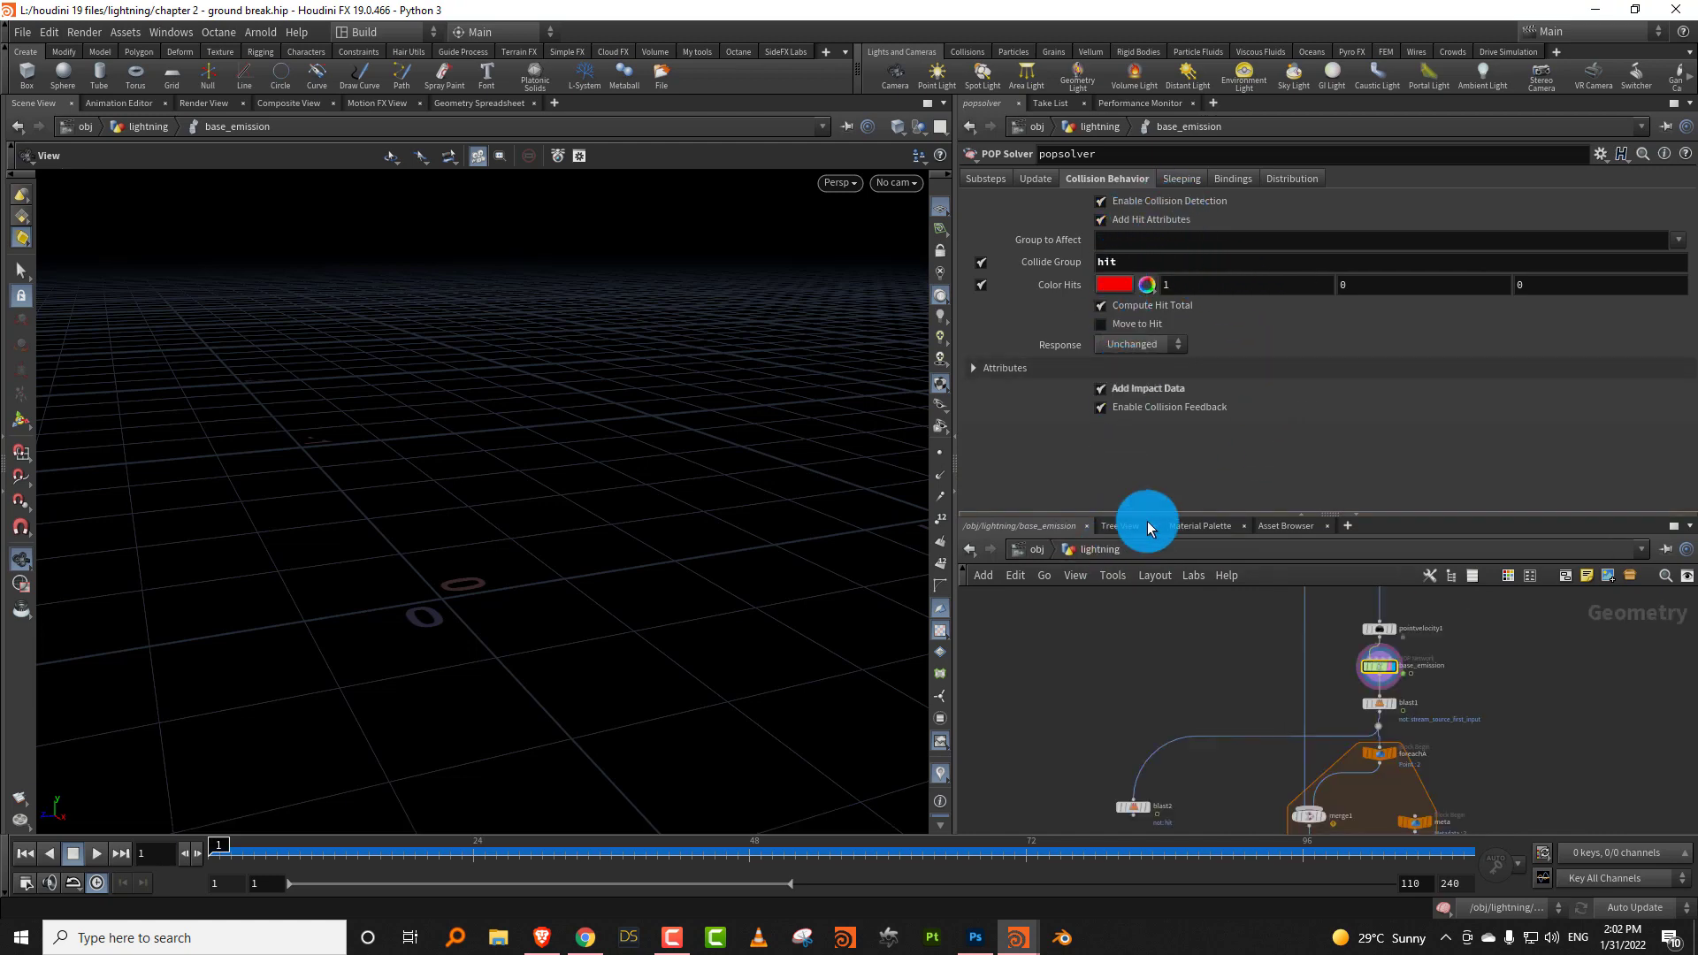
pyautogui.scroll(2, 1180, 635)
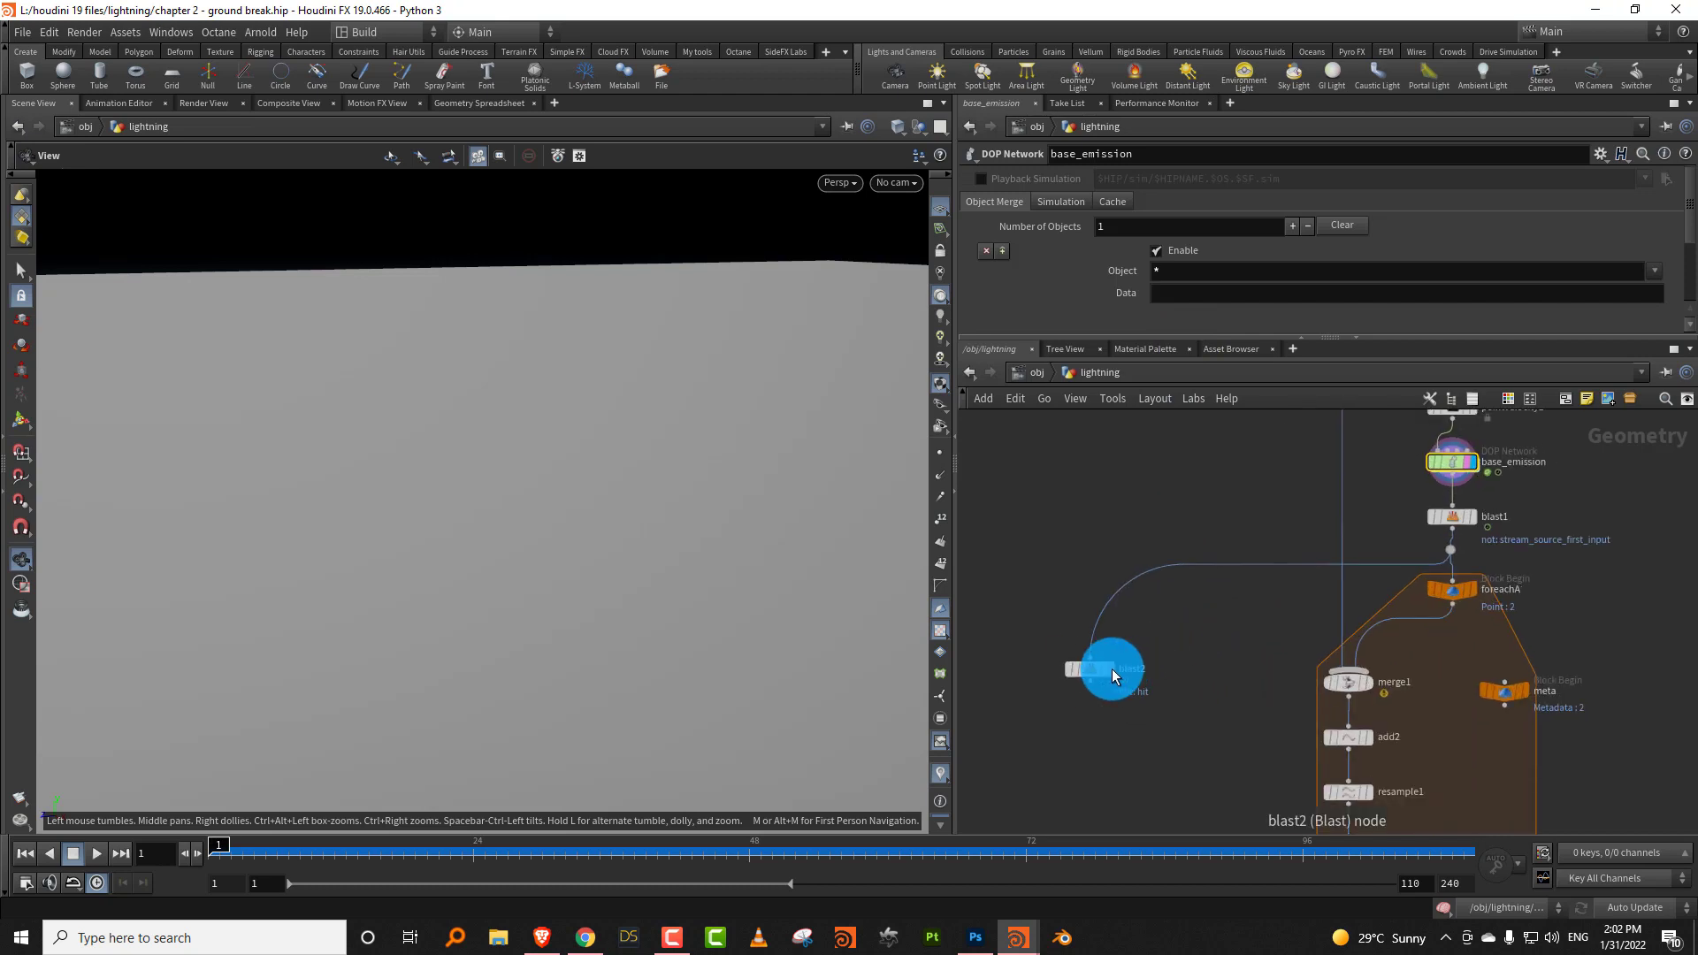
# Display blast2 and blast1 in turn and read the point attributes and groups listed in blast1's node info.
pyautogui.click(1117, 670)
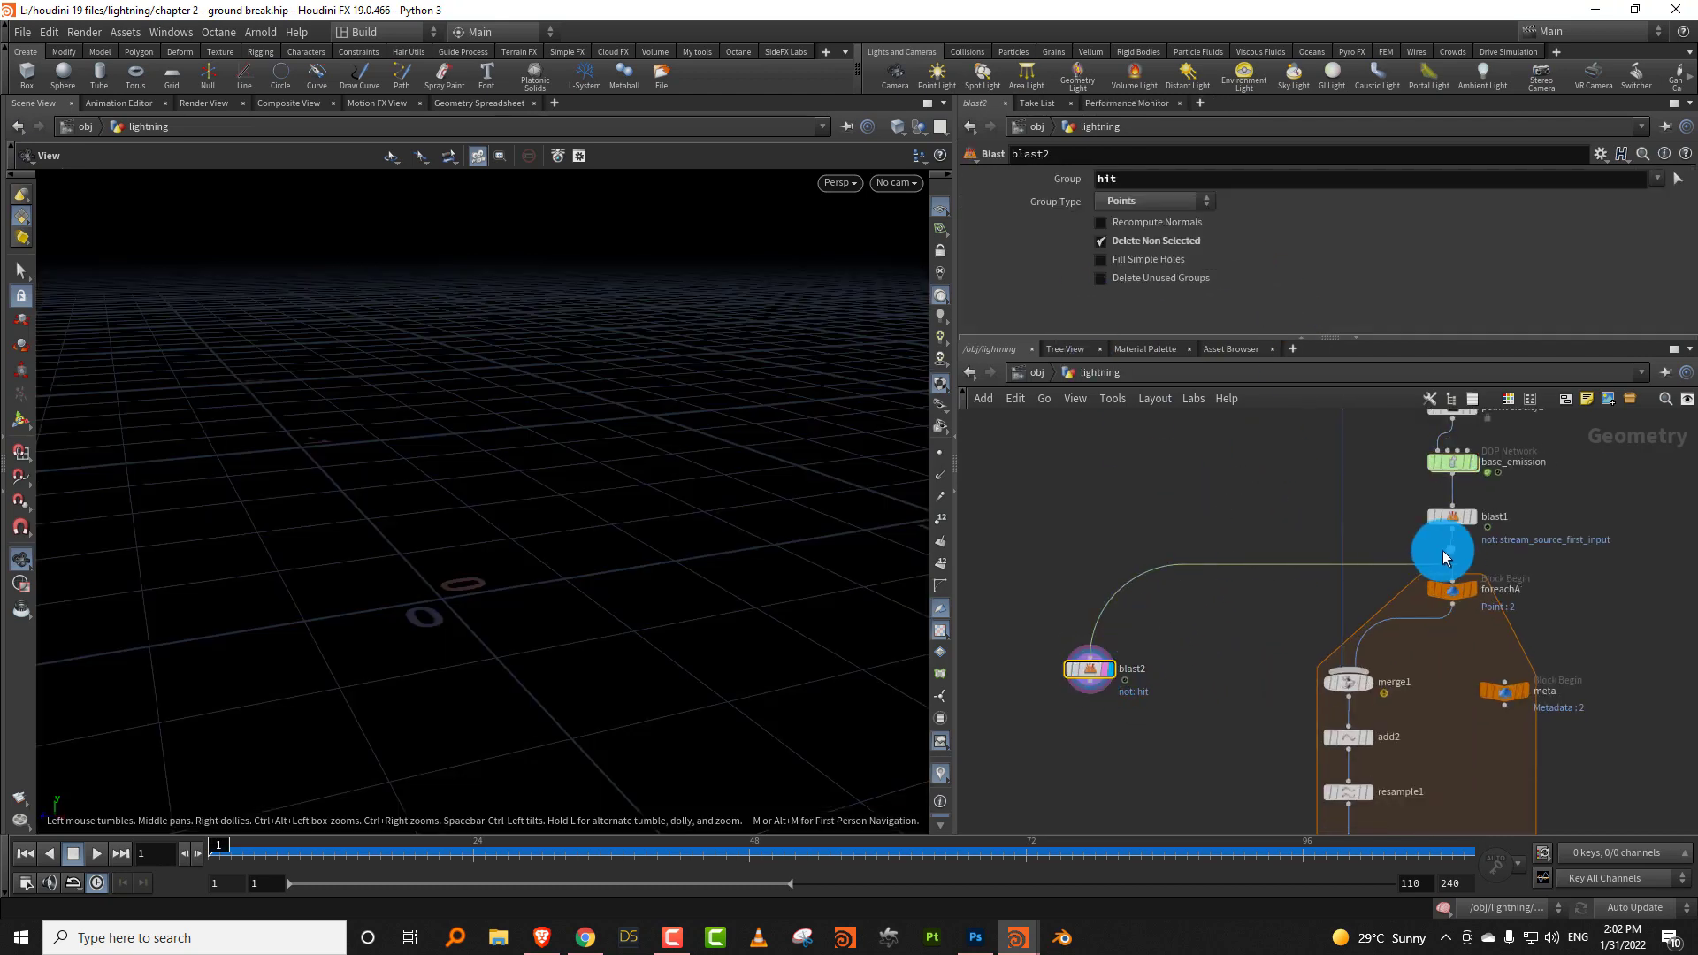
pyautogui.click(1420, 529)
pyautogui.click(1471, 522)
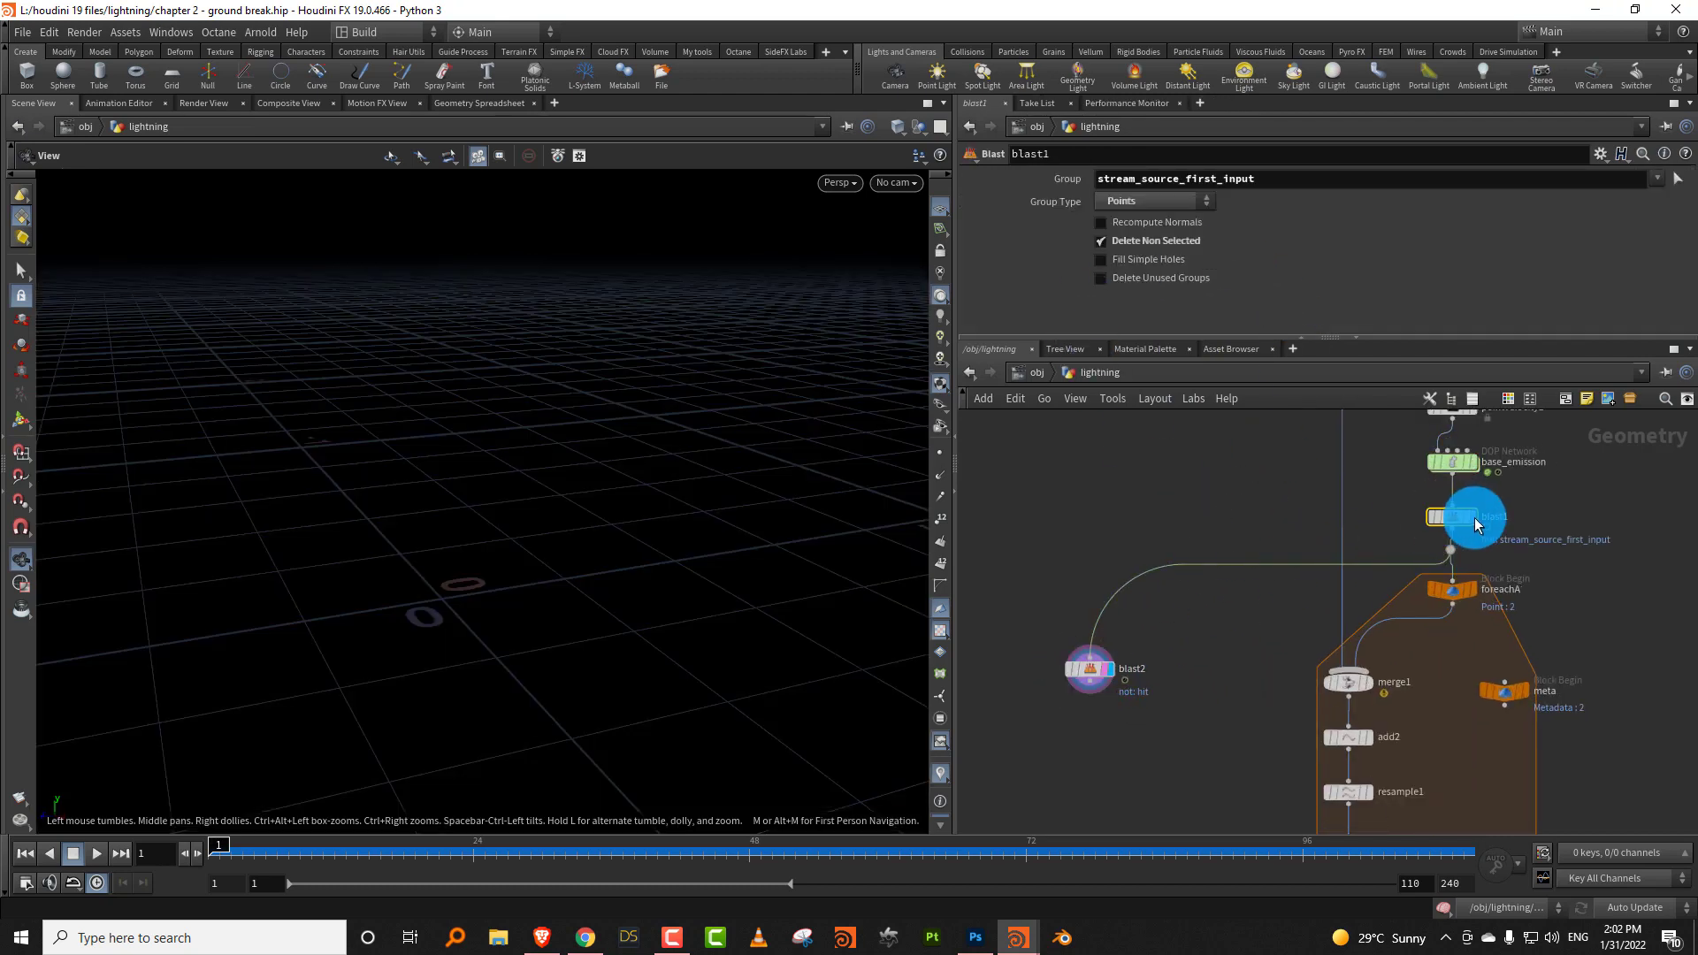
pyautogui.click(1413, 520)
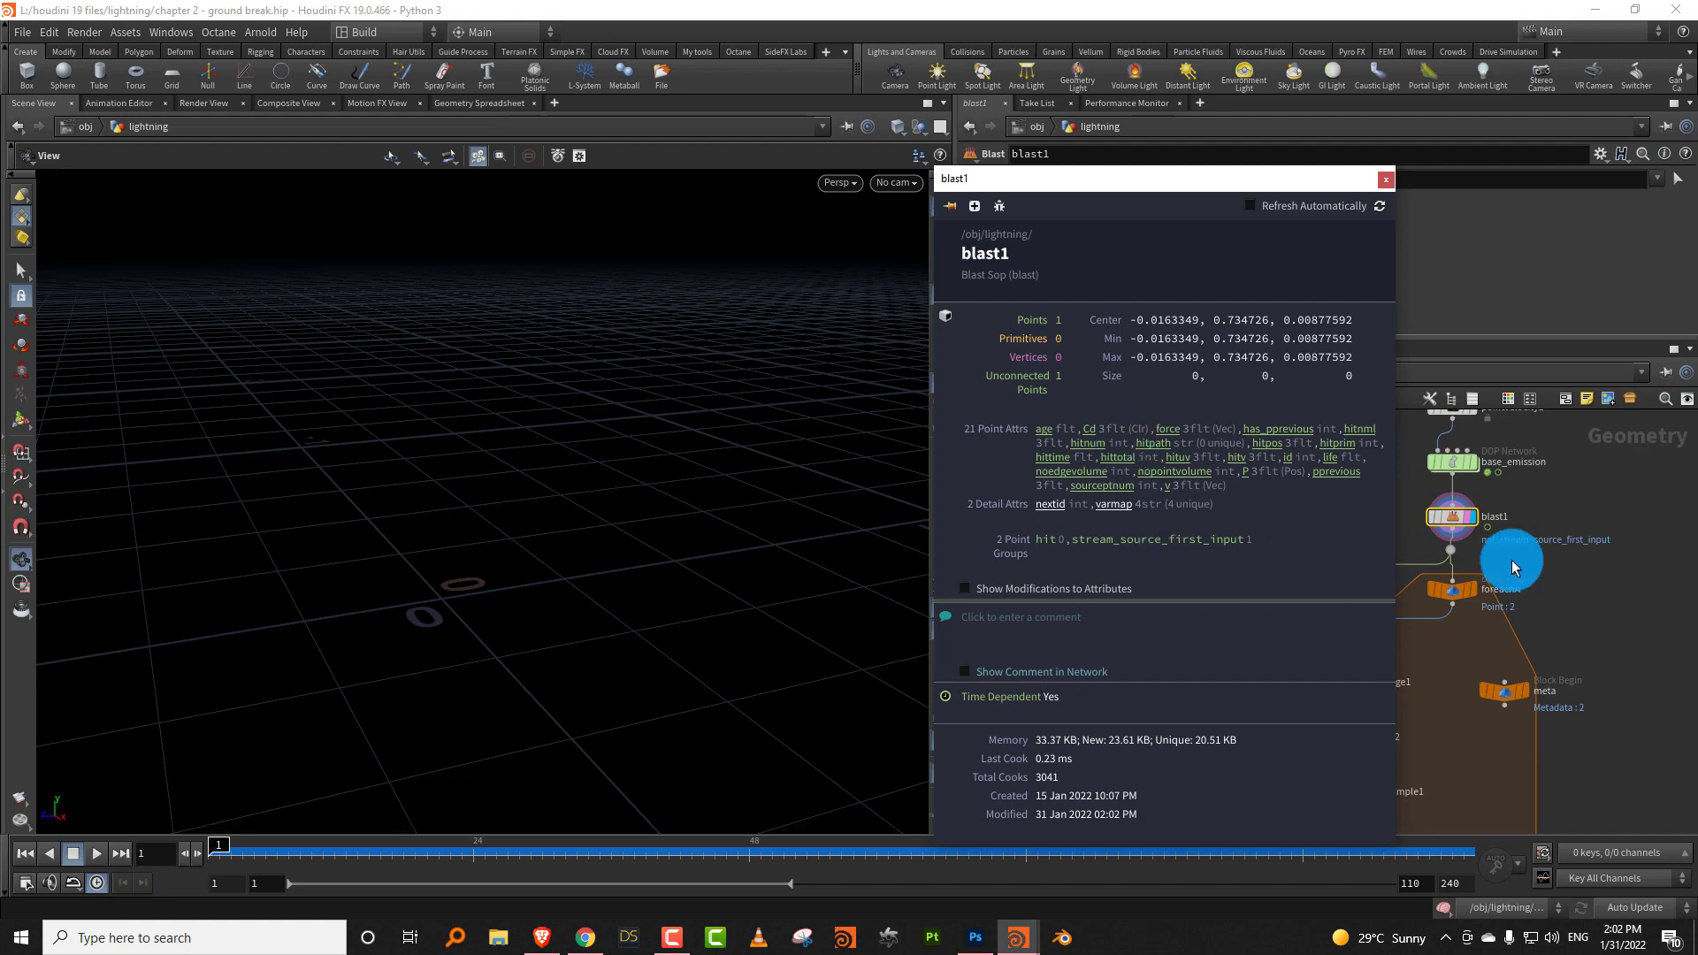
pyautogui.click(944, 105)
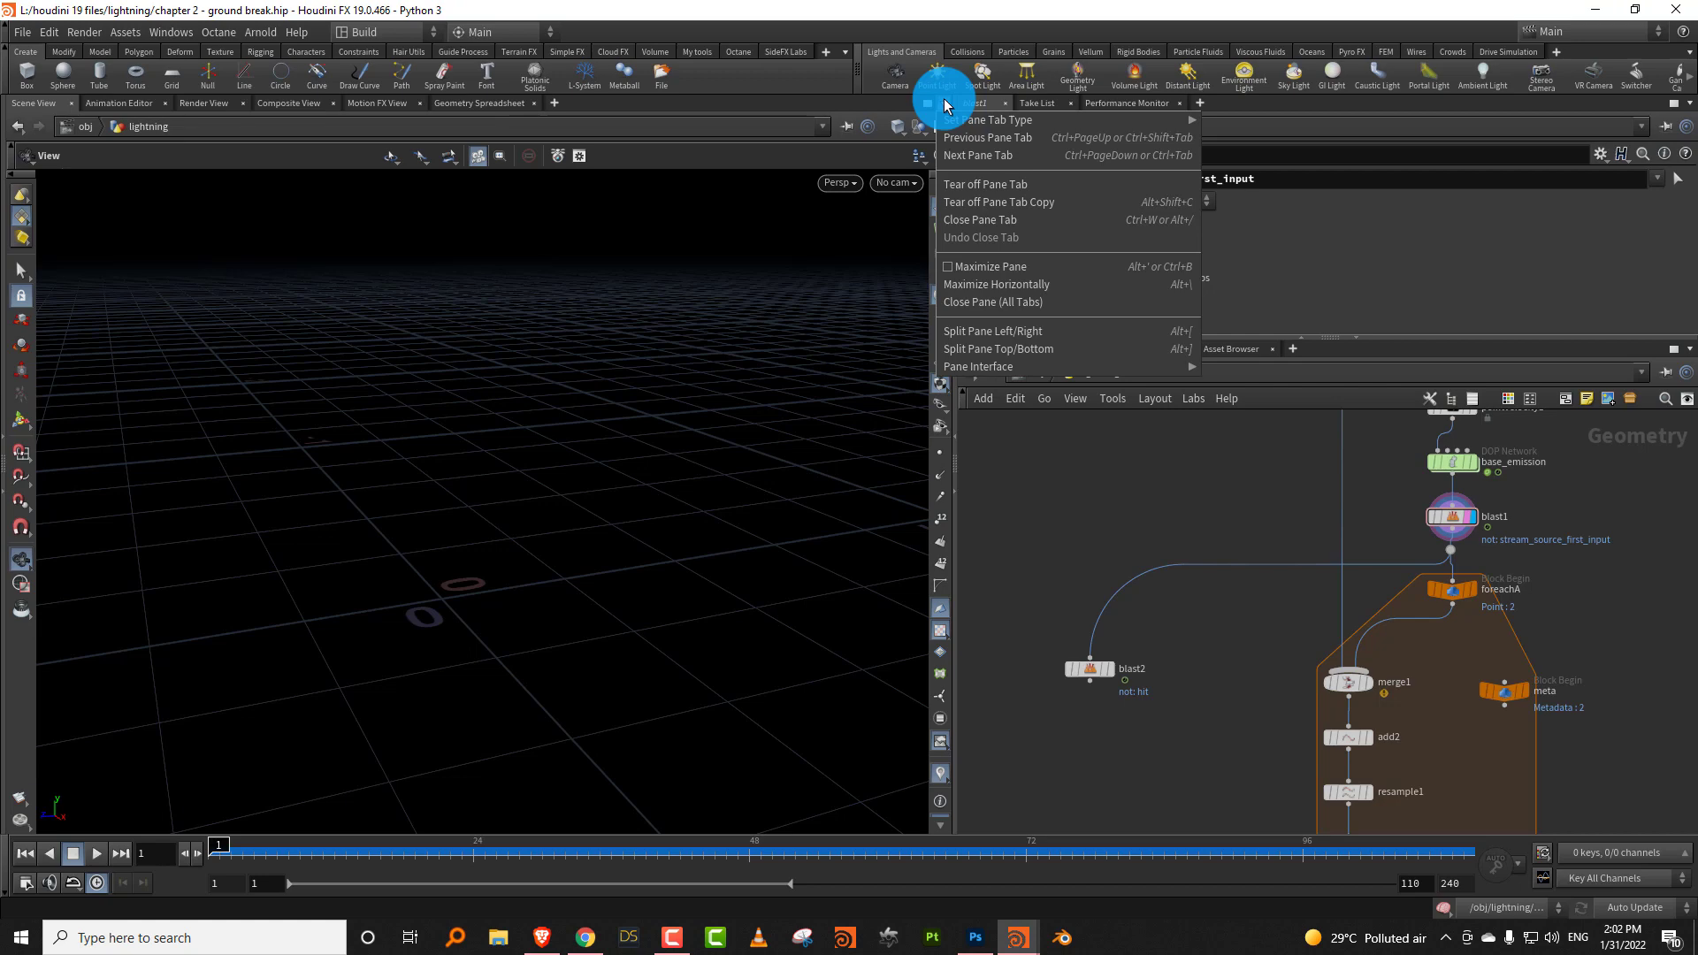
pyautogui.click(1070, 524)
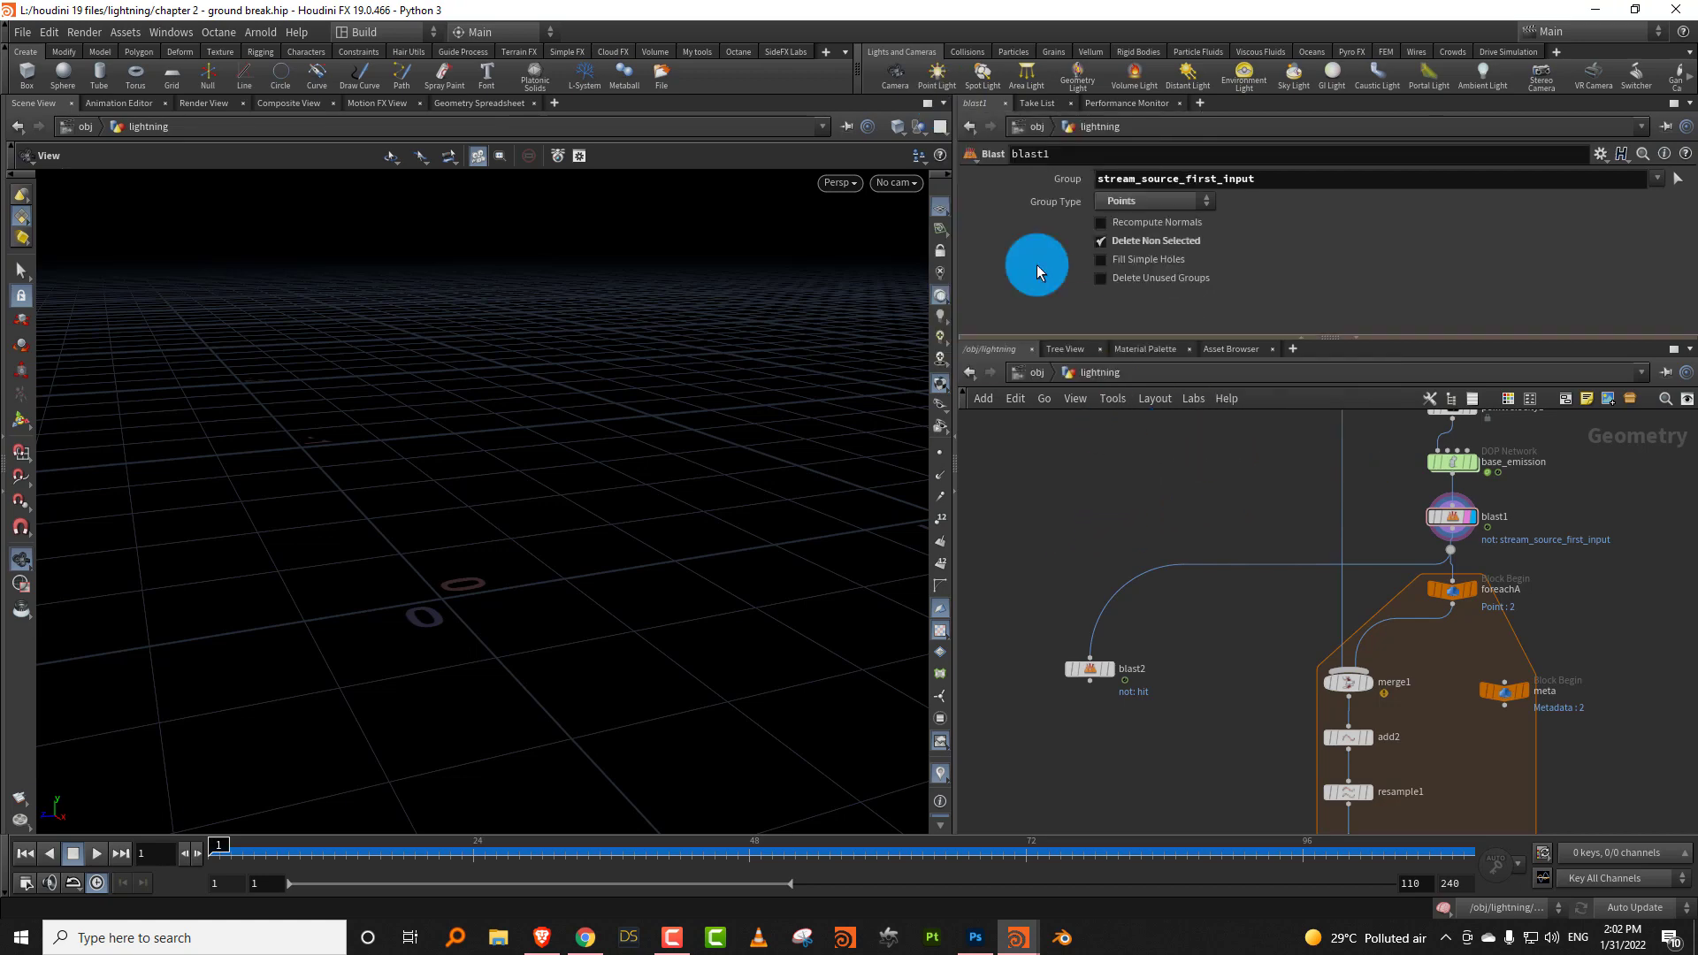
# Add a Group Expression node beside blast2.
pyautogui.press('Tab')
pyautogui.write('group')
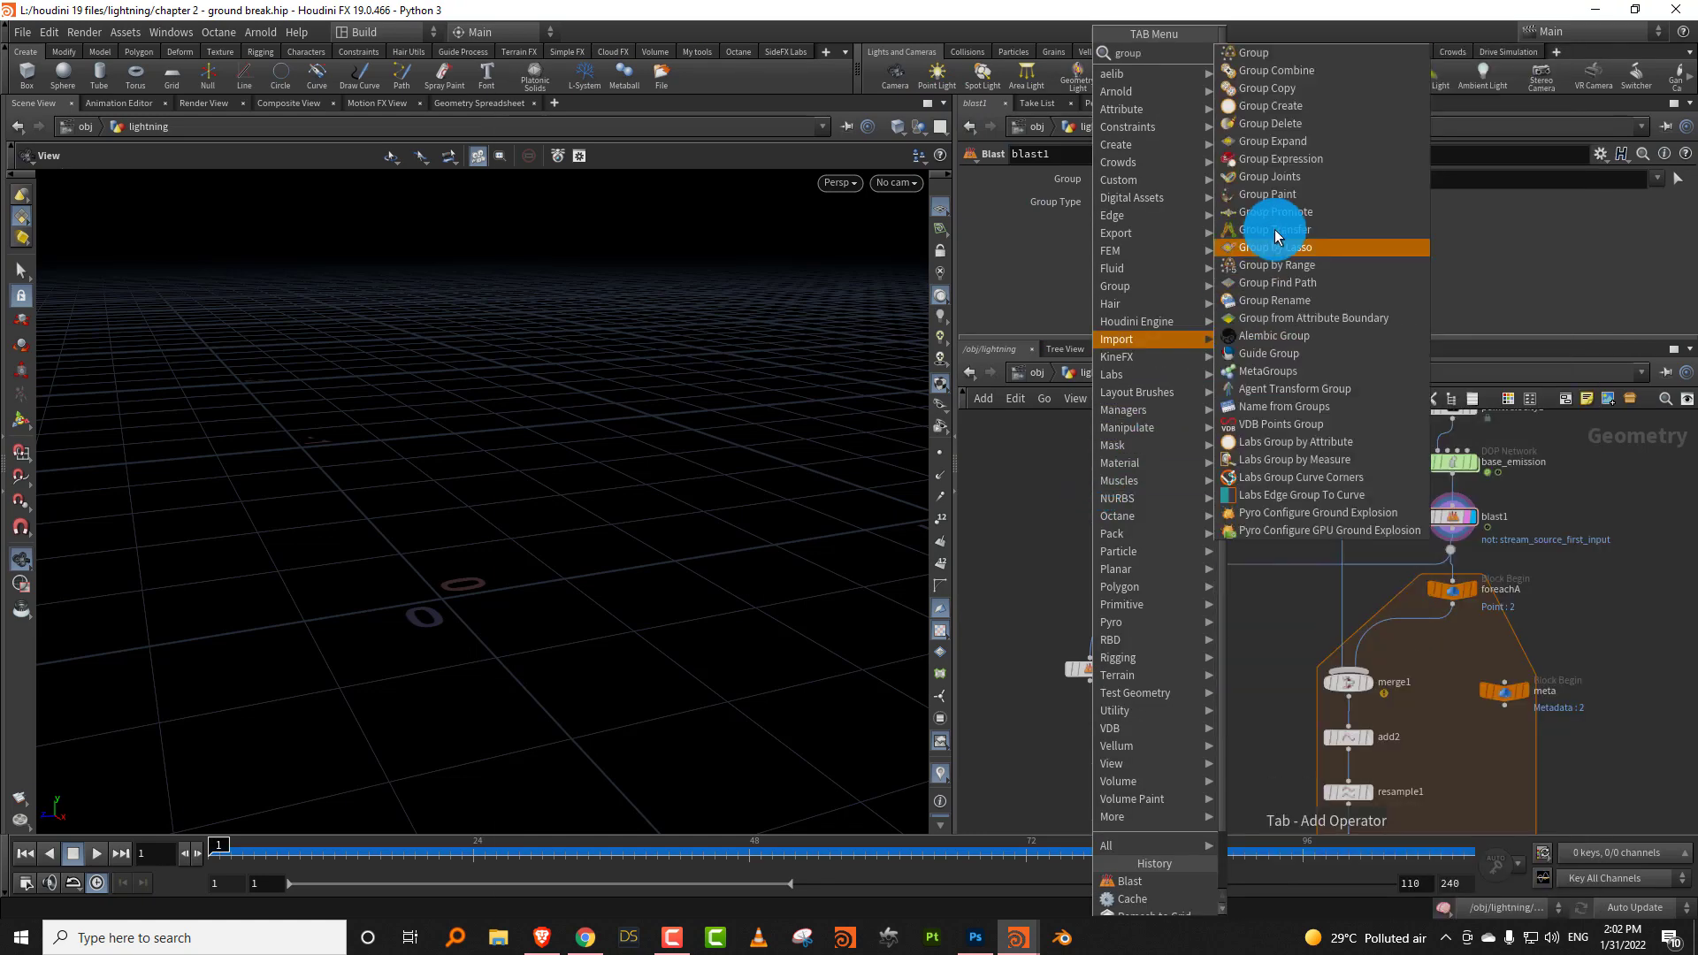
pyautogui.click(1296, 160)
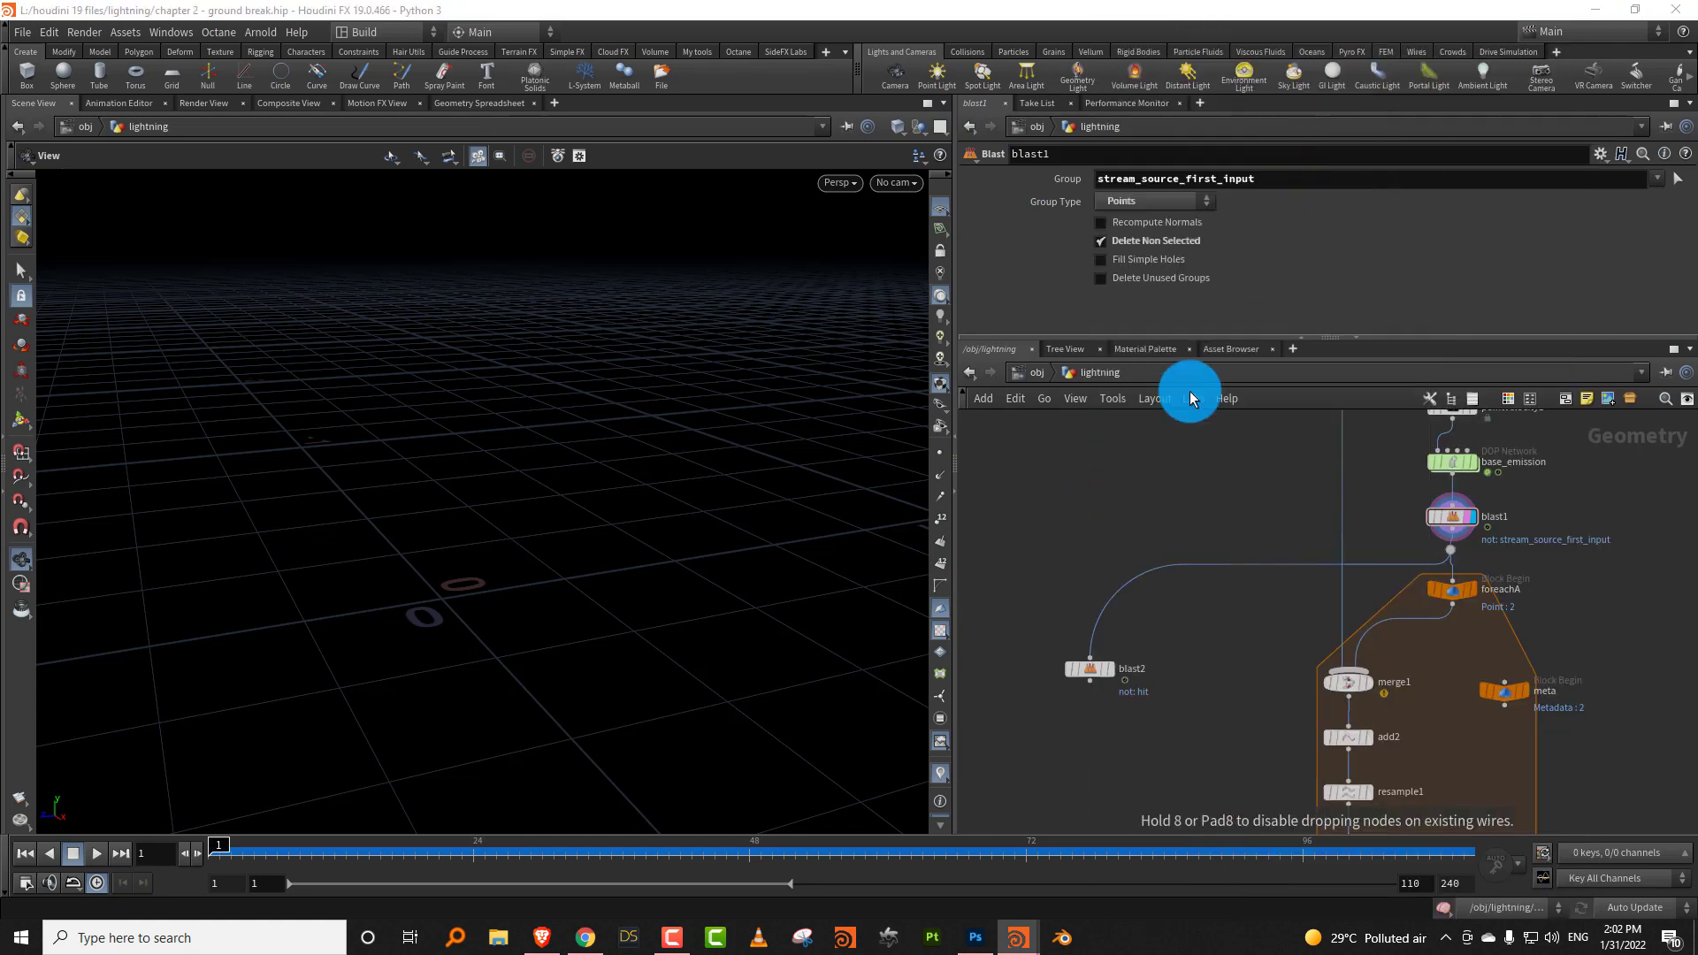
pyautogui.click(1195, 610)
# Disable Delete Non Selected on blast2, then display blast1 to check its point attributes.
pyautogui.click(1095, 669)
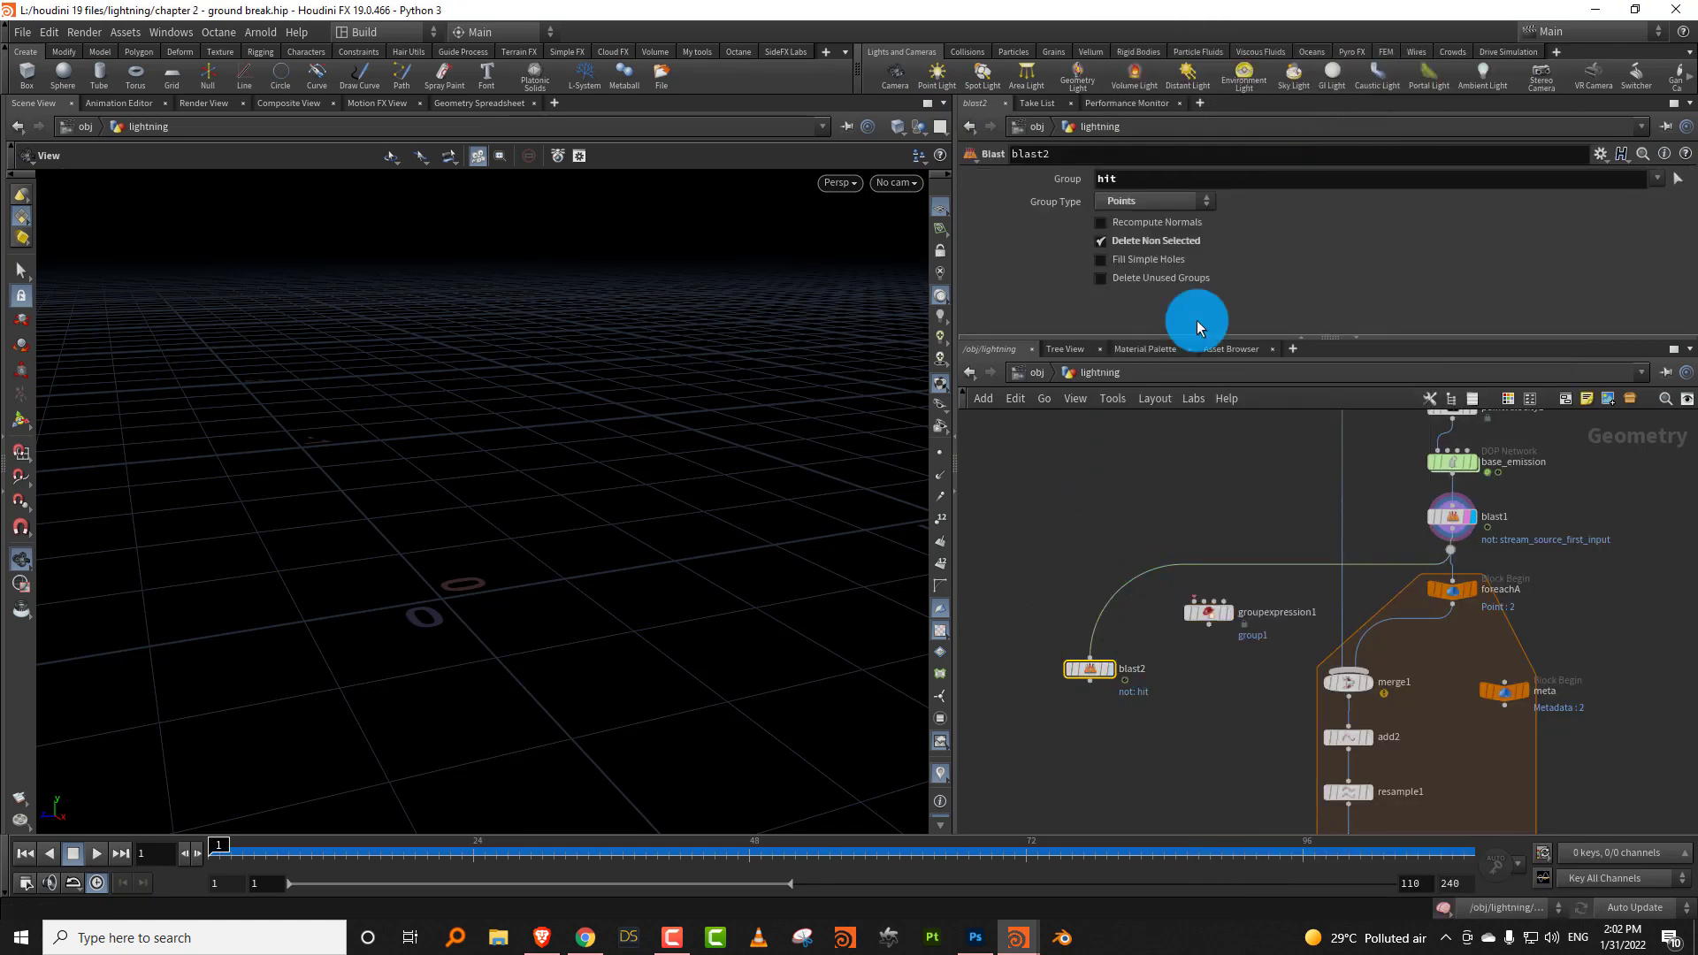
pyautogui.click(1112, 241)
pyautogui.doubleClick(1131, 179)
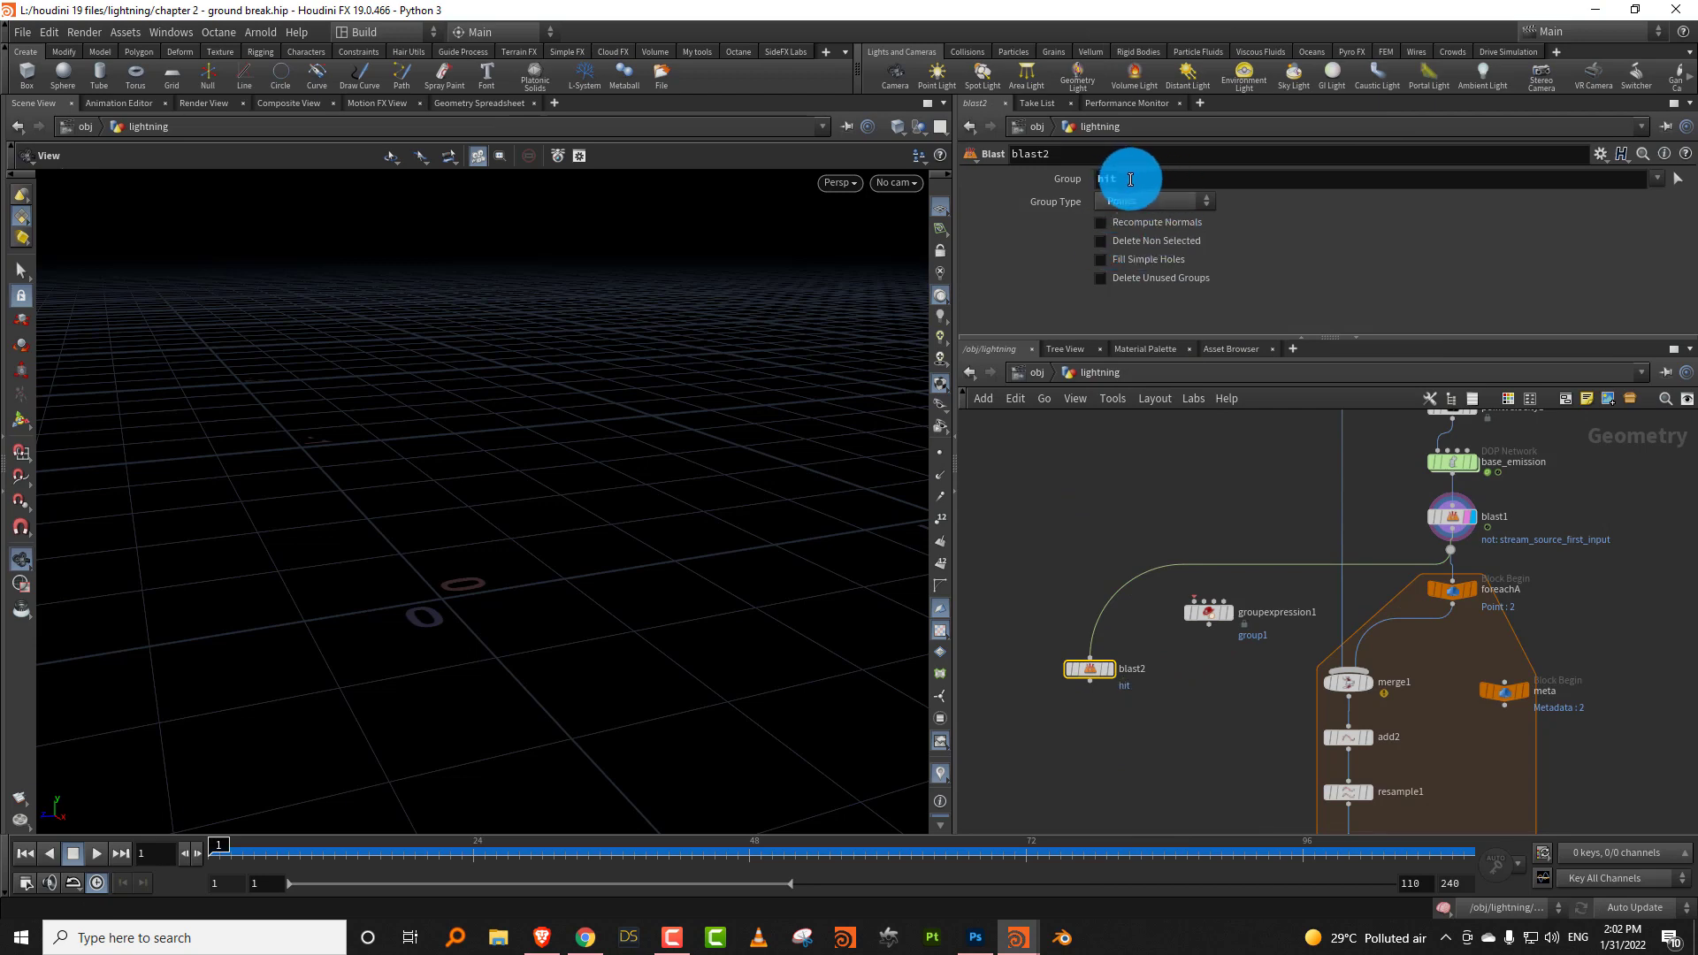
pyautogui.click(1377, 372)
pyautogui.click(1459, 532)
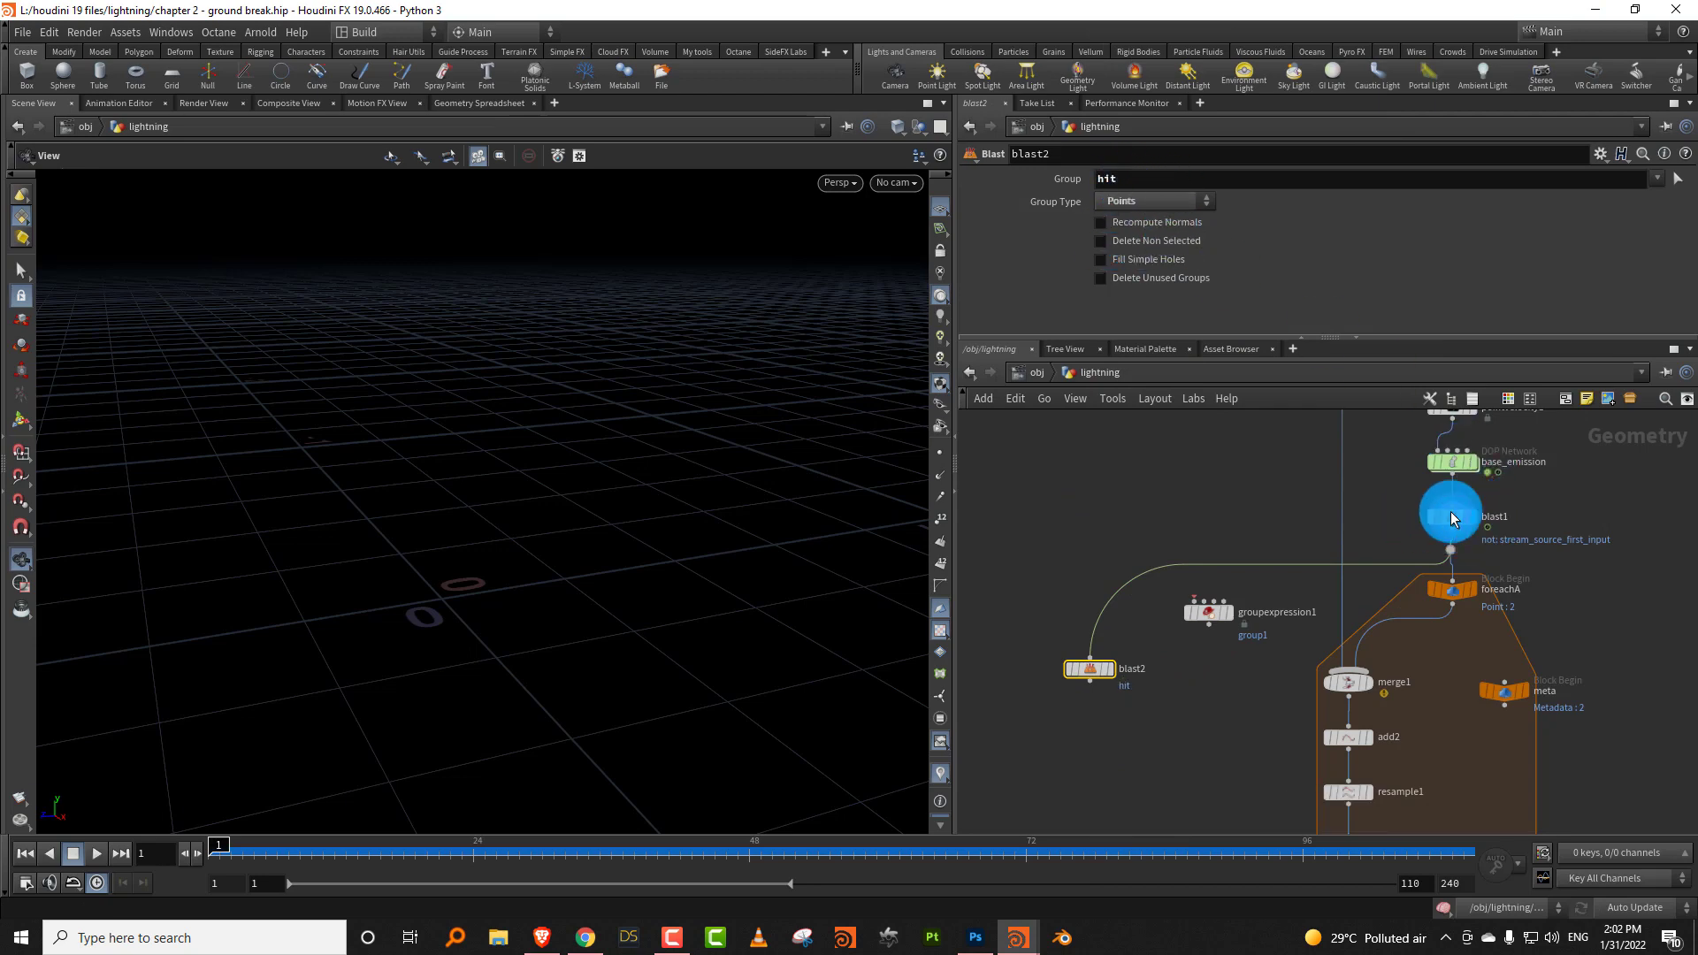
pyautogui.moveTo(1410, 515)
pyautogui.mouseDown(button='middle')
pyautogui.moveTo(1174, 467)
pyautogui.moveTo(1610, 504)
pyautogui.moveTo(1380, 345)
pyautogui.mouseUp(button='middle')
pyautogui.doubleClick(1157, 178)
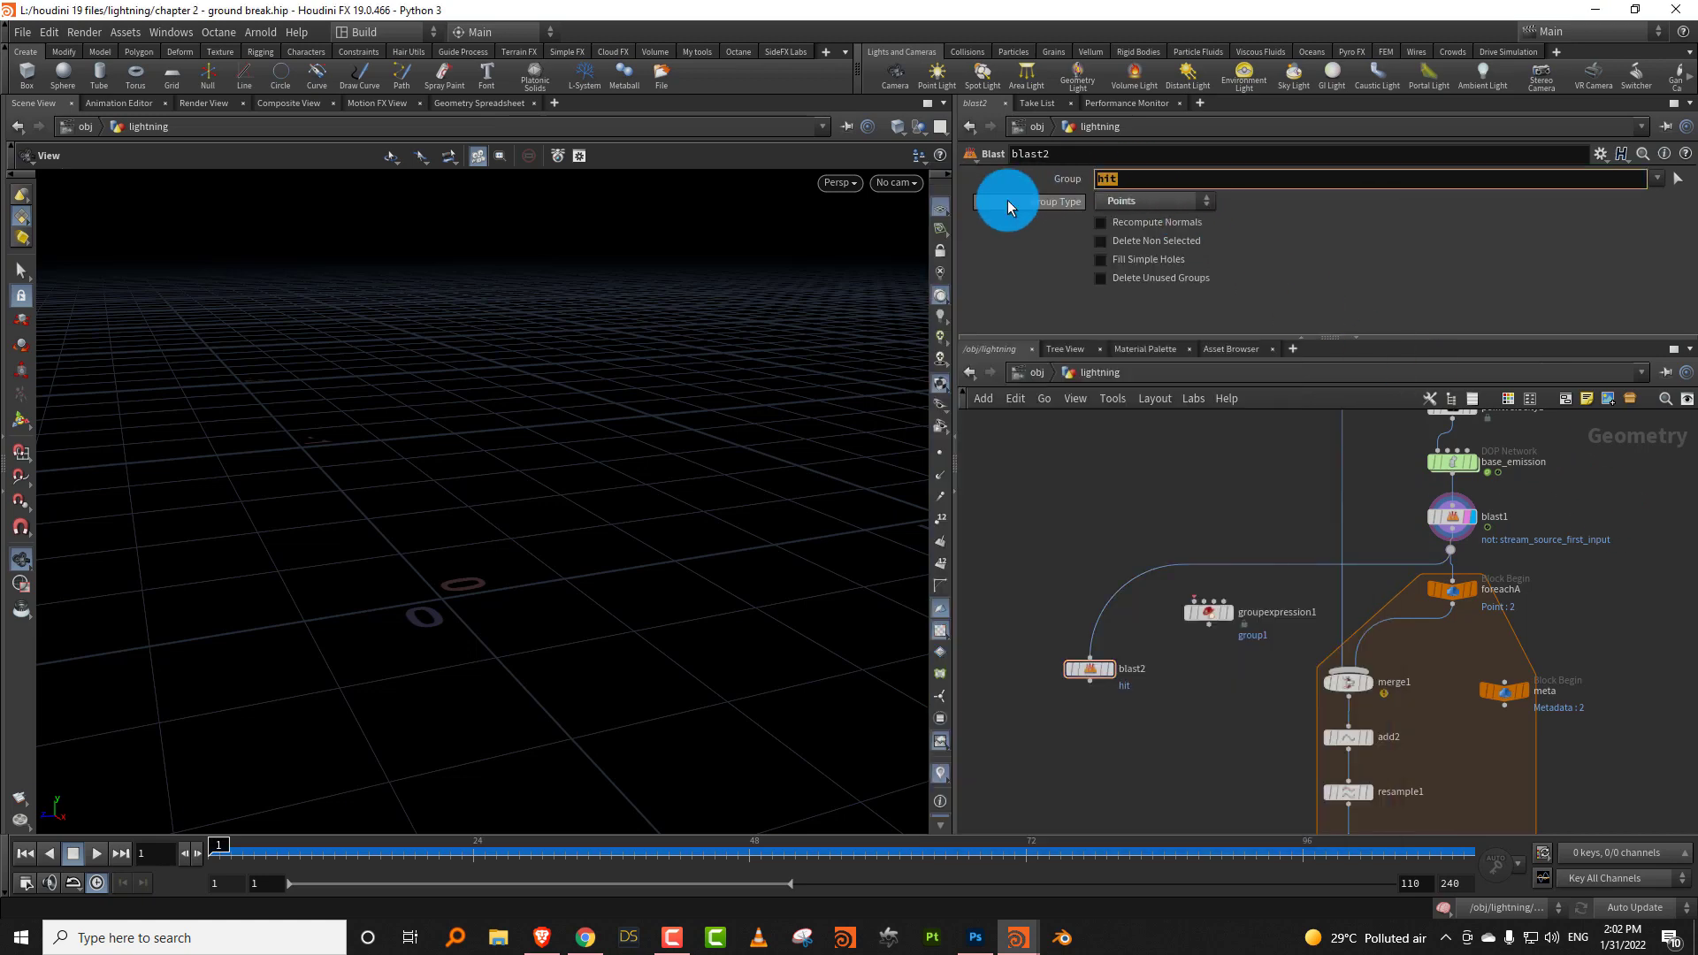
pyautogui.press('Home')
pyautogui.write('@')
pyautogui.press('End')
pyautogui.write('t')
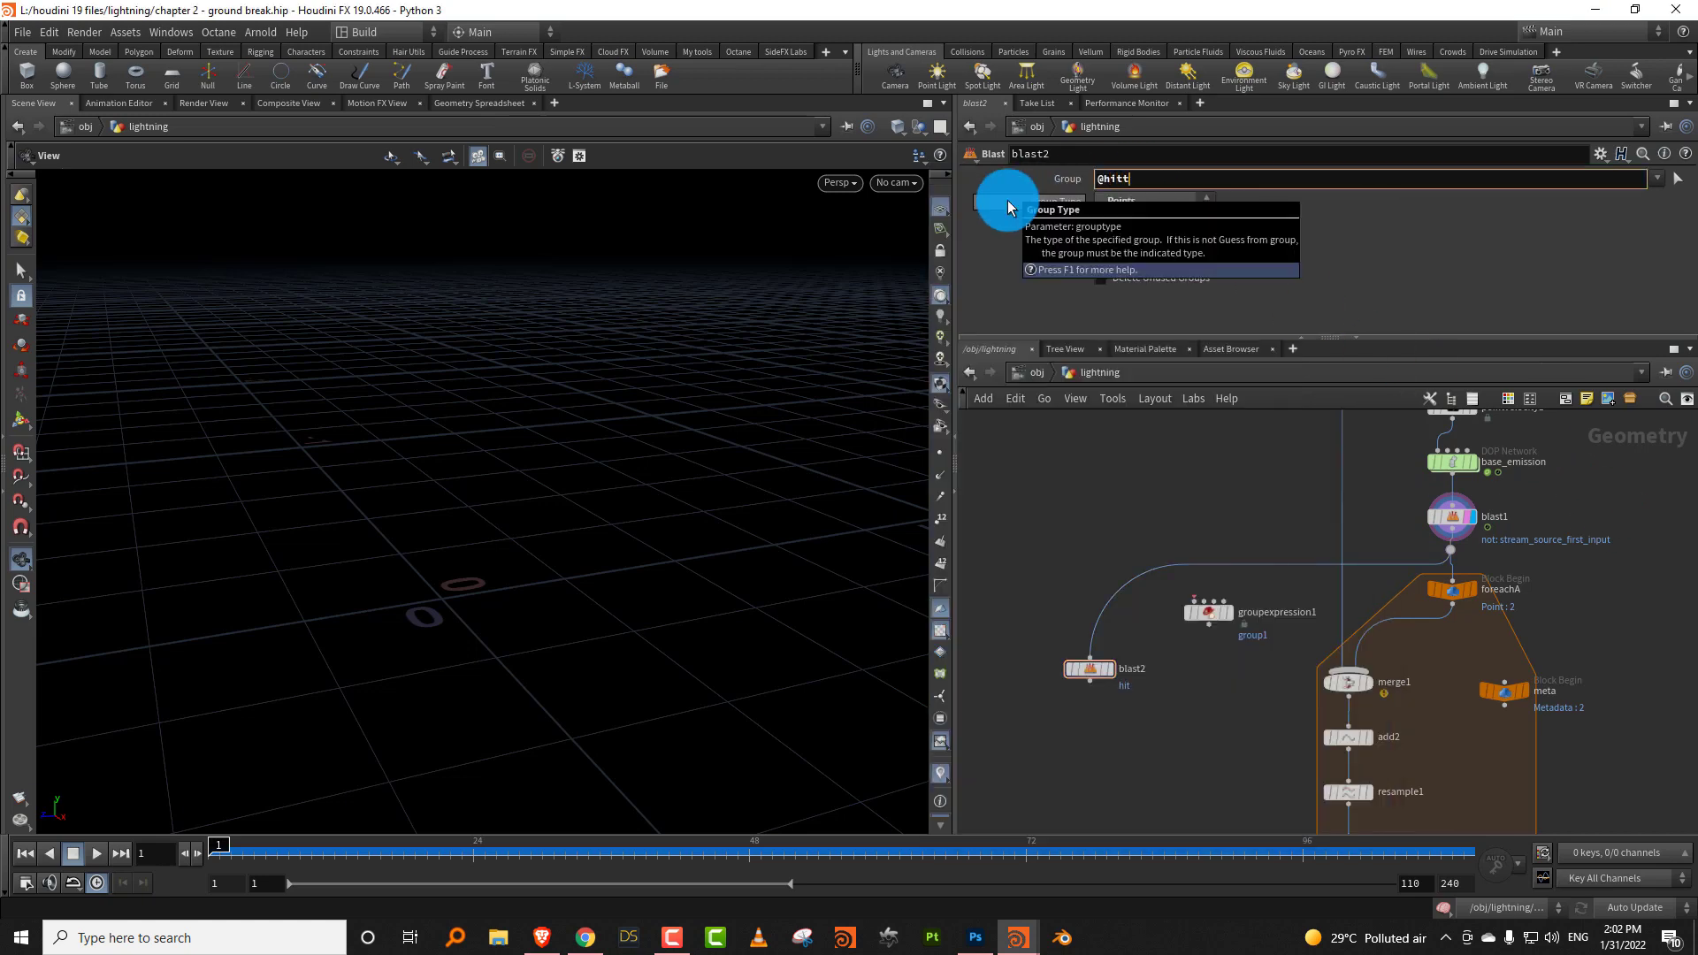
pyautogui.write('otal>0')
pyautogui.press('Return')
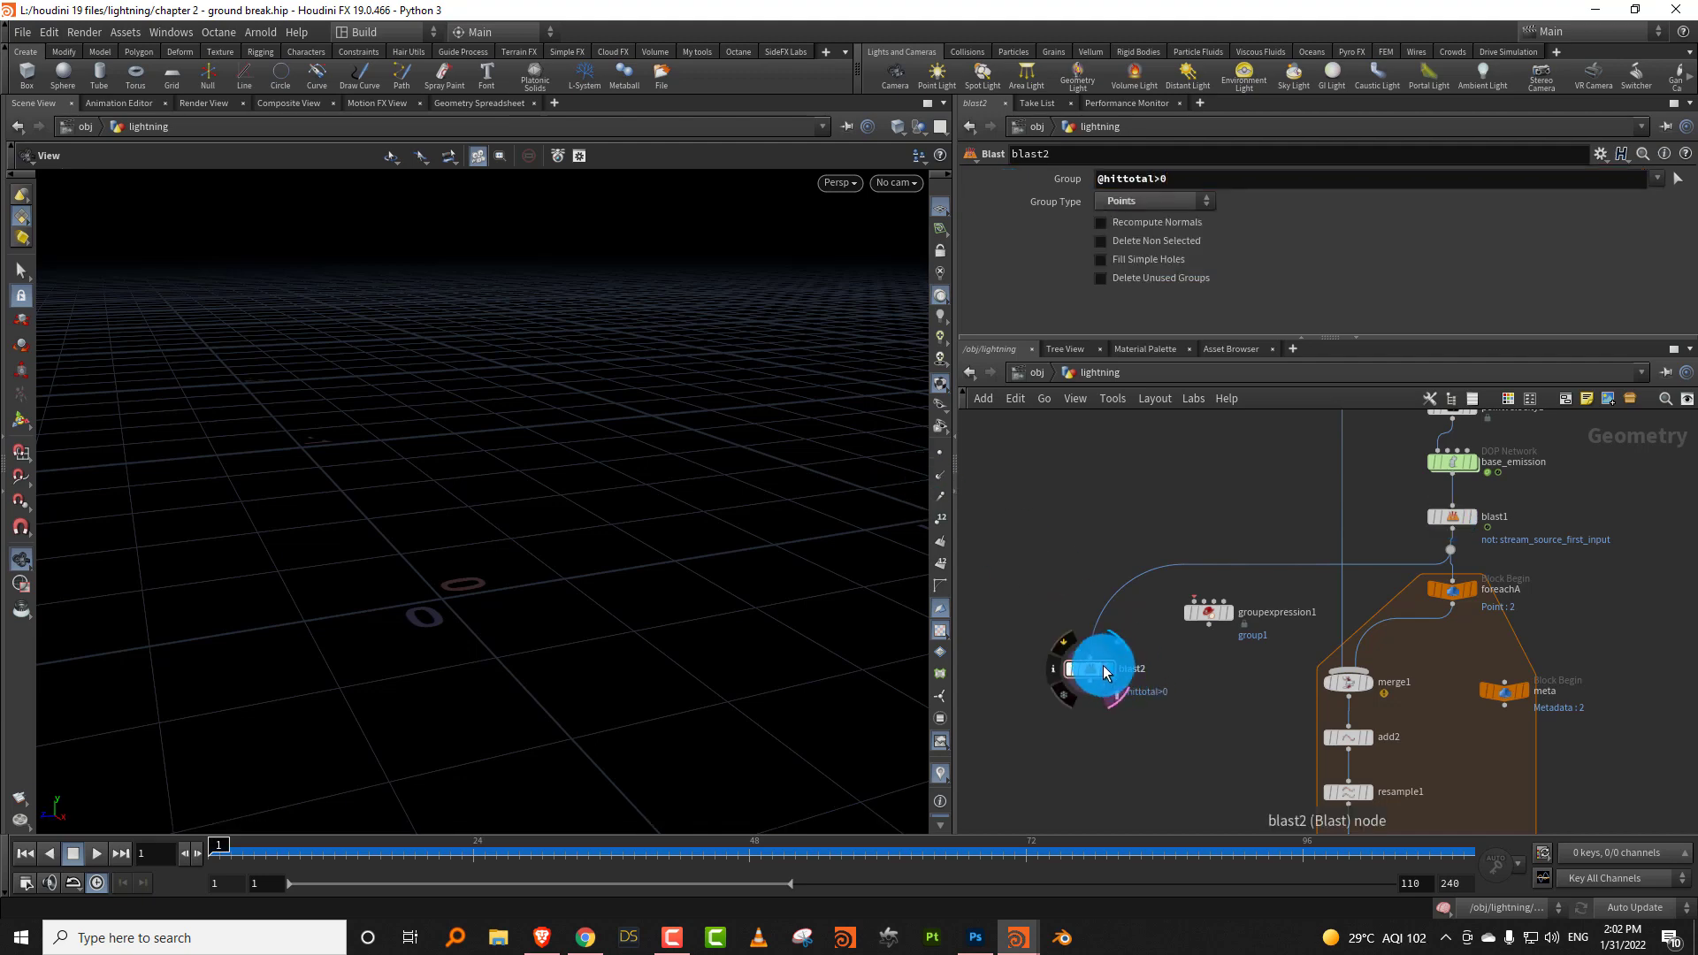
# Enable Delete Non Selected on blast2 and play through the timeline to check the hit points, returning to frame 1.
pyautogui.moveTo(221, 854); pyautogui.dragTo(334, 853)
pyautogui.click(1150, 240)
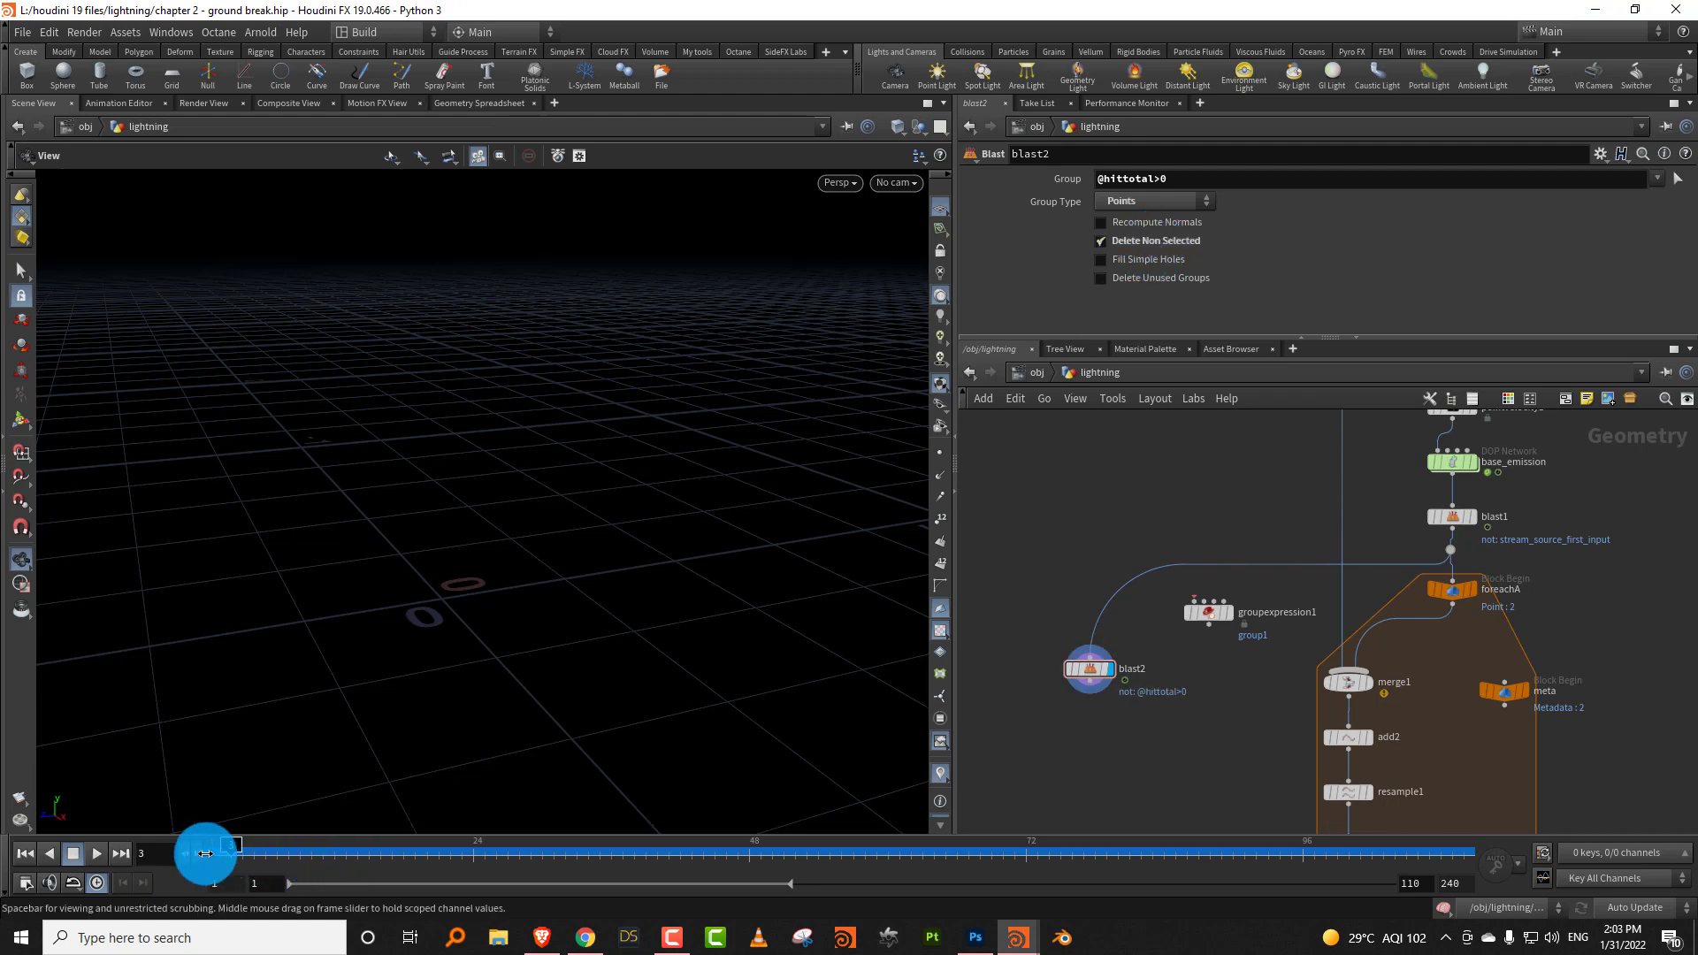
pyautogui.moveTo(211, 847); pyautogui.dragTo(97, 854)
pyautogui.click(98, 854)
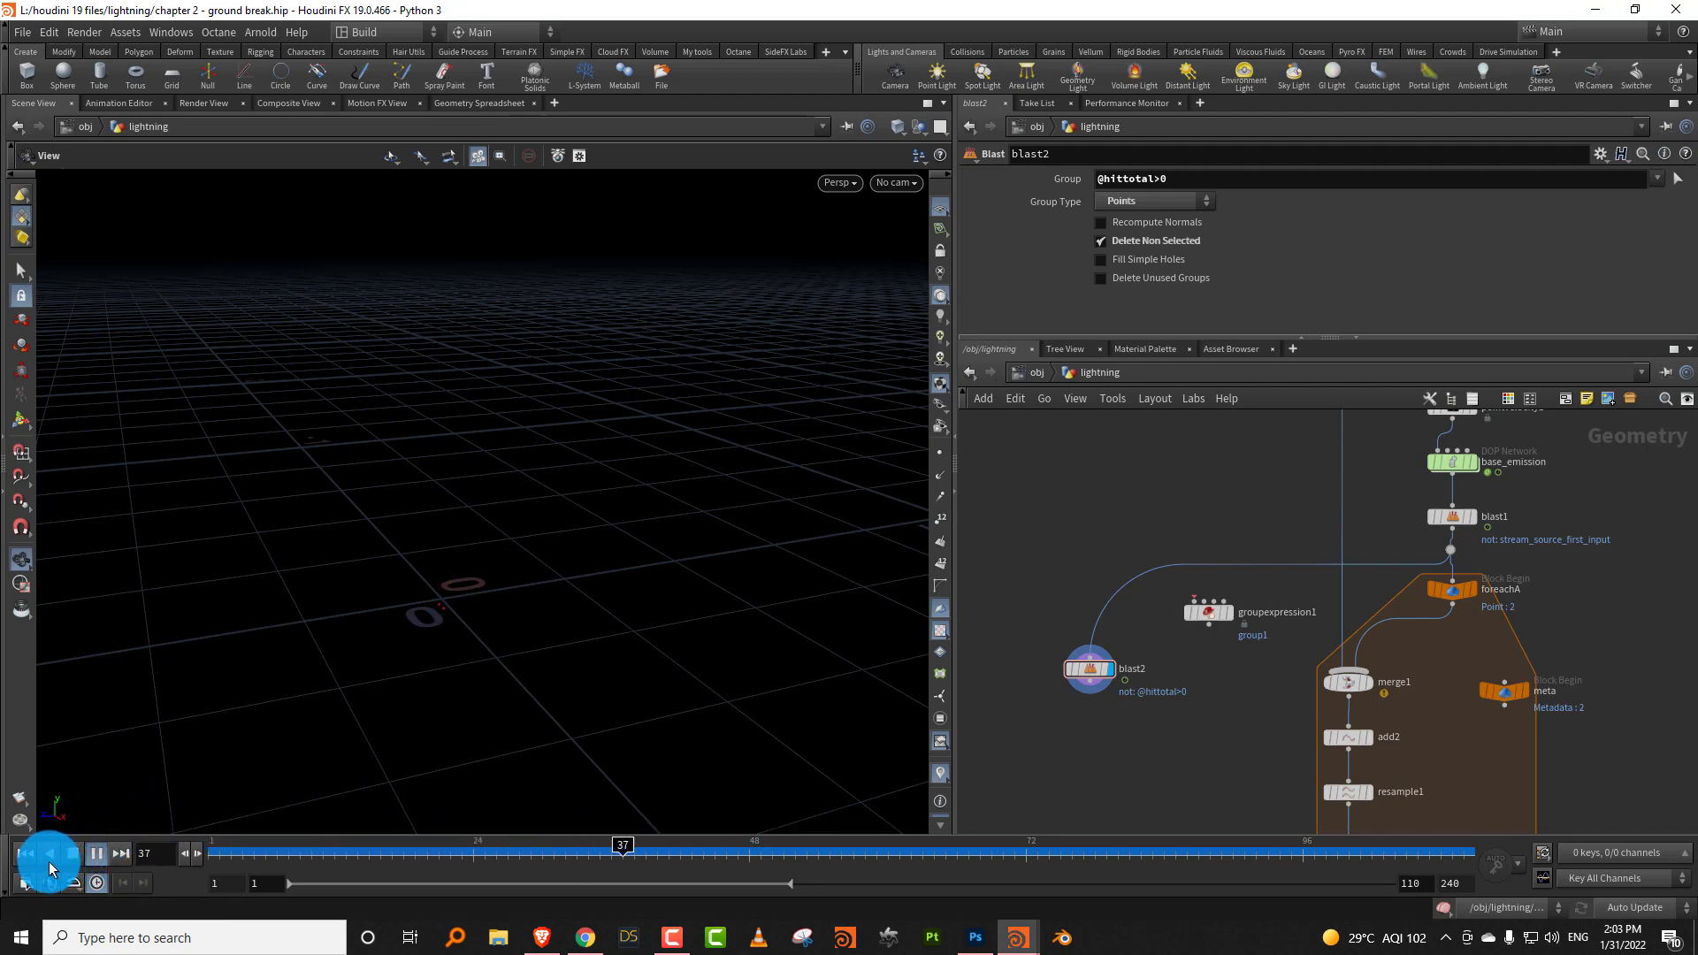
pyautogui.click(70, 855)
# Delete the unused Group Expression node and rename blast2 to HIT.
pyautogui.click(1276, 610)
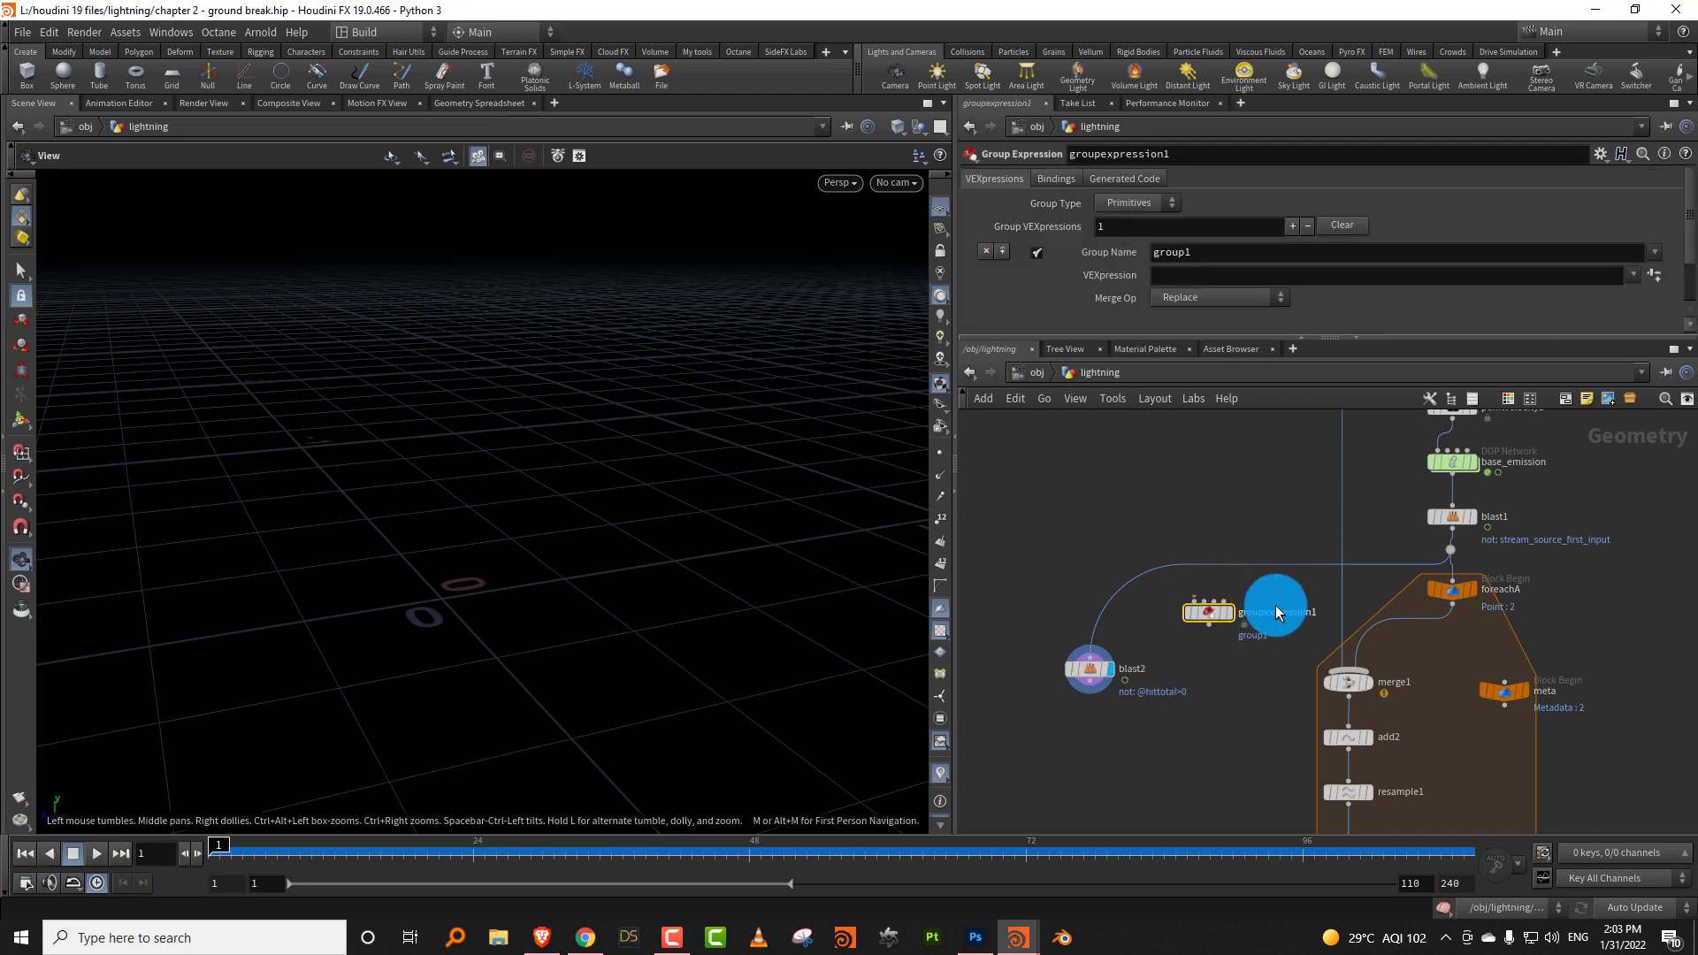
pyautogui.press('Delete')
pyautogui.click(1149, 673)
pyautogui.click(1086, 670)
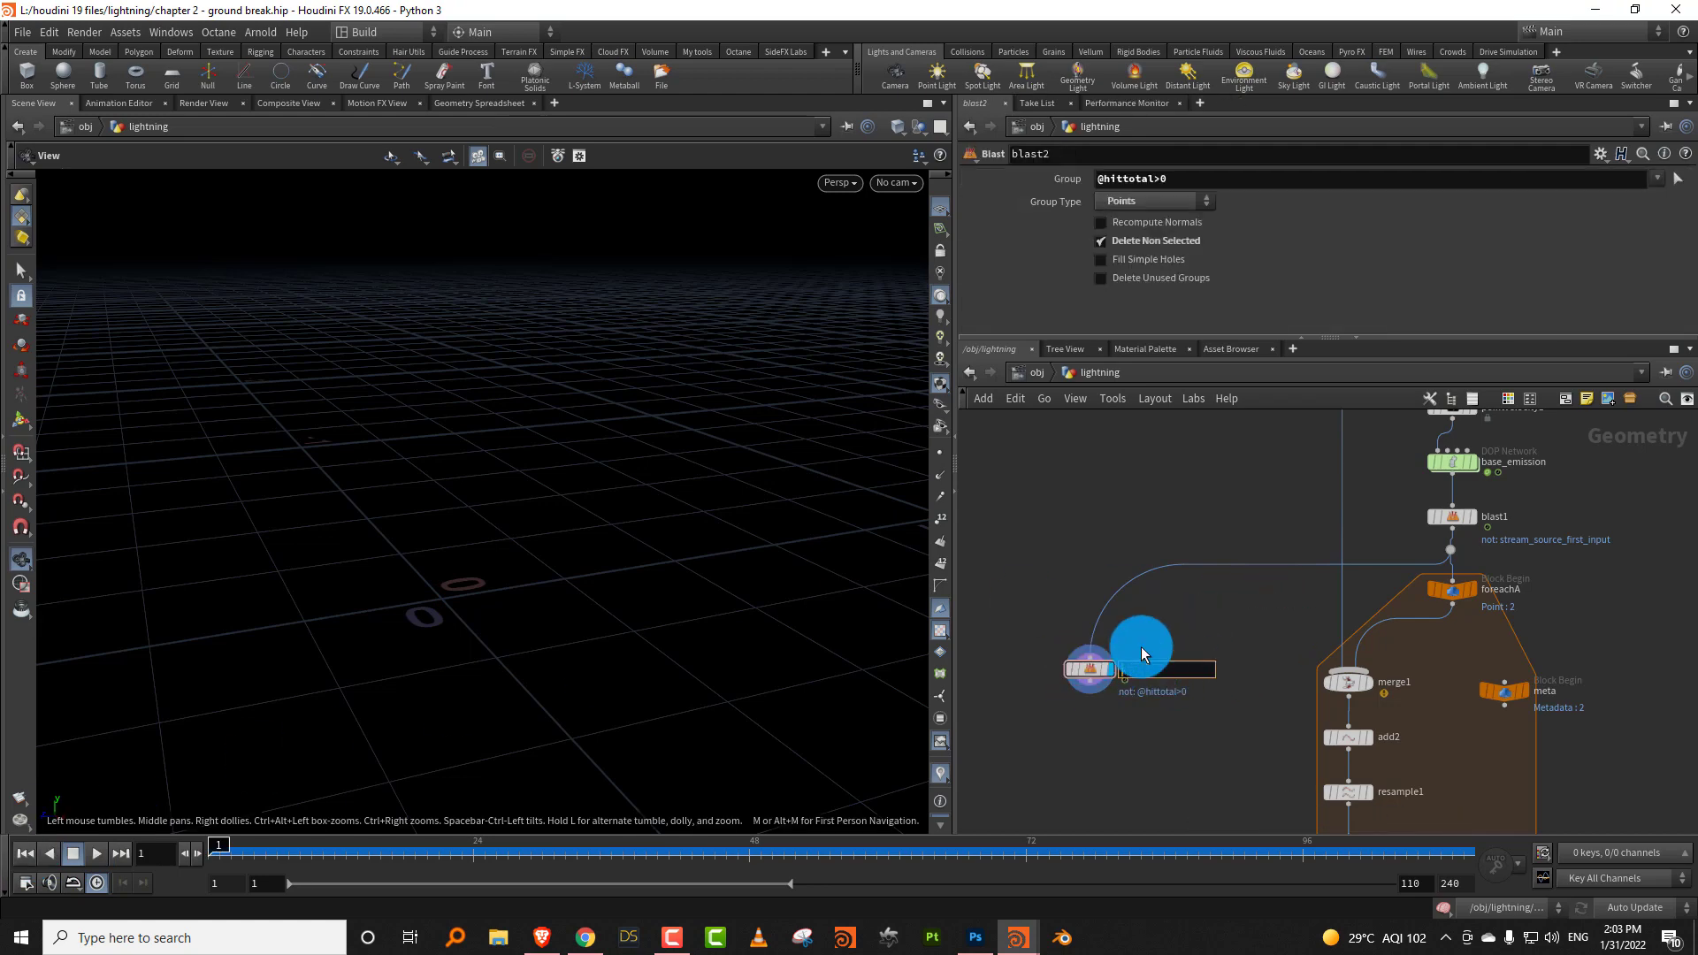
pyautogui.write('HIT')
pyautogui.press('Return')
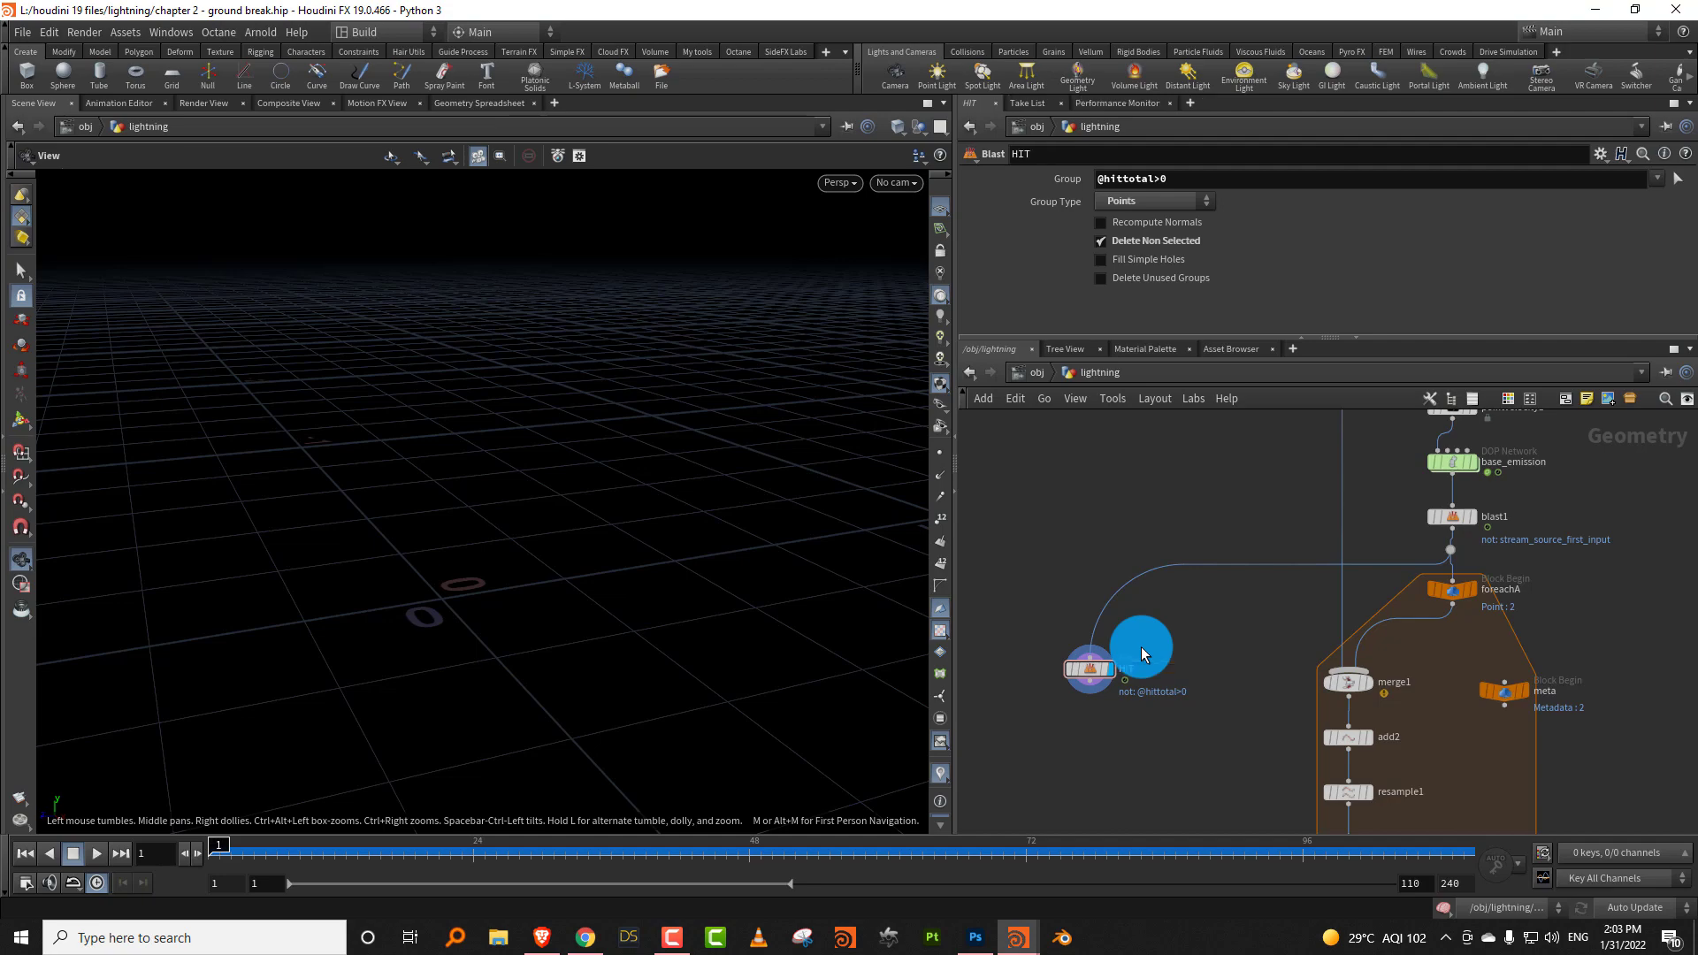
# Add a POP Network node below the HIT node.
pyautogui.scroll(-2, 1070, 674)
pyautogui.press('Tab')
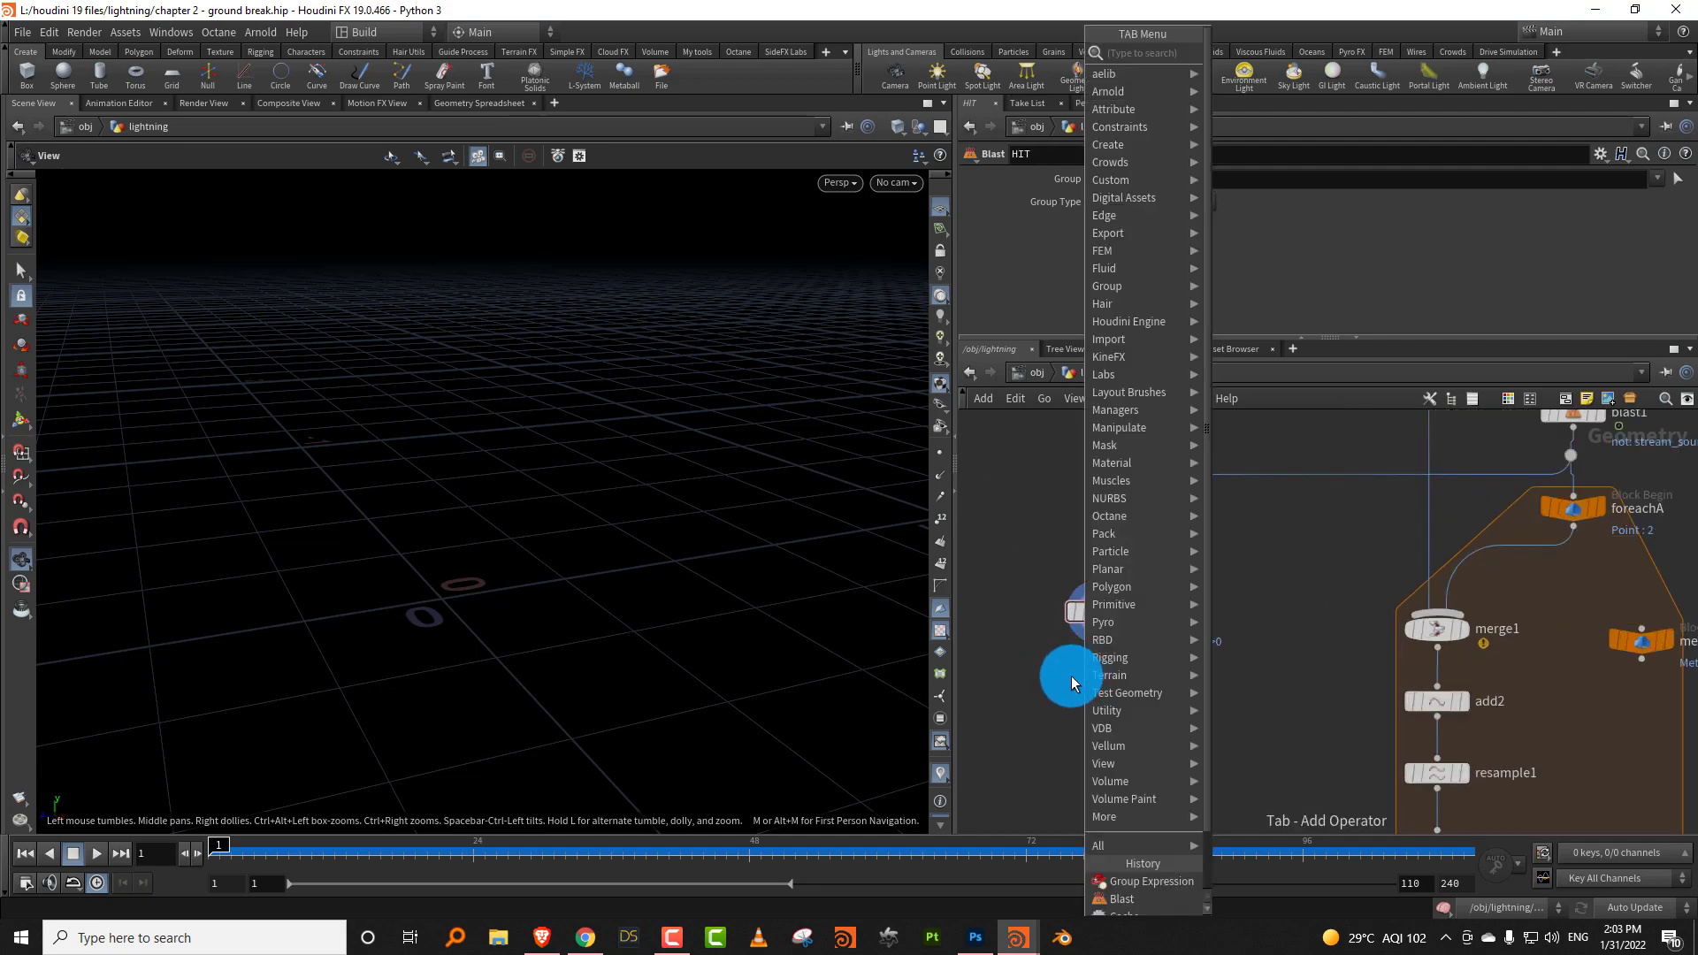
pyautogui.write('popnet')
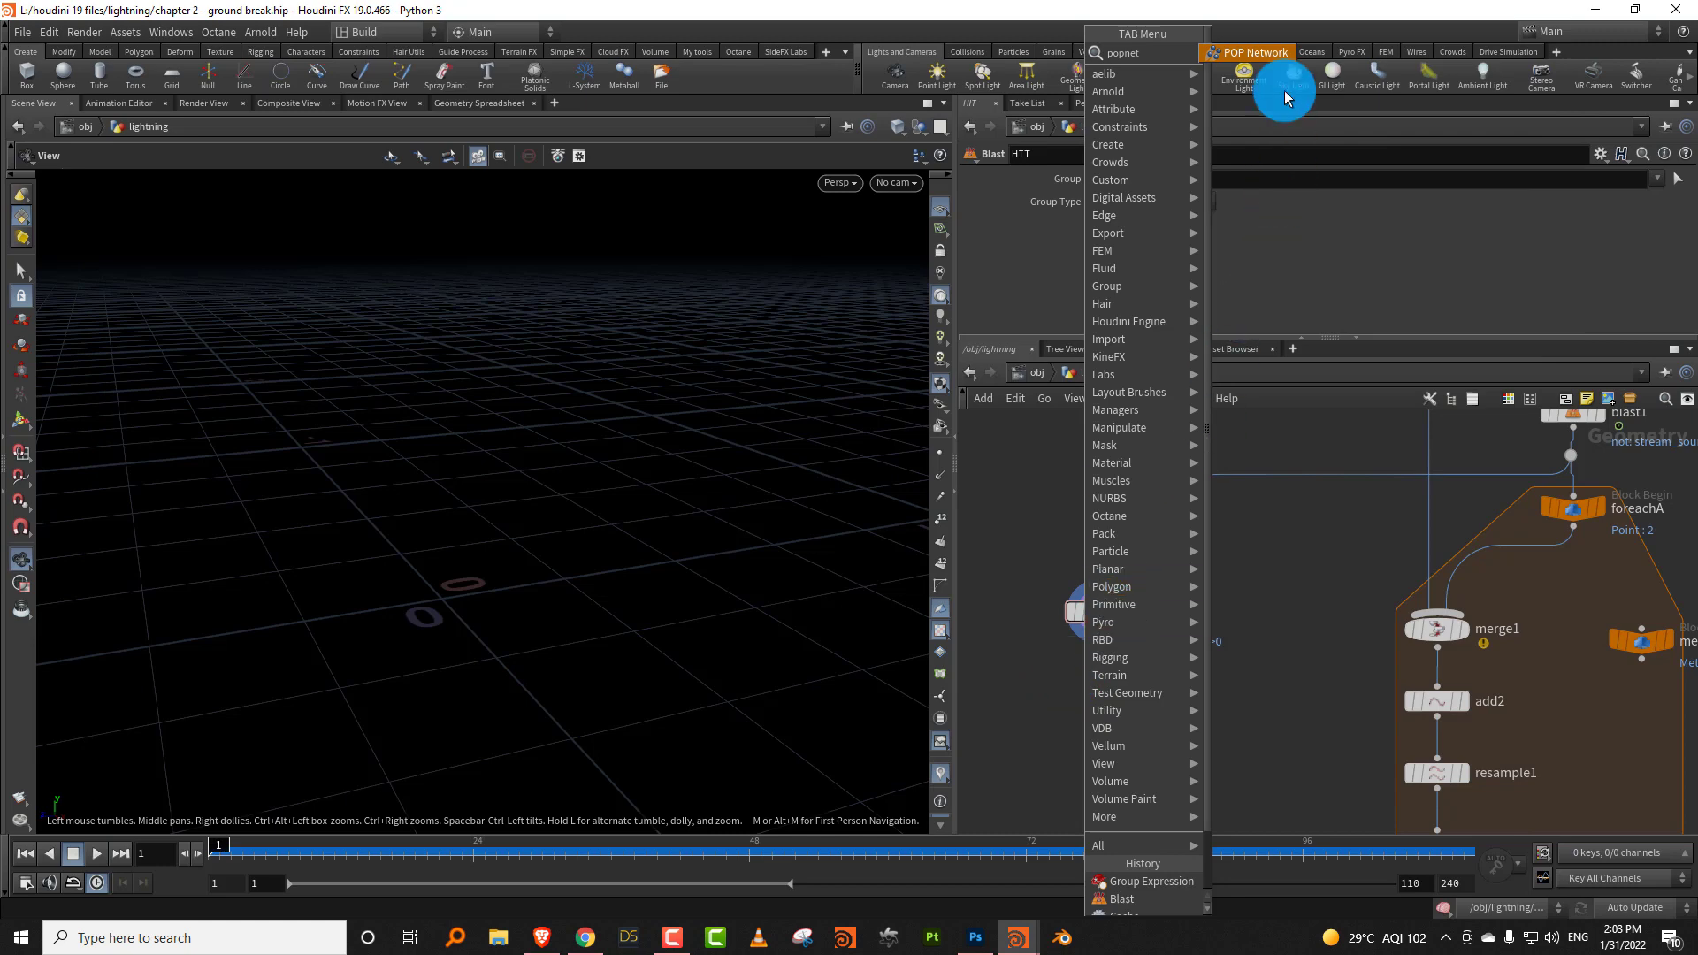
pyautogui.click(1274, 53)
pyautogui.click(1094, 739)
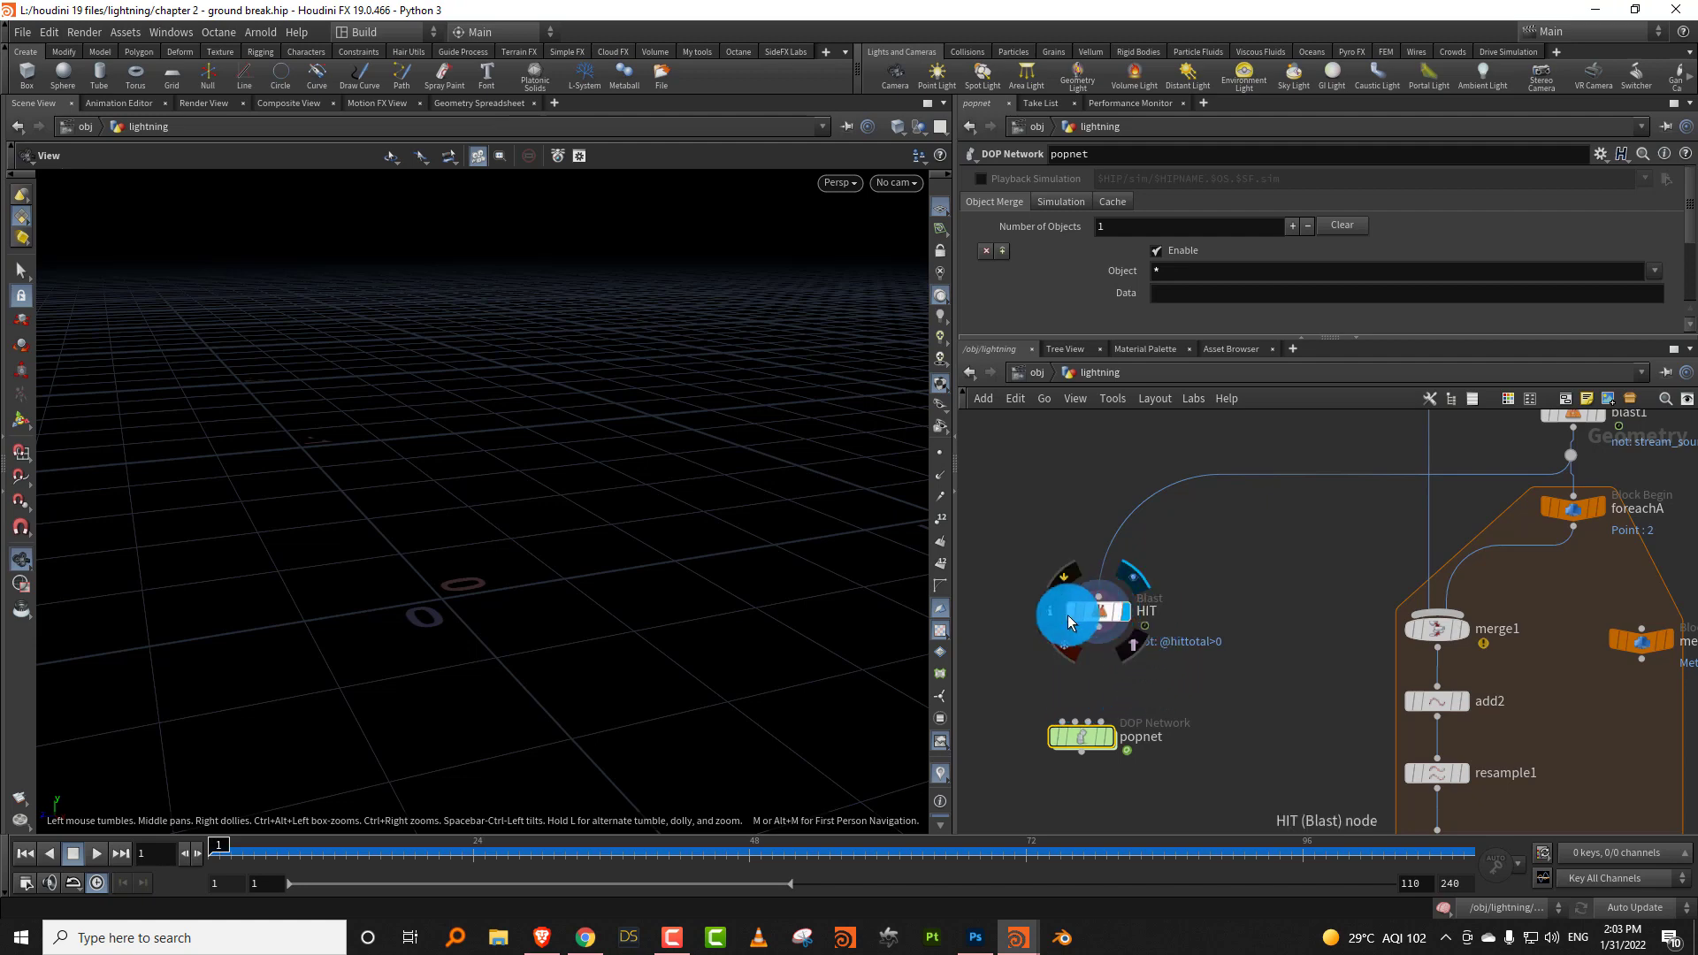
# Check the attributes on HIT and add an Attribute Delete node fed by its output.
pyautogui.click(1052, 612)
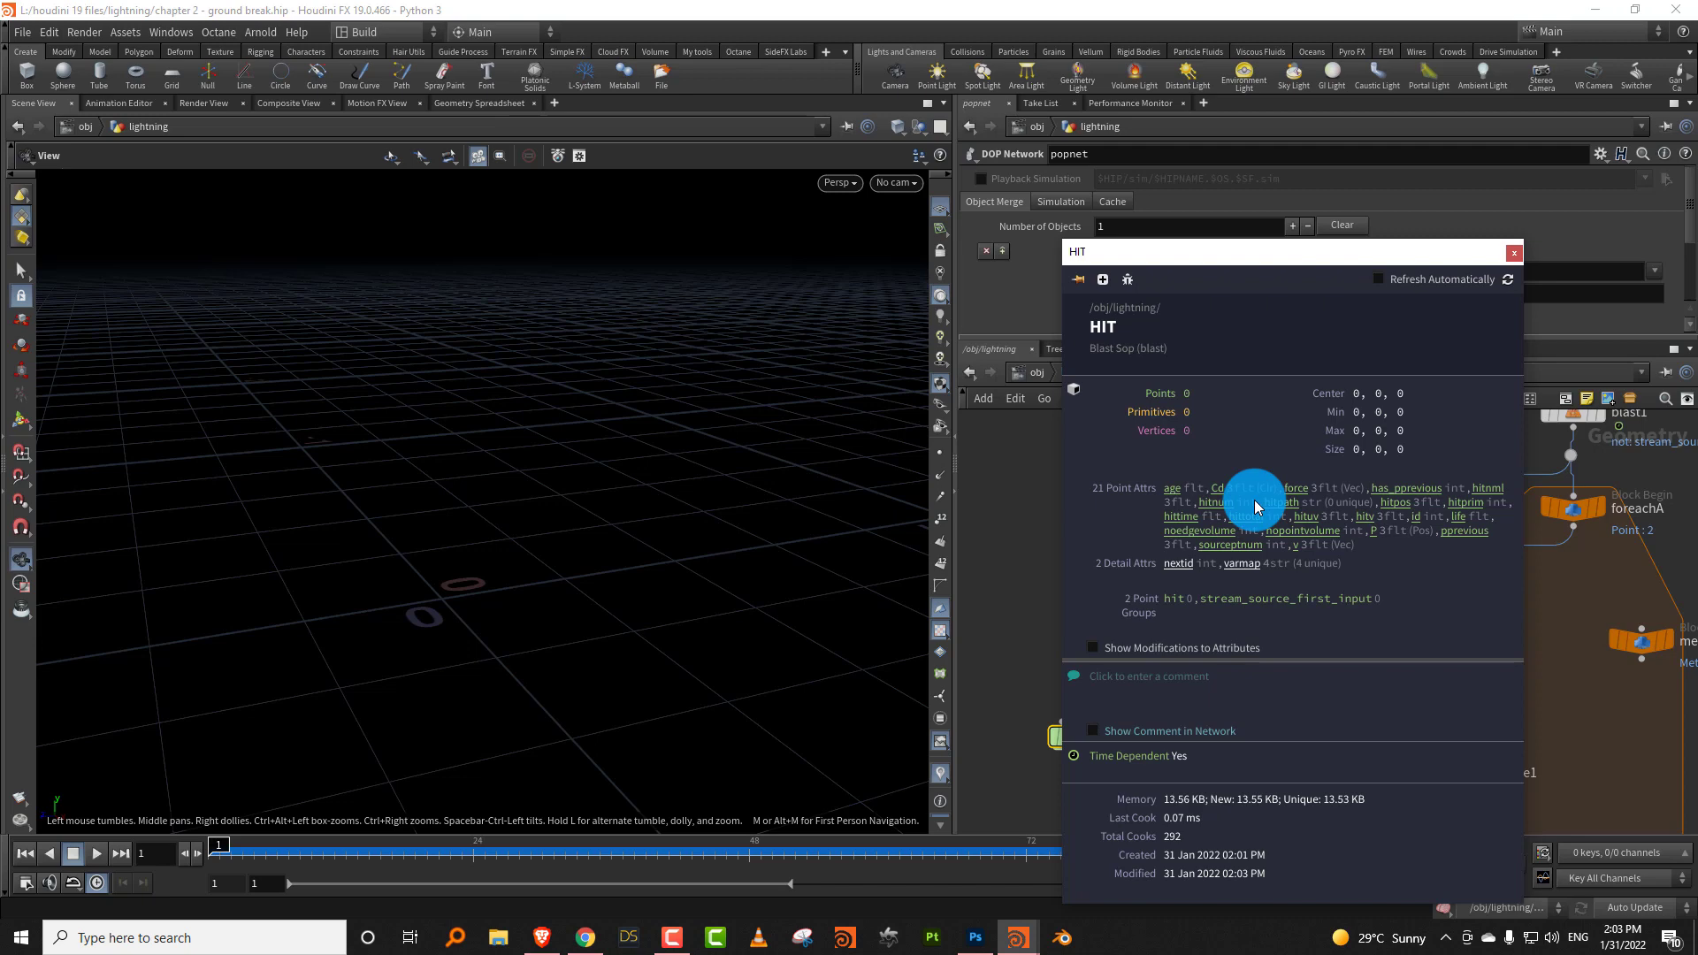
pyautogui.click(1001, 532)
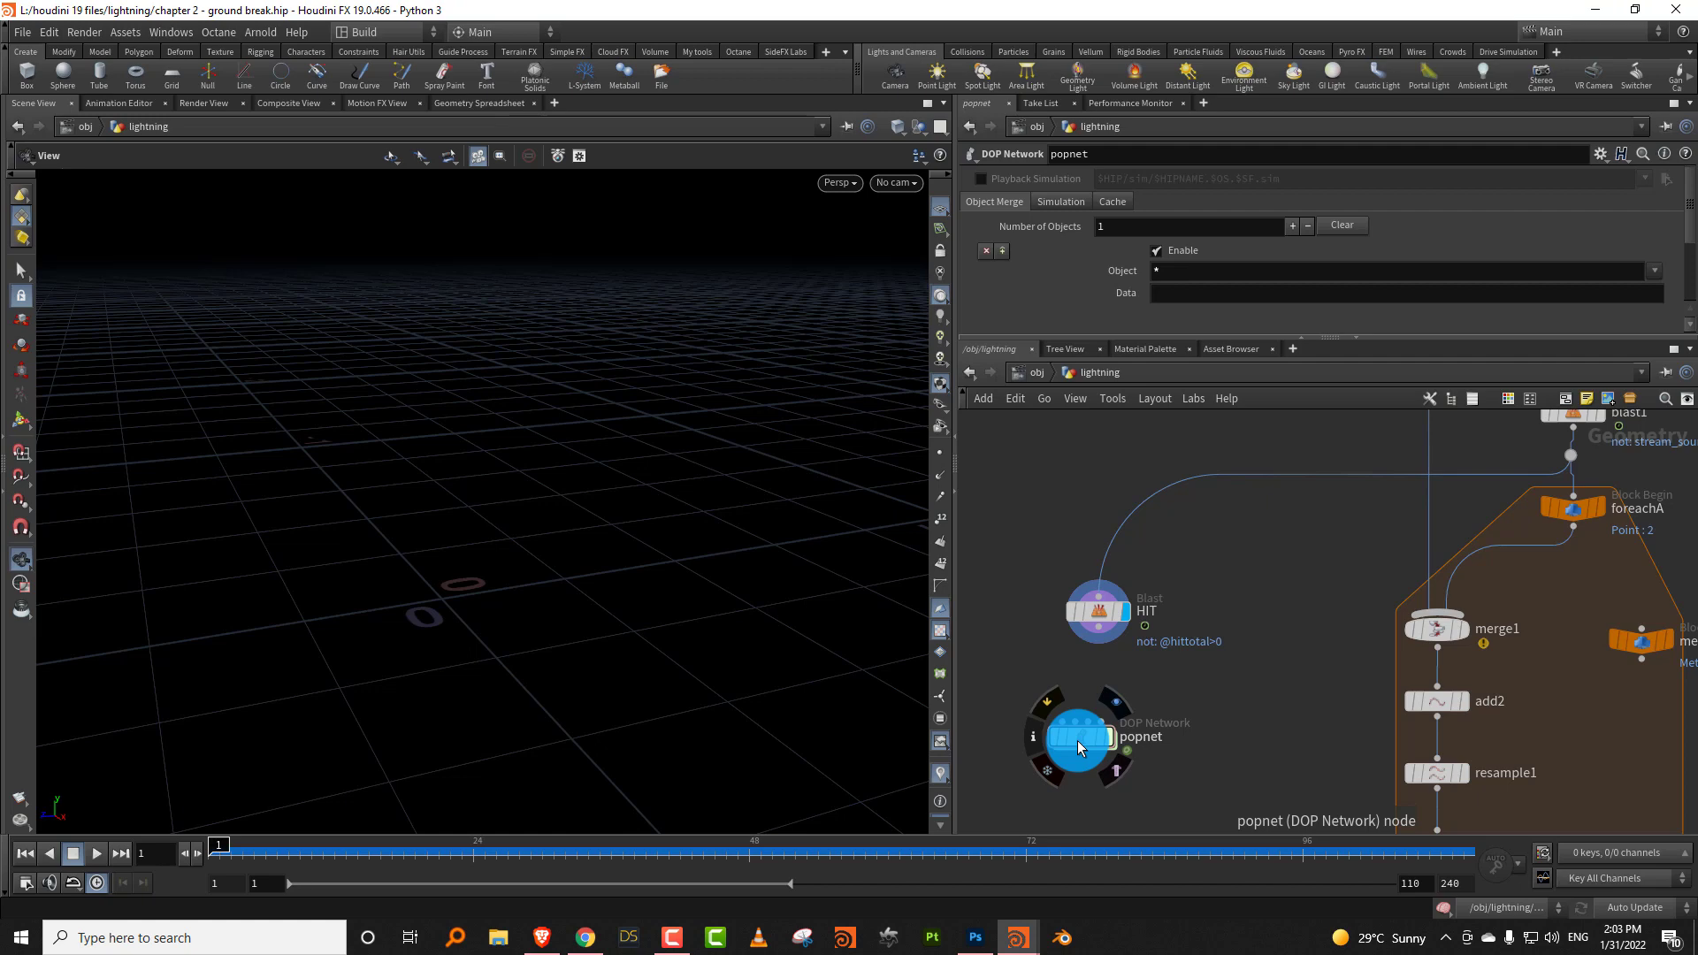
pyautogui.press('Tab')
pyautogui.write('del')
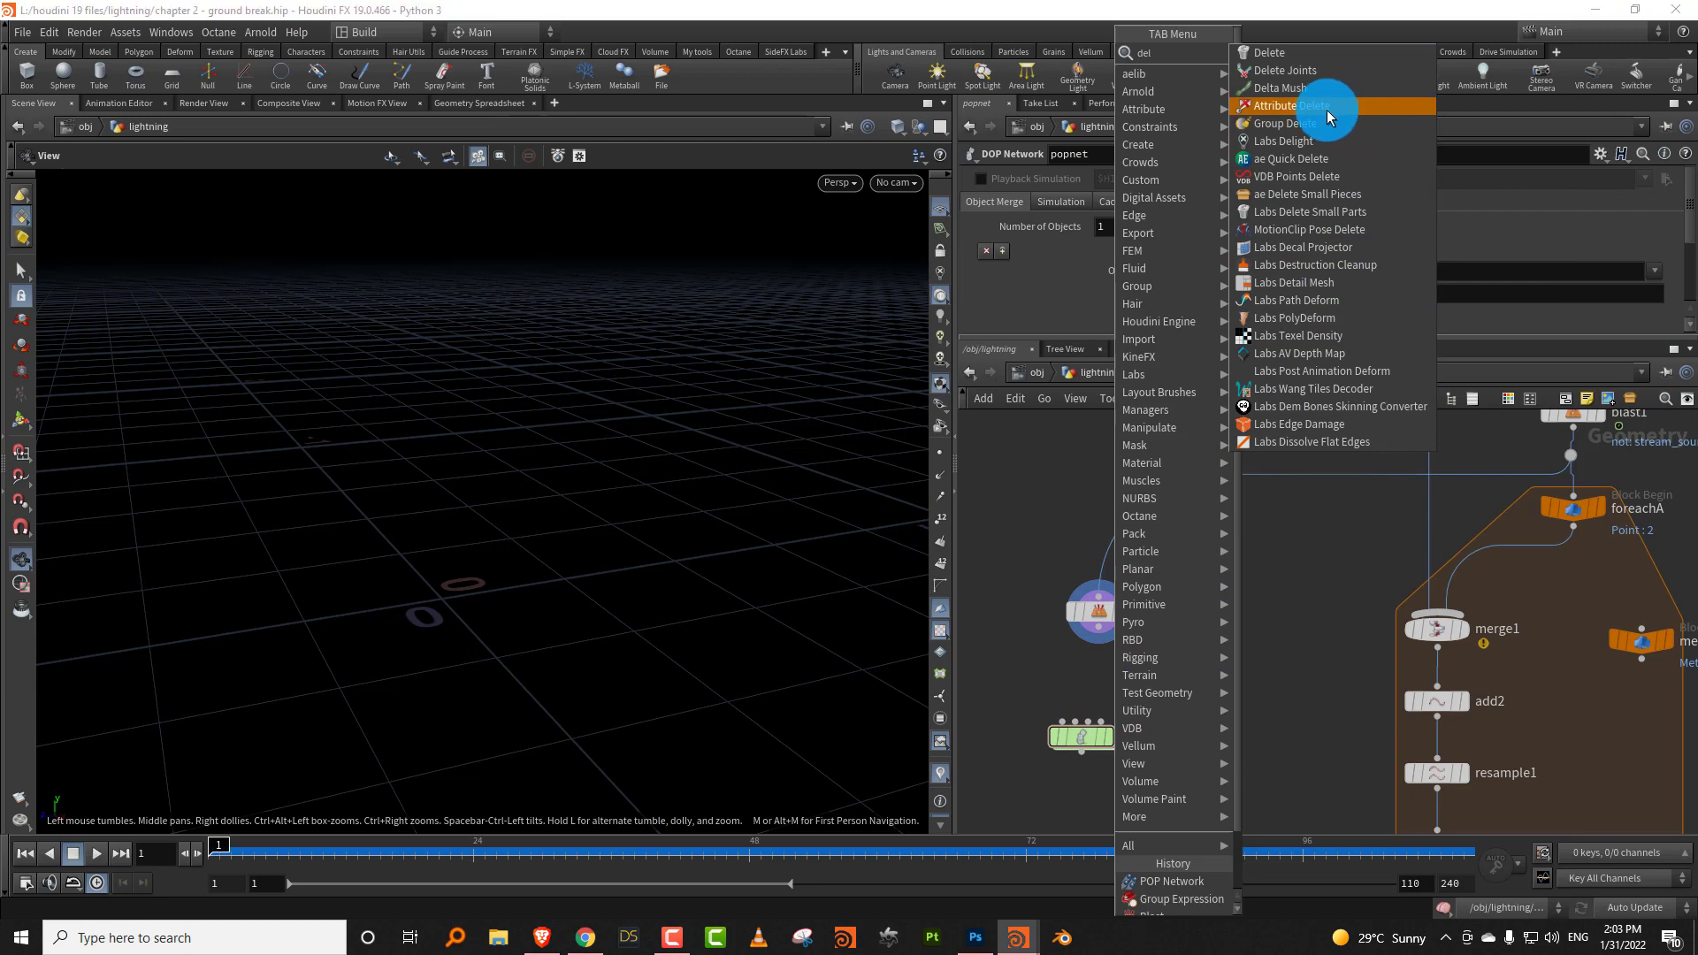
pyautogui.click(1327, 105)
pyautogui.click(1207, 703)
pyautogui.moveTo(1243, 715)
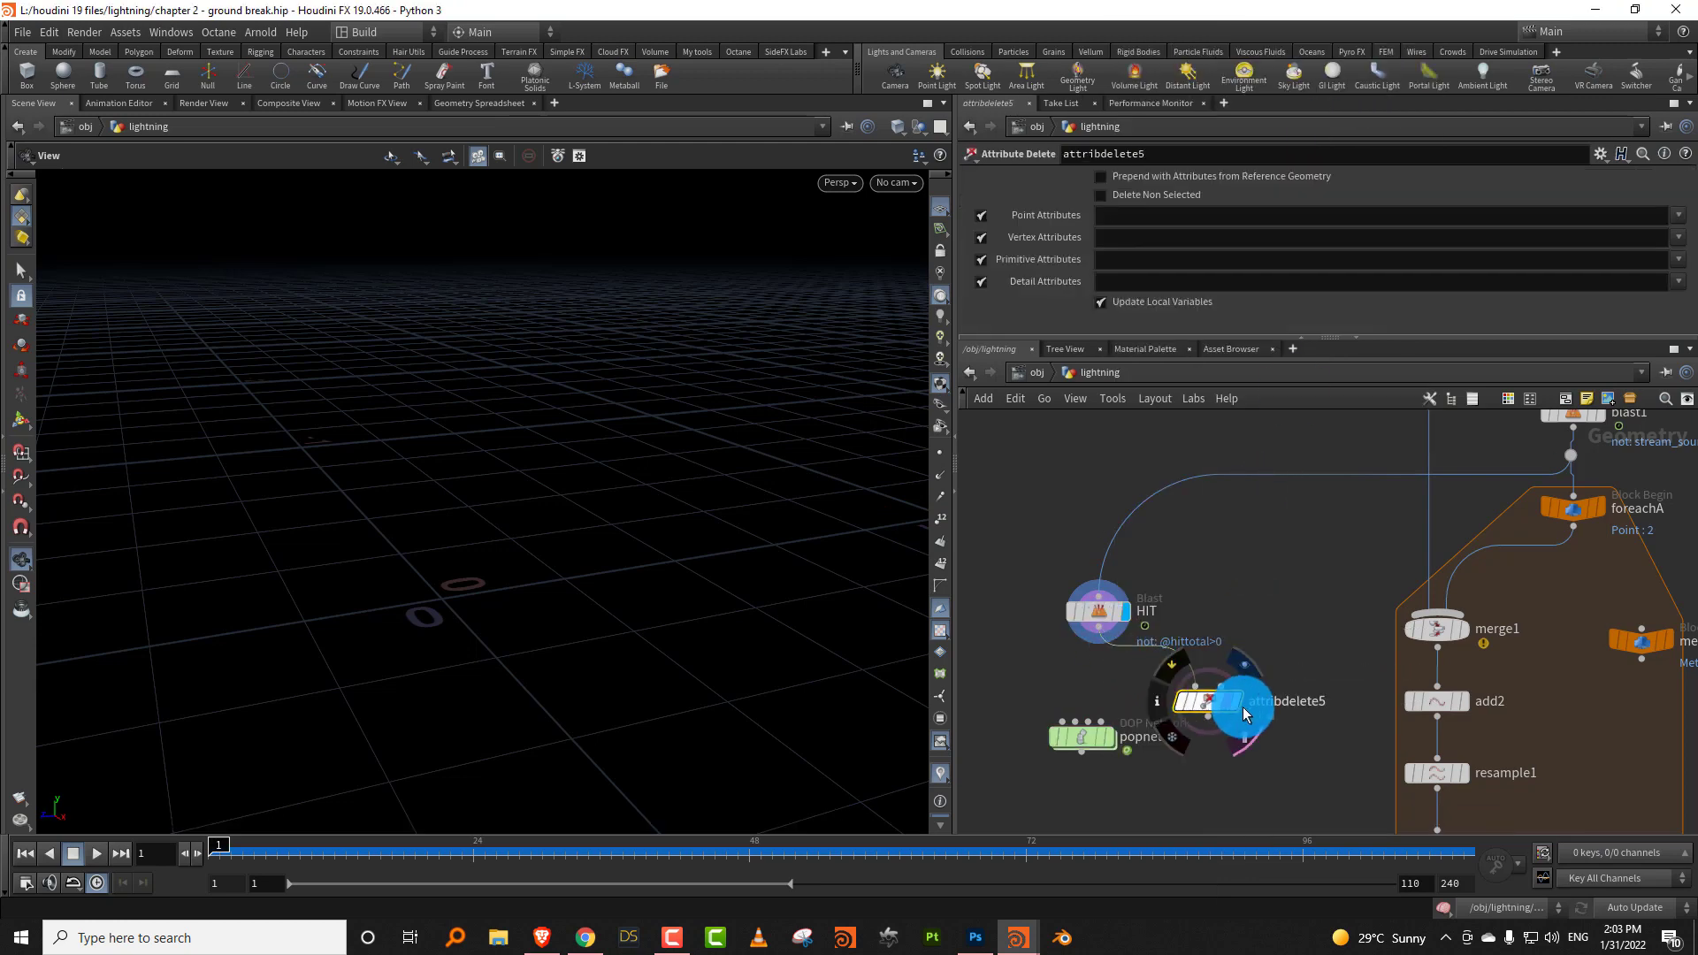
# Set the Attribute Delete node's Point Attributes to * ^v and check its remaining attributes.
pyautogui.click(1675, 213)
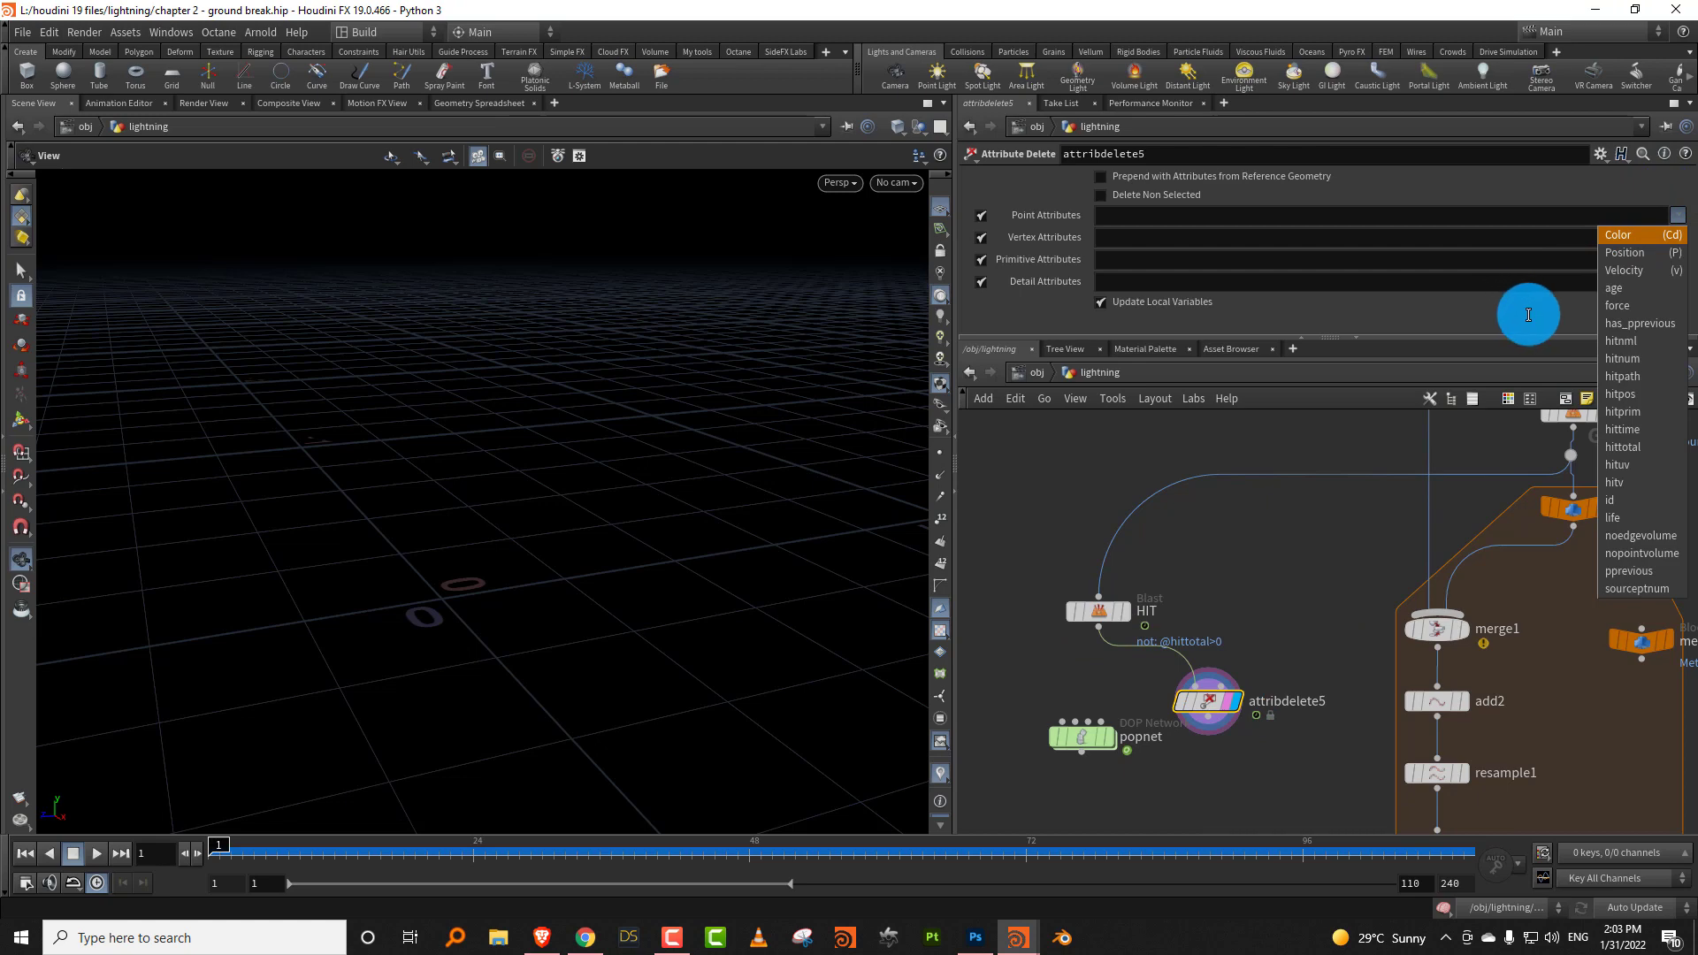
pyautogui.click(1297, 219)
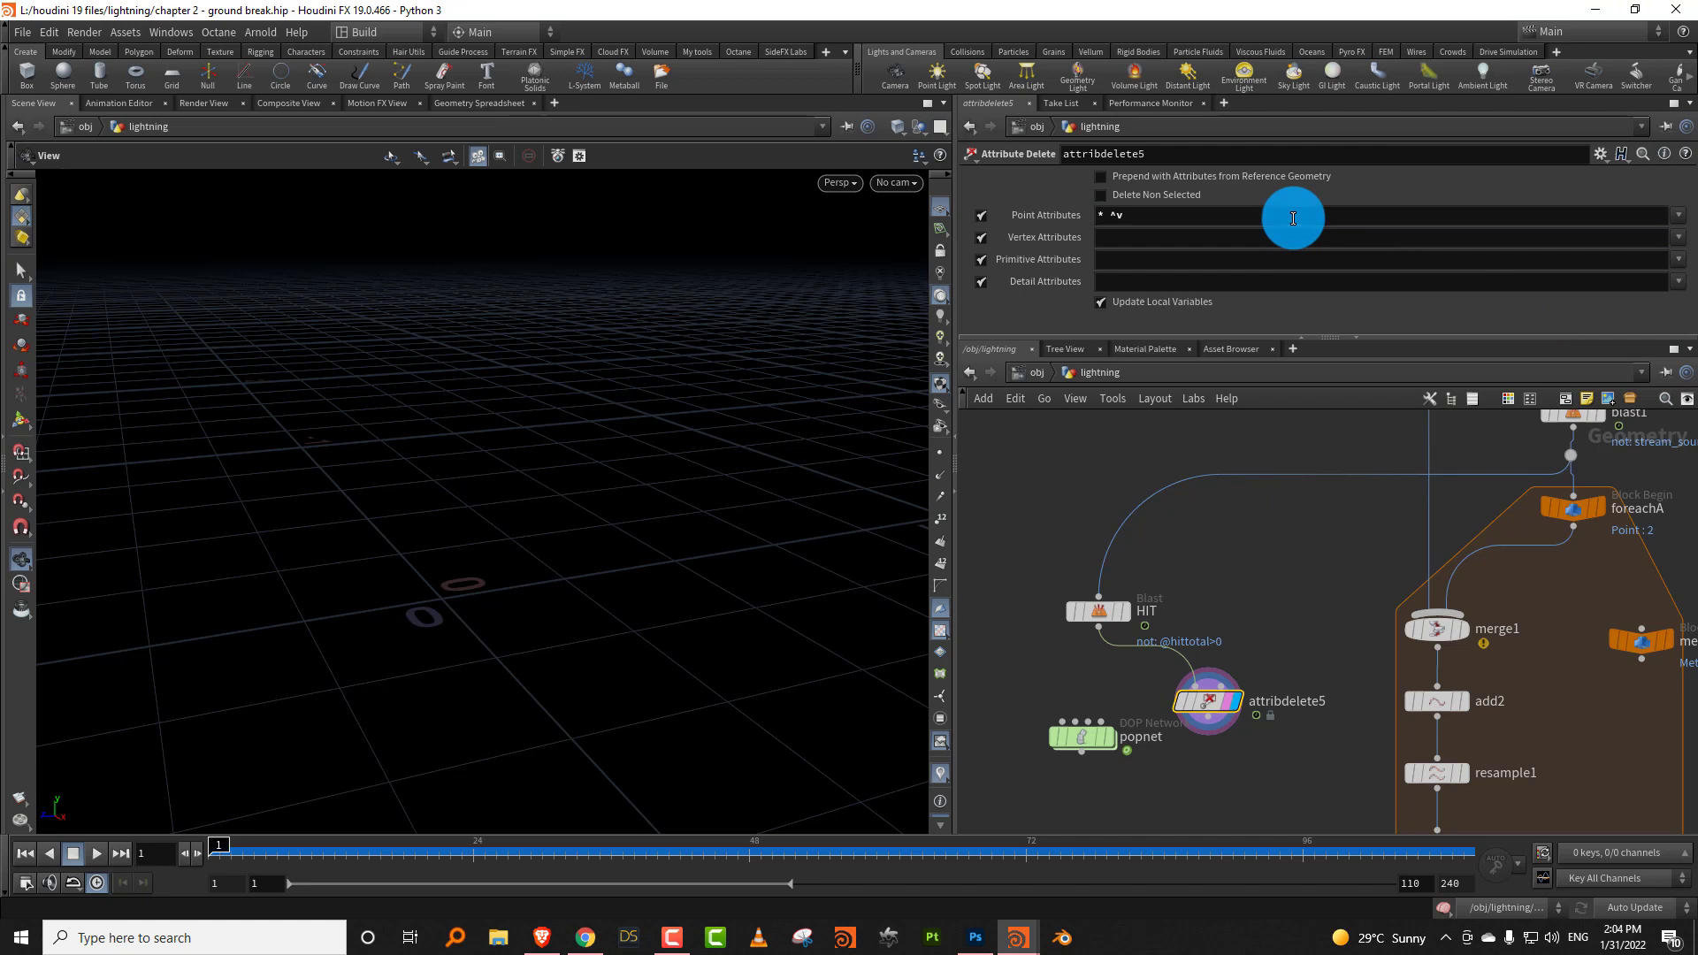
pyautogui.moveTo(1200, 705); pyautogui.dragTo(1164, 700, button='middle')
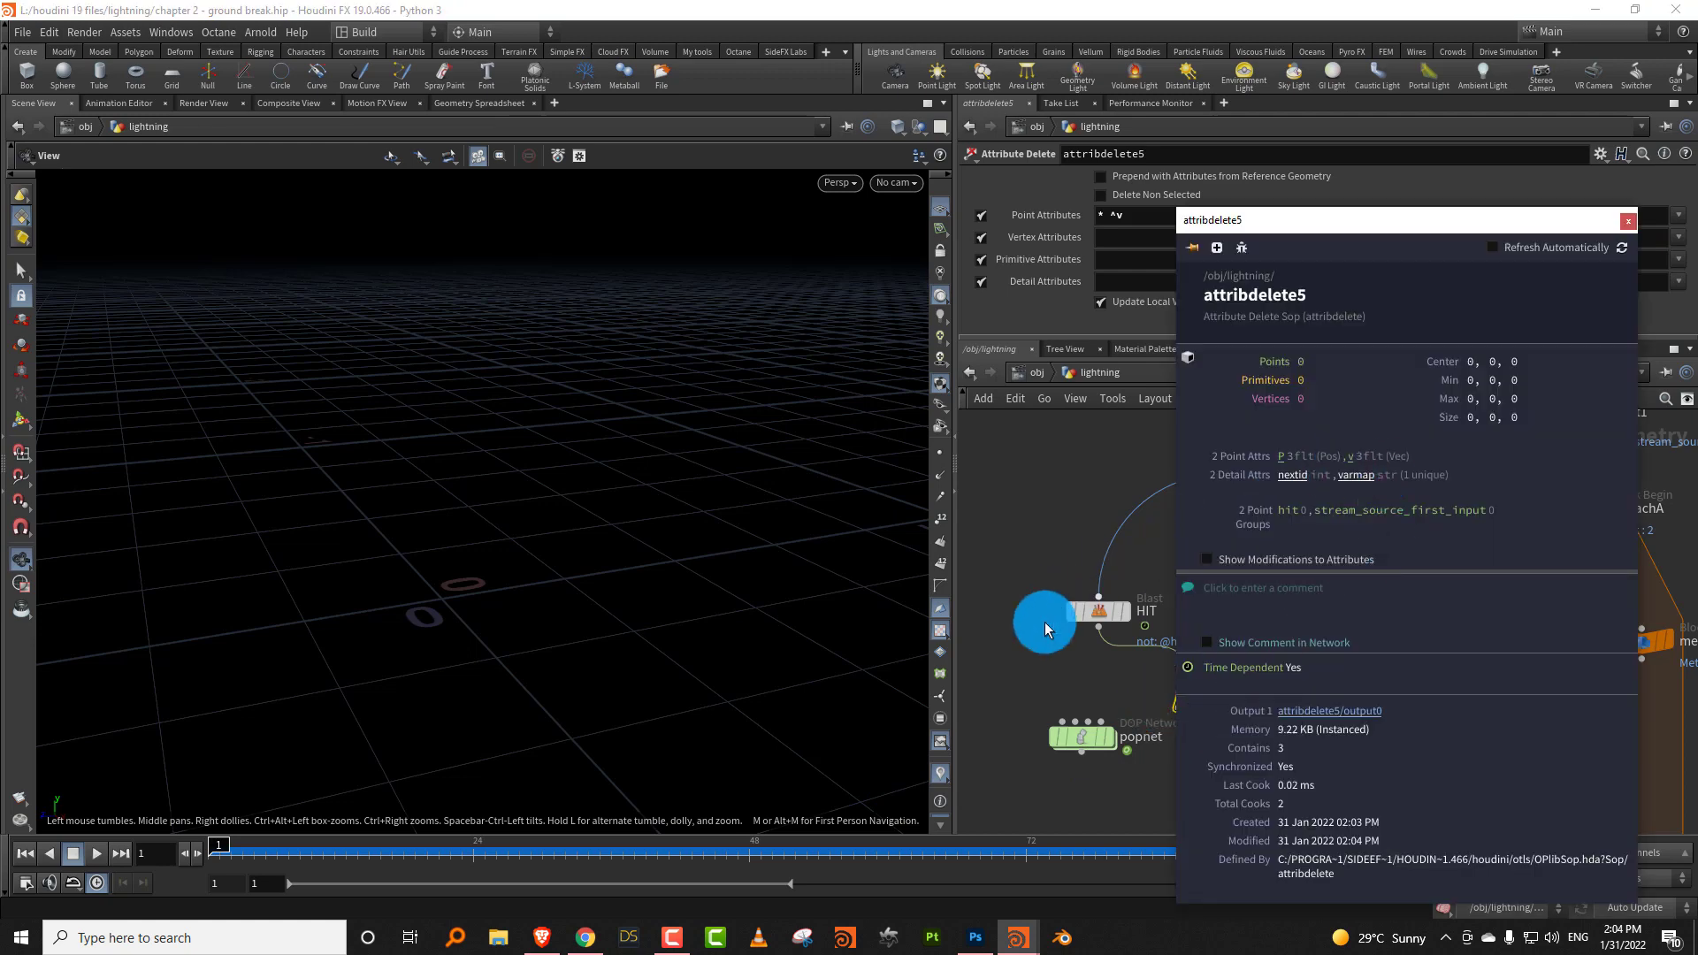
pyautogui.moveTo(981, 666); pyautogui.dragTo(1006, 596, button='middle')
pyautogui.click(1094, 656)
pyautogui.press('Escape')
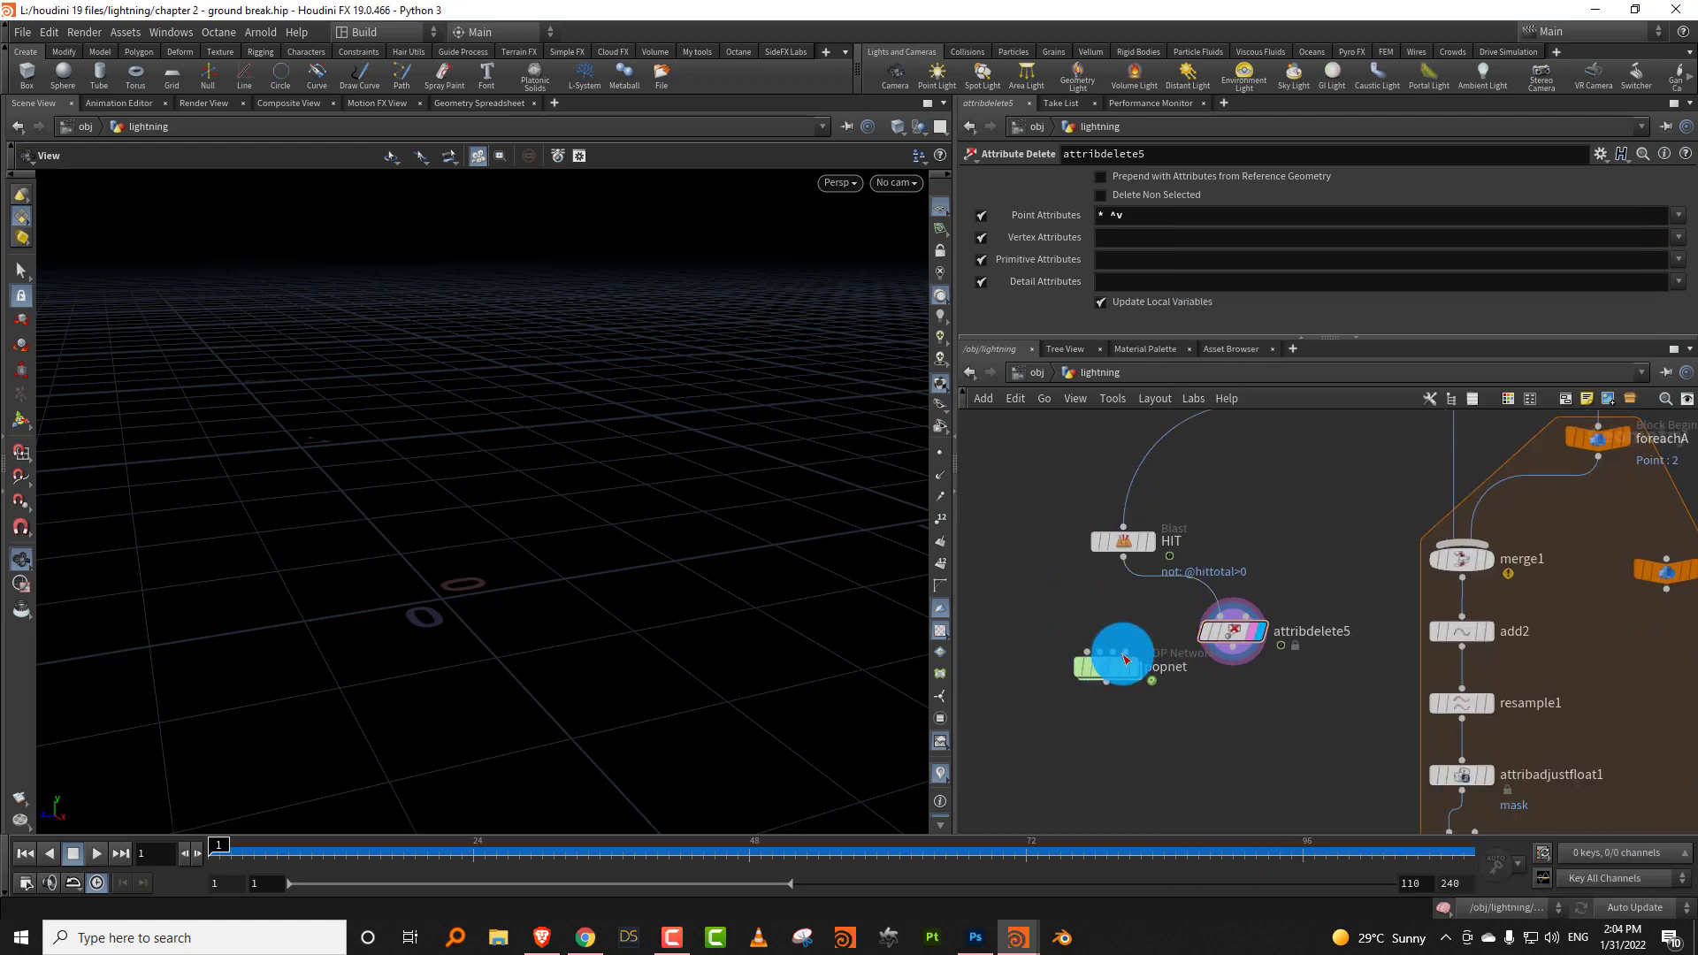
# Move popnet slightly lower and add a displayed Group Delete node wired below attribdelete5.
pyautogui.moveTo(1119, 664); pyautogui.dragTo(1100, 720)
pyautogui.press('Tab')
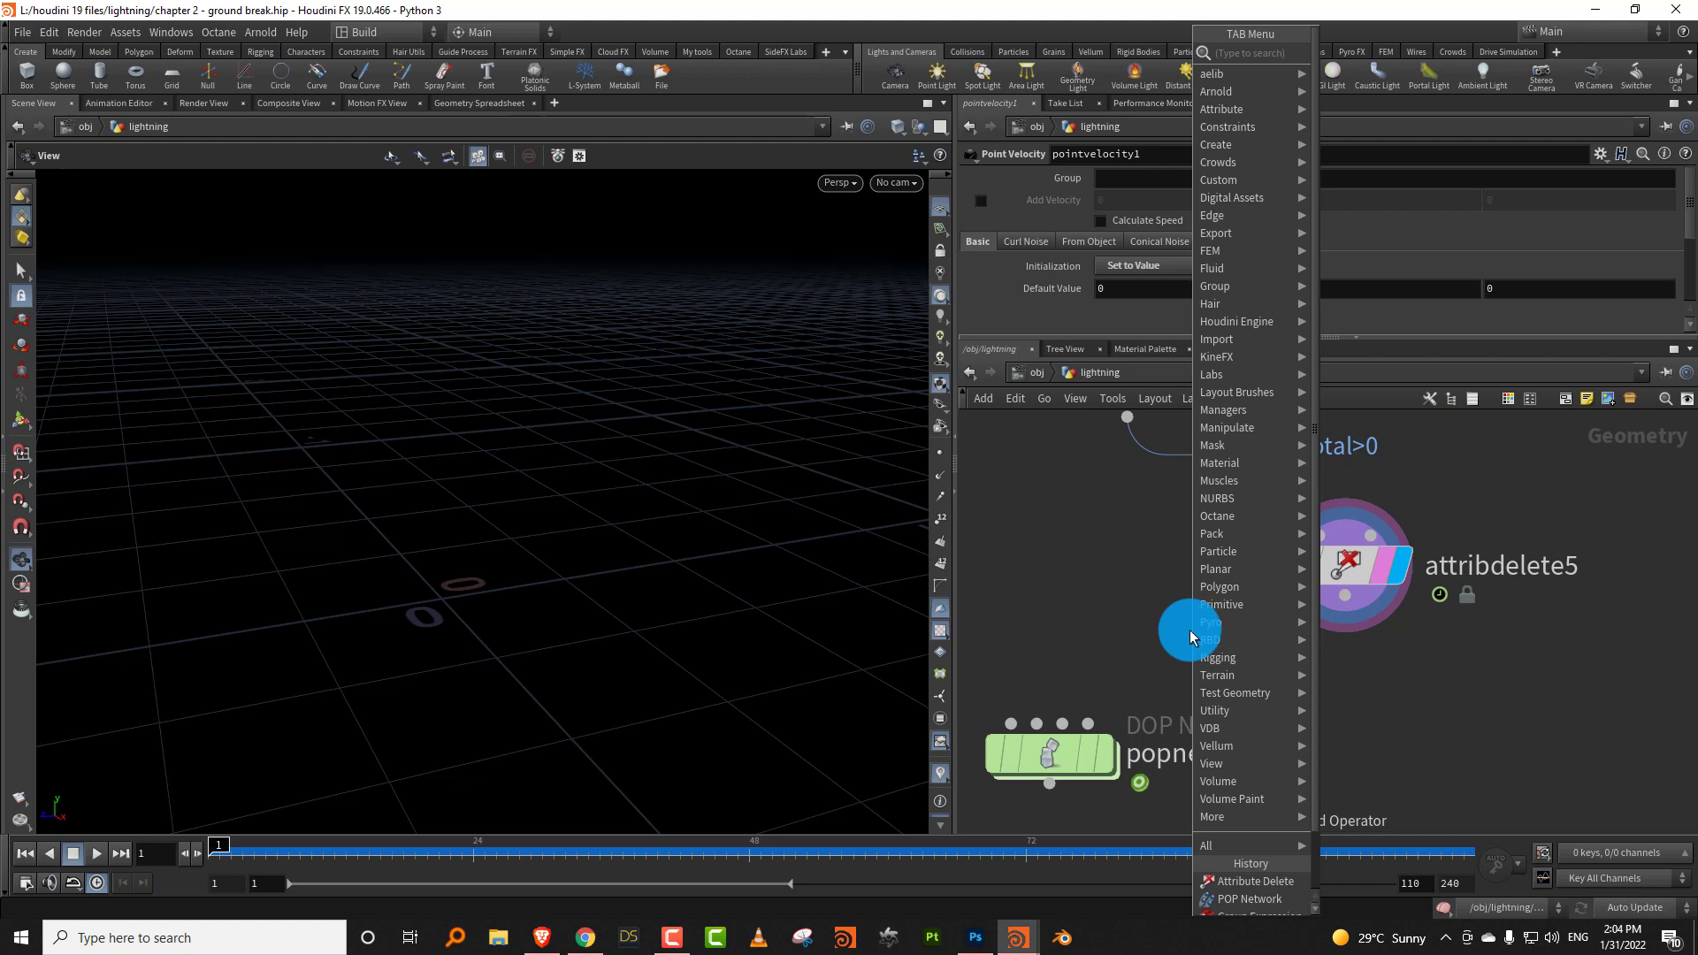
pyautogui.write('group')
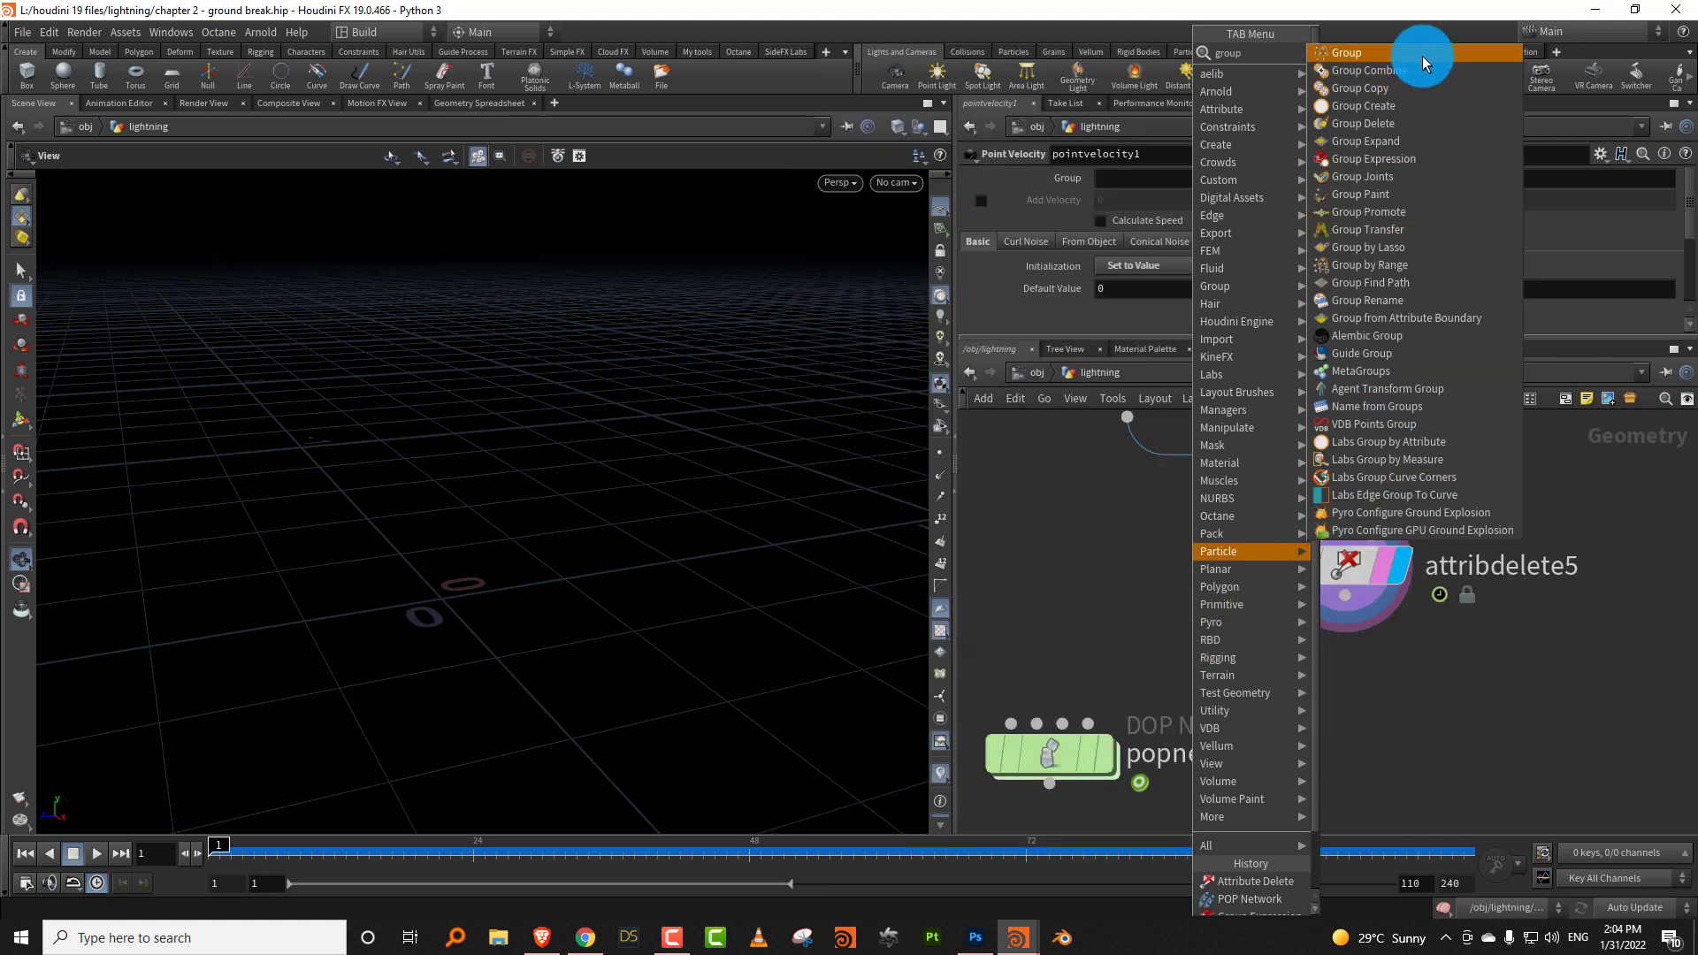
pyautogui.click(1411, 125)
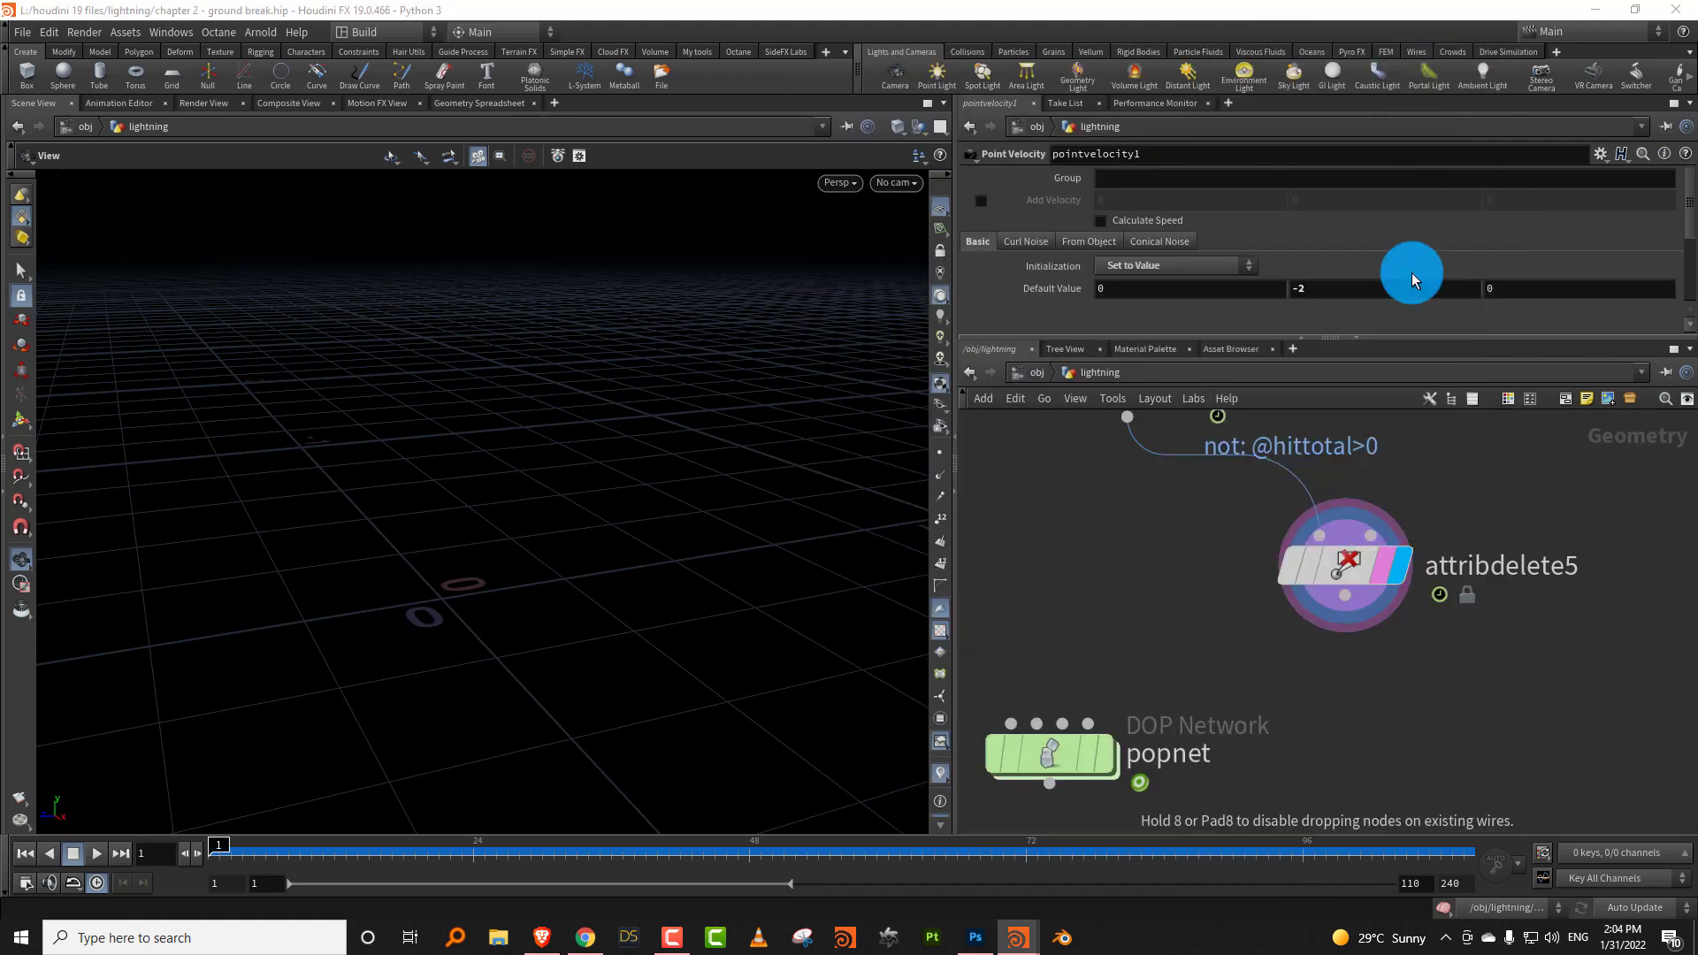
pyautogui.click(1344, 692)
pyautogui.click(1398, 724)
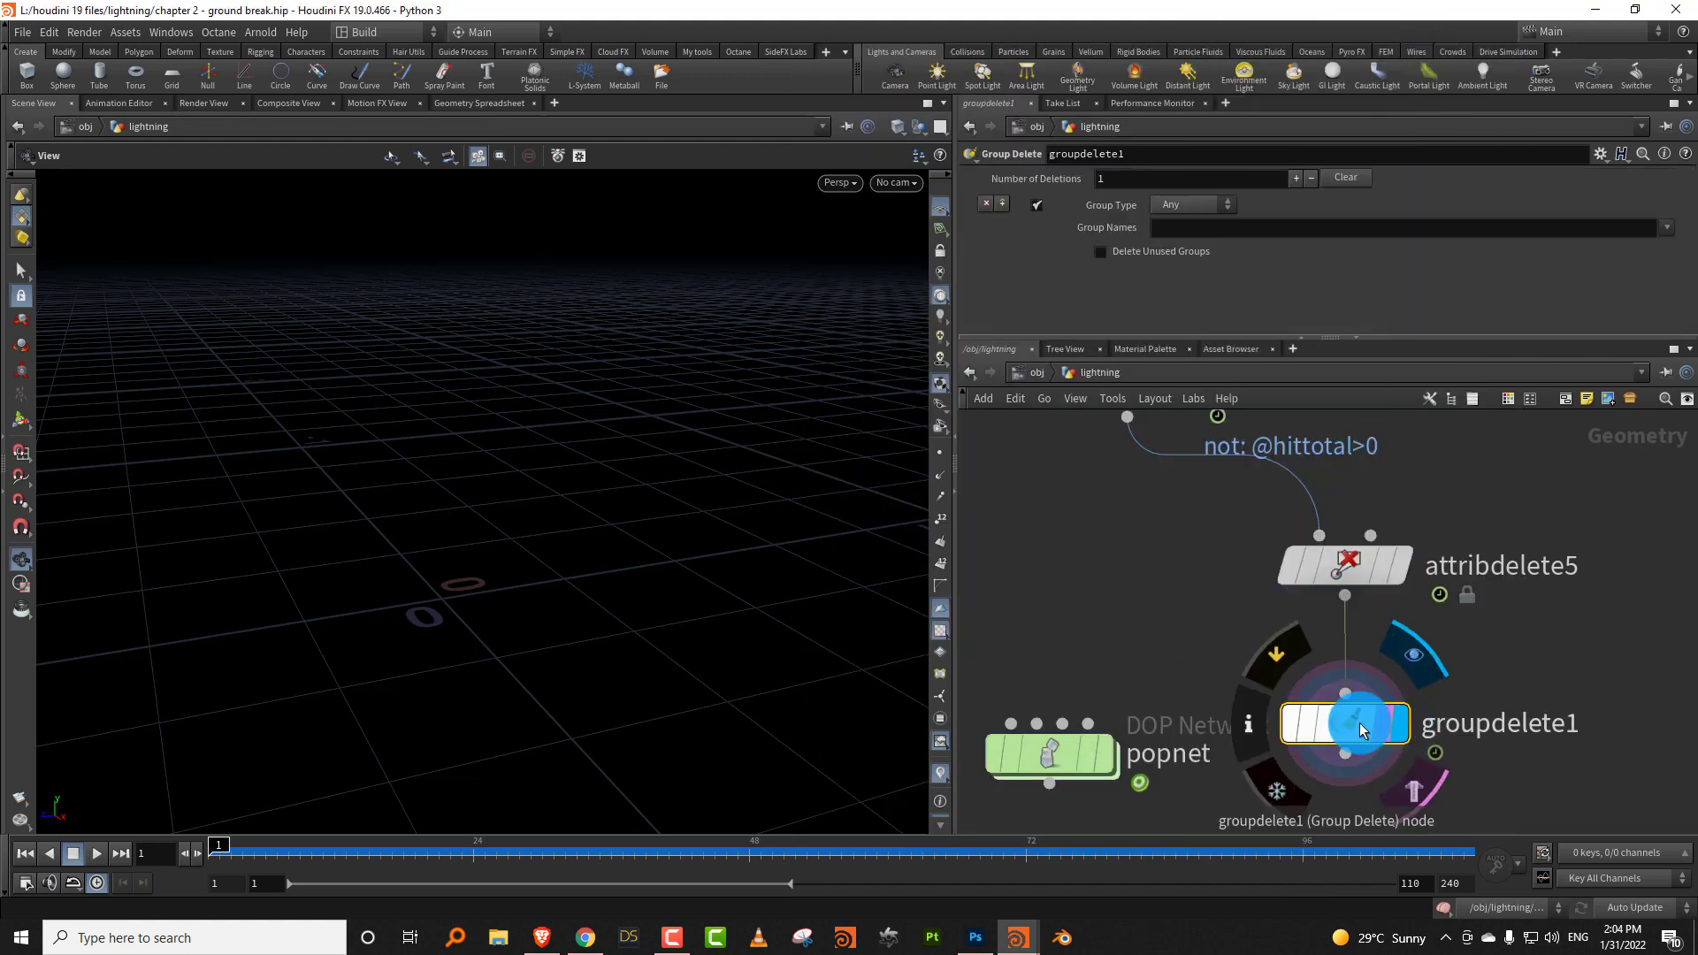
# Set groupdelete1's Group Names to * and move popnet further down.
pyautogui.click(1667, 228)
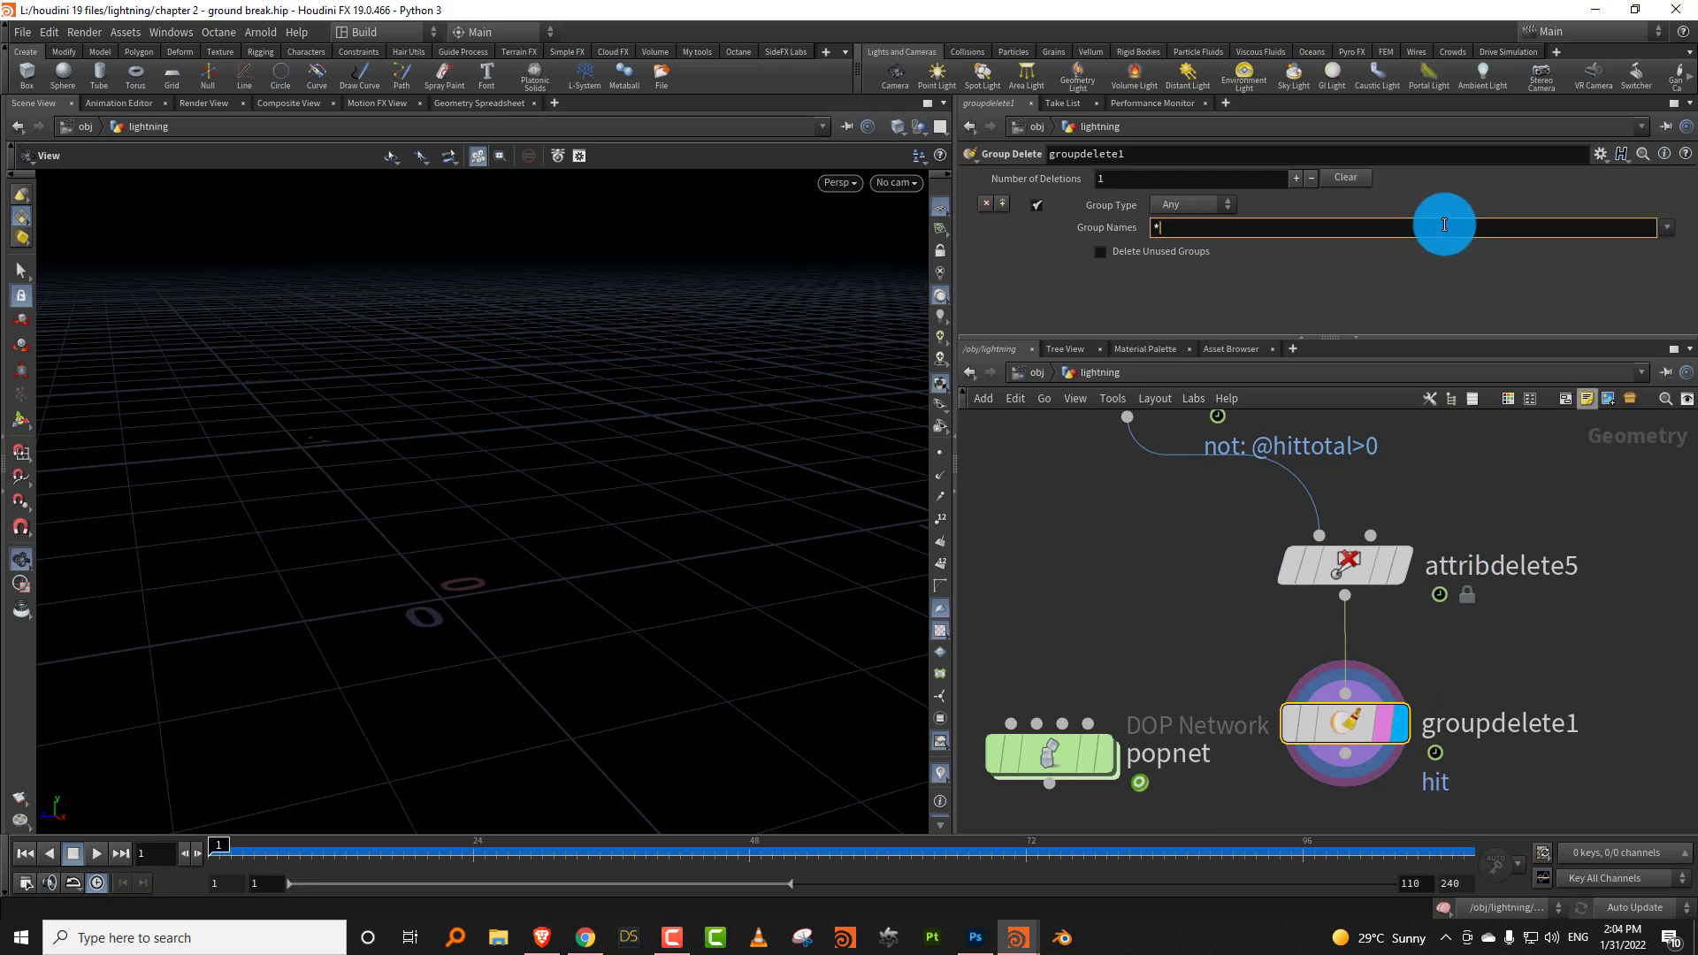
pyautogui.moveTo(1050, 575); pyautogui.dragTo(1157, 497, button='middle')
pyautogui.scroll(-2, 1157, 496)
pyautogui.moveTo(1160, 620); pyautogui.dragTo(1159, 734)
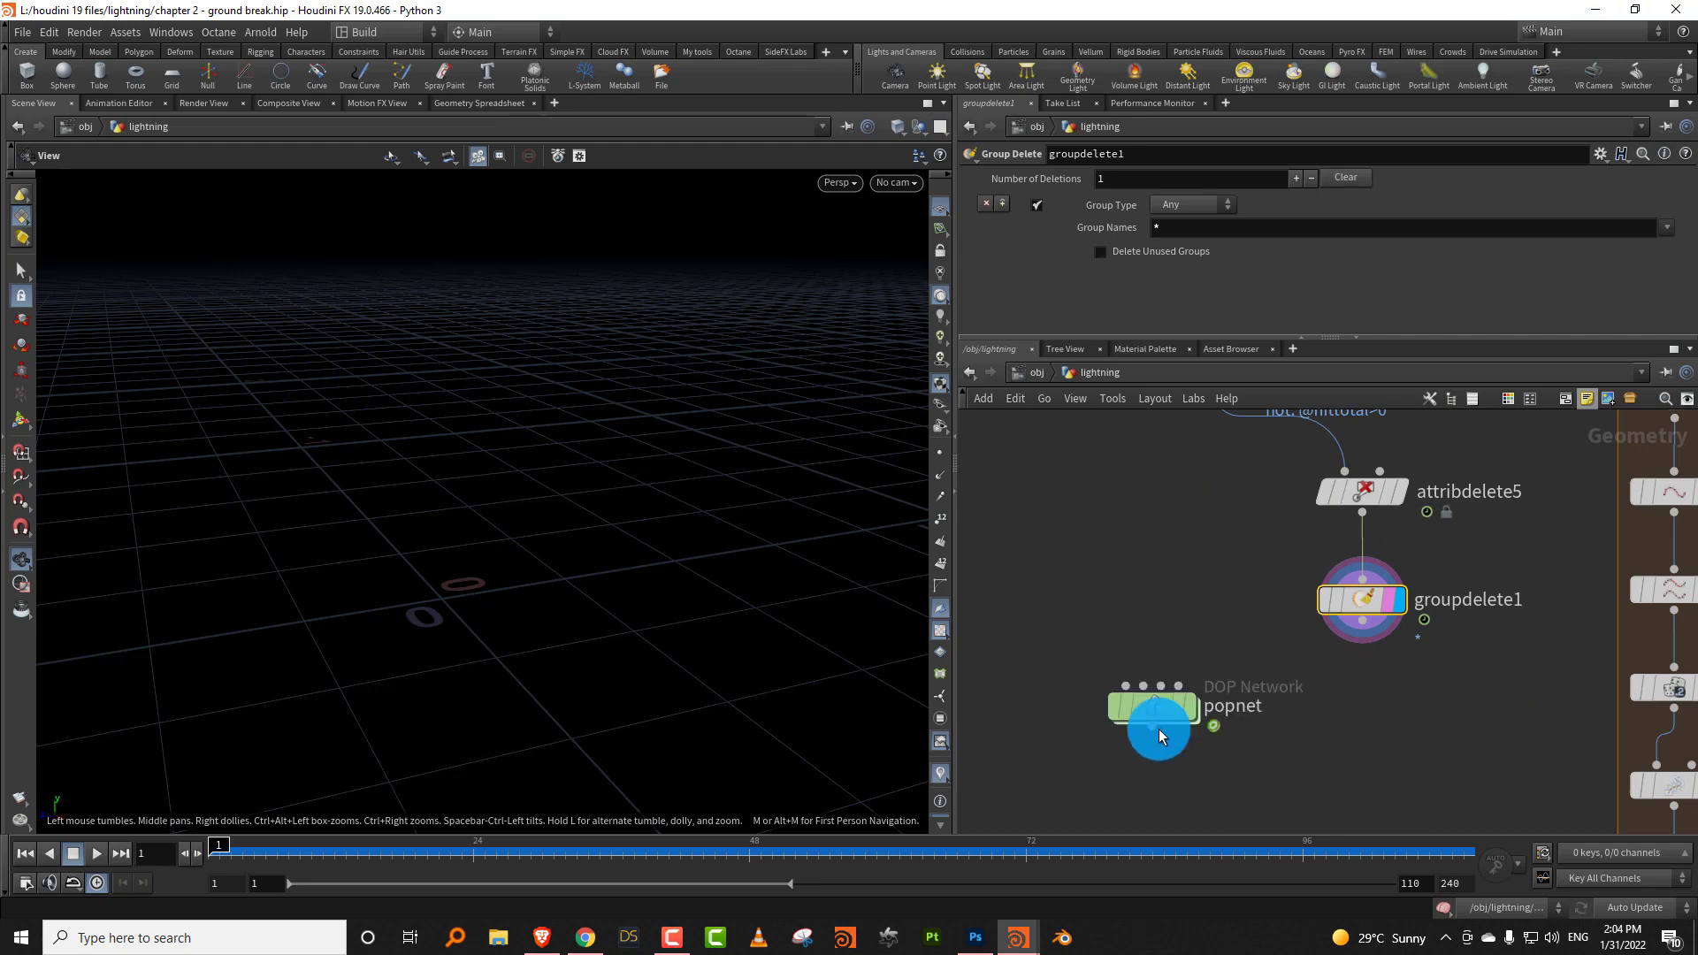
# Wire groupdelete1 into popnet's first input, keep groupdelete1 displayed, and scrub the timeline to frame 7.
pyautogui.moveTo(1360, 636); pyautogui.dragTo(1124, 712)
pyautogui.click(1184, 734)
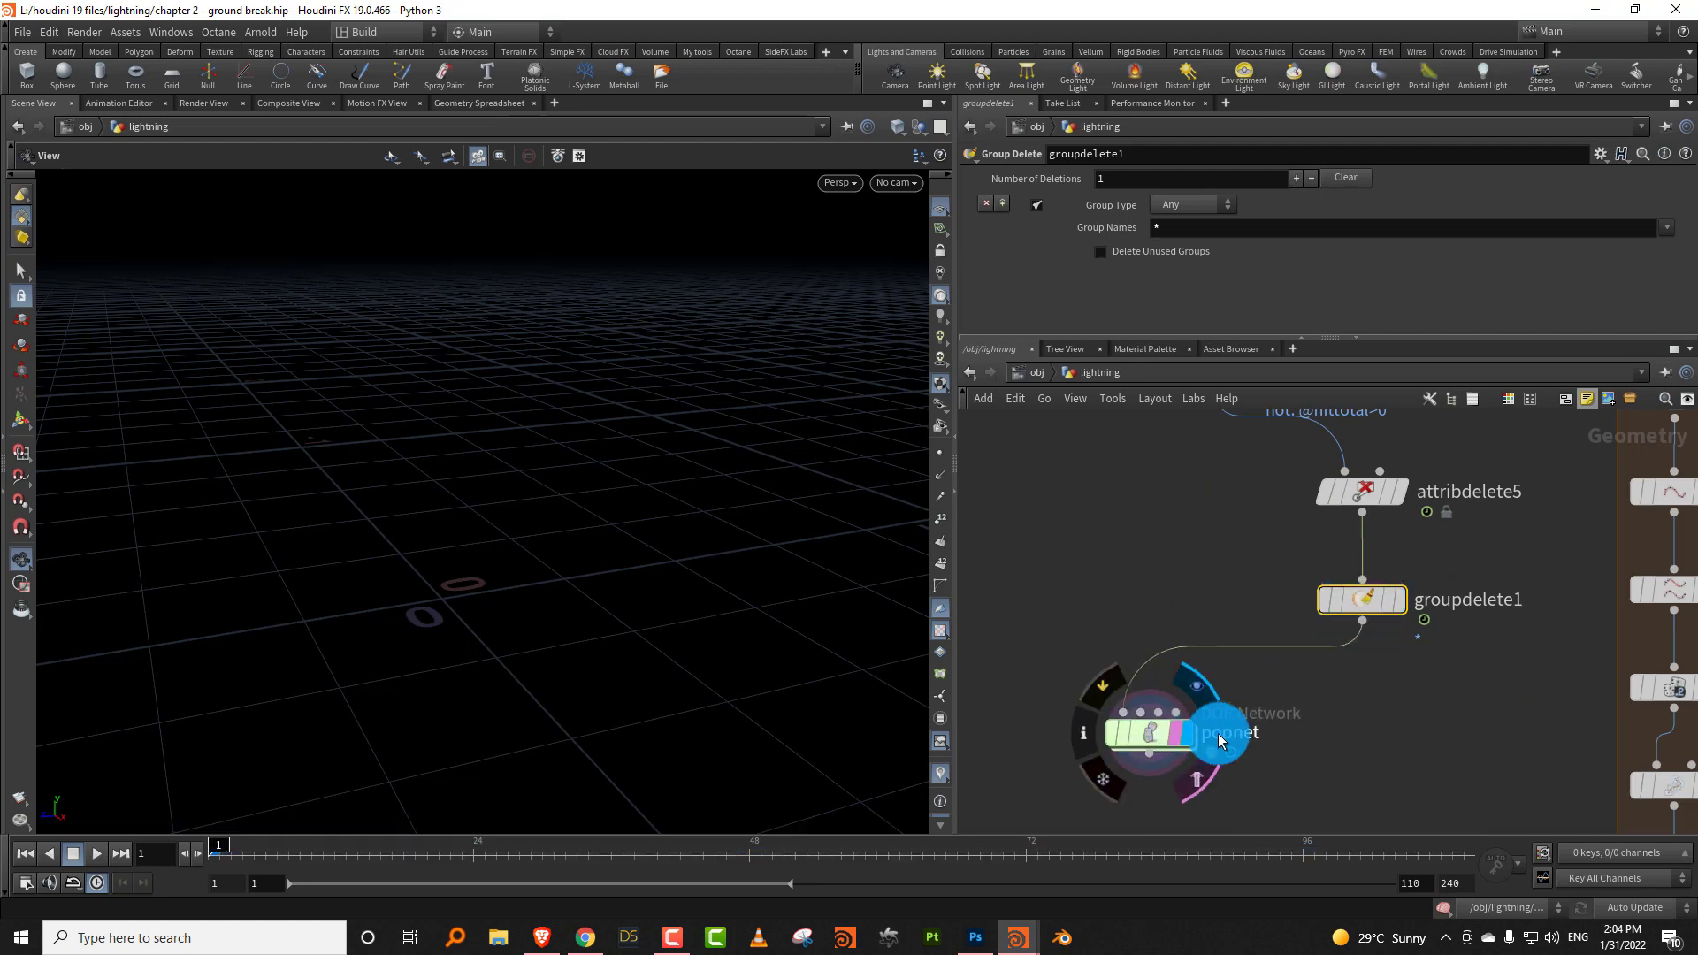
pyautogui.click(1396, 604)
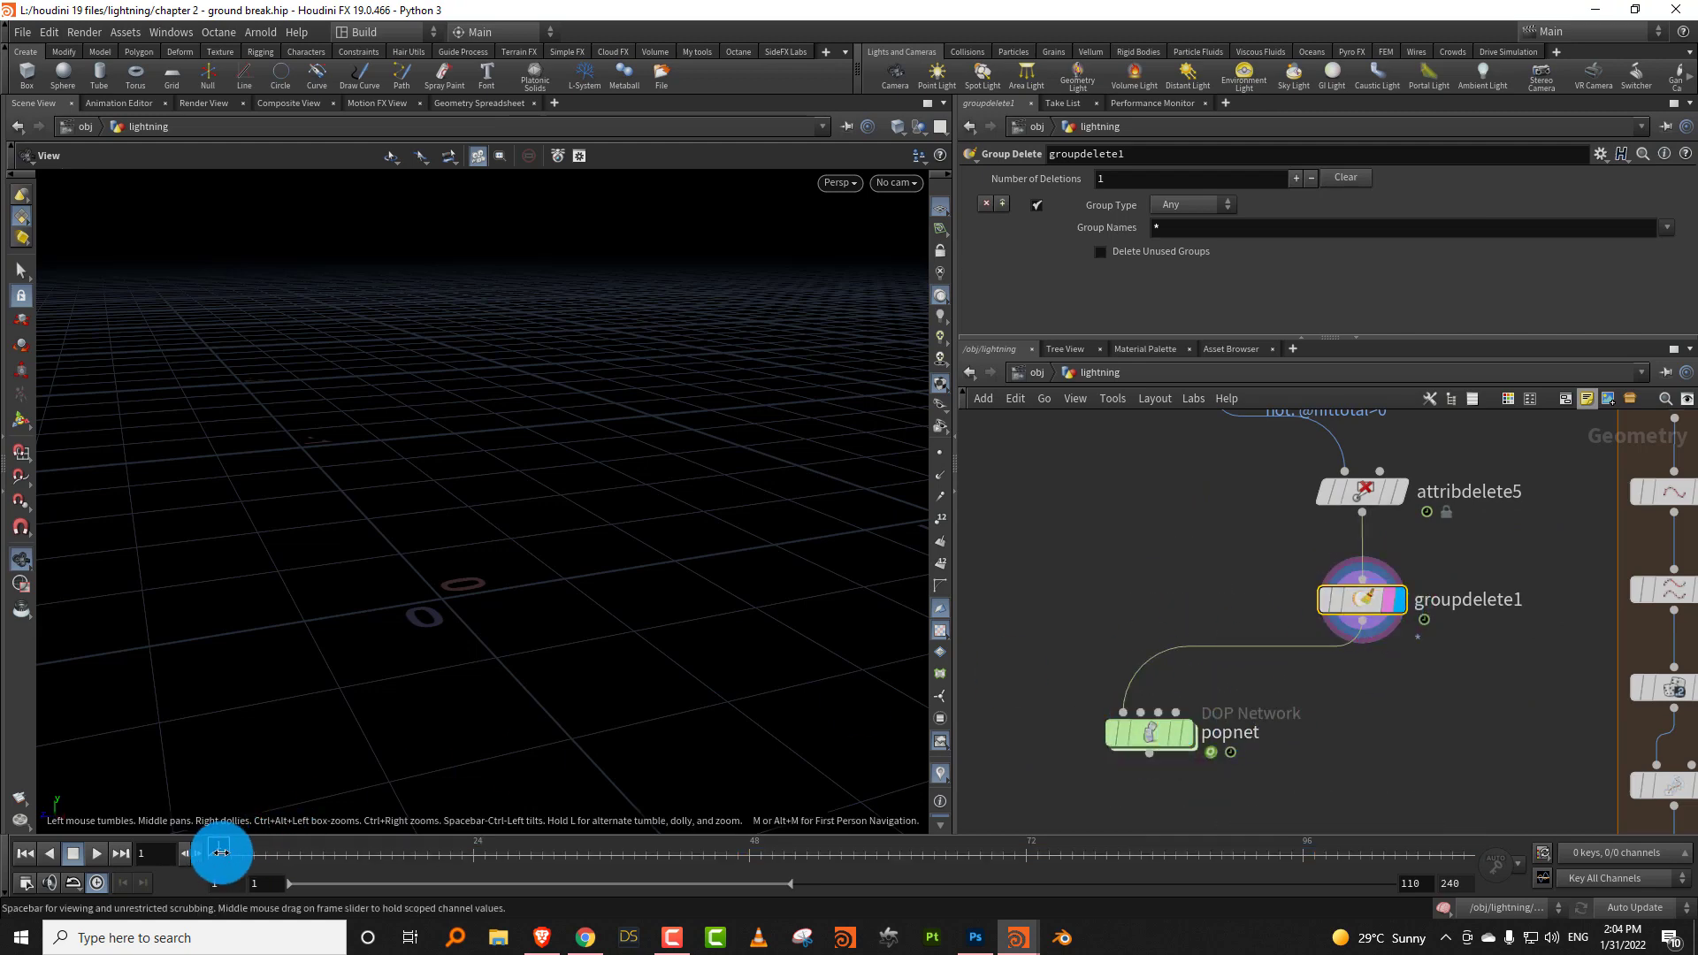
pyautogui.moveTo(216, 849); pyautogui.dragTo(307, 852)
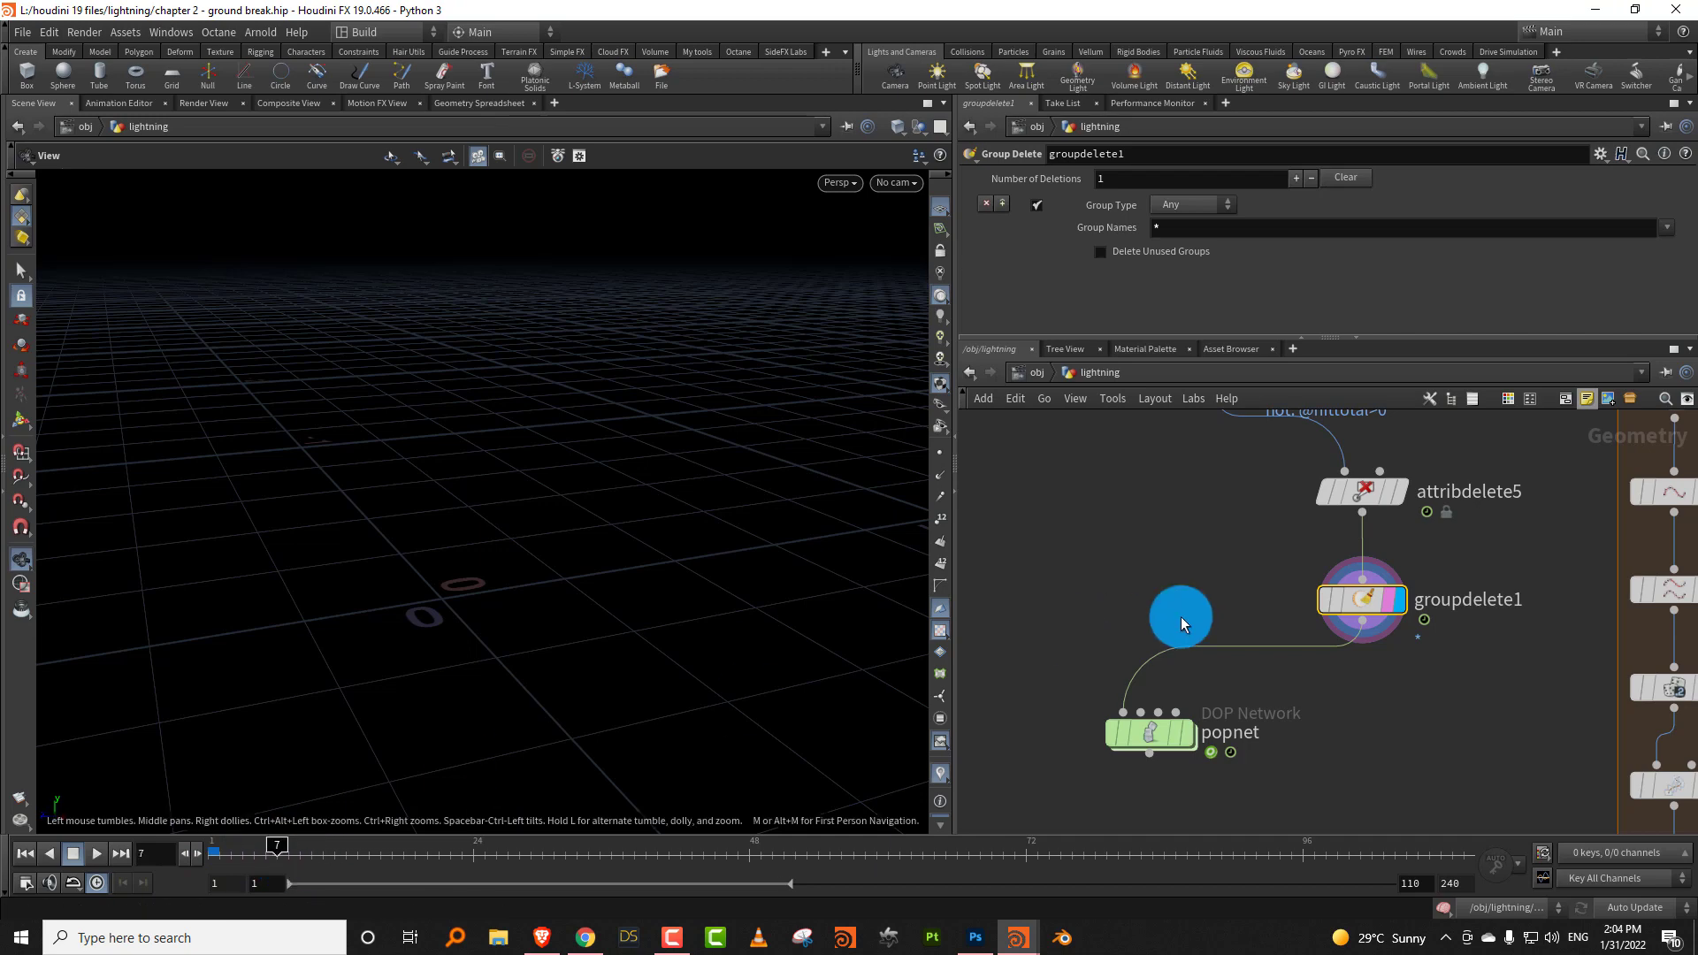
# Set popnet's simulation Start Frame to 7.
pyautogui.click(1244, 750)
pyautogui.click(1061, 201)
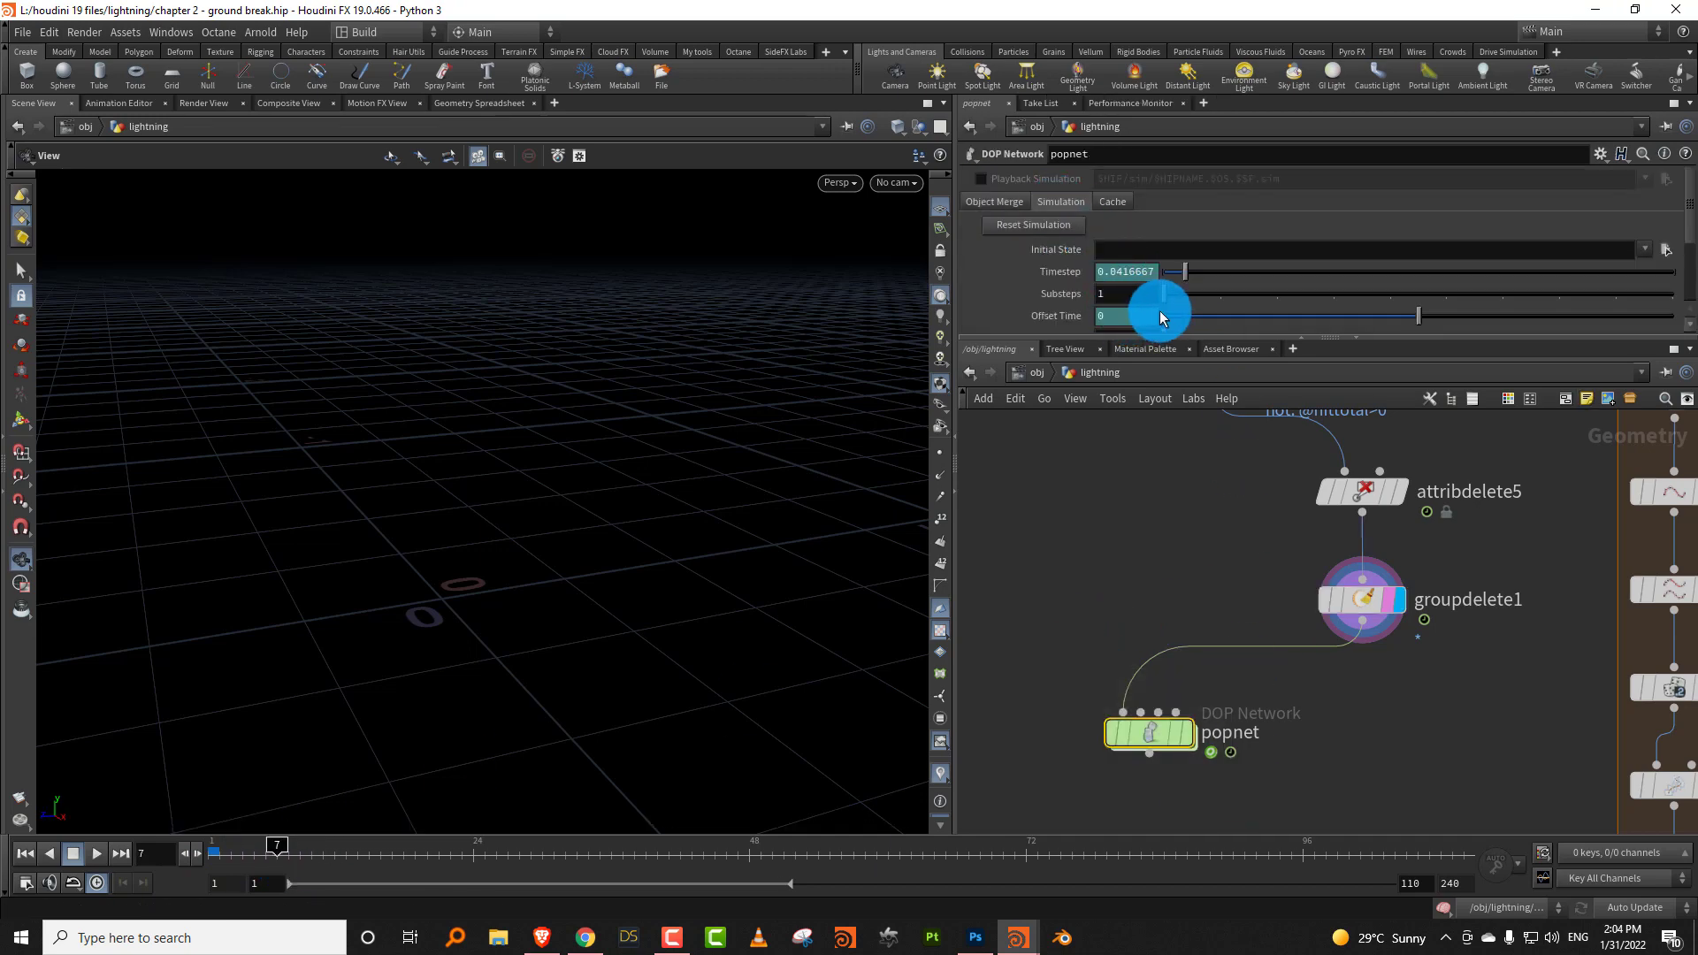
pyautogui.click(1119, 338)
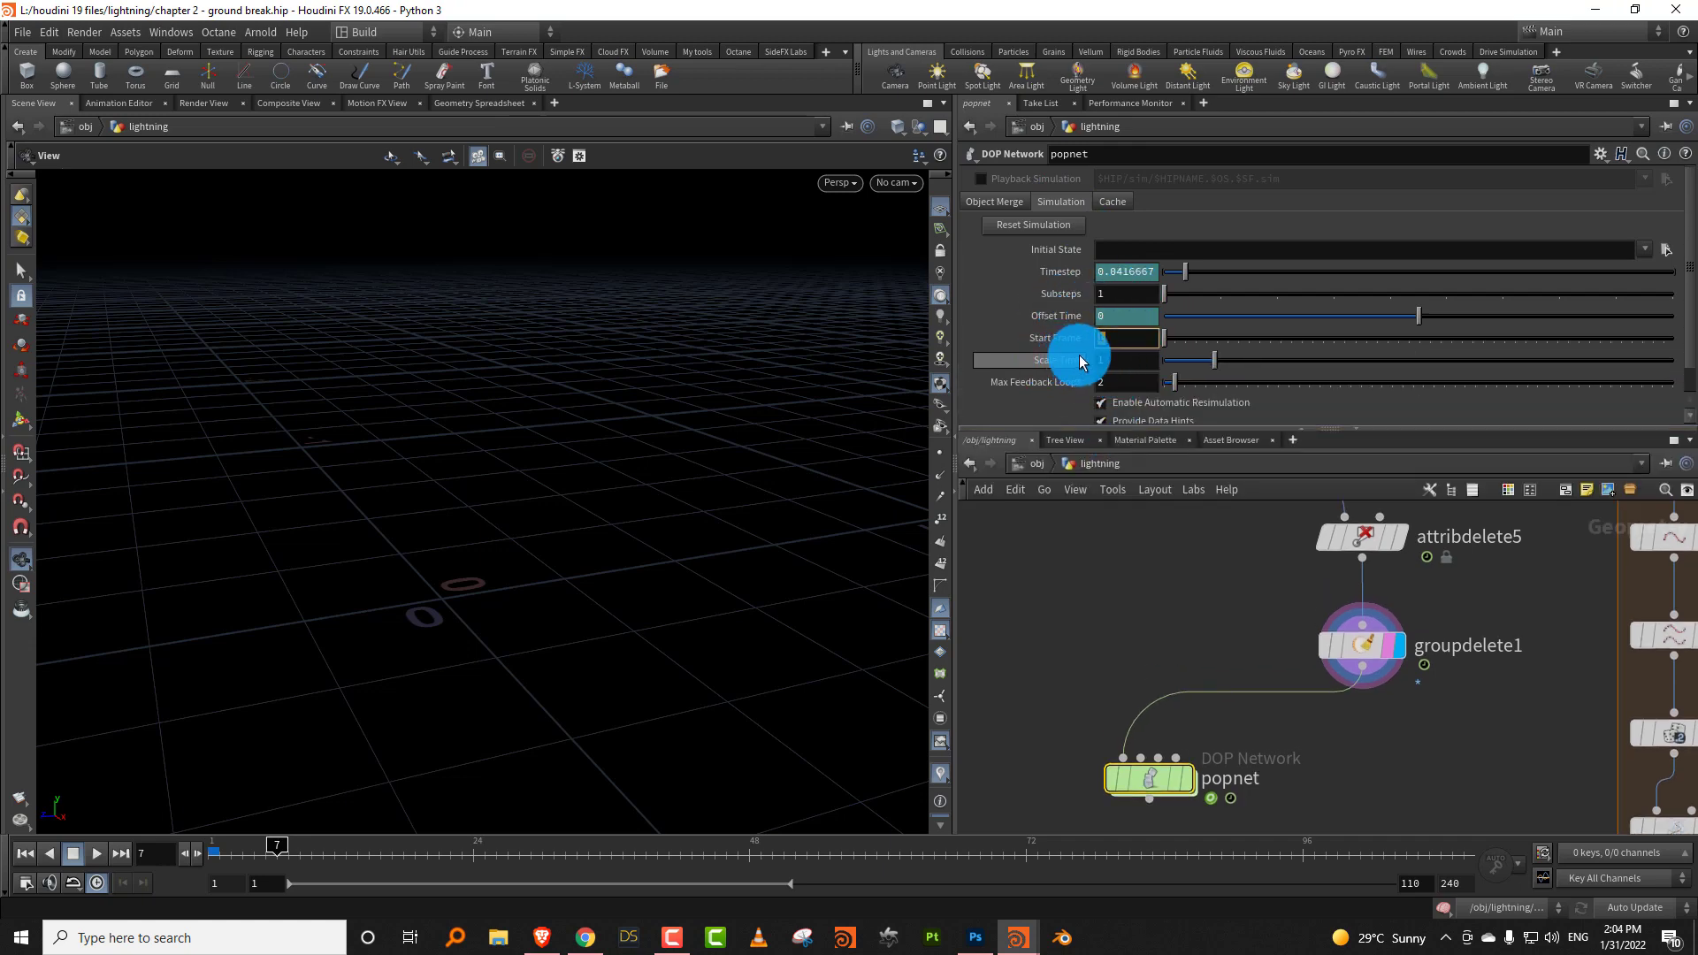
pyautogui.write('7')
pyautogui.click(1154, 586)
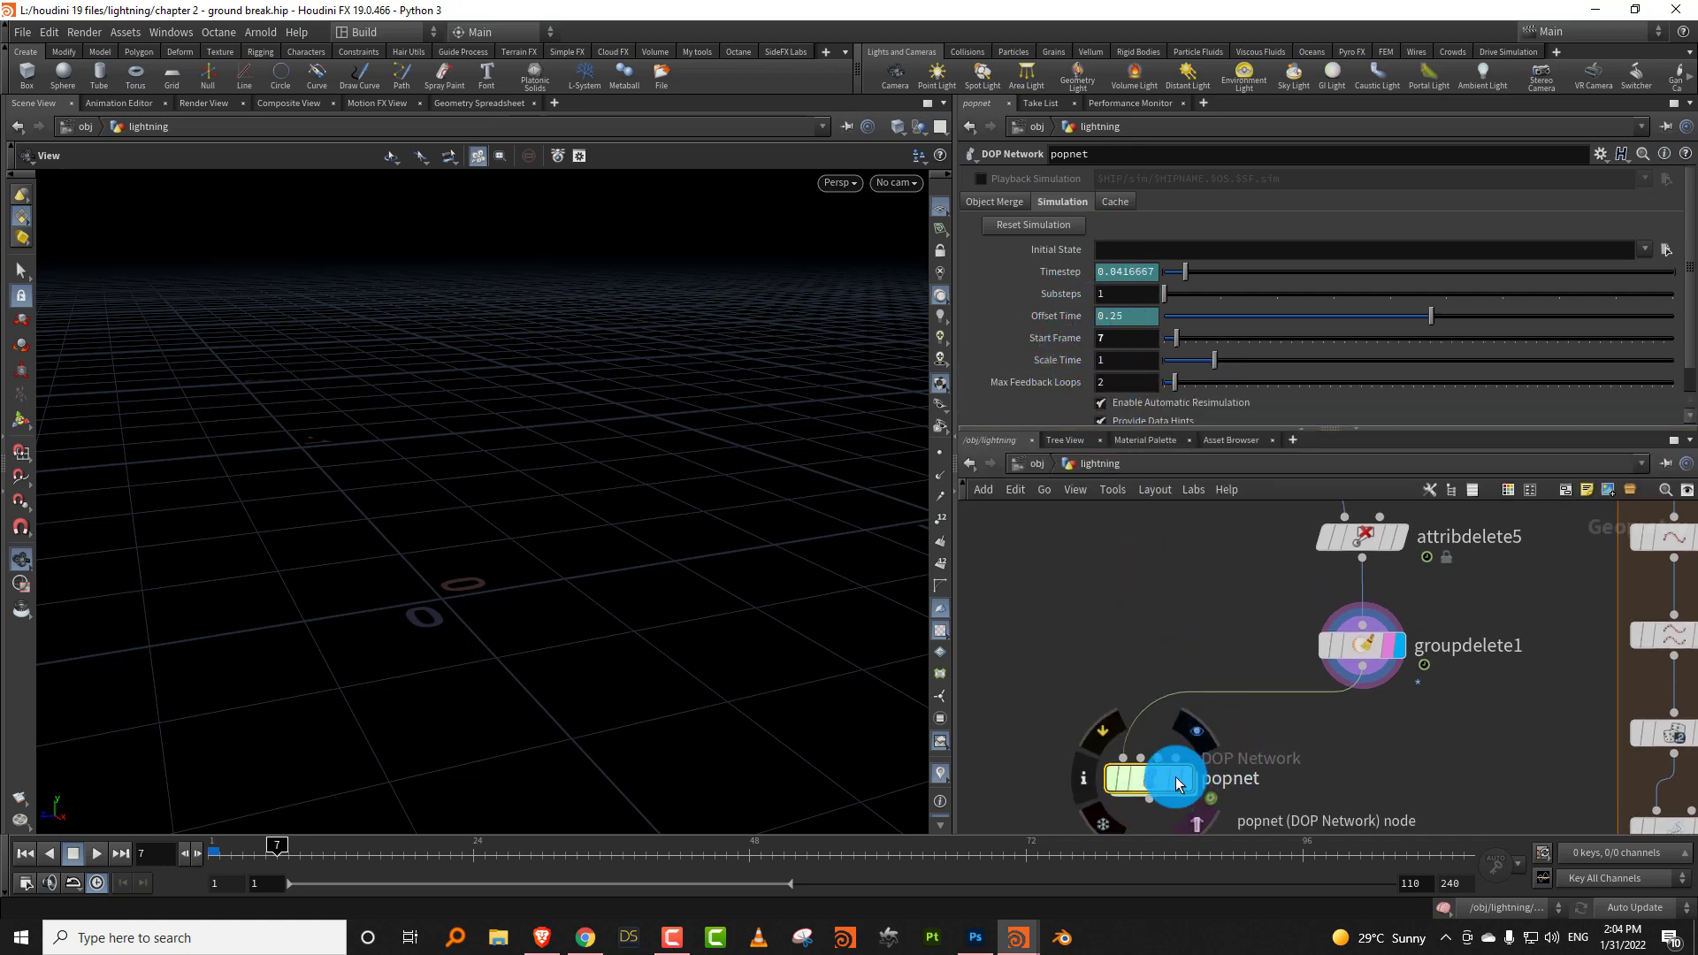
# Display popnet, and from inside its network play the simulation briefly and return to frame 1.
pyautogui.click(1184, 778)
pyautogui.doubleClick(1155, 784)
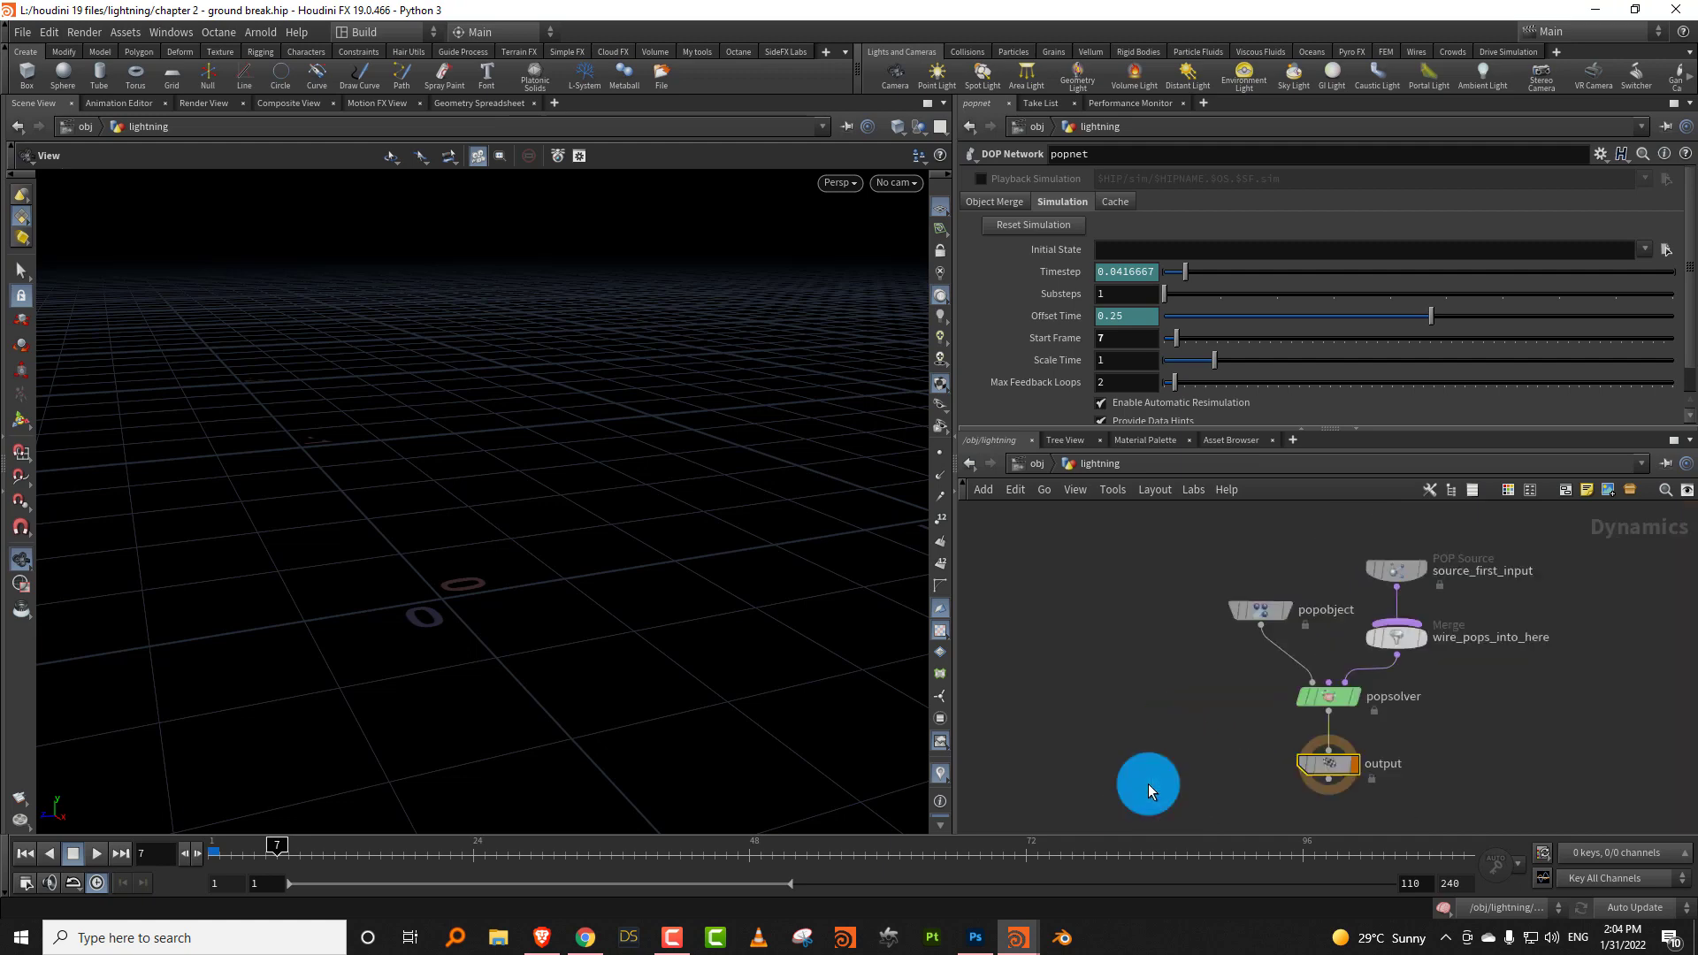
pyautogui.click(99, 858)
pyautogui.click(73, 853)
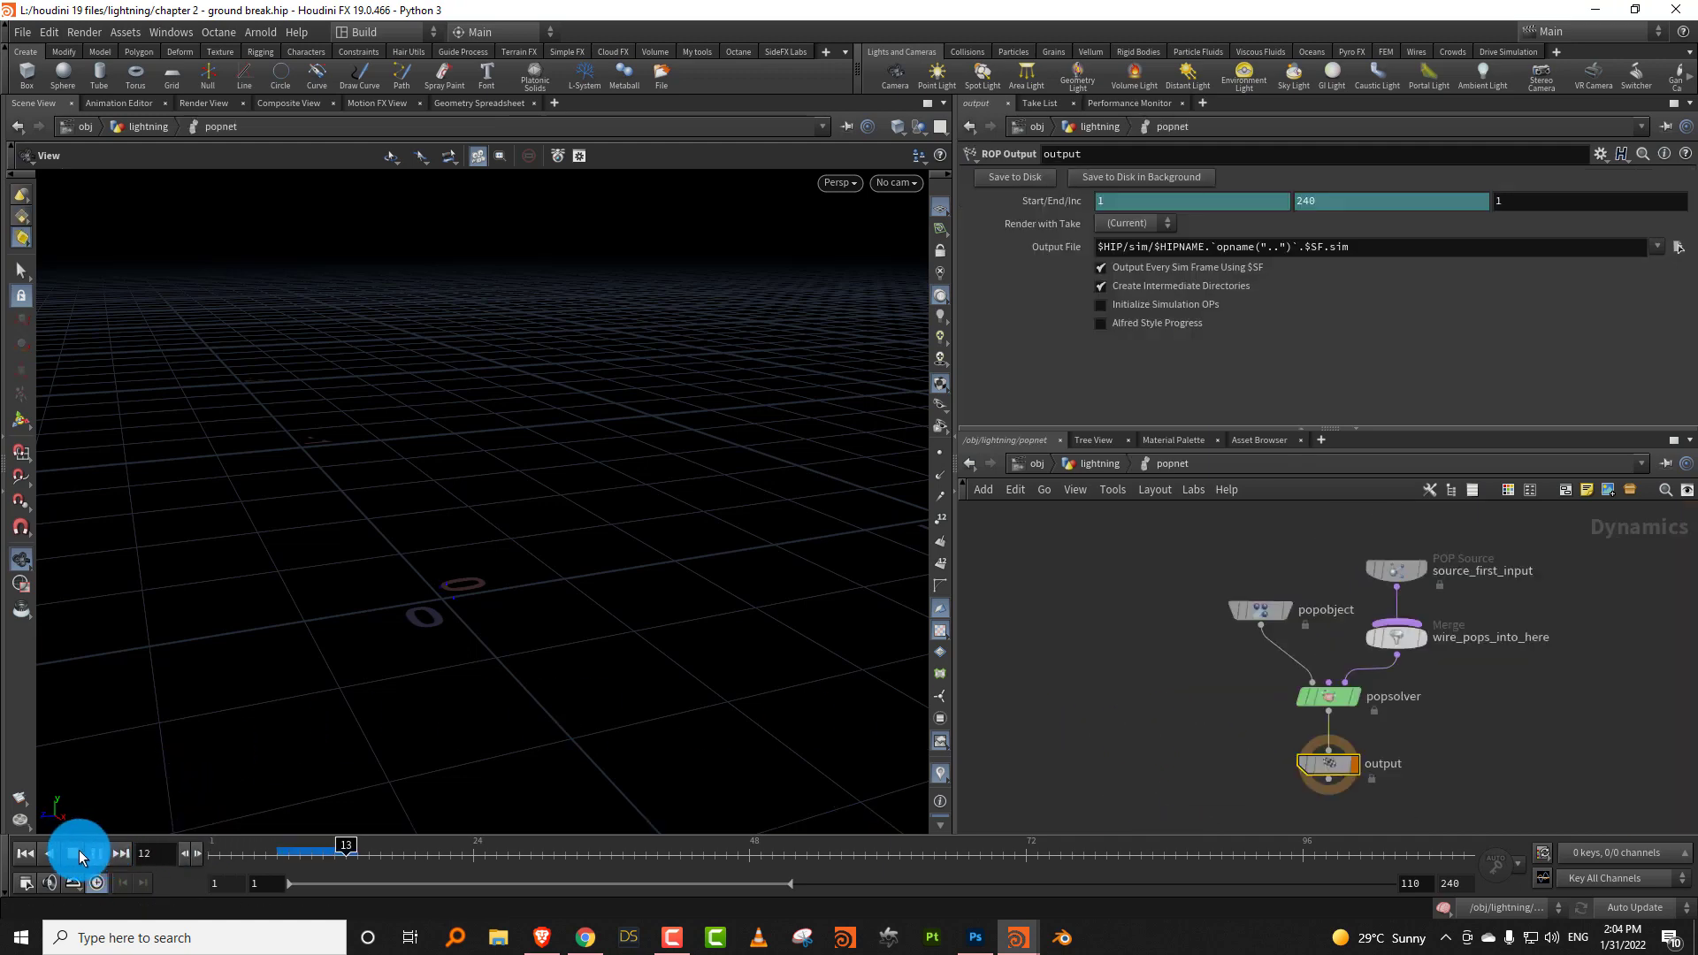
pyautogui.click(25, 852)
# Disable the Guide on source_first_input and set its Emission Type to Points.
pyautogui.moveTo(1351, 531); pyautogui.dragTo(1504, 630)
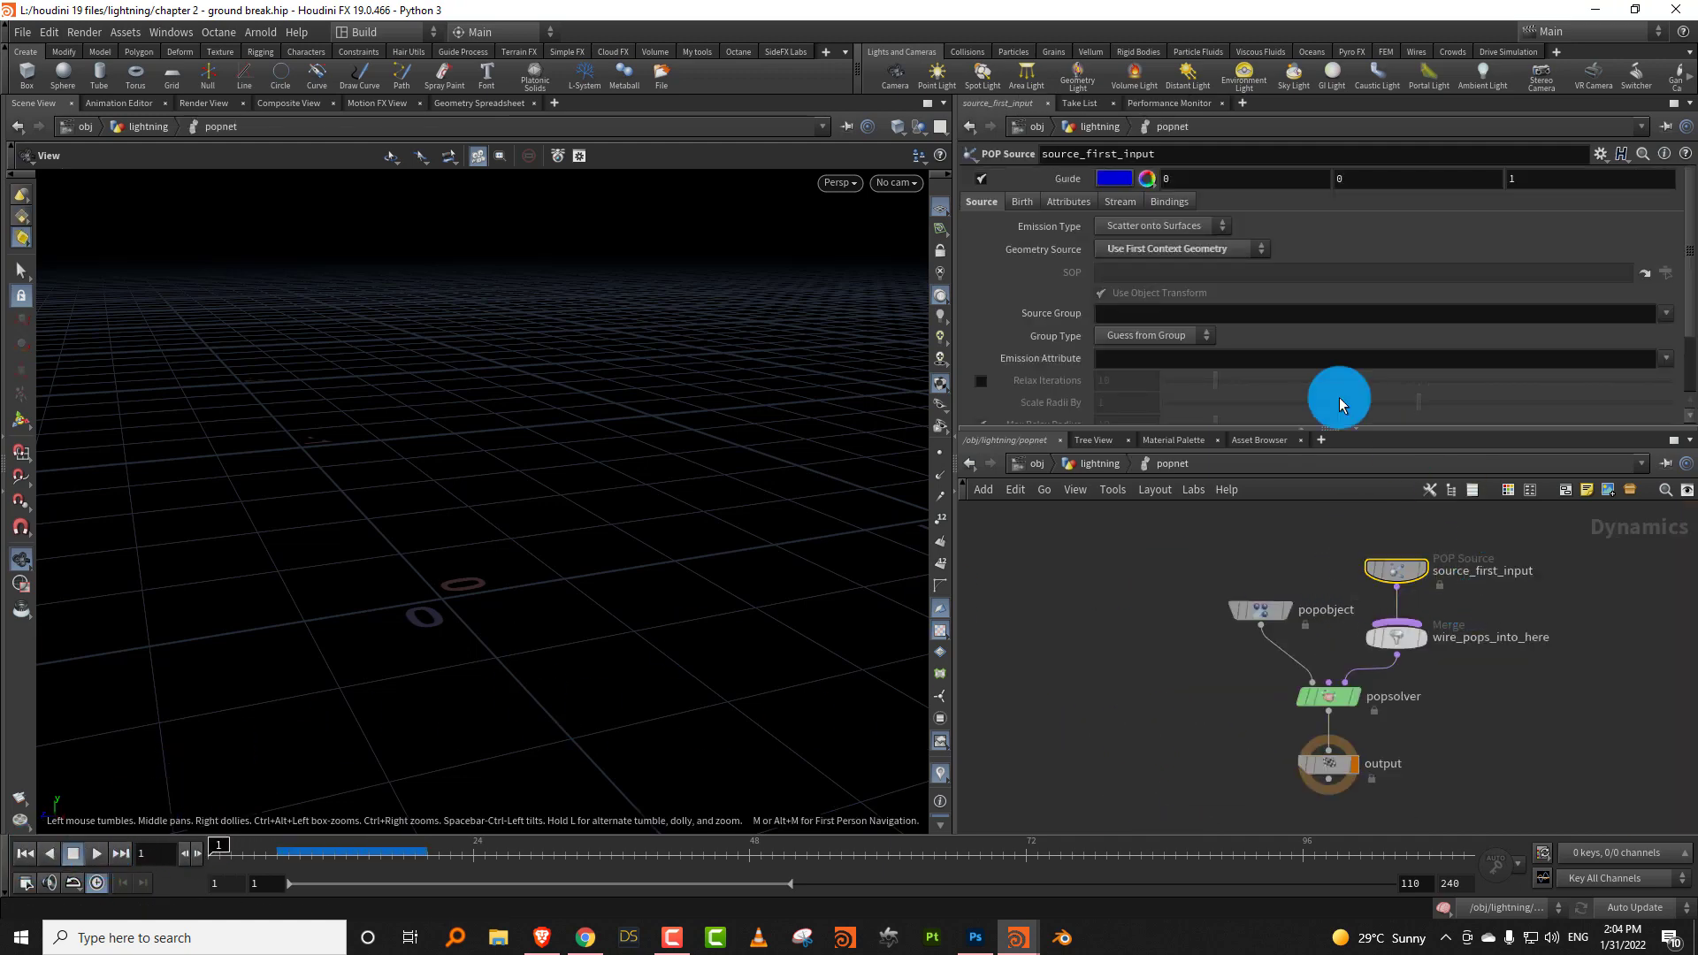
pyautogui.click(981, 179)
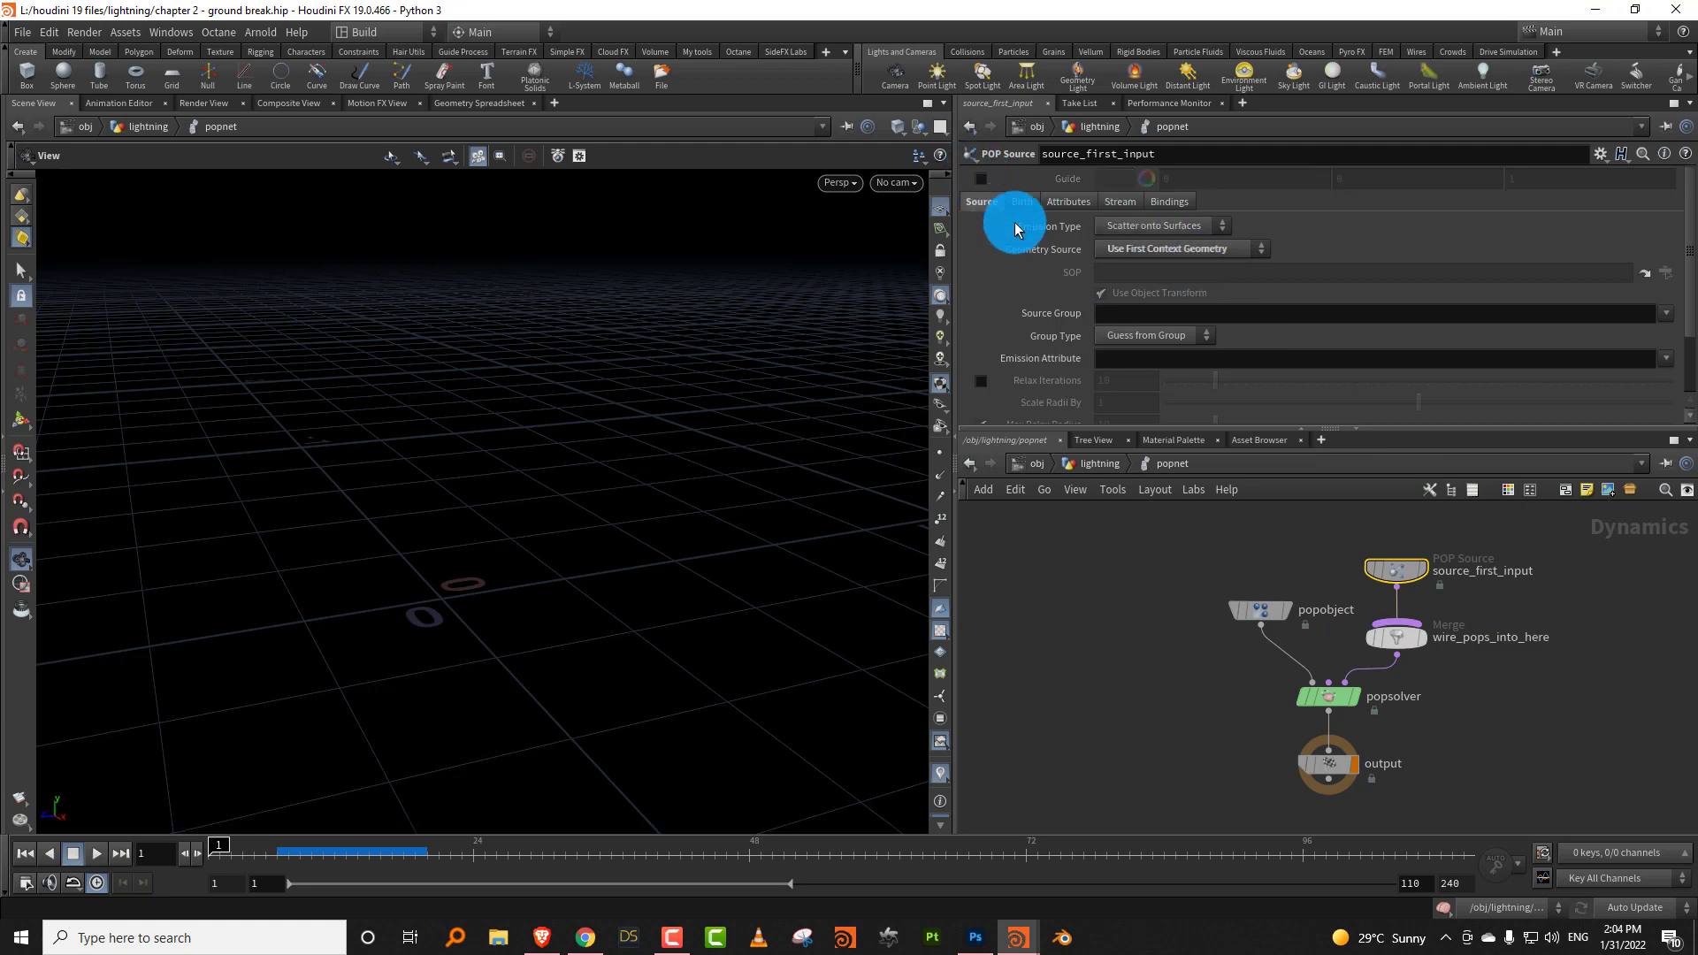
pyautogui.click(1158, 237)
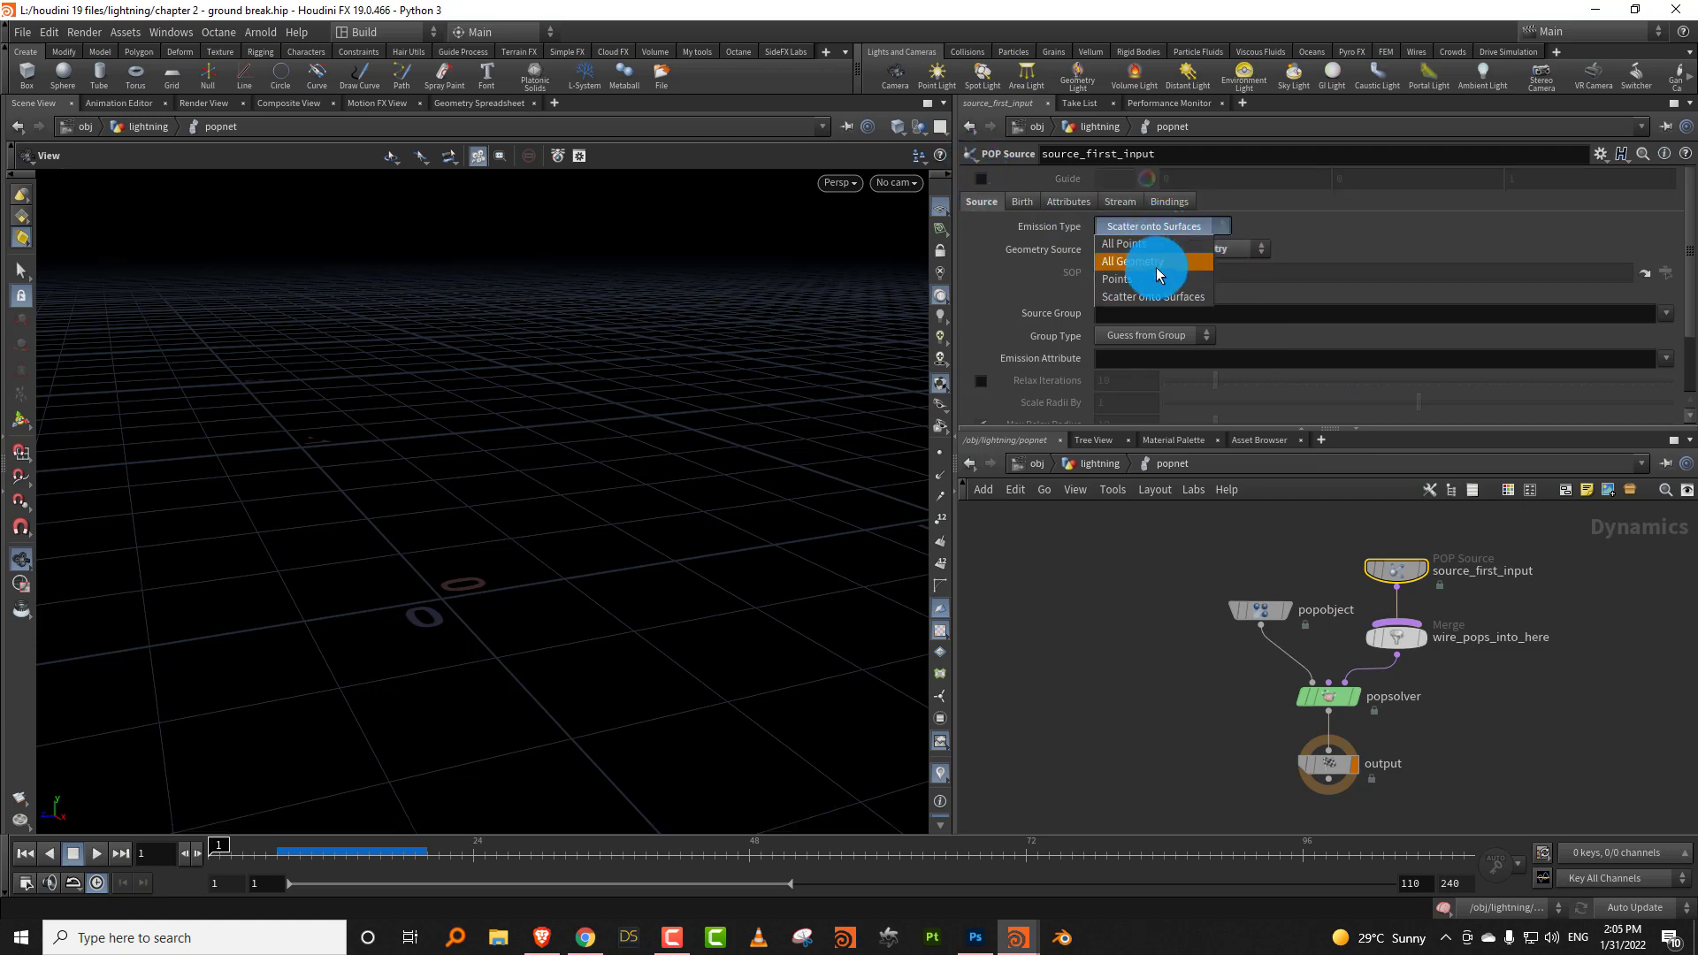
pyautogui.click(1146, 296)
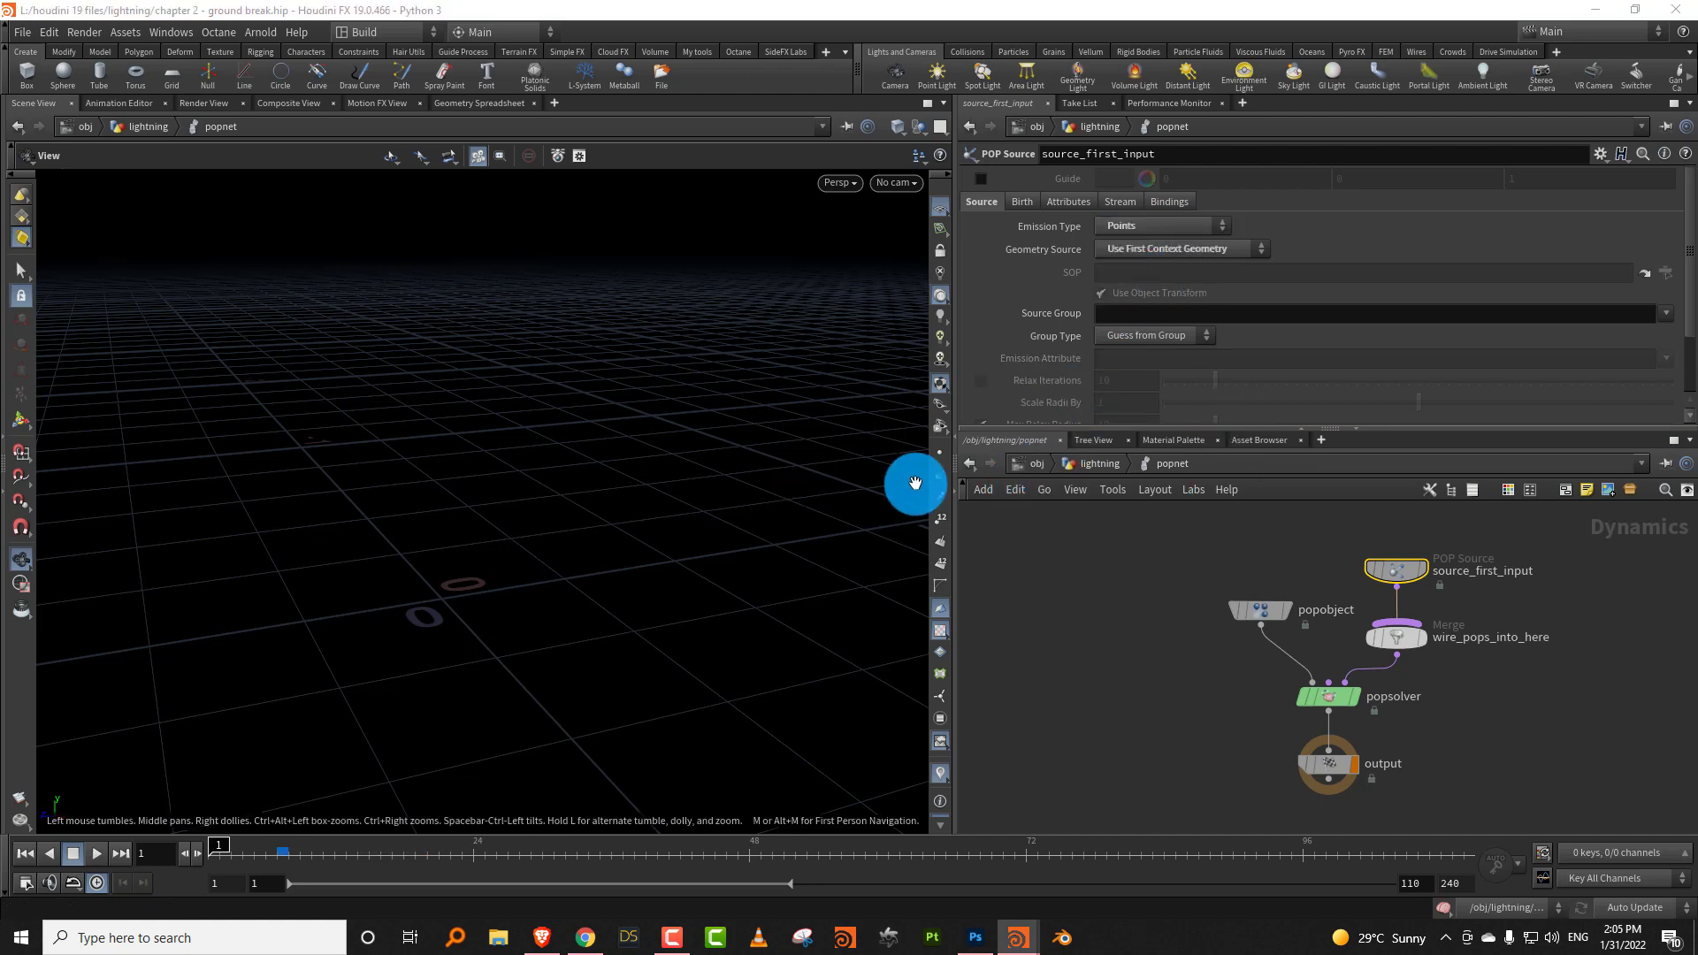
# Play the particle simulation to inspect how the points spread, and scrub back to frame 6.
pyautogui.click(94, 856)
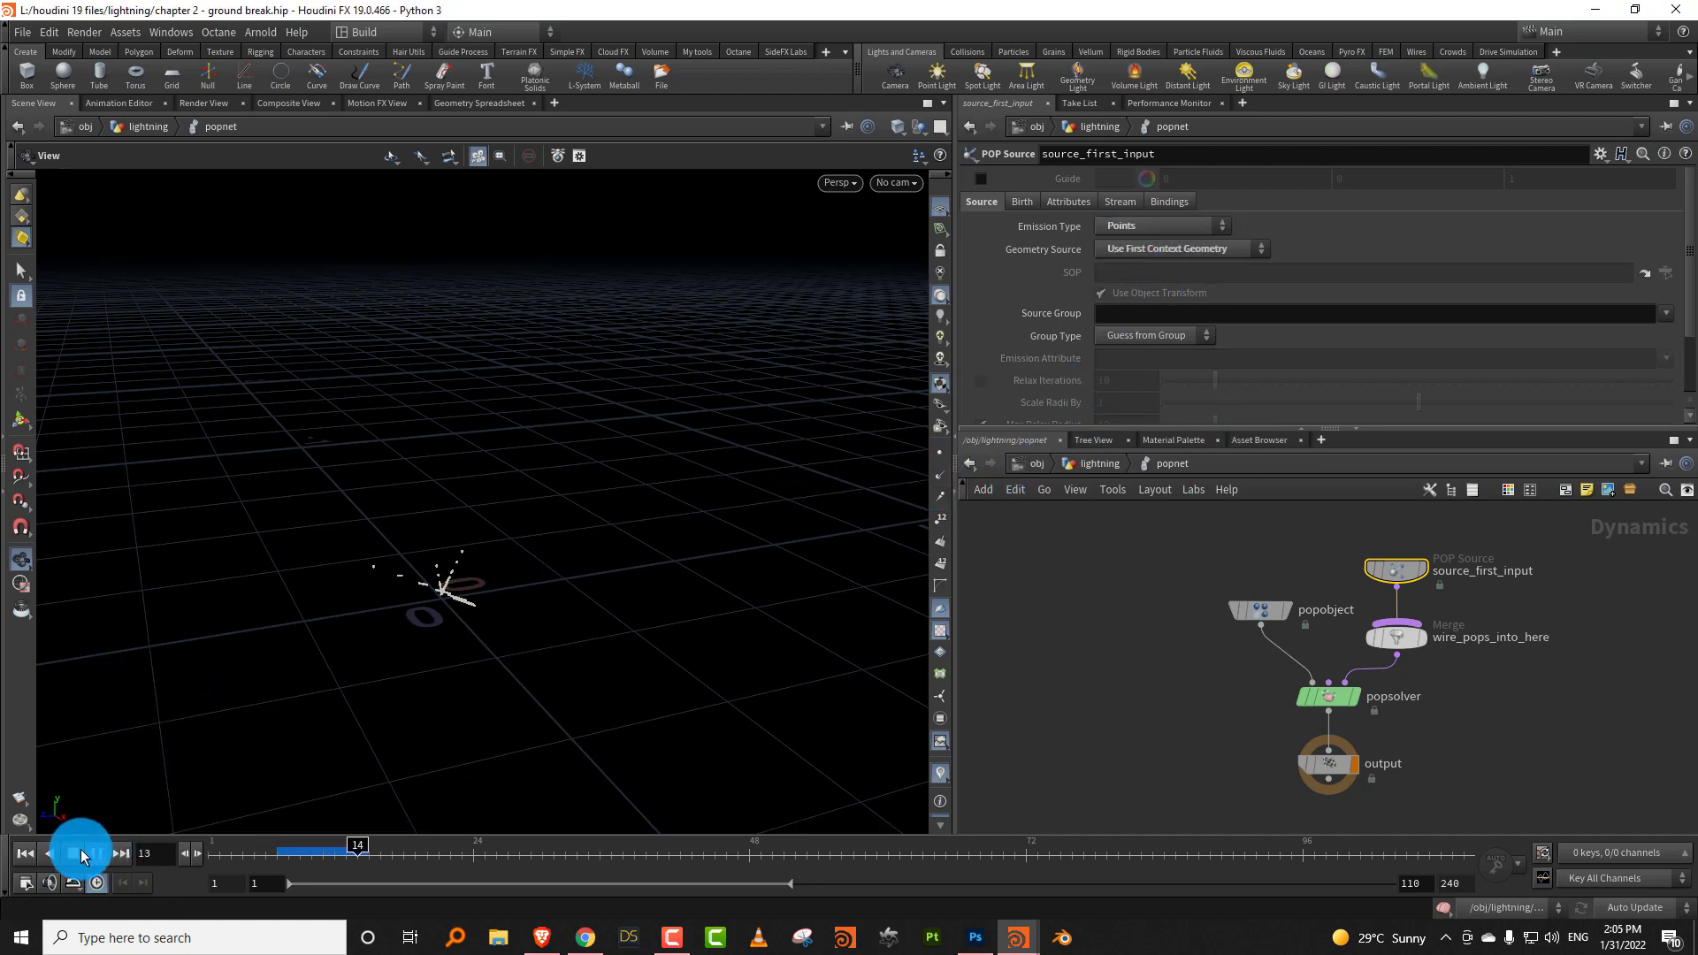
pyautogui.click(81, 856)
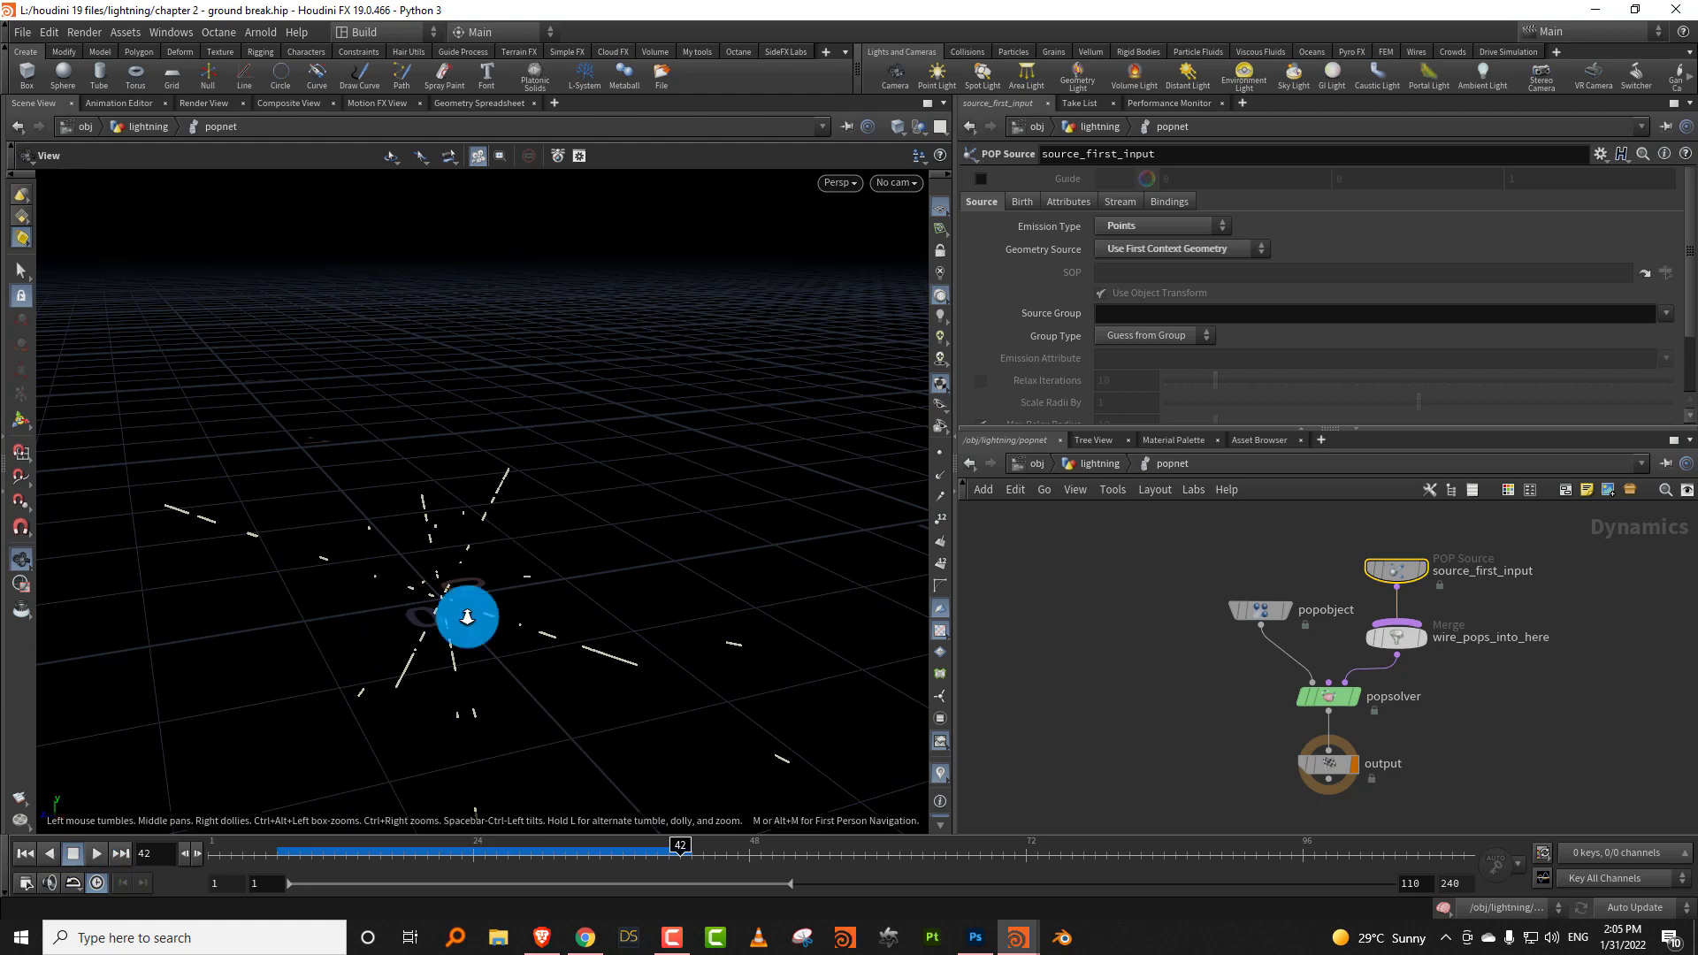
pyautogui.moveTo(468, 617)
pyautogui.mouseDown()
pyautogui.moveTo(484, 563)
pyautogui.moveTo(485, 635)
pyautogui.mouseUp()
pyautogui.moveTo(308, 858); pyautogui.dragTo(265, 857)
# Move the output node further below popsolver and add a Ground Plane node beside popobject.
pyautogui.moveTo(1445, 708); pyautogui.dragTo(1394, 649, button='middle')
pyautogui.moveTo(1276, 707); pyautogui.dragTo(1230, 794)
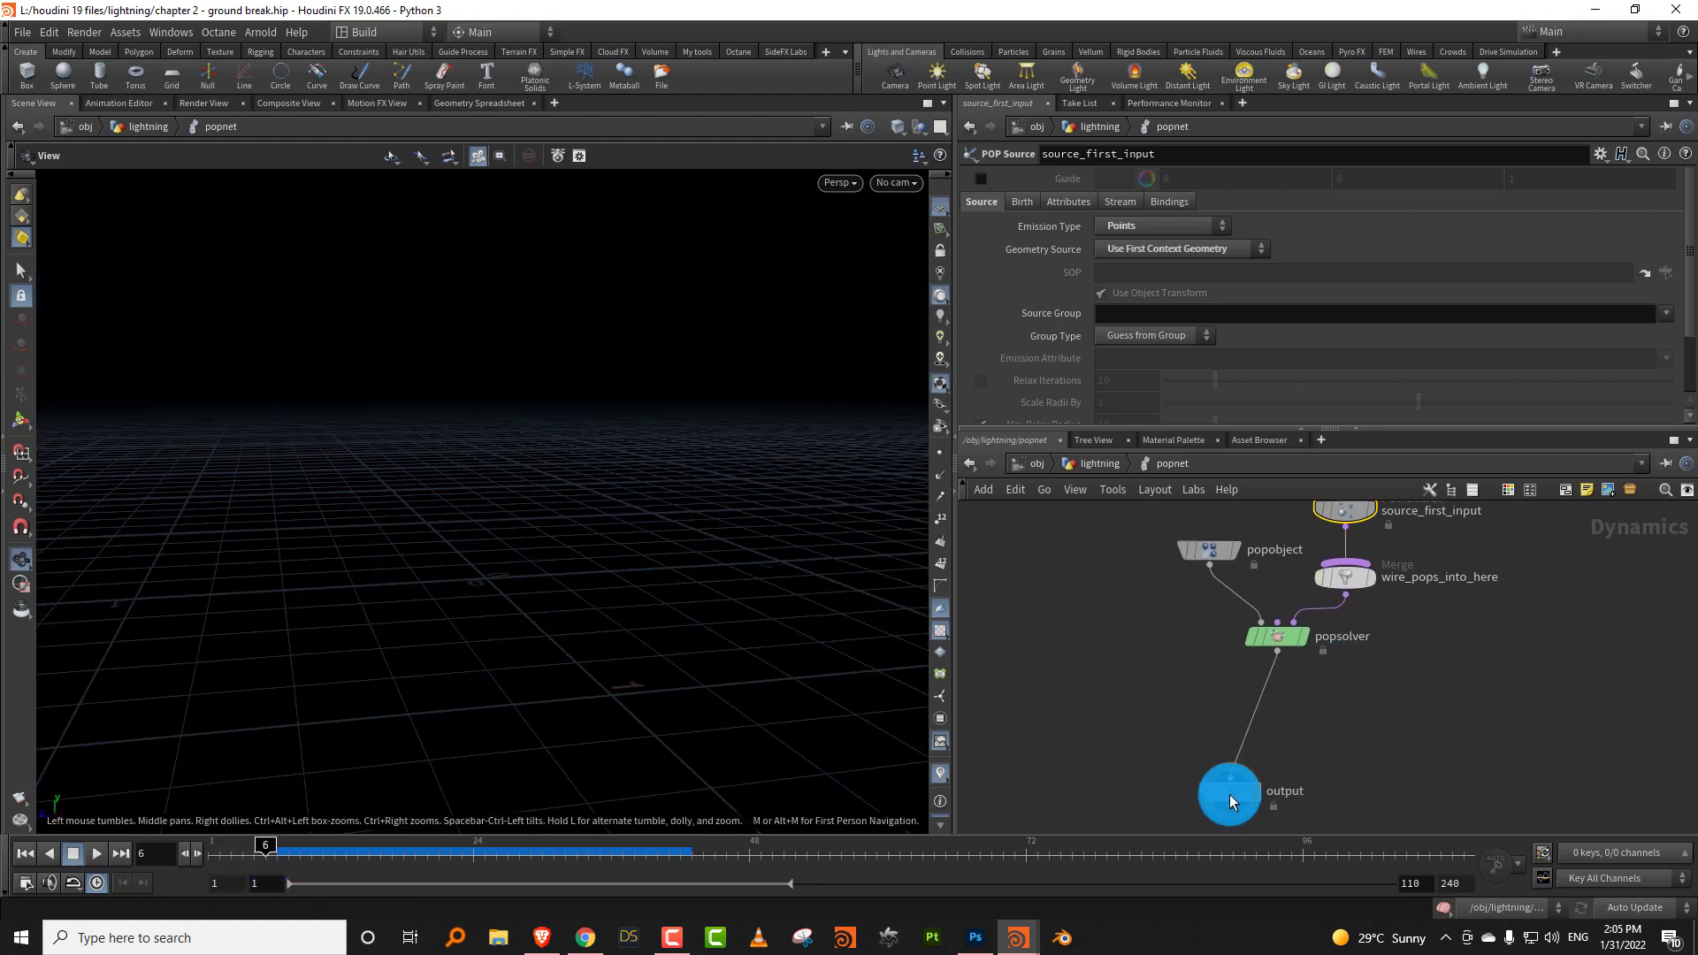
pyautogui.press('Tab')
pyautogui.write('stat')
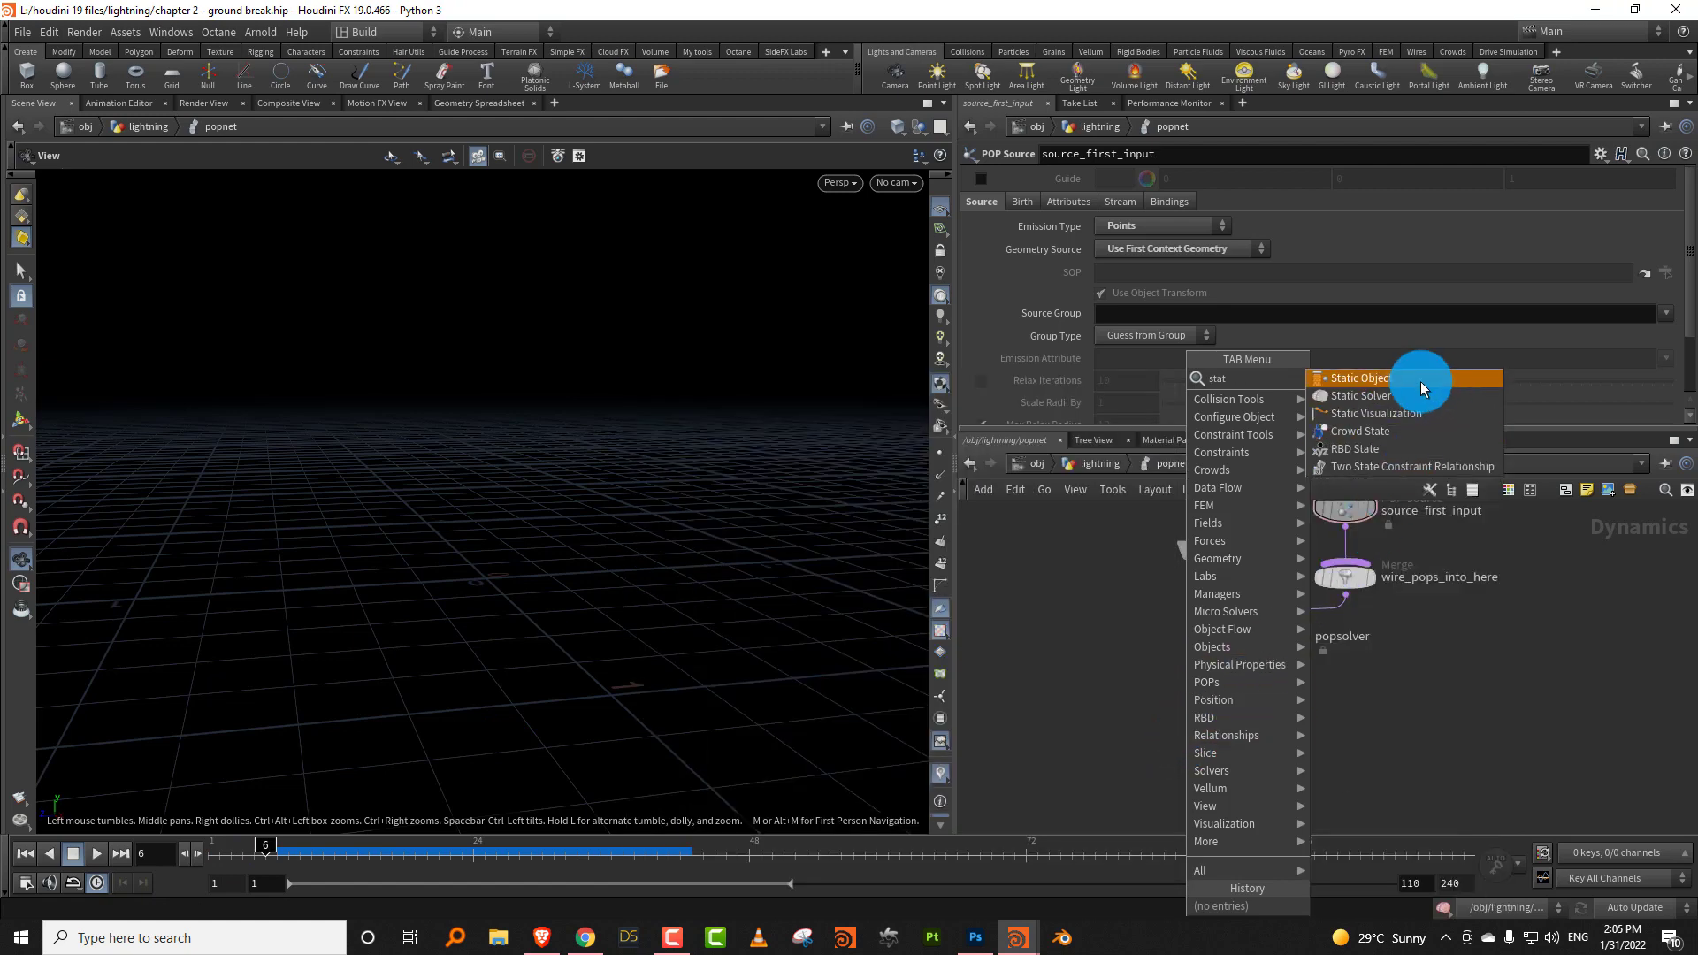
pyautogui.click(1130, 639)
pyautogui.press('Tab')
pyautogui.write('grou')
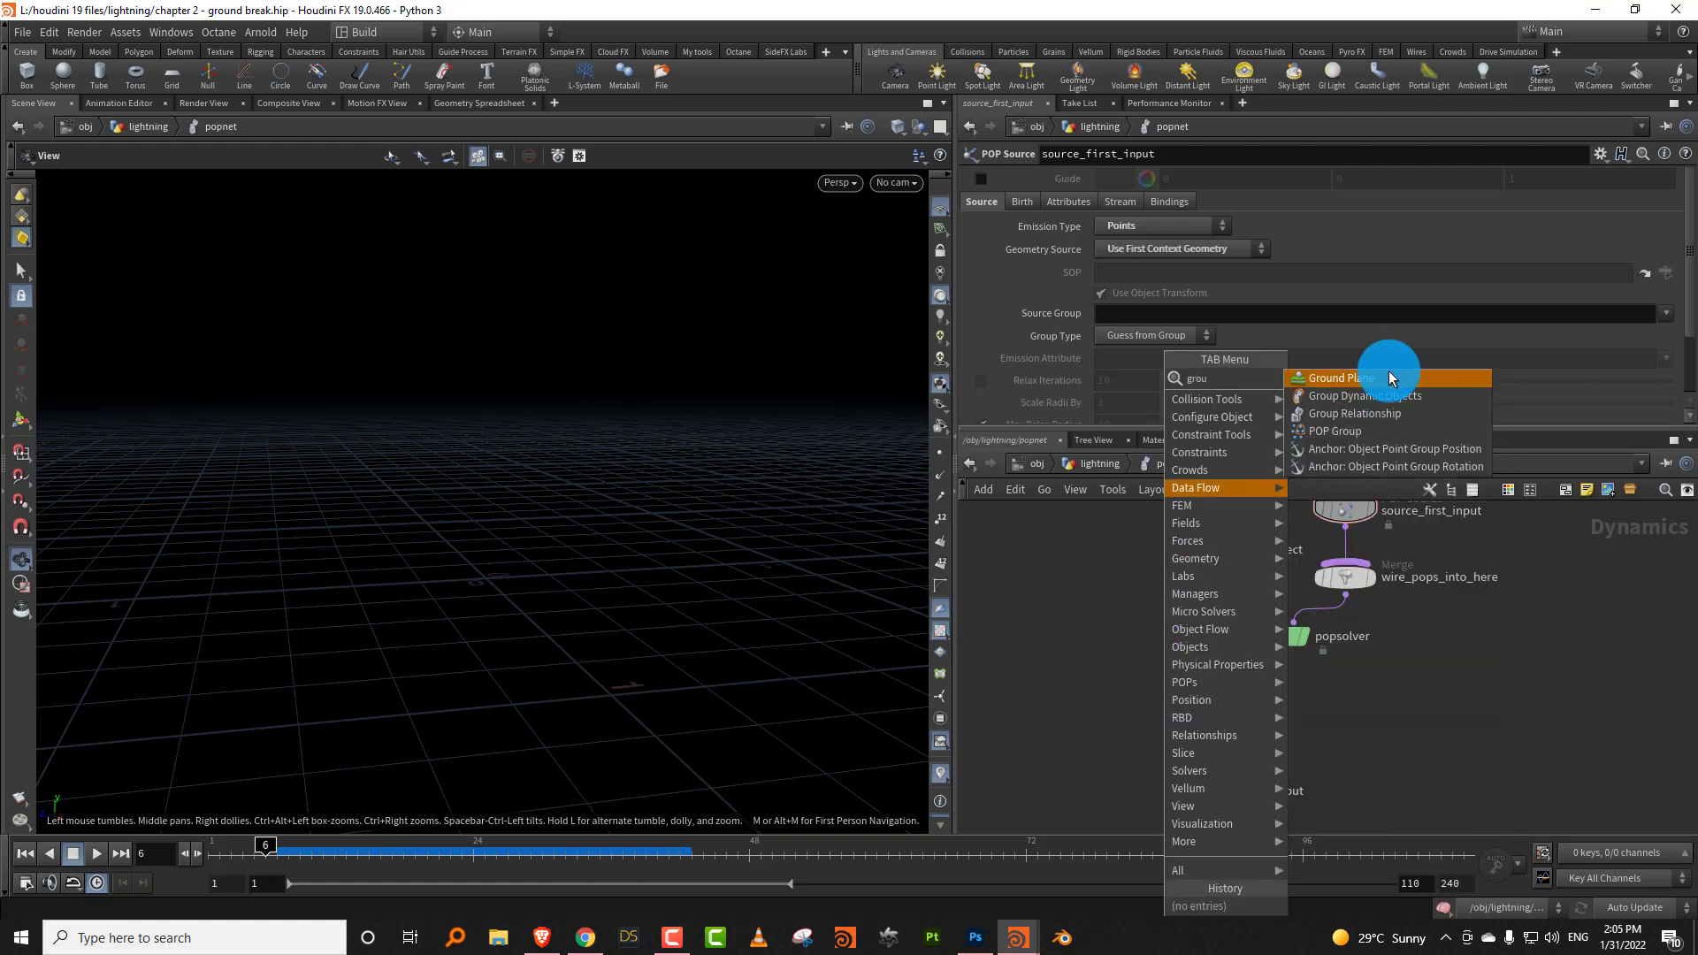
pyautogui.click(1389, 378)
pyautogui.click(1118, 571)
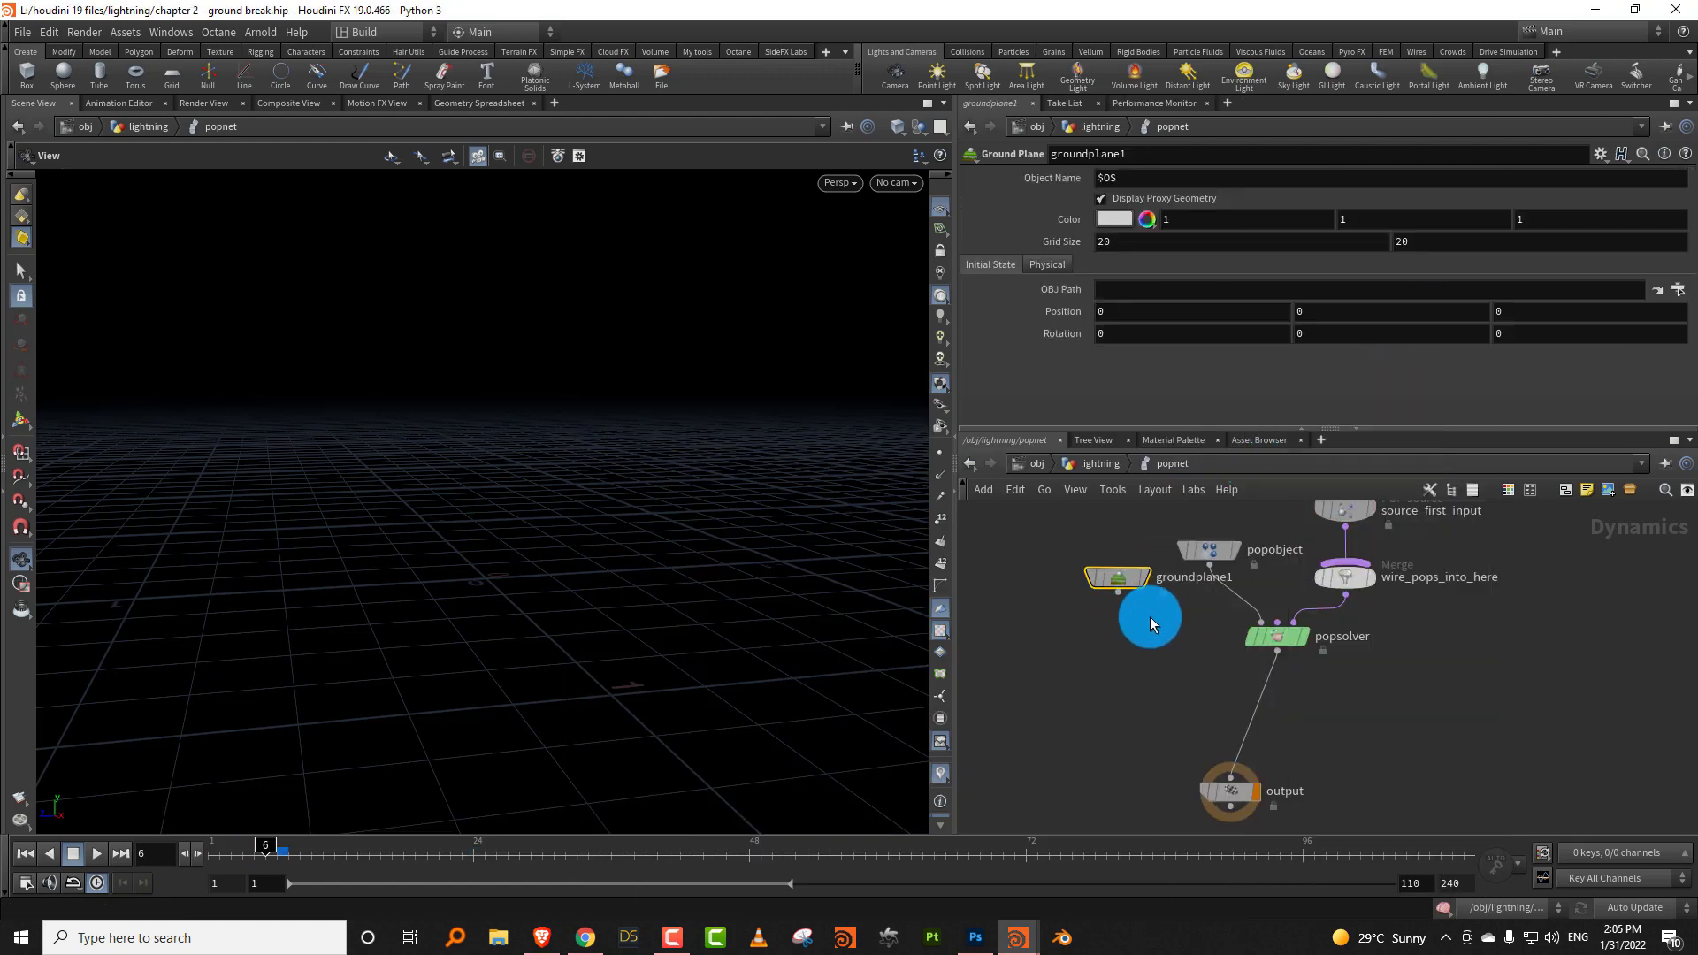
# Add a Merge node that combines groundplane1 with popsolver and feeds output.
pyautogui.press('Tab')
pyautogui.write('me')
pyautogui.click(1371, 379)
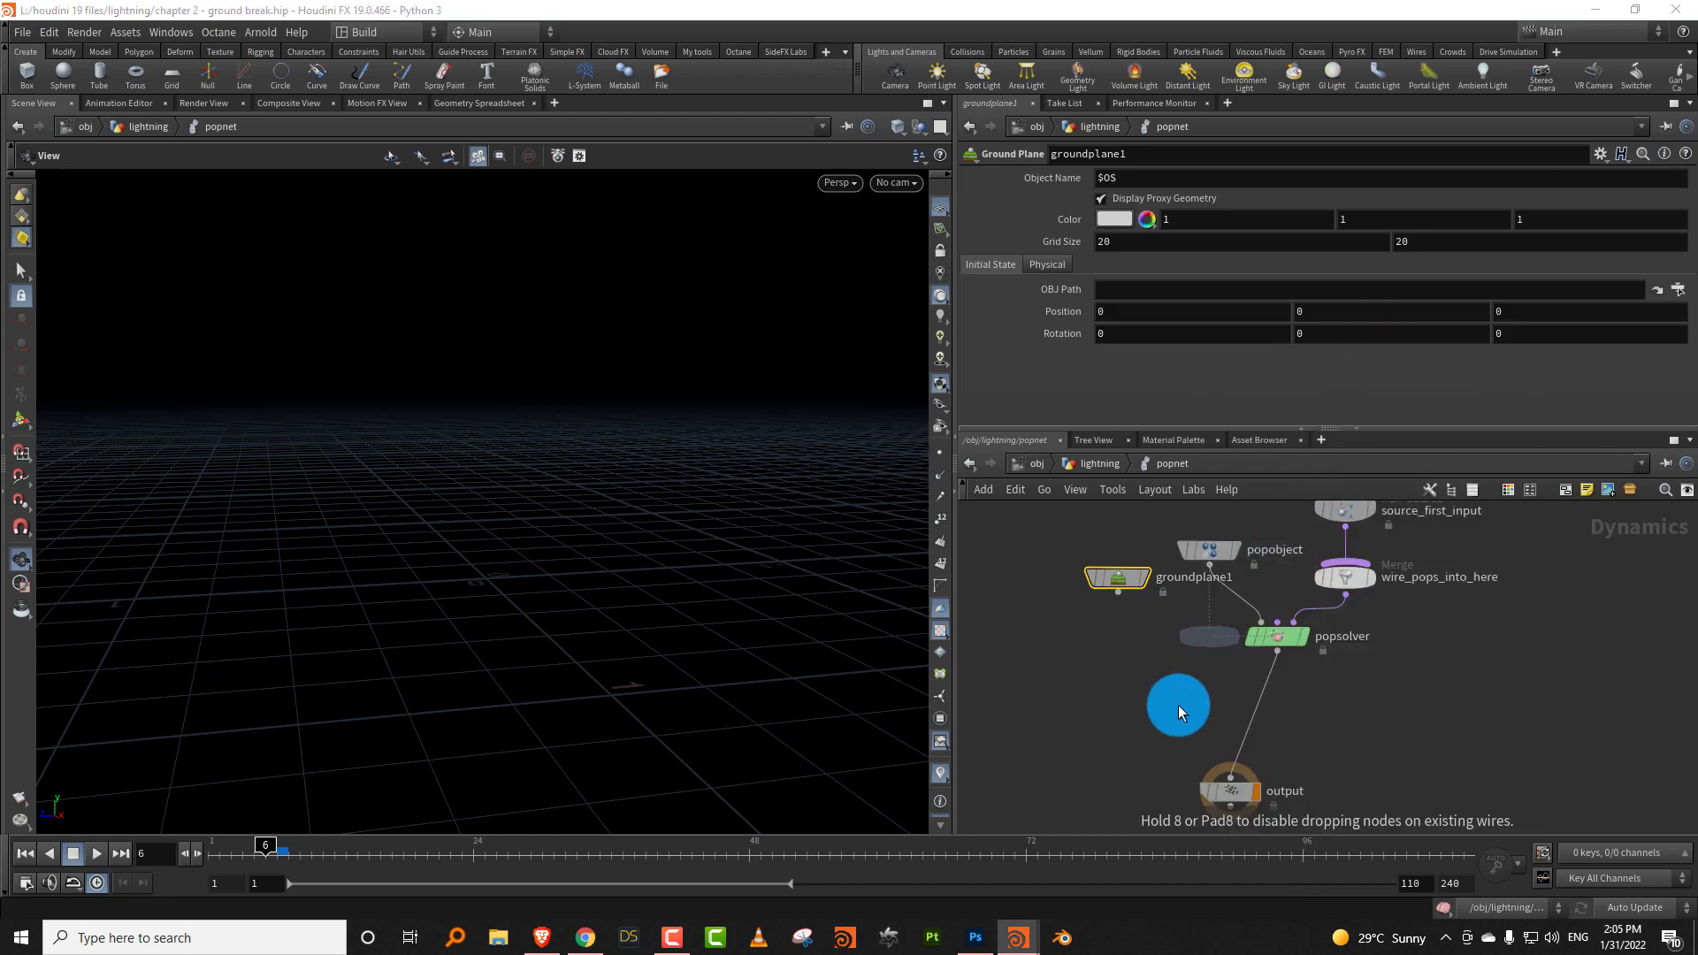
pyautogui.click(1179, 708)
pyautogui.moveTo(1120, 593); pyautogui.dragTo(1167, 692)
pyautogui.click(1235, 819)
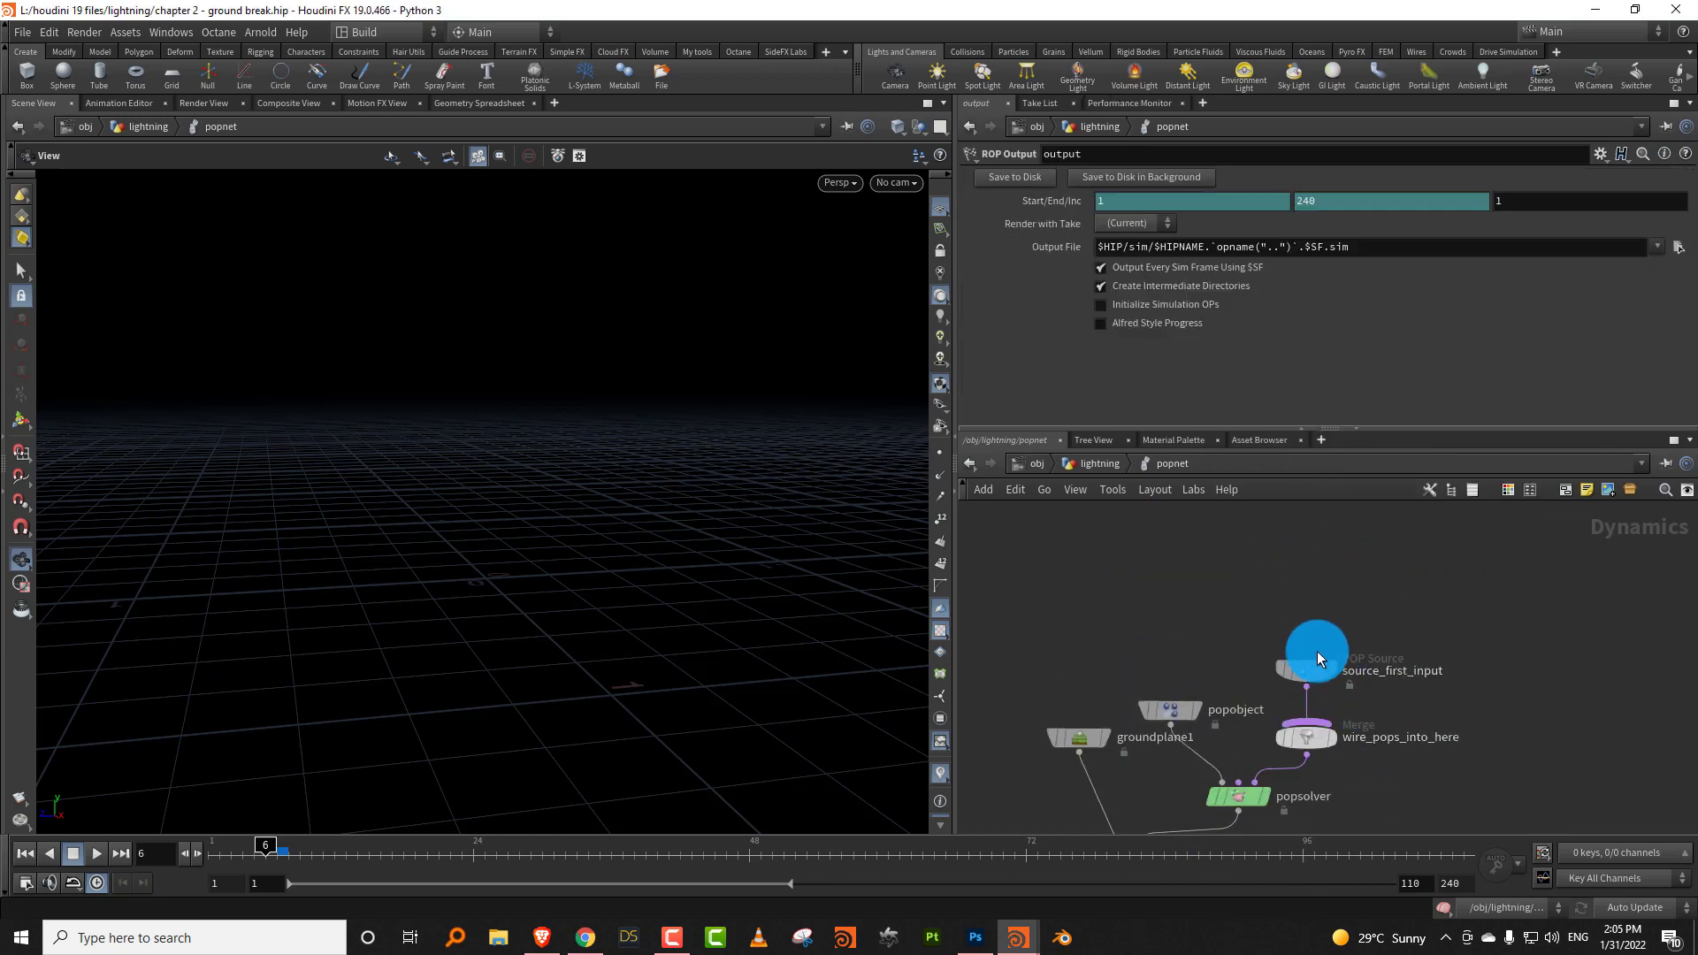
# Move source_first_input higher and set its Initial Velocity to Add to inherited velocity with a Variance of 0.6 on all axes.
pyautogui.click(1304, 547)
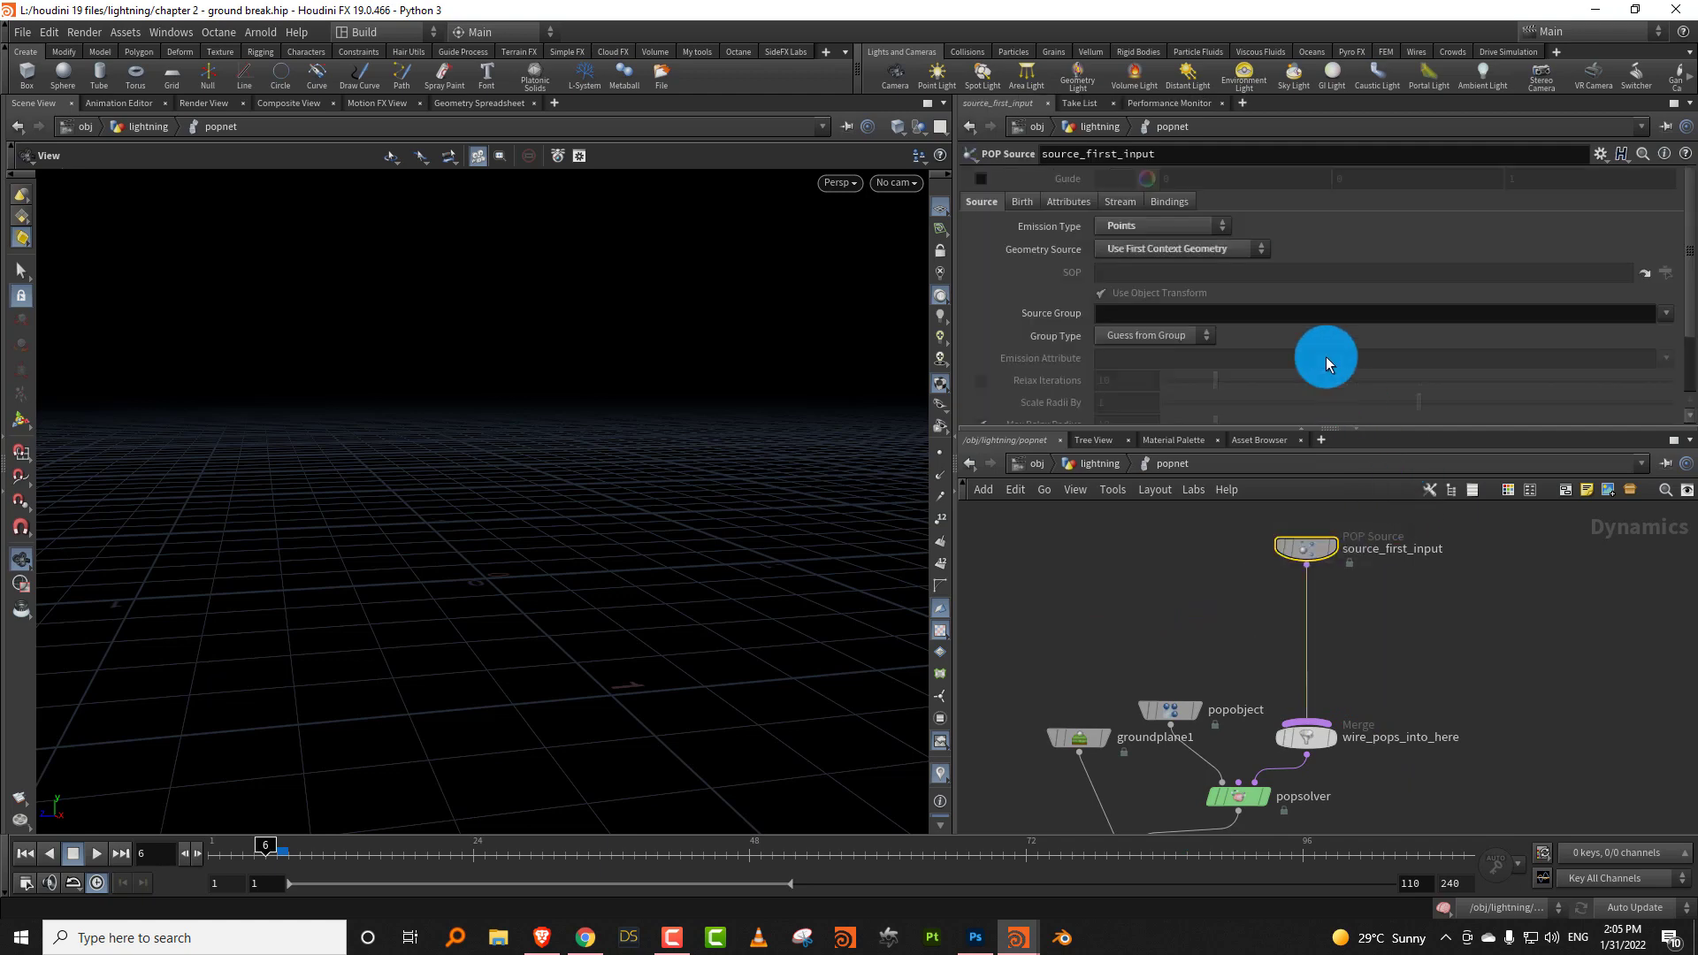
pyautogui.click(1067, 202)
pyautogui.click(1163, 271)
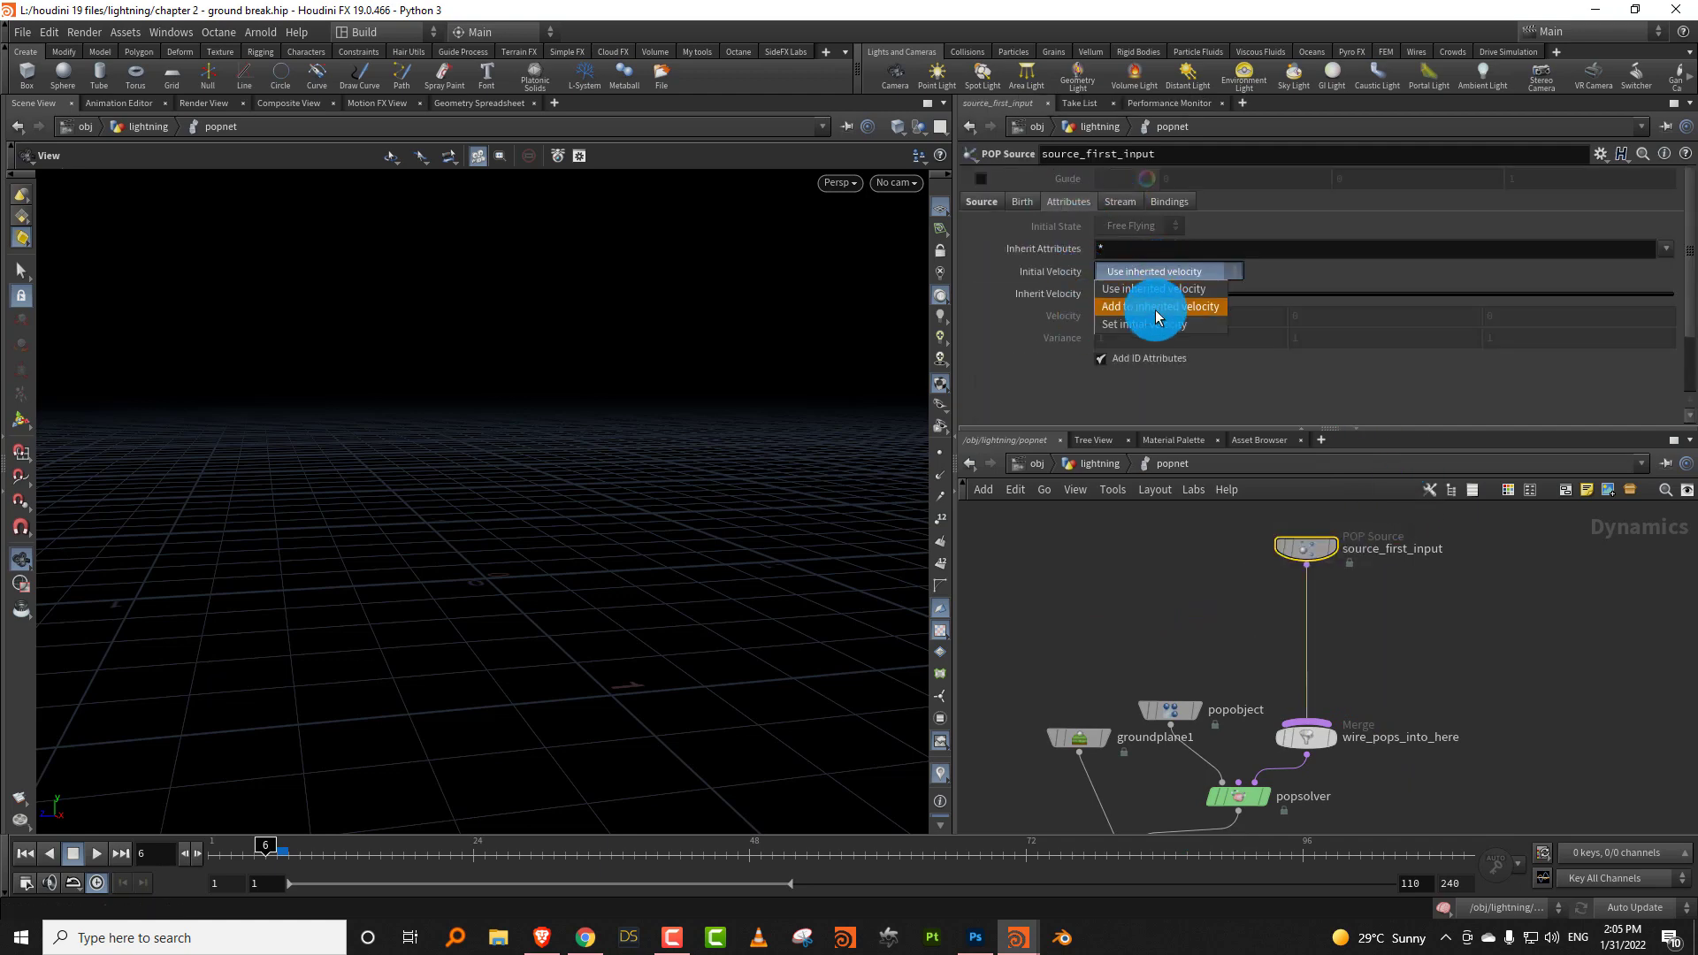
pyautogui.click(1155, 309)
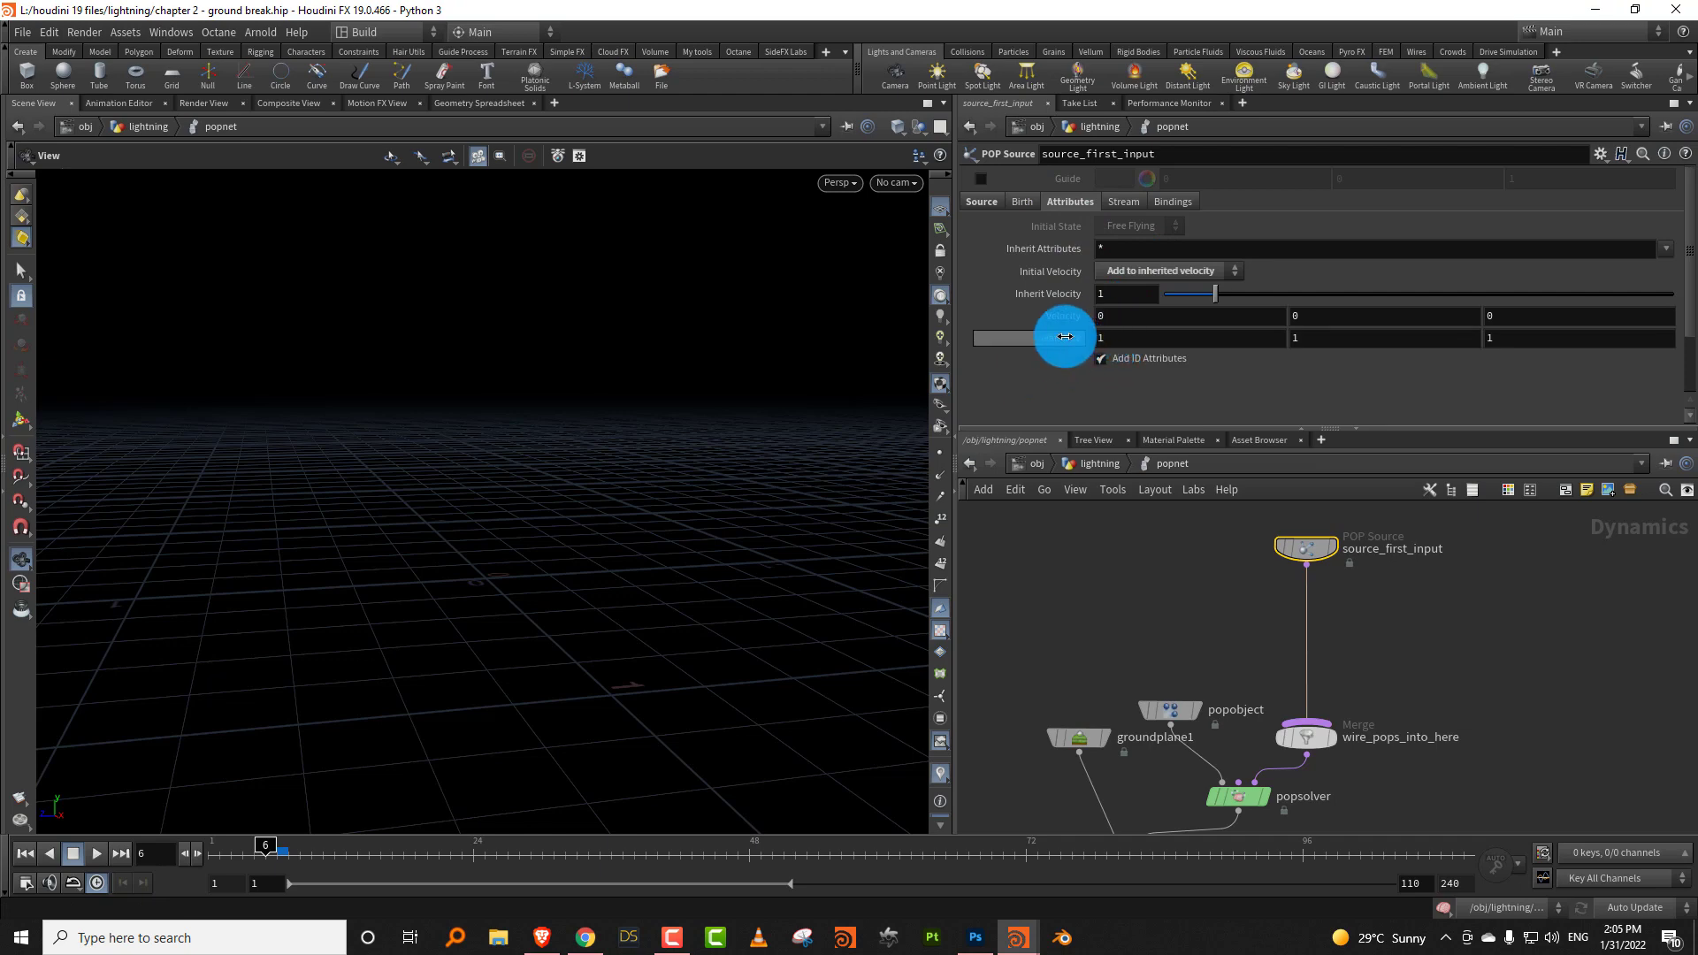
pyautogui.moveTo(1014, 348); pyautogui.dragTo(1087, 347, button='middle')
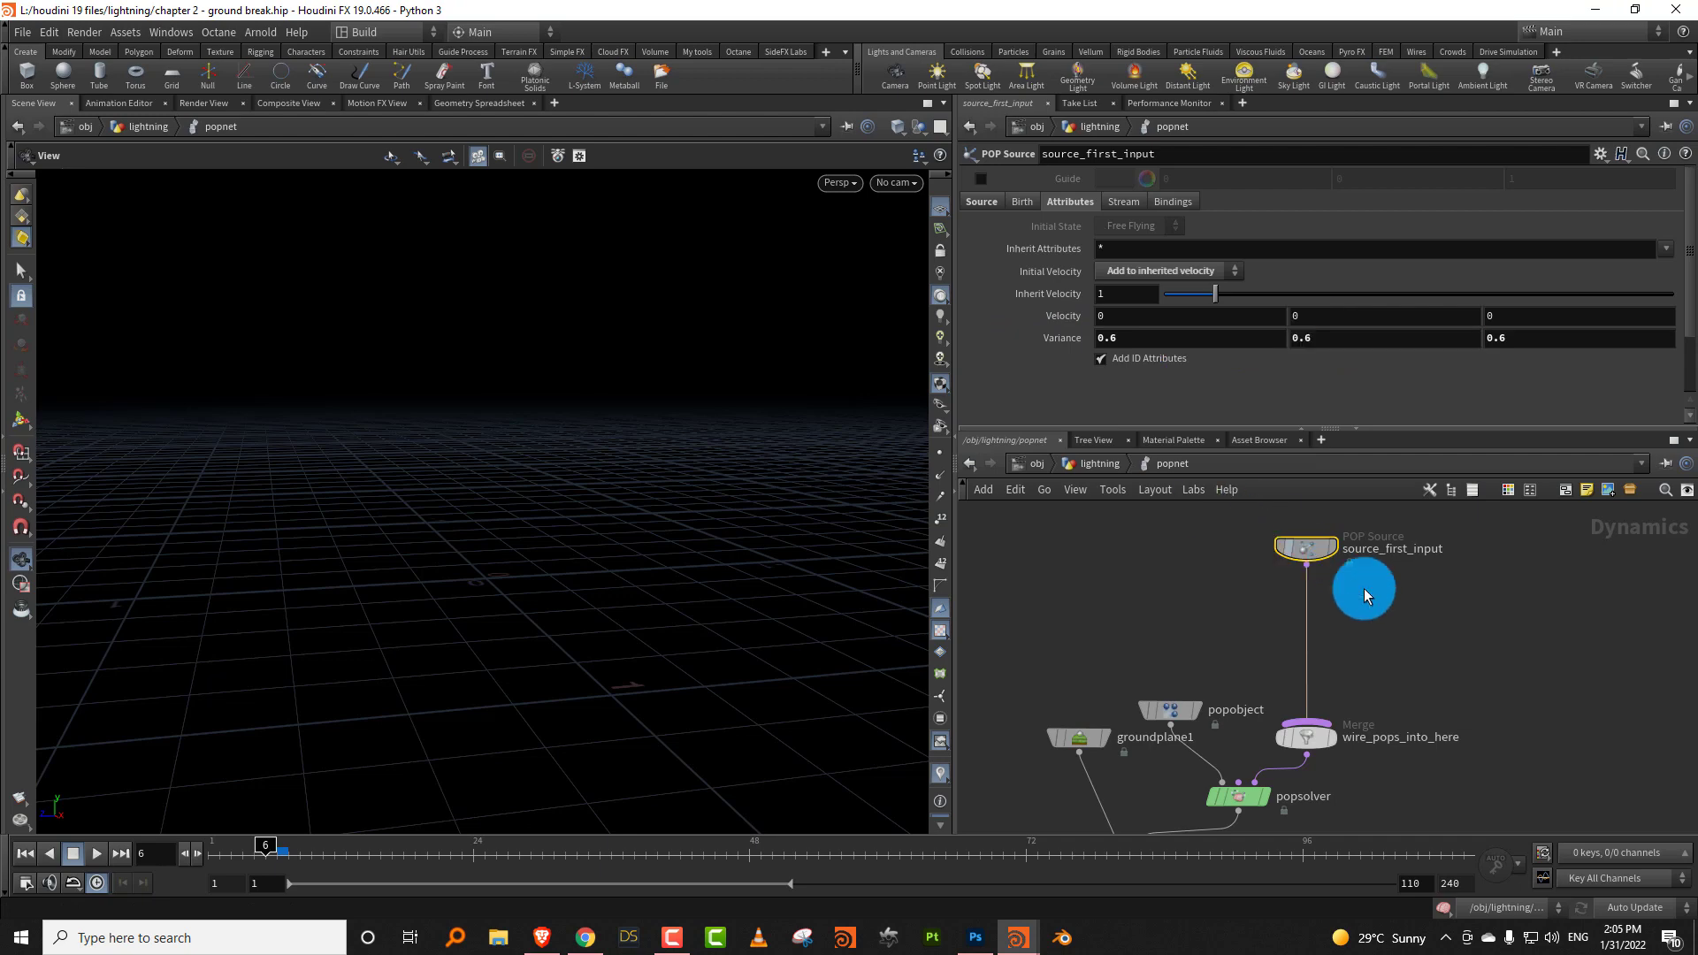
# Insert a POP Force node between source_first_input and wire_pops_into_here with its Force set to 0, -3, 0.
pyautogui.click(1370, 683)
pyautogui.press('Tab')
pyautogui.write('popfor')
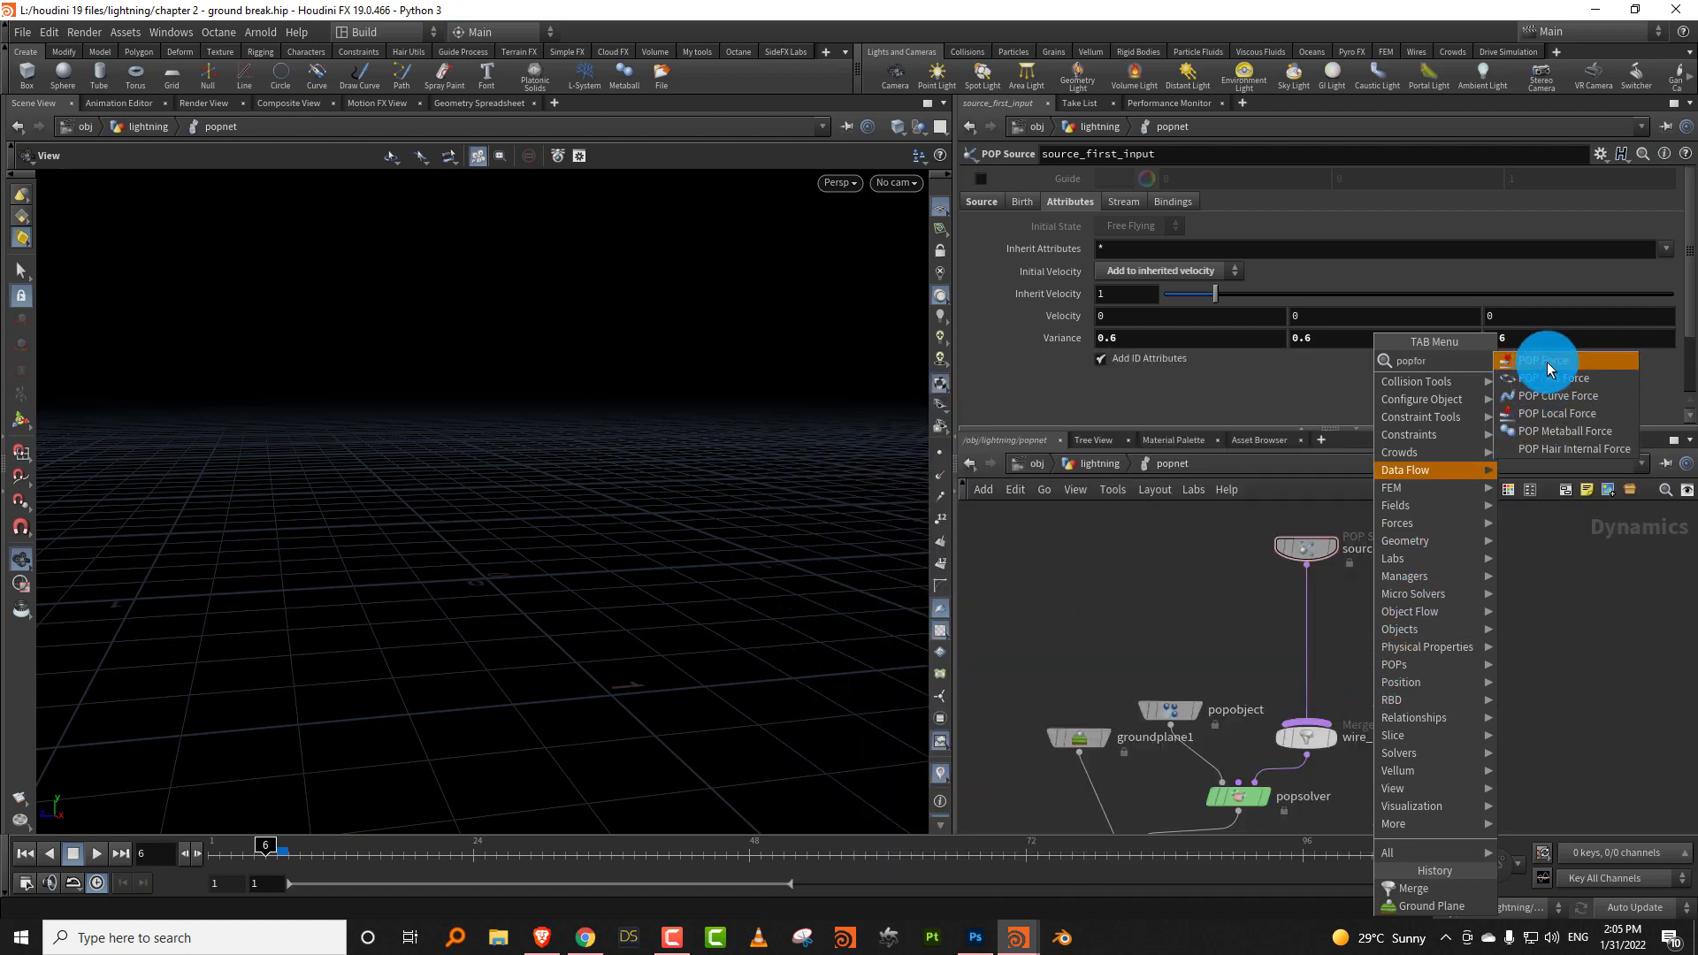
pyautogui.click(1549, 361)
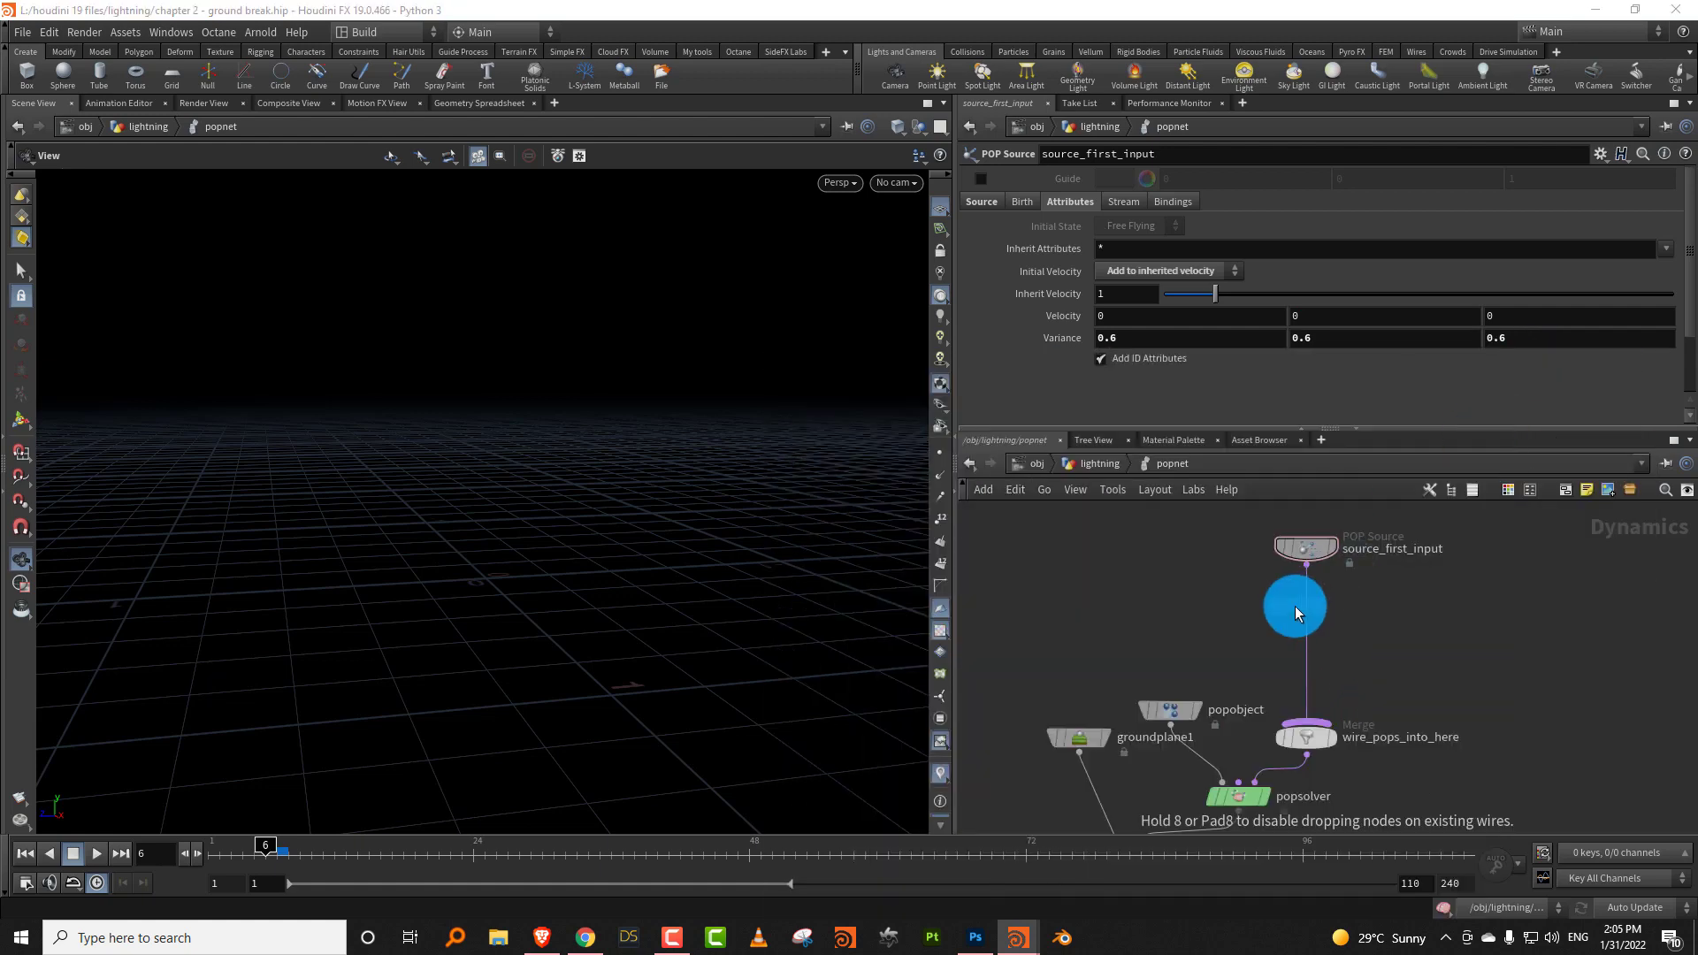
pyautogui.click(1307, 605)
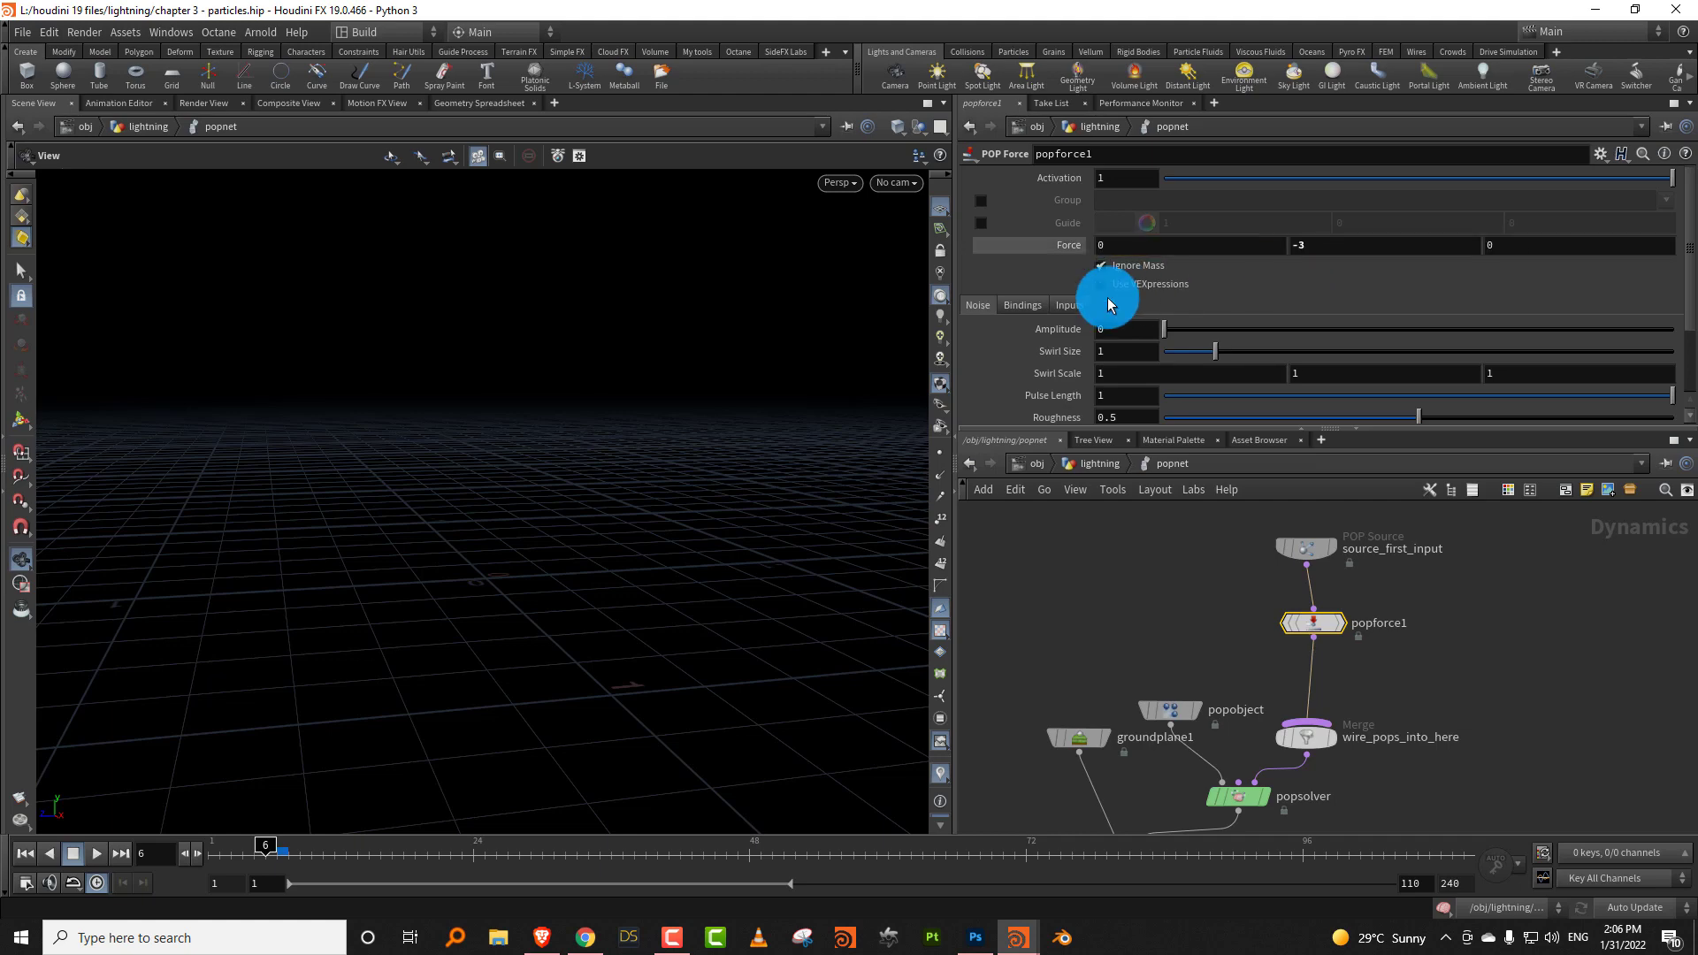
# Play the simulation to check the particles against the ground plane and return to frame 1.
pyautogui.moveTo(1151, 633); pyautogui.dragTo(1149, 474, button='middle')
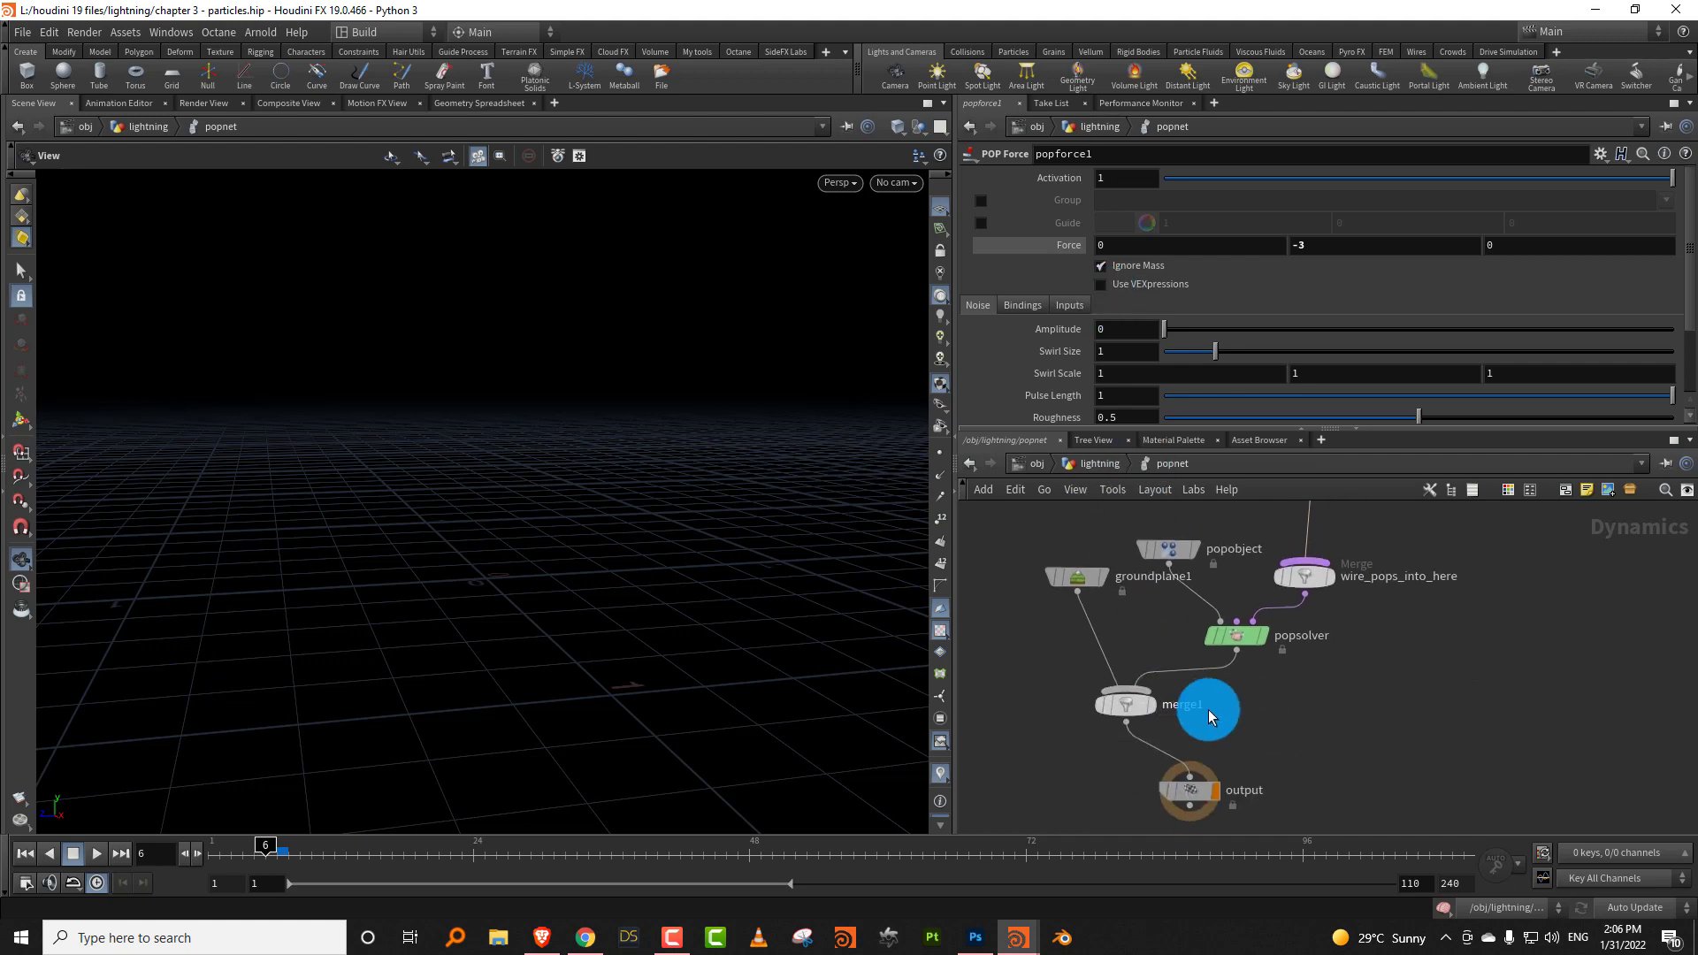
pyautogui.click(96, 853)
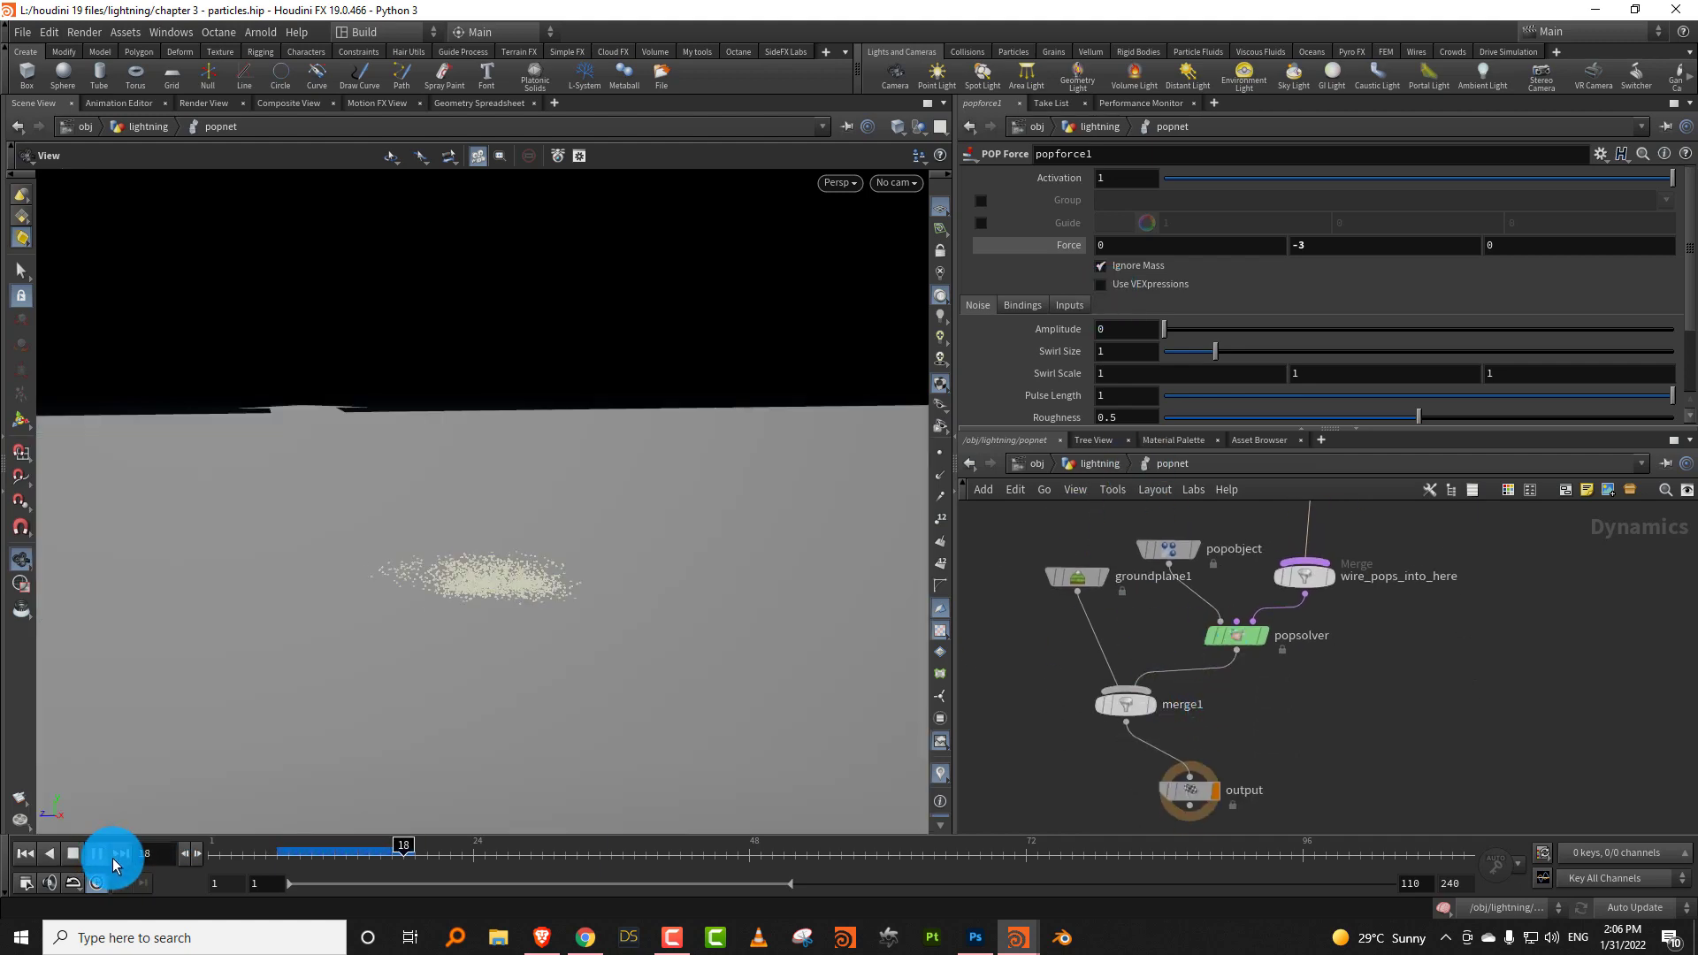
pyautogui.click(27, 853)
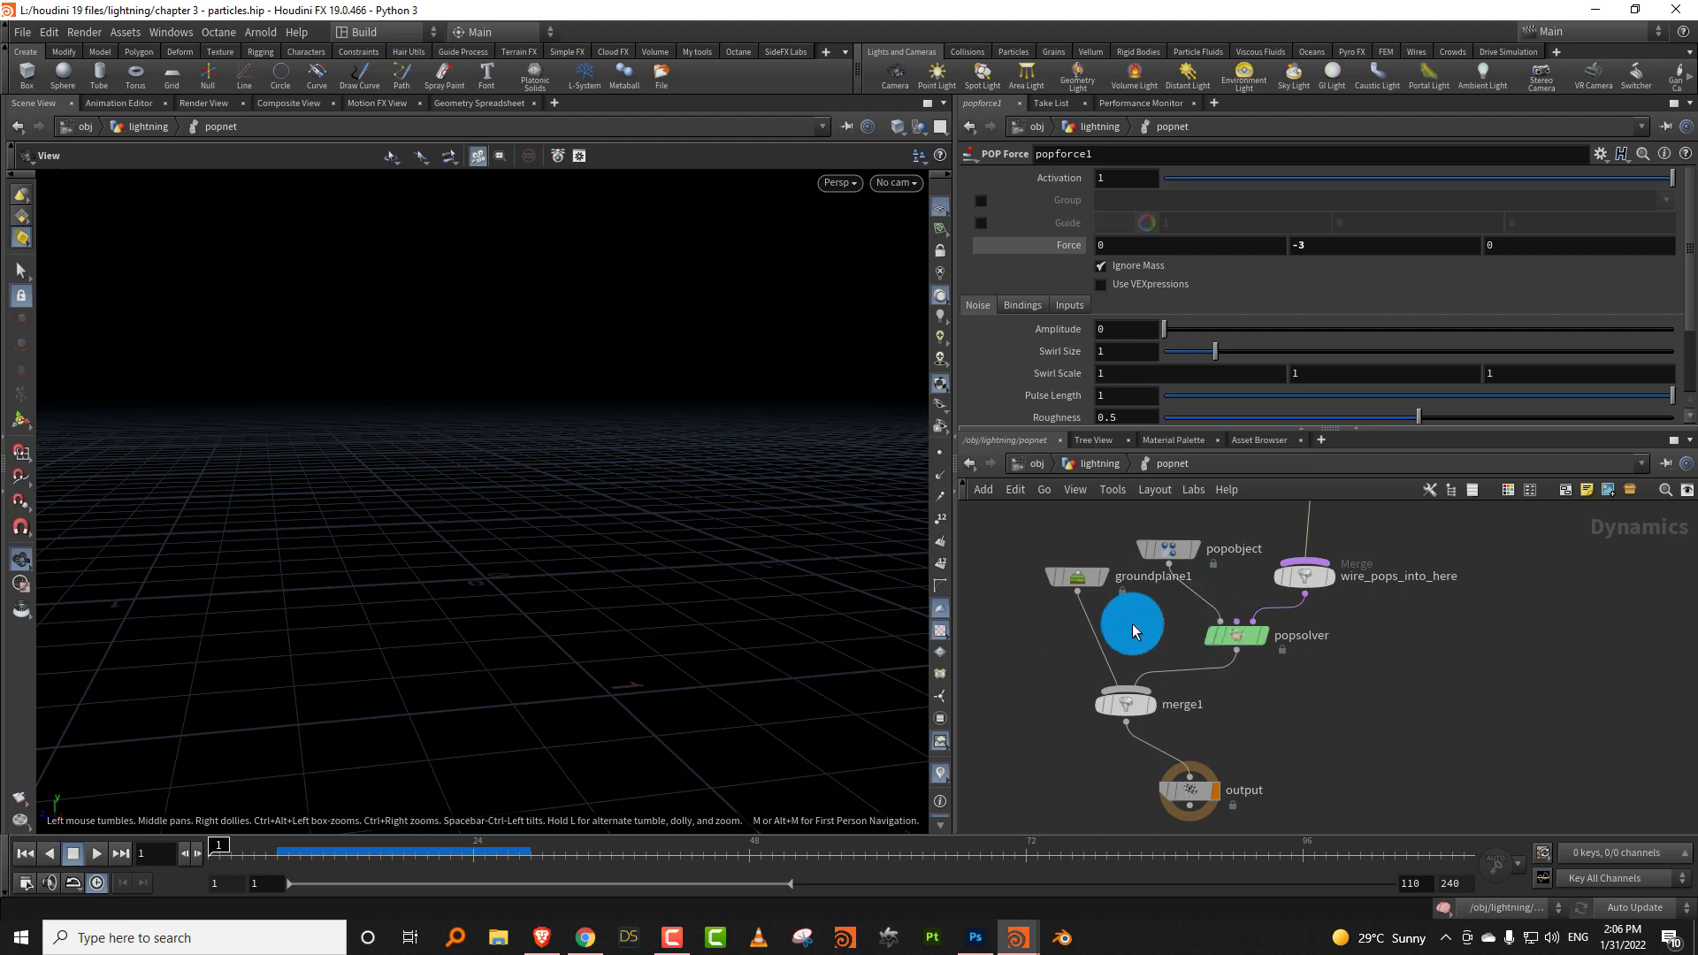
# Turn off Display Proxy Geometry on groundplane1 and replay the simulation to inspect the particles.
pyautogui.click(1075, 577)
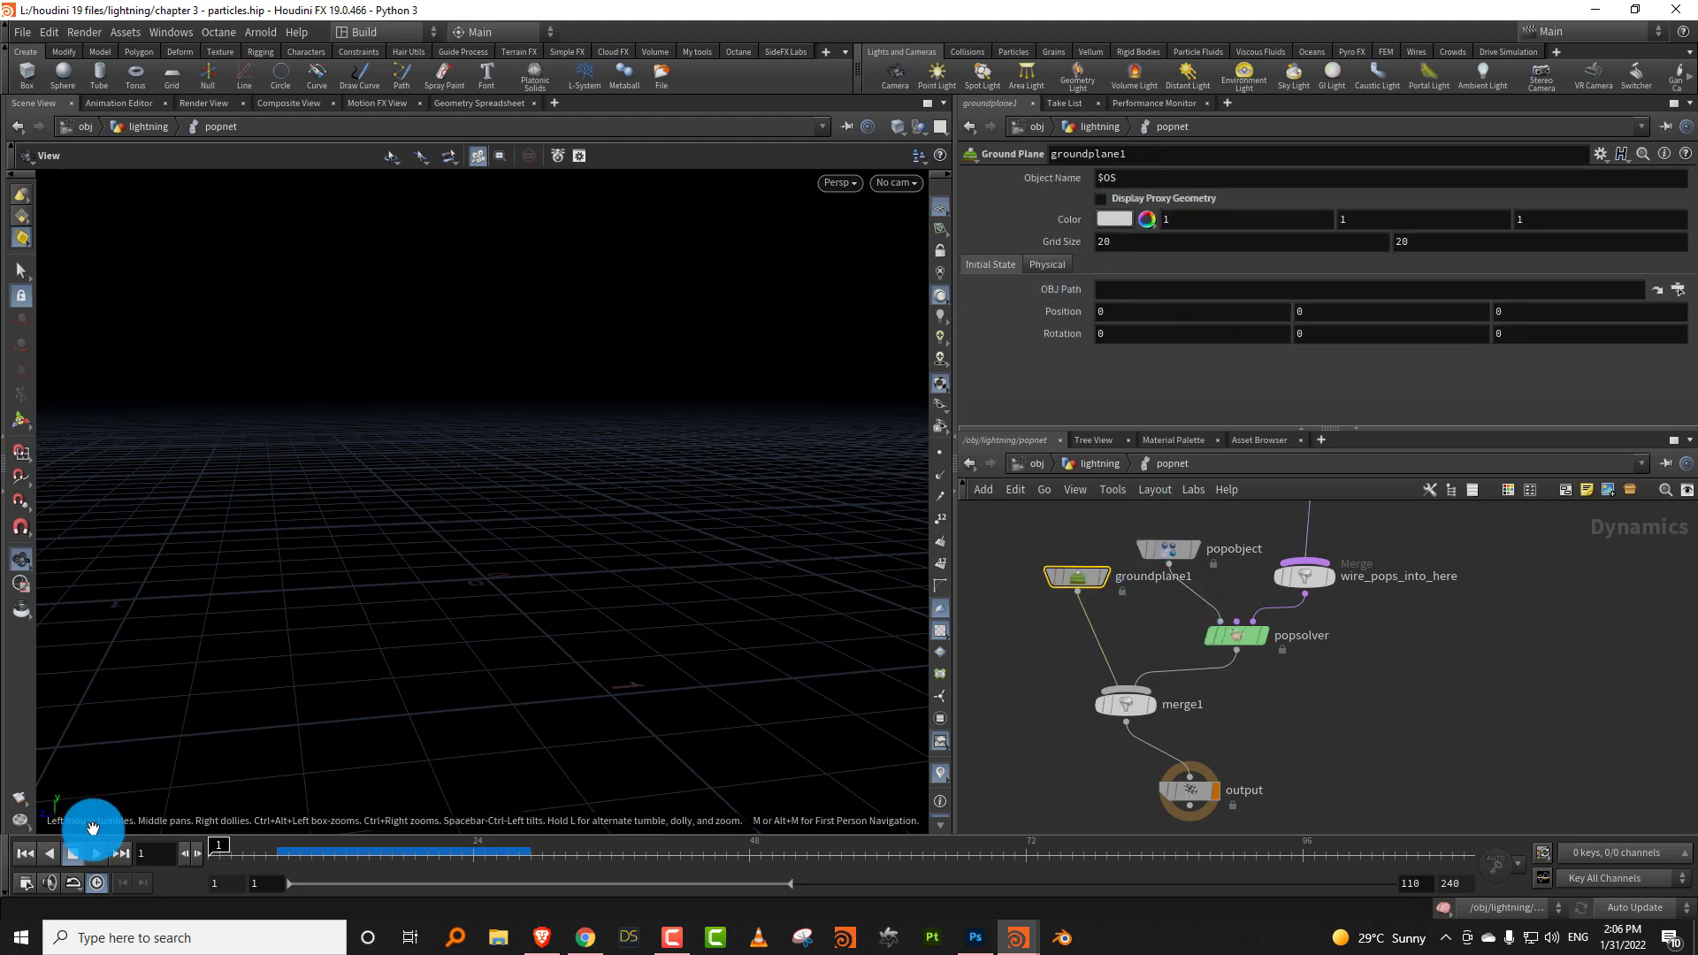
pyautogui.click(96, 854)
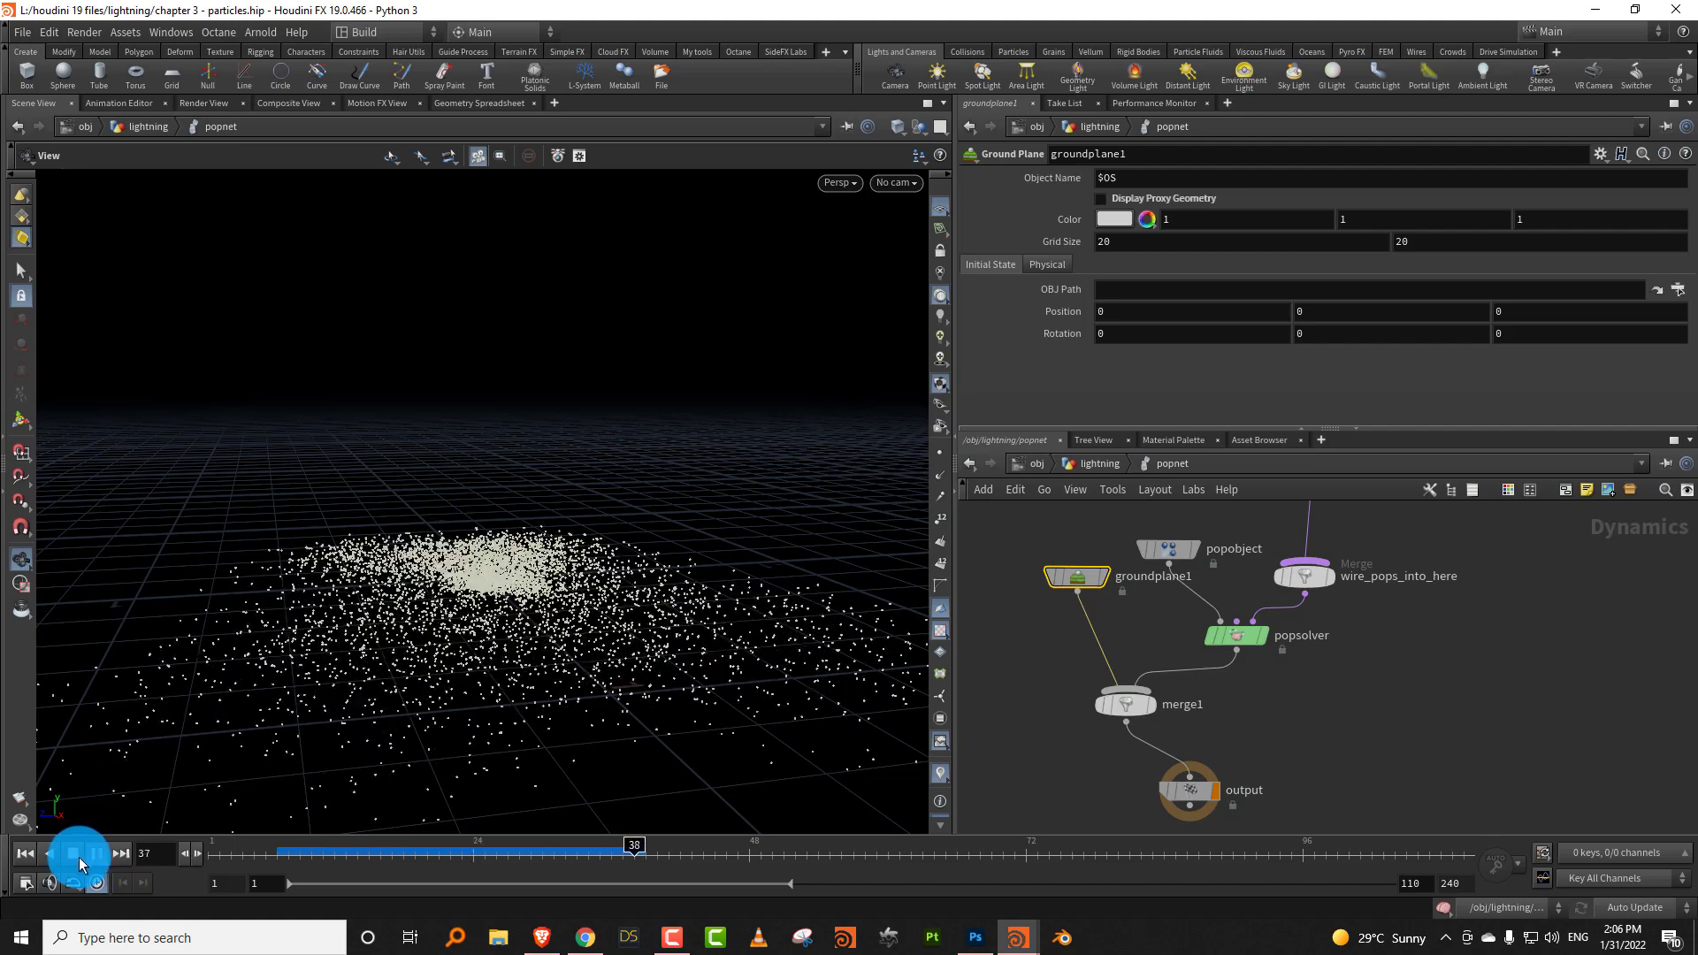
pyautogui.click(77, 856)
pyautogui.keyDown('alt'); pyautogui.moveTo(627, 494); pyautogui.dragTo(538, 651); pyautogui.keyUp('alt')
# Return to the lightning network and move the HIT Blast node further left of attribdelete5.
pyautogui.click(1097, 463)
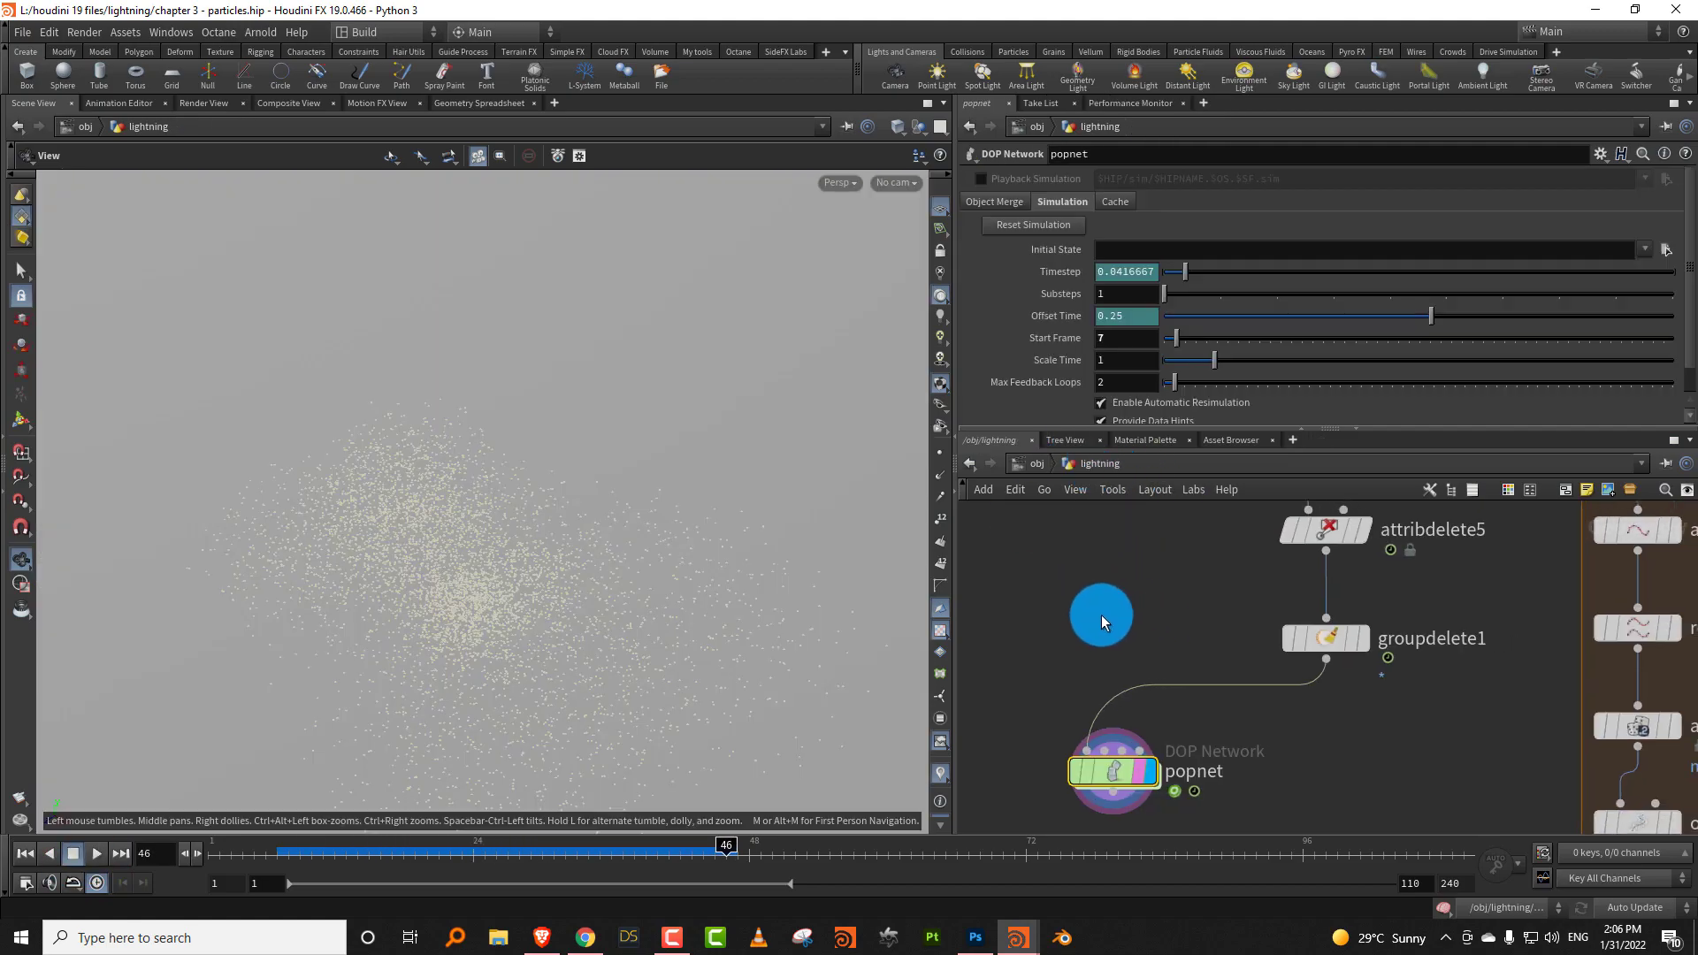
pyautogui.moveTo(1063, 653); pyautogui.dragTo(1242, 544)
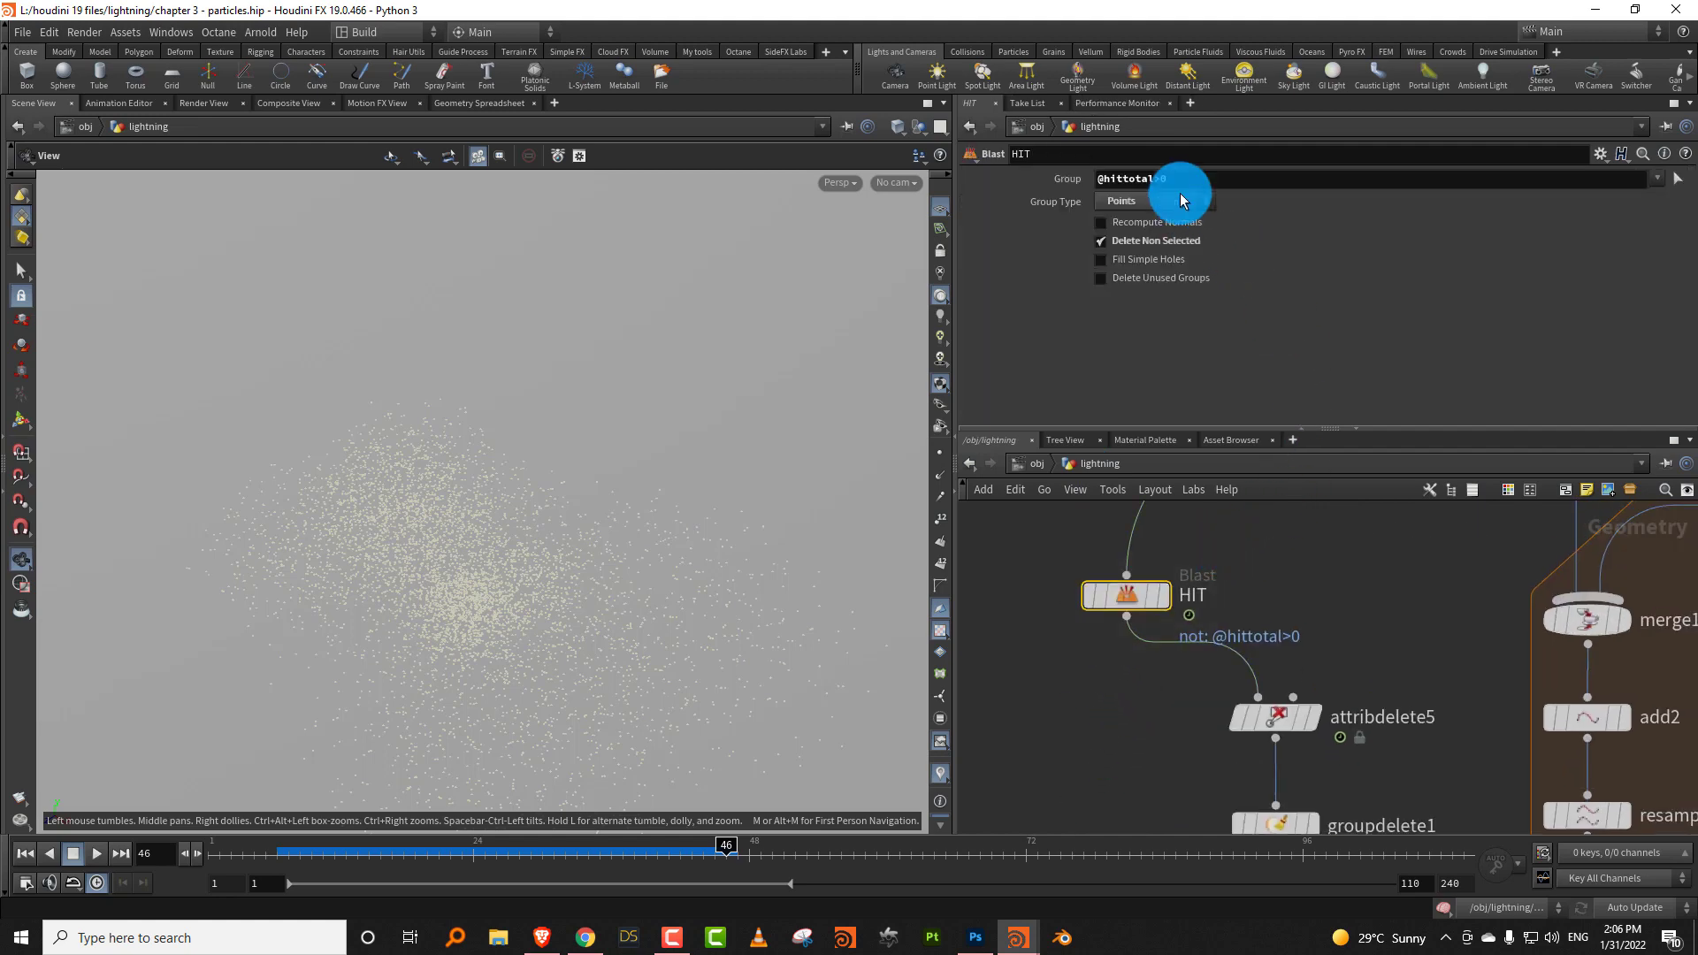
pyautogui.moveTo(1128, 601); pyautogui.dragTo(1025, 615)
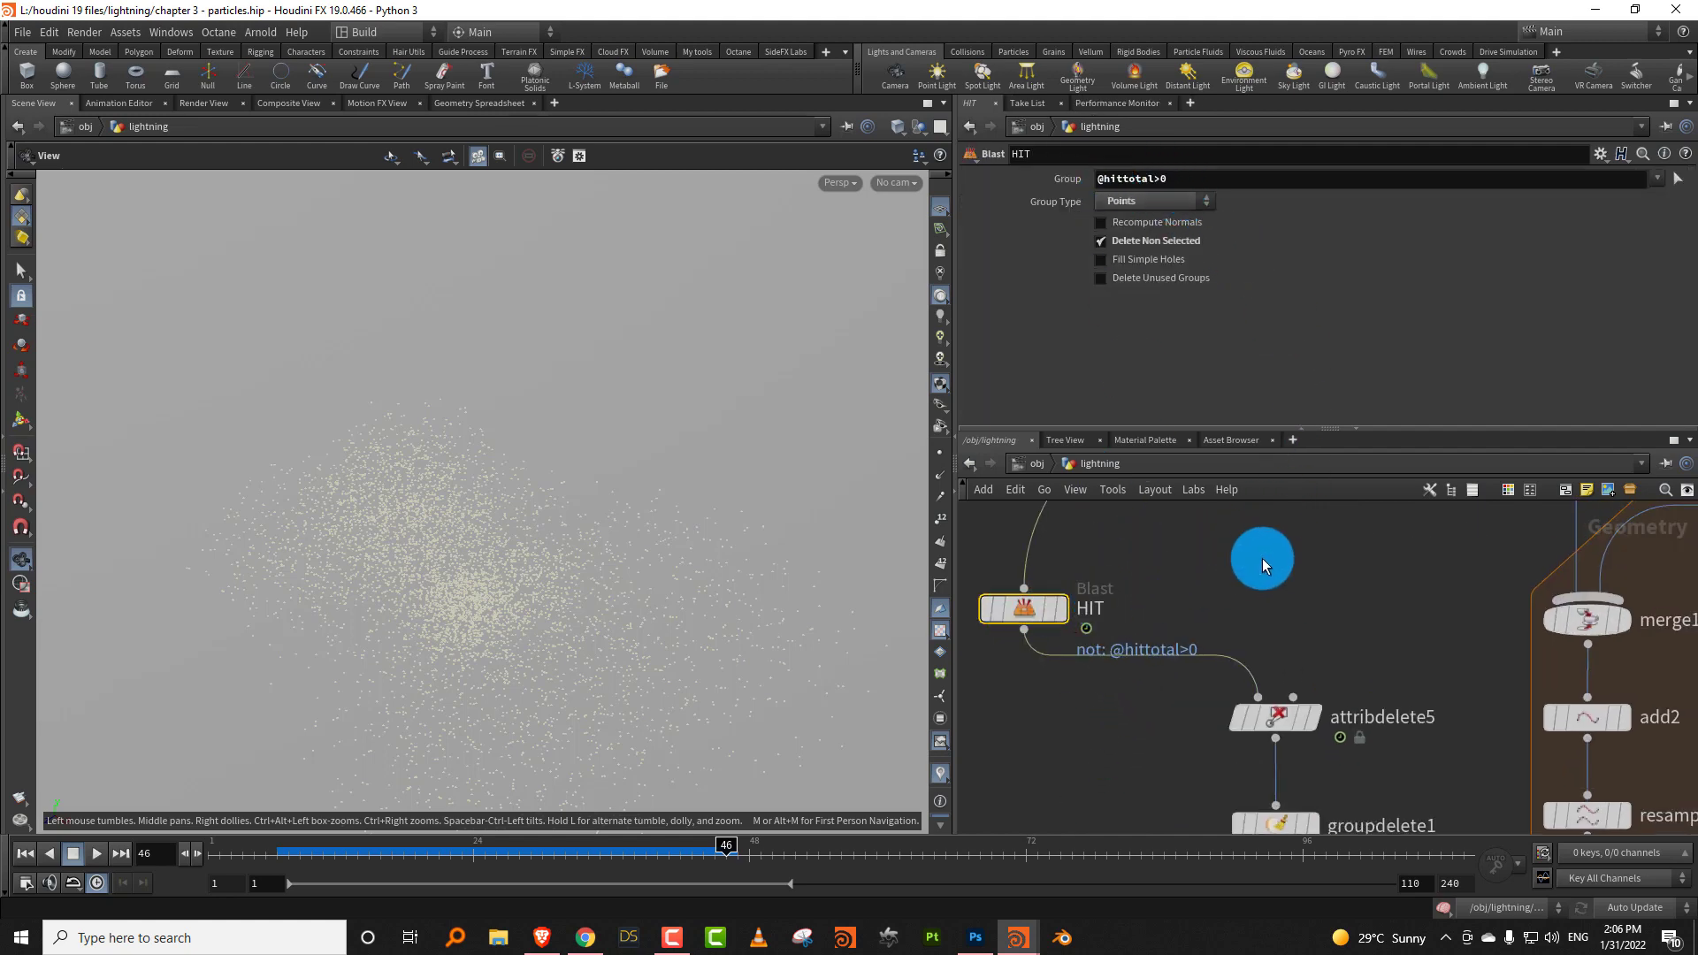
# Add a Blast node alongside HIT, branch it from HIT's incoming wire and connect its output to attribdelete5 in place of HIT.
pyautogui.press('Tab')
pyautogui.write('blast')
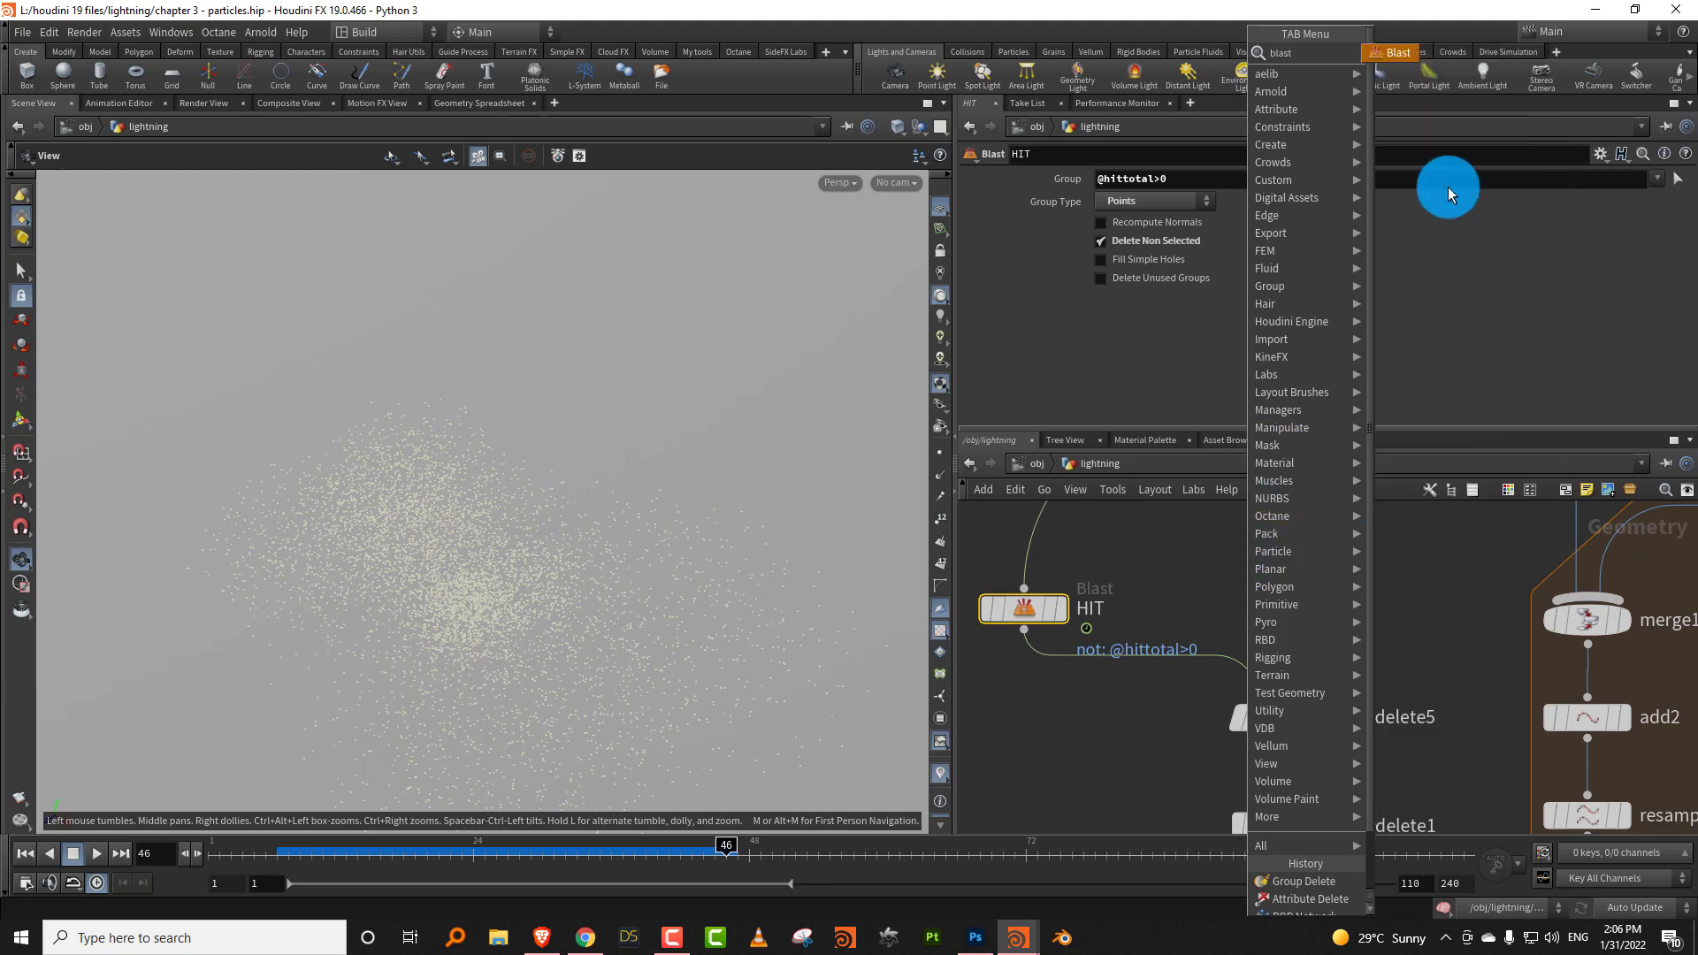
pyautogui.click(1395, 53)
pyautogui.moveTo(1275, 594); pyautogui.dragTo(1243, 658, button='middle')
pyautogui.click(1244, 619)
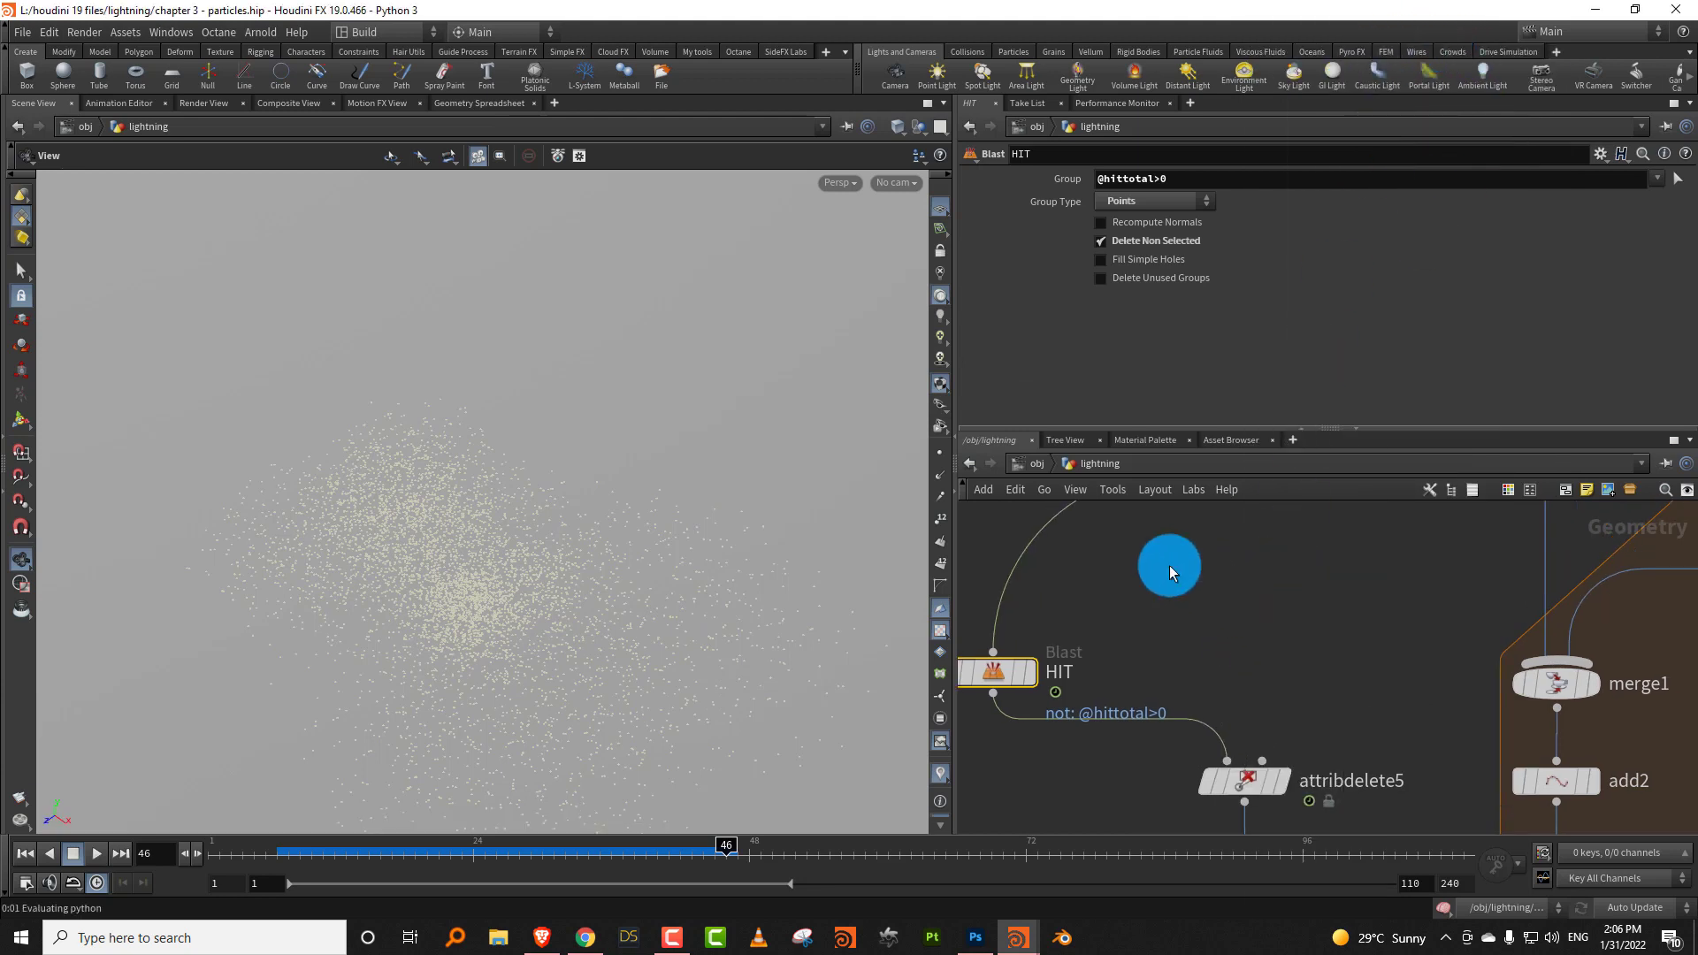
pyautogui.keyDown('alt'); pyautogui.click(1059, 511); pyautogui.keyUp('alt')
pyautogui.click(1247, 660)
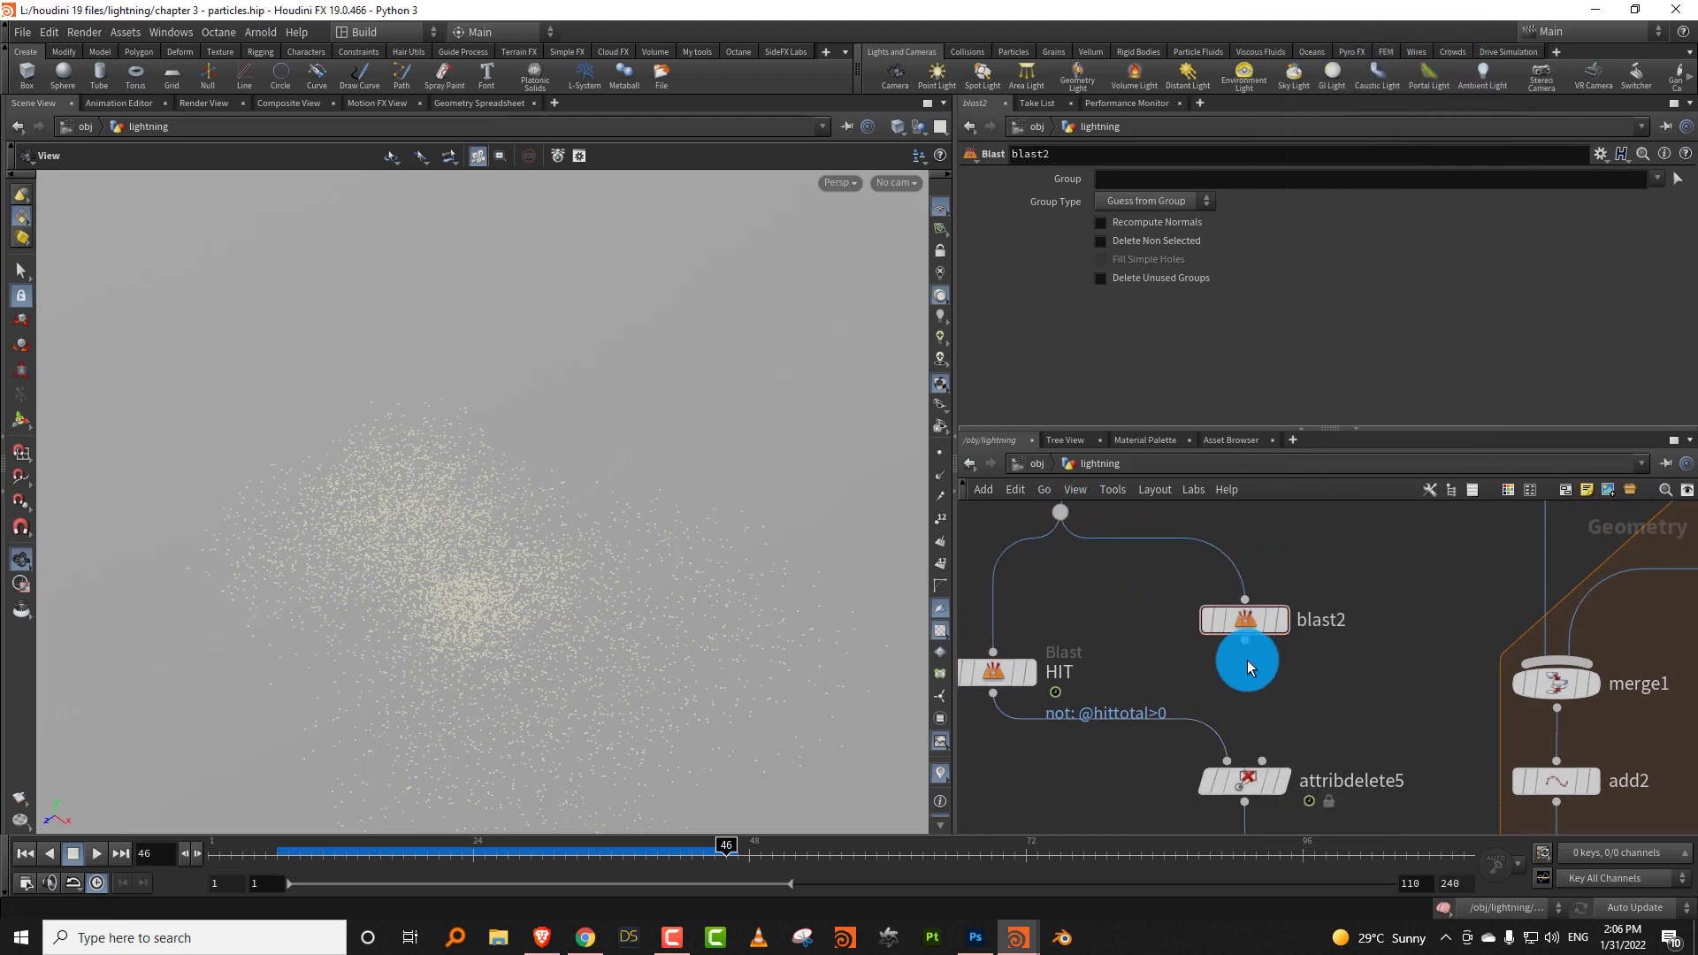
pyautogui.click(1227, 759)
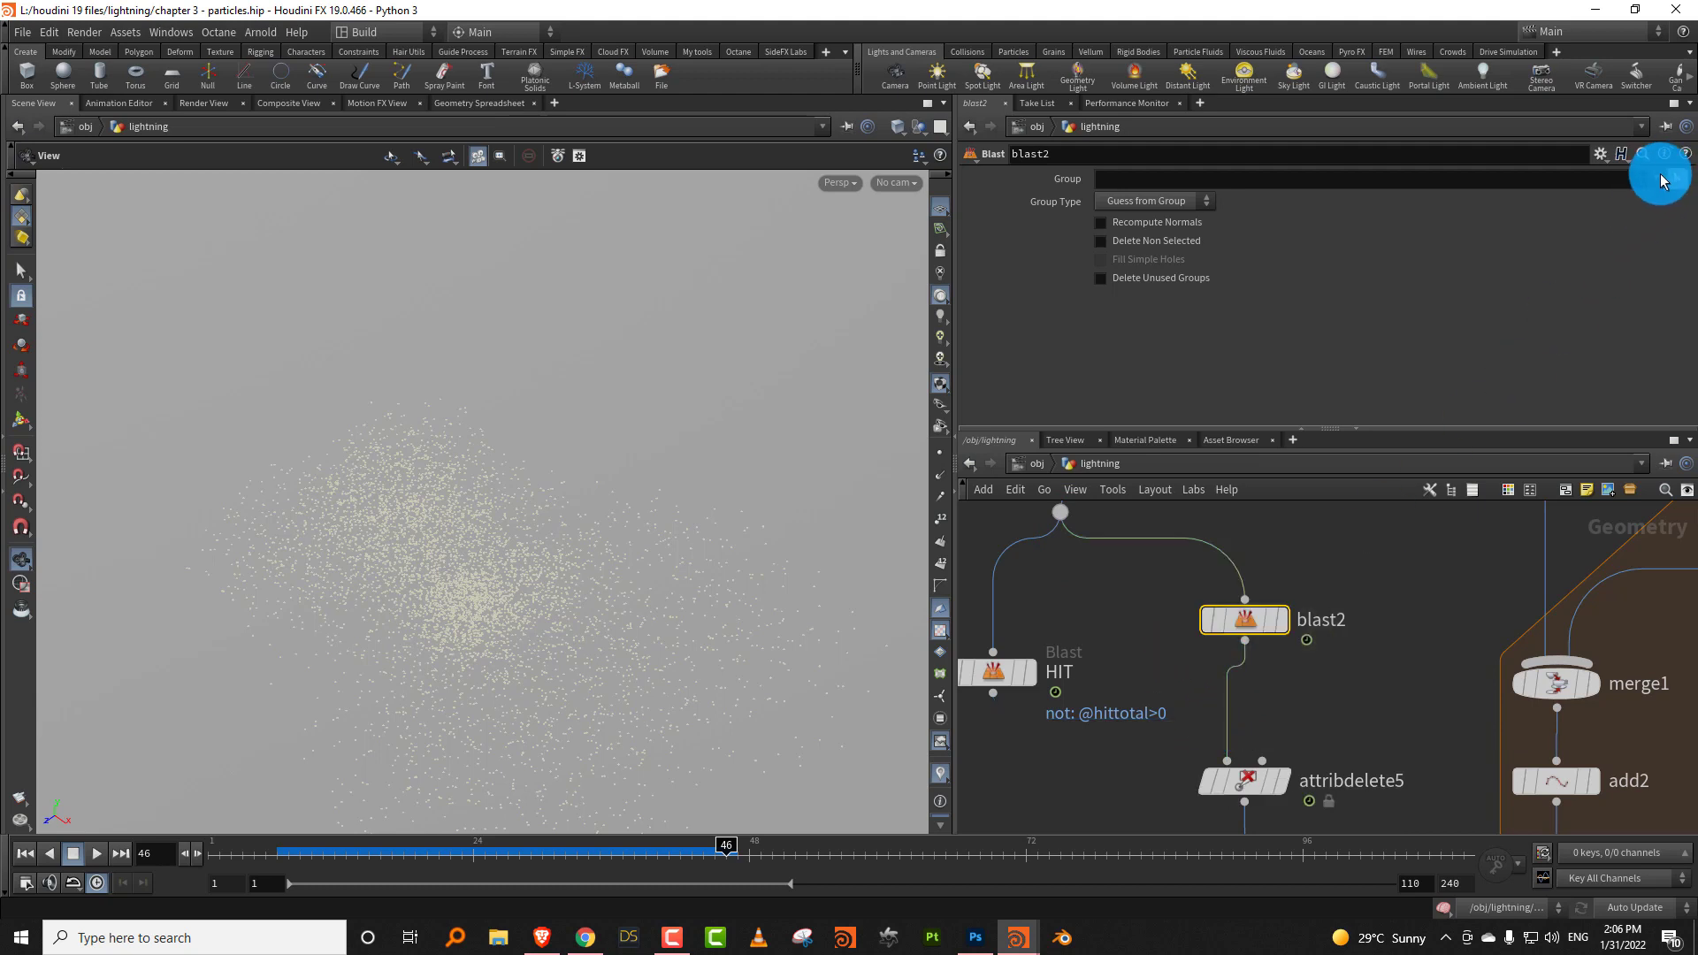
# Set blast2 to keep only the points in the hit group with Delete Non Selected, and display it at frame 6.
pyautogui.click(1657, 178)
pyautogui.click(1650, 203)
pyautogui.click(1159, 205)
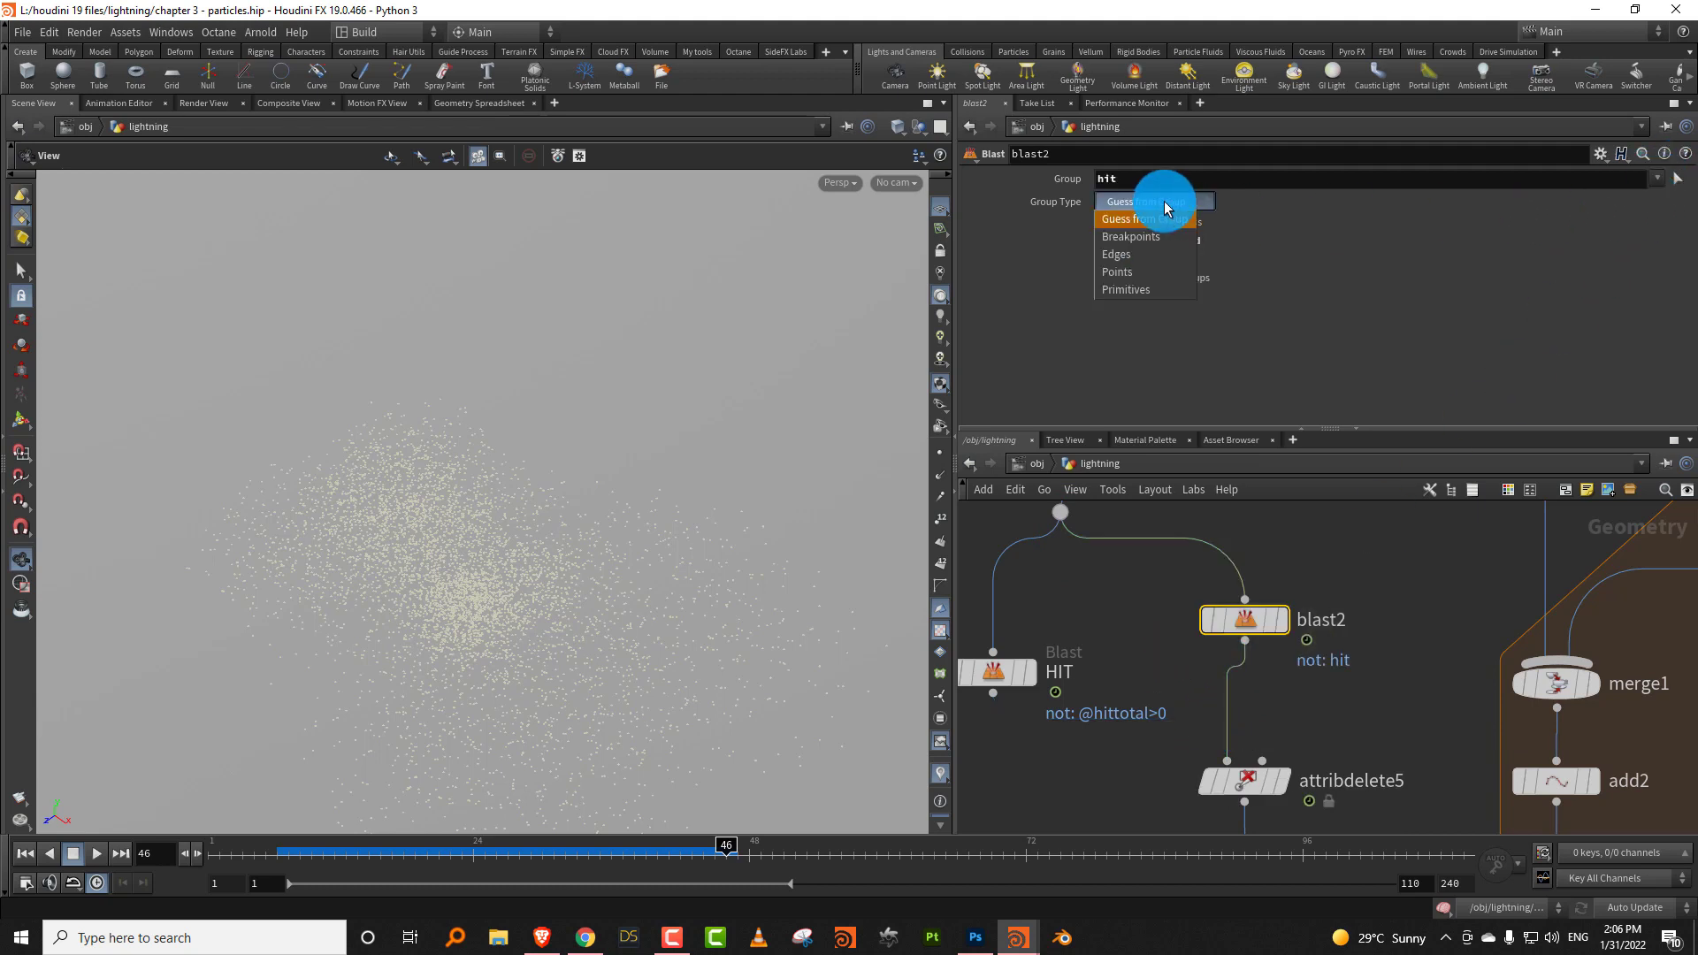
pyautogui.click(1141, 271)
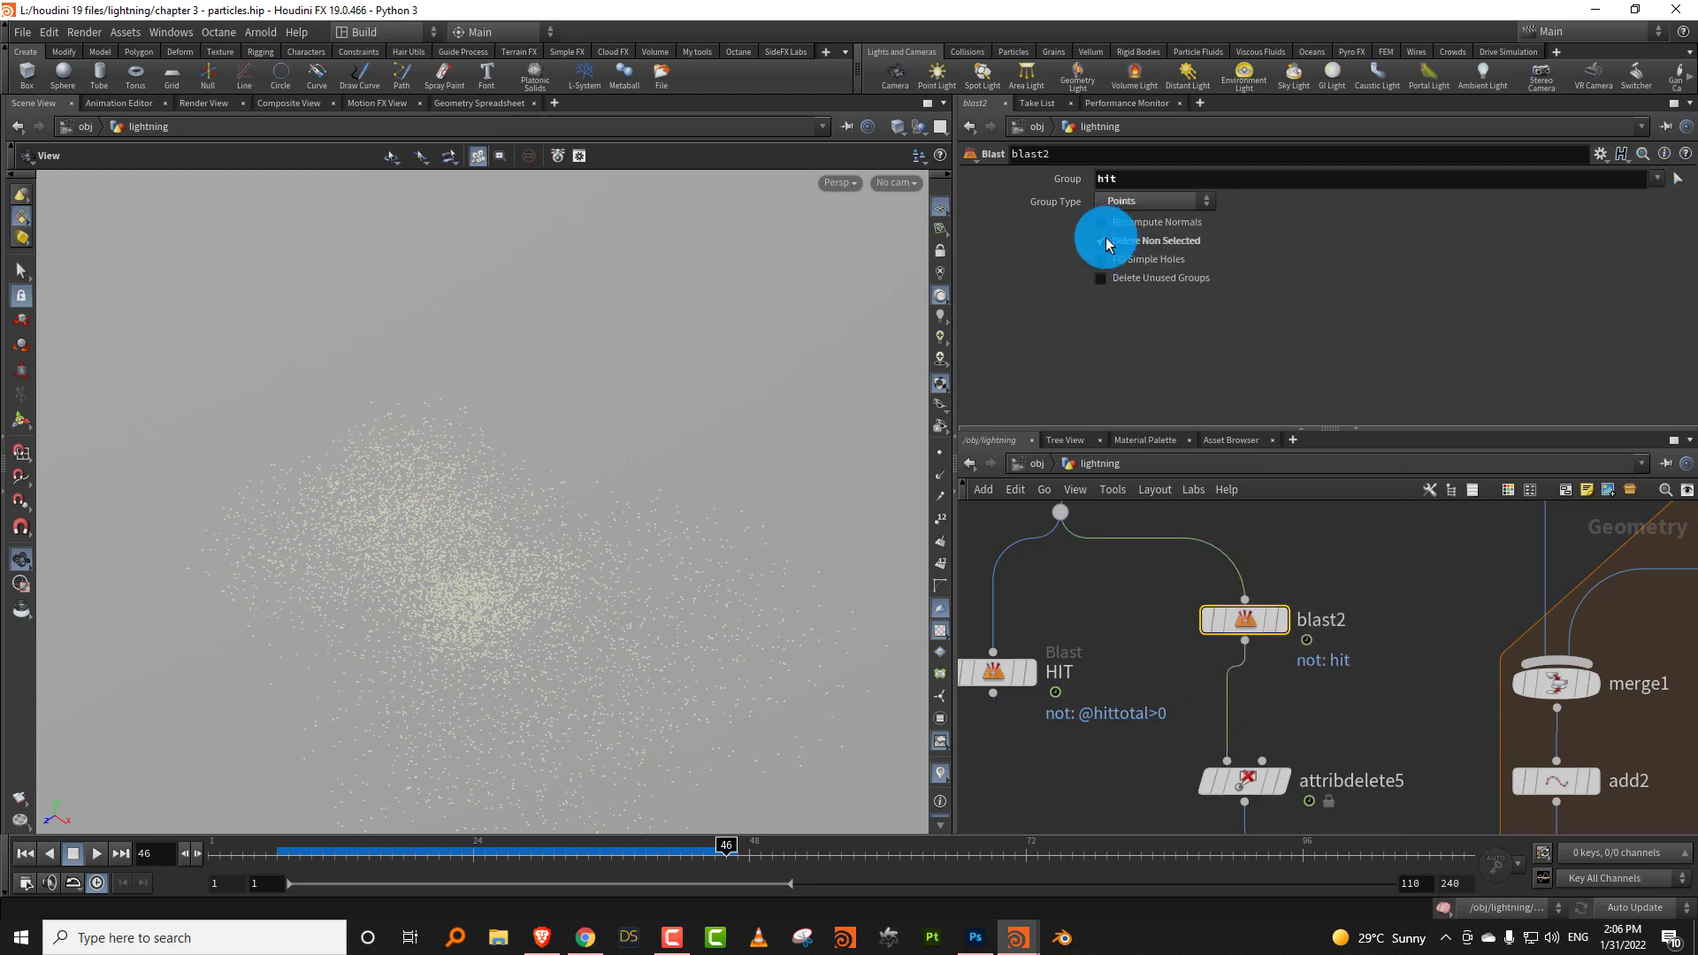
pyautogui.click(1287, 619)
pyautogui.moveTo(256, 853)
pyautogui.mouseDown()
pyautogui.moveTo(398, 853)
pyautogui.moveTo(262, 852)
pyautogui.mouseUp()
# Enter popnet and play the simulation twice to inspect the particles hitting the ground.
pyautogui.moveTo(1358, 796); pyautogui.dragTo(1381, 574, button='middle')
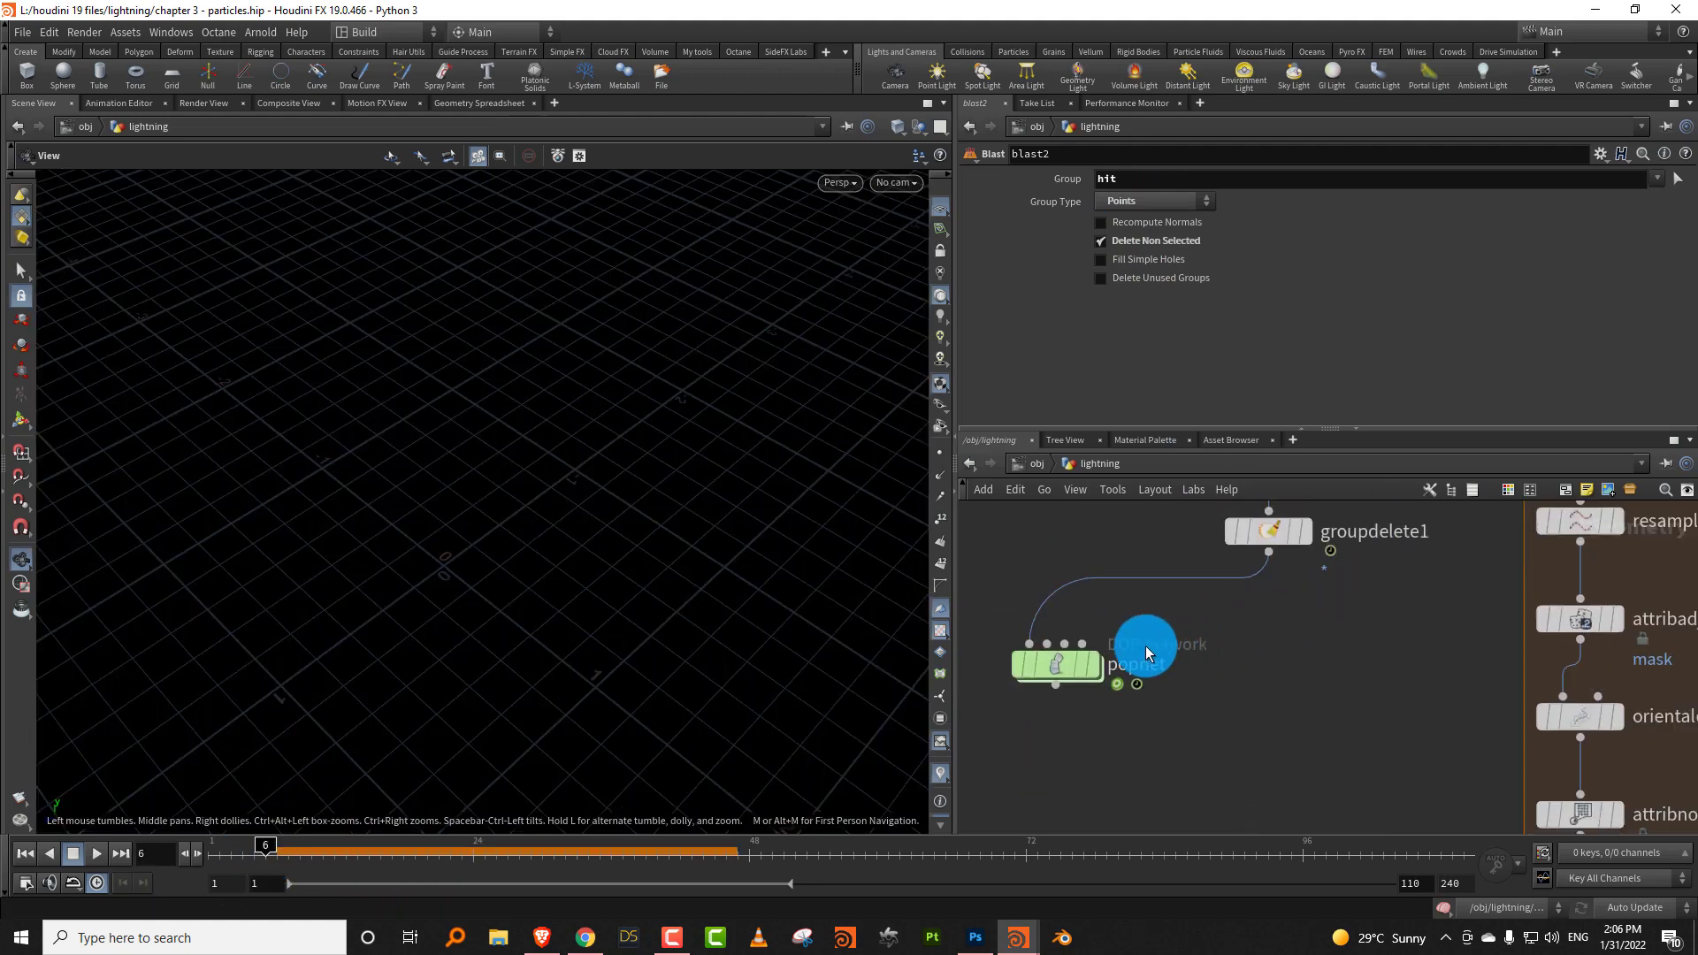
pyautogui.click(1086, 670)
pyautogui.doubleClick(1073, 667)
pyautogui.click(97, 853)
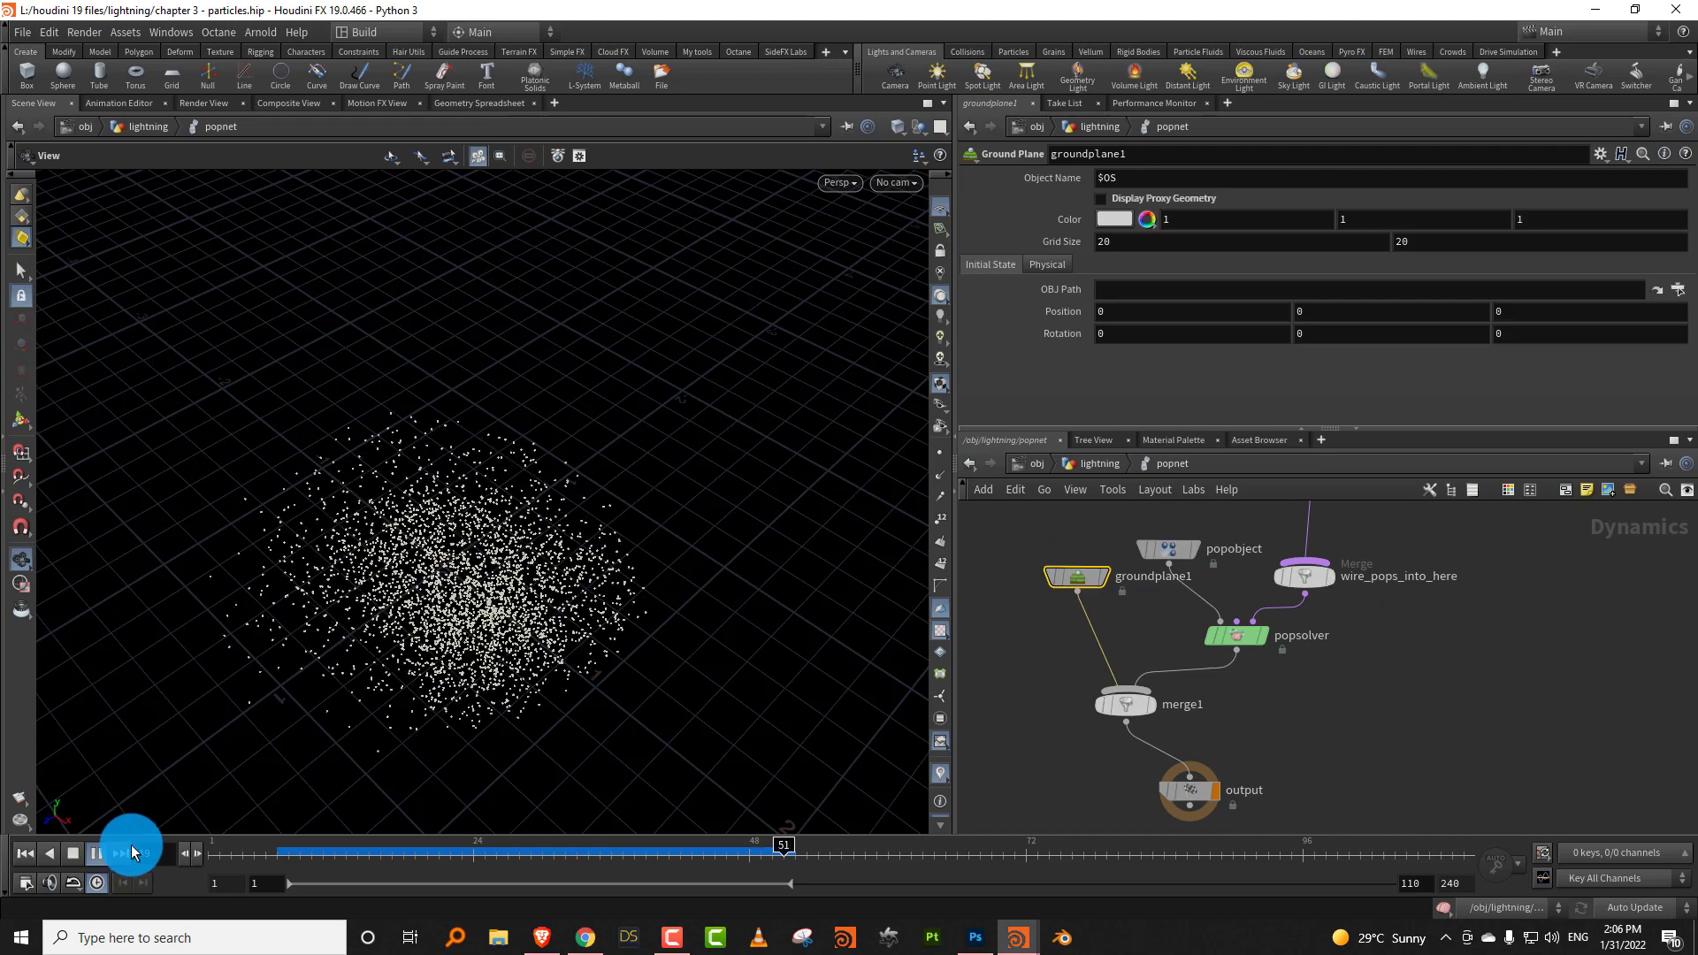
pyautogui.moveTo(493, 576); pyautogui.dragTo(463, 640)
pyautogui.click(255, 852)
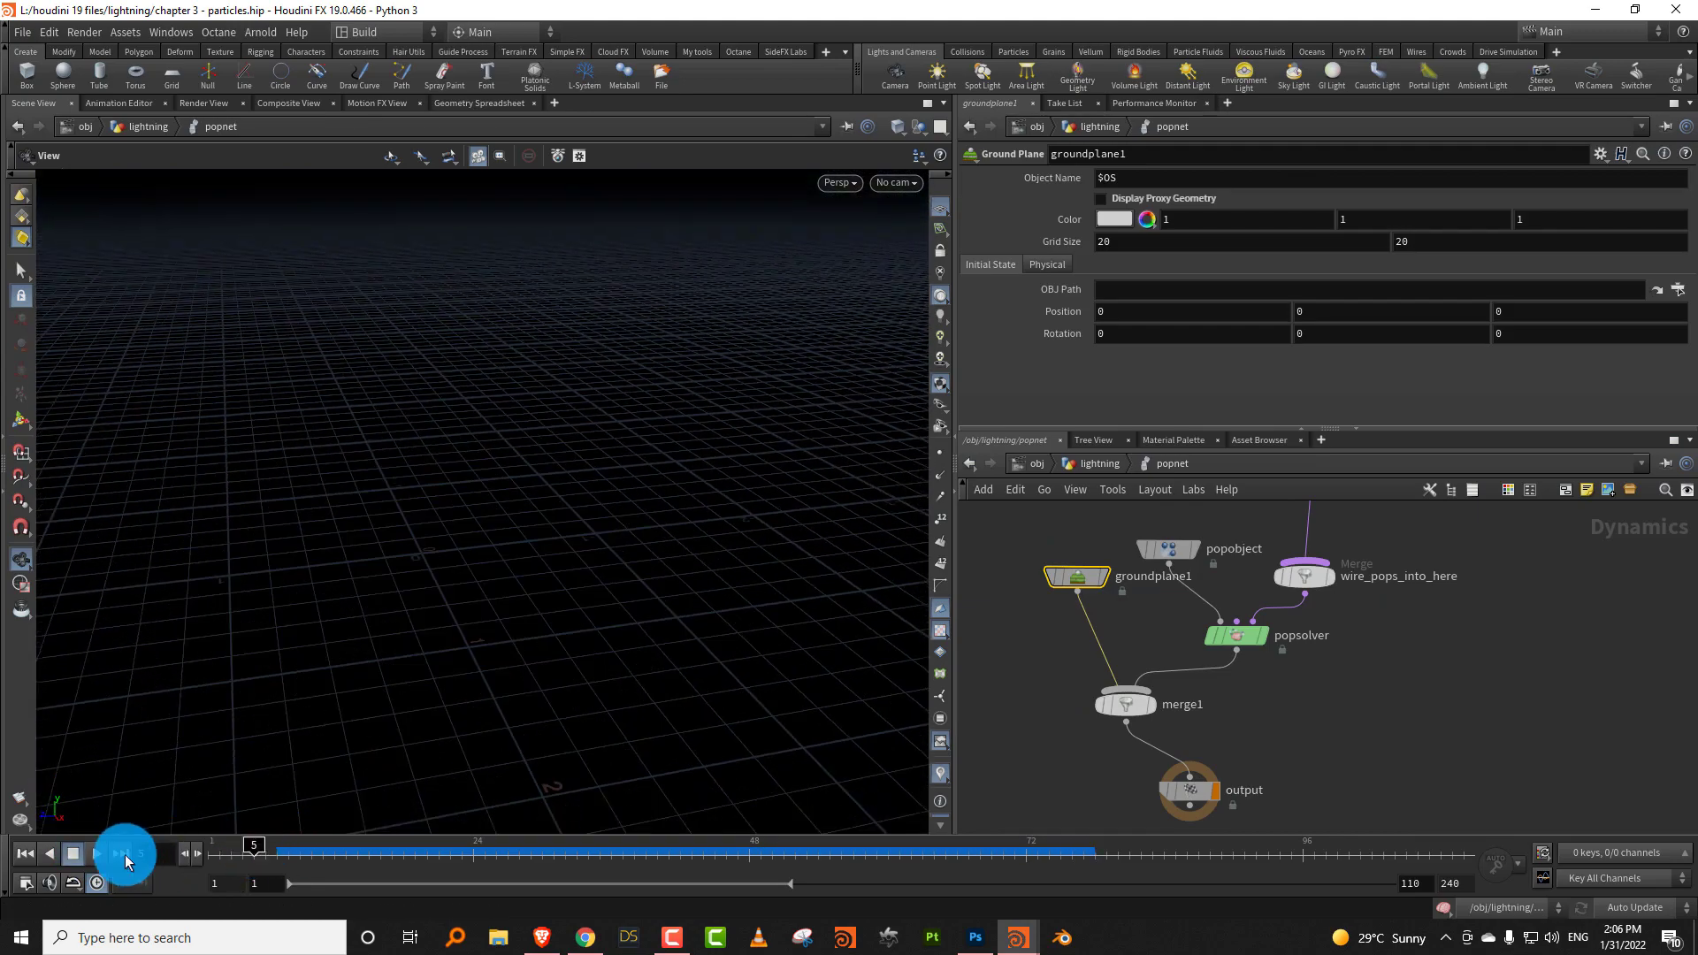
pyautogui.click(99, 855)
pyautogui.click(757, 699)
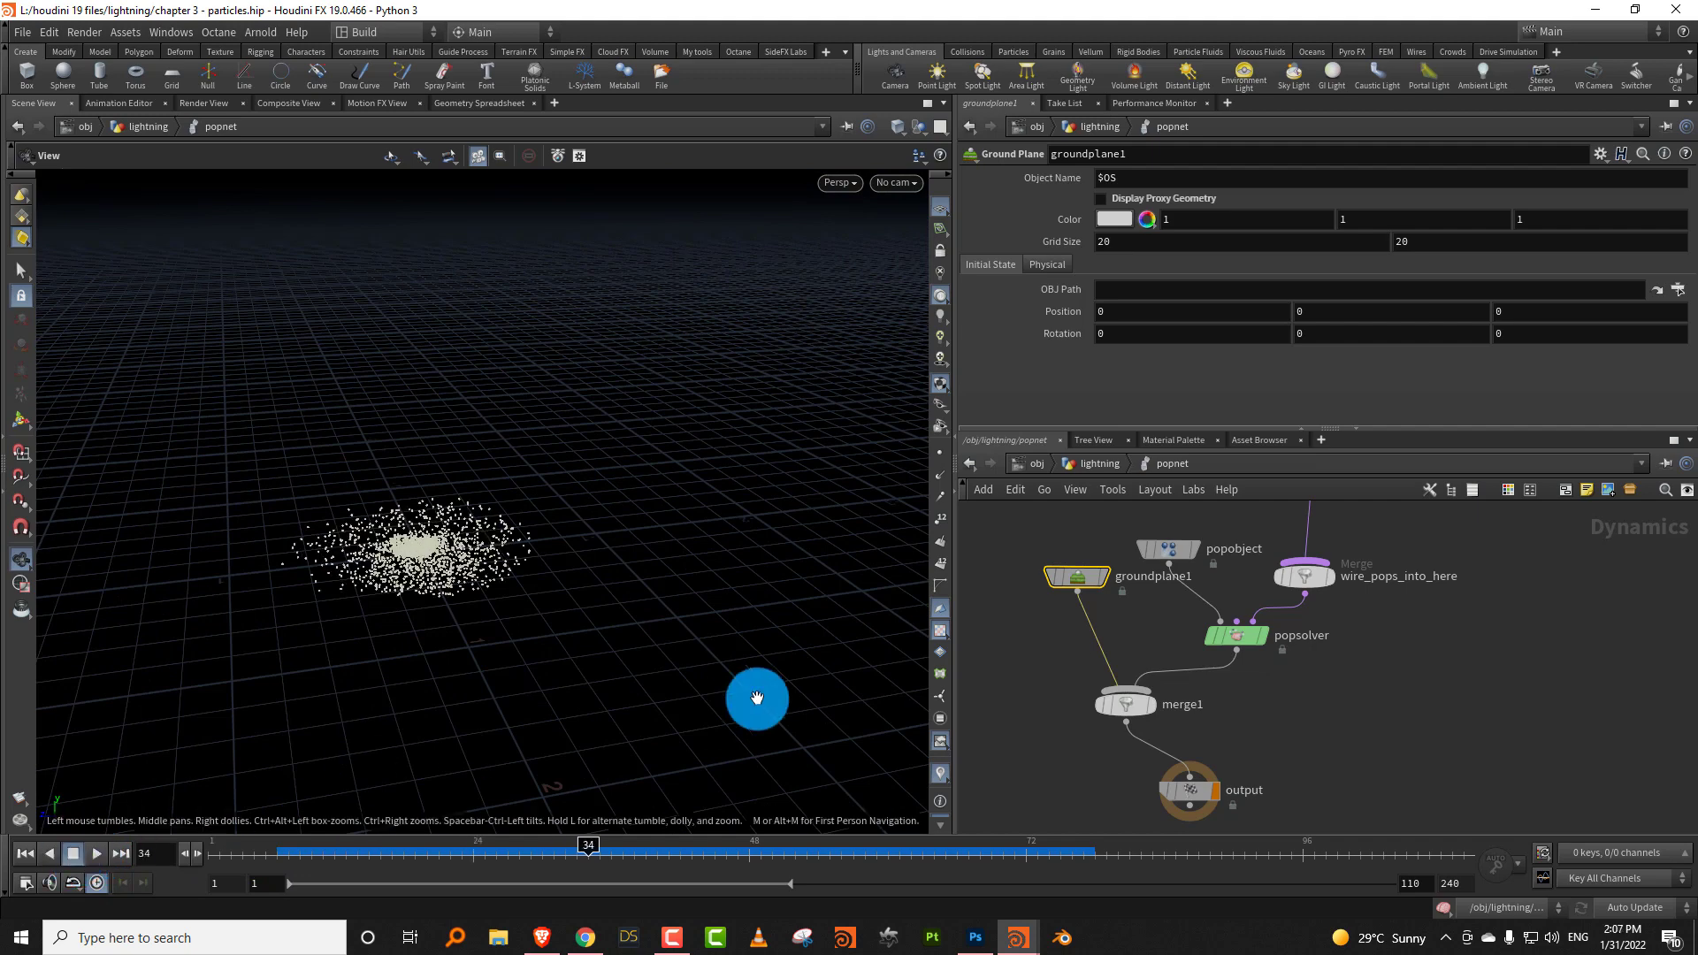
# Set groundplane1's physical Bounce to 0.078 and Bounce Forward to 0.183.
pyautogui.moveTo(1364, 736); pyautogui.dragTo(1257, 868, button='middle')
pyautogui.moveTo(1206, 706); pyautogui.dragTo(1233, 656)
pyautogui.moveTo(1323, 724); pyautogui.dragTo(1473, 606, button='middle')
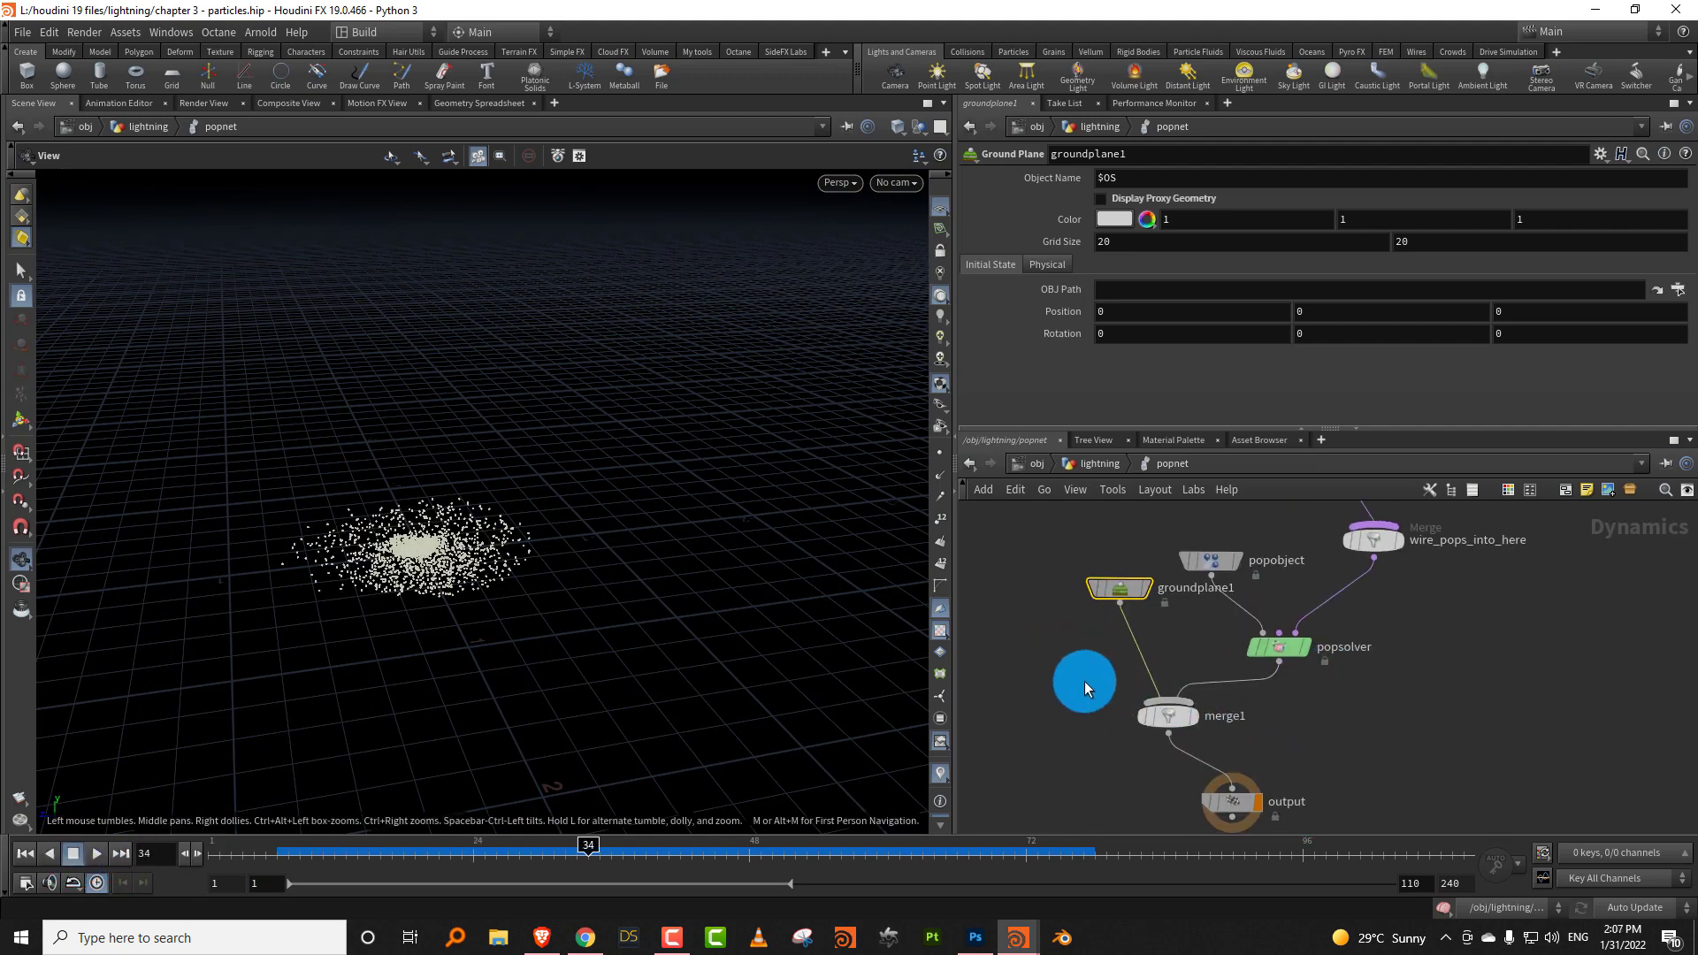
pyautogui.moveTo(1106, 427); pyautogui.dragTo(1101, 522)
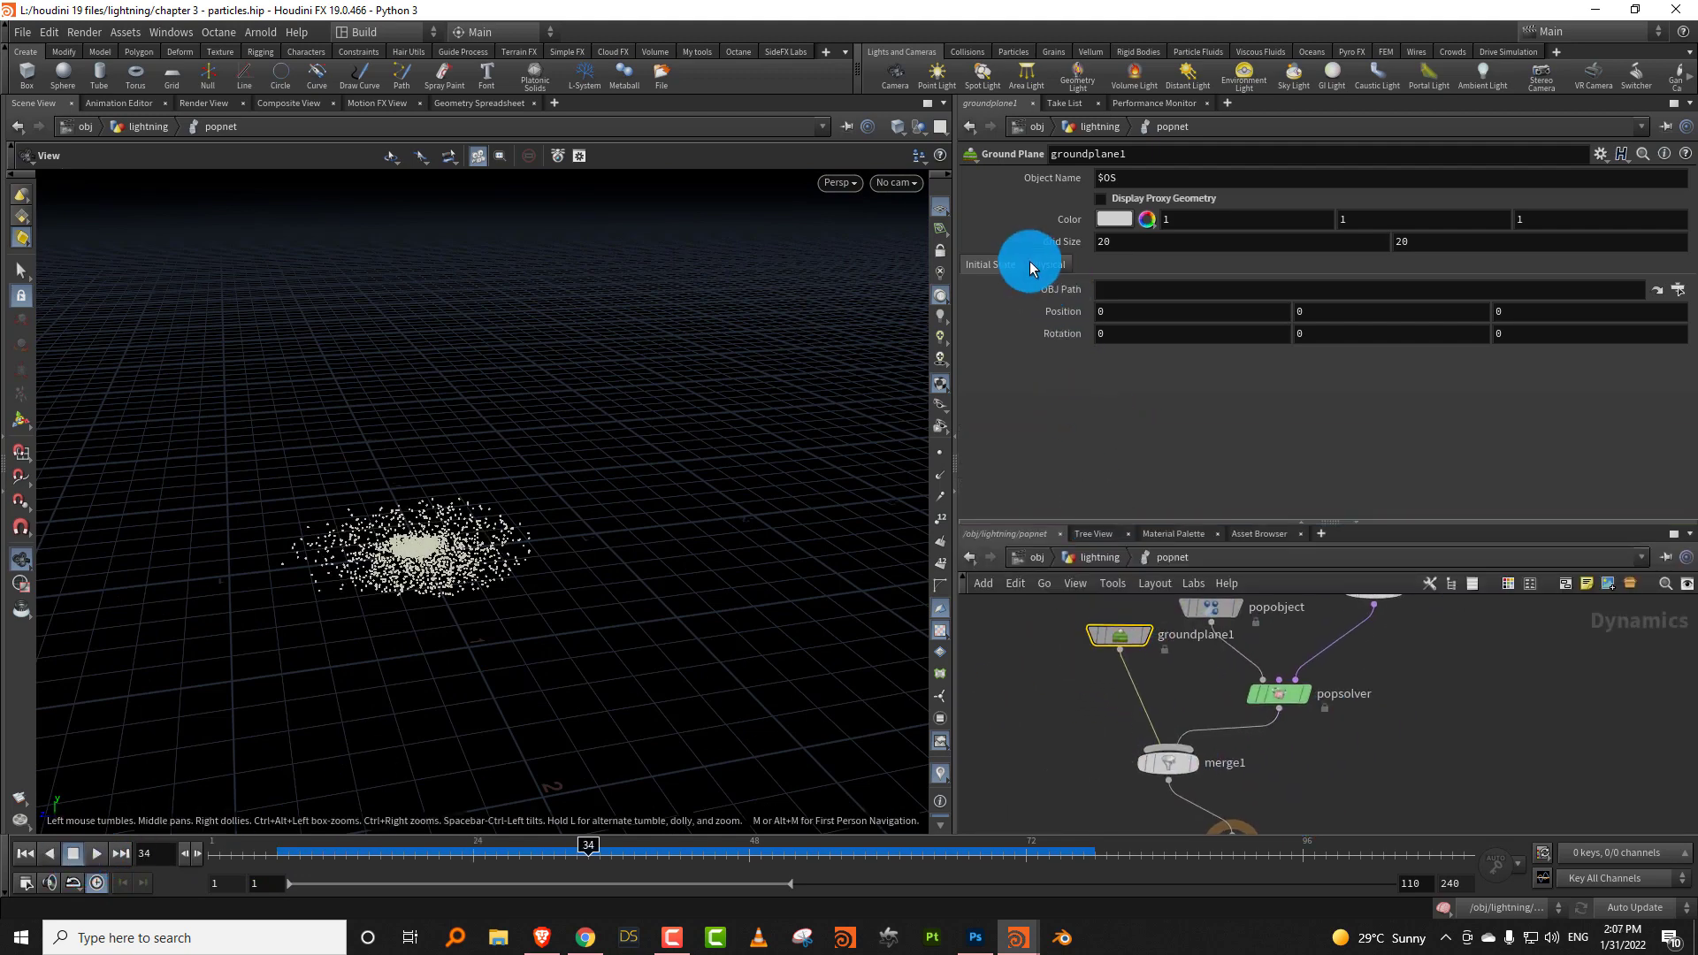
pyautogui.click(1044, 265)
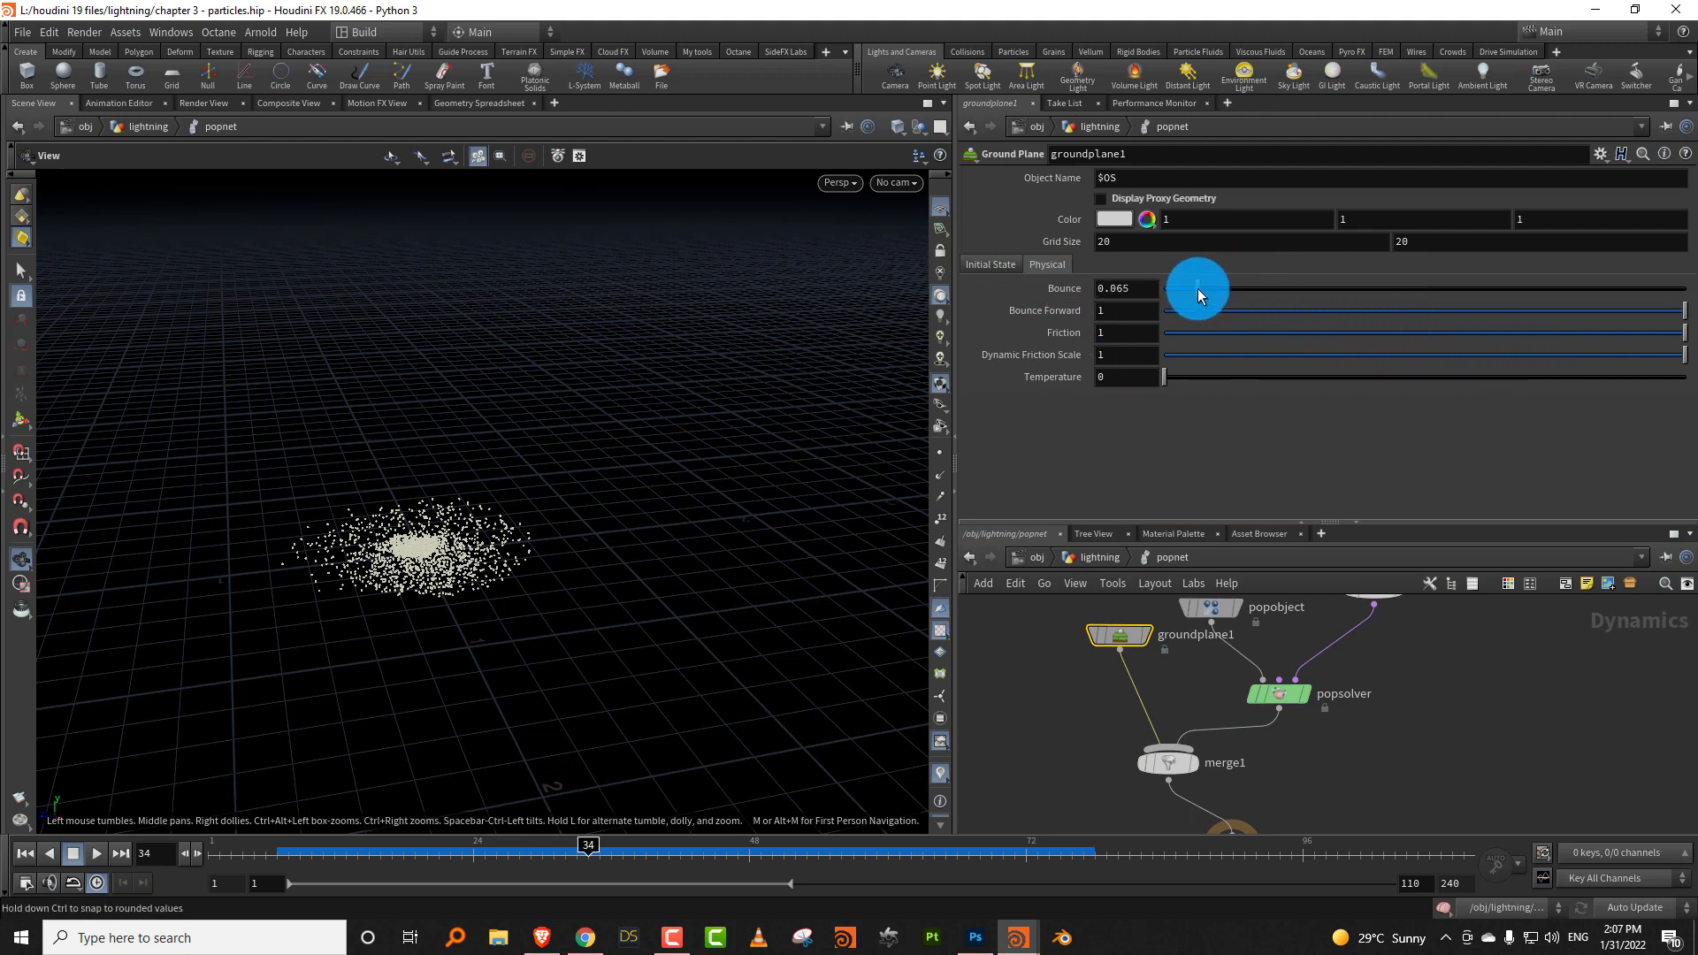
pyautogui.moveTo(1198, 289); pyautogui.dragTo(1271, 309)
pyautogui.click(1260, 311)
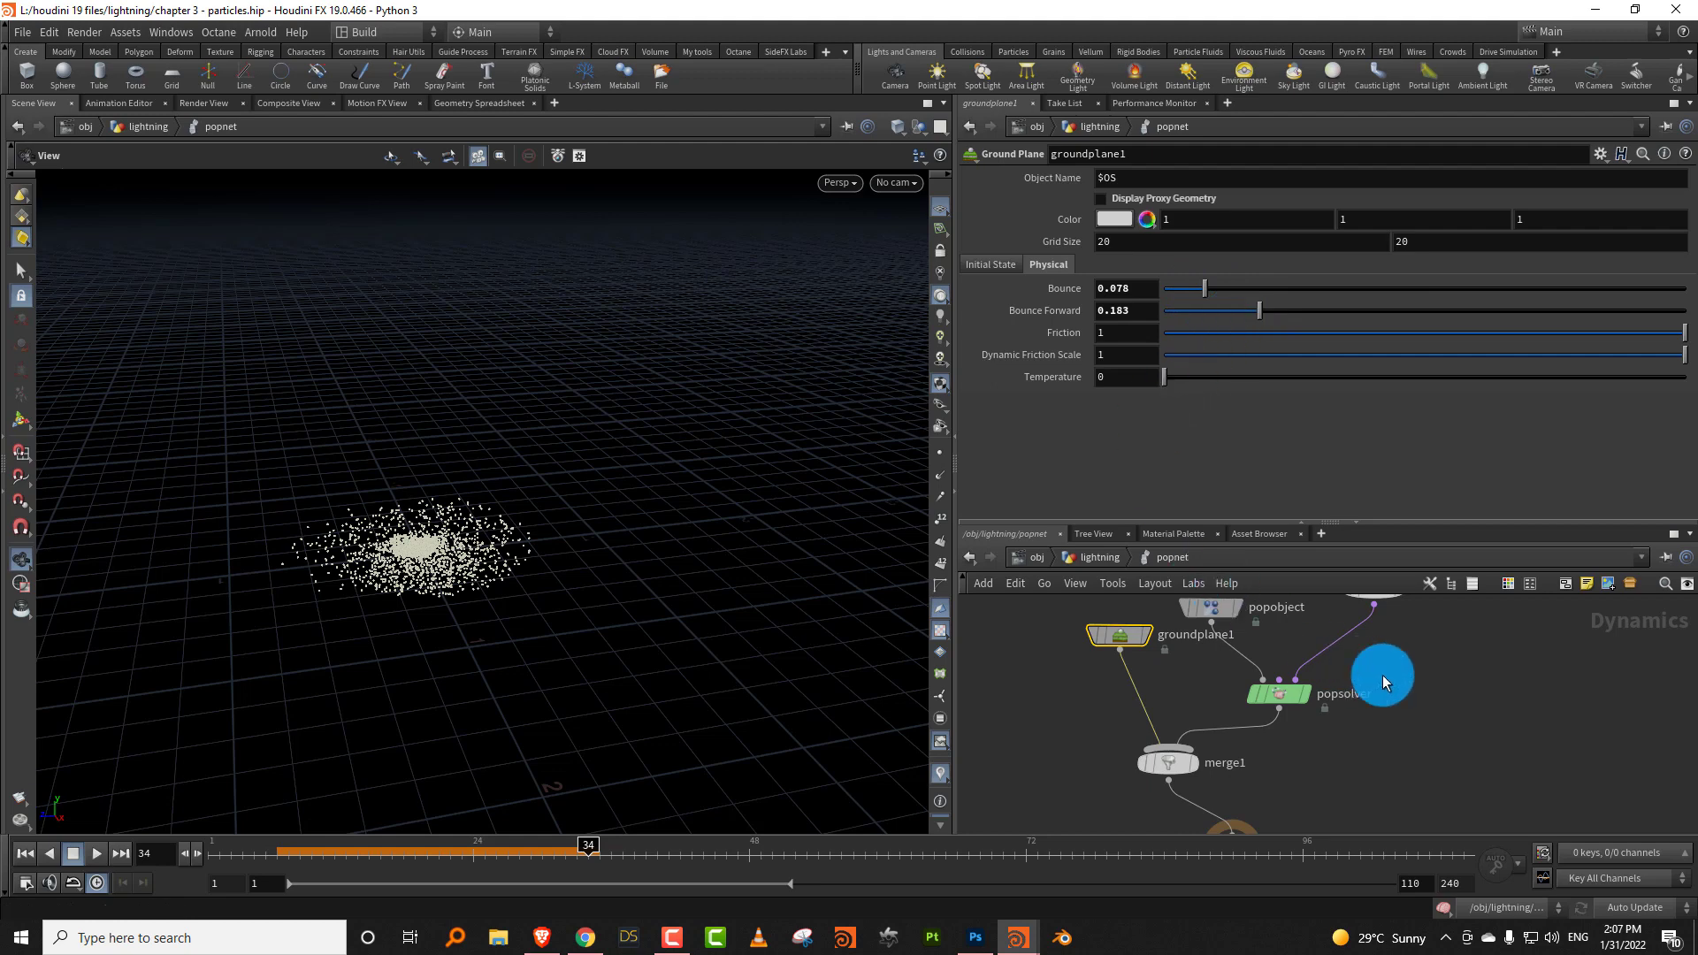
# Set the Y velocity Variance of source_first_input to 2 and replay the simulation from frame 5.
pyautogui.moveTo(1383, 676); pyautogui.dragTo(1339, 719, button='middle')
pyautogui.click(1221, 659)
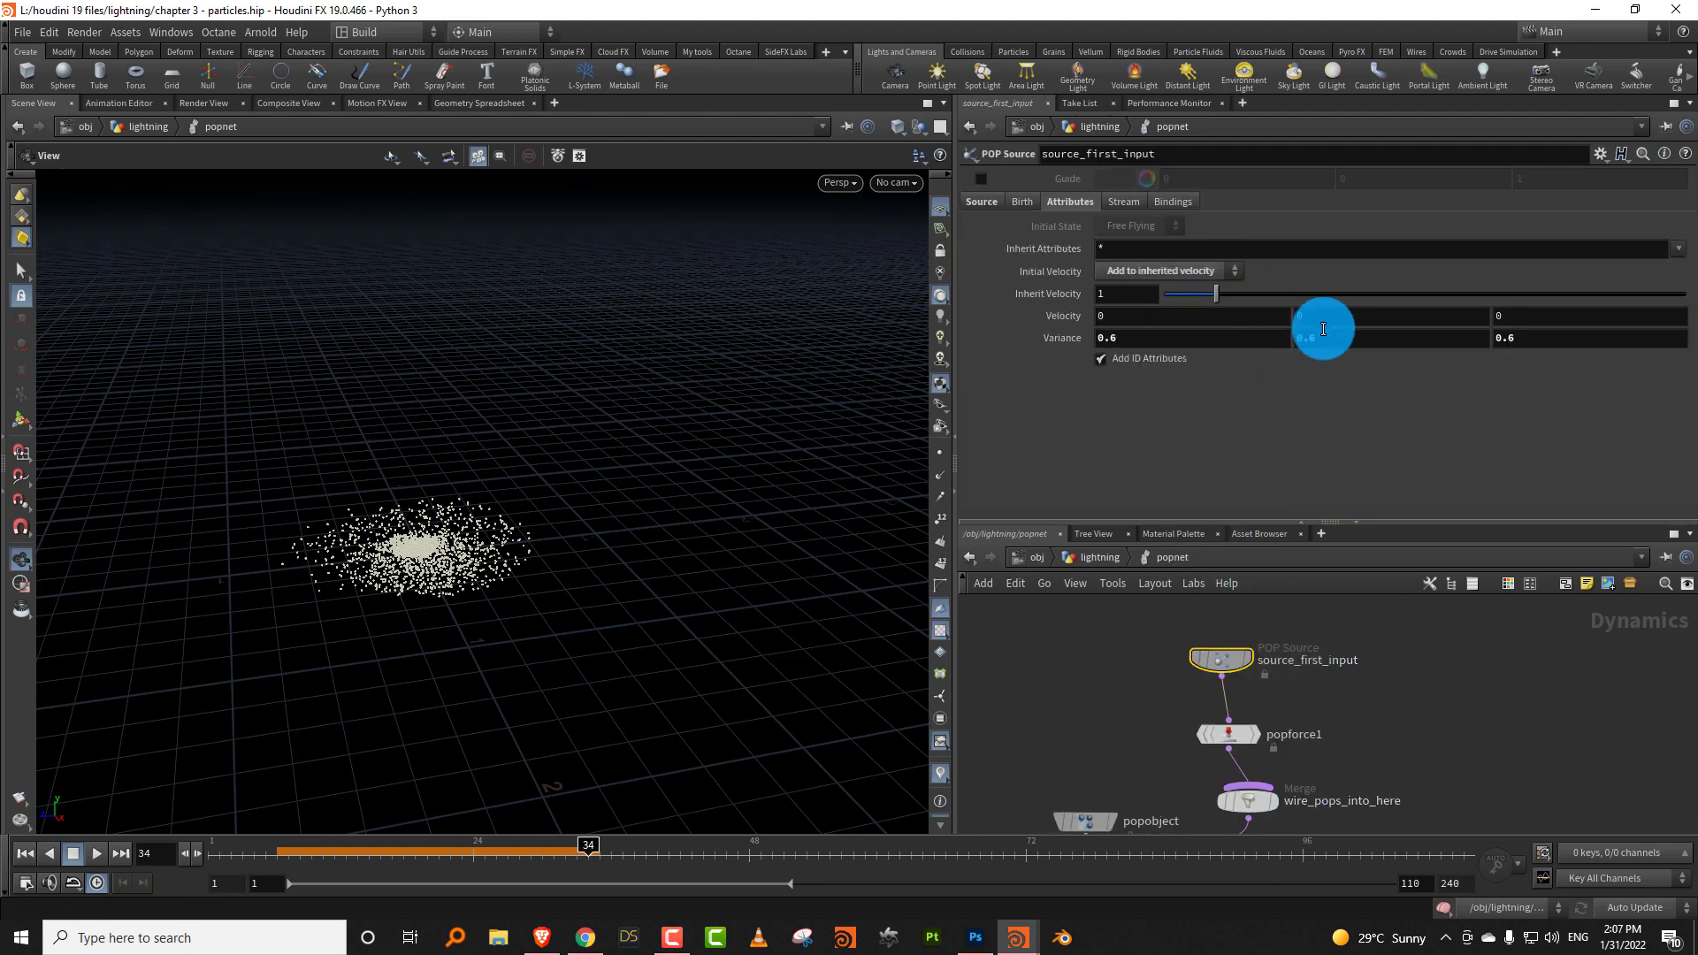
pyautogui.click(1282, 339)
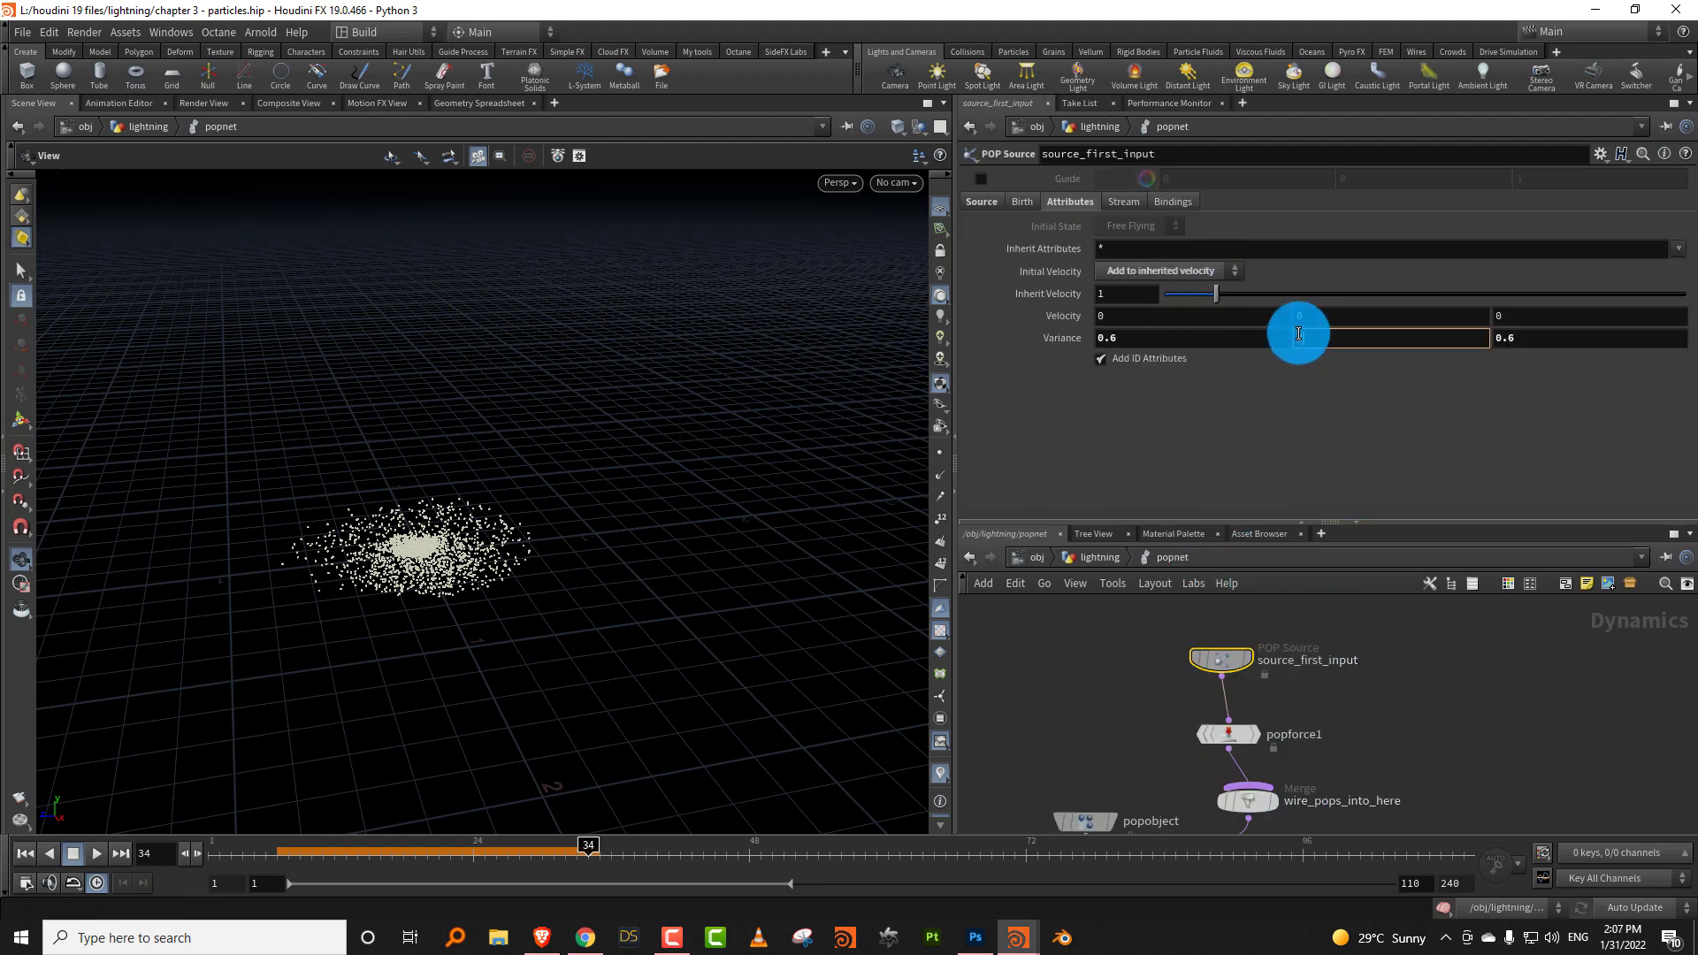
pyautogui.moveTo(481, 588); pyautogui.dragTo(478, 522)
pyautogui.click(254, 856)
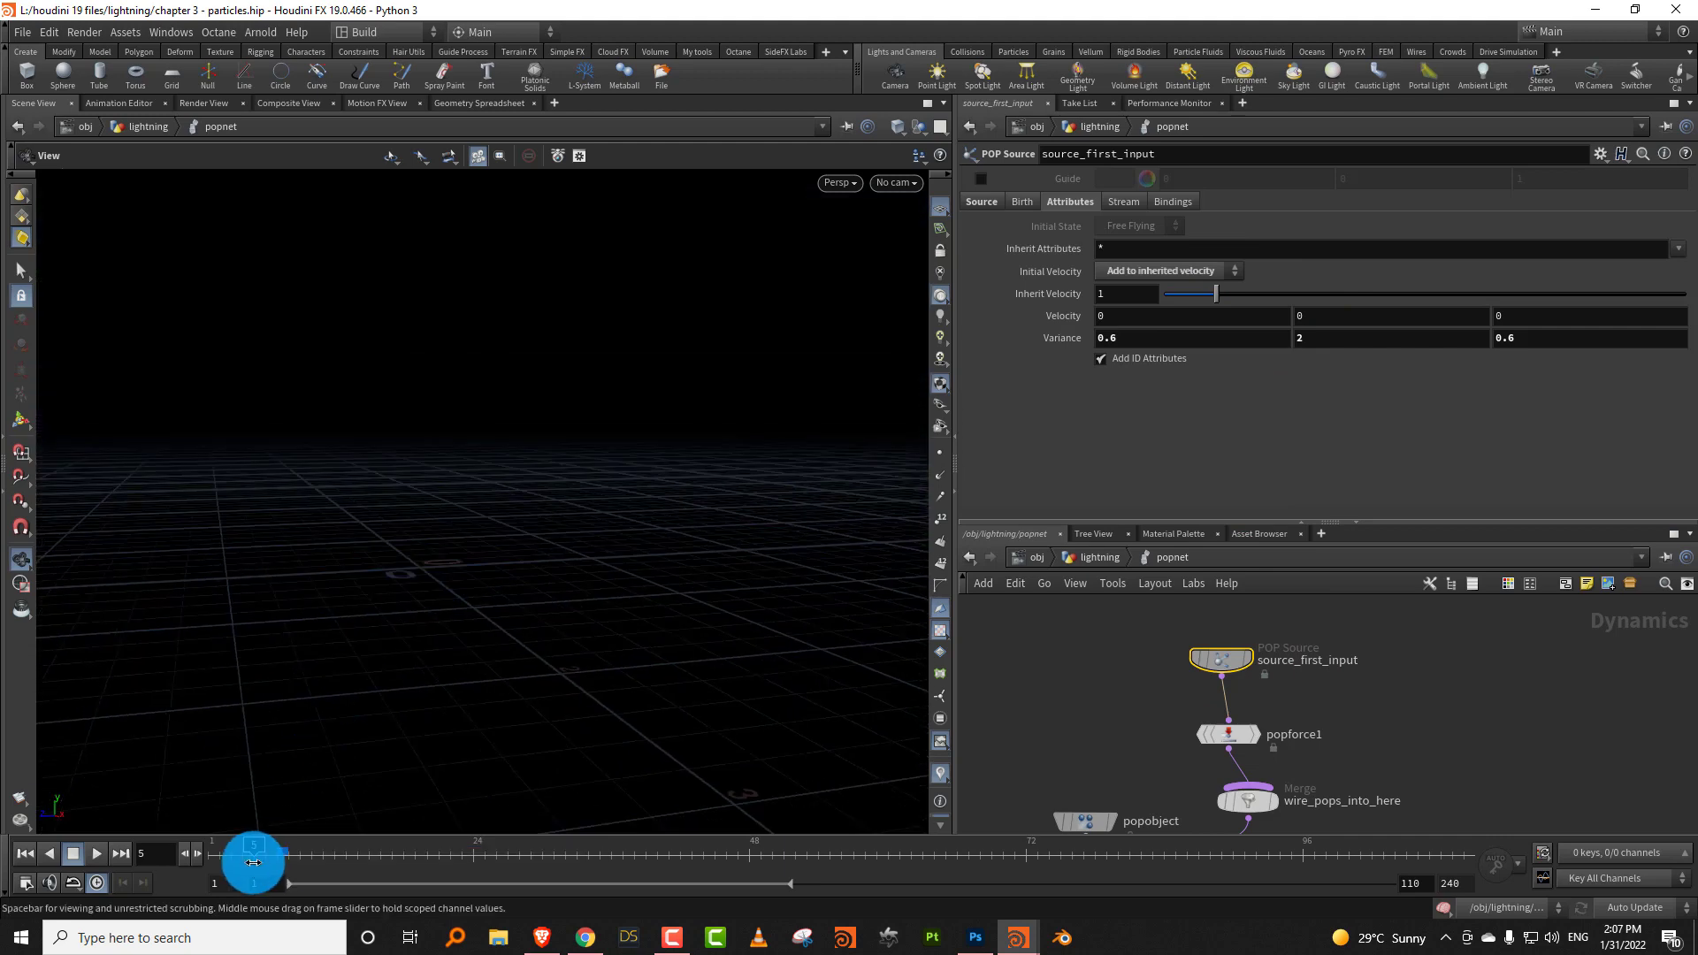
pyautogui.click(97, 854)
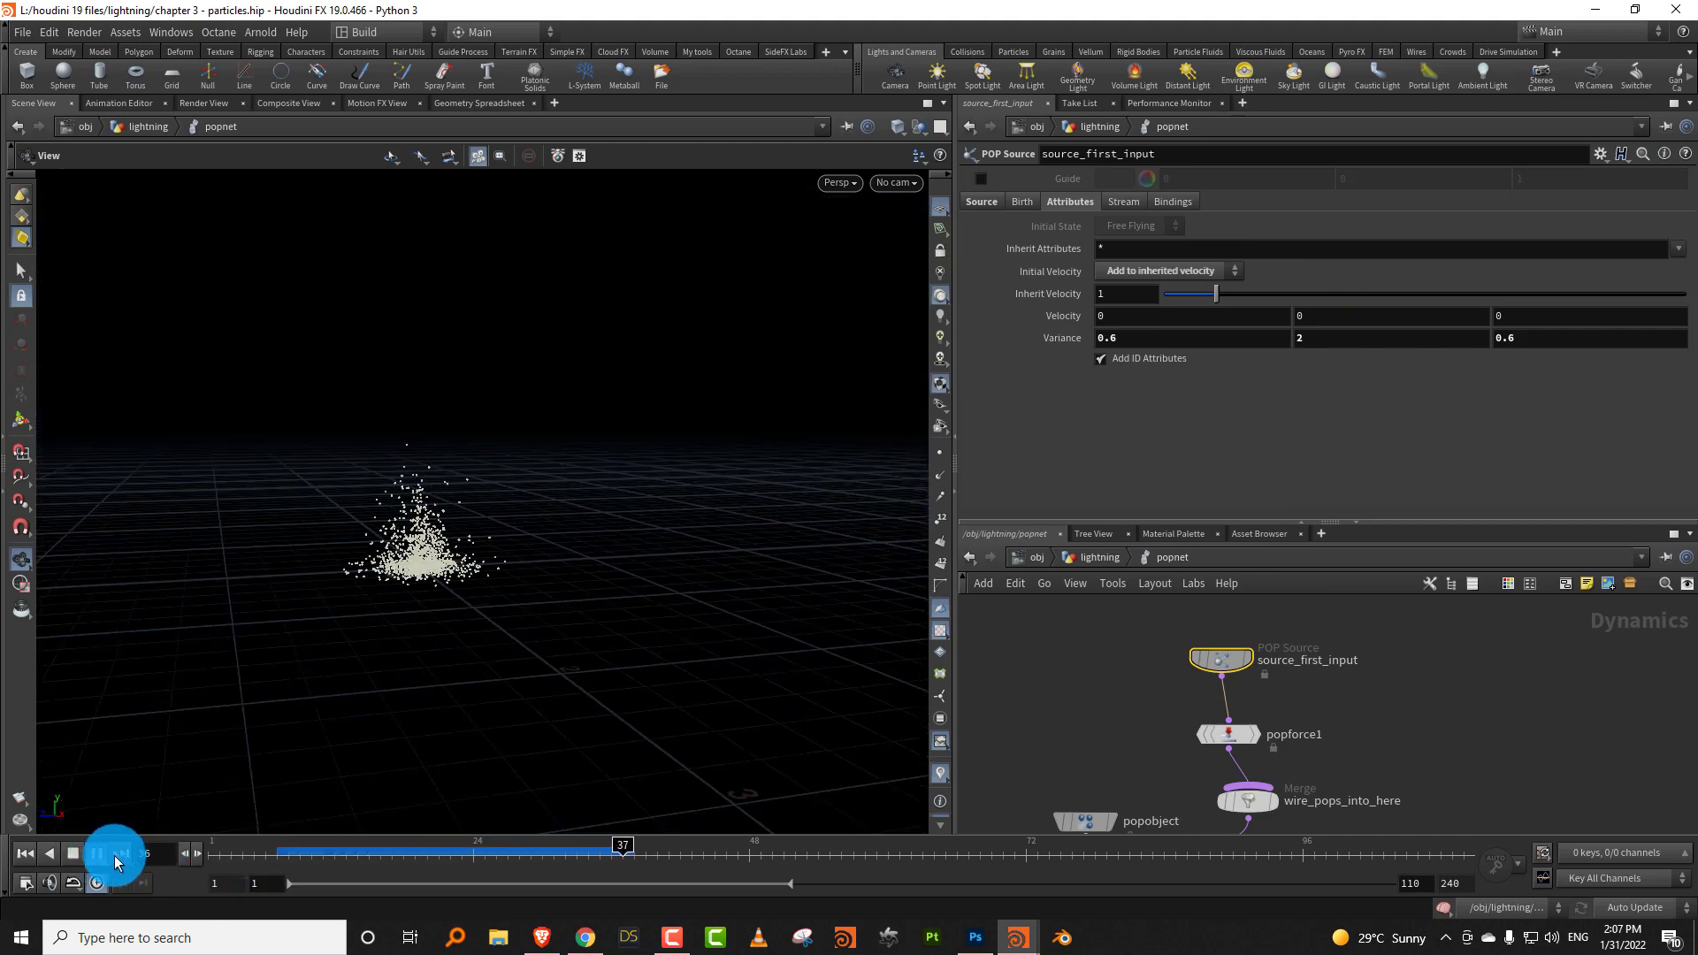
pyautogui.click(88, 856)
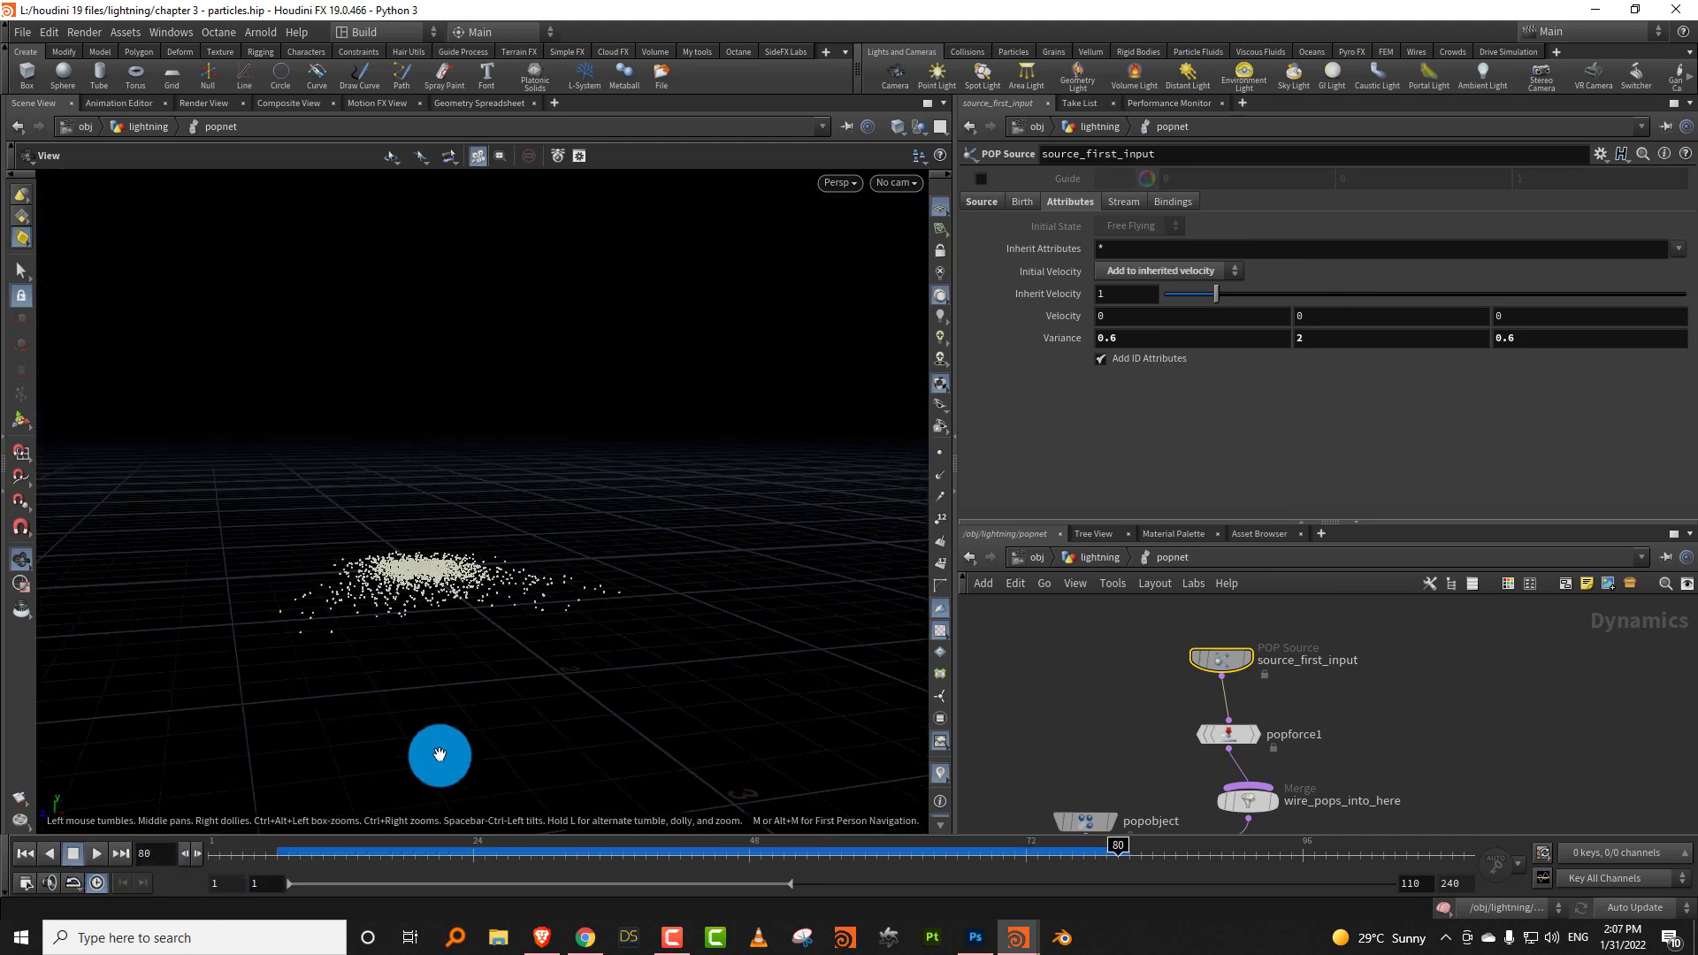
# Set groundplane1's Bounce to 0.153 and Bounce Forward to 0.219, replay the simulation and return to frame 1.
pyautogui.moveTo(1100, 691); pyautogui.dragTo(1202, 535, button='middle')
pyautogui.click(1123, 651)
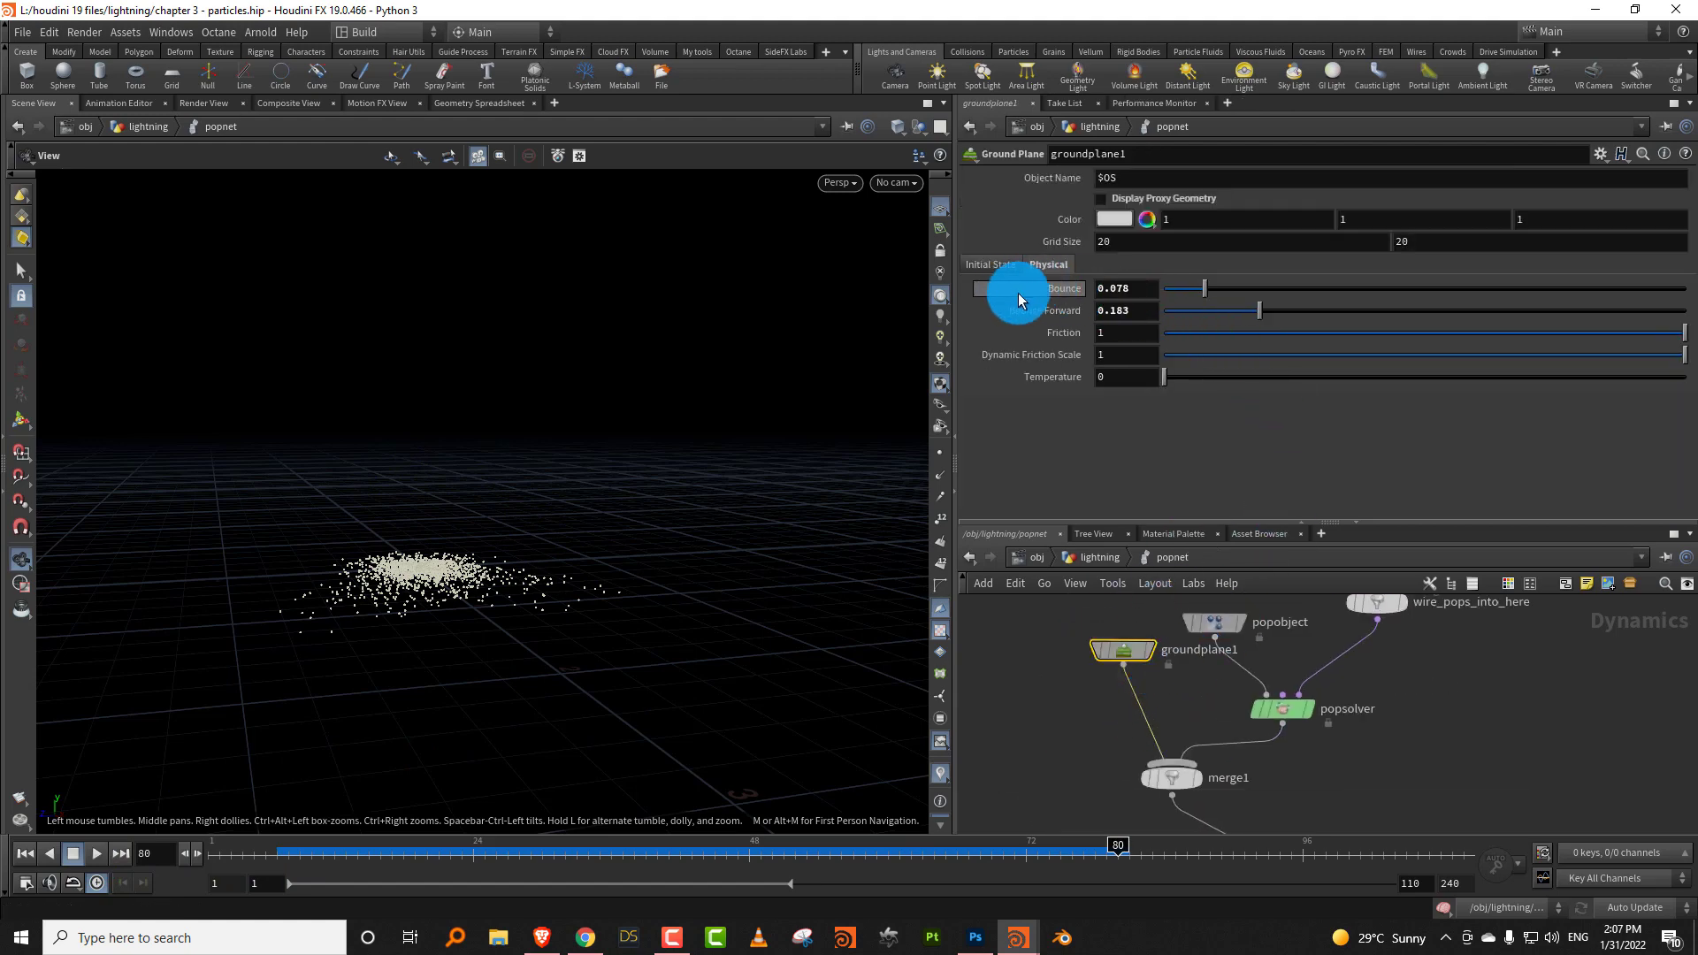
pyautogui.moveTo(1247, 303); pyautogui.dragTo(1279, 309)
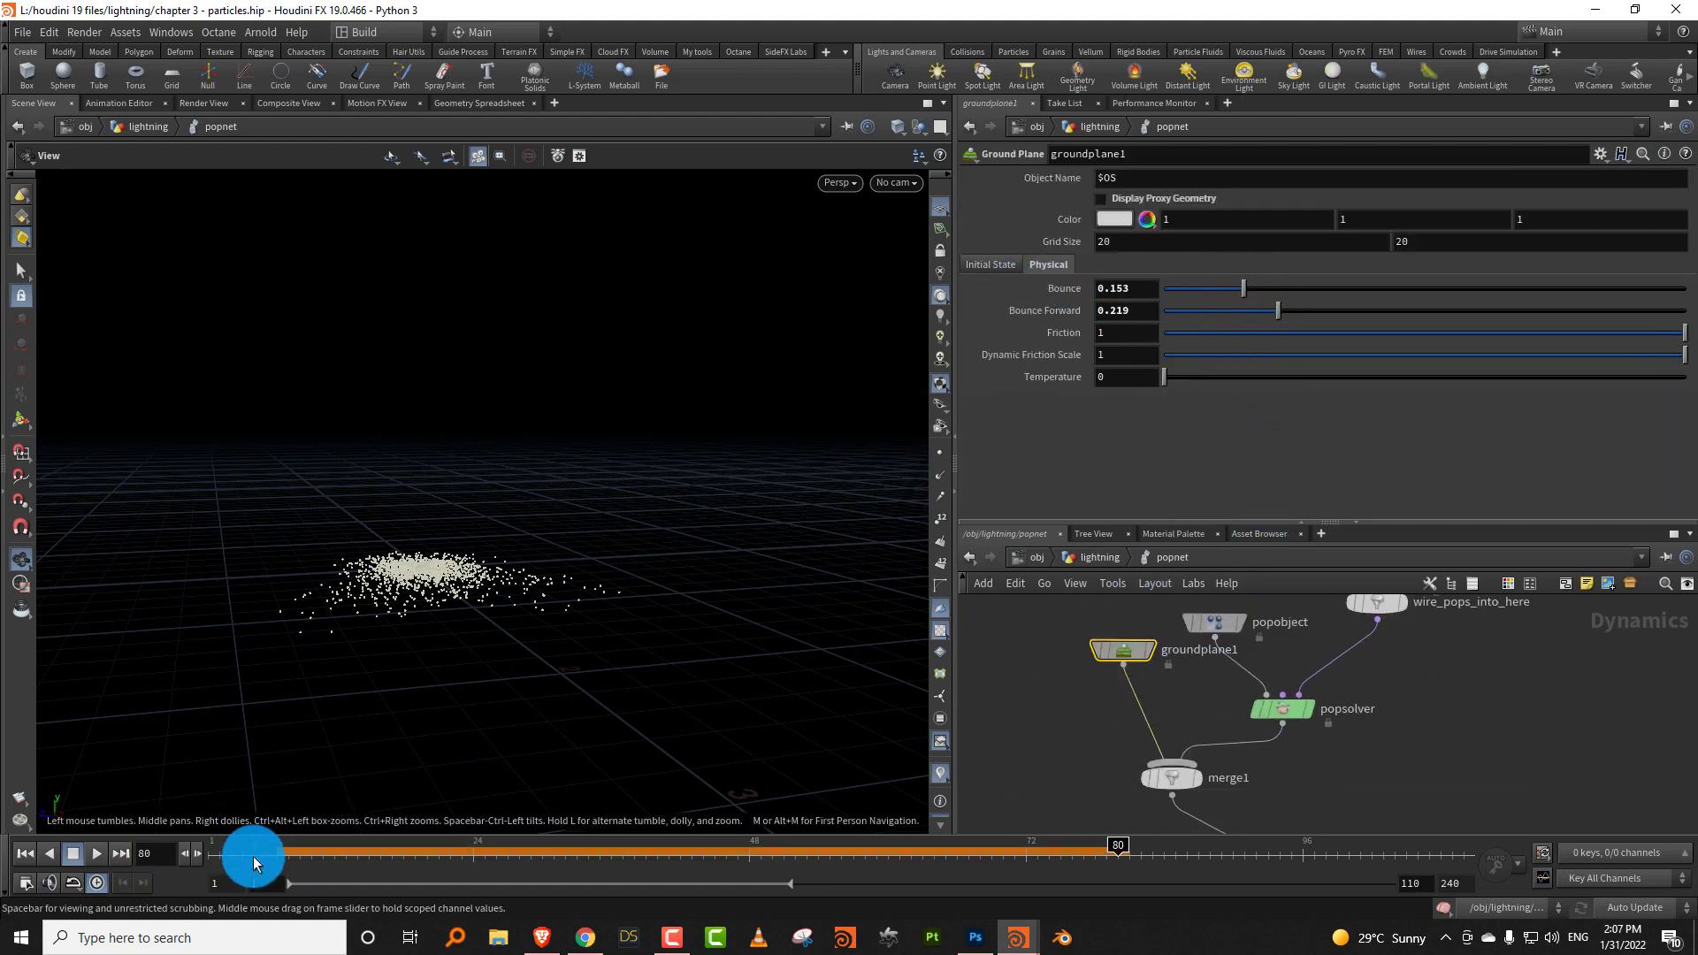
pyautogui.click(214, 856)
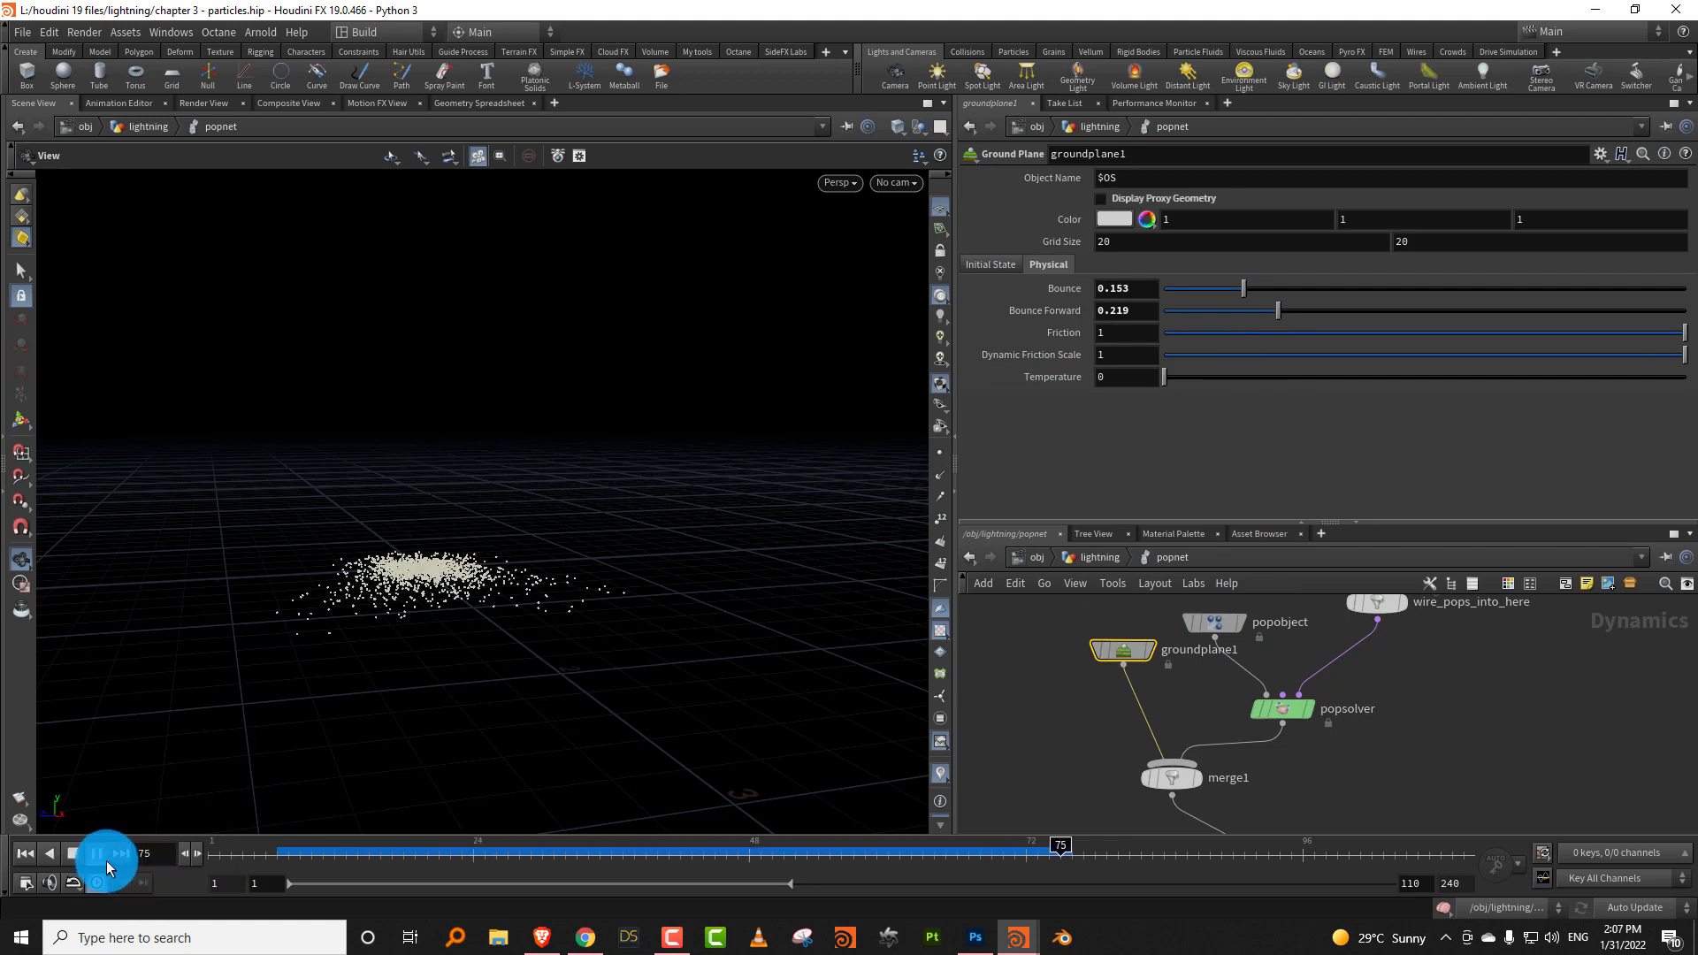
pyautogui.click(73, 851)
pyautogui.click(27, 851)
pyautogui.click(92, 853)
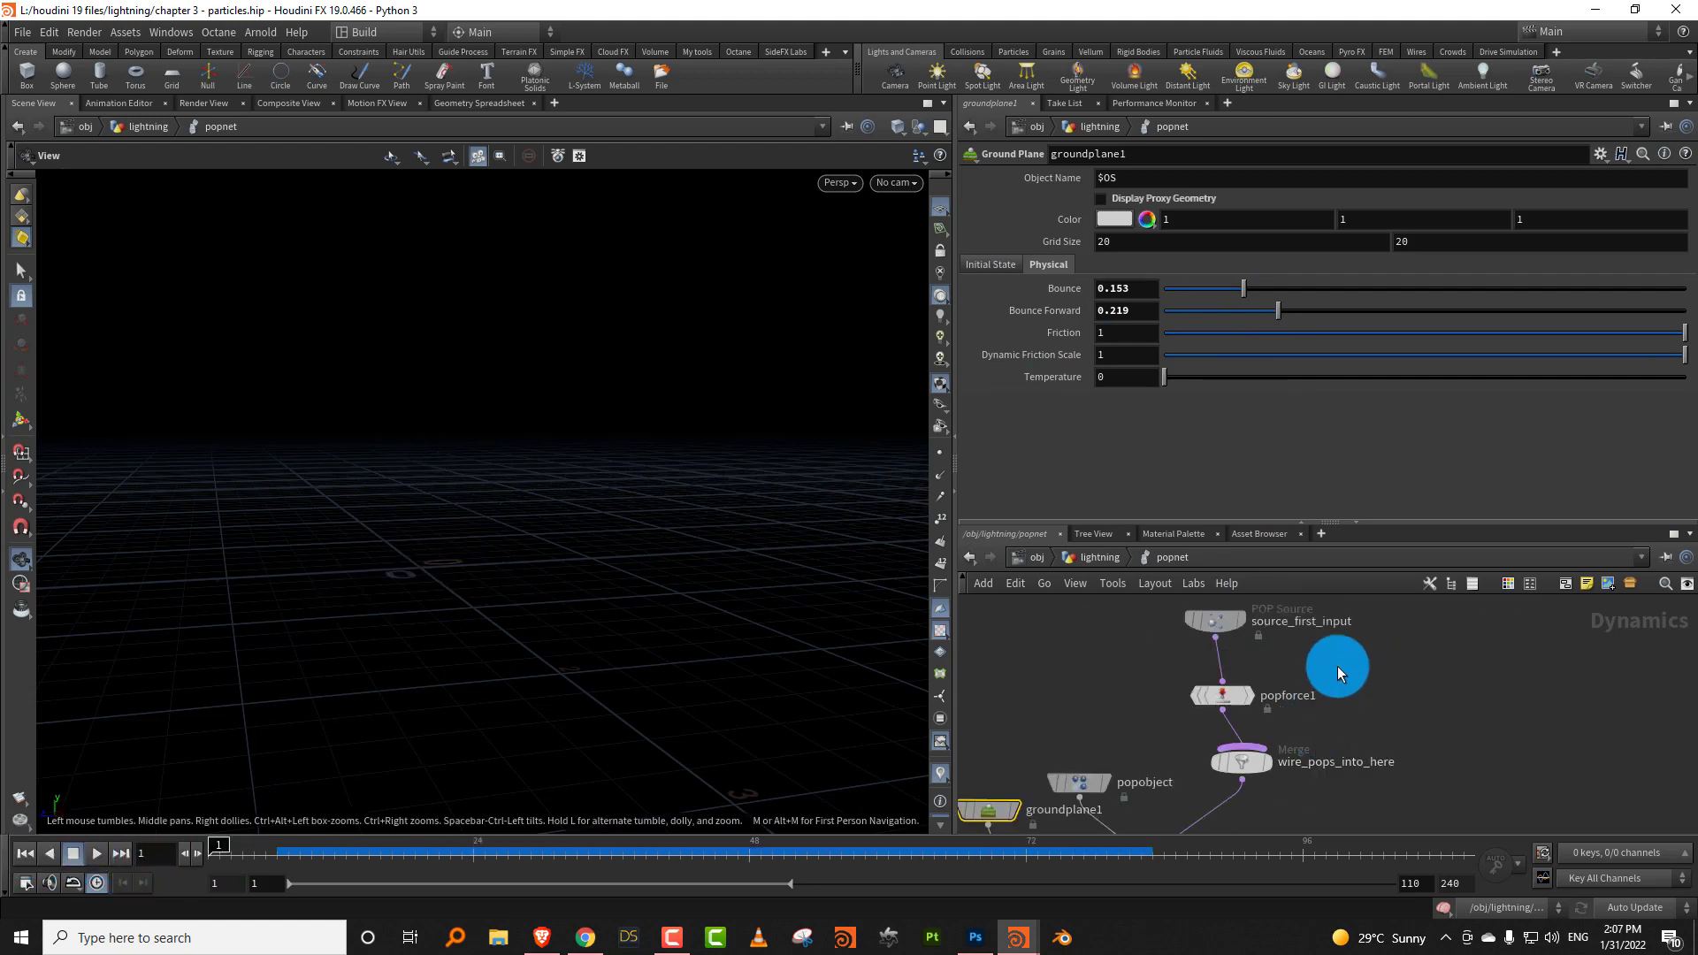
# Set source_first_input's birth parameters to a Life Expectancy of 1 and a Life Variance of 0.603.
pyautogui.click(1215, 621)
pyautogui.click(1023, 202)
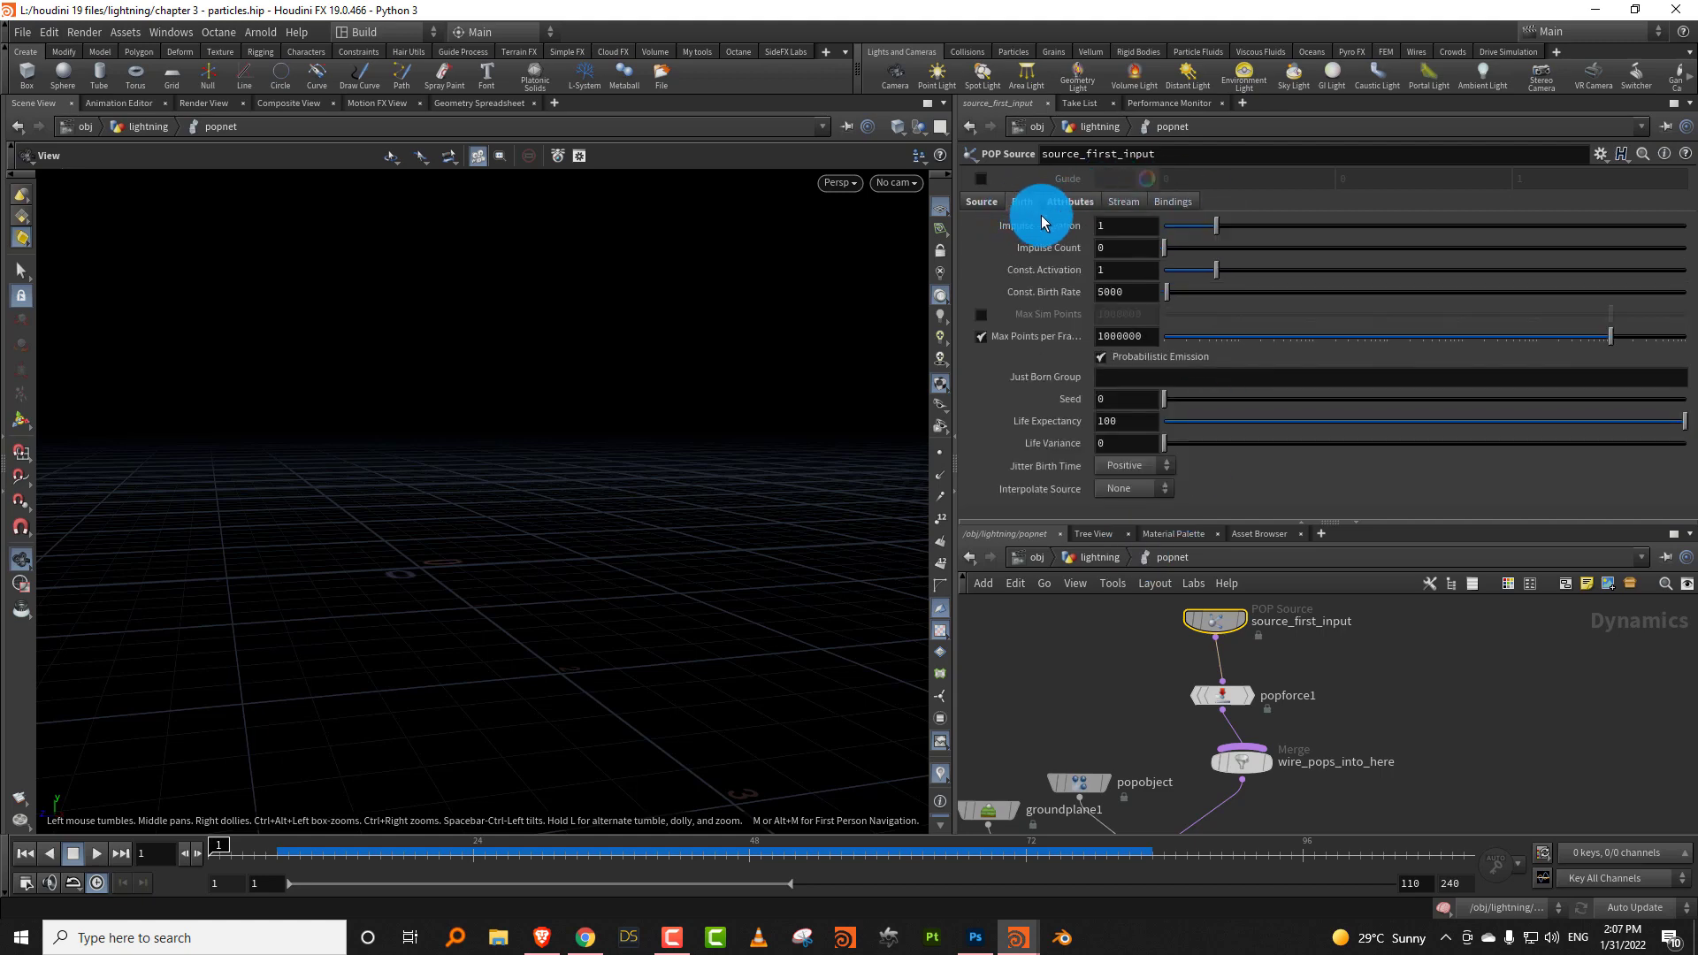
pyautogui.click(1121, 421)
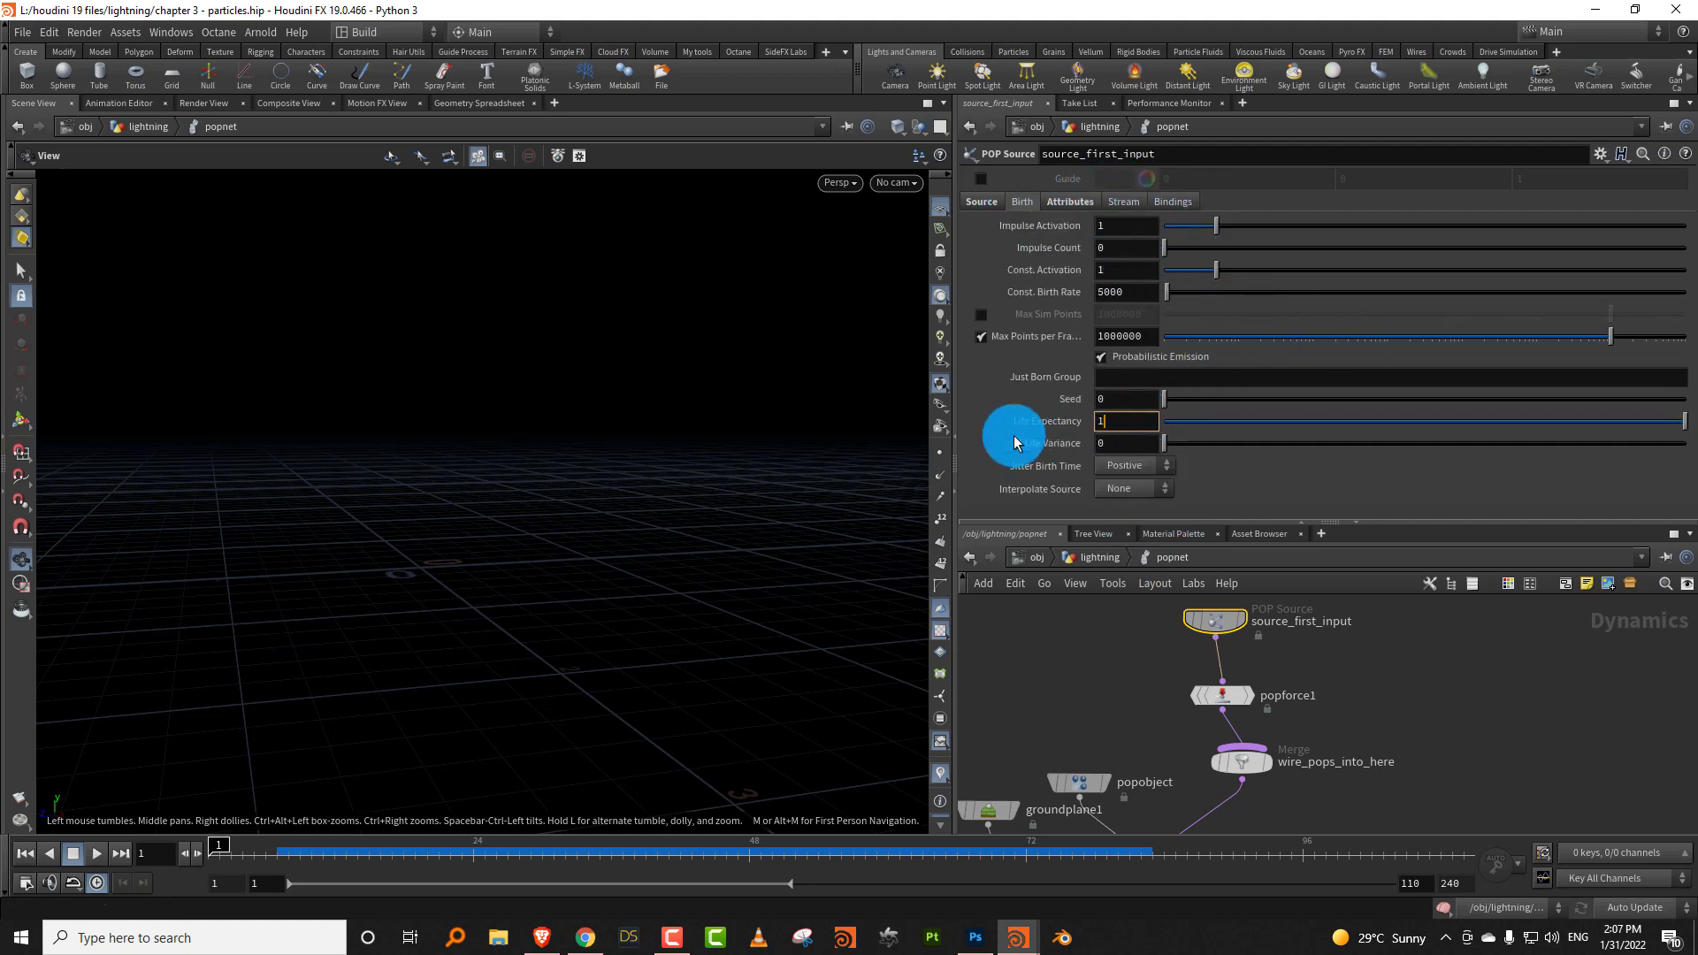
pyautogui.write('1')
pyautogui.press('Return')
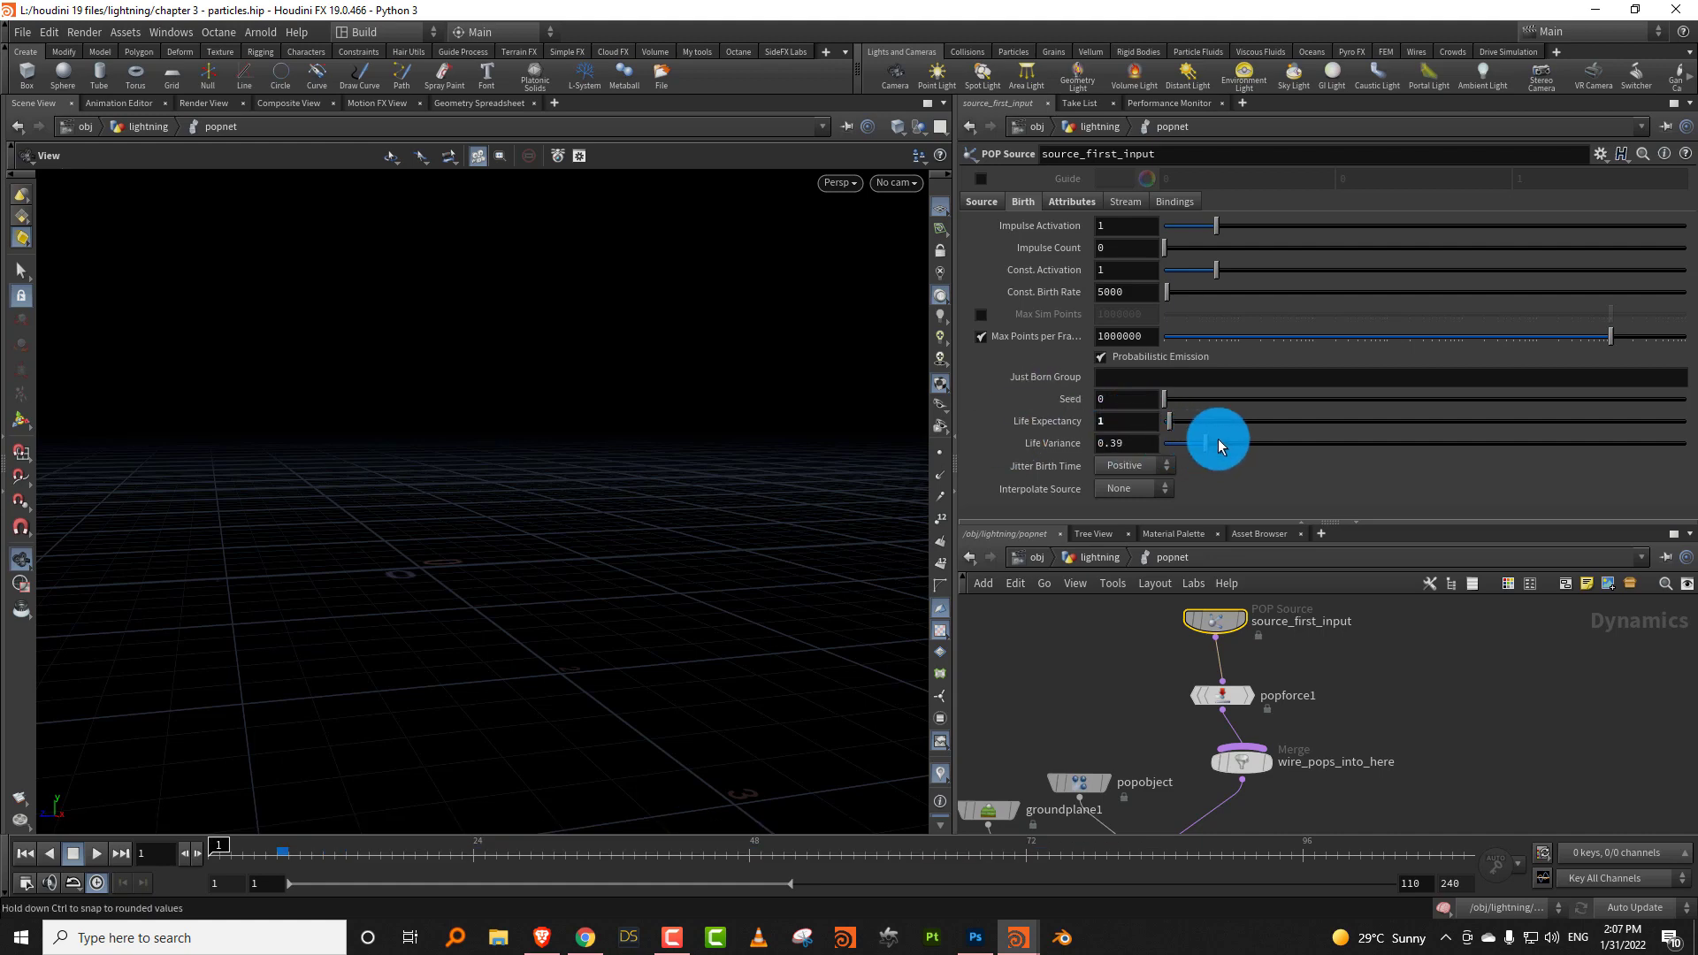
pyautogui.moveTo(1218, 445); pyautogui.dragTo(1227, 444)
# Play and scrub the simulation to frame 41 and view the particles from the lightning network.
pyautogui.click(102, 854)
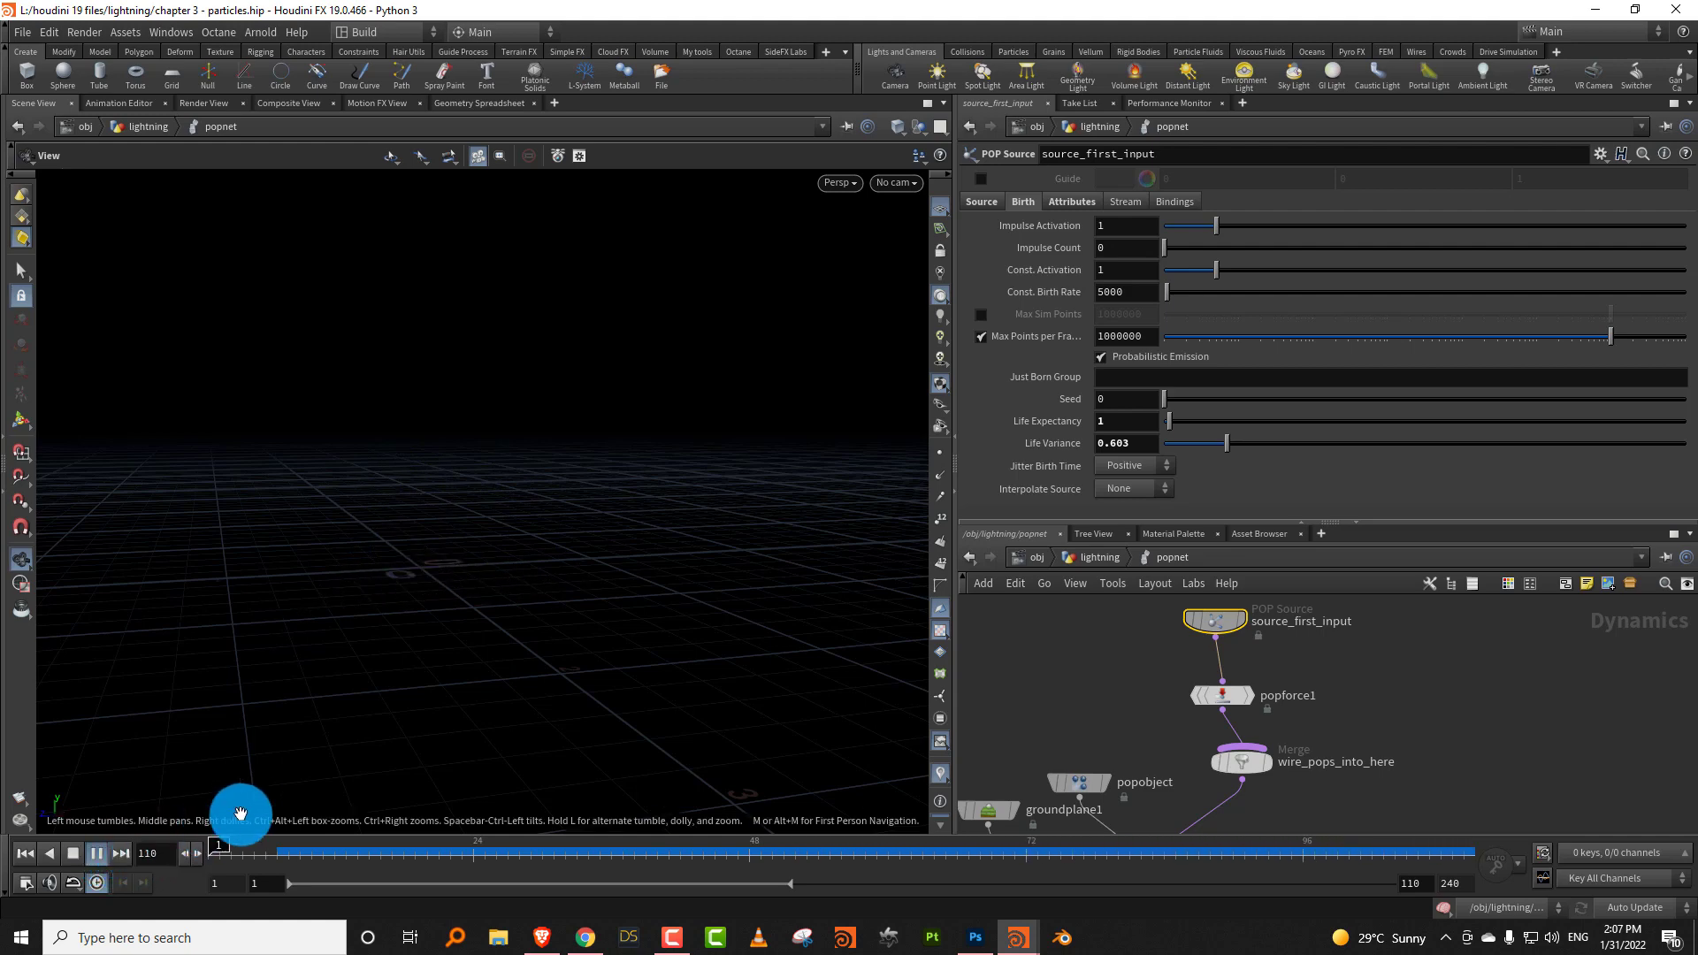
pyautogui.moveTo(253, 852); pyautogui.dragTo(668, 845)
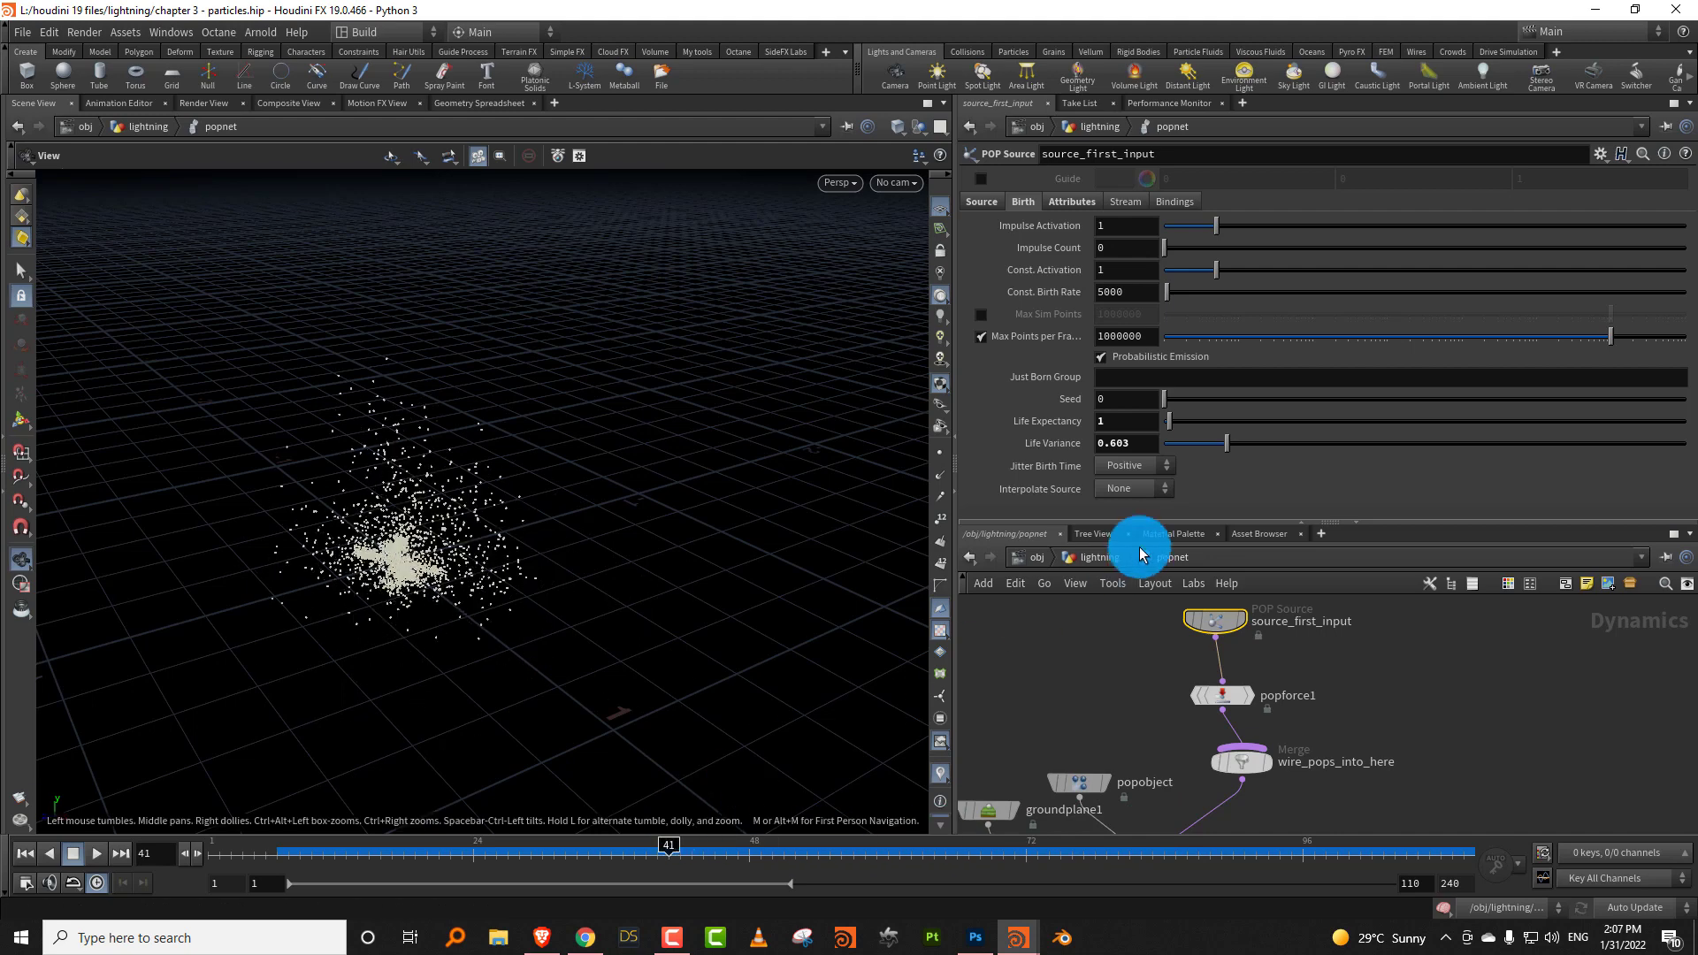
pyautogui.click(1093, 557)
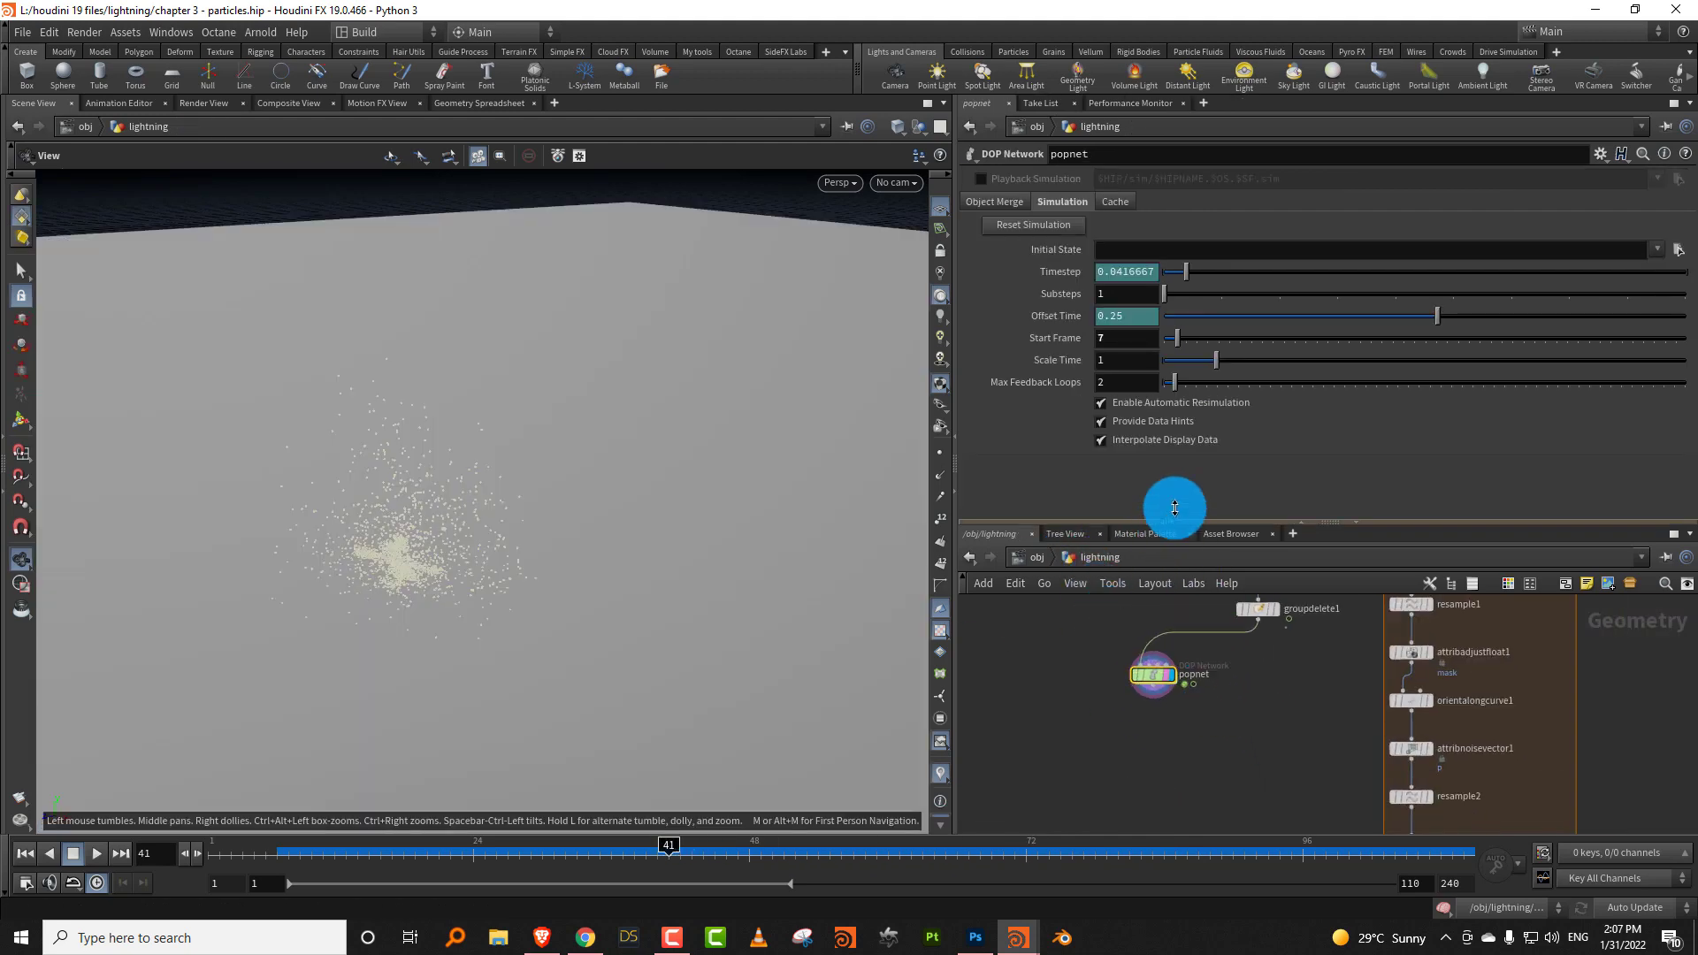
pyautogui.moveTo(1175, 508); pyautogui.dragTo(1177, 389)
pyautogui.scroll(3, 1200, 642)
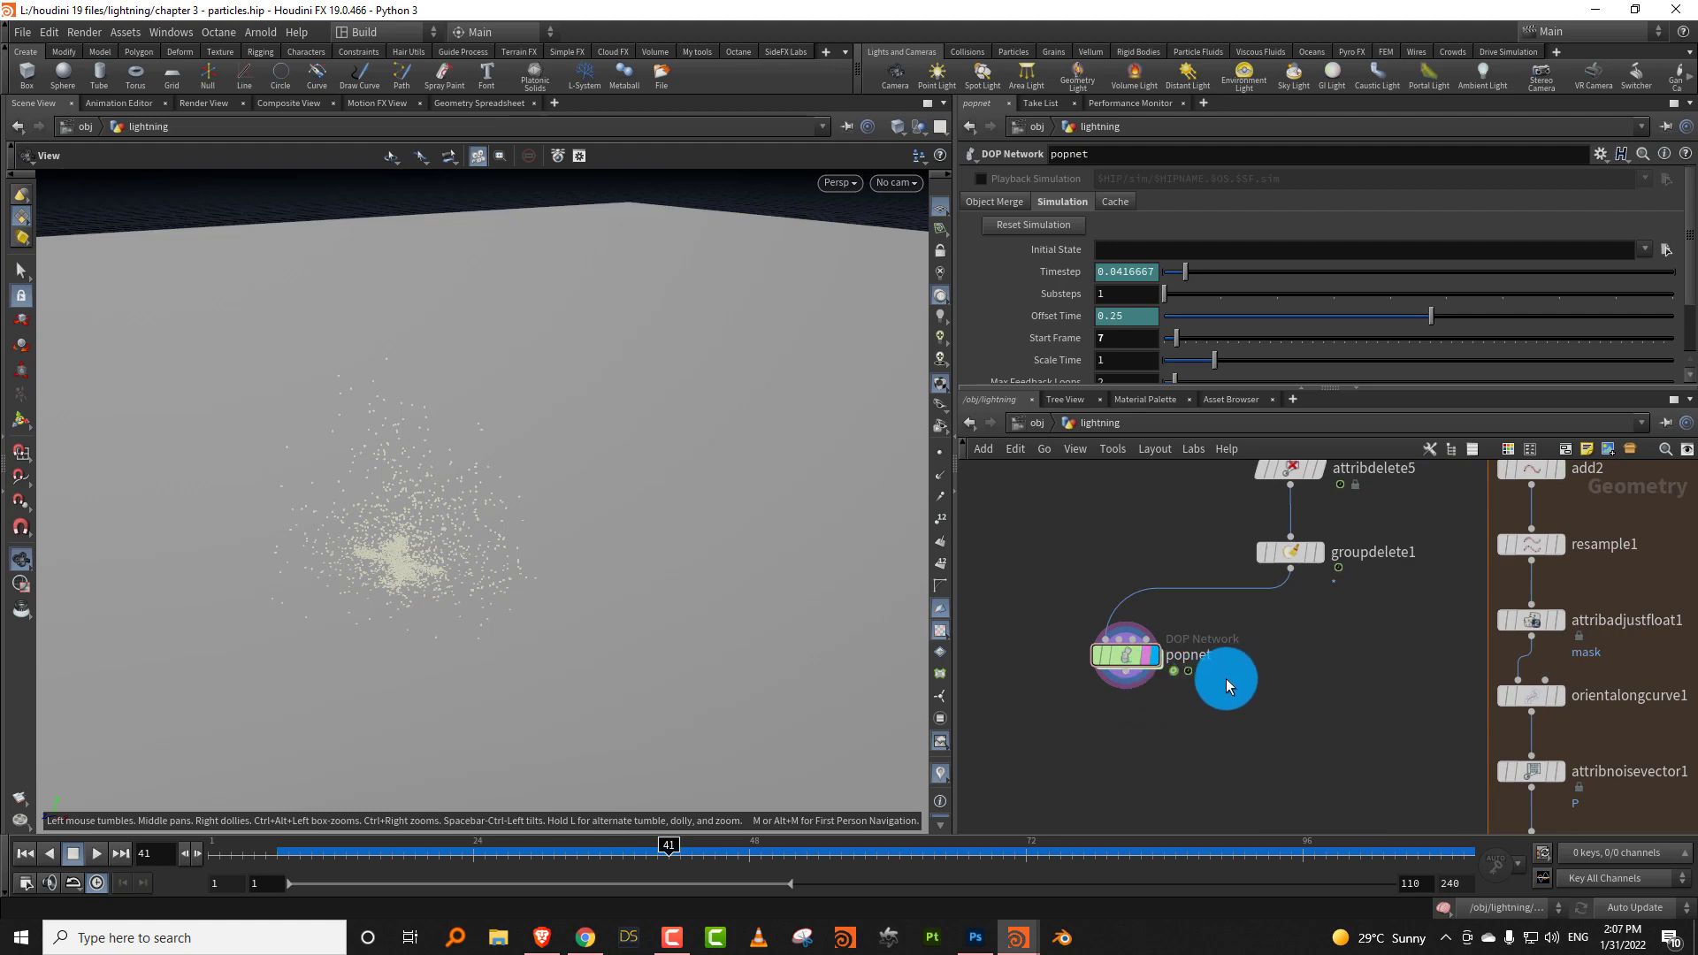
# Reopen popnet, set source_first_input's Life Expectancy to 1.5 and return to the lightning network.
pyautogui.click(1134, 655)
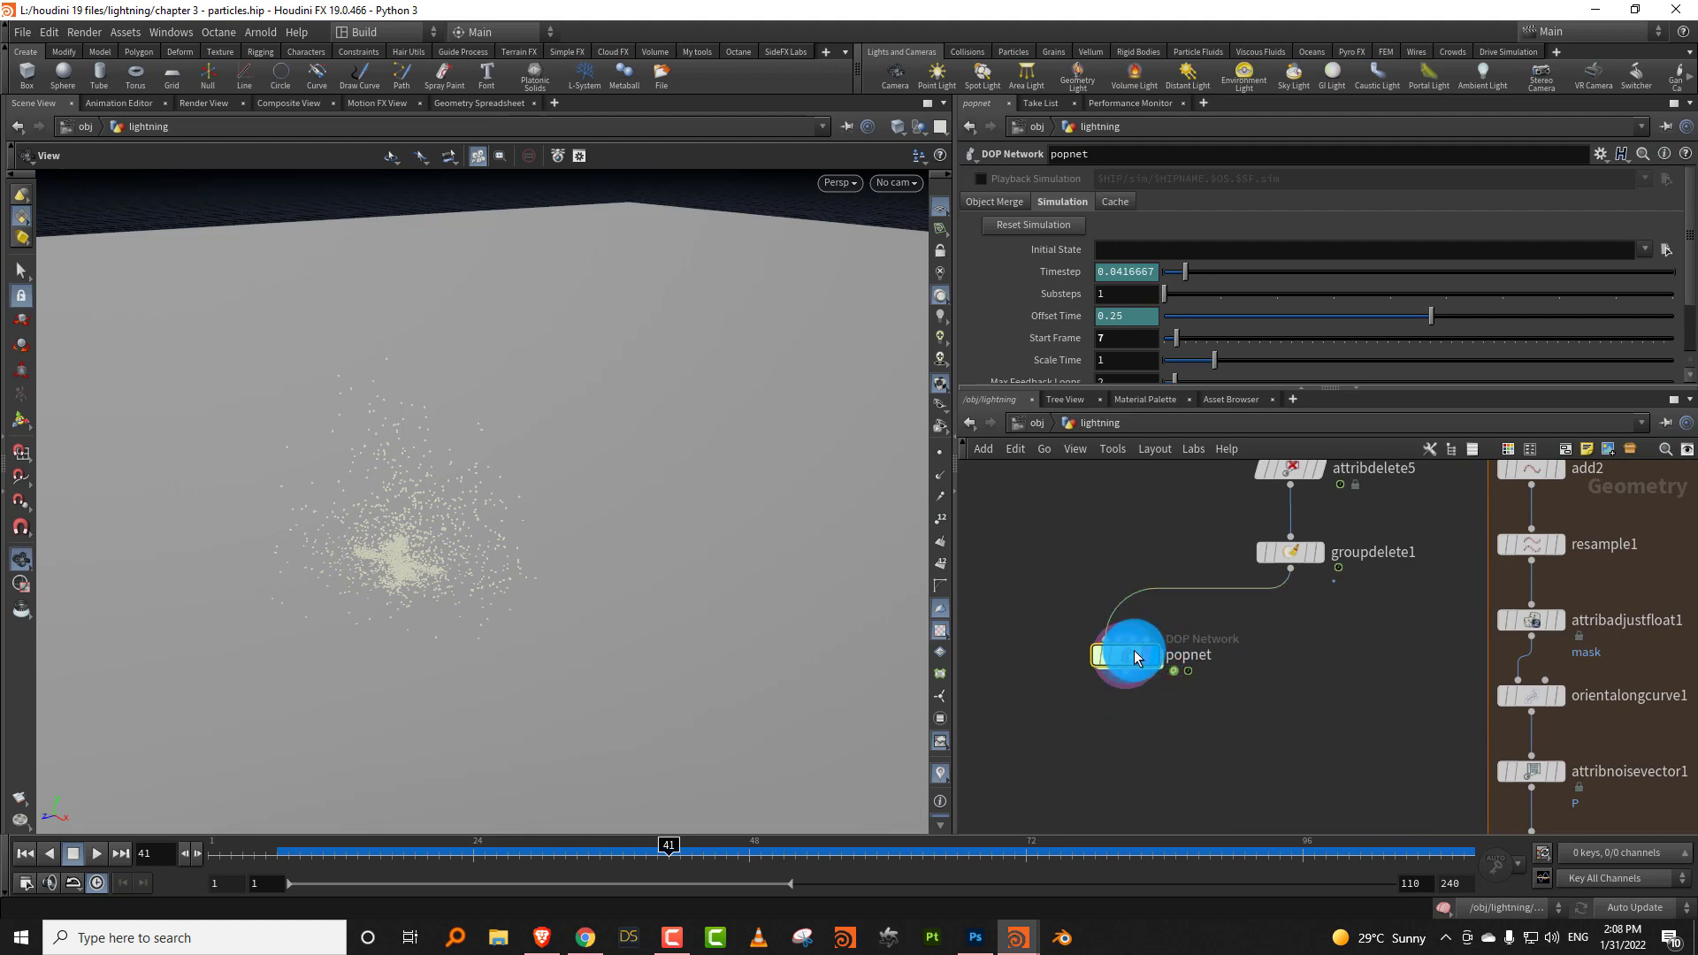
pyautogui.doubleClick(1134, 655)
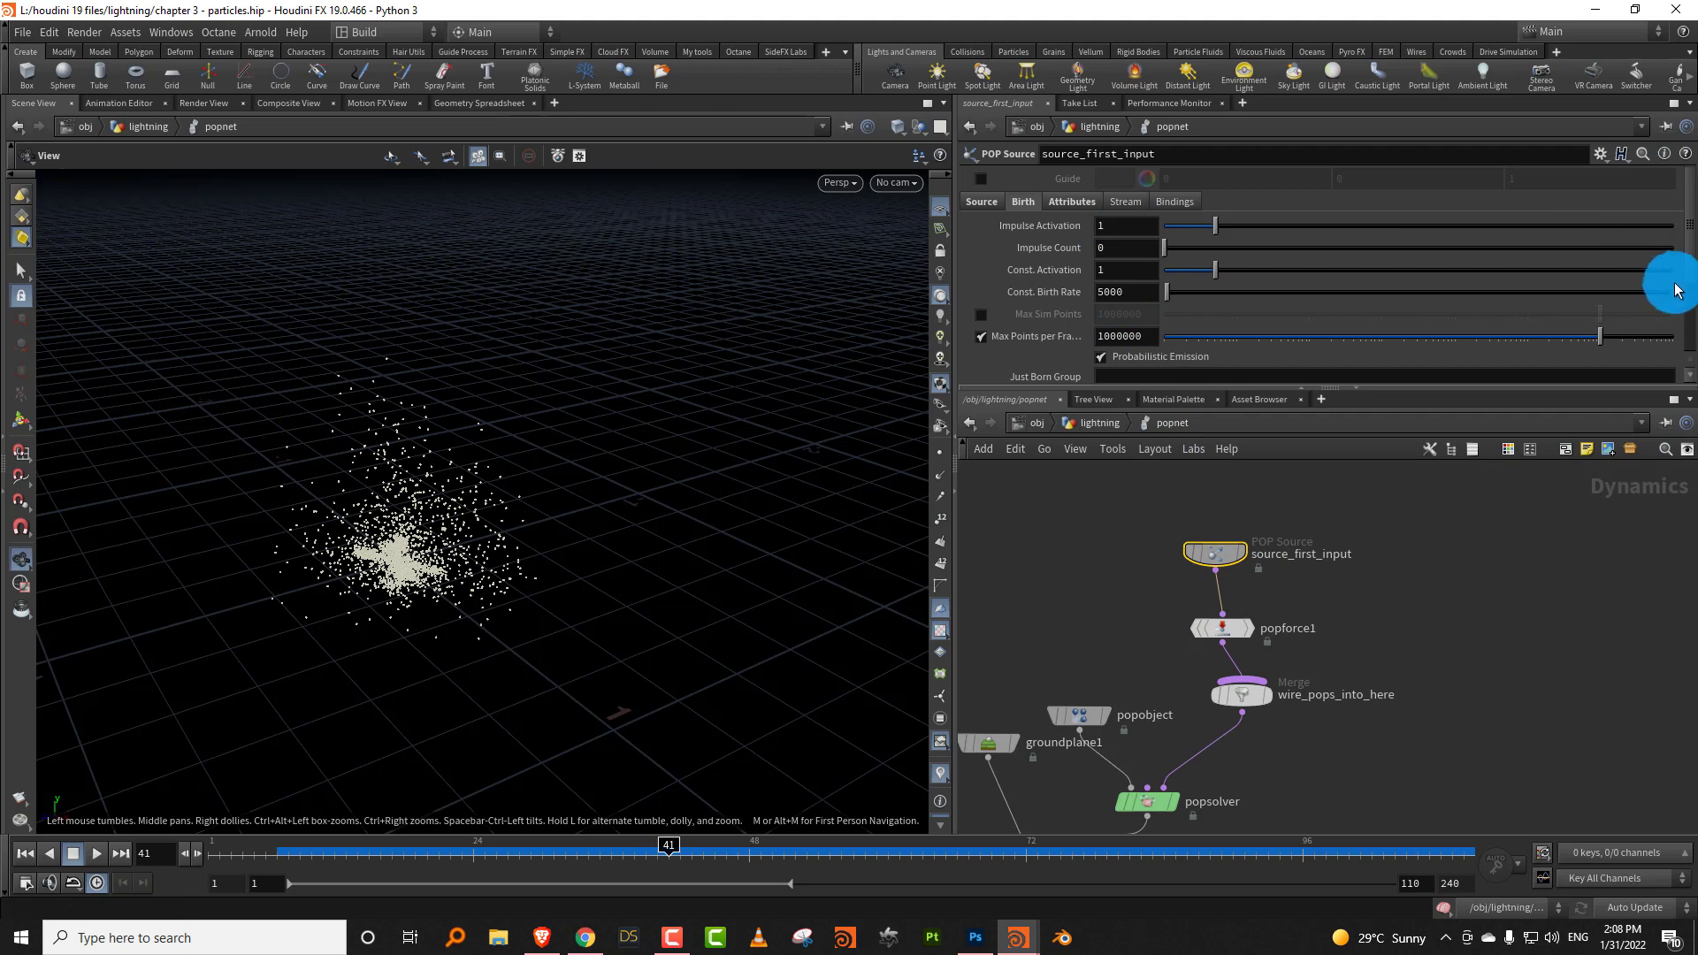
pyautogui.scroll(-2, 1685, 278)
pyautogui.click(1126, 324)
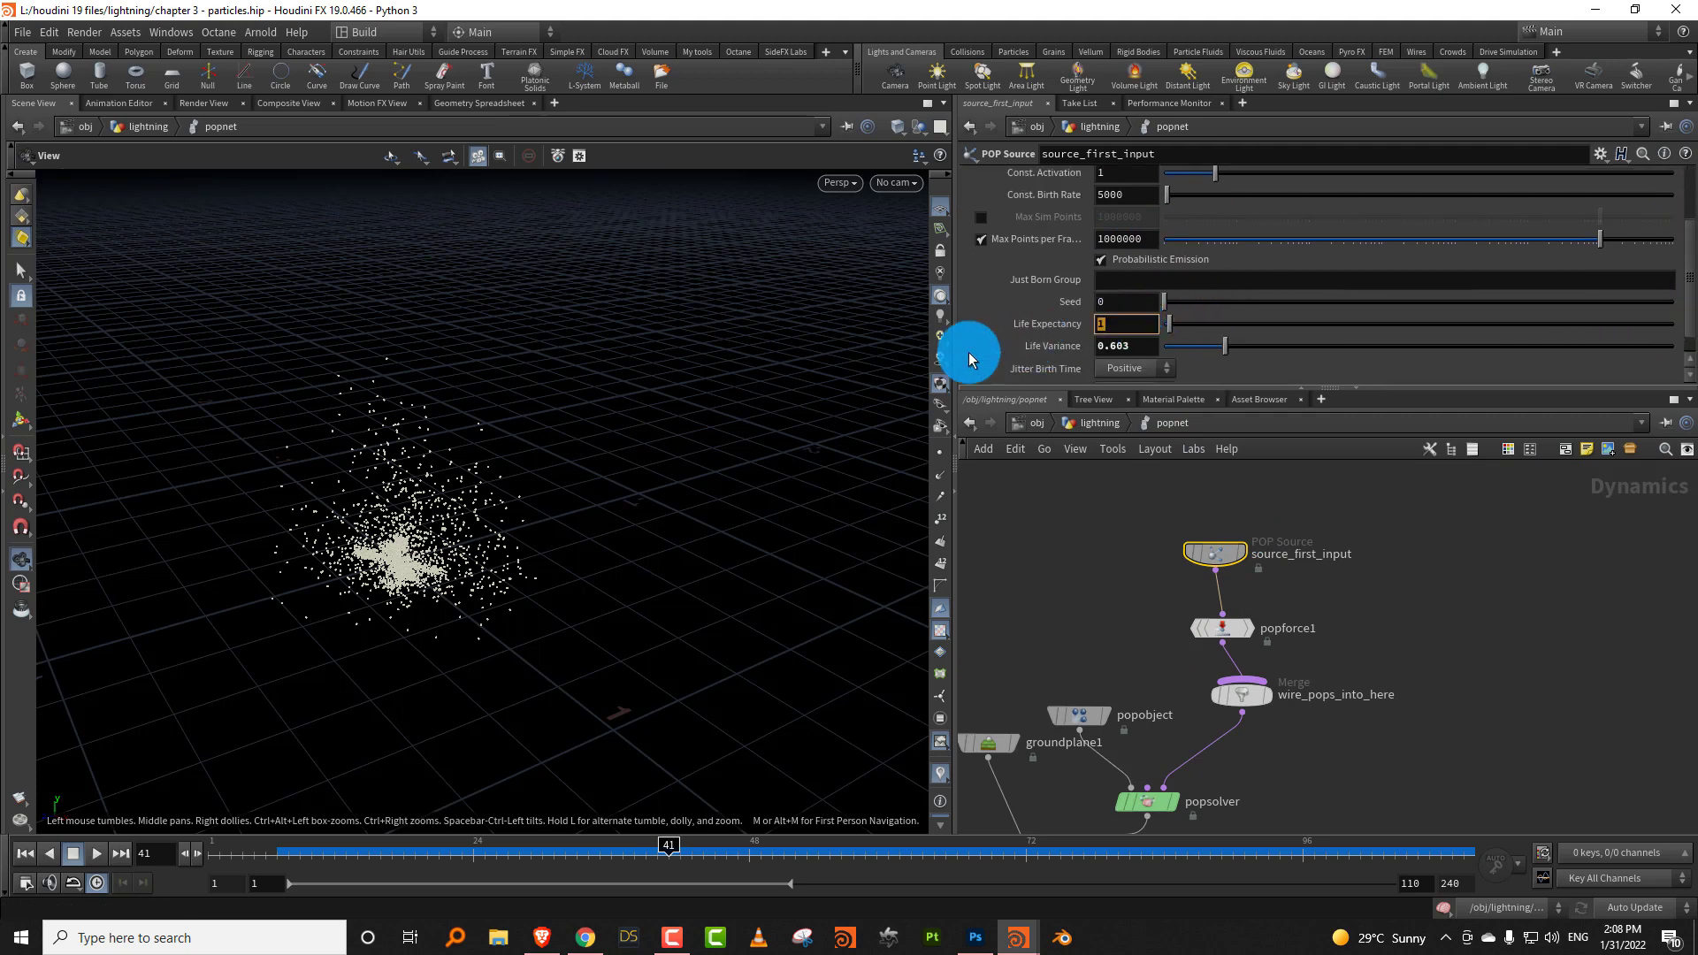
pyautogui.write('.5')
pyautogui.press('Return')
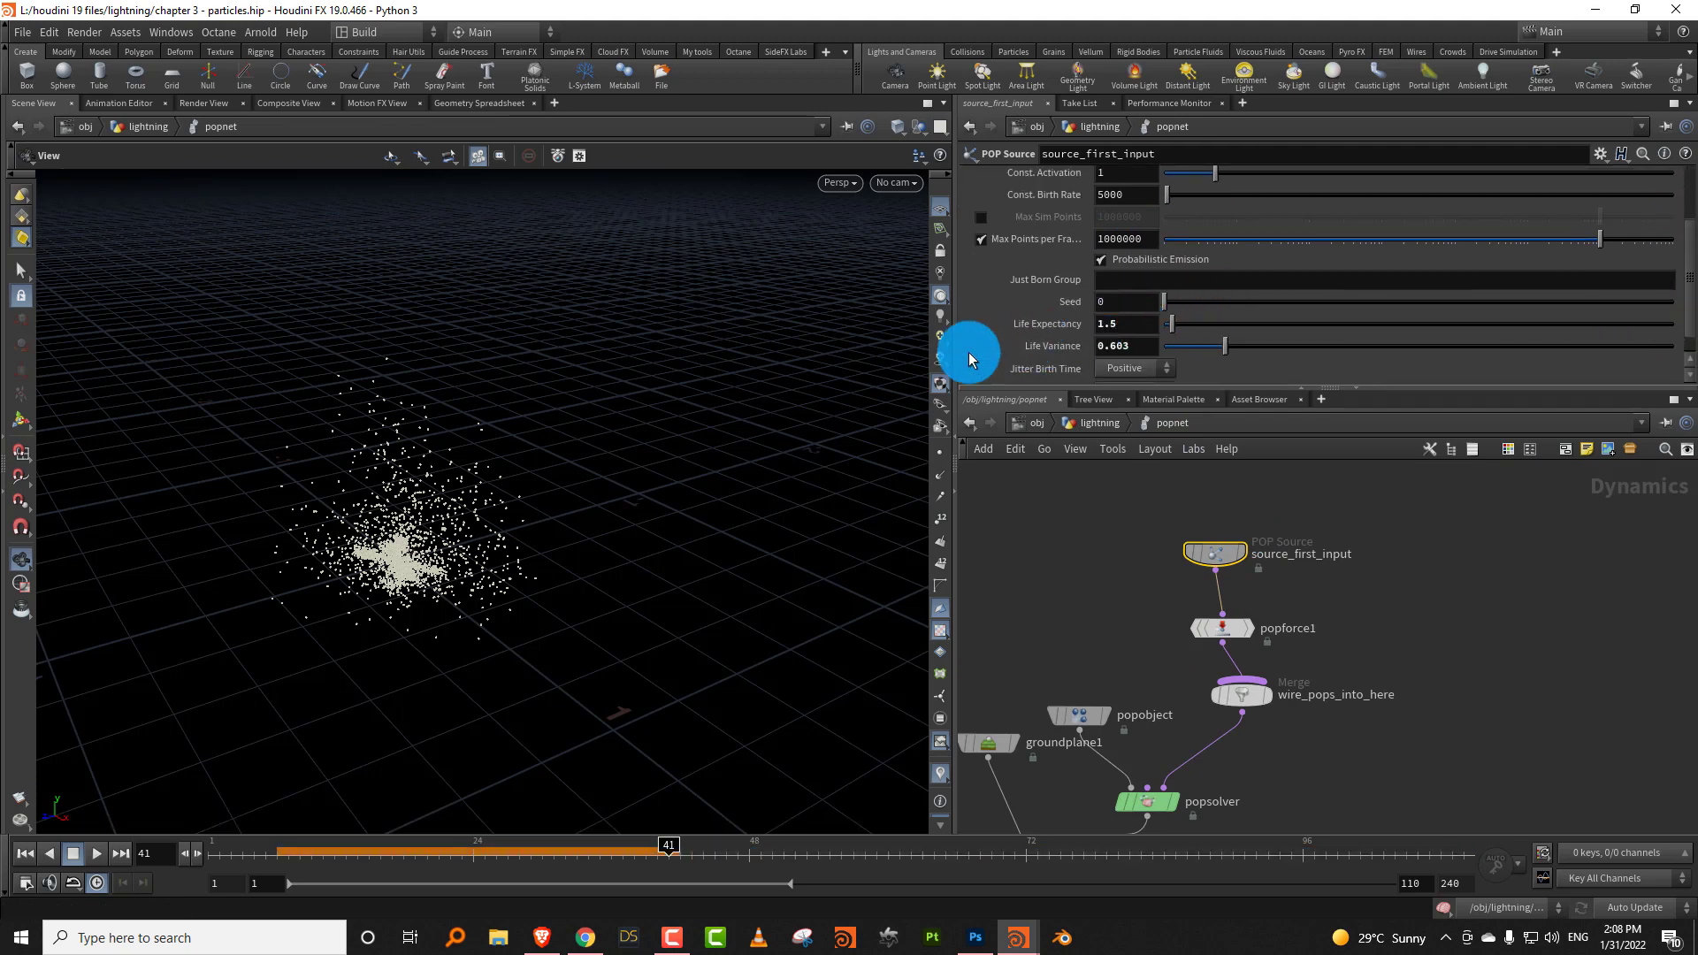
pyautogui.click(1087, 423)
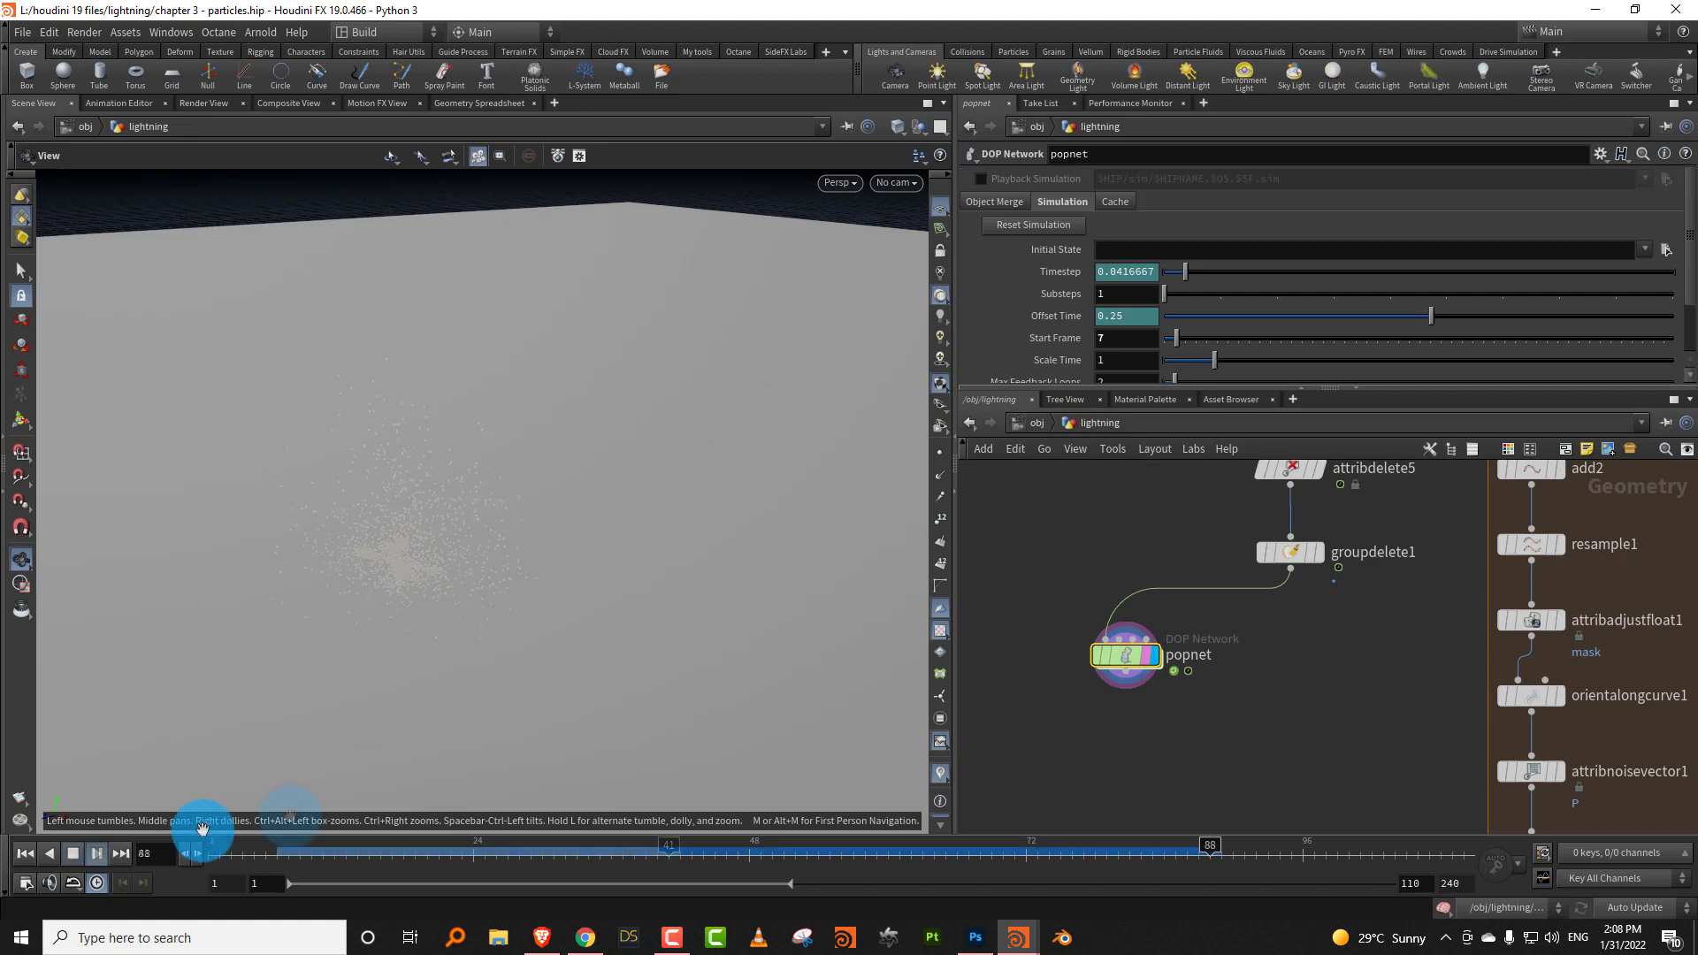
# Go to frame 7, add a Blast node below popnet, connect popnet's output to it and display it.
pyautogui.click(276, 857)
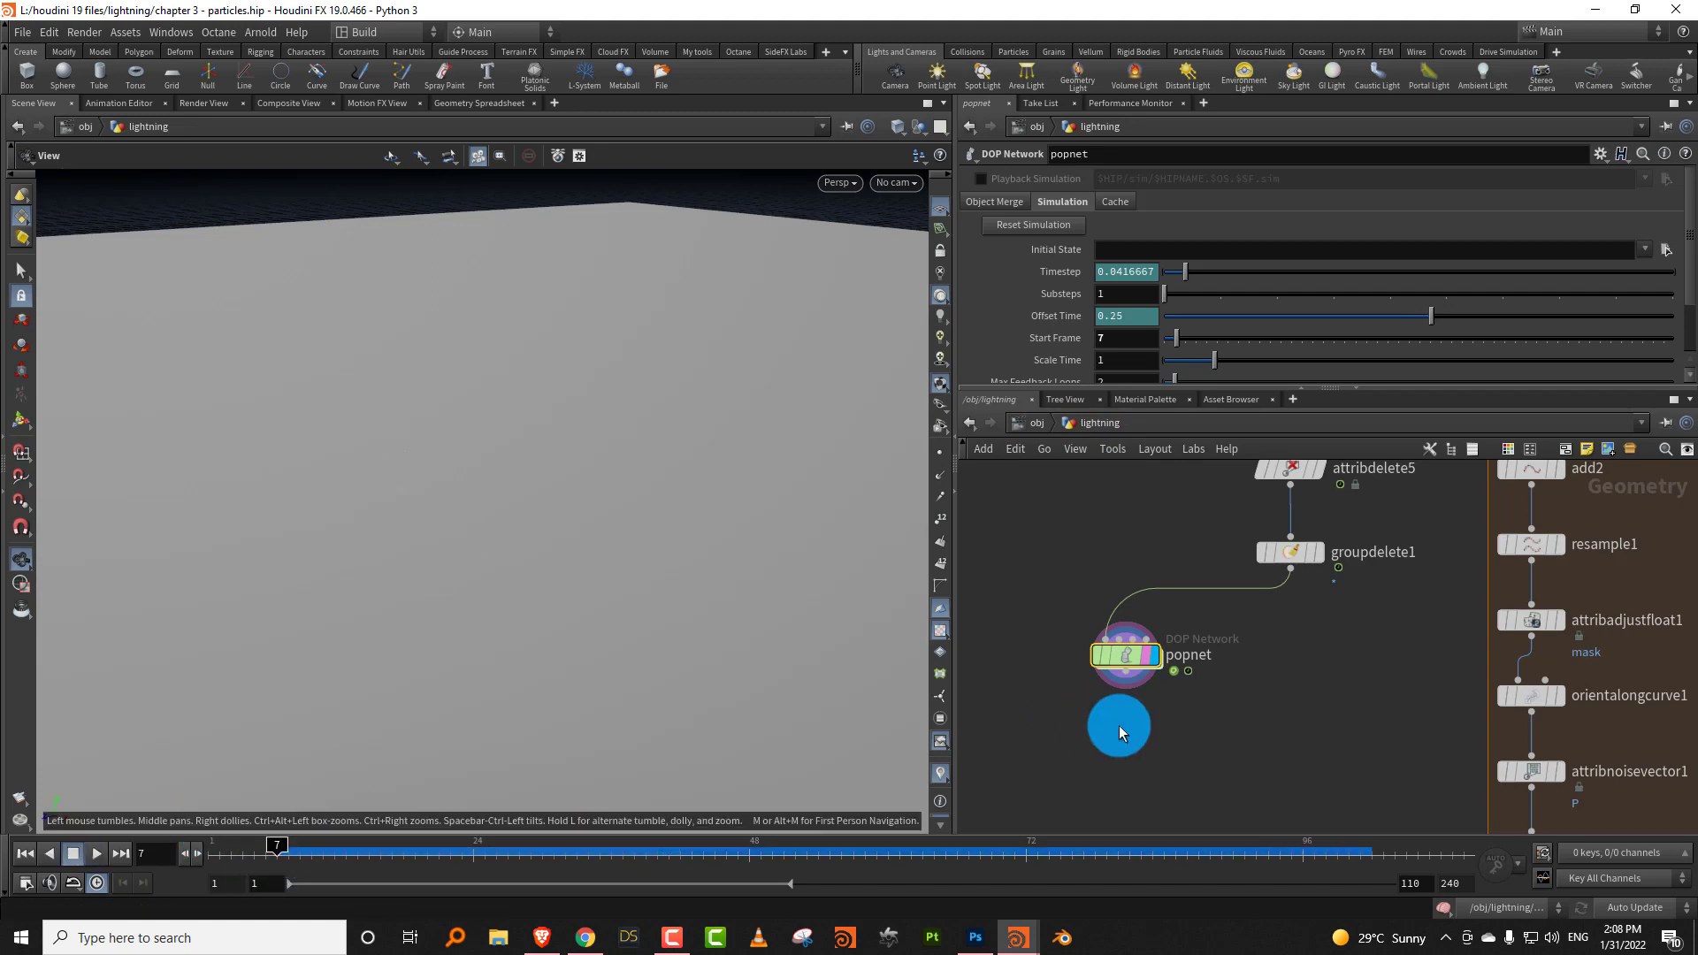
pyautogui.press('Tab')
pyautogui.write('blat')
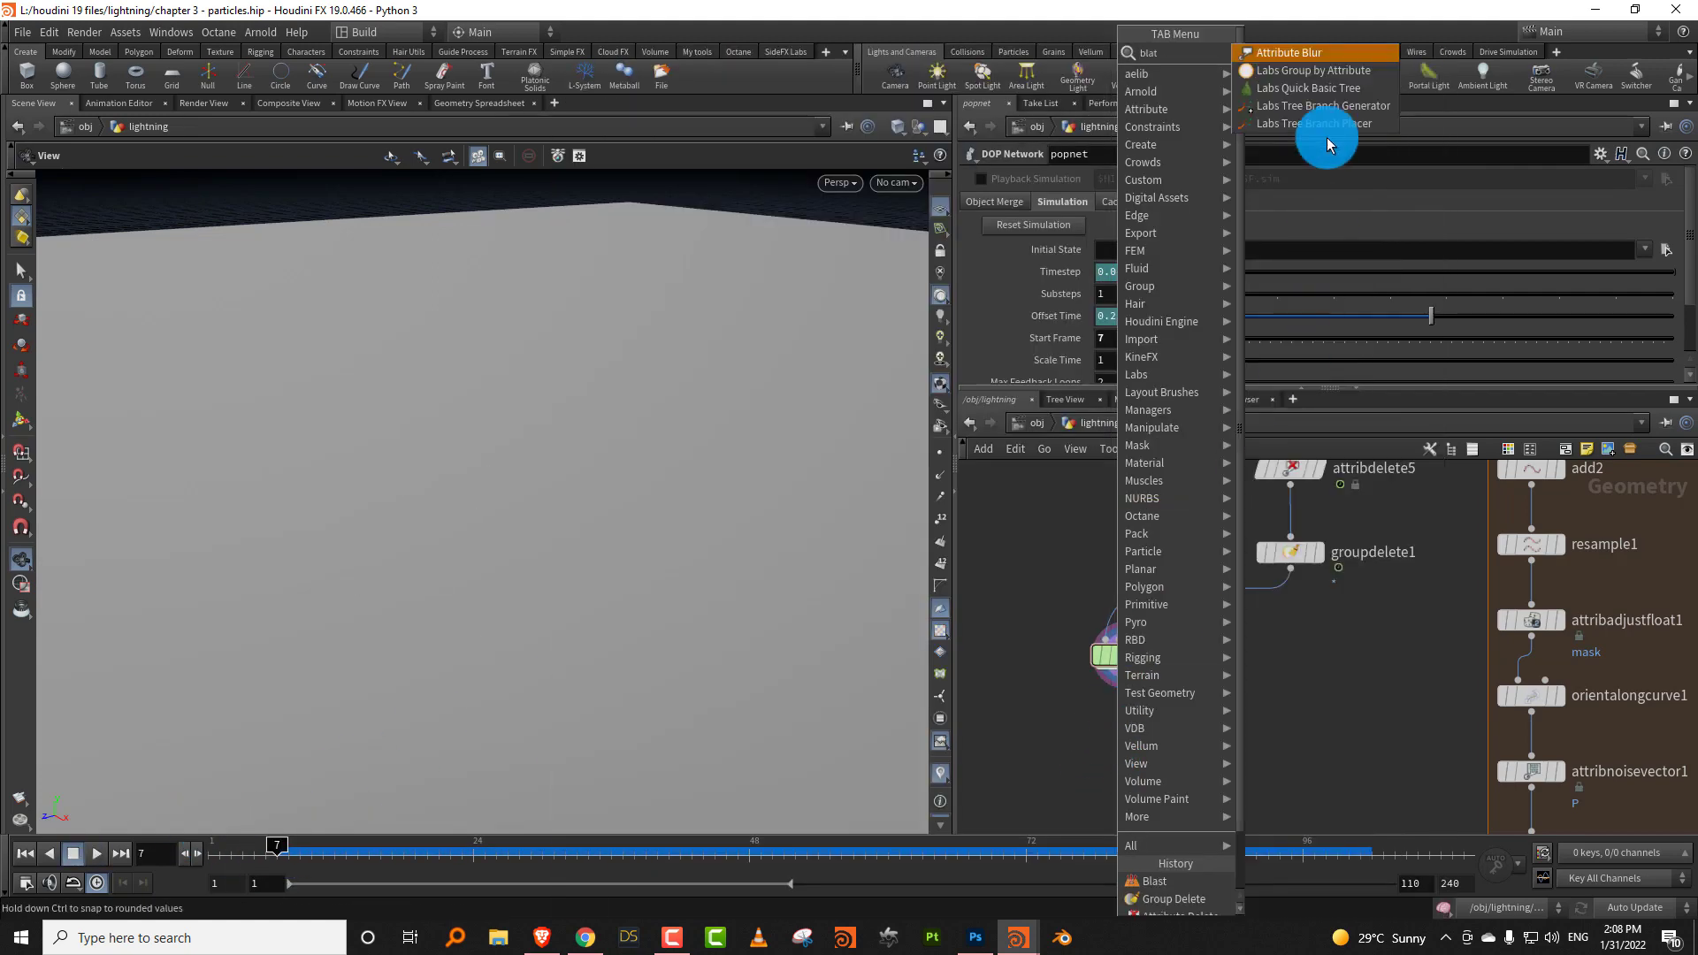
pyautogui.press('BackSpace')
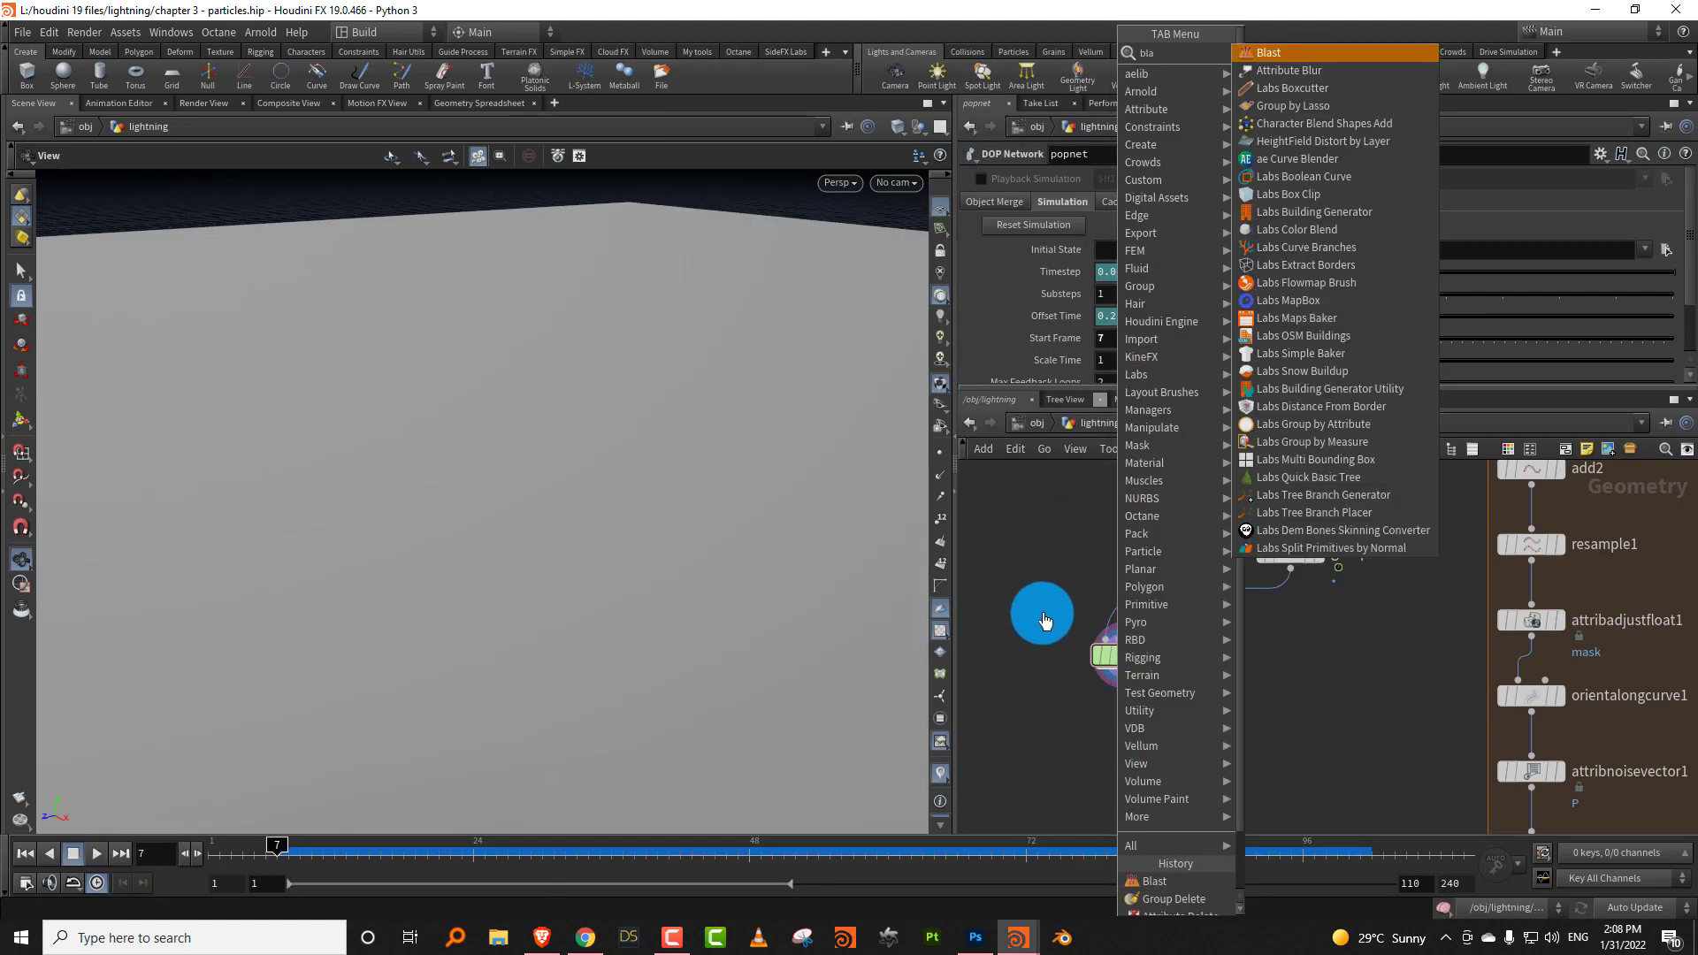
pyautogui.click(1289, 53)
pyautogui.click(1128, 761)
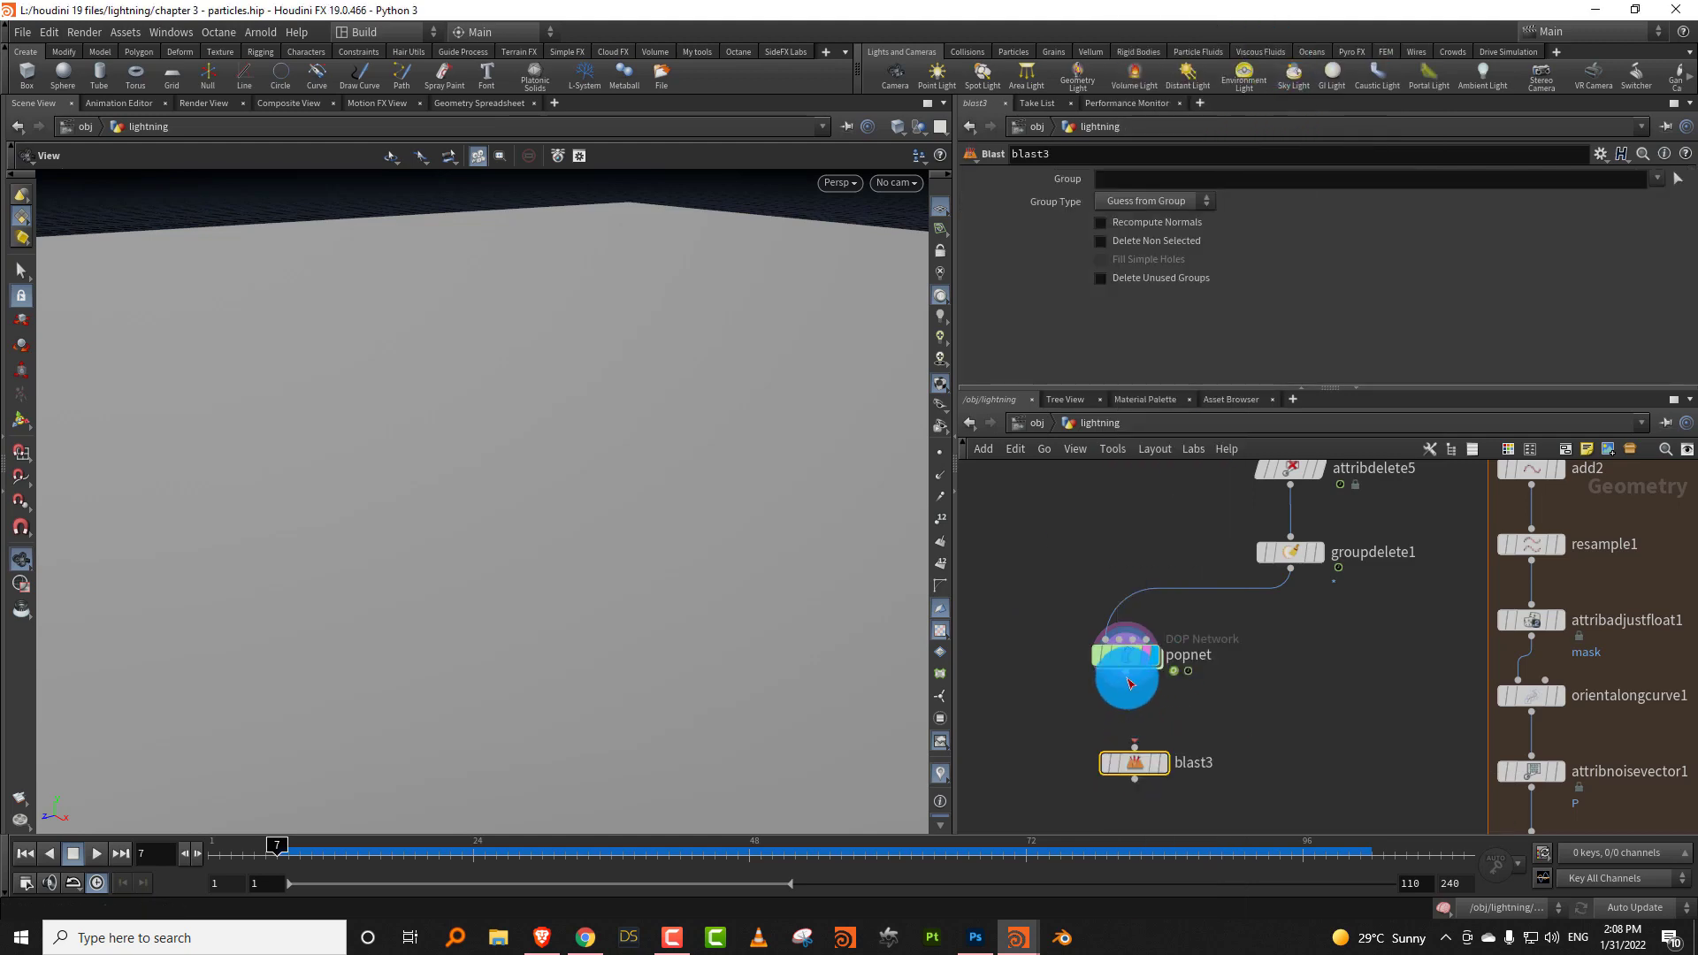
pyautogui.moveTo(1130, 672); pyautogui.dragTo(1135, 748)
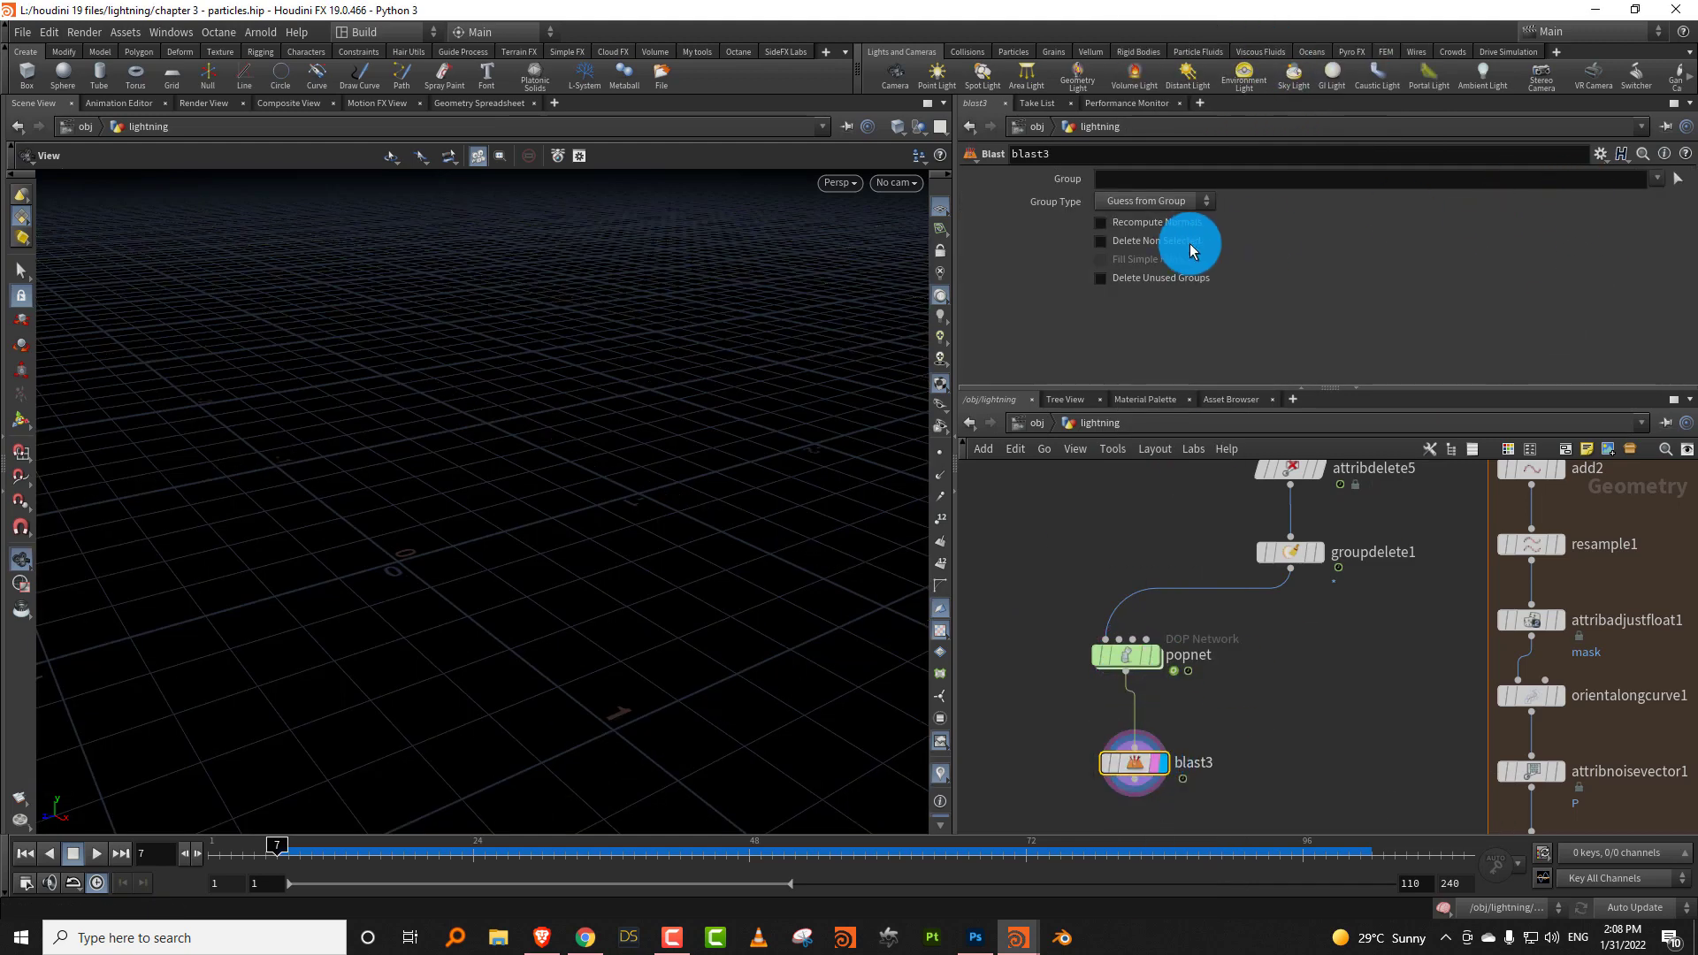
# Set blast3 to Group Type Points with the group stream_source_first_input and enable Delete Non Selected.
pyautogui.click(1168, 201)
pyautogui.click(1192, 250)
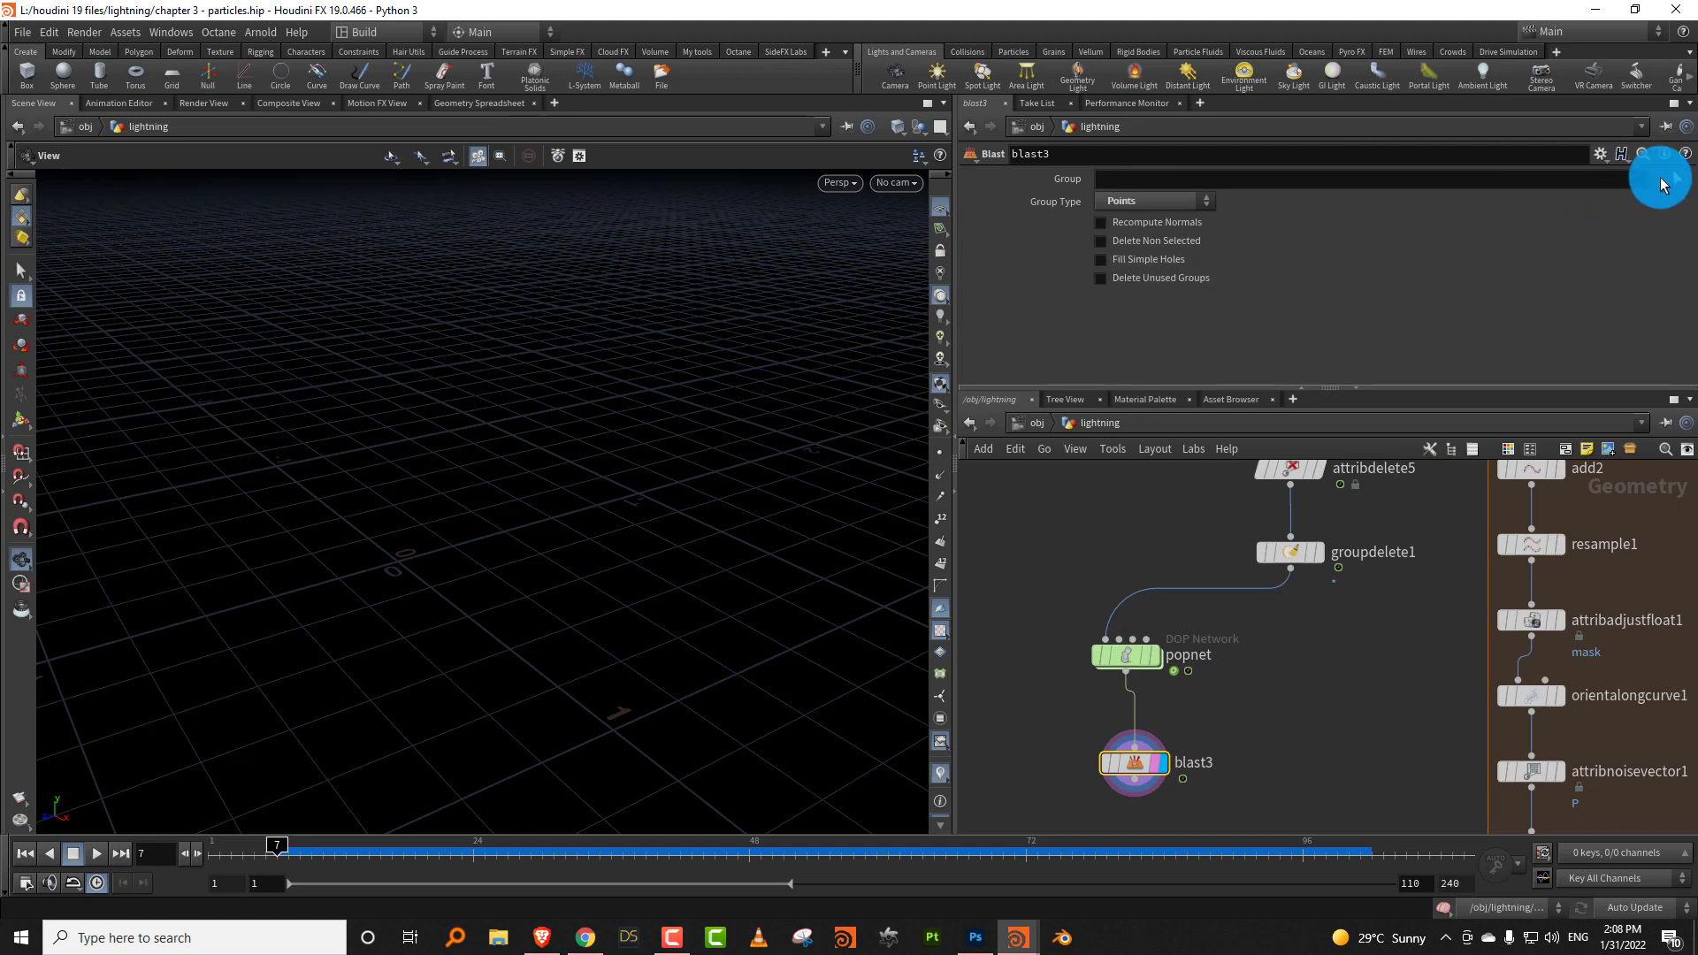
pyautogui.click(1662, 184)
pyautogui.click(1641, 189)
pyautogui.click(1163, 241)
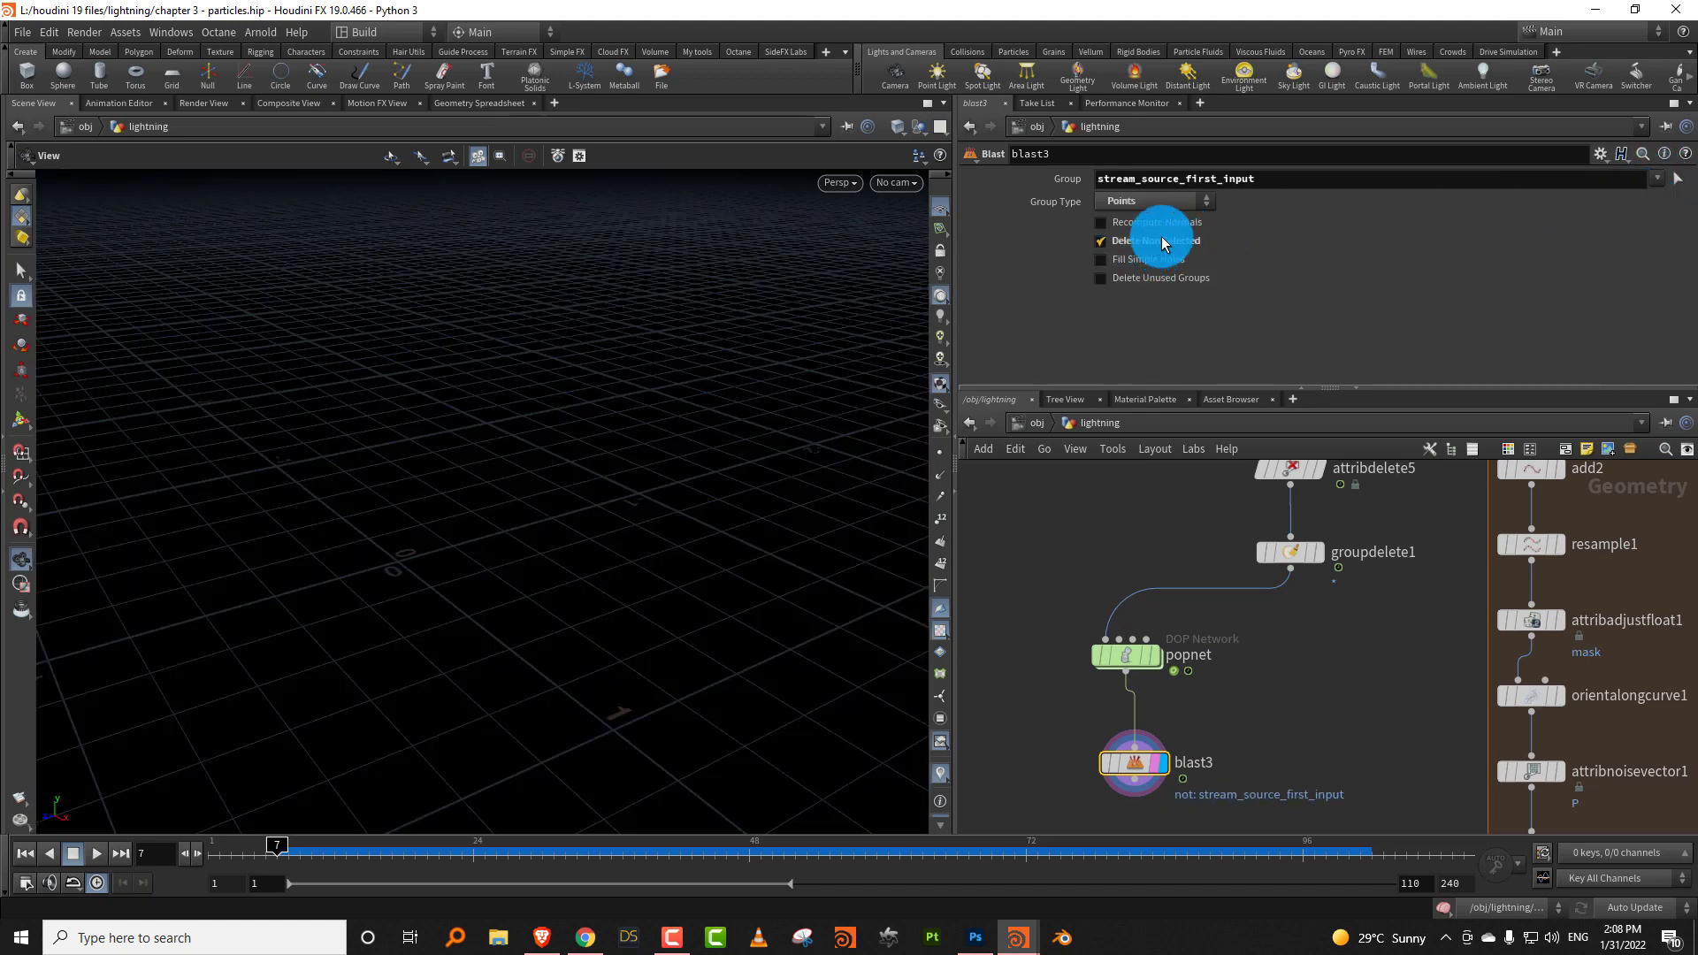
pyautogui.moveTo(1270, 677); pyautogui.dragTo(1258, 601, button='middle')
pyautogui.moveTo(1257, 625); pyautogui.dragTo(1161, 708)
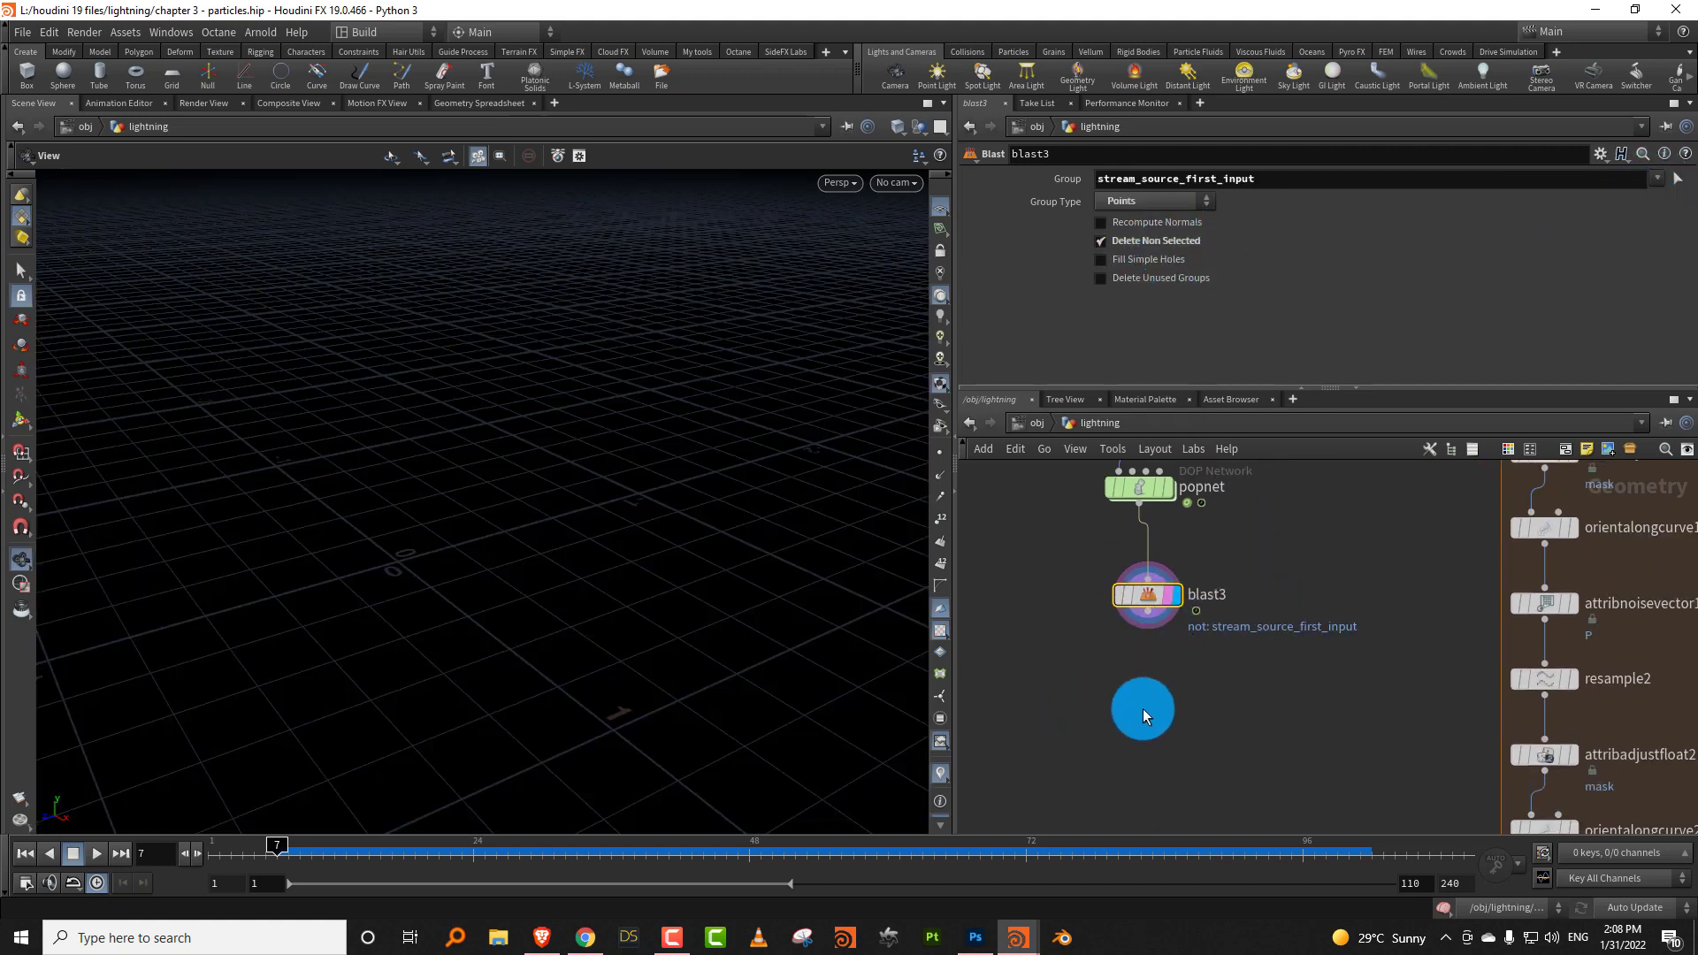
pyautogui.press('Tab')
pyautogui.press('Escape')
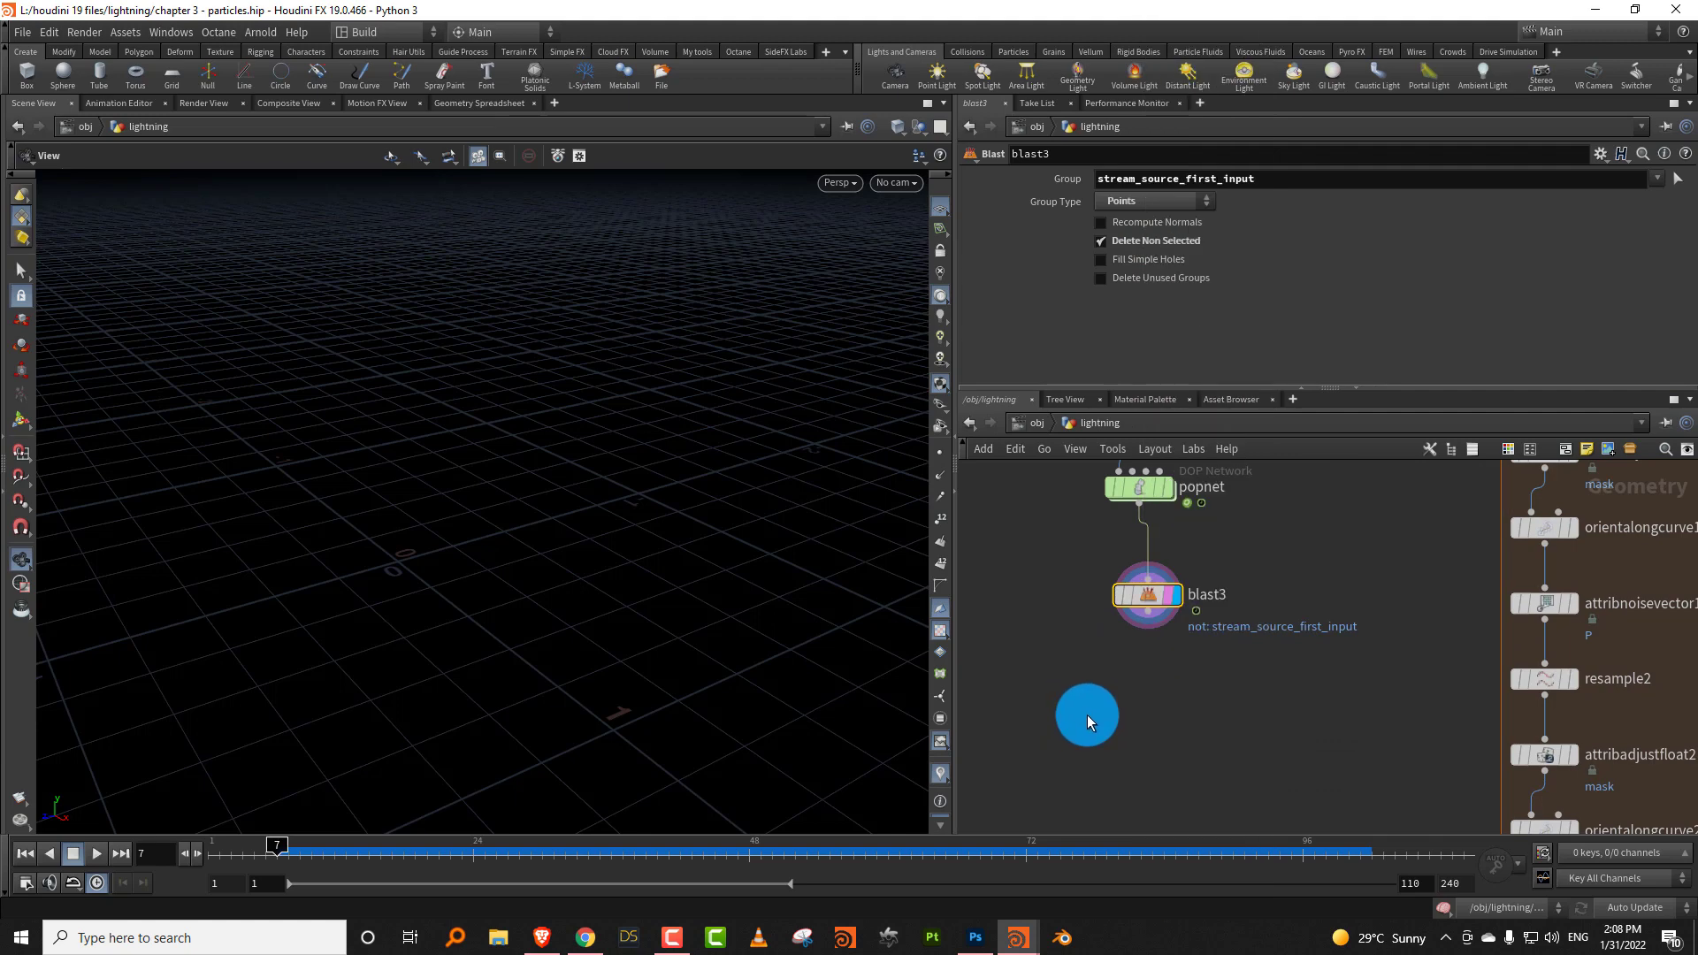
pyautogui.press('Tab')
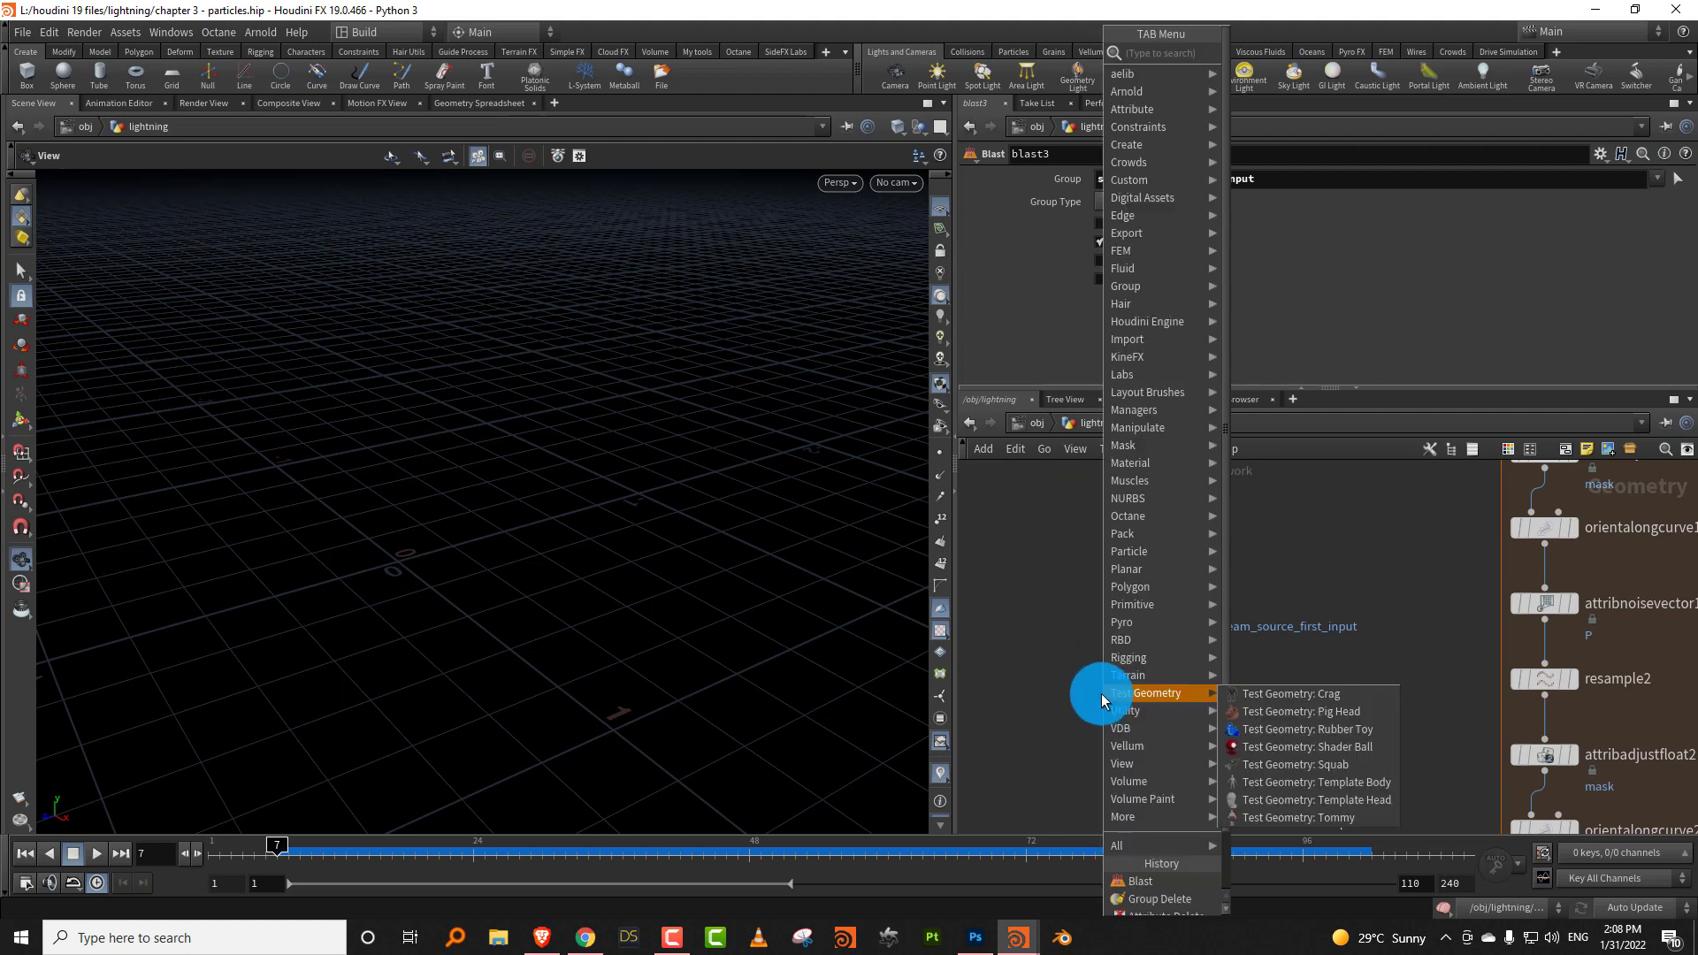
pyautogui.write('wrang')
pyautogui.click(1283, 55)
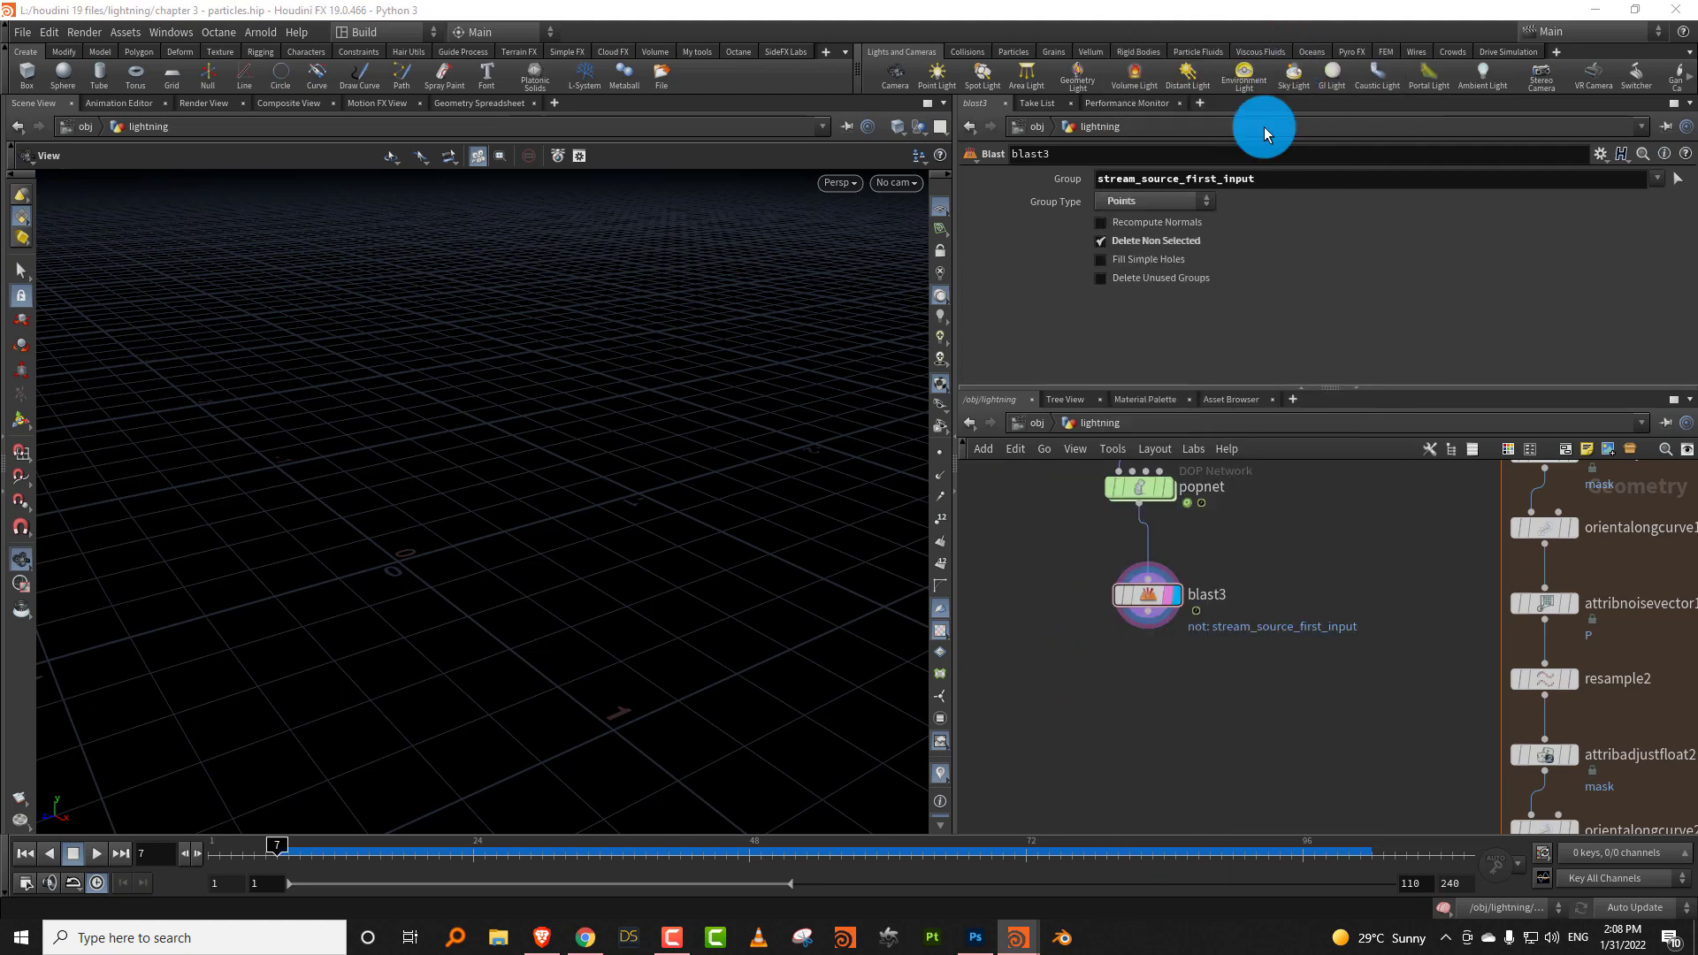
pyautogui.click(1139, 699)
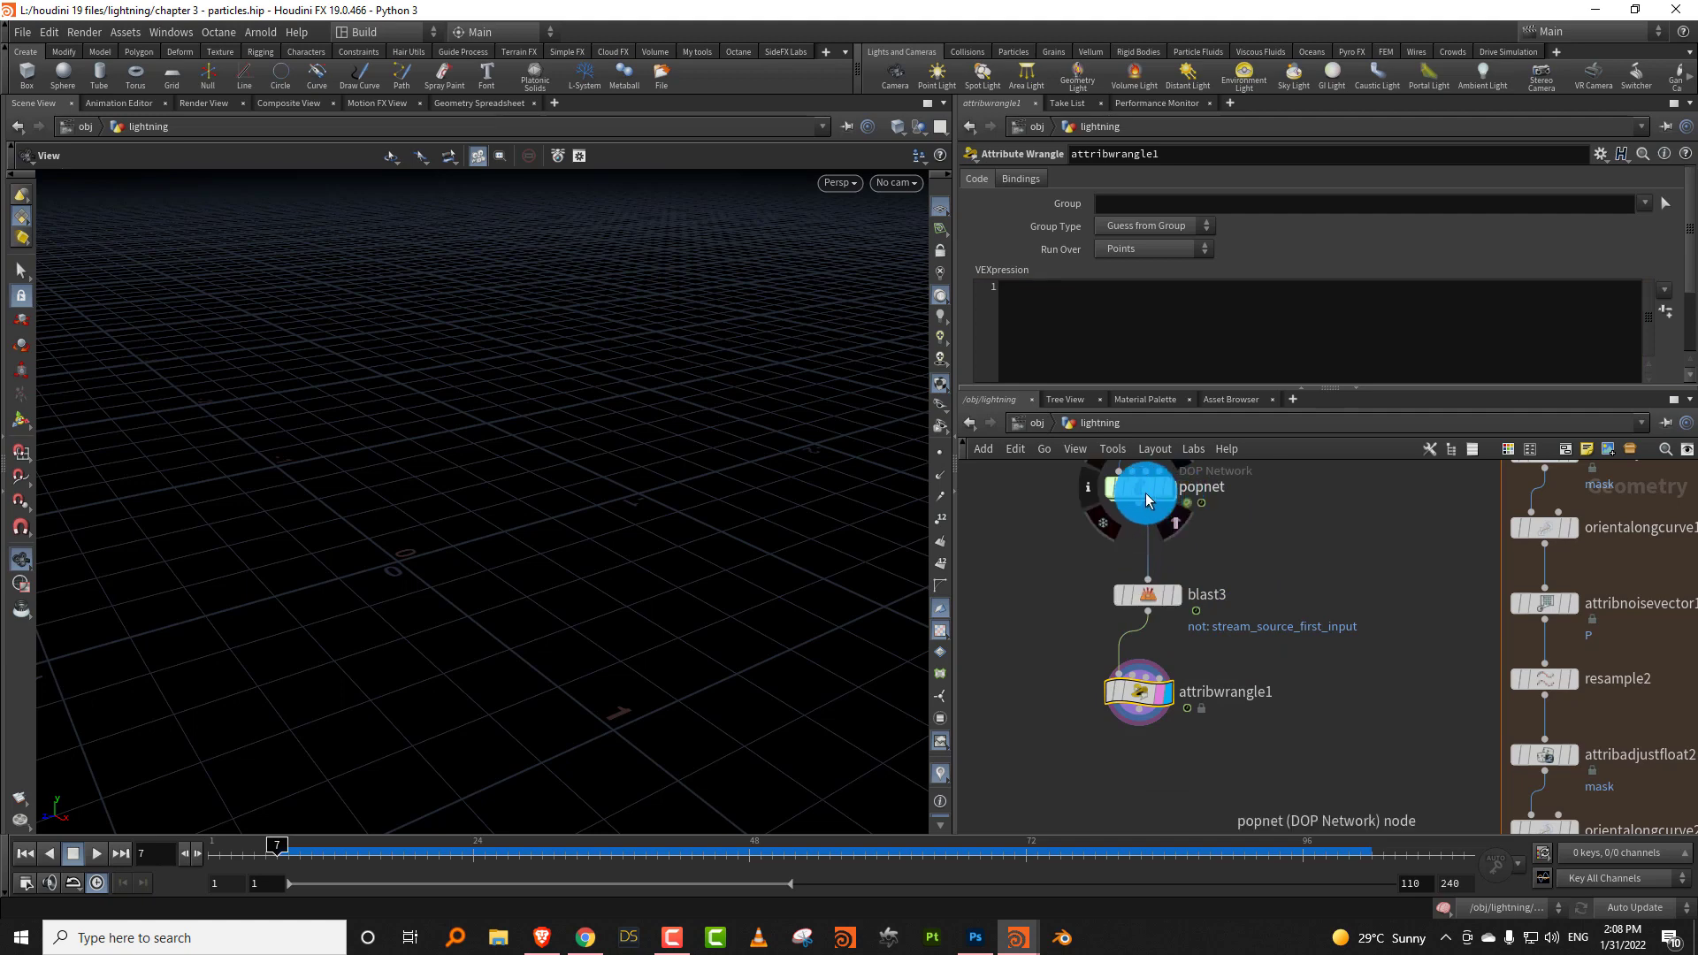
pyautogui.write('f@newage = @age/@life;')
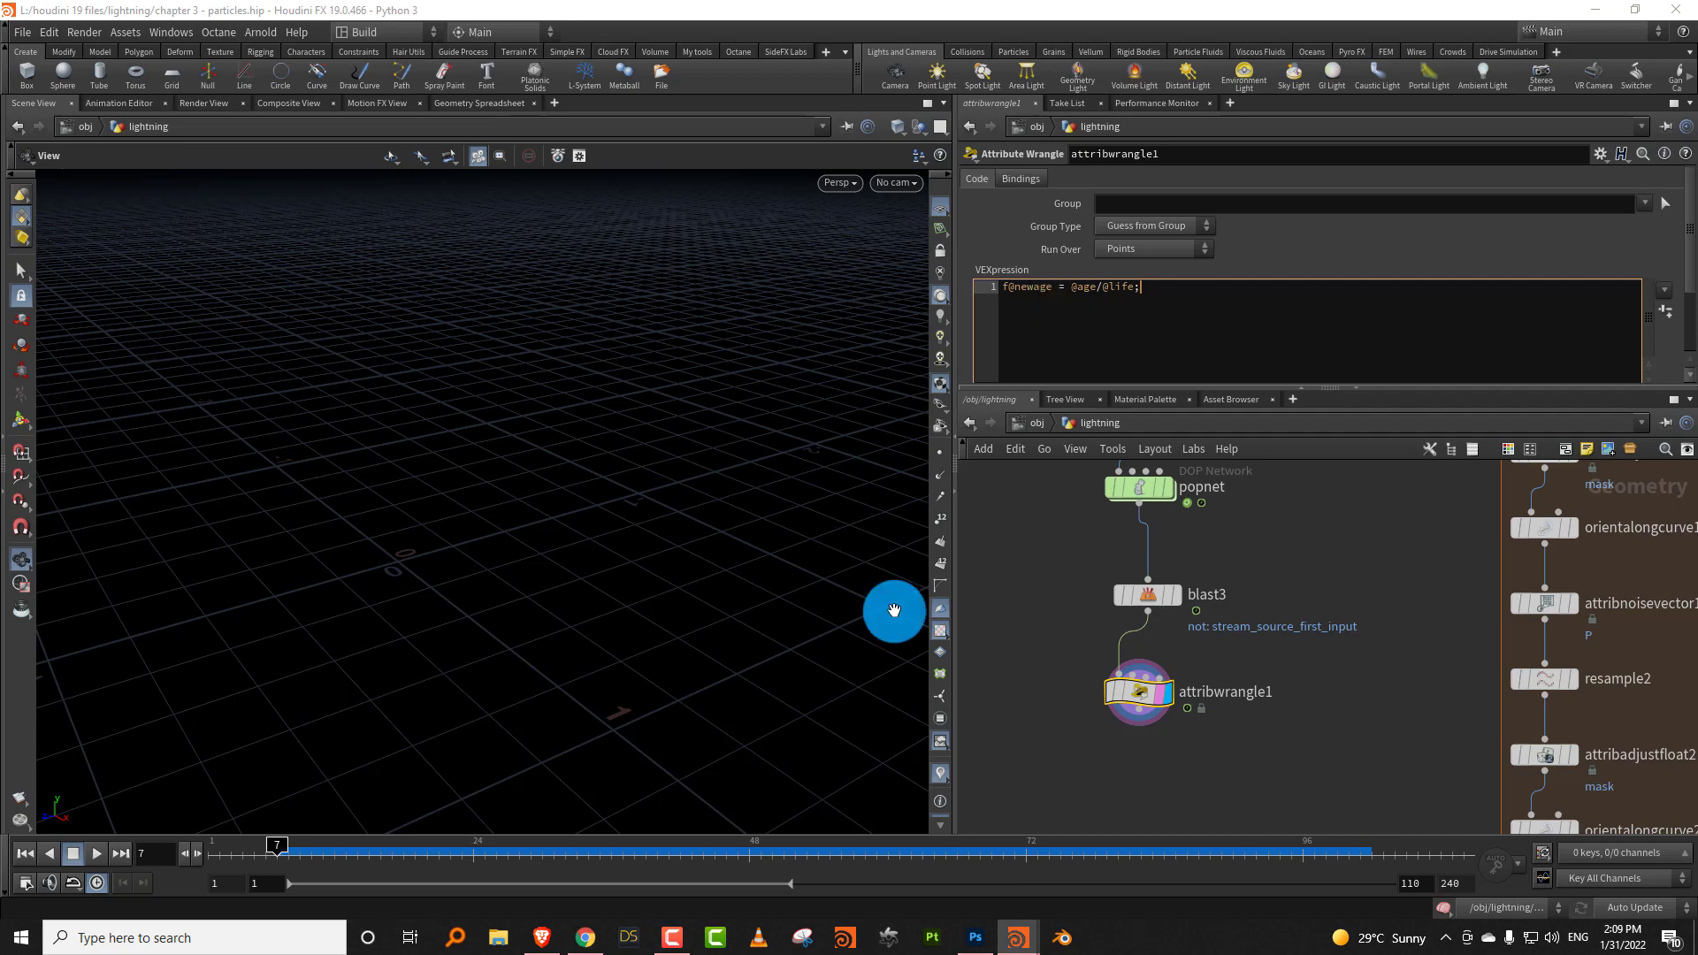
pyautogui.click(1083, 650)
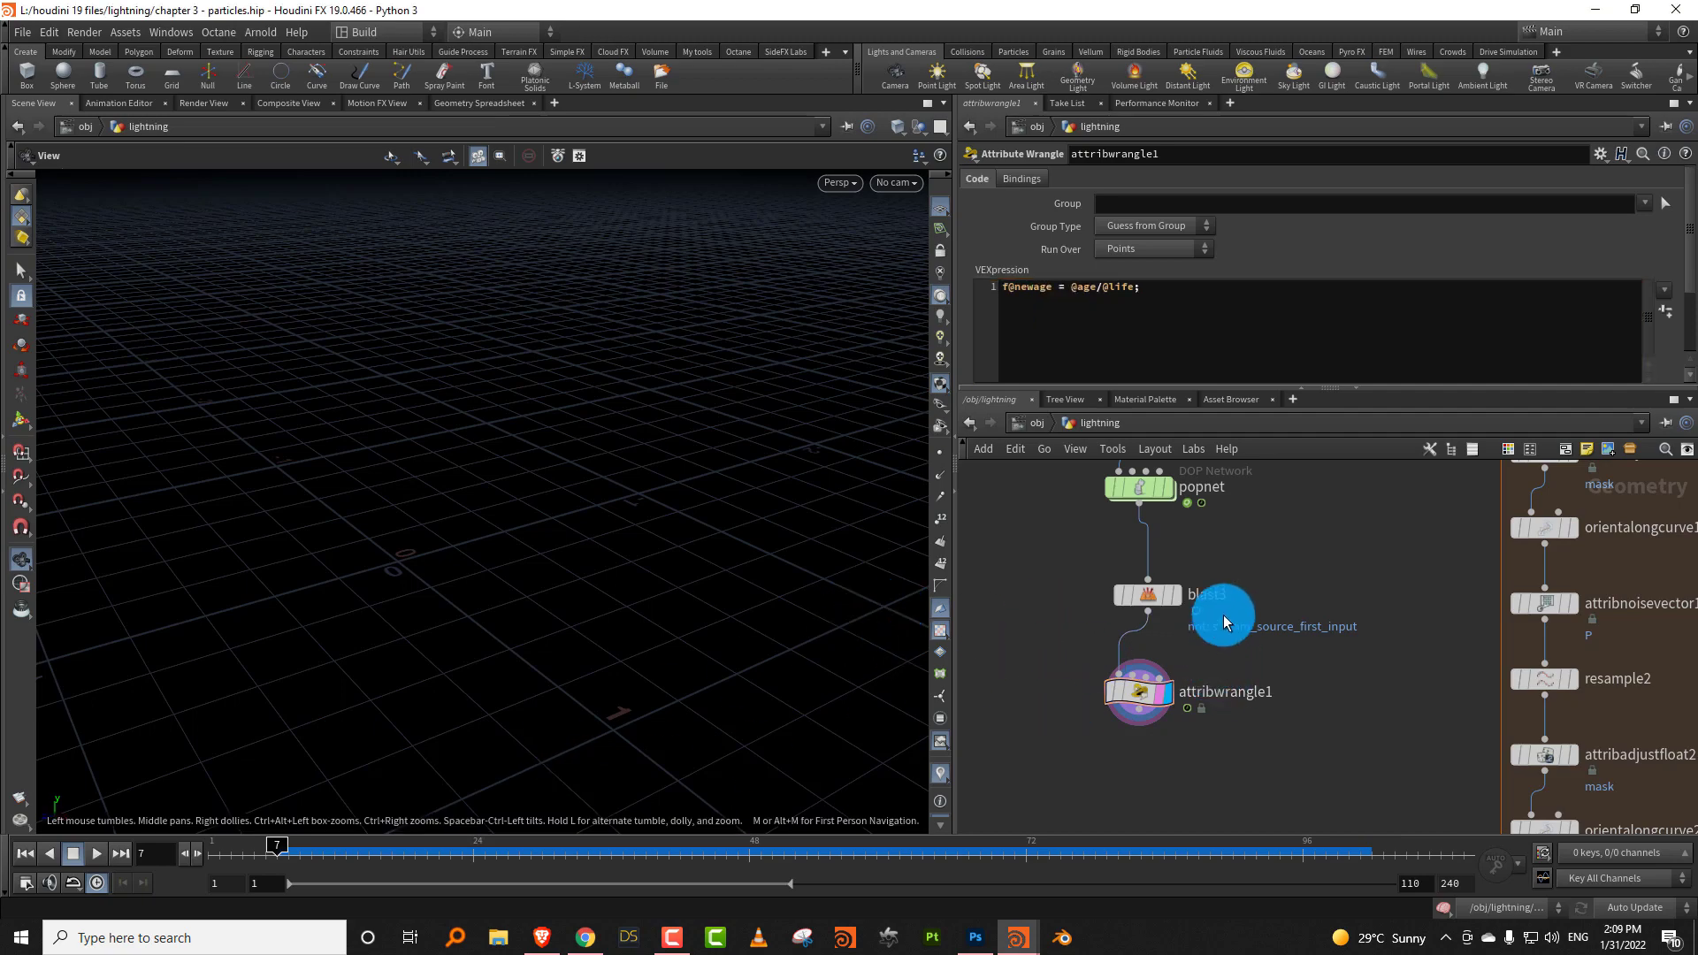
# Add a Color node below attribwrangle1, connected to its output, and display it.
pyautogui.press('Tab')
pyautogui.write('c')
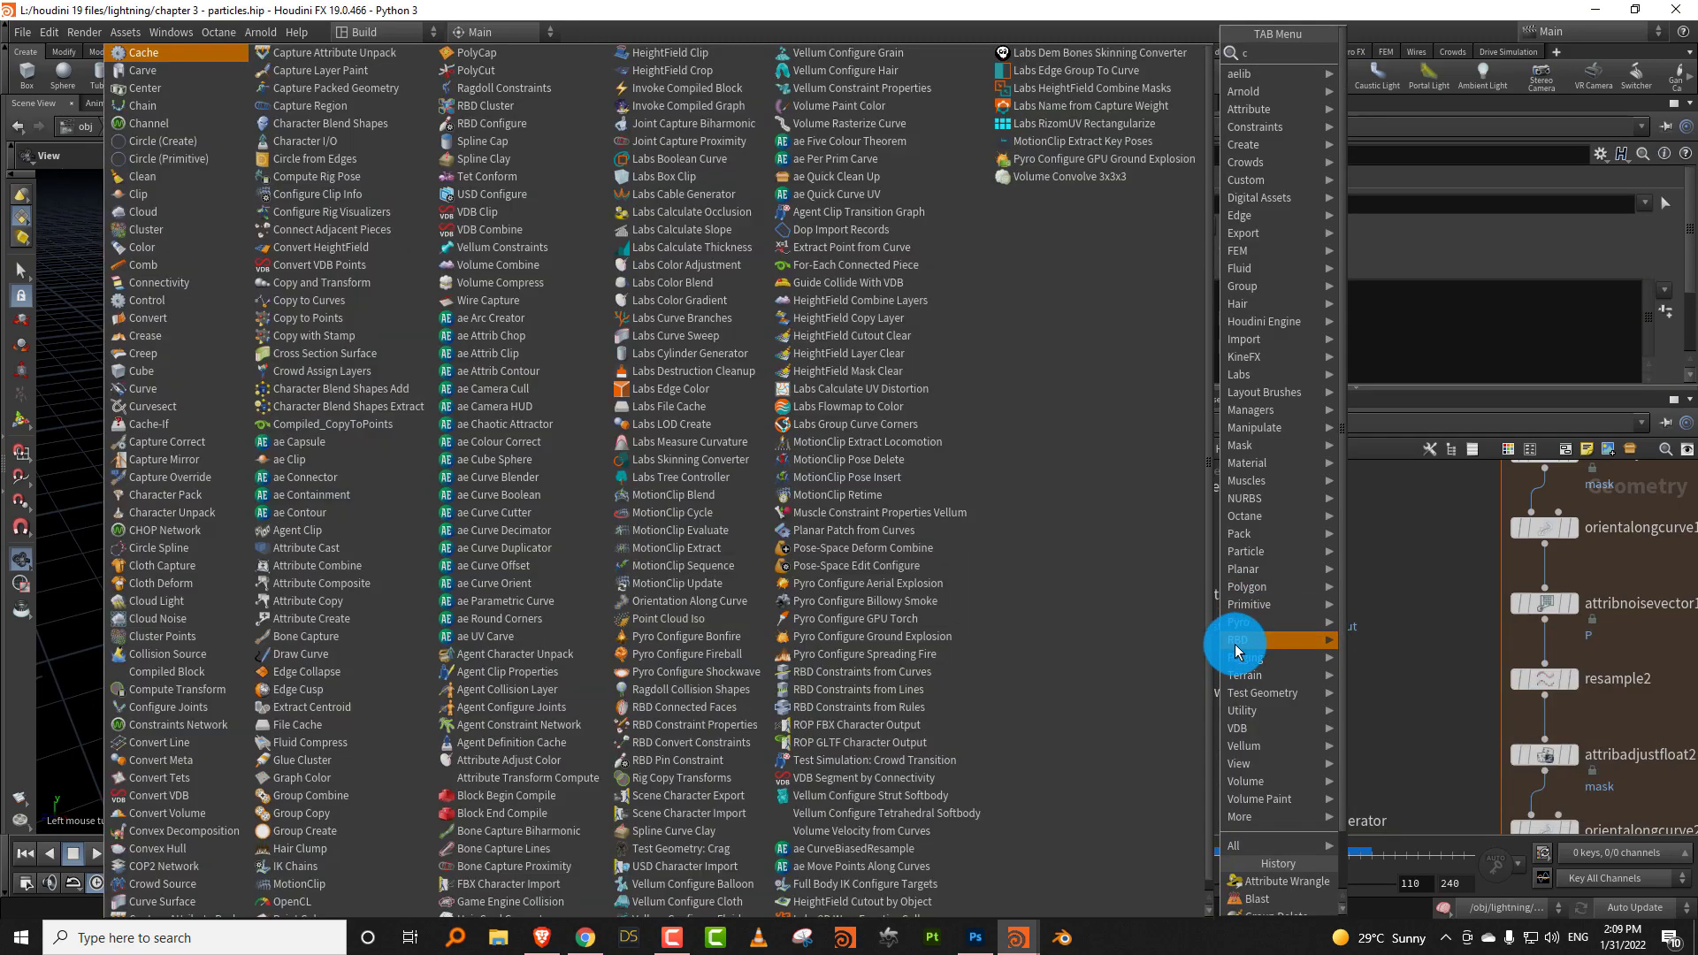
pyautogui.write('olo')
pyautogui.click(1387, 54)
pyautogui.click(1150, 772)
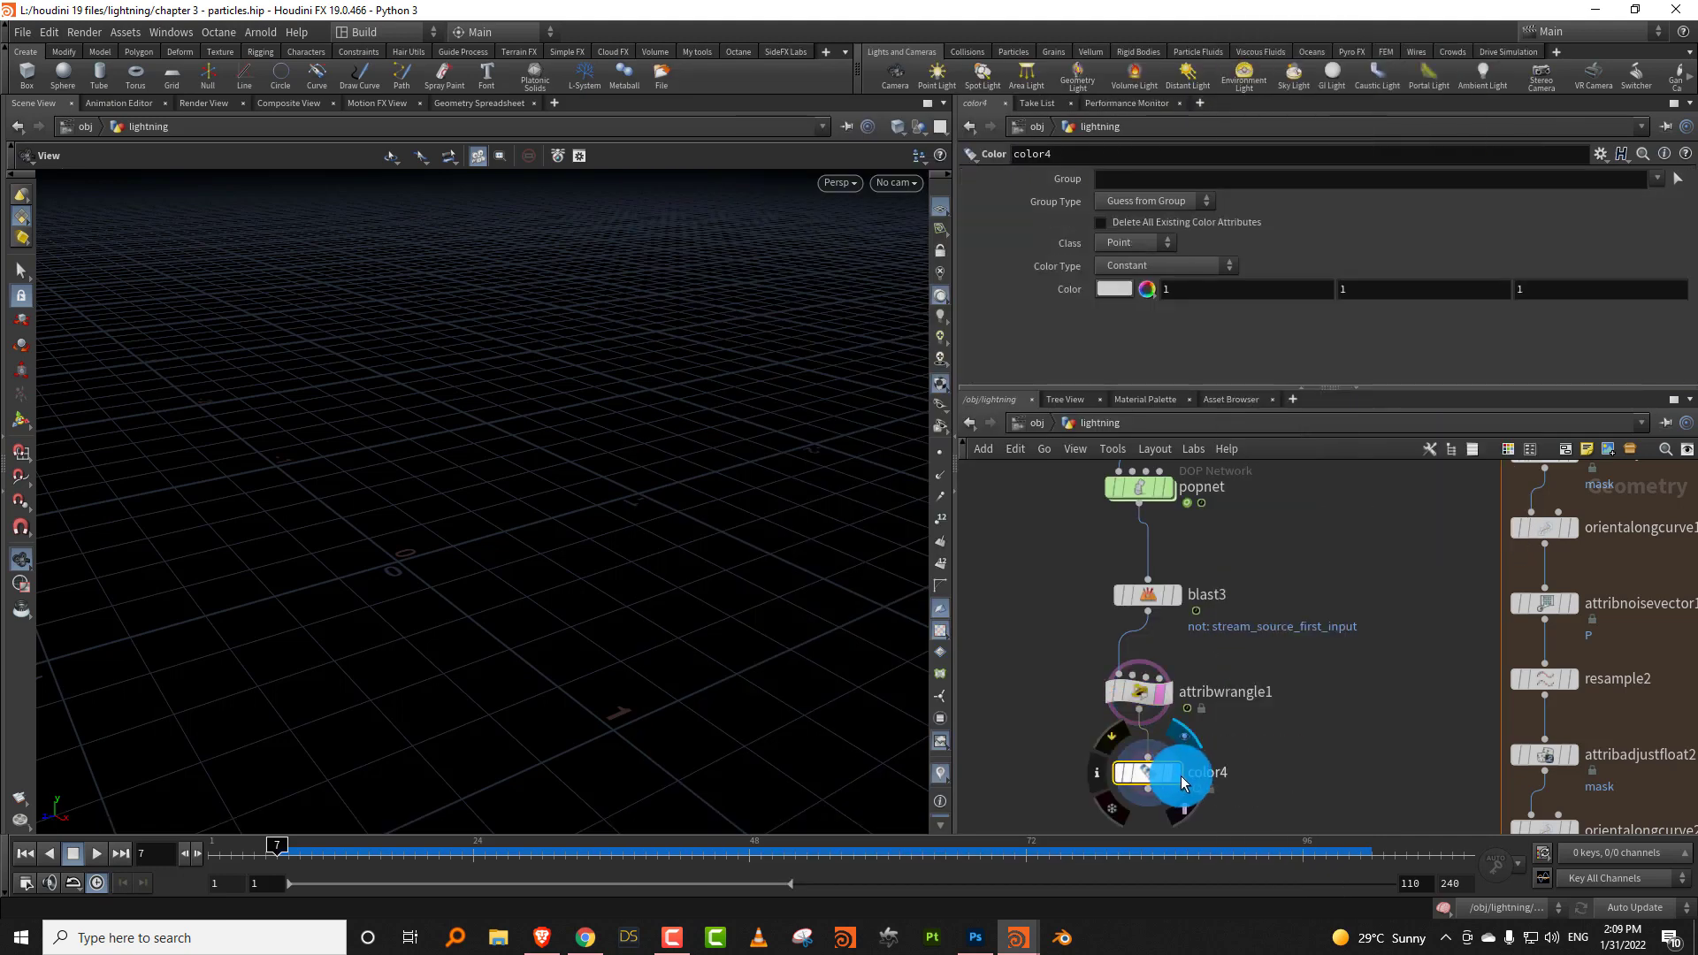
pyautogui.click(1181, 777)
# Set color4's Color Type to Ramp from Attribute using newage, scrub to frame 60 and reverse the attribute ramp.
pyautogui.click(1128, 339)
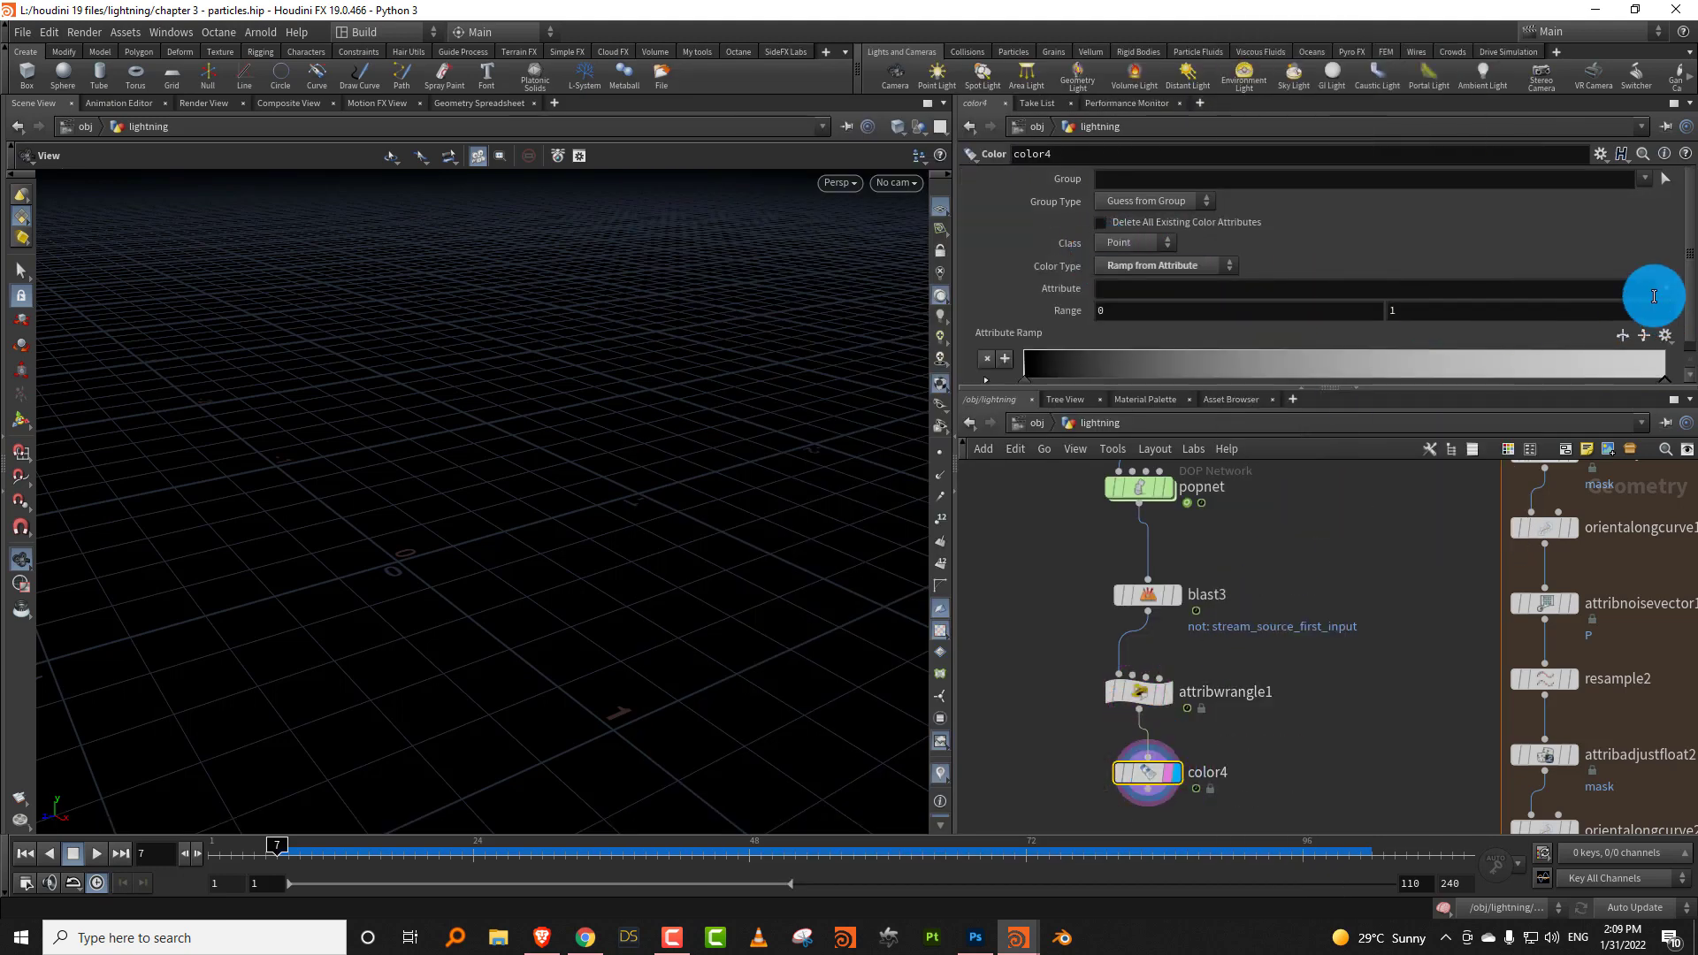
pyautogui.click(1666, 289)
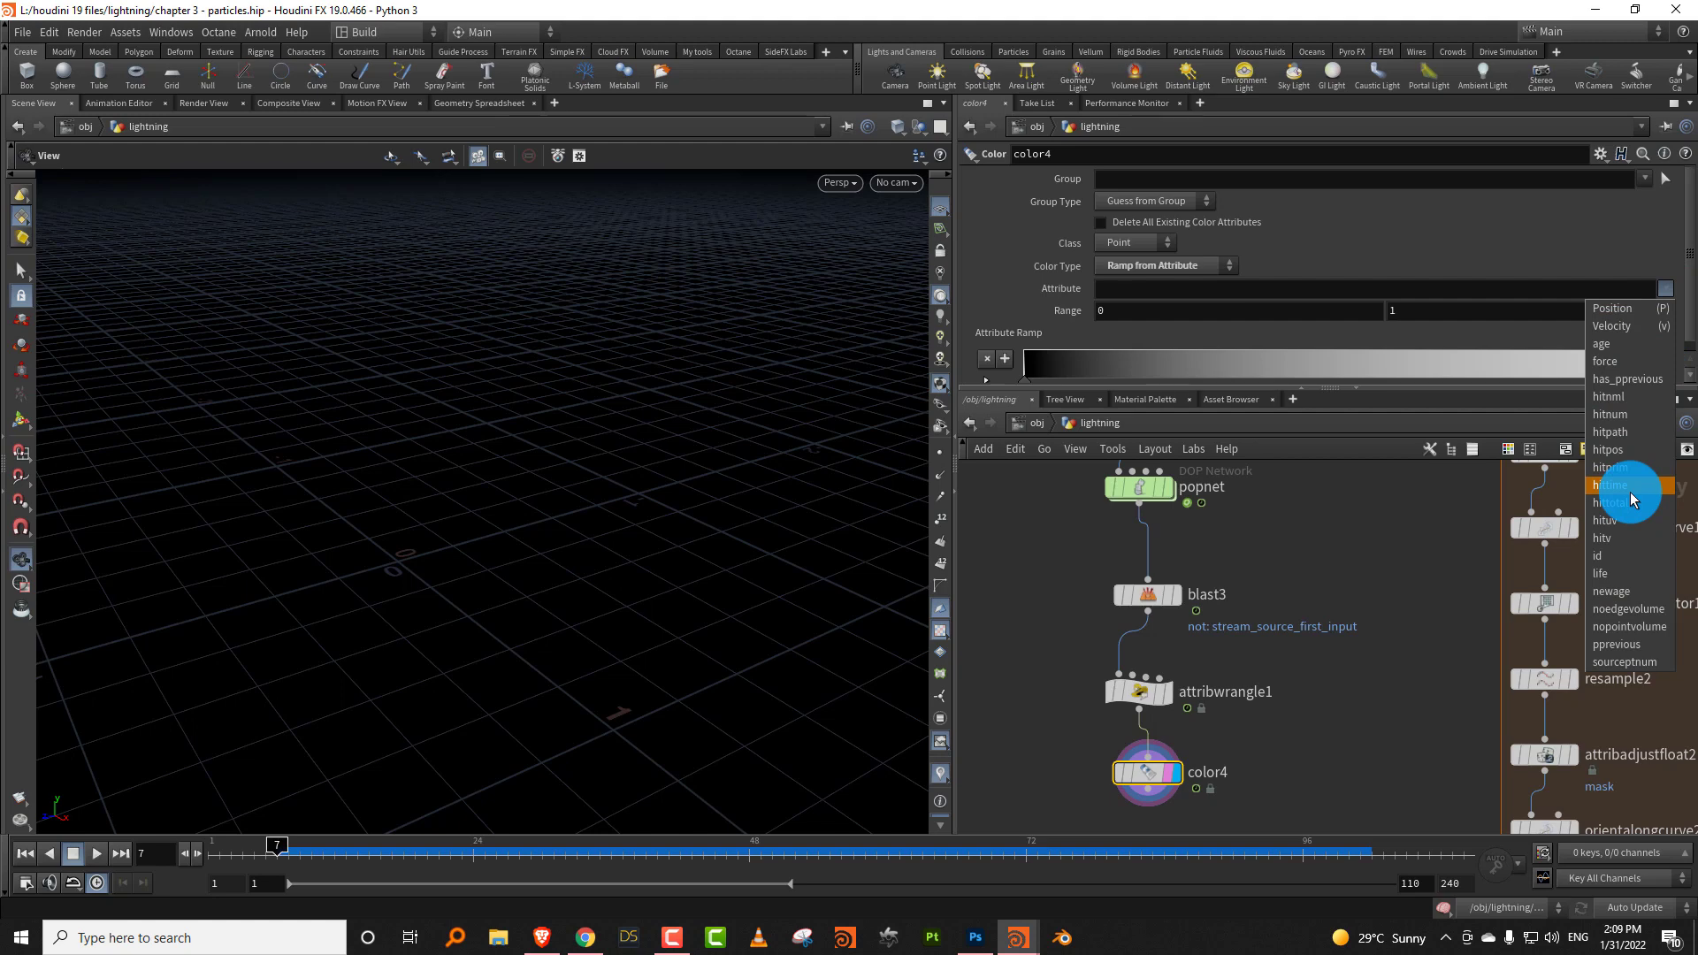
pyautogui.click(1615, 591)
pyautogui.moveTo(281, 848); pyautogui.dragTo(888, 866)
pyautogui.click(1621, 336)
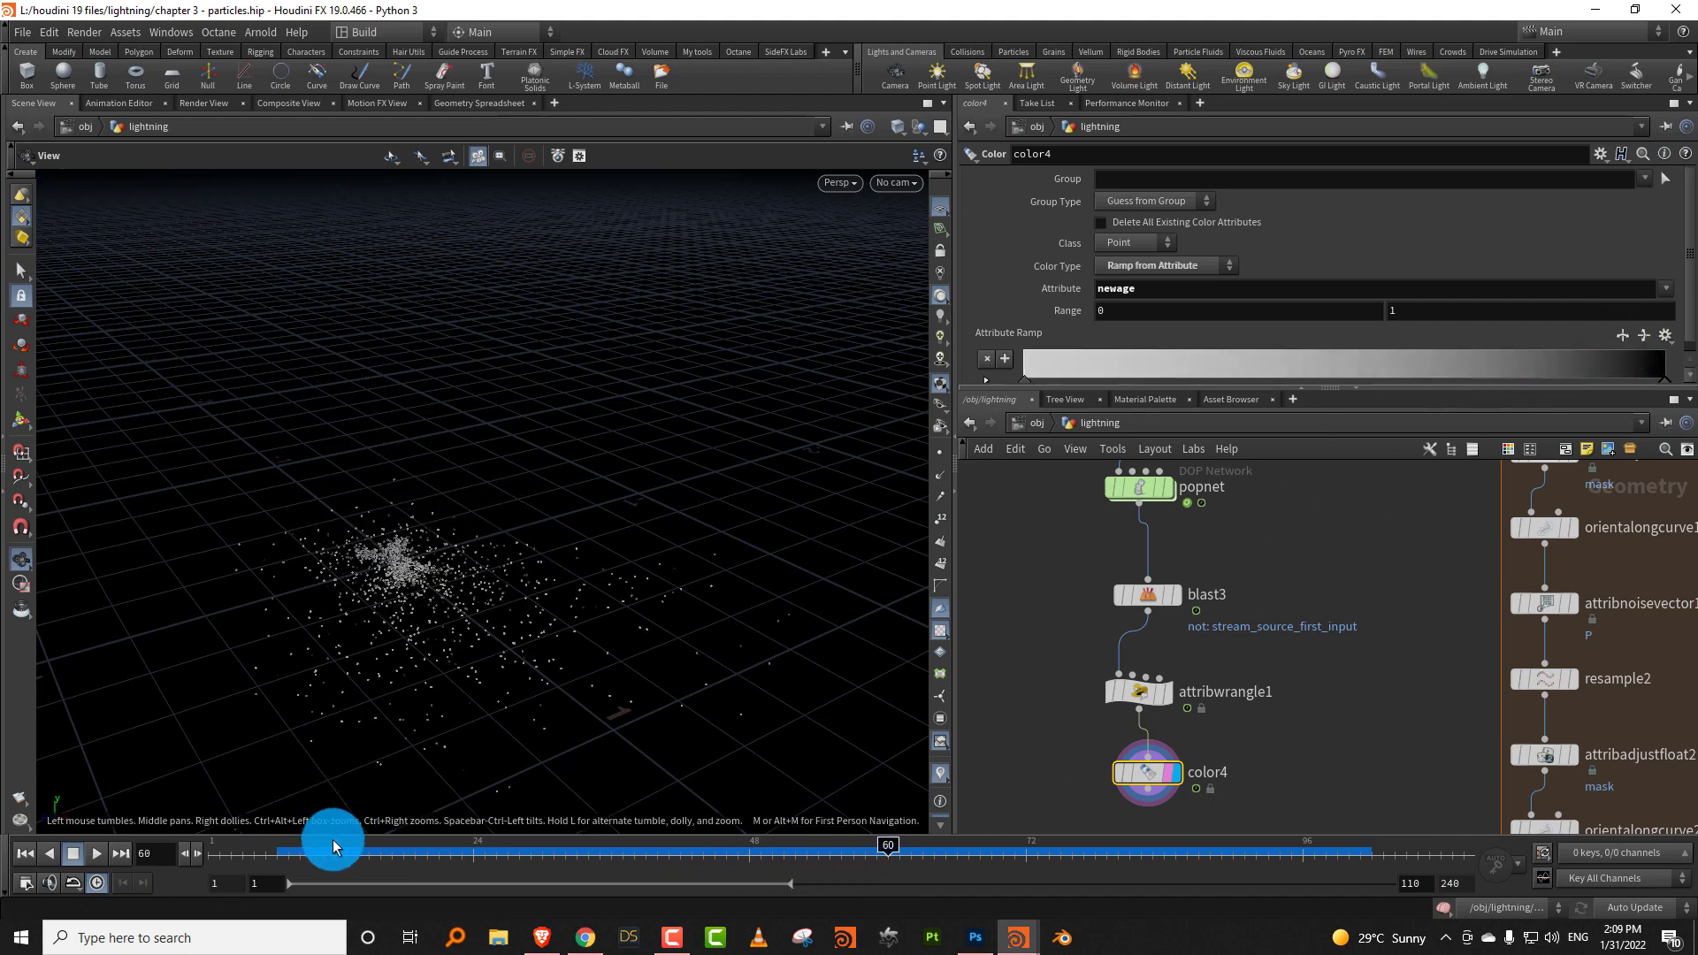
# Play back the particles to check the age-based fade and return to frame 8.
pyautogui.click(242, 851)
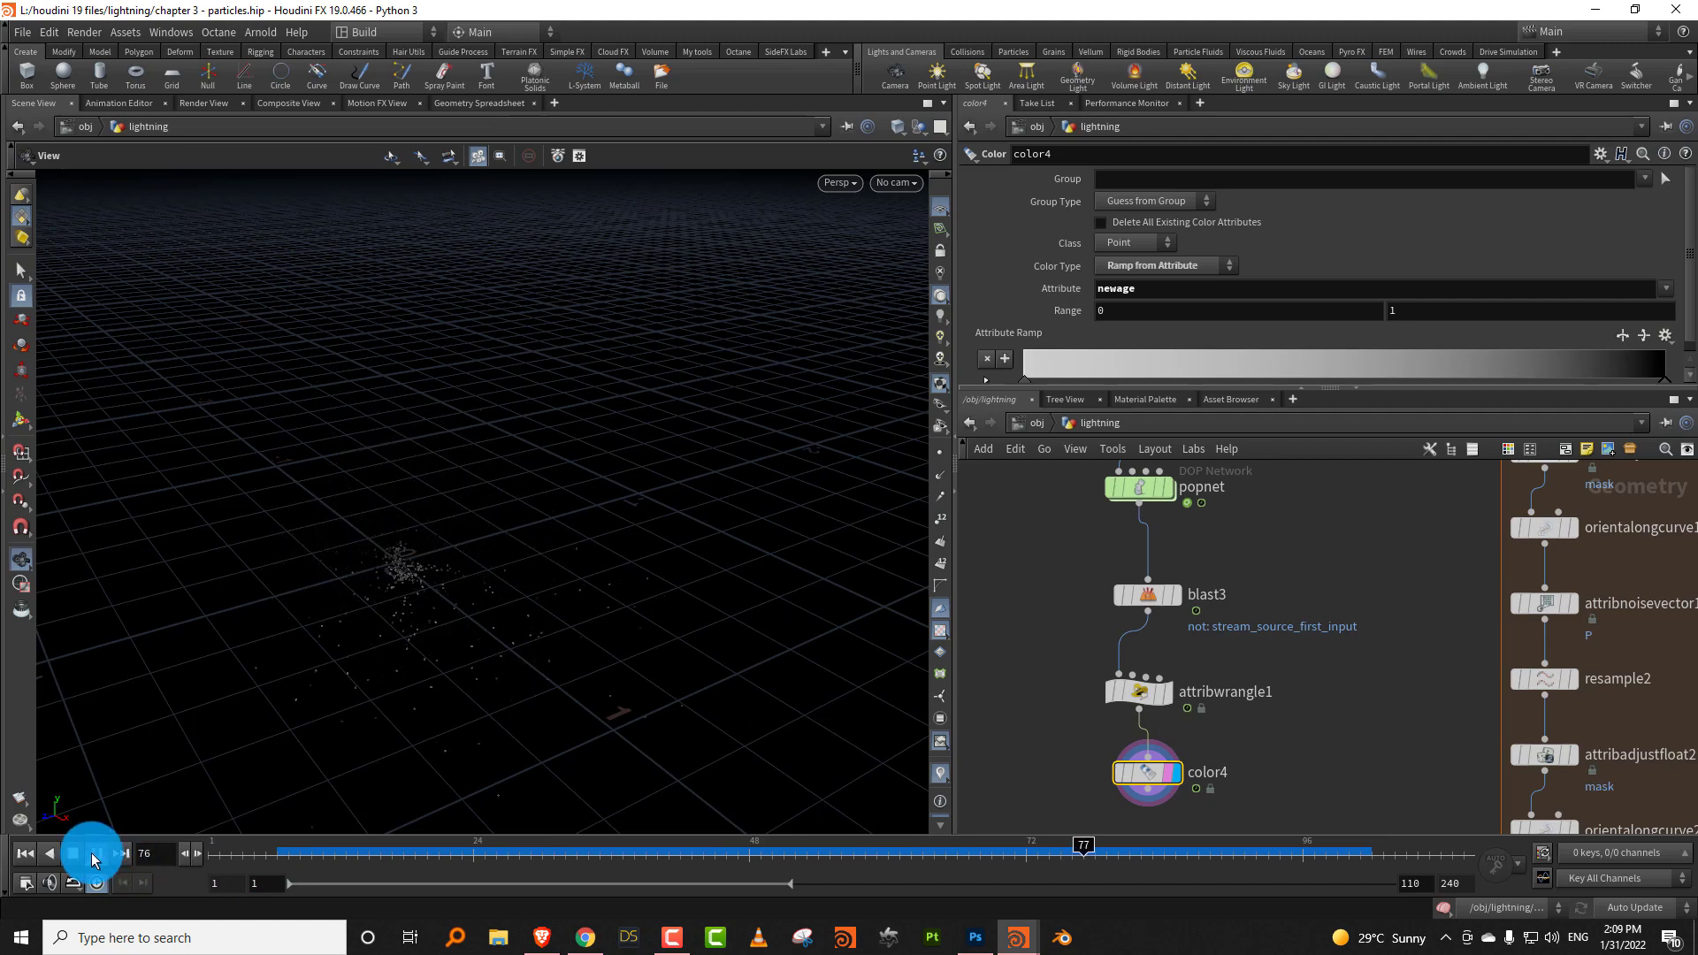
pyautogui.click(94, 859)
pyautogui.click(286, 853)
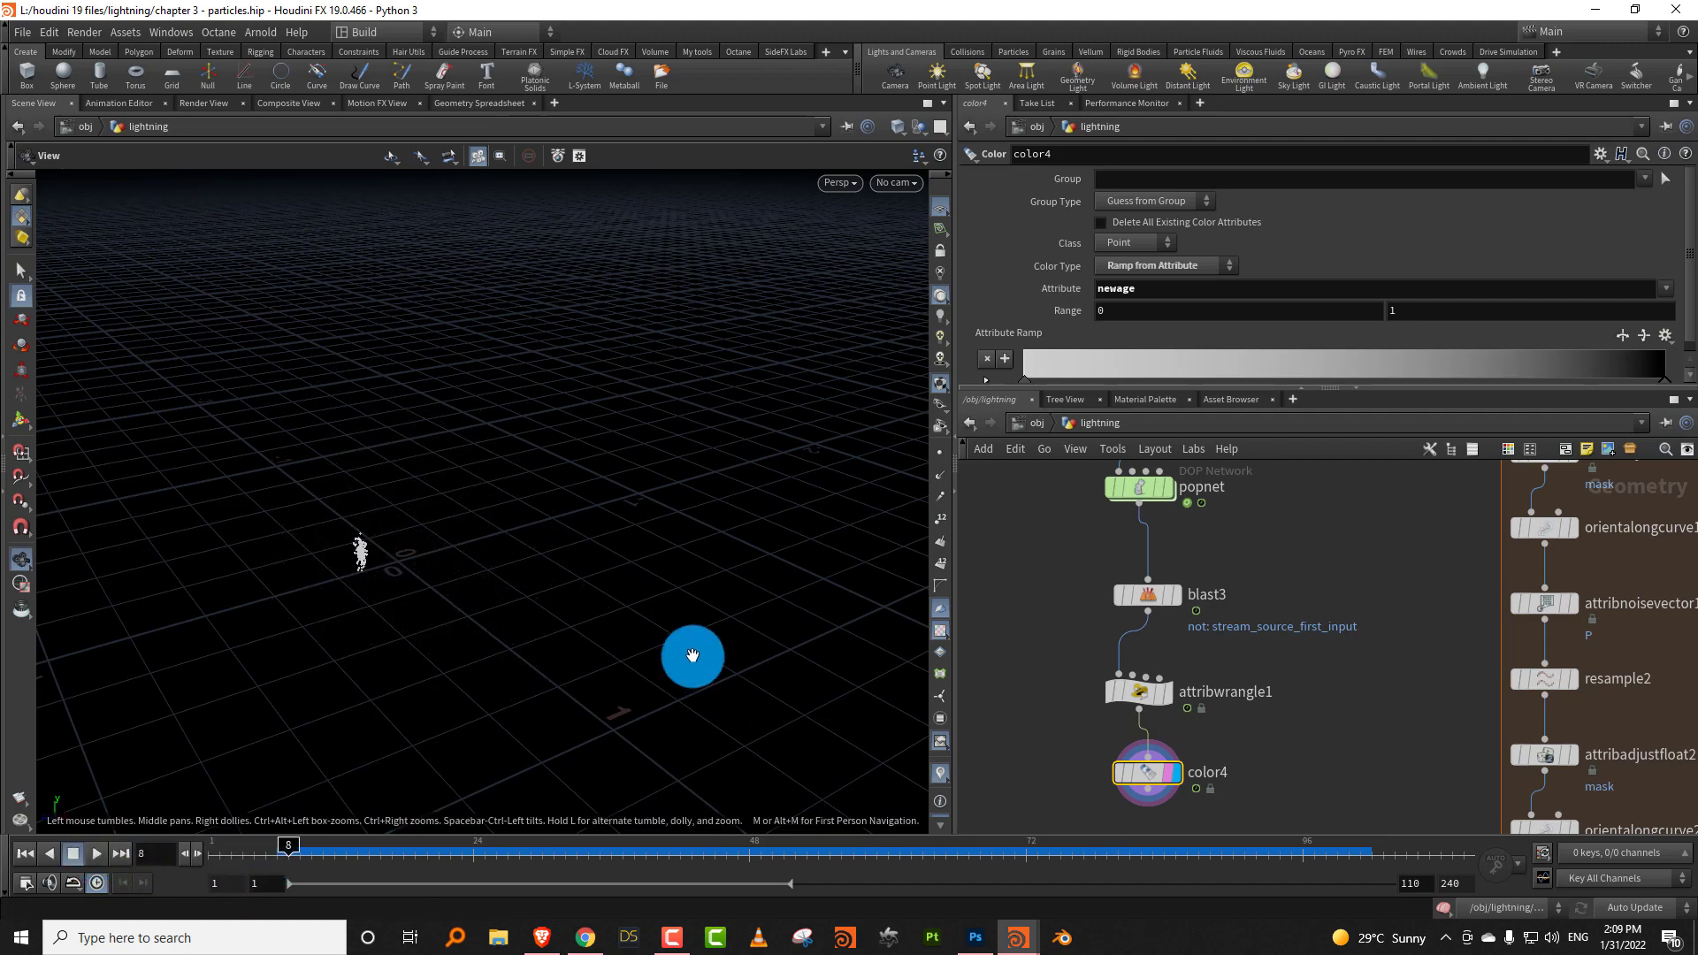
# Set the ramp's first colour to cyan with hue 196, saturation 0.964 and value 5, then replay and stop at frame 15.
pyautogui.doubleClick(1029, 383)
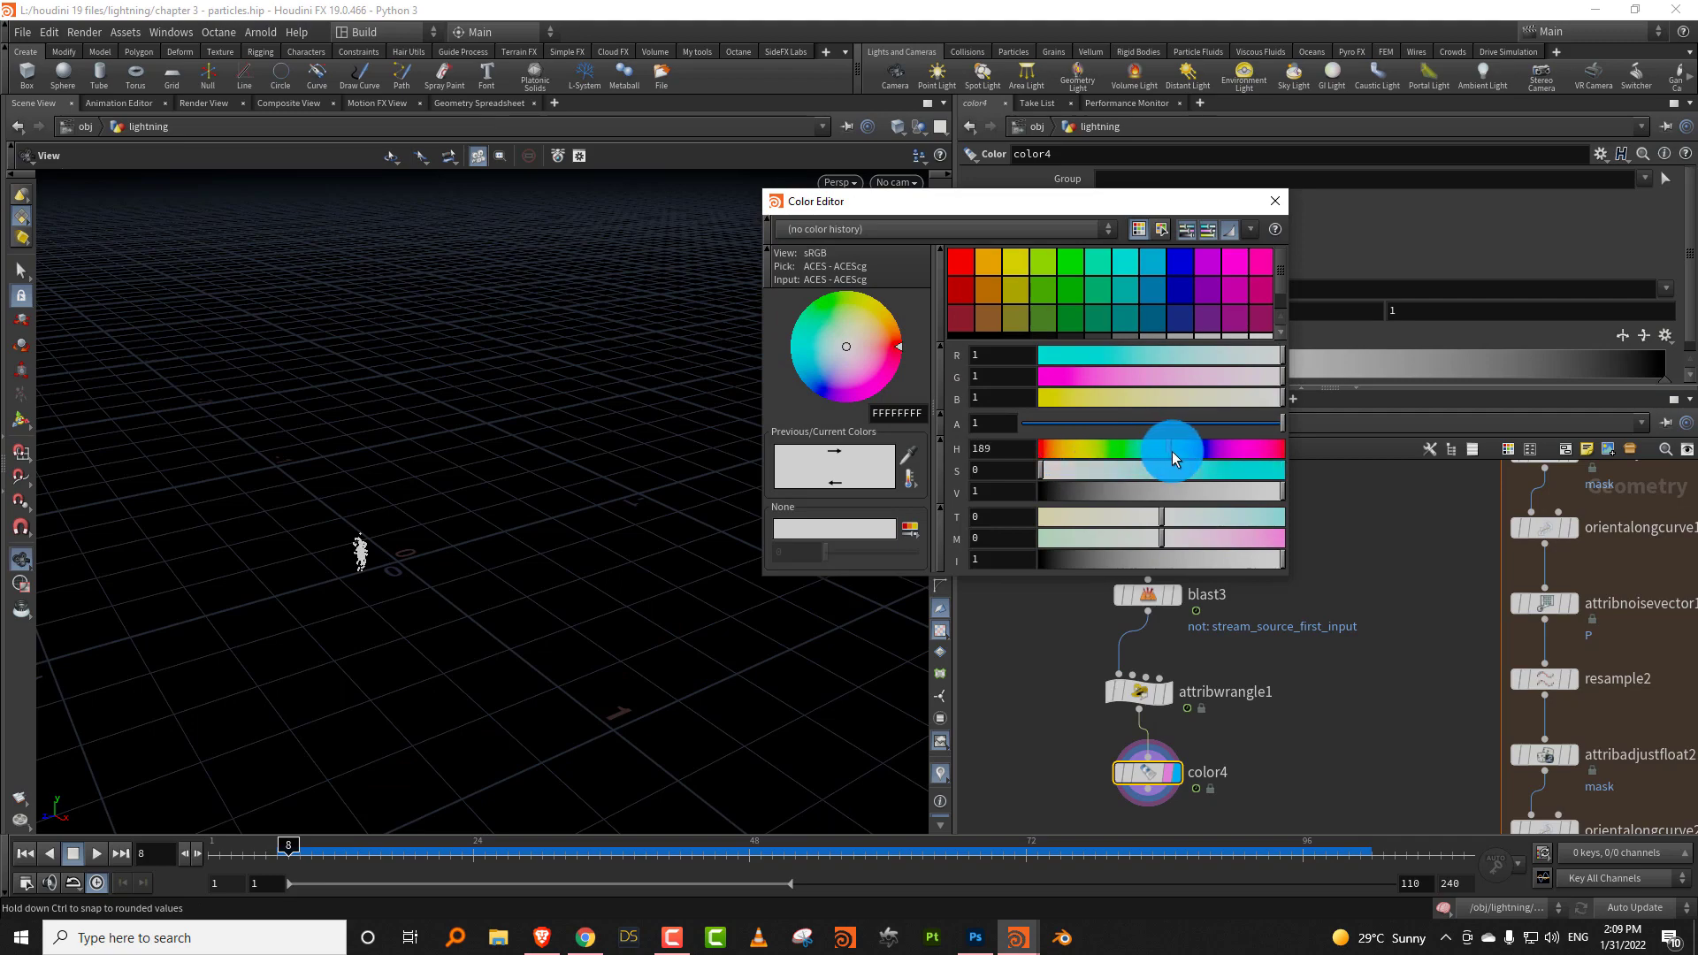
pyautogui.click(1171, 451)
pyautogui.click(1274, 469)
pyautogui.click(995, 491)
pyautogui.write('5')
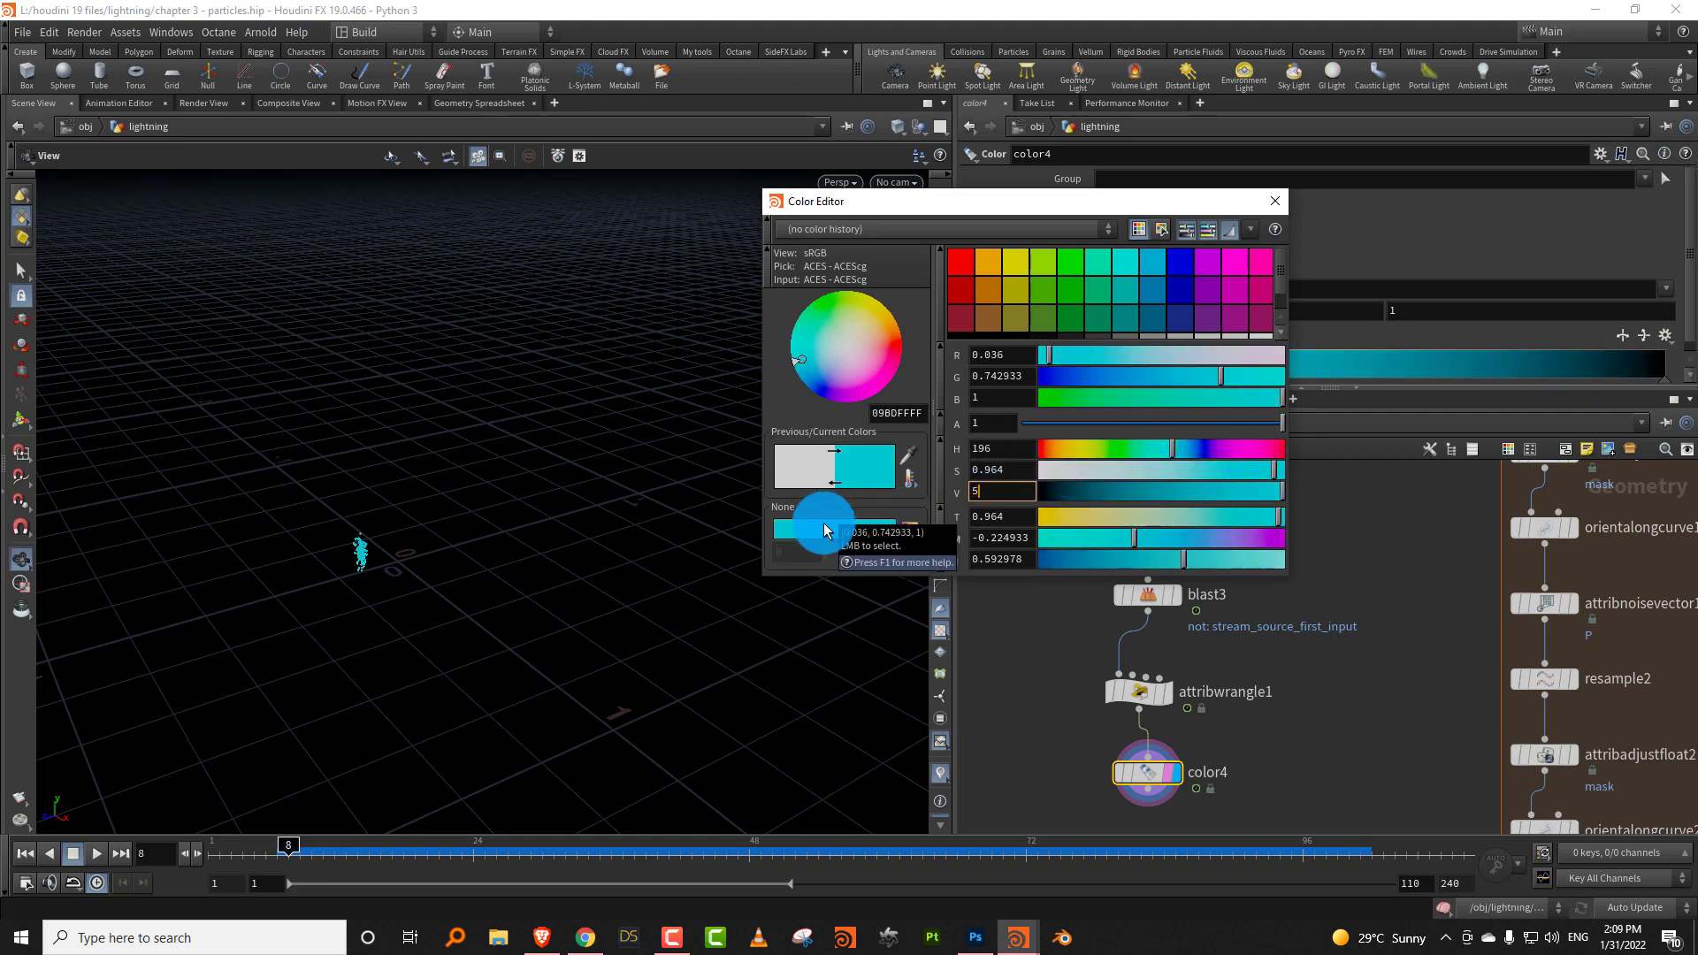
pyautogui.press('Return')
pyautogui.click(98, 854)
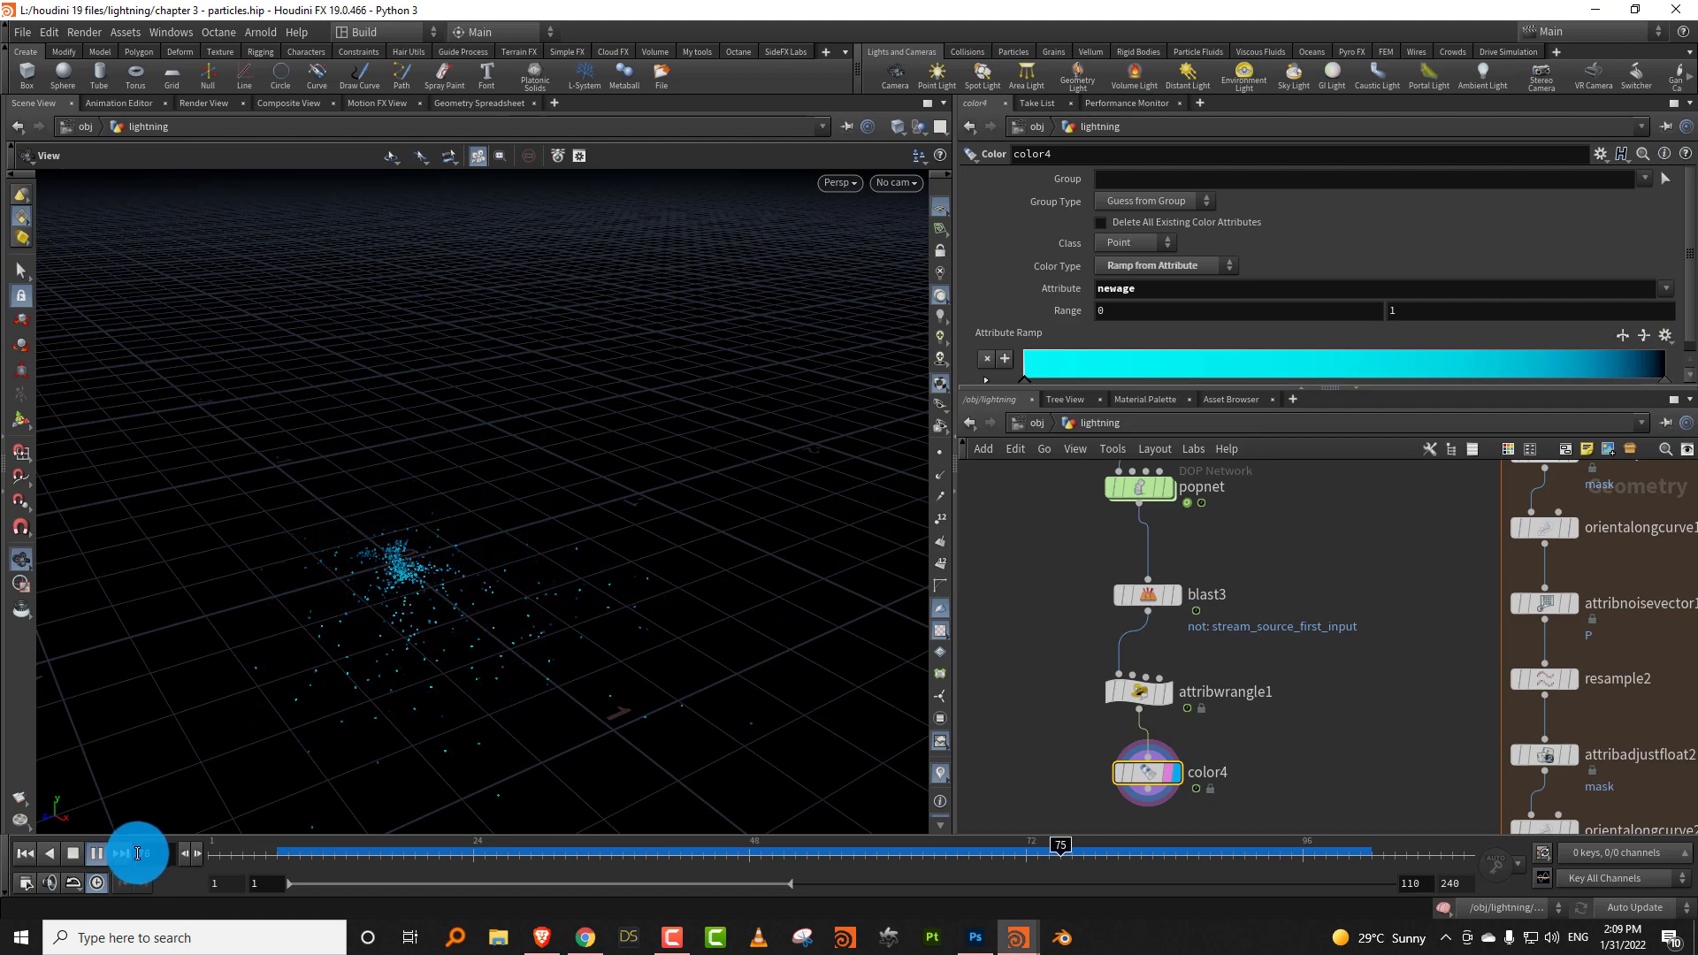
pyautogui.moveTo(221, 849); pyautogui.dragTo(368, 840)
pyautogui.moveTo(1261, 727); pyautogui.dragTo(1262, 622, button='middle')
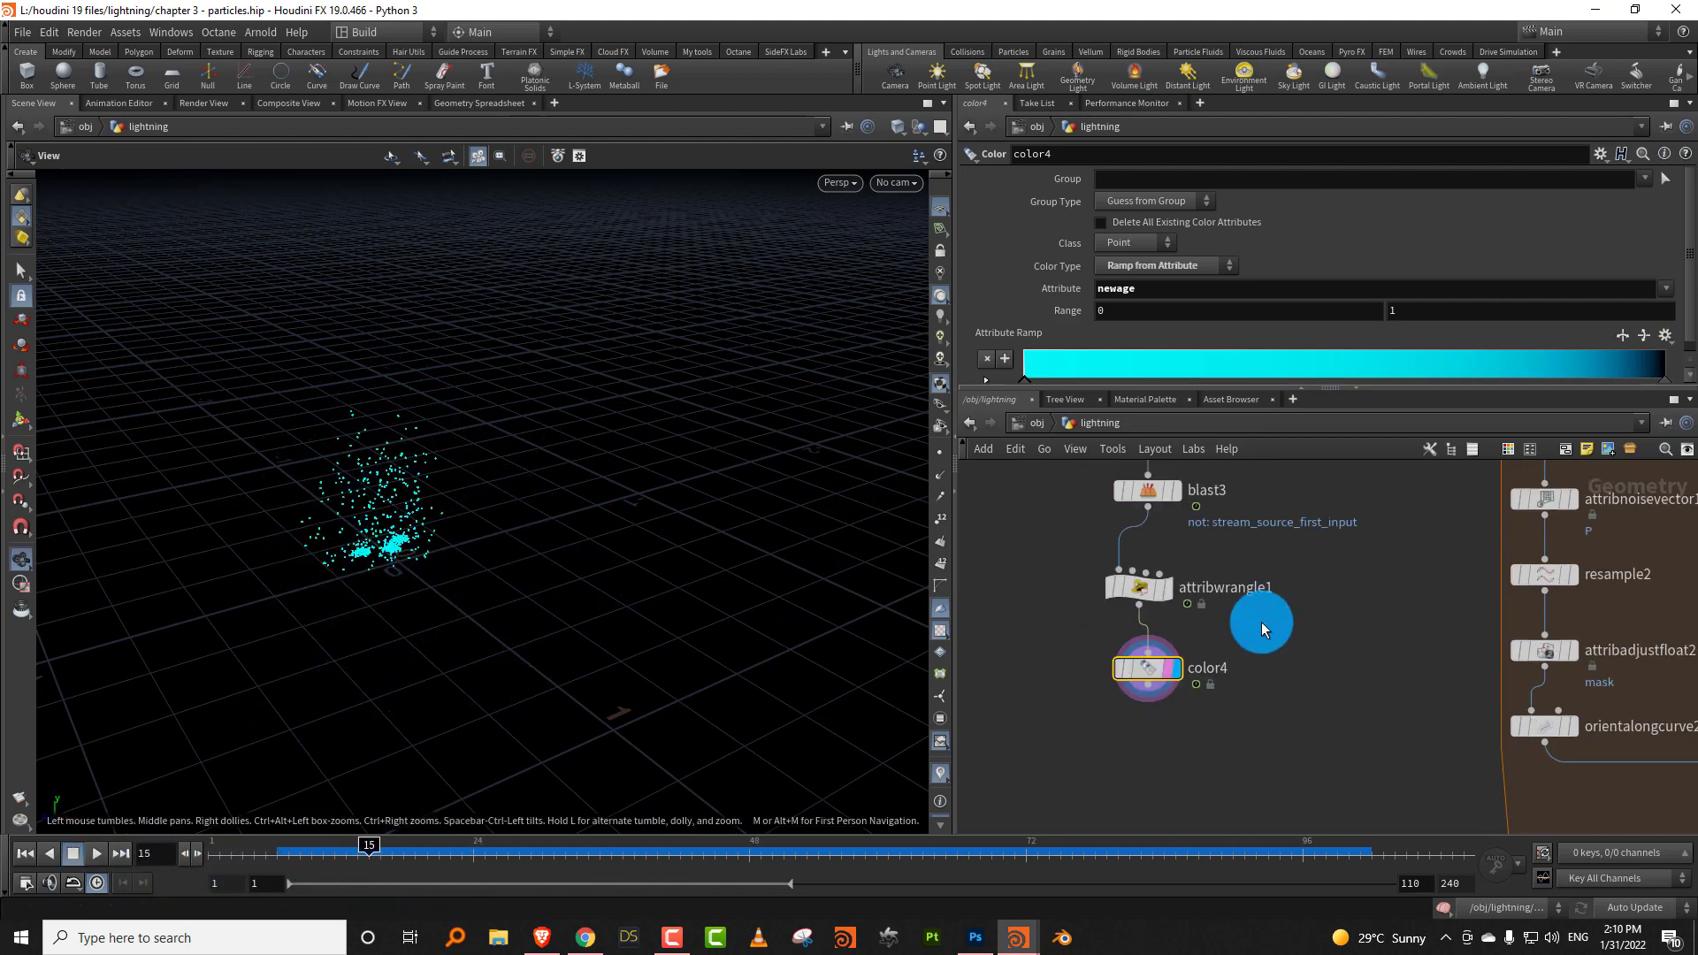
pyautogui.rightClick(1256, 643)
pyautogui.write('point')
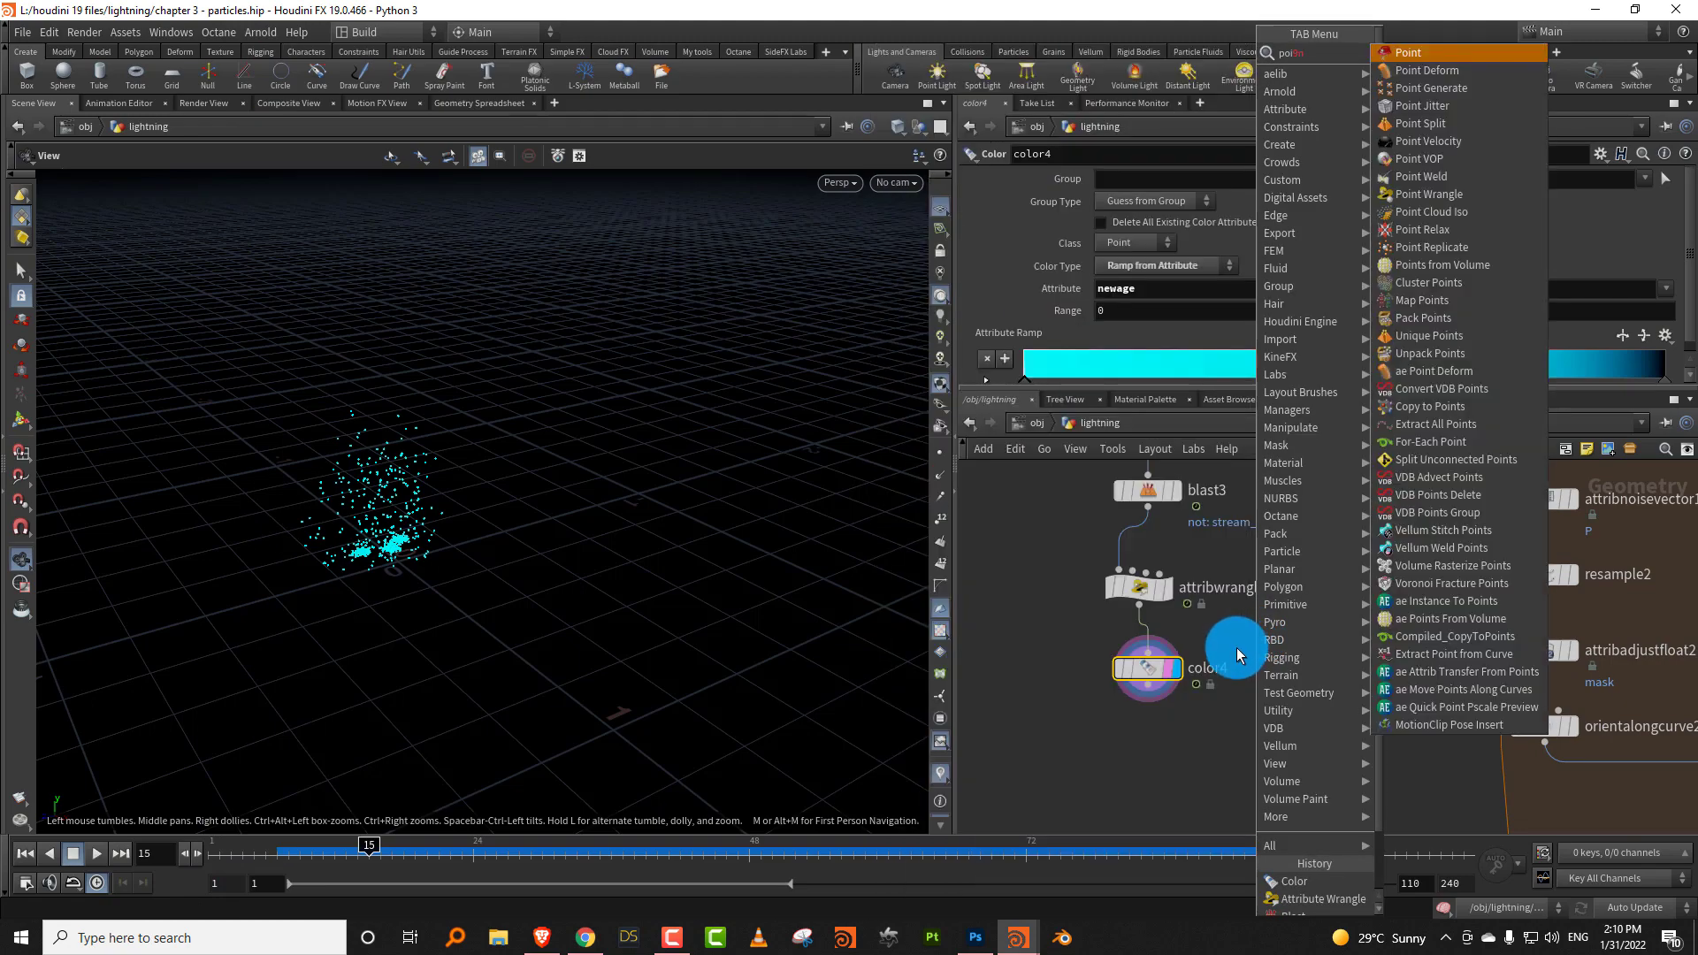
pyautogui.click(1439, 61)
pyautogui.click(1184, 784)
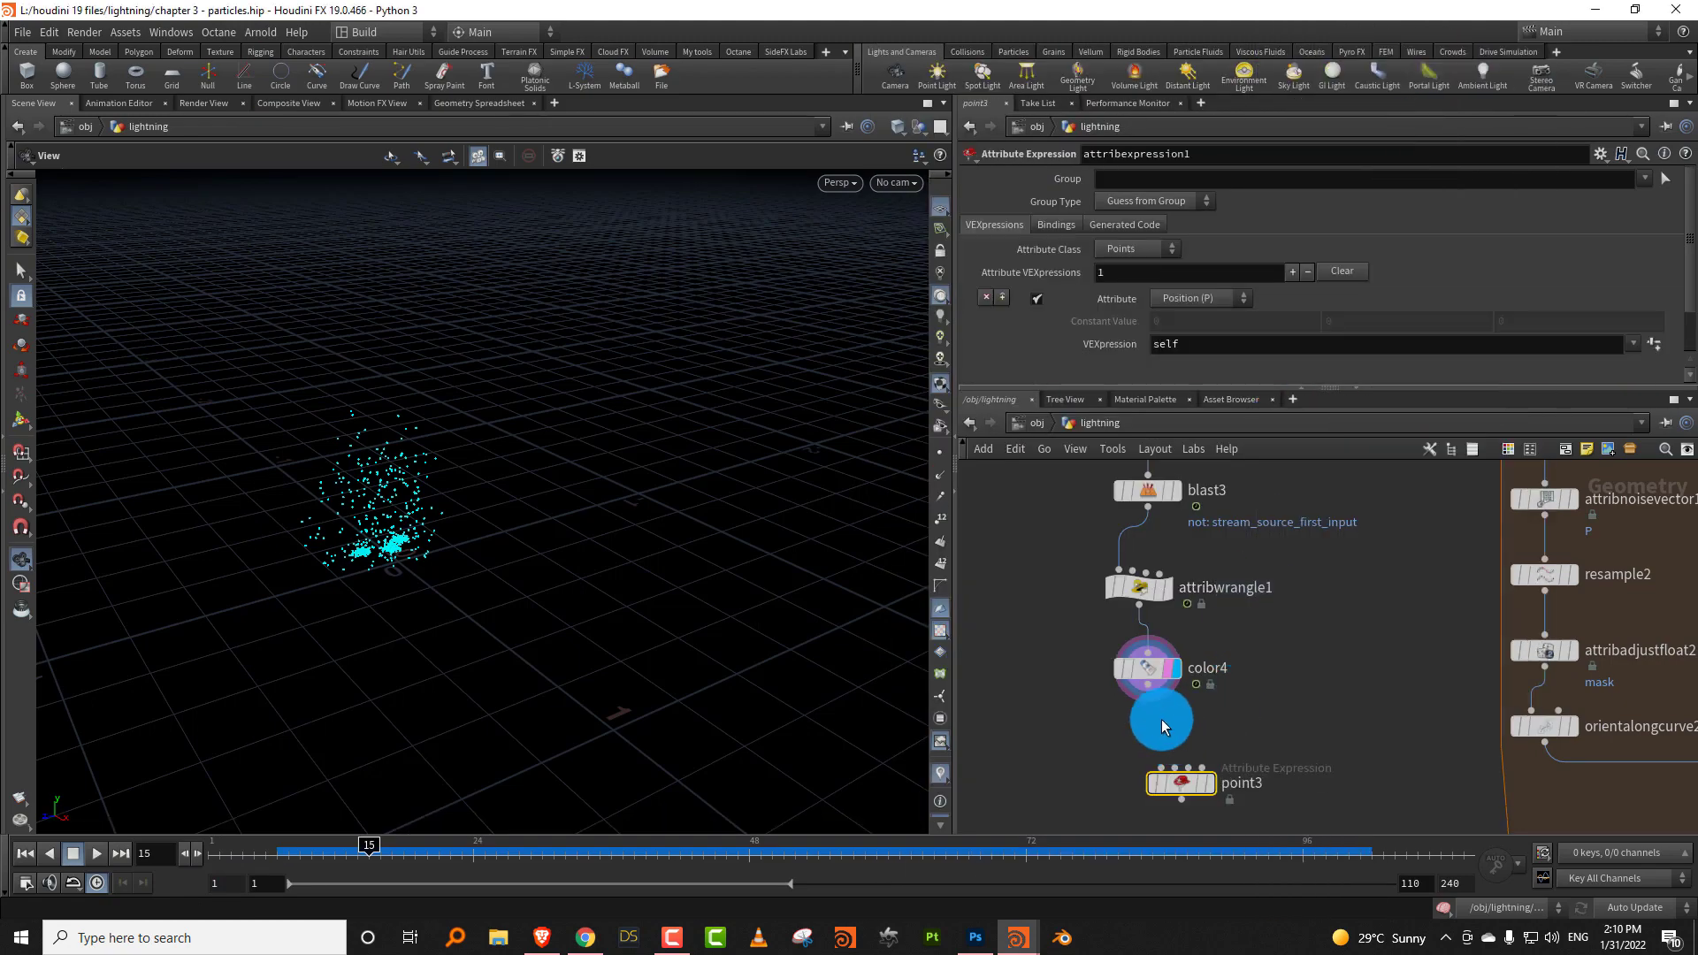
pyautogui.press('Delete')
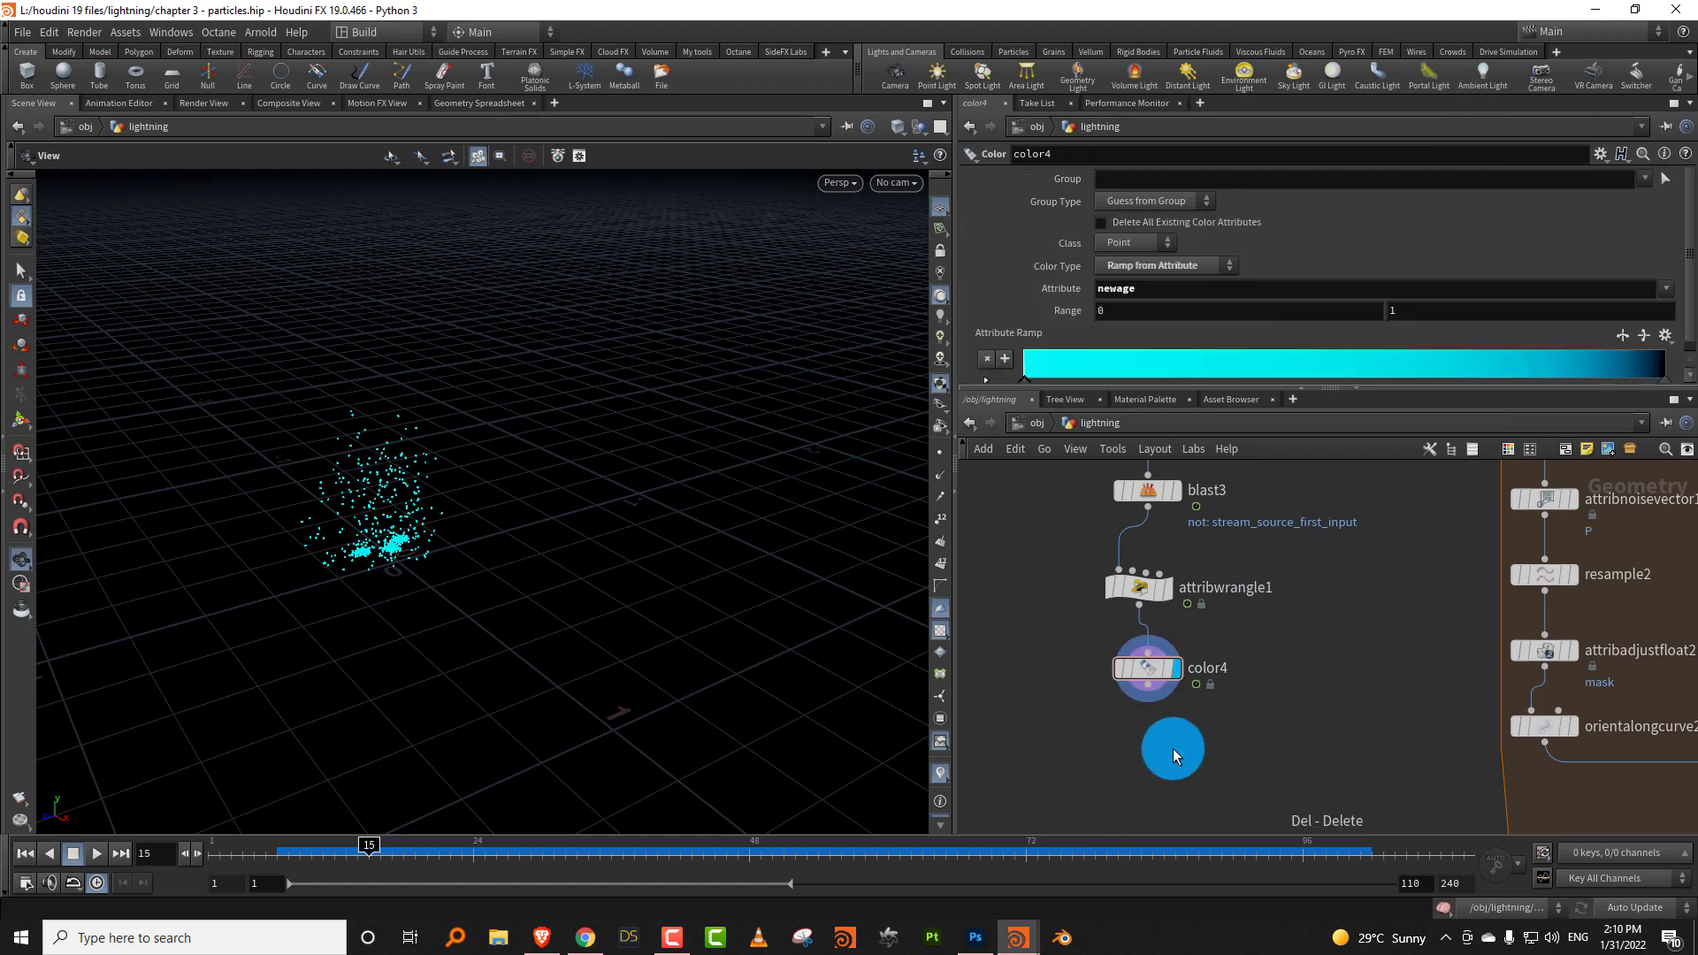
# Add an Attribute Adjust Float node after color4 and display it.
pyautogui.press('Tab')
pyautogui.write('float')
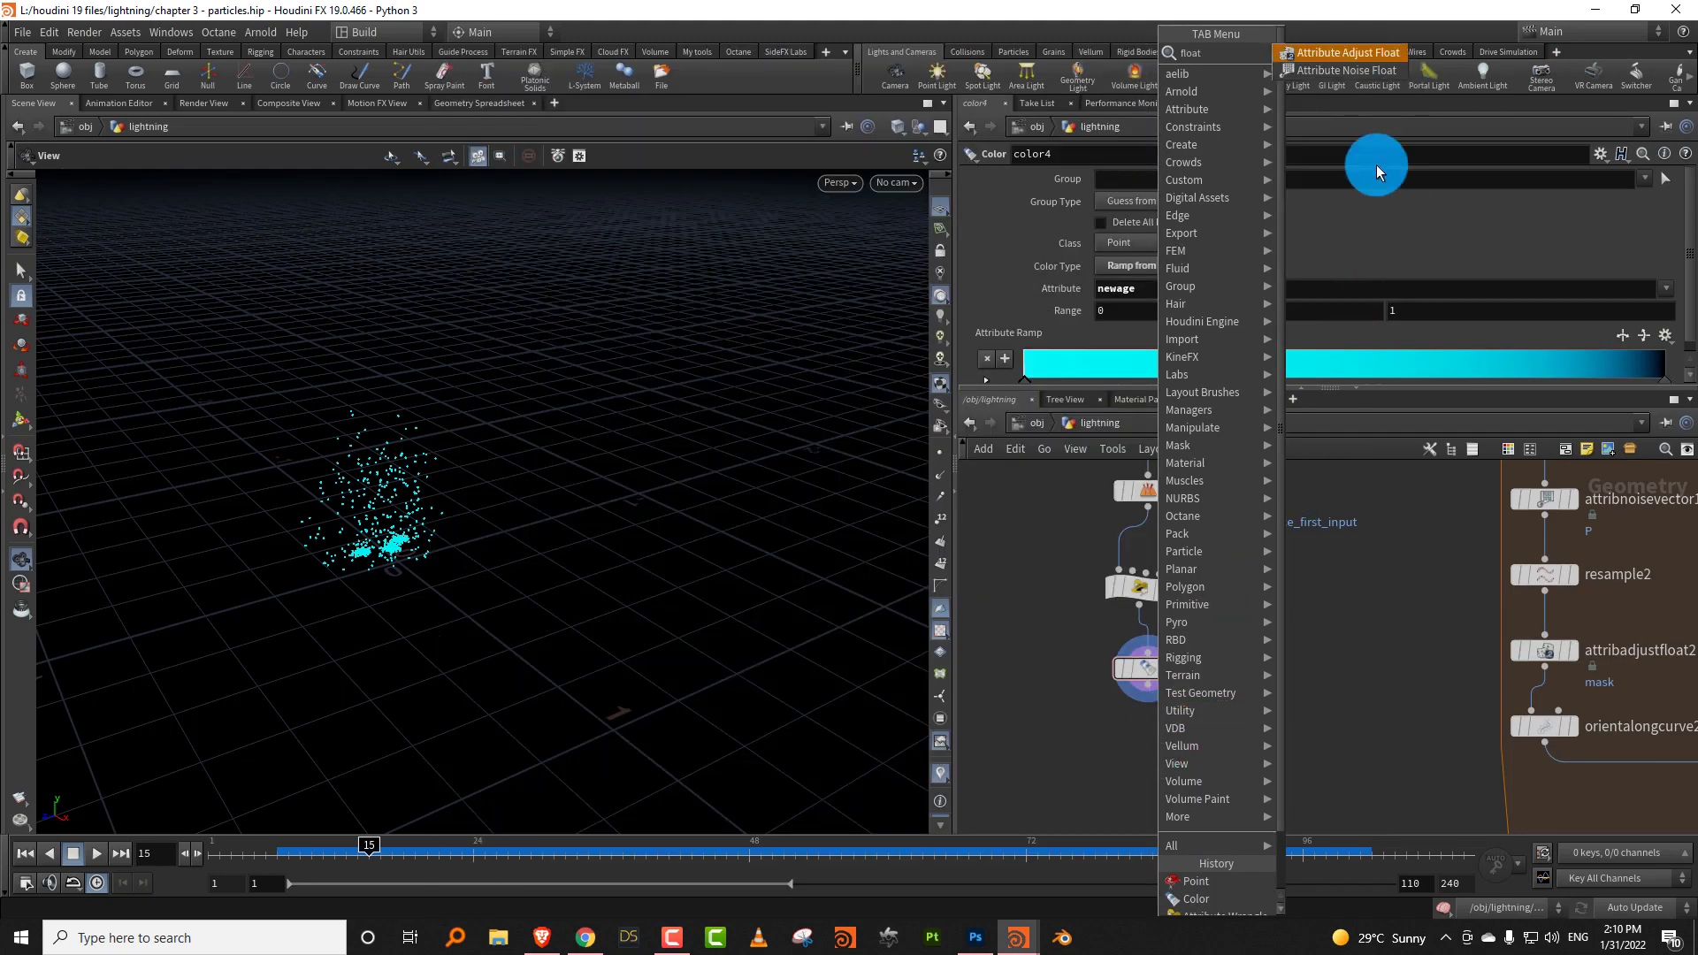
pyautogui.click(1339, 55)
pyautogui.click(1134, 787)
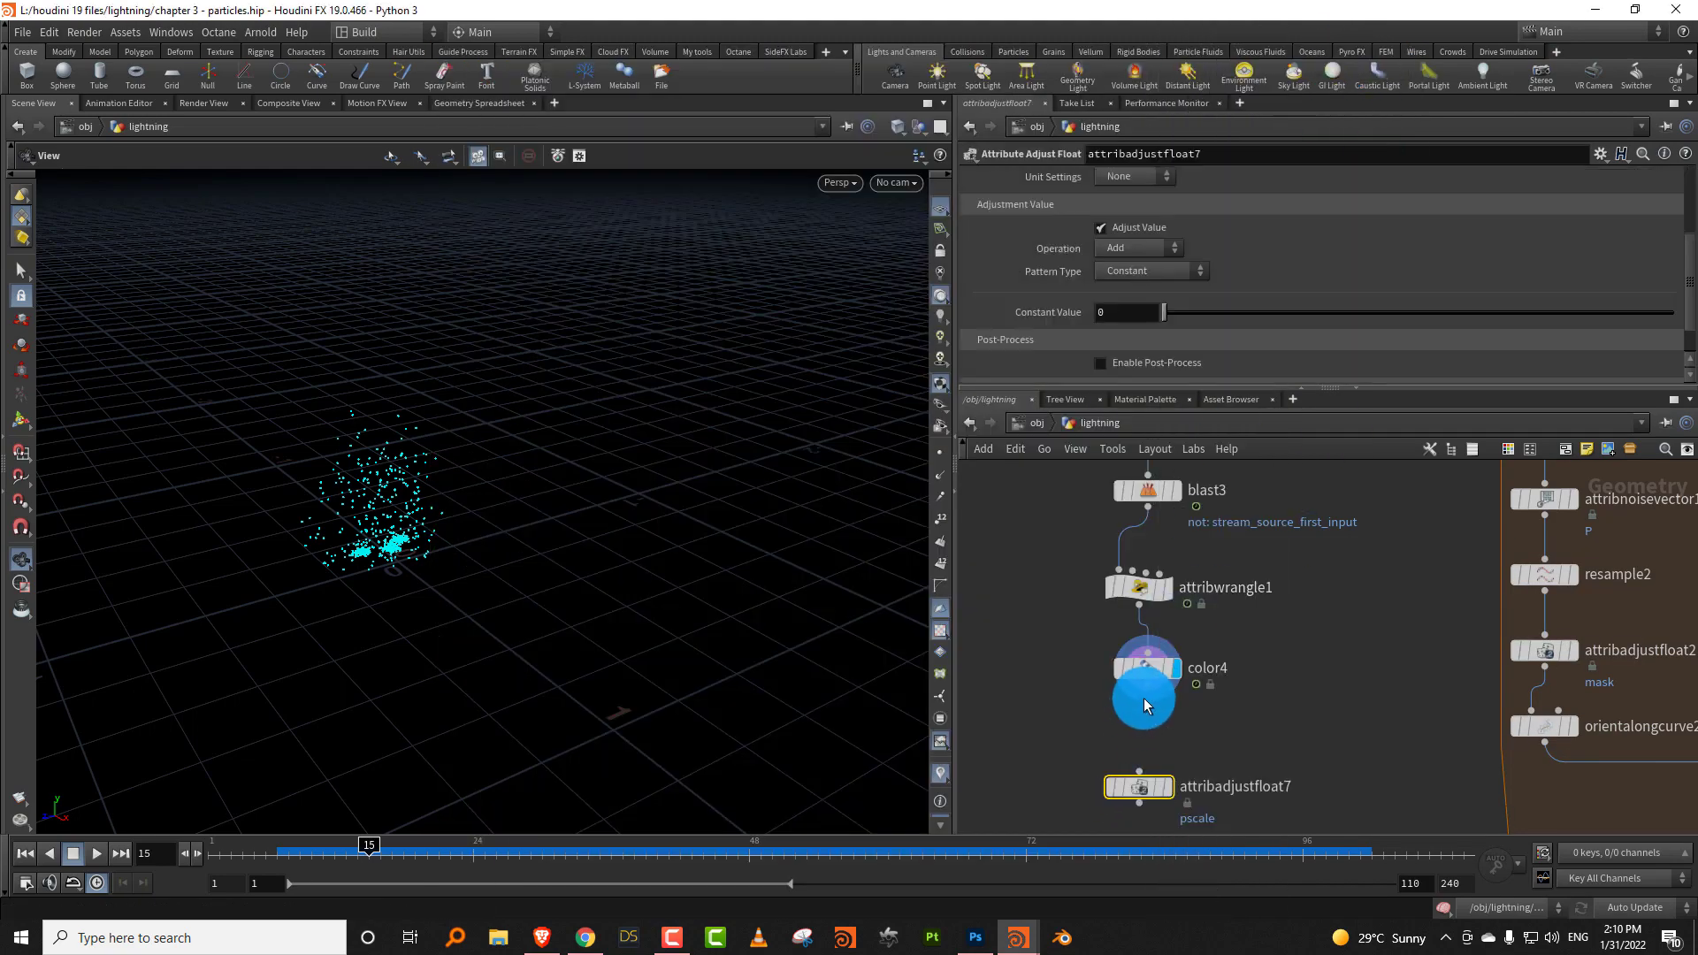
pyautogui.click(1165, 786)
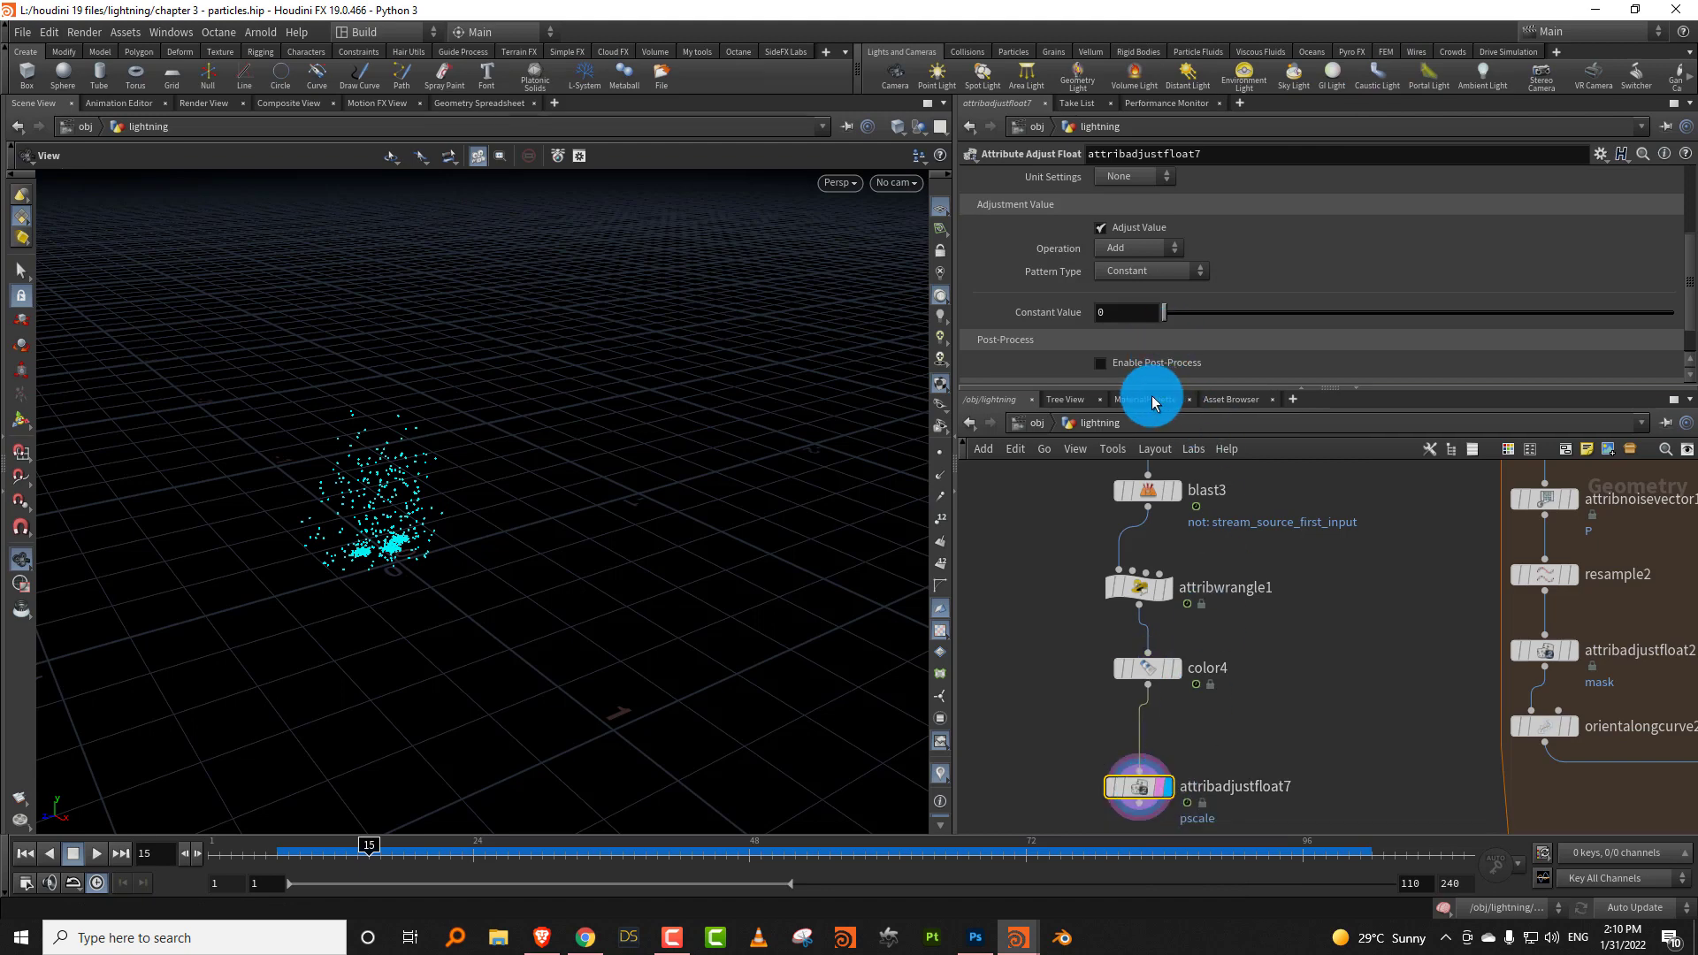
# Enlarge the parameter area and set attribadjustfloat7's Attribute Name to Alpha.
pyautogui.moveTo(1154, 403); pyautogui.dragTo(1154, 499)
pyautogui.moveTo(1164, 182); pyautogui.dragTo(897, 216)
pyautogui.write('Alpha')
pyautogui.press('Return')
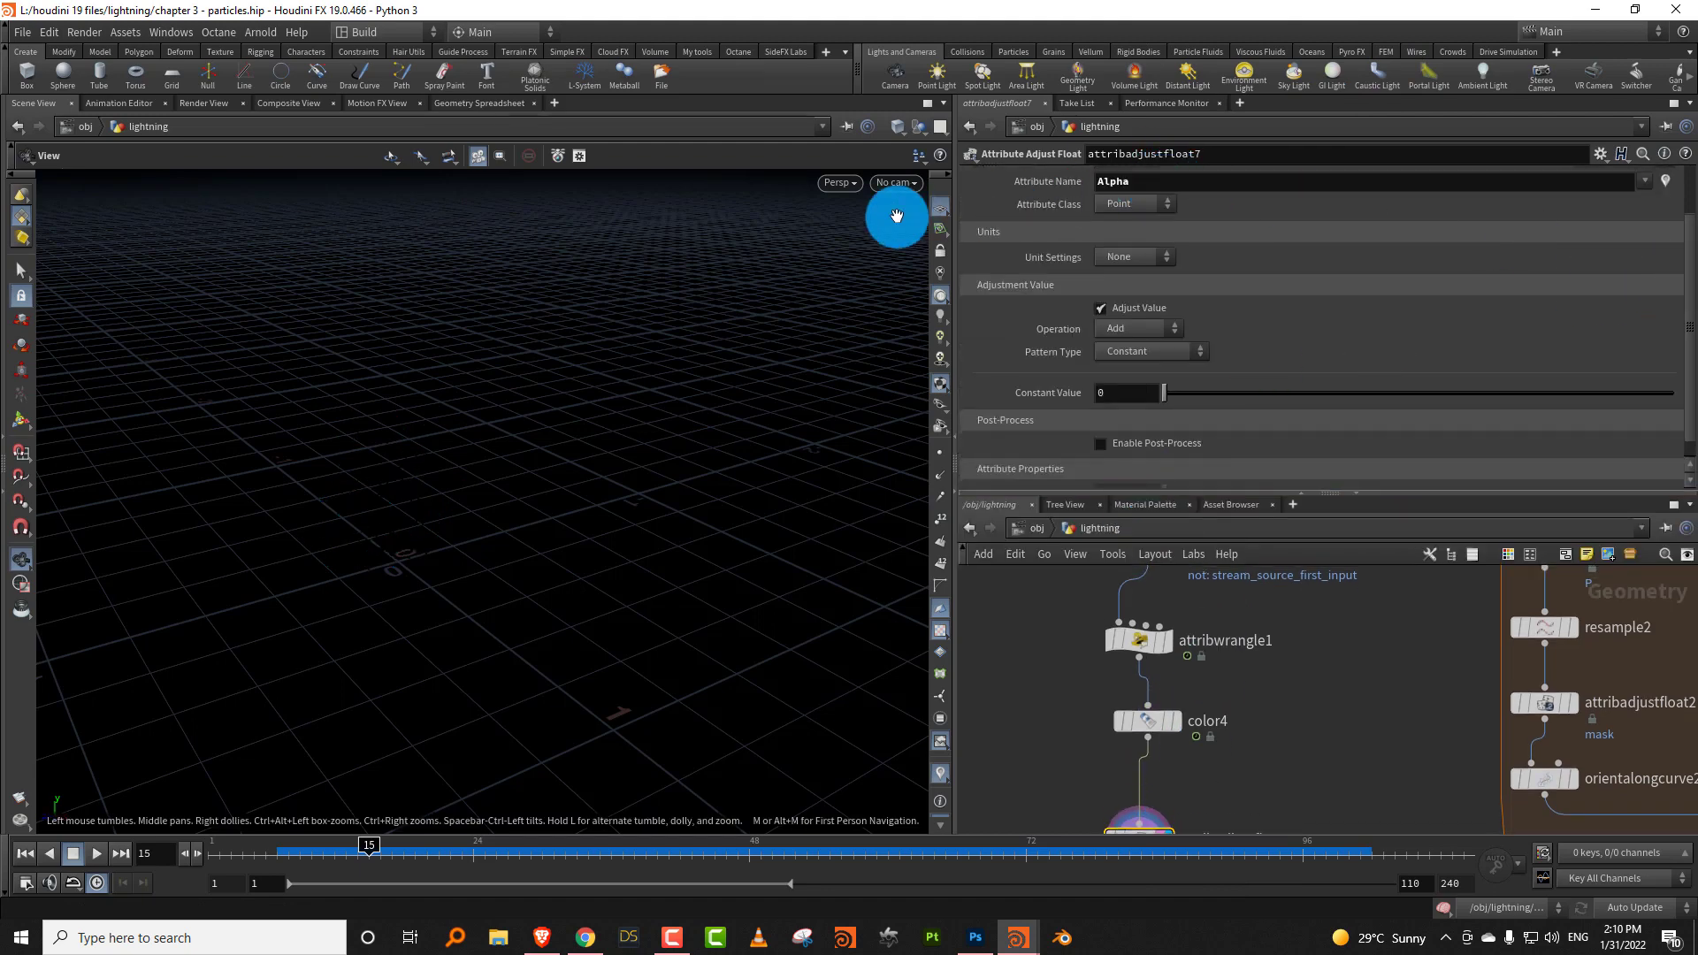
# Set attribadjustfloat7's Operation to Set Always and its Pattern Type to Remap Attribute, and bring up the Remap Attribute settings.
pyautogui.click(1134, 335)
pyautogui.click(1146, 336)
pyautogui.click(1153, 356)
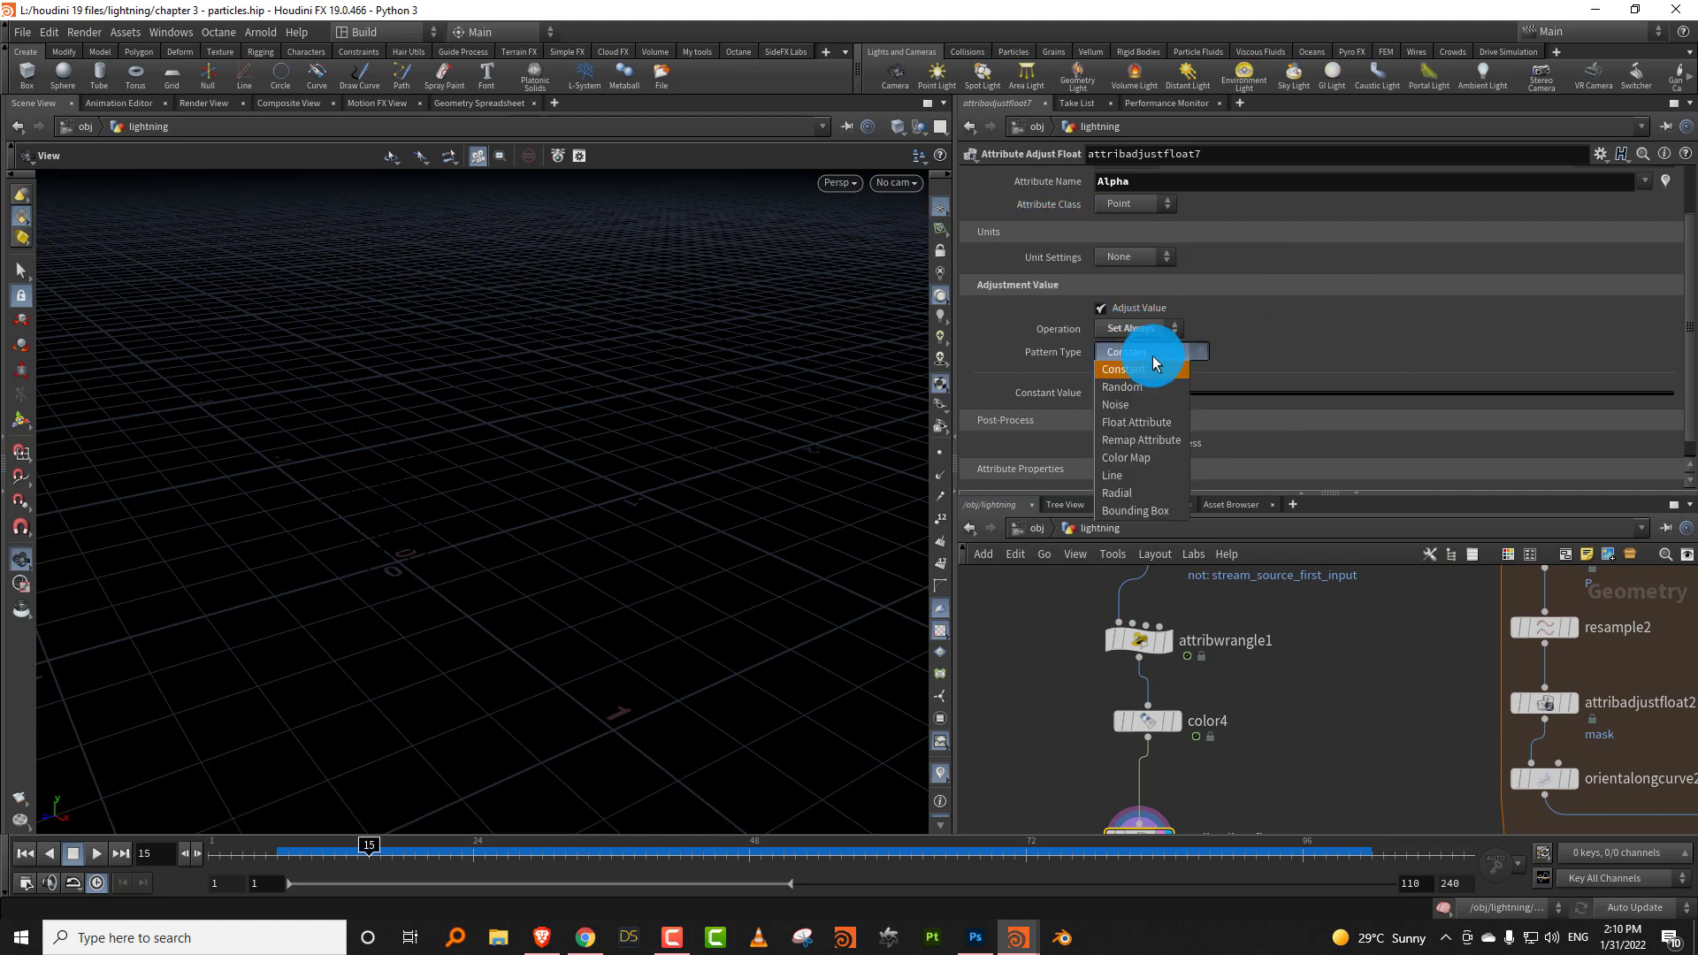
pyautogui.click(1143, 440)
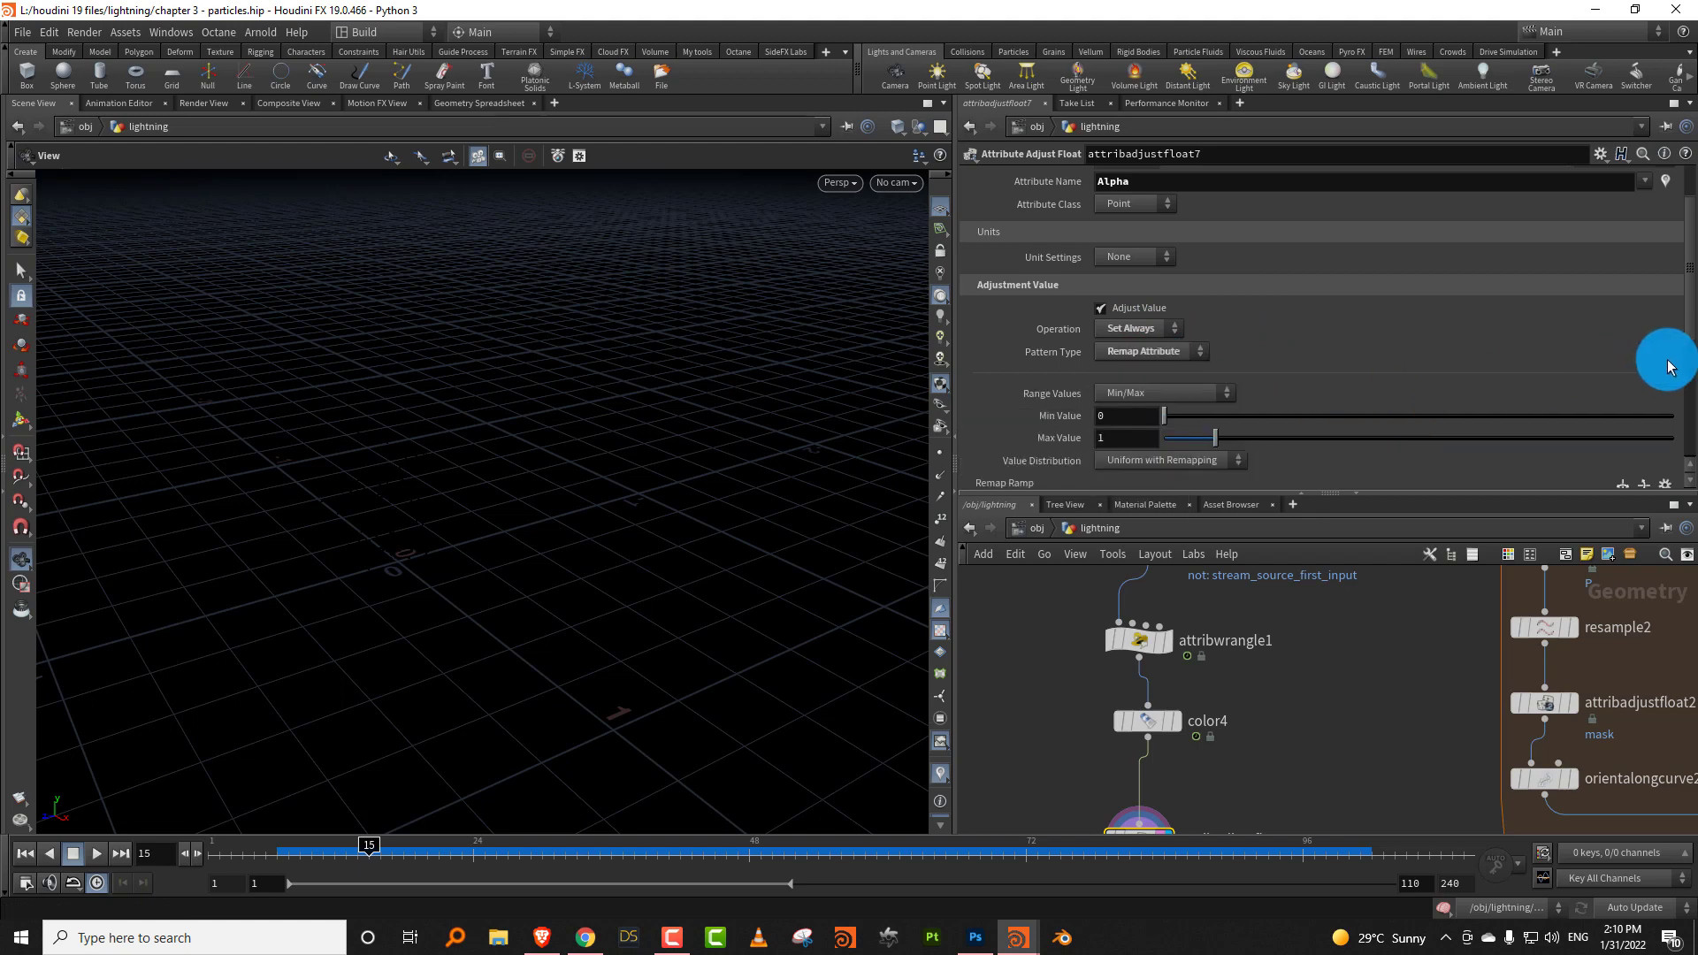
pyautogui.scroll(-5, 1668, 367)
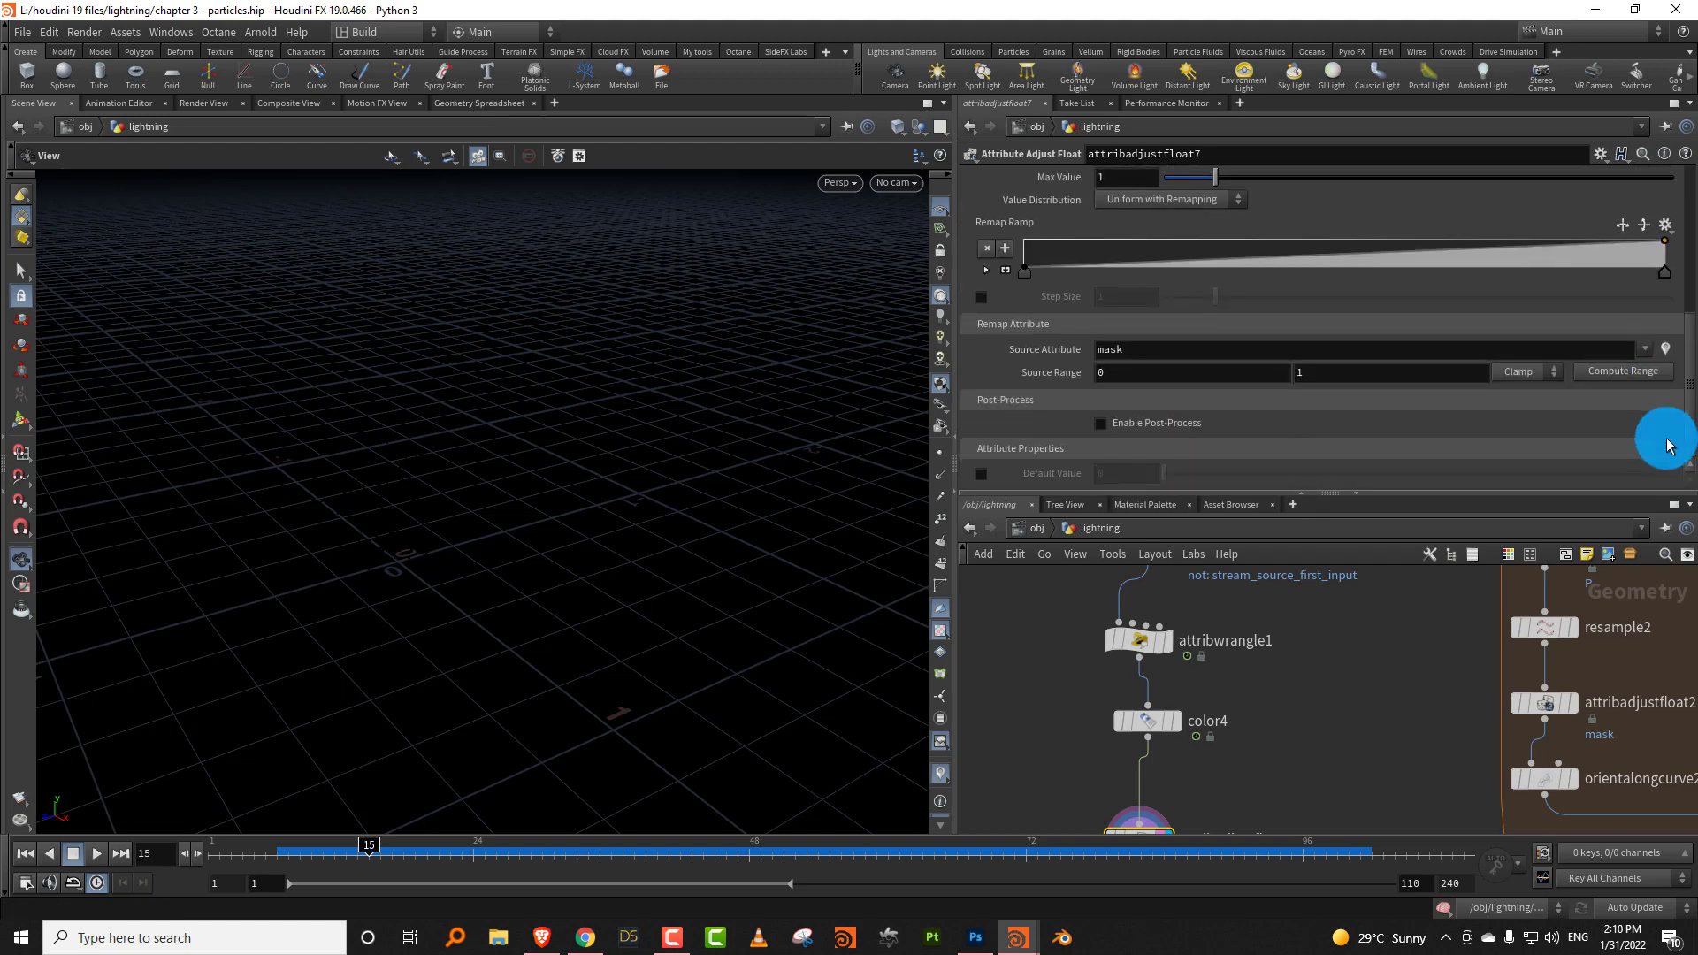
# Set attribadjustfloat7's Source Attribute to newage, reverse the Remap Ramp, and scrub the timeline to test the fade.
pyautogui.click(1111, 350)
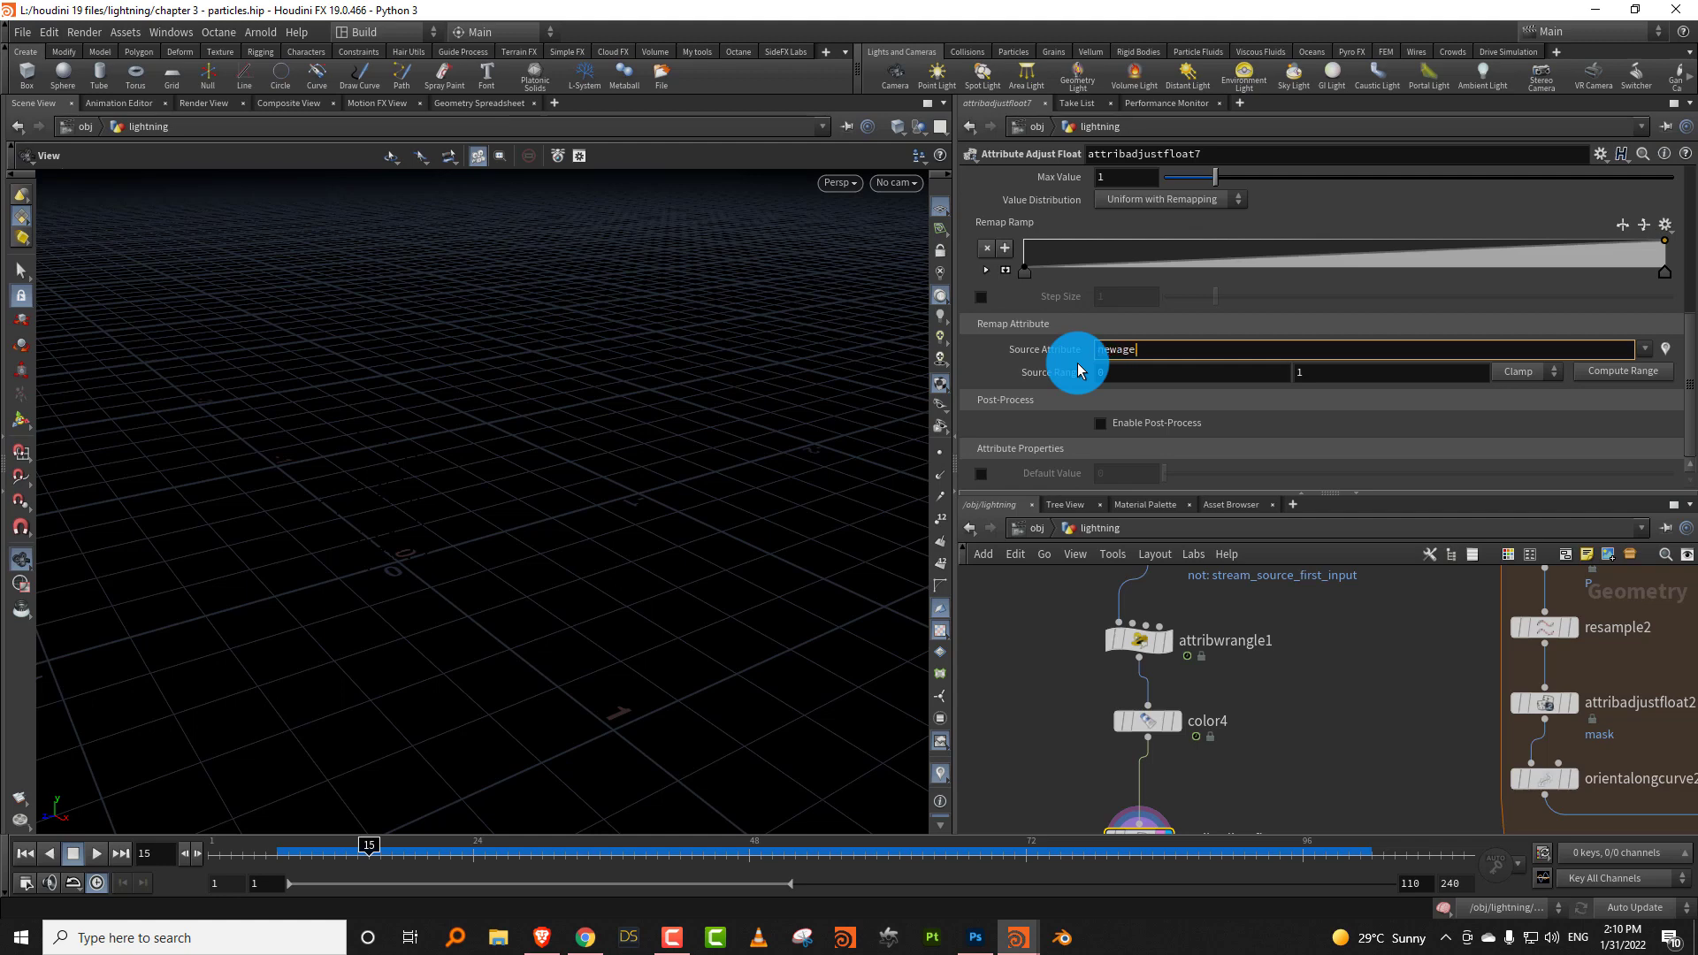
pyautogui.press('Return')
pyautogui.moveTo(284, 851); pyautogui.dragTo(541, 864)
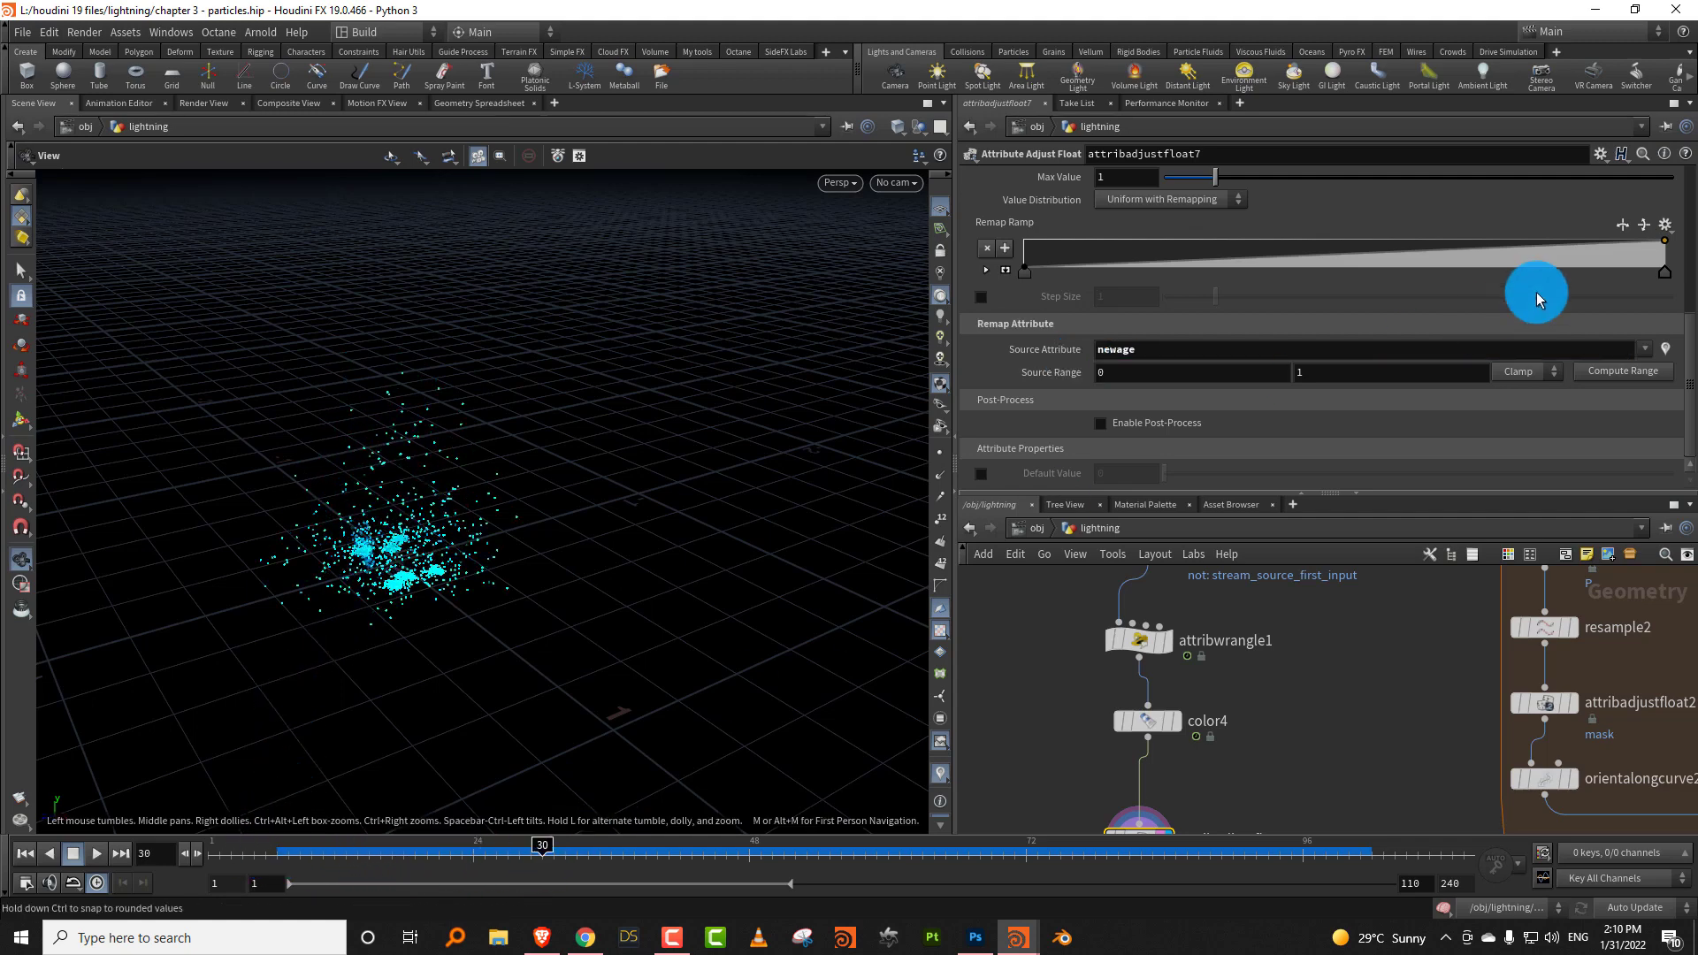
pyautogui.click(1639, 232)
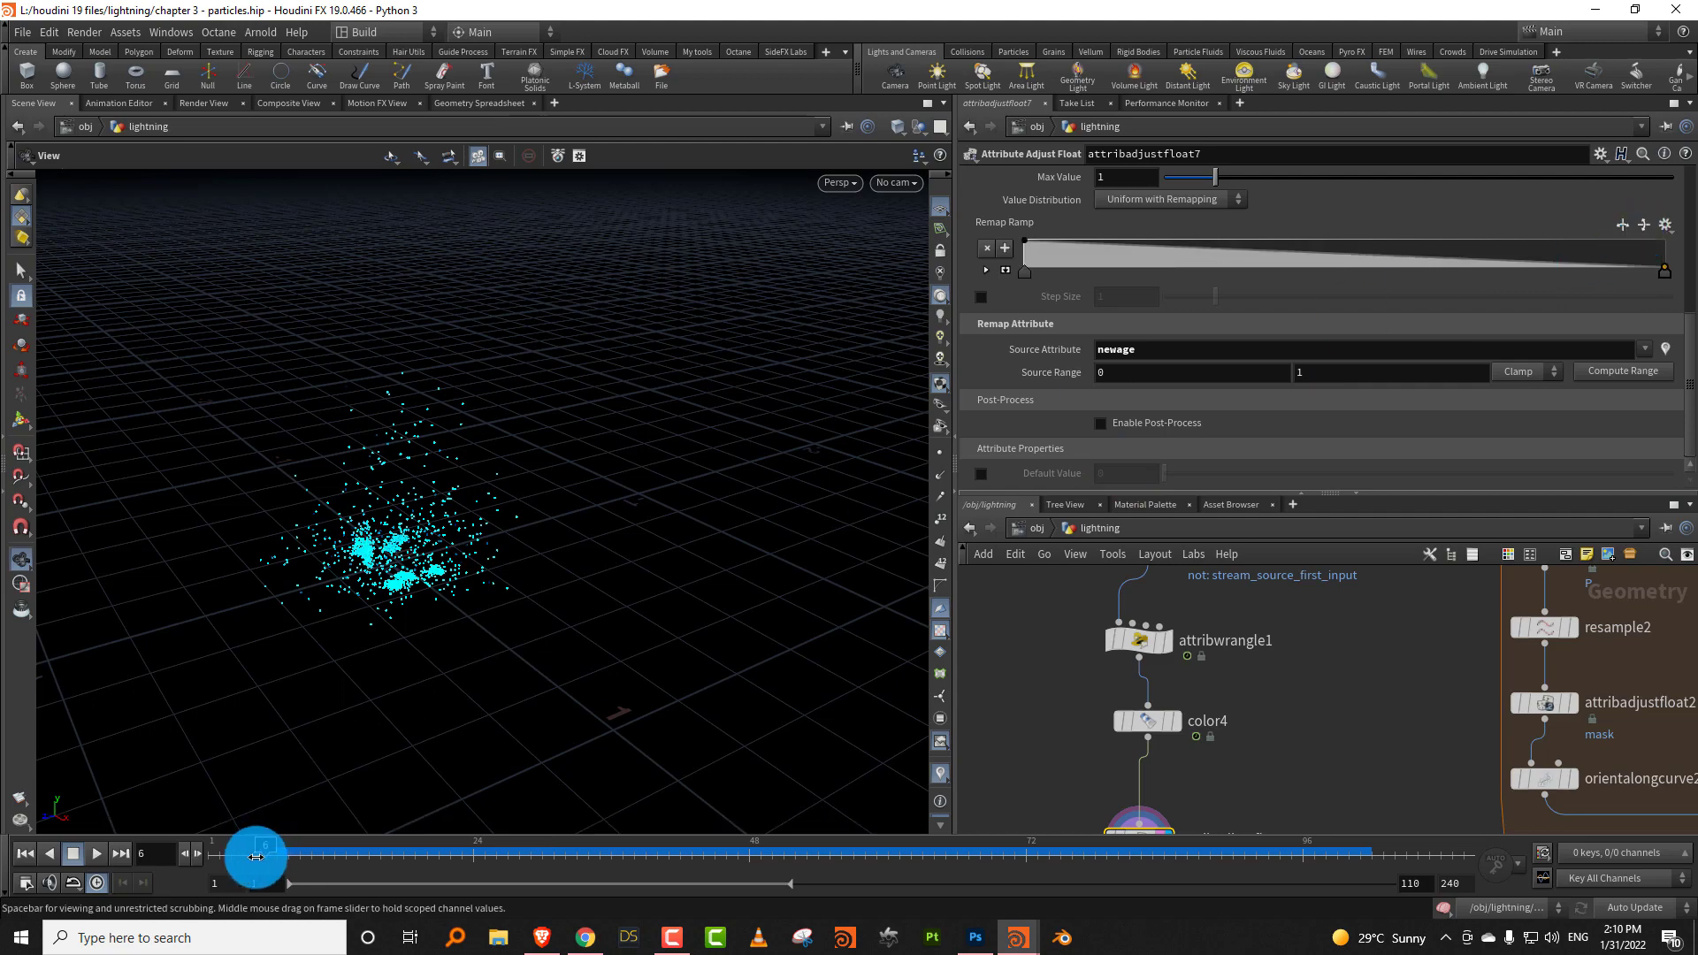
pyautogui.moveTo(247, 852); pyautogui.dragTo(910, 860)
# Replay the particle animation to review how the alpha fades over age, stopping at frame 24.
pyautogui.click(1166, 744)
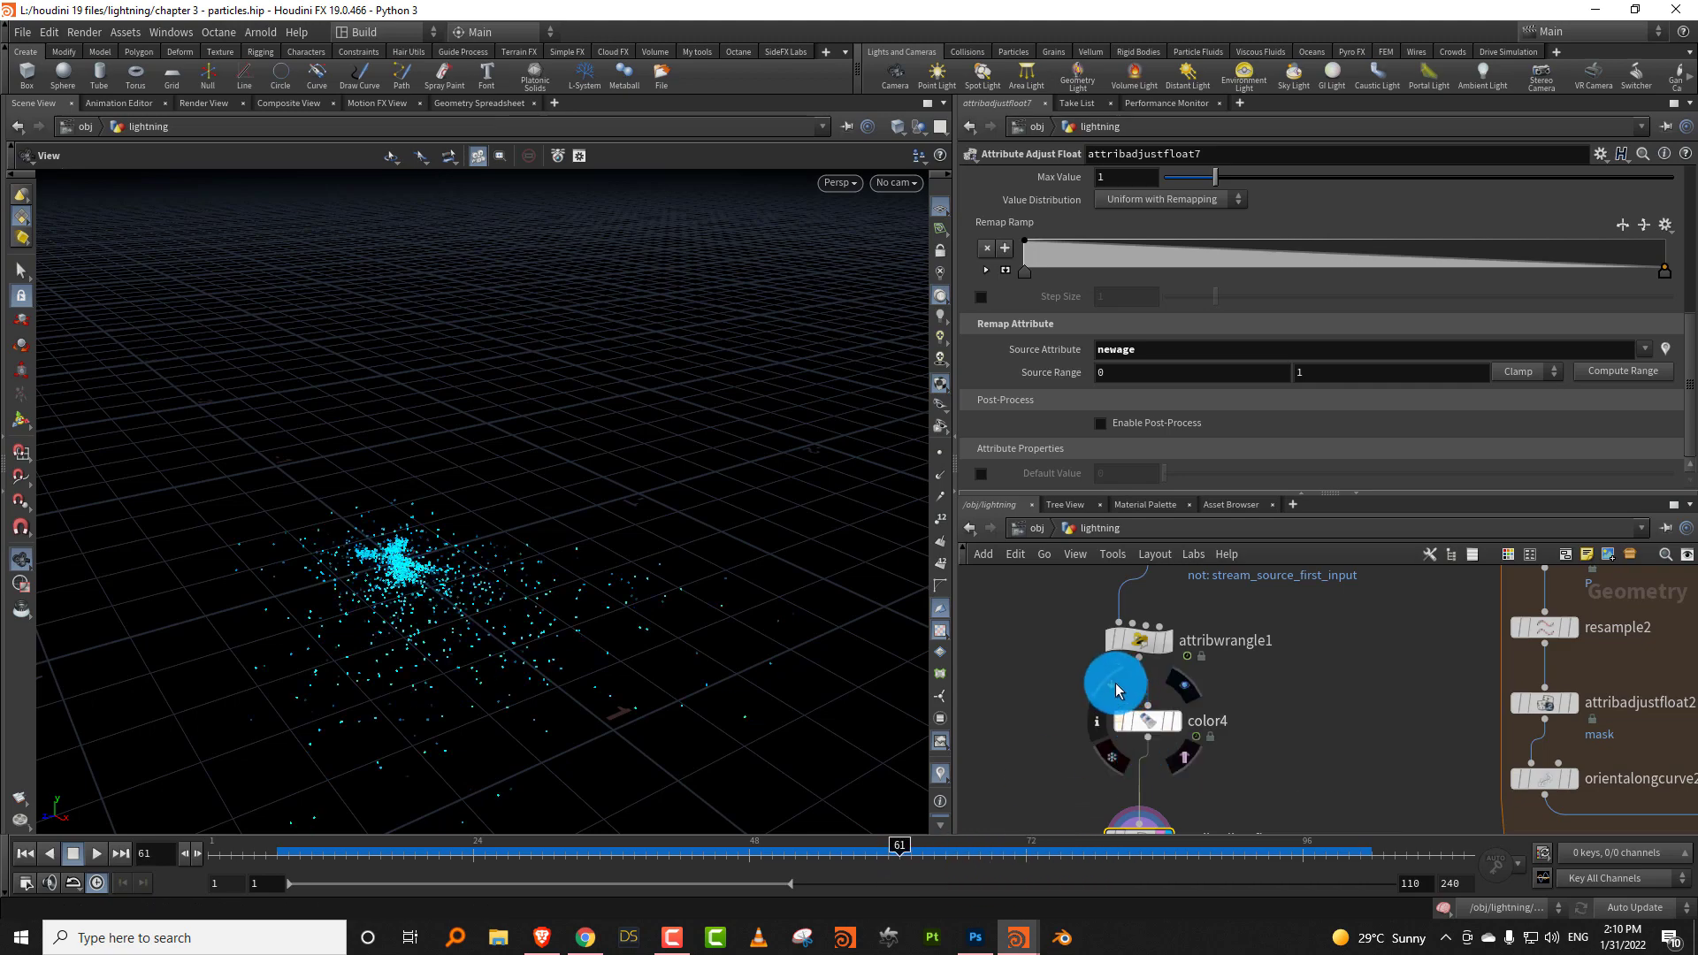
pyautogui.click(1117, 689)
pyautogui.moveTo(284, 857); pyautogui.dragTo(107, 843)
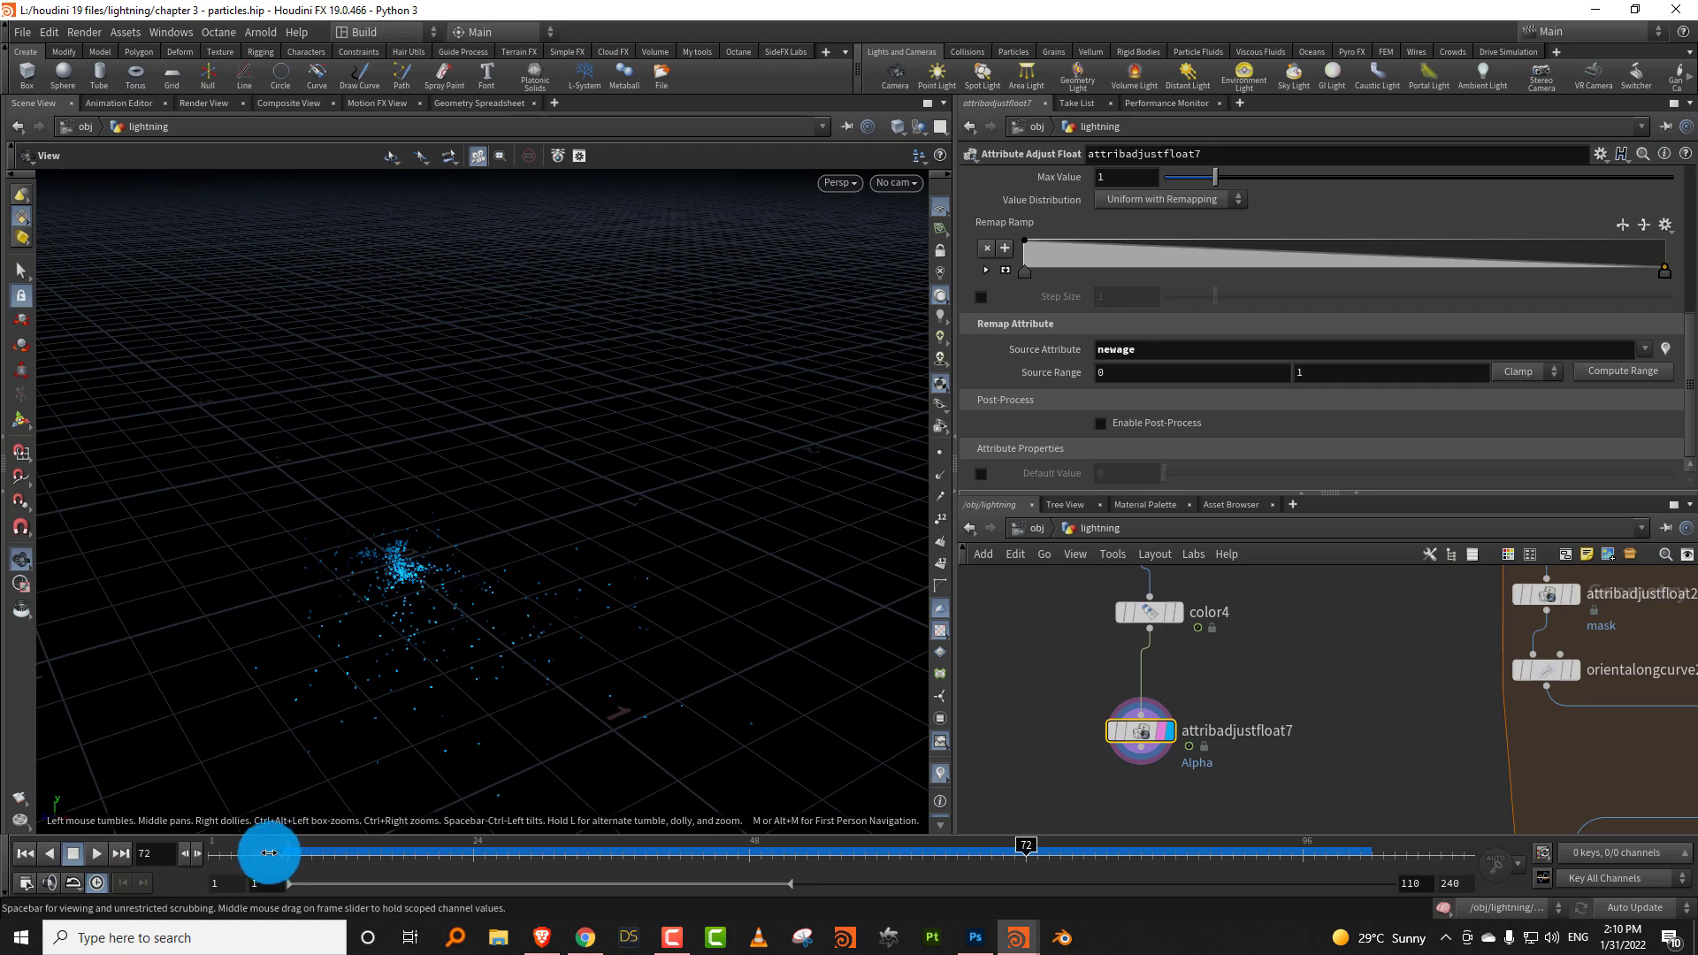
pyautogui.moveTo(269, 853); pyautogui.dragTo(105, 843)
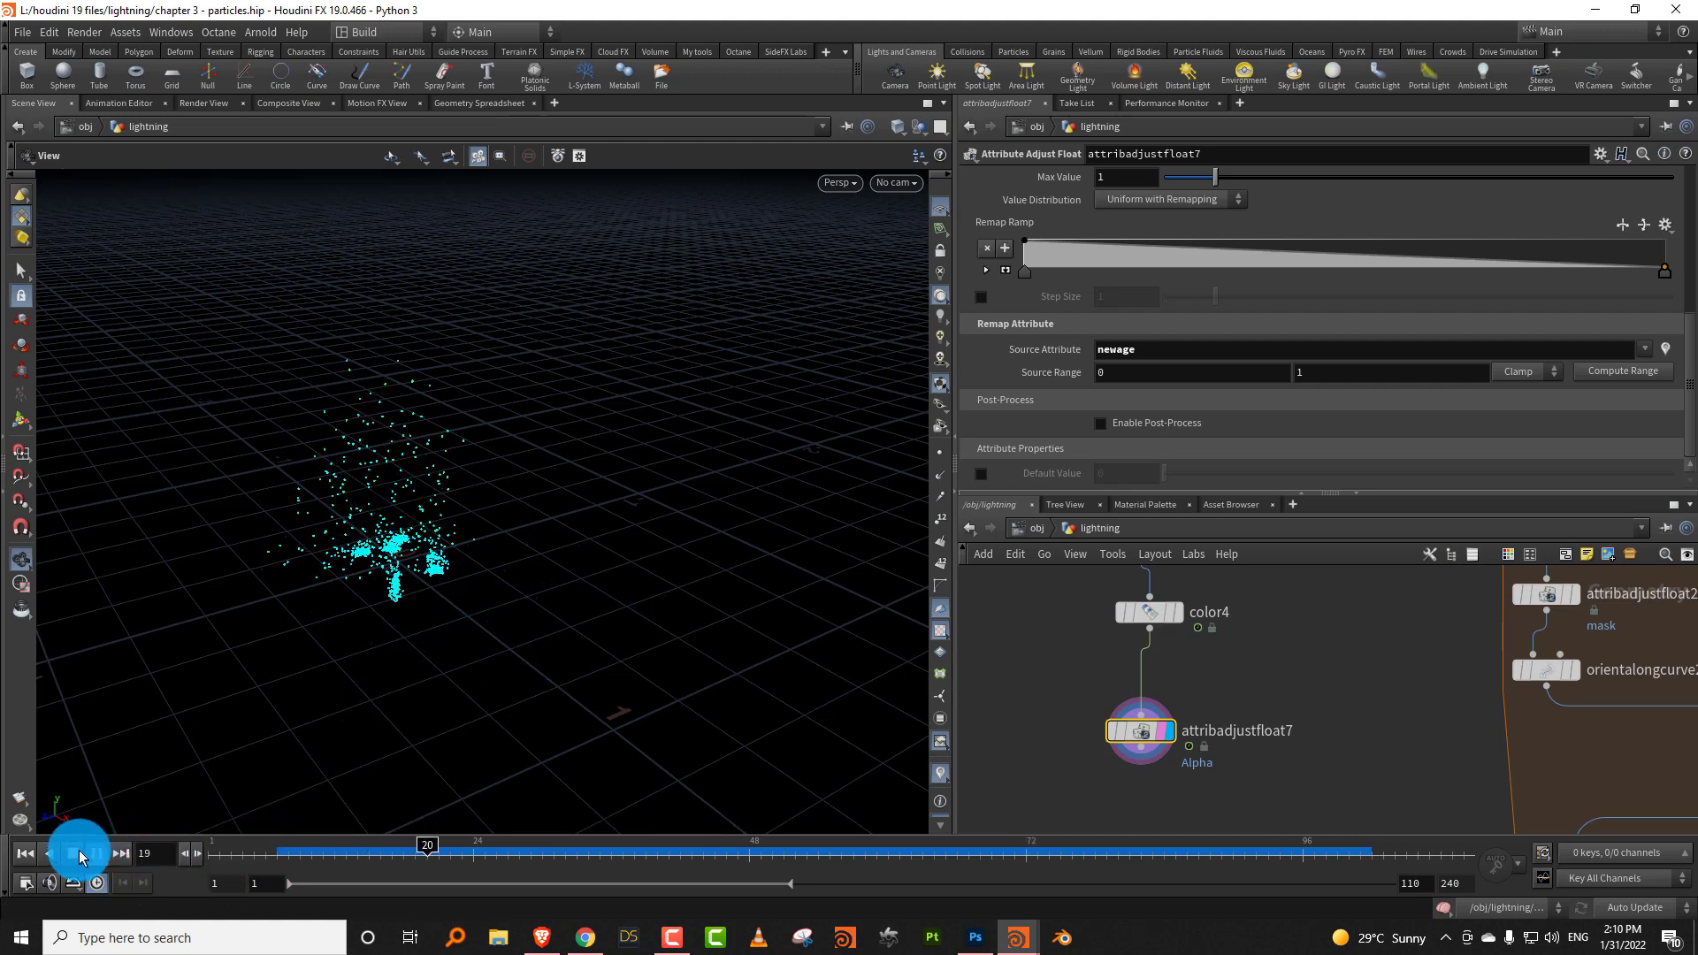
pyautogui.click(76, 854)
# Set attribadjustfloat7's Max Value to 0.09 and add a high Remap Ramp point about 60% along the curve.
pyautogui.moveTo(1026, 248); pyautogui.dragTo(1020, 268)
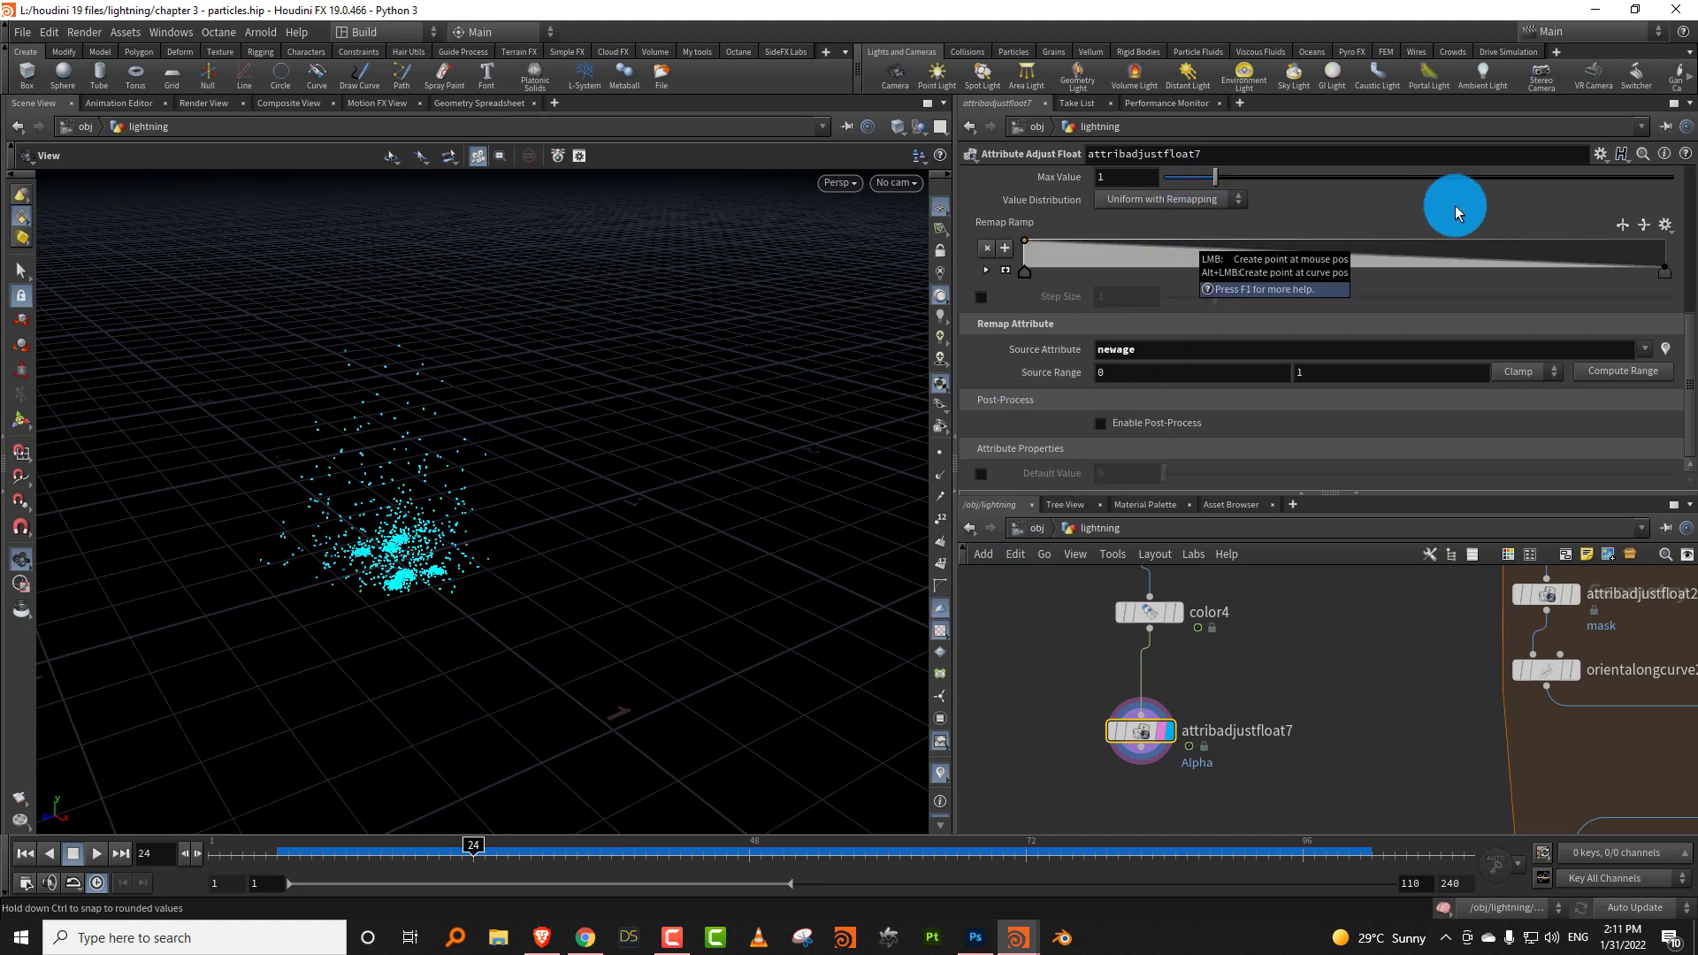
pyautogui.scroll(3, 1603, 255)
pyautogui.moveTo(1215, 287); pyautogui.dragTo(1215, 287)
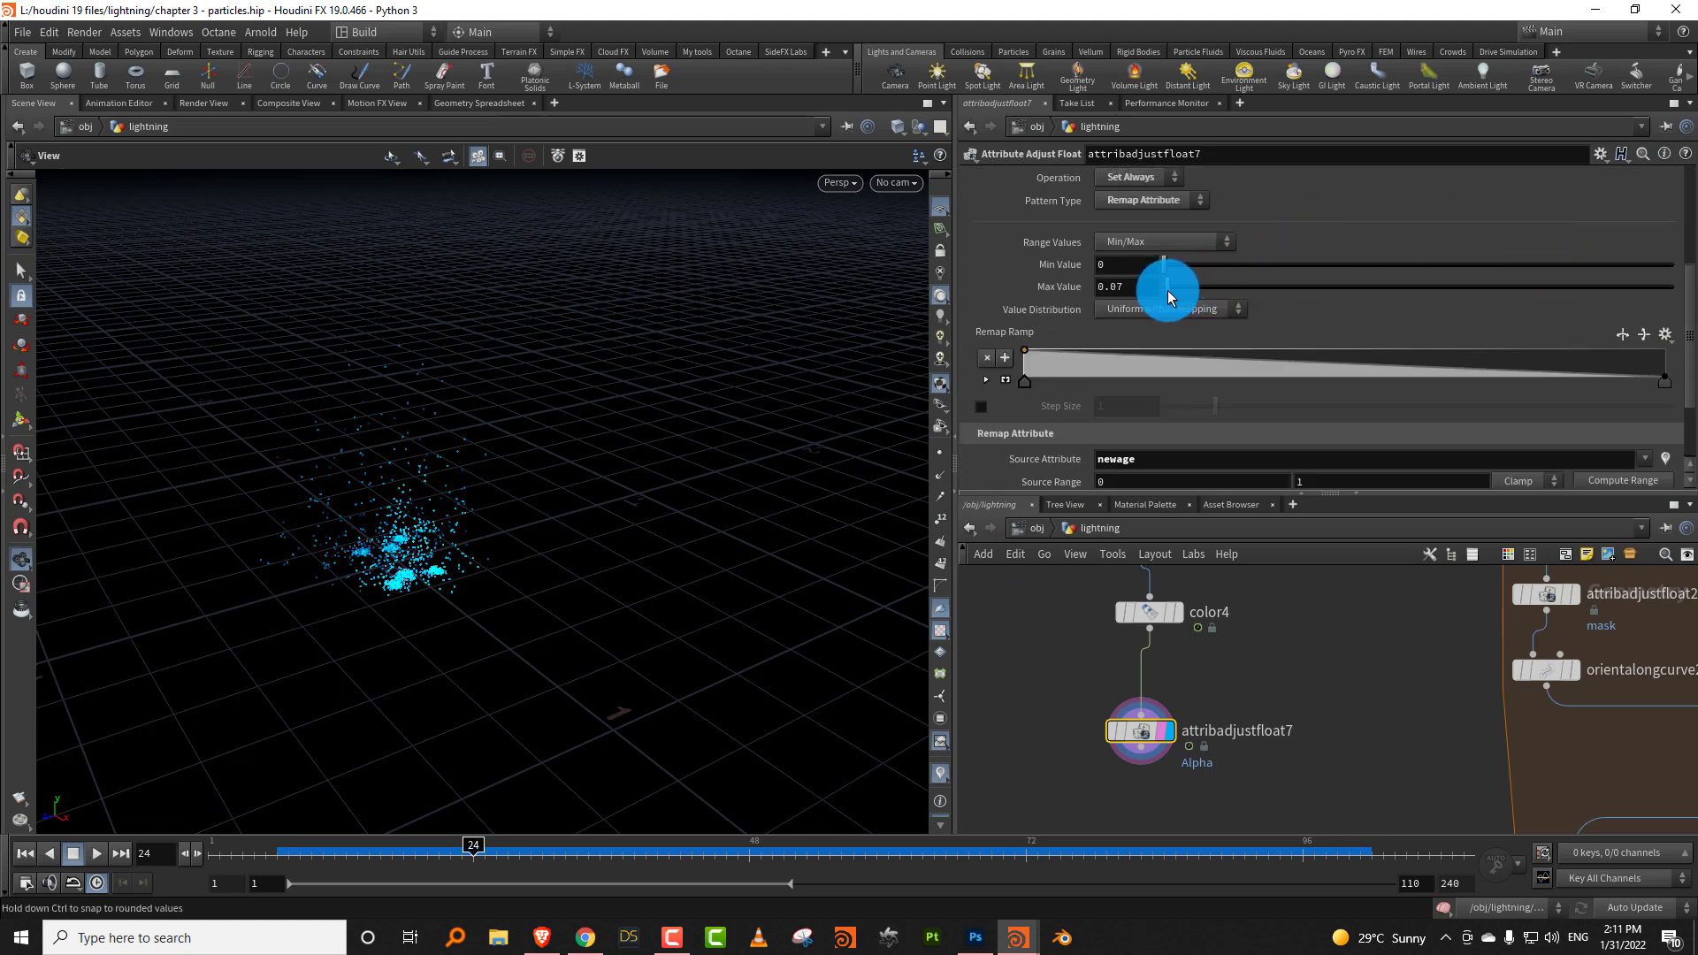
pyautogui.click(243, 853)
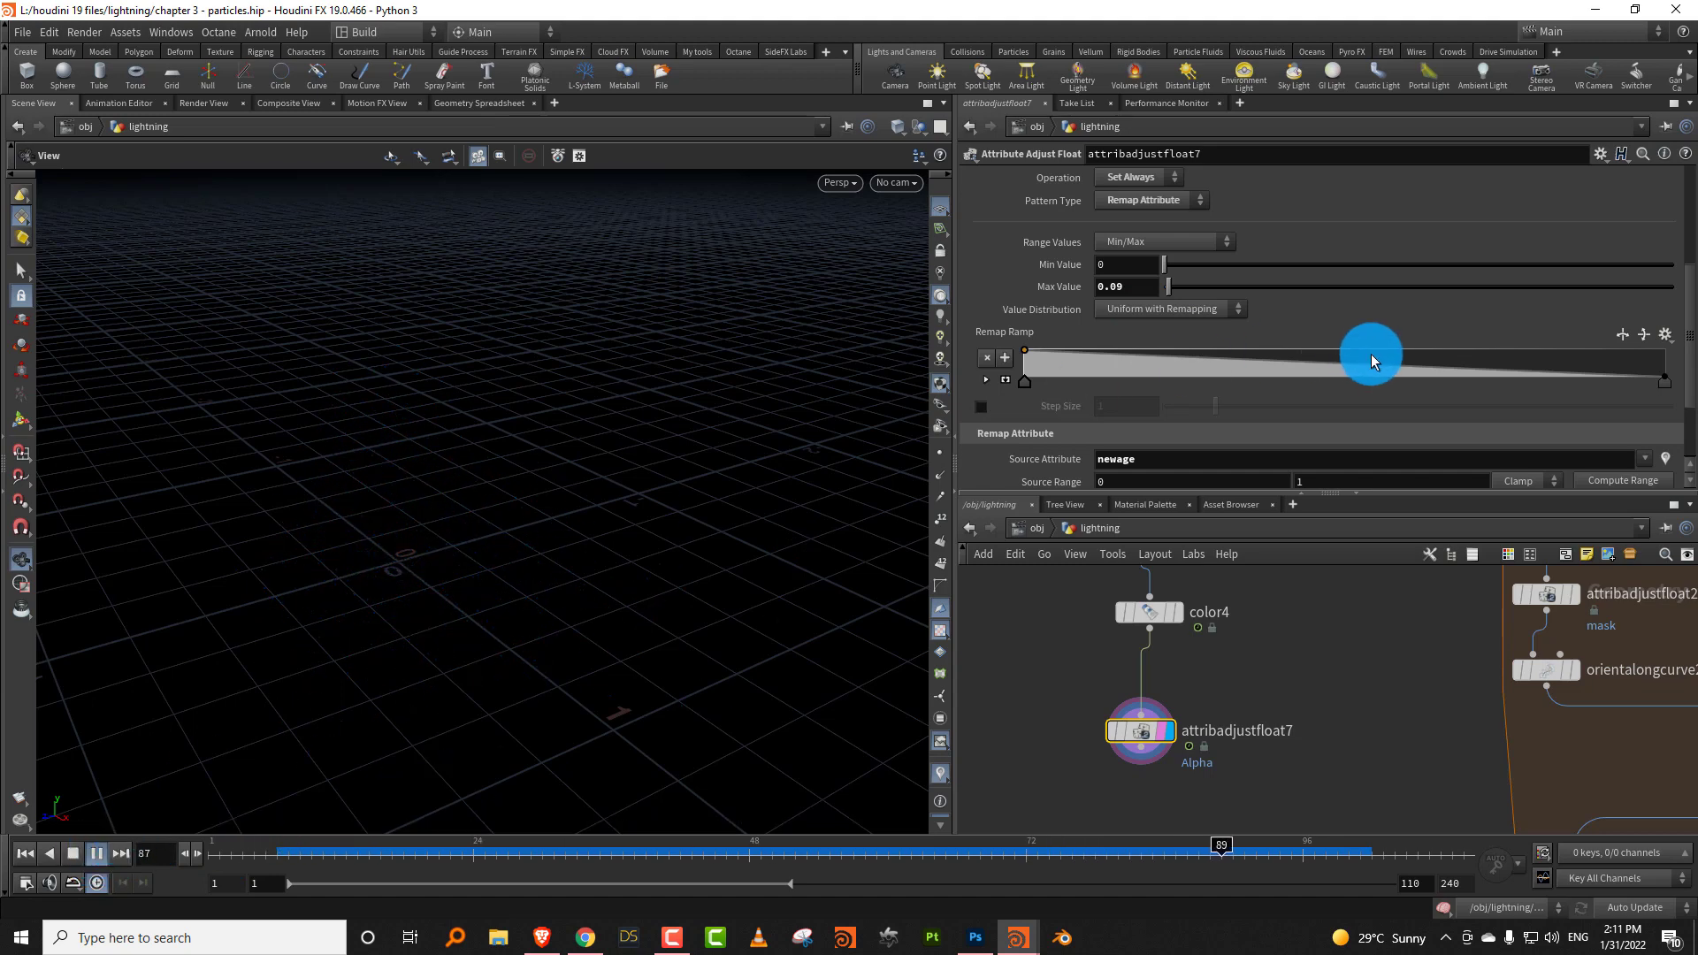
pyautogui.moveTo(1422, 368); pyautogui.dragTo(1424, 353)
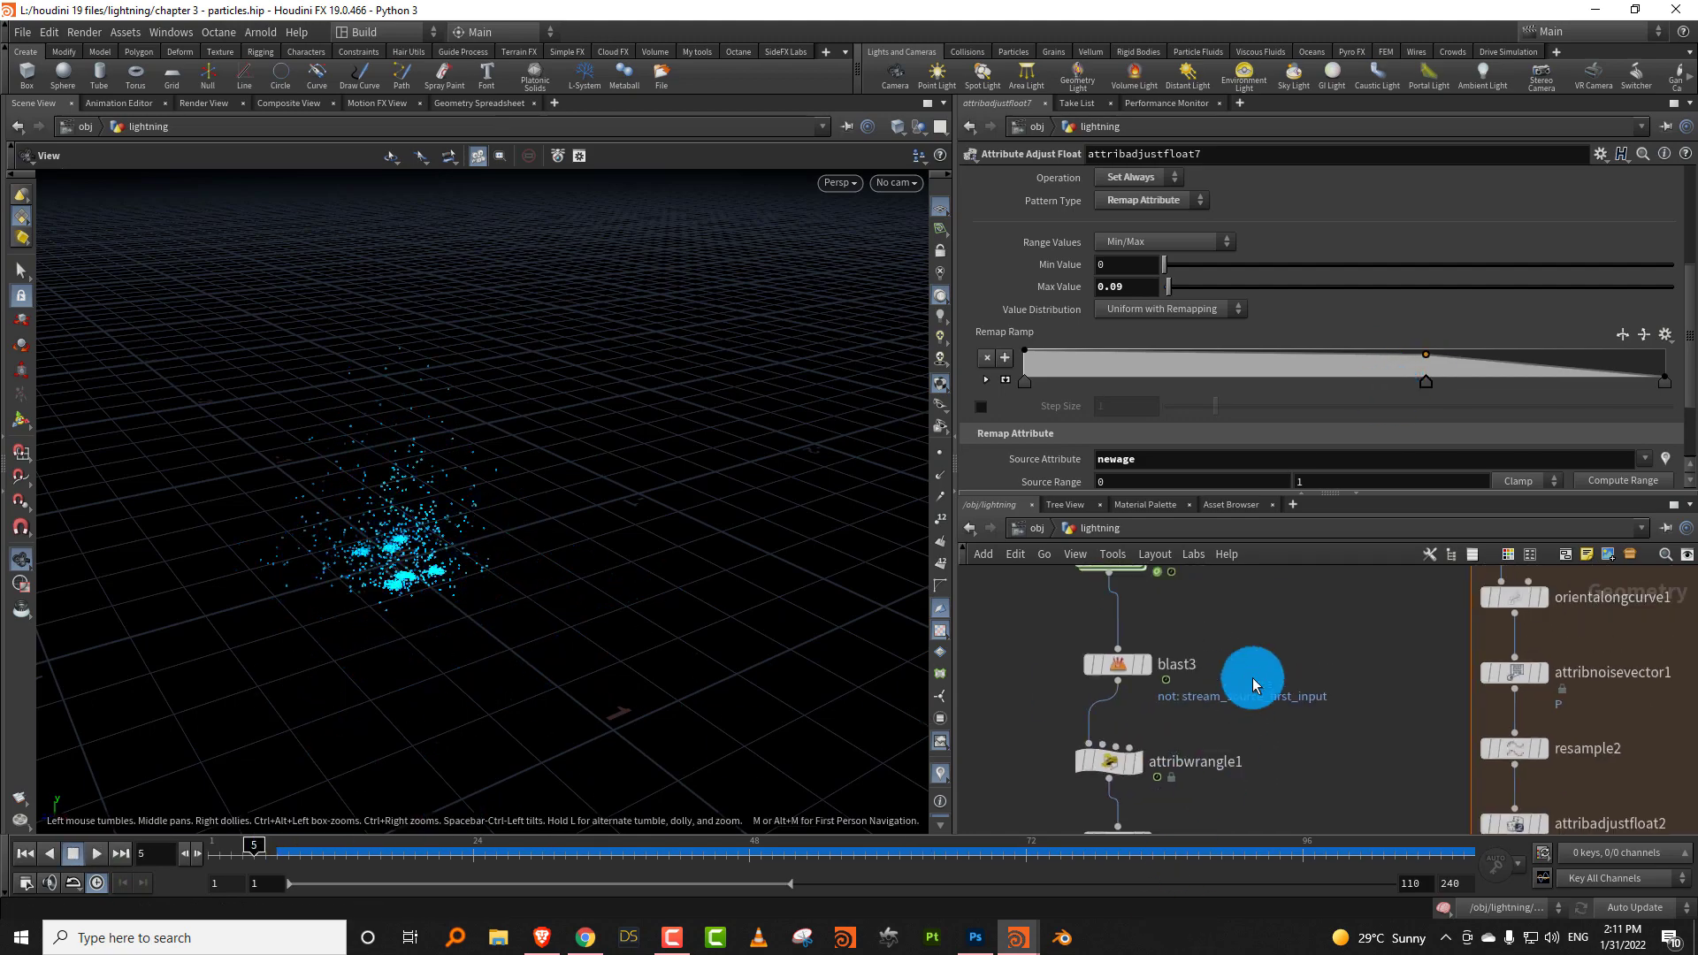
# Inside popnet, set groundplane1's Bounce Forward to 0.489 and adjust its Bounce, then return to the lightning network and replay.
pyautogui.doubleClick(1031, 740)
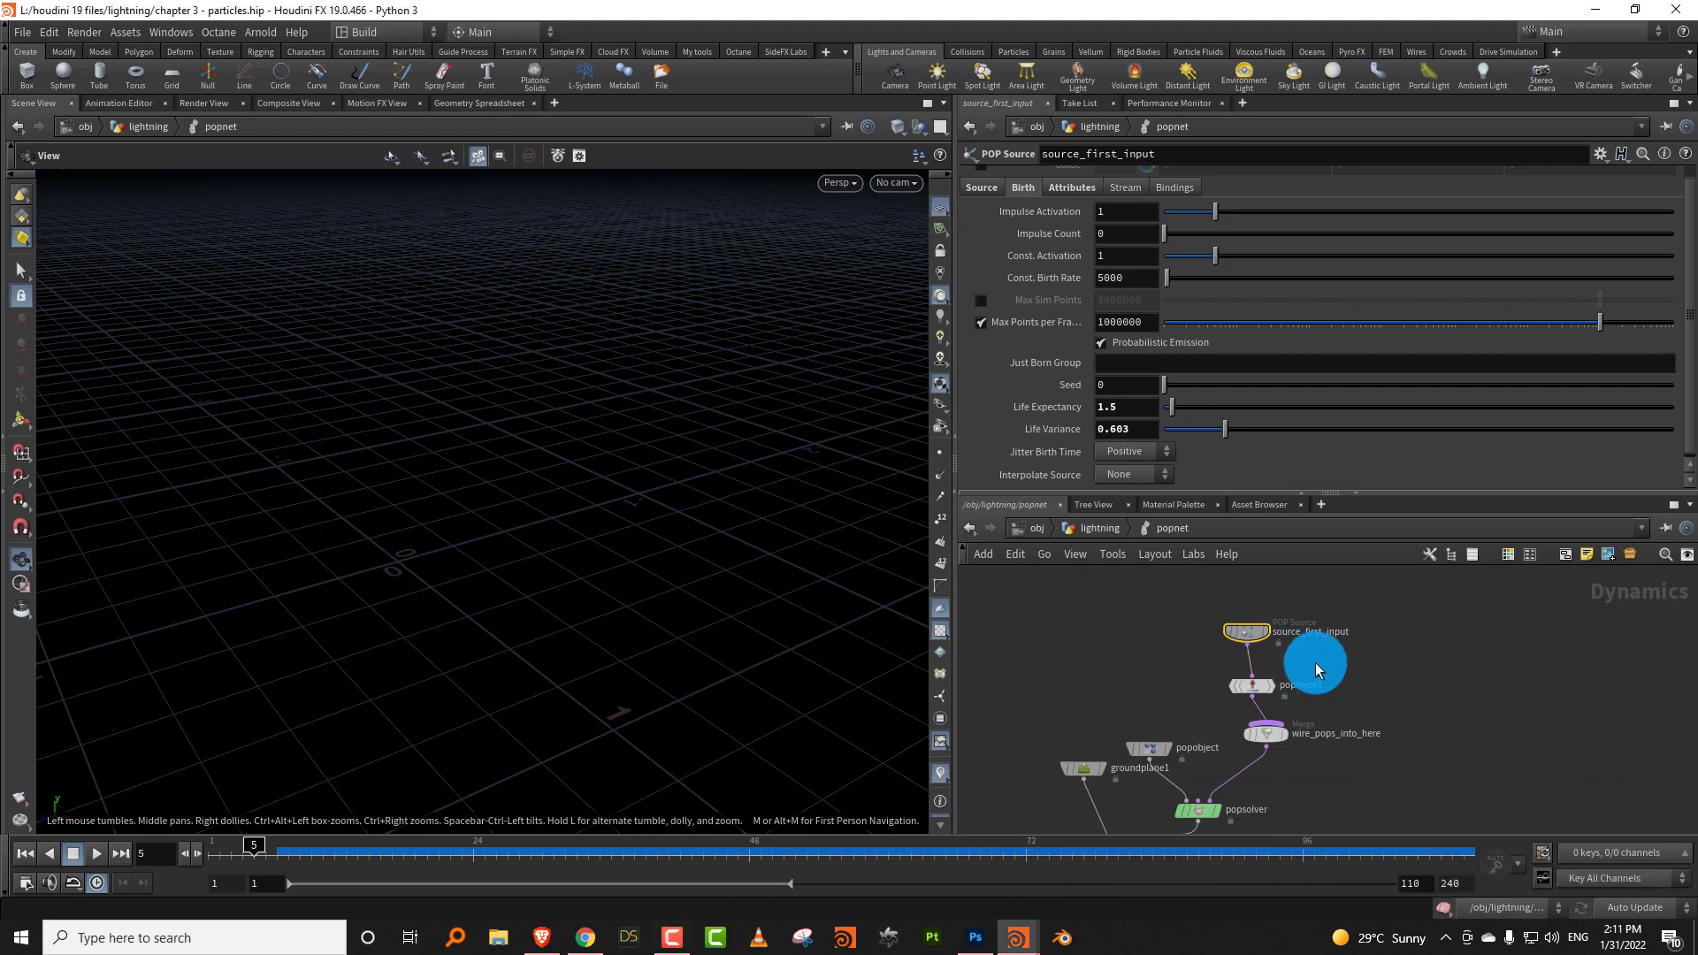
pyautogui.moveTo(1072, 713); pyautogui.dragTo(1084, 821)
pyautogui.moveTo(1264, 317); pyautogui.dragTo(1419, 322)
pyautogui.click(1318, 290)
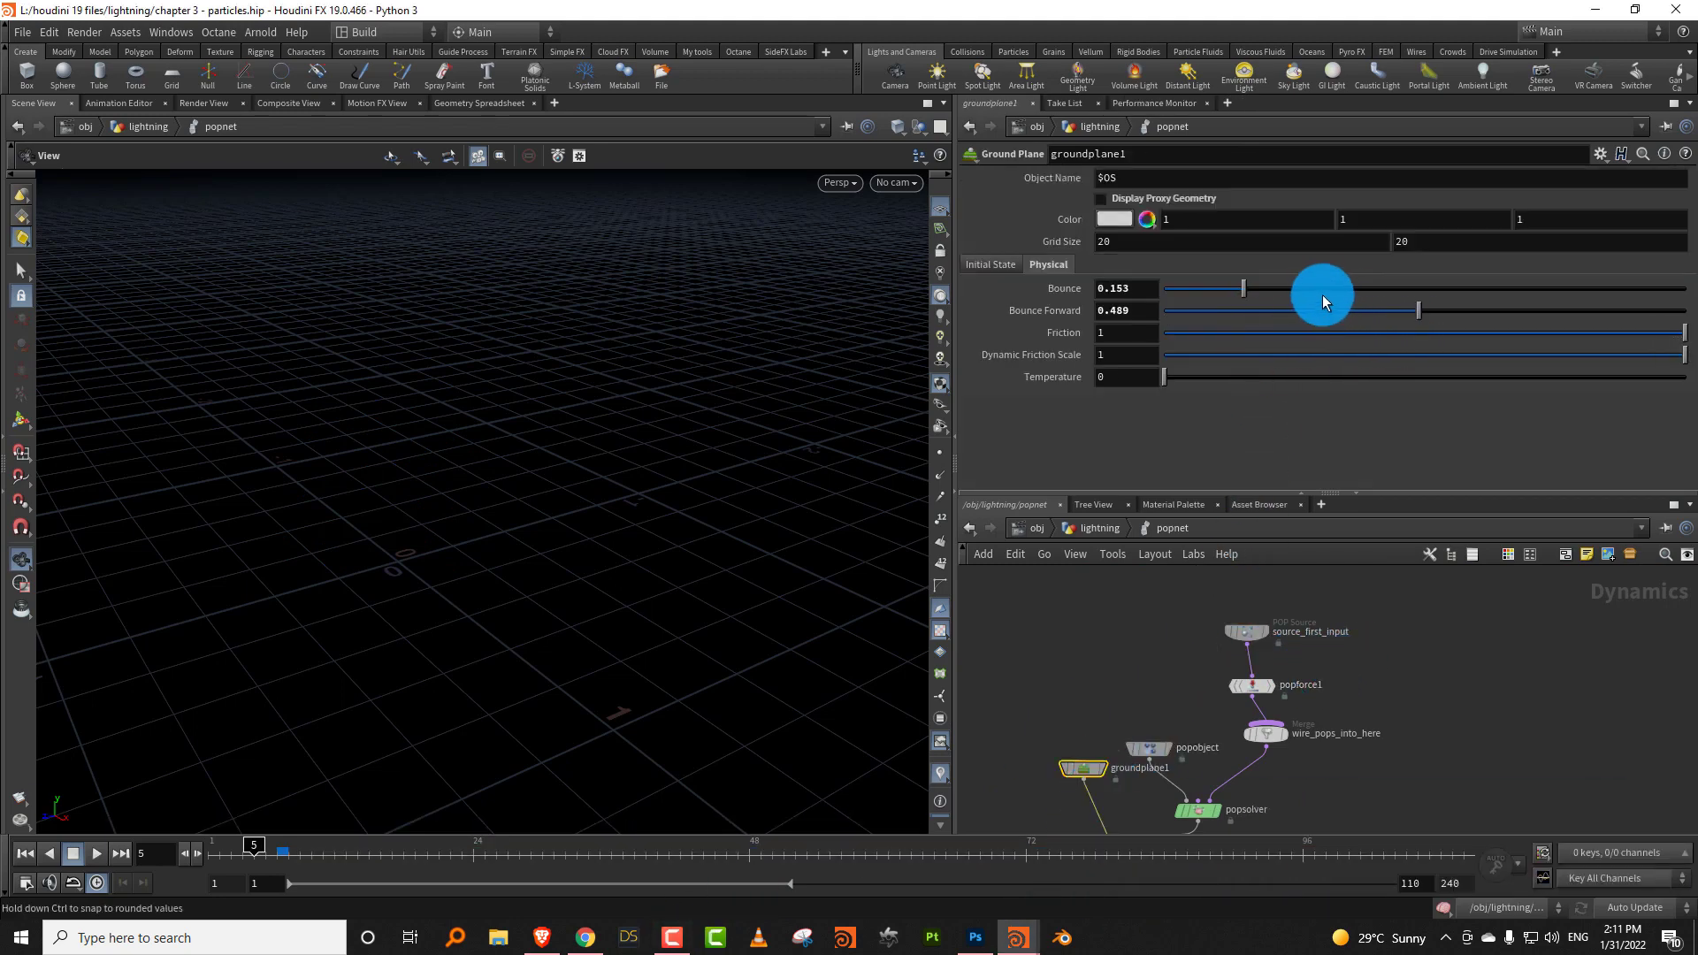
pyautogui.click(1100, 528)
pyautogui.click(99, 851)
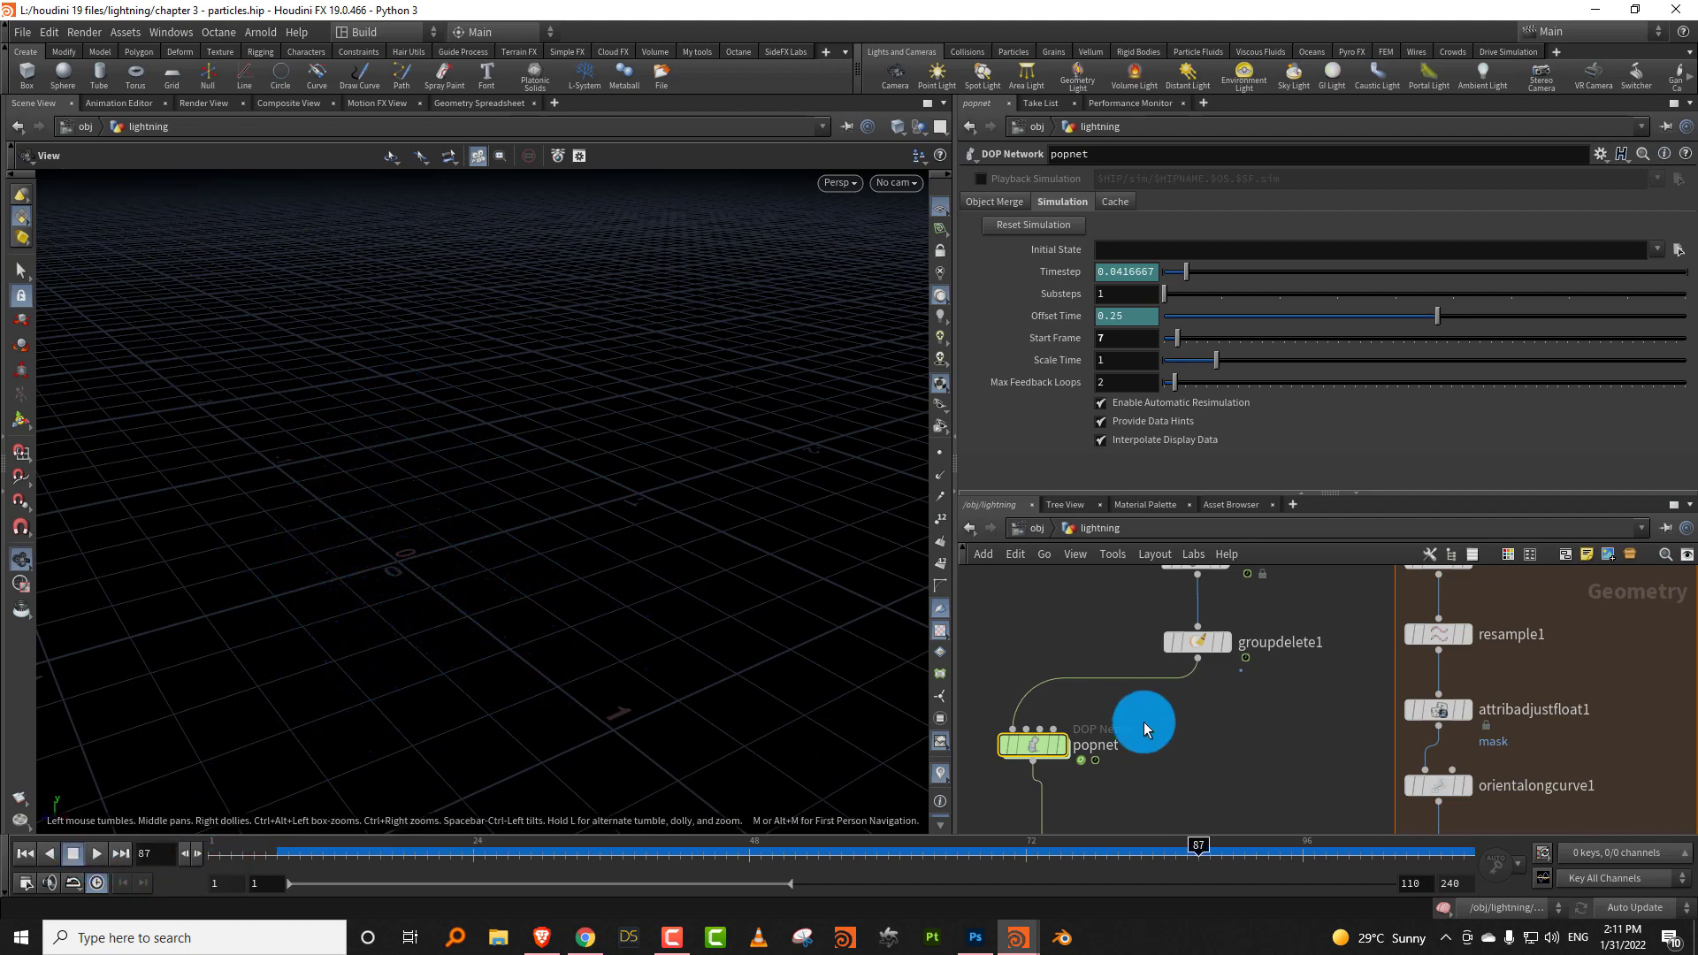
# Add a Null node after attribadjustfloat7 and name it SPARKS.
pyautogui.scroll(-3, 1144, 722)
pyautogui.press('Tab')
pyautogui.write('nu')
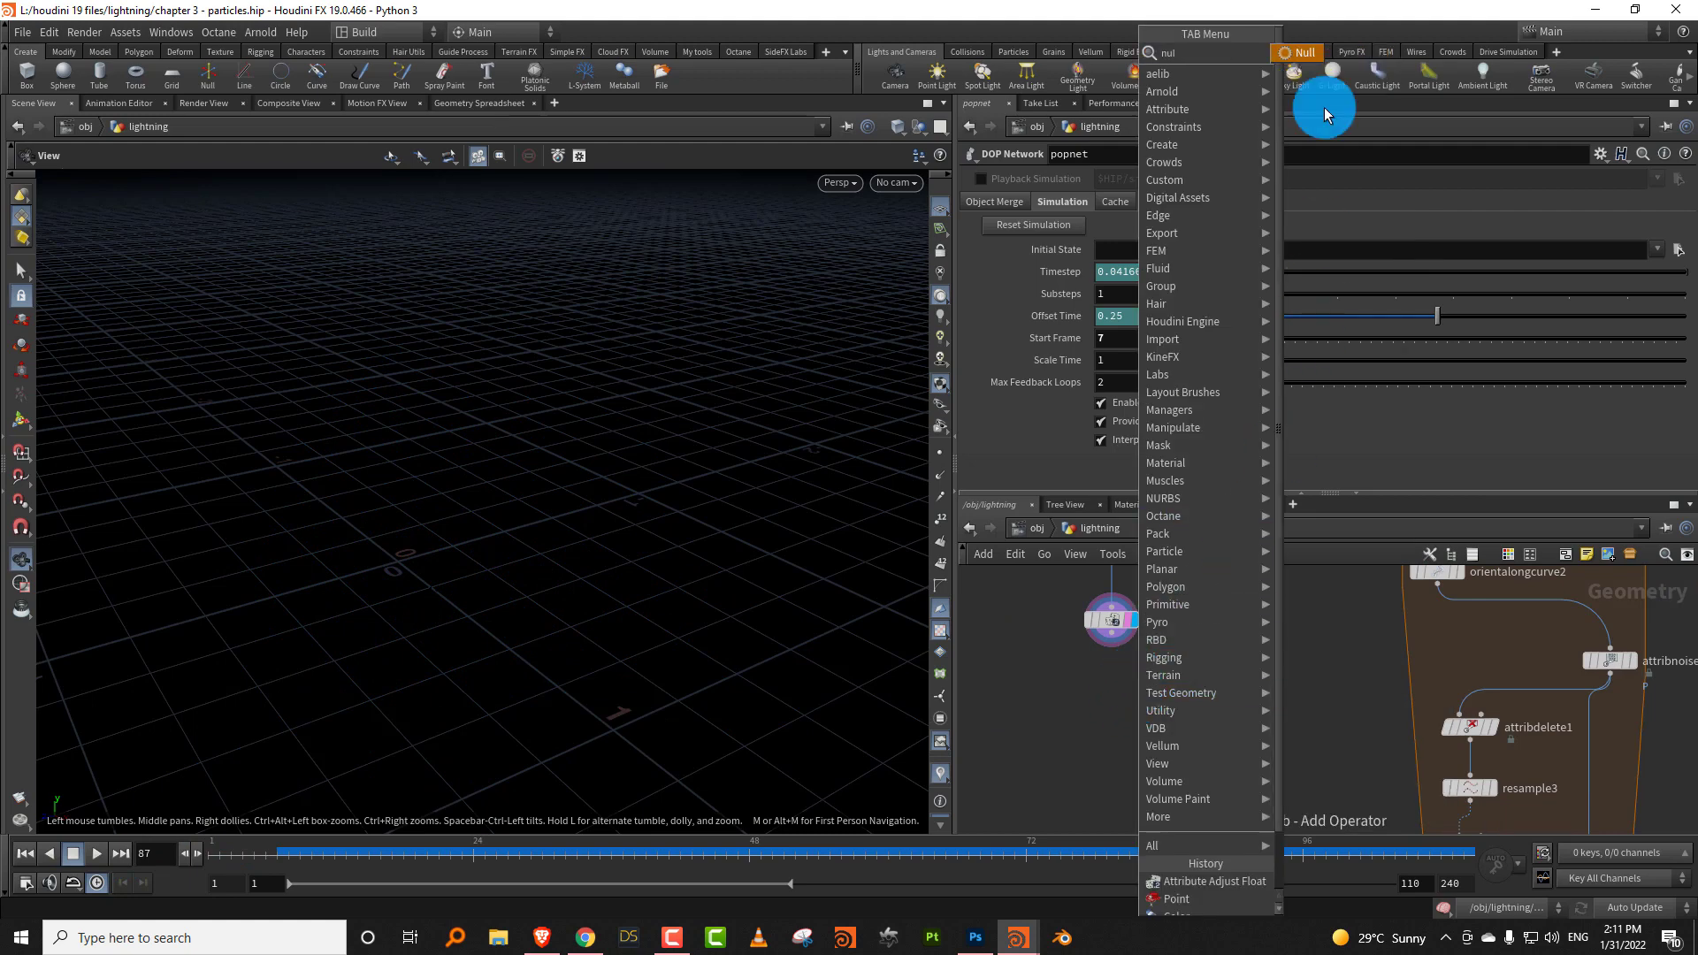
pyautogui.click(1305, 52)
pyautogui.click(1131, 753)
pyautogui.moveTo(1116, 657); pyautogui.dragTo(1161, 748)
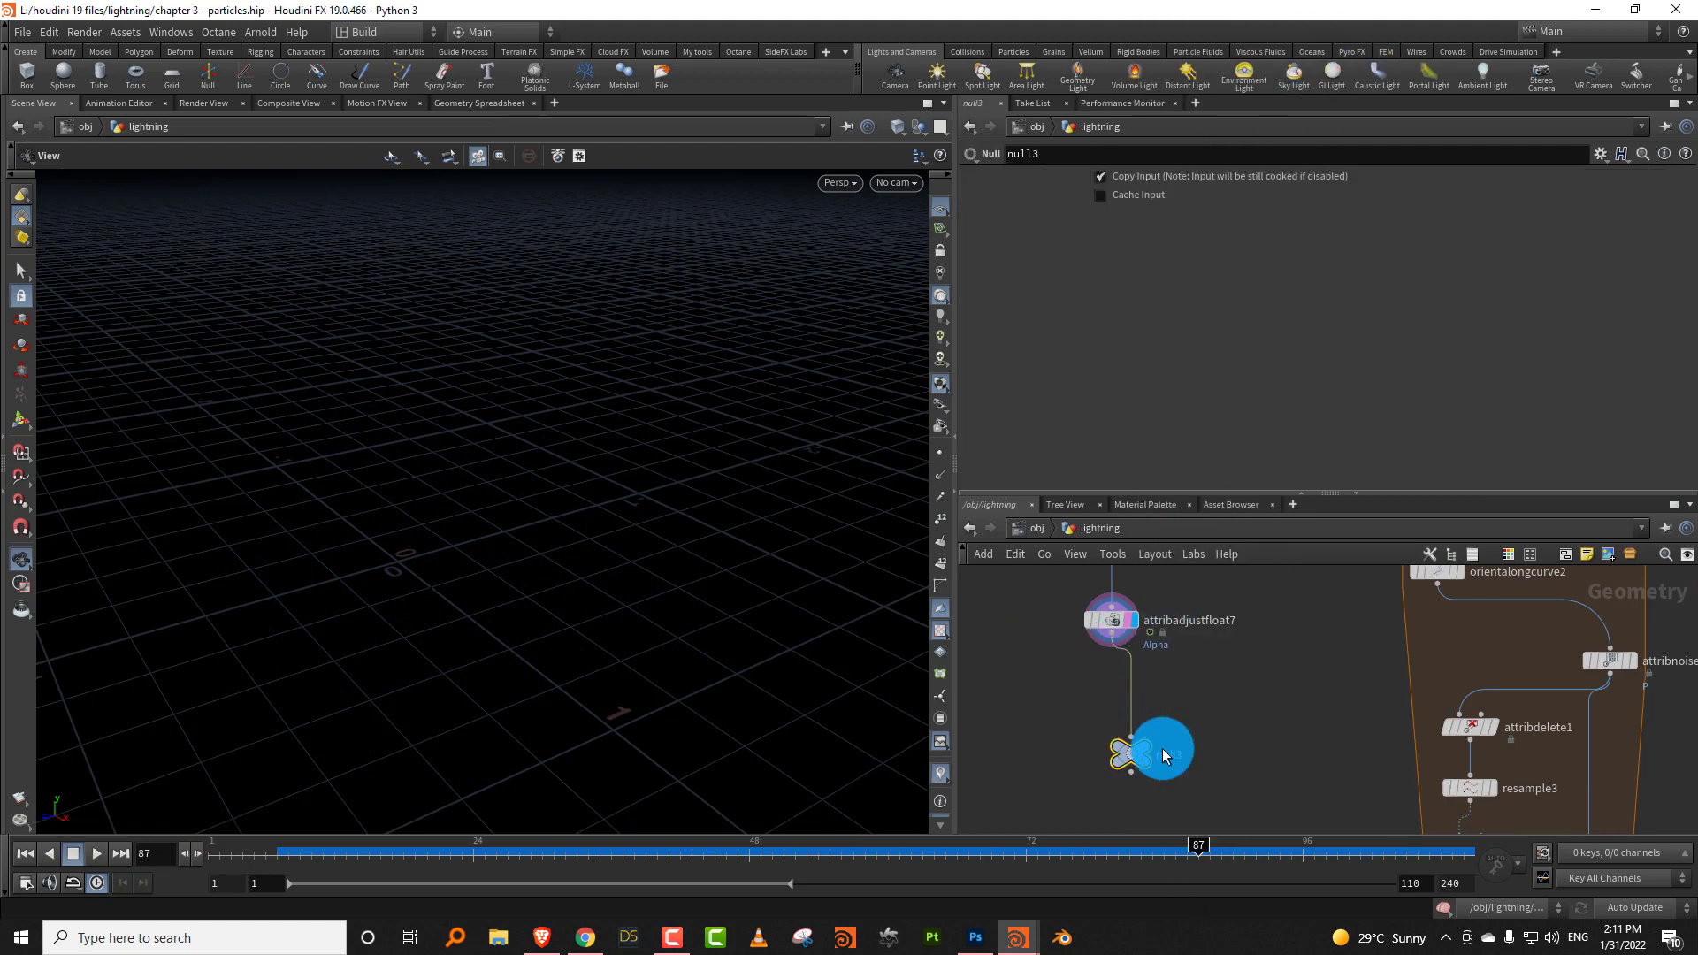
pyautogui.doubleClick(1163, 754)
pyautogui.write('SPARKS')
pyautogui.press('Return')
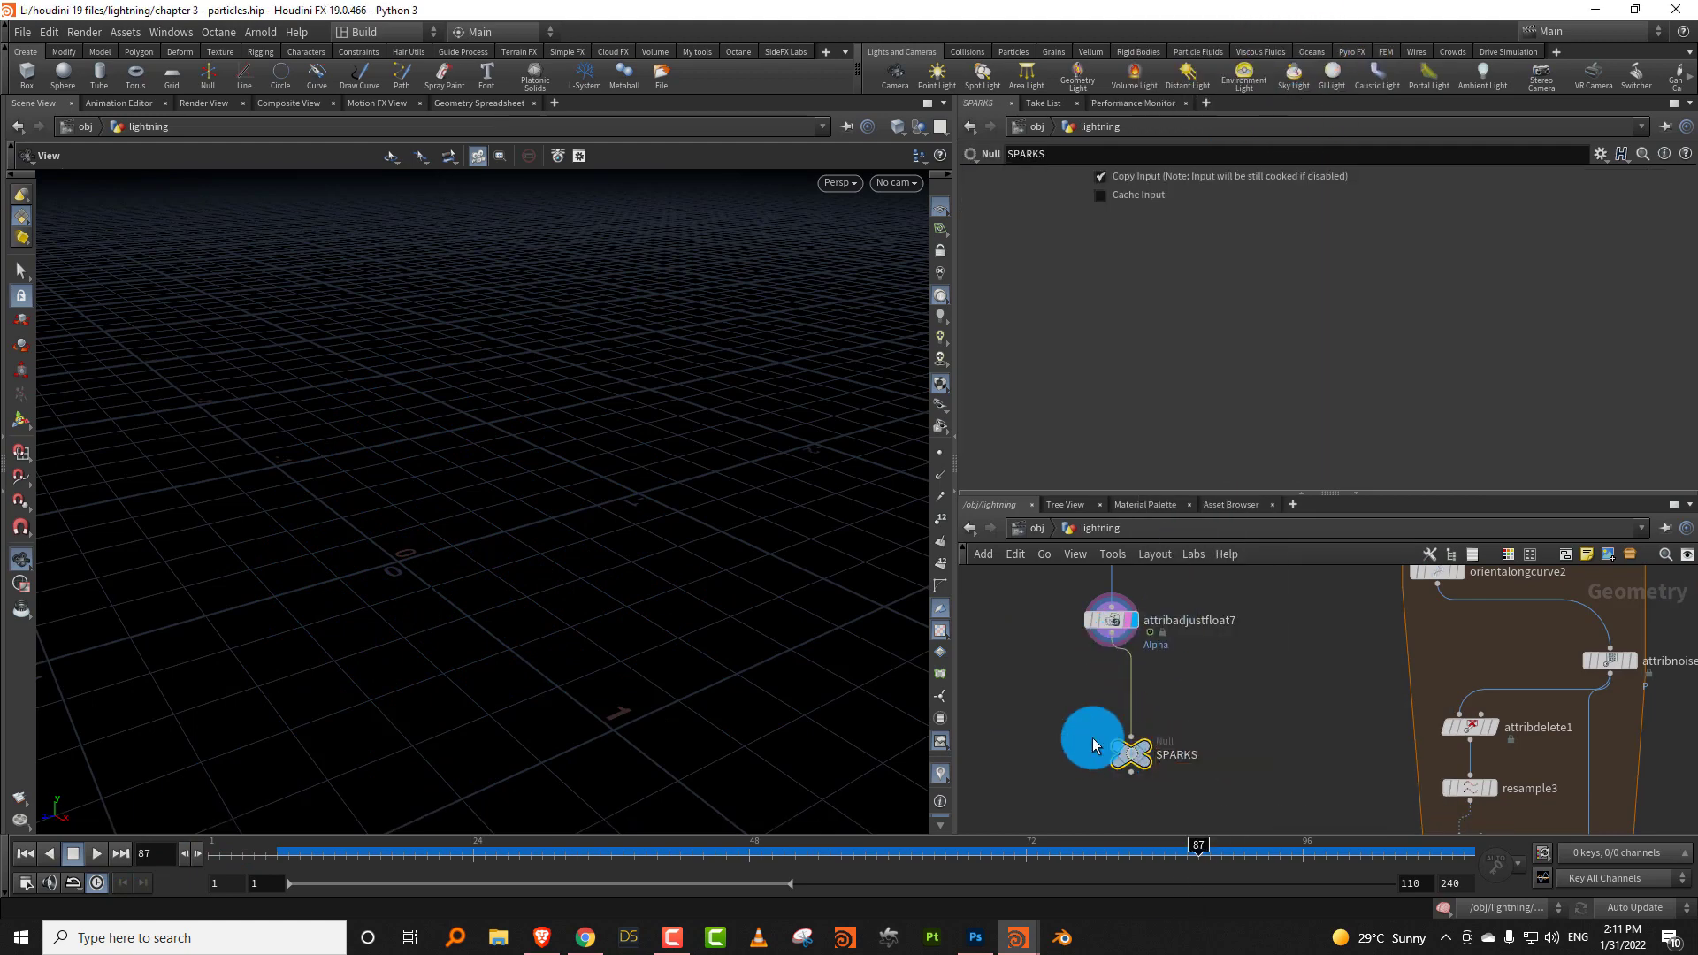
# Delete the unused node branching off beside blast2 above the particle chain.
pyautogui.scroll(-3, 1111, 619)
pyautogui.moveTo(1116, 575); pyautogui.dragTo(1203, 698, button='middle')
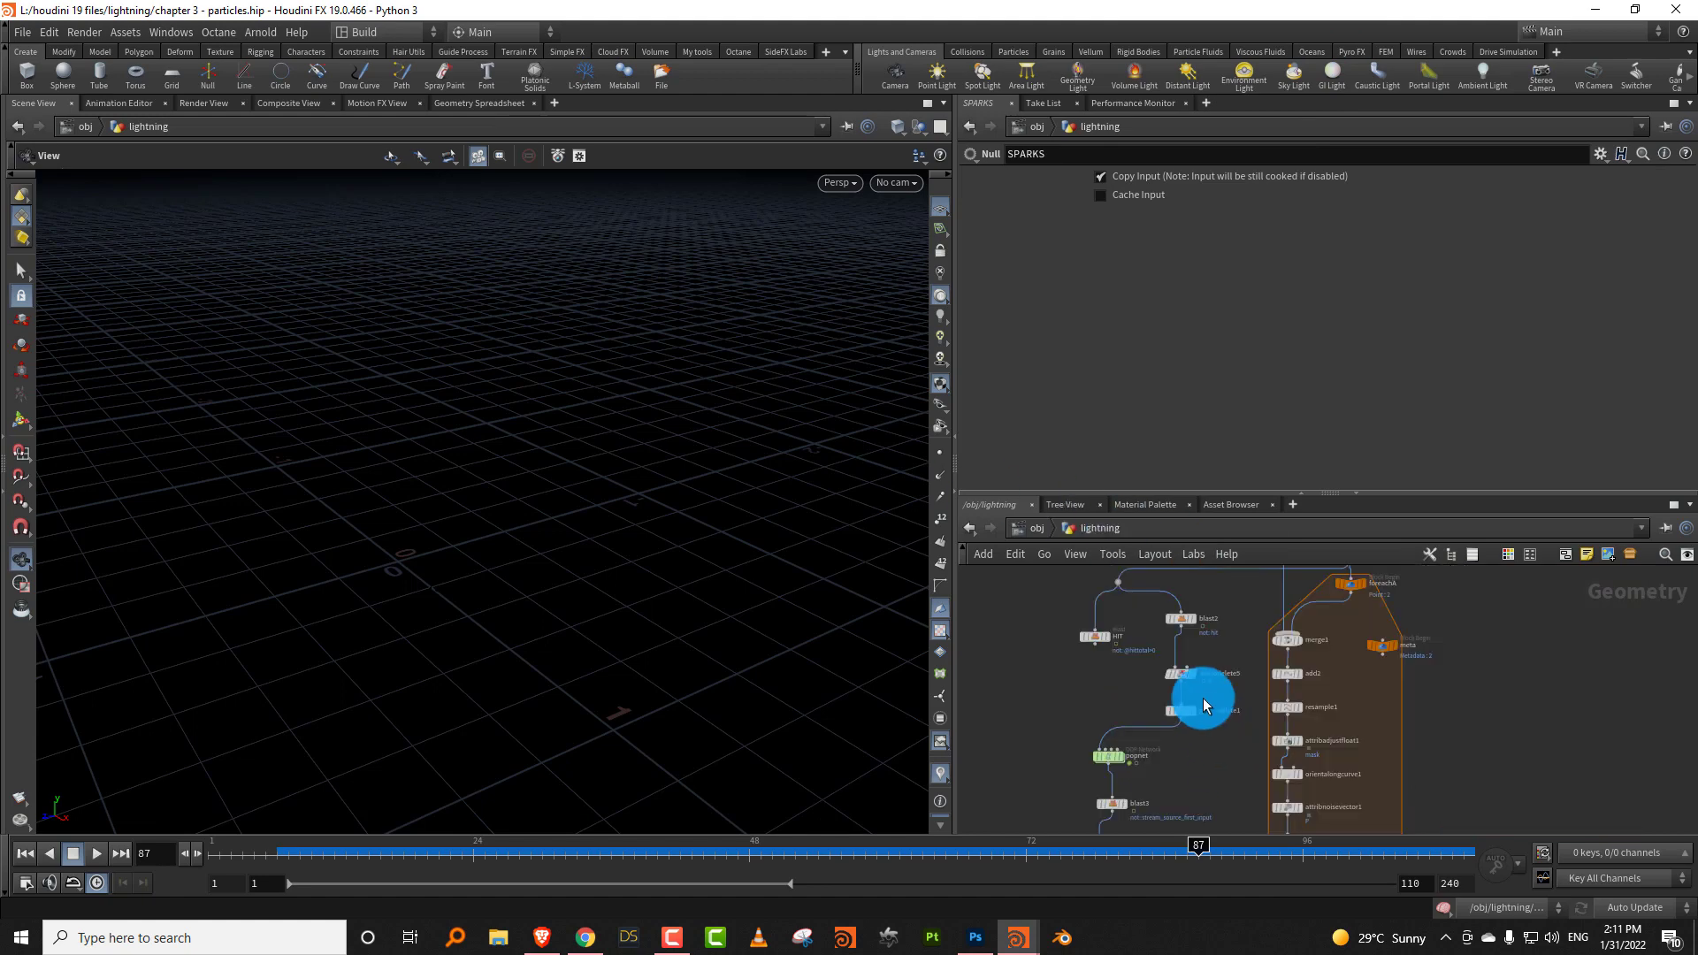
pyautogui.click(1129, 621)
pyautogui.press('Delete')
# Select the whole particle branch from its split down to SPARKS and lay out the selected nodes.
pyautogui.scroll(-3, 1115, 652)
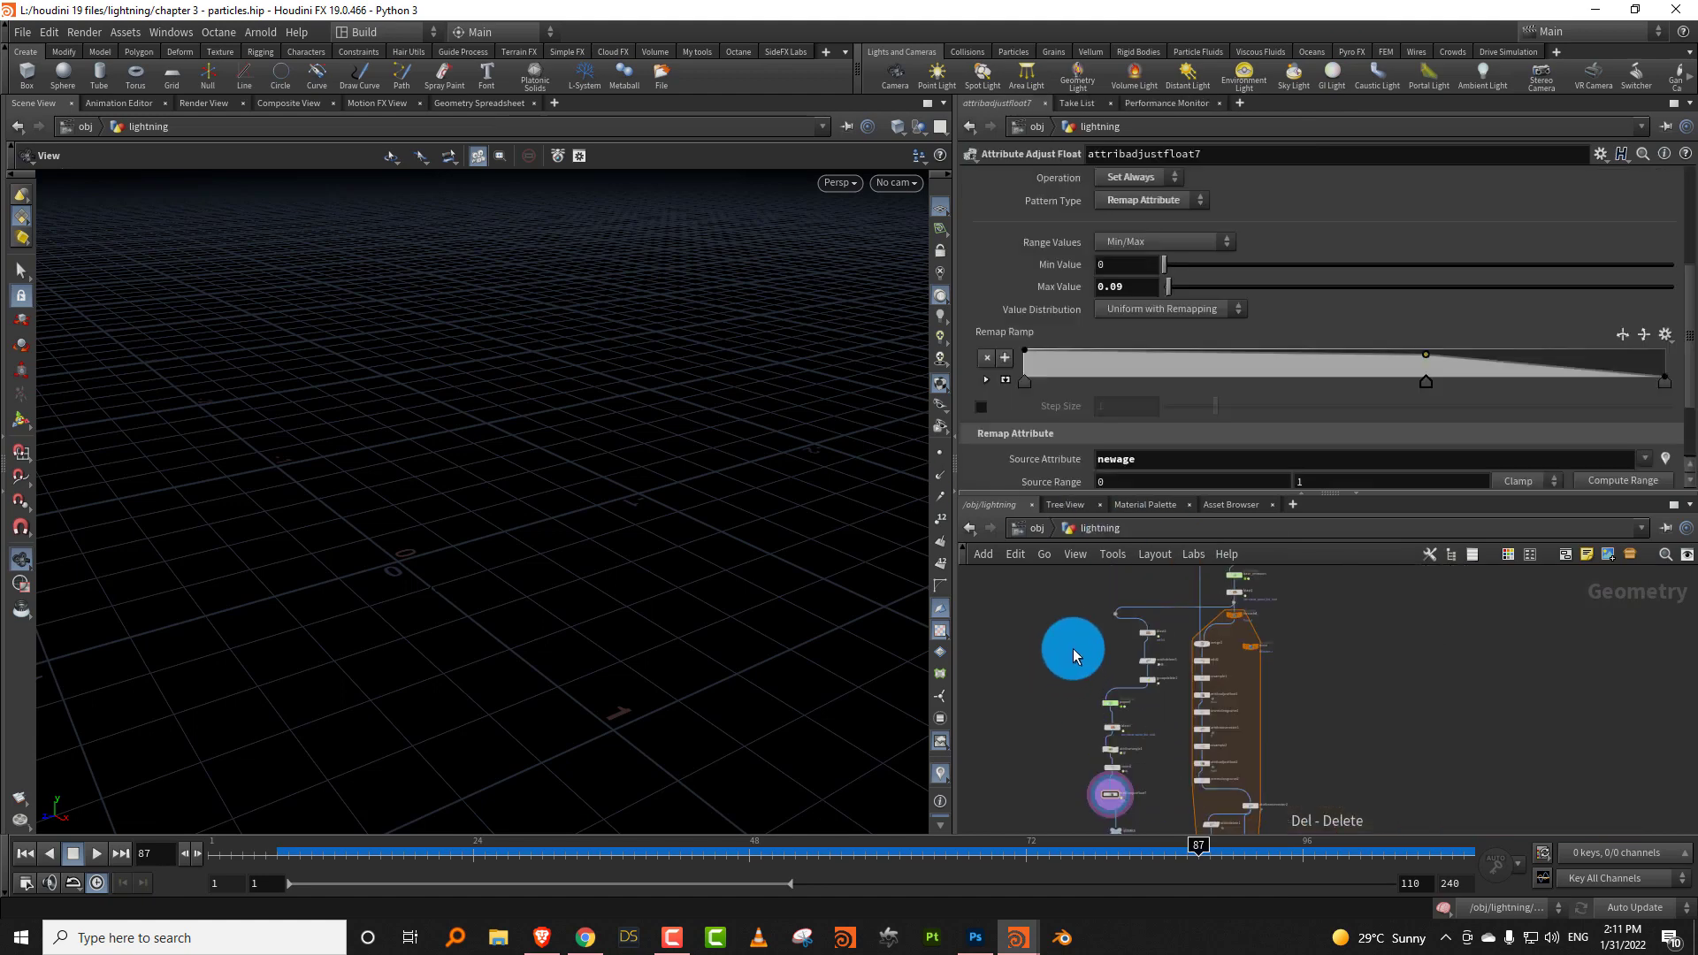
pyautogui.moveTo(1110, 573)
pyautogui.mouseDown(button='middle')
pyautogui.moveTo(1077, 657)
pyautogui.moveTo(1092, 601)
pyautogui.mouseUp(button='middle')
pyautogui.scroll(-3, 1091, 602)
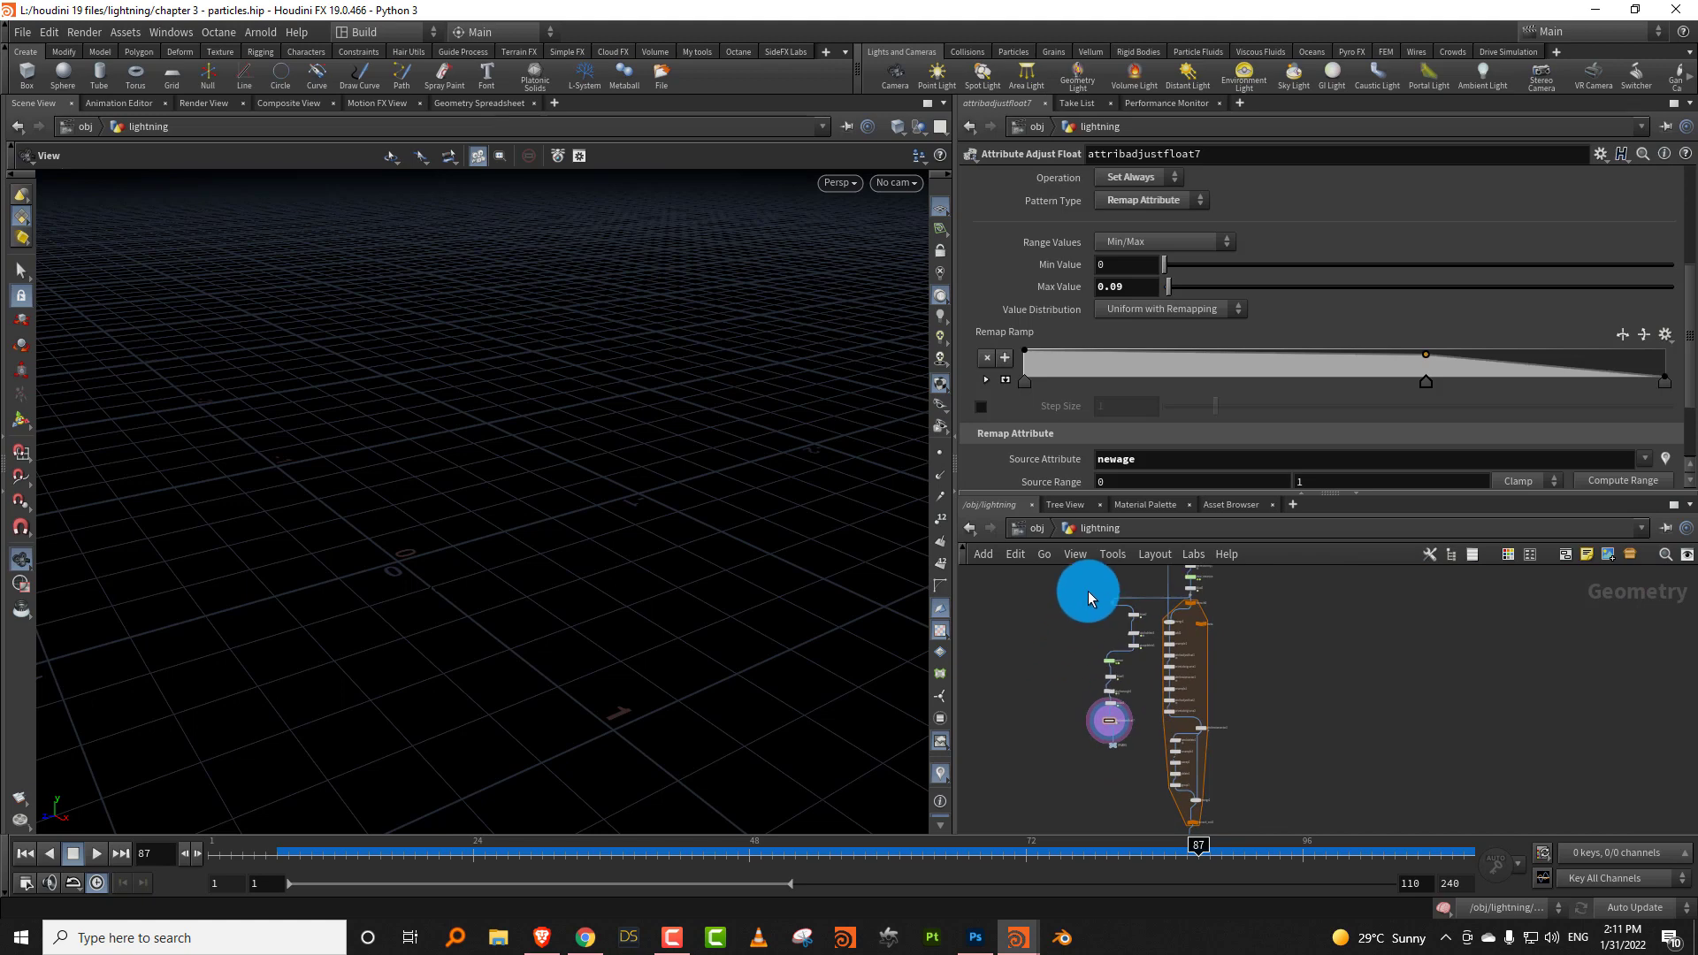
pyautogui.moveTo(1089, 593); pyautogui.dragTo(1144, 775)
pyautogui.hotkey('shift', 'l')
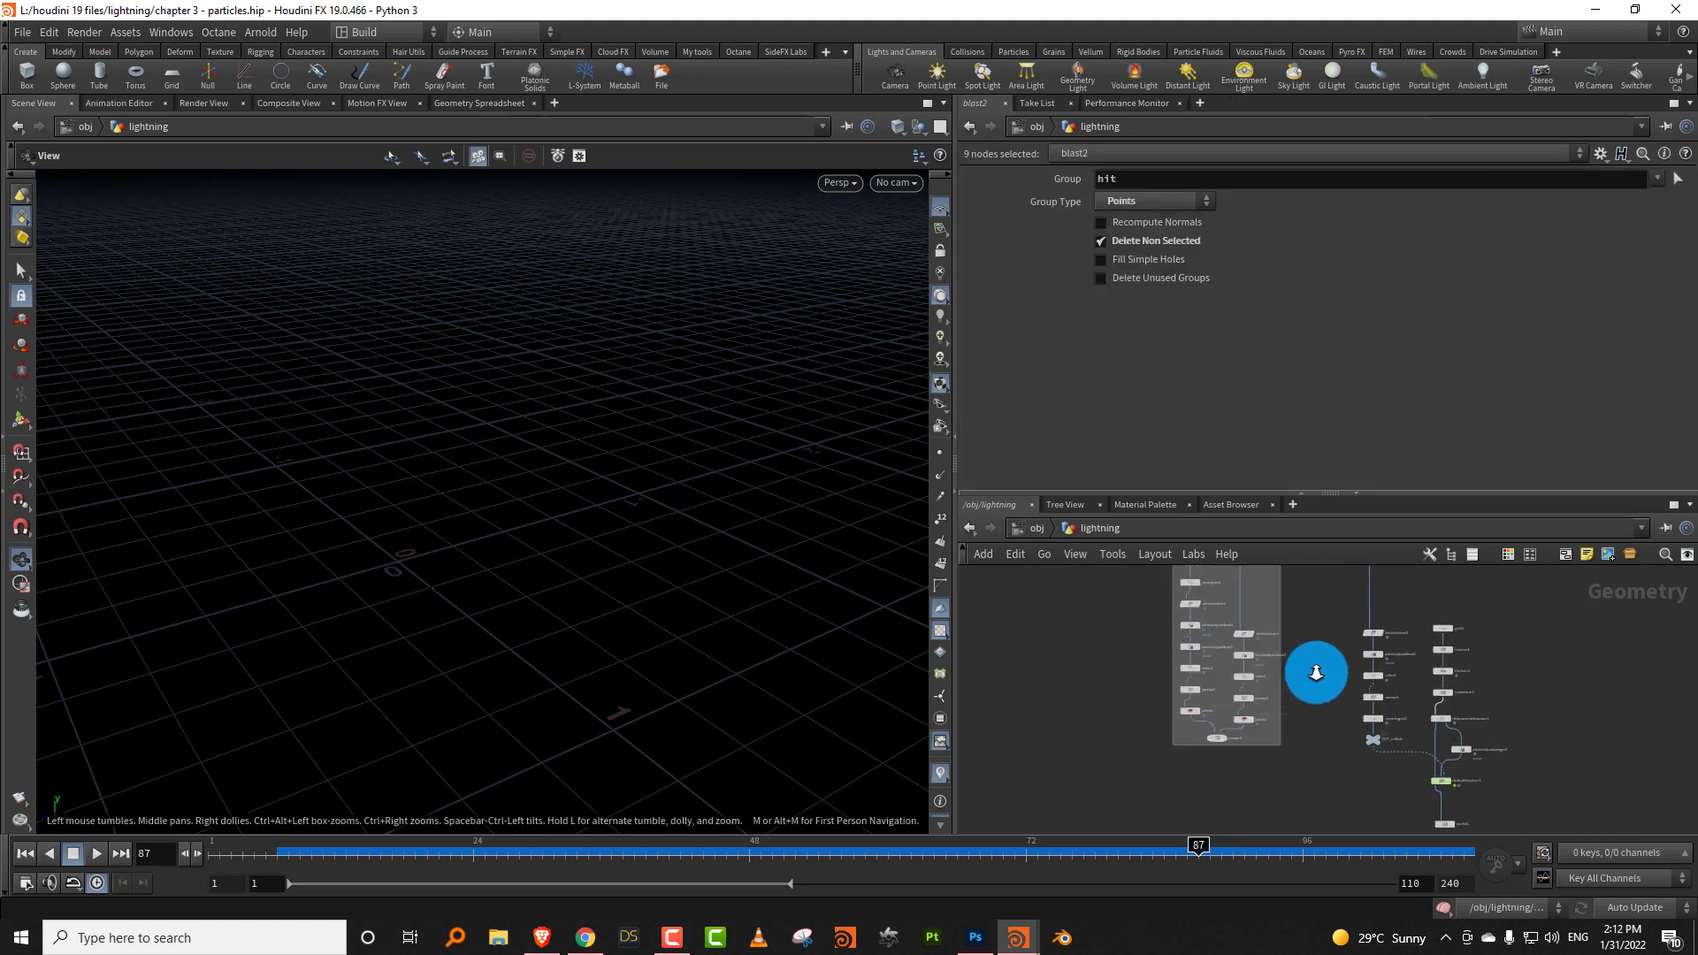
# Display attribdelete2 in the lightning branch and scrub to frame 29 to see its curves.
pyautogui.scroll(3, 1316, 671)
pyautogui.moveTo(1318, 630); pyautogui.dragTo(1303, 730, button='middle')
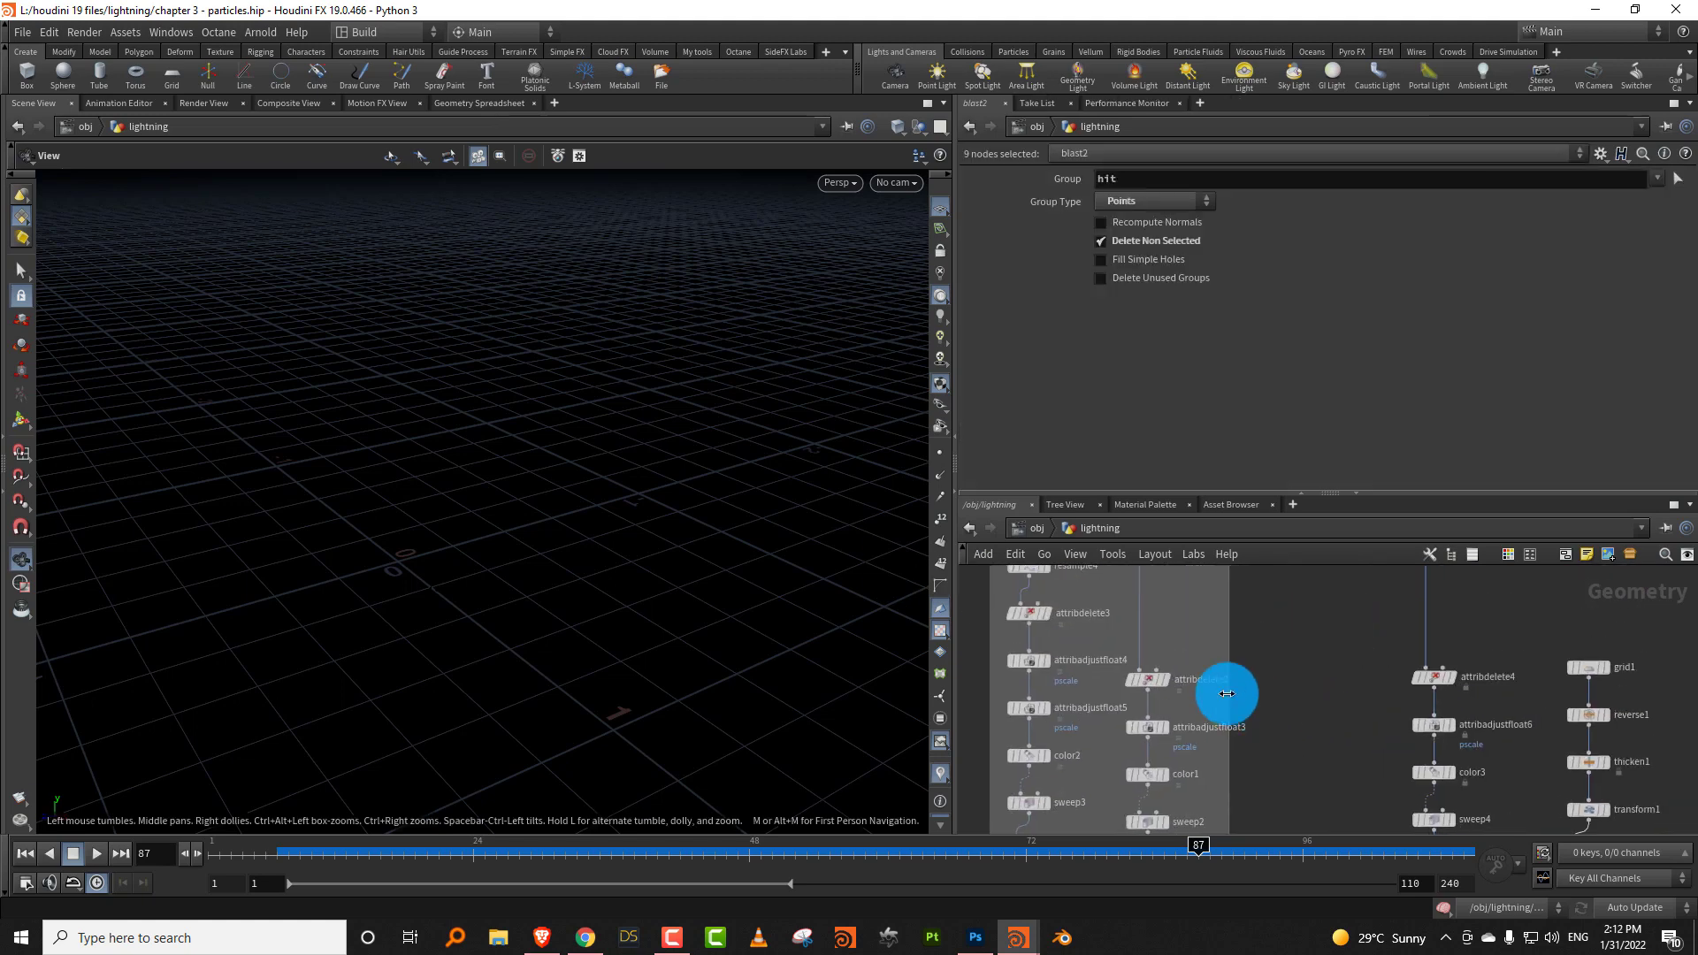
pyautogui.click(1162, 689)
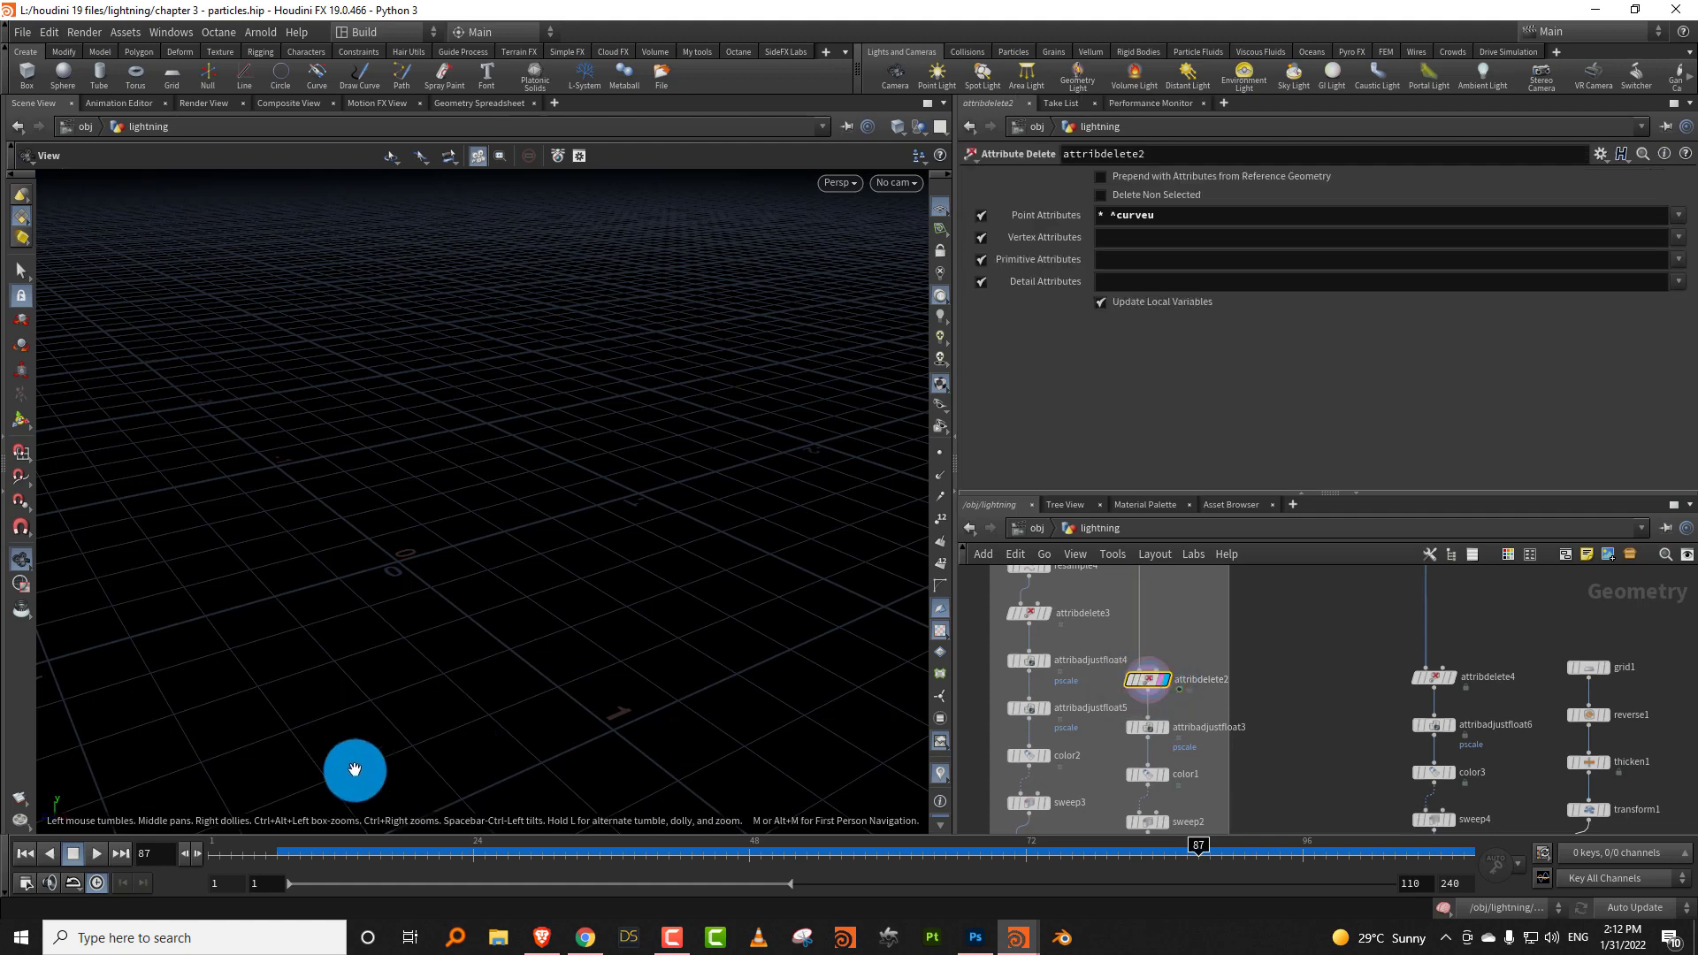
pyautogui.moveTo(277, 845); pyautogui.dragTo(531, 852)
pyautogui.click(1226, 674)
# Move attribdelete2 further up its branch to make room above attribadjustfloat3.
pyautogui.moveTo(1291, 716); pyautogui.dragTo(1338, 679, button='middle')
pyautogui.scroll(-3, 1338, 679)
pyautogui.moveTo(1240, 619); pyautogui.dragTo(1221, 682, button='middle')
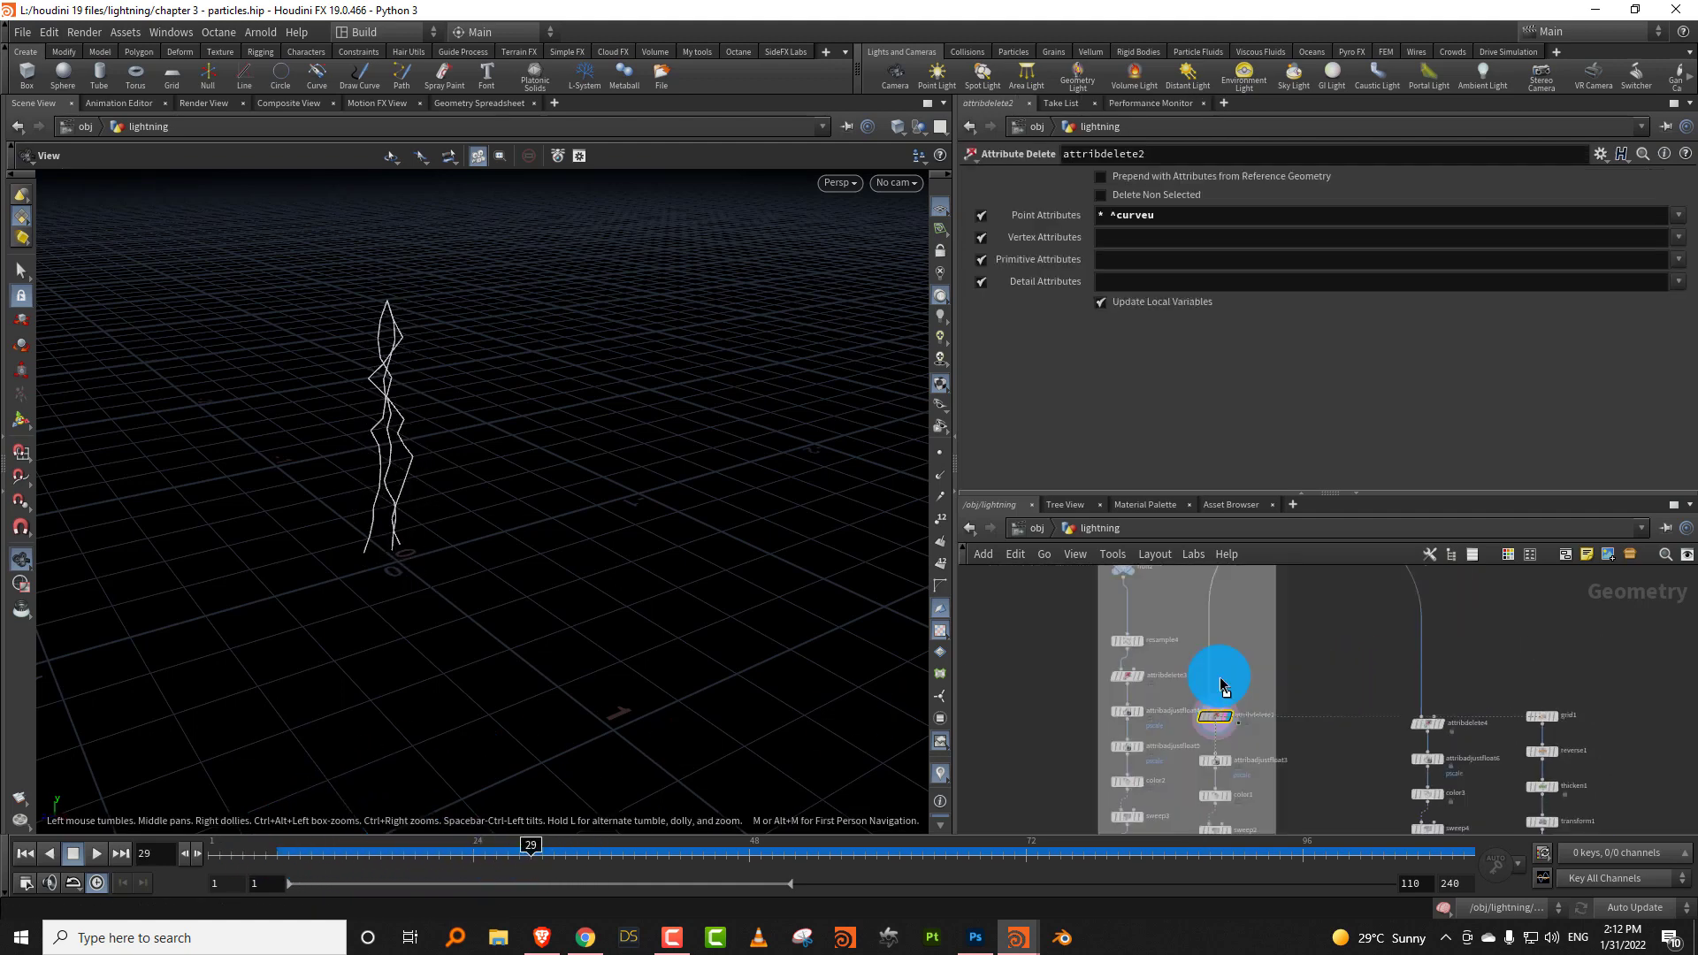
pyautogui.moveTo(1219, 719); pyautogui.dragTo(1218, 626)
# Add a Null node beside the lightning branches and connect it to attribdelete2's output.
pyautogui.moveTo(1266, 674)
pyautogui.mouseDown(button='middle')
pyautogui.moveTo(1288, 672)
pyautogui.moveTo(1284, 654)
pyautogui.mouseUp(button='middle')
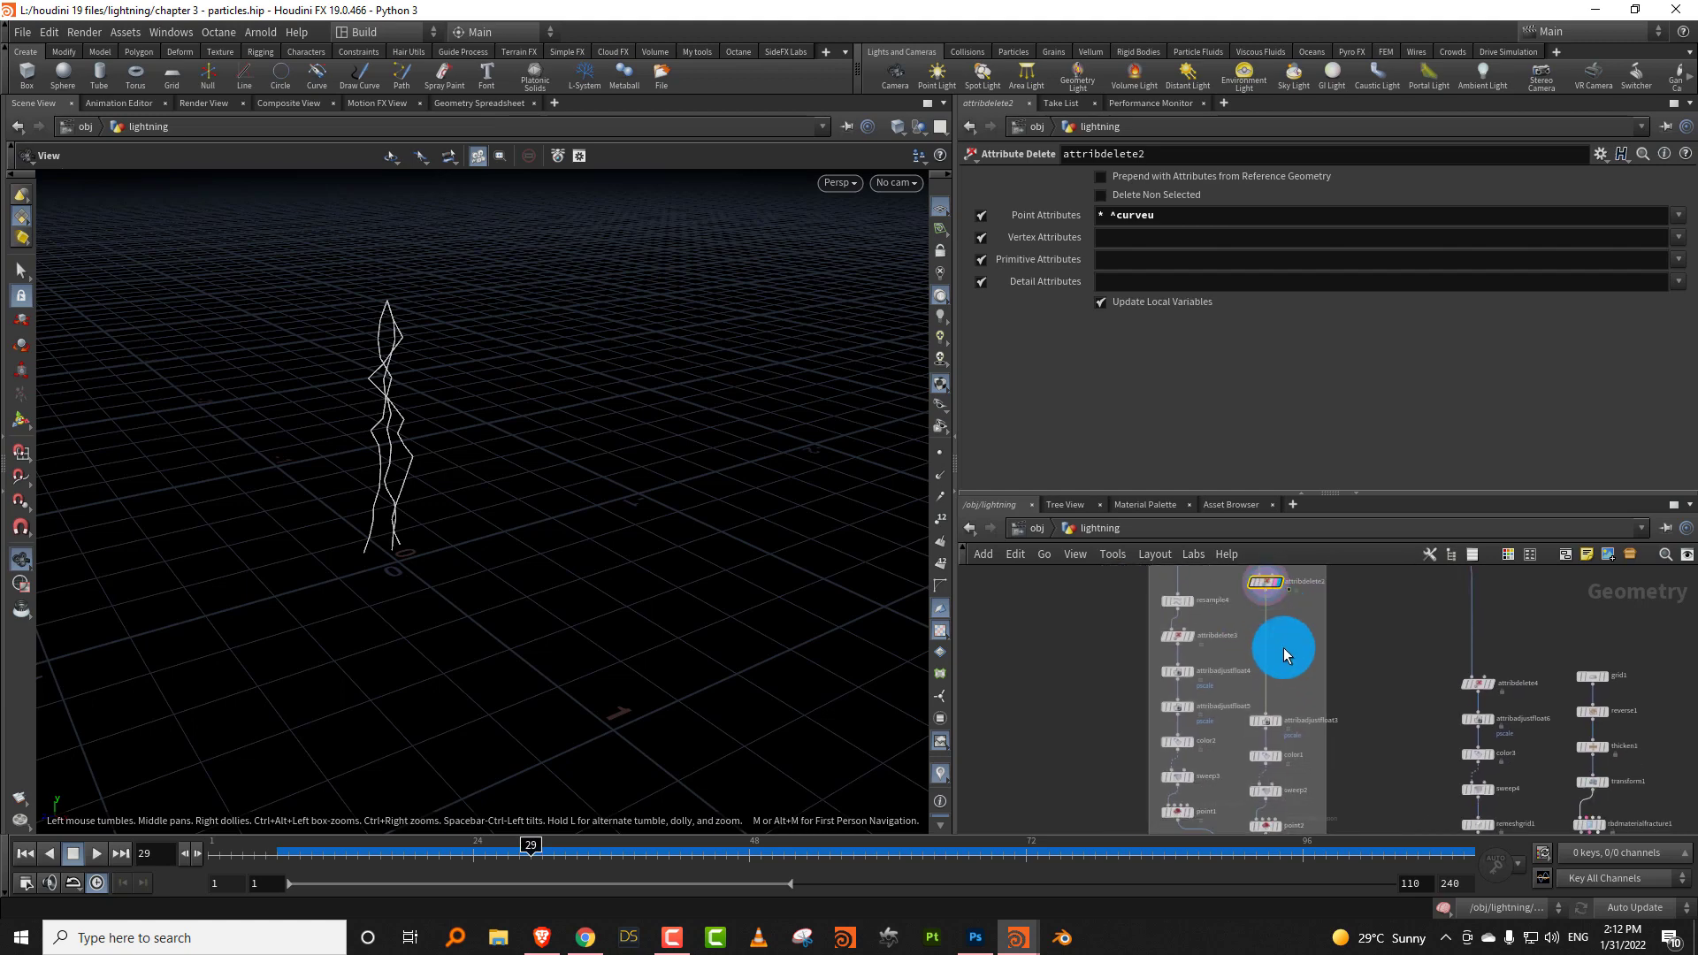
pyautogui.press('Tab')
pyautogui.write('nu')
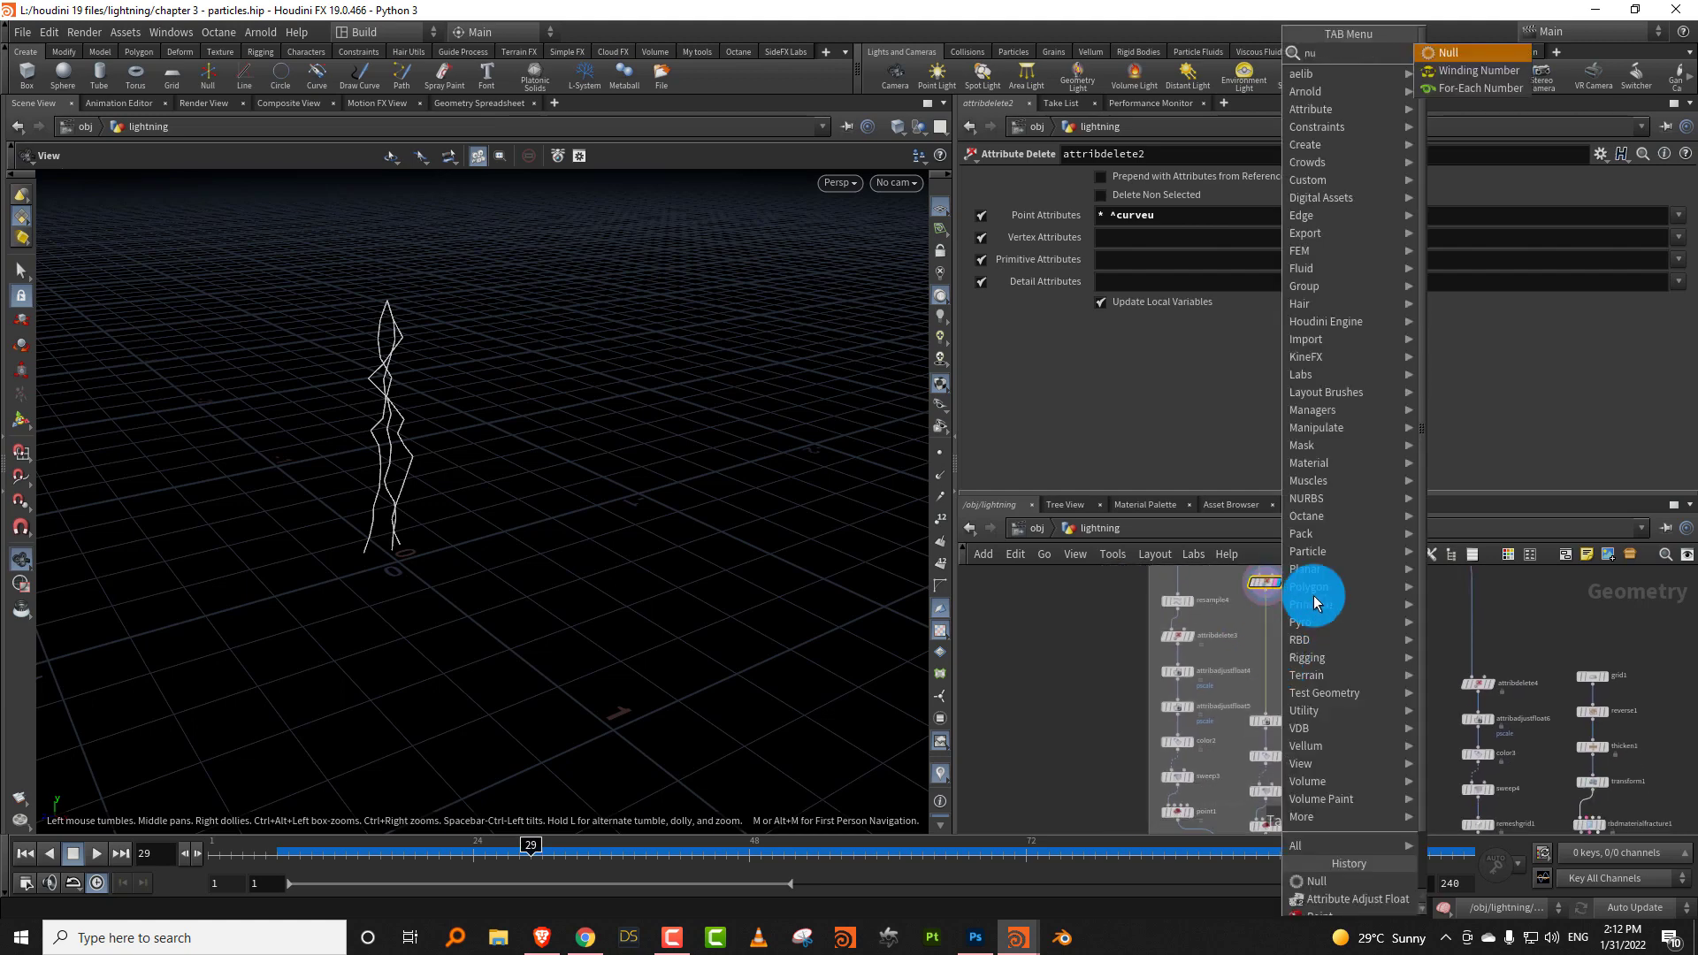
pyautogui.click(1453, 52)
pyautogui.click(997, 687)
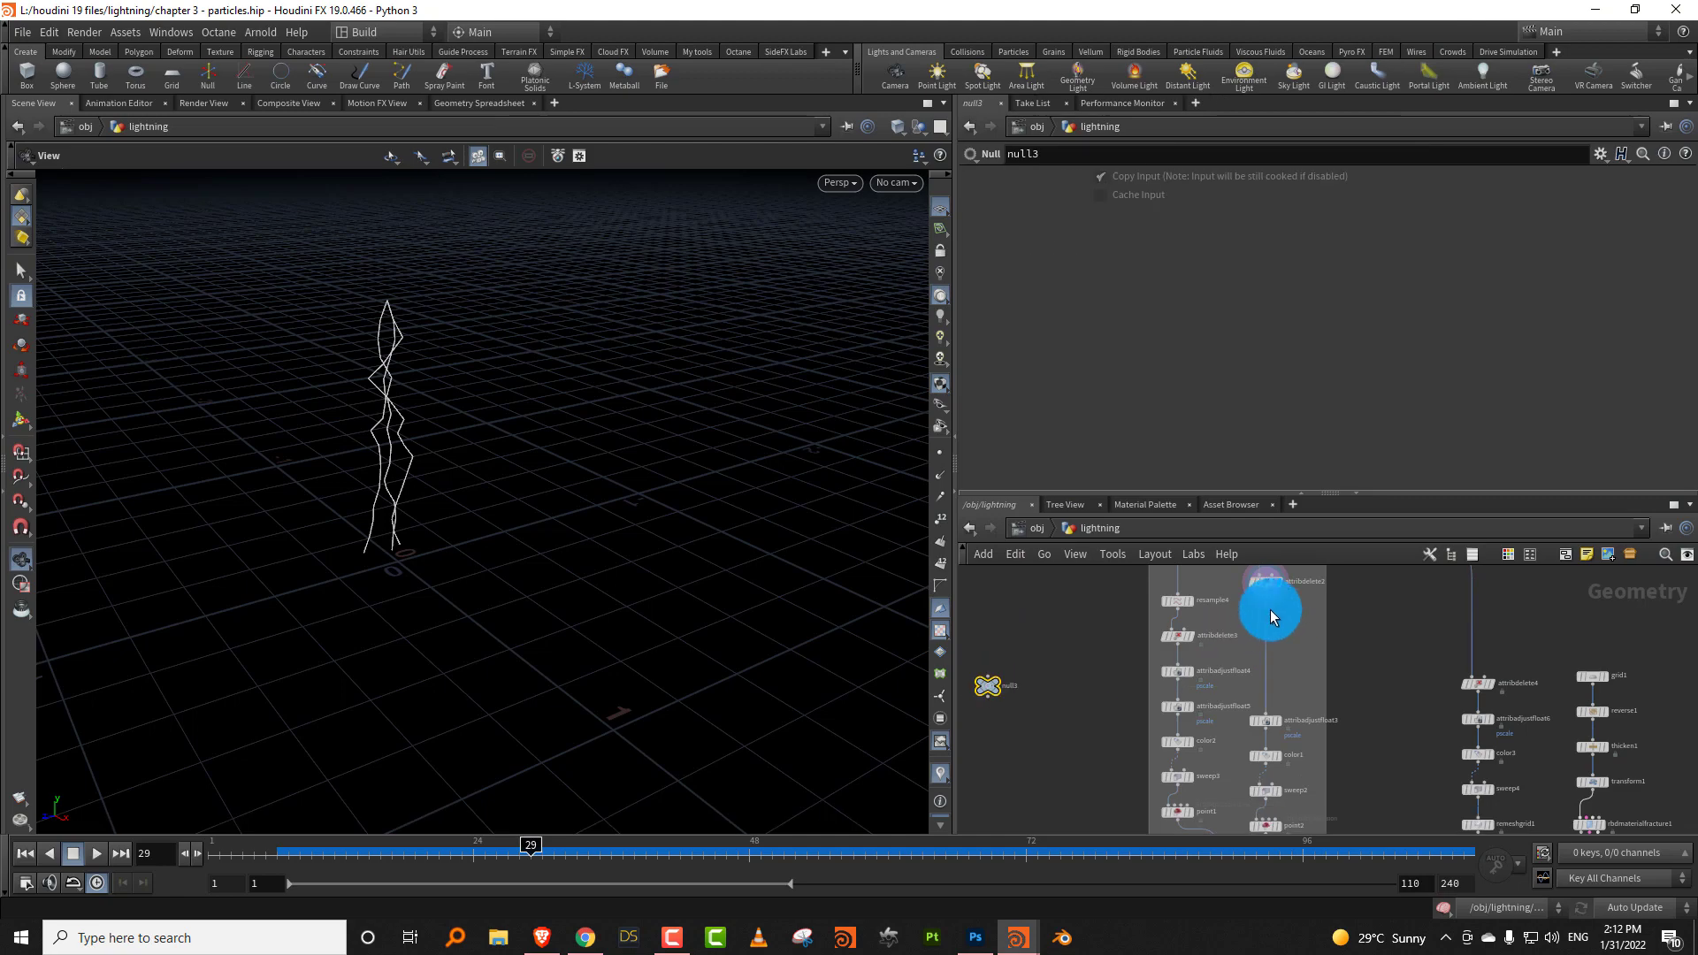
pyautogui.click(1269, 602)
pyautogui.click(1105, 766)
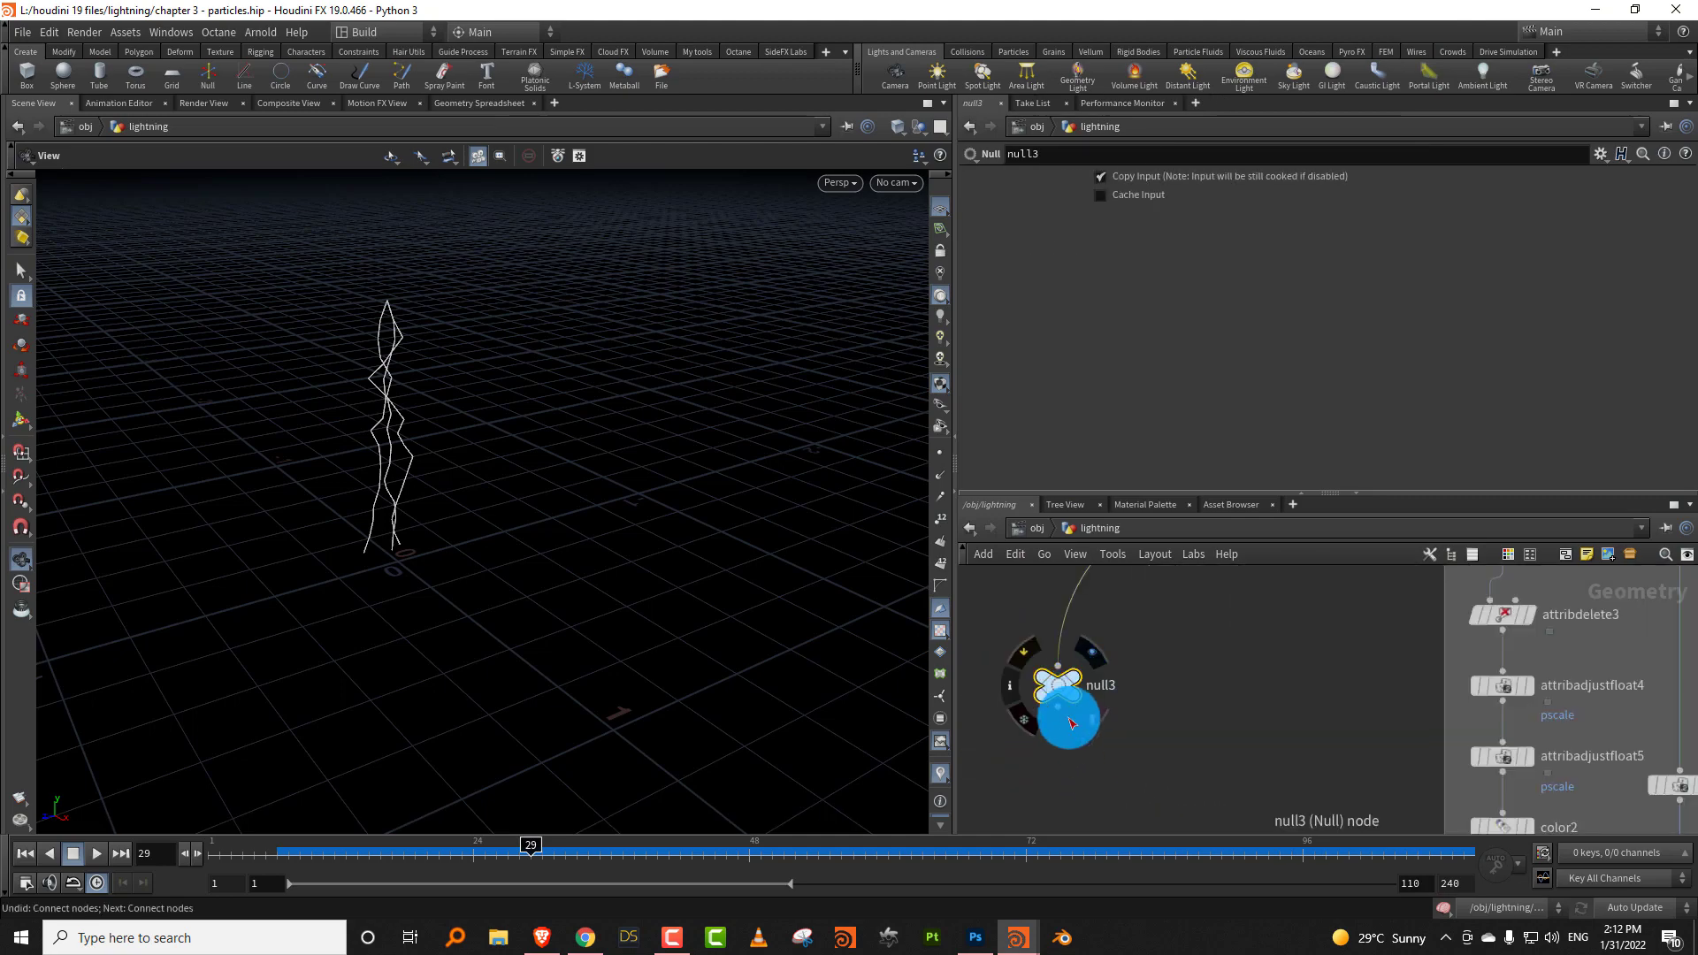
# Add a Point Velocity node below null3, wire it to the null, and display it.
pyautogui.press('Tab')
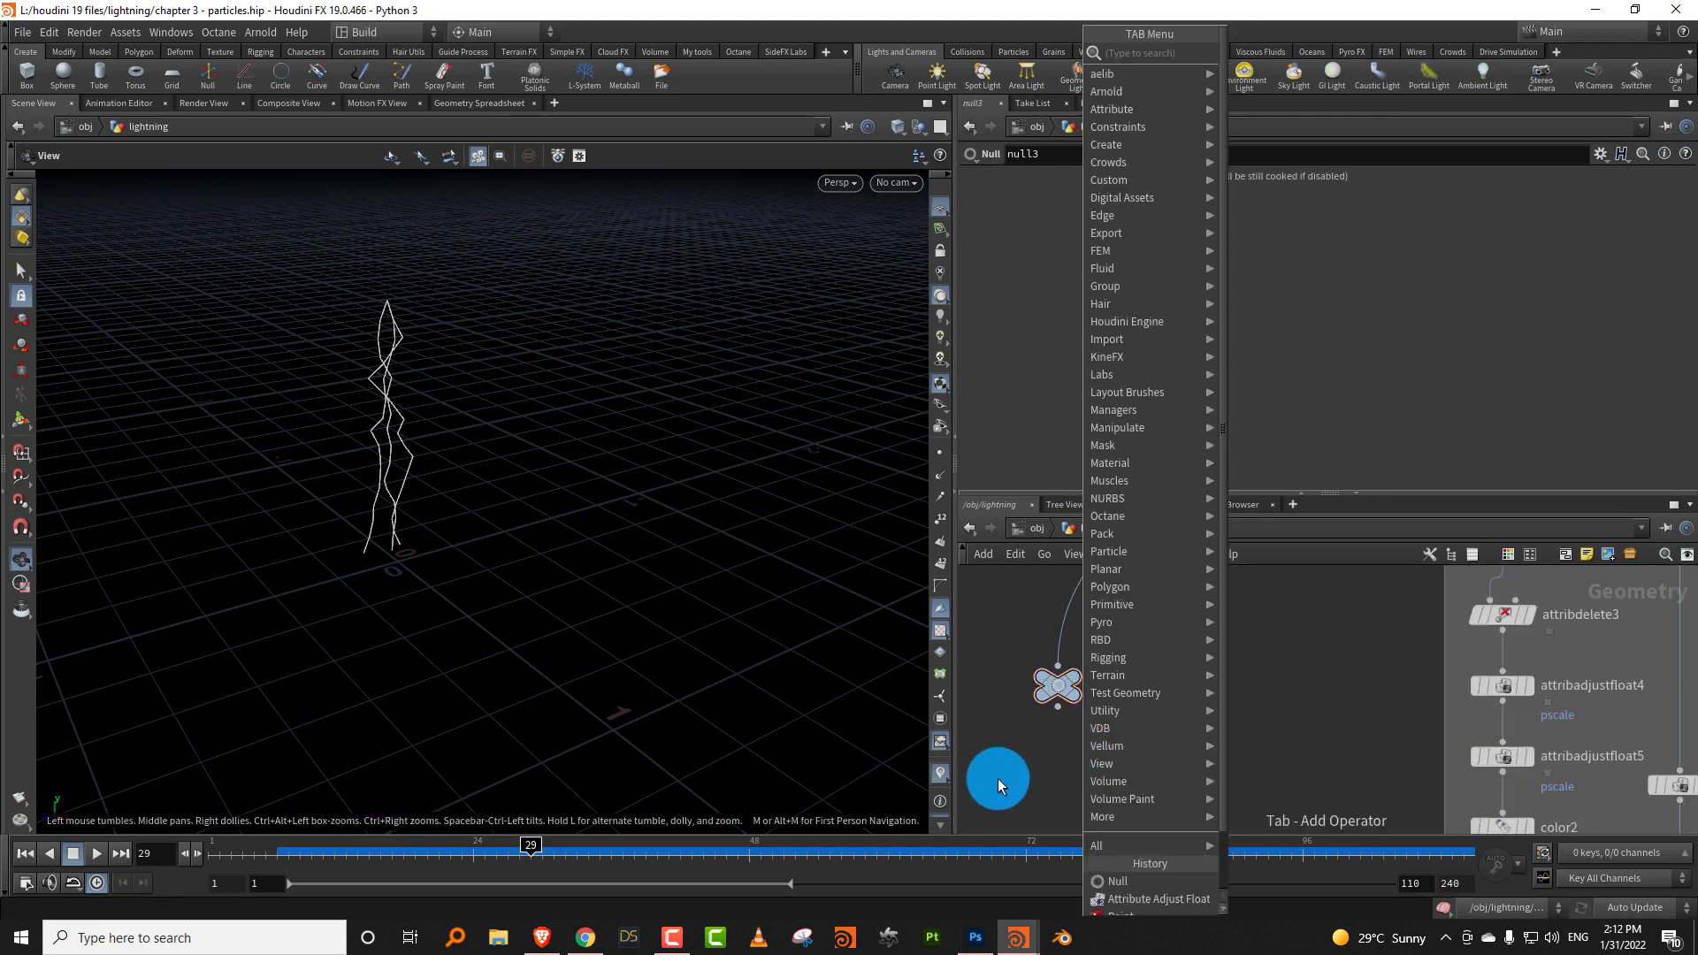
pyautogui.write('velo')
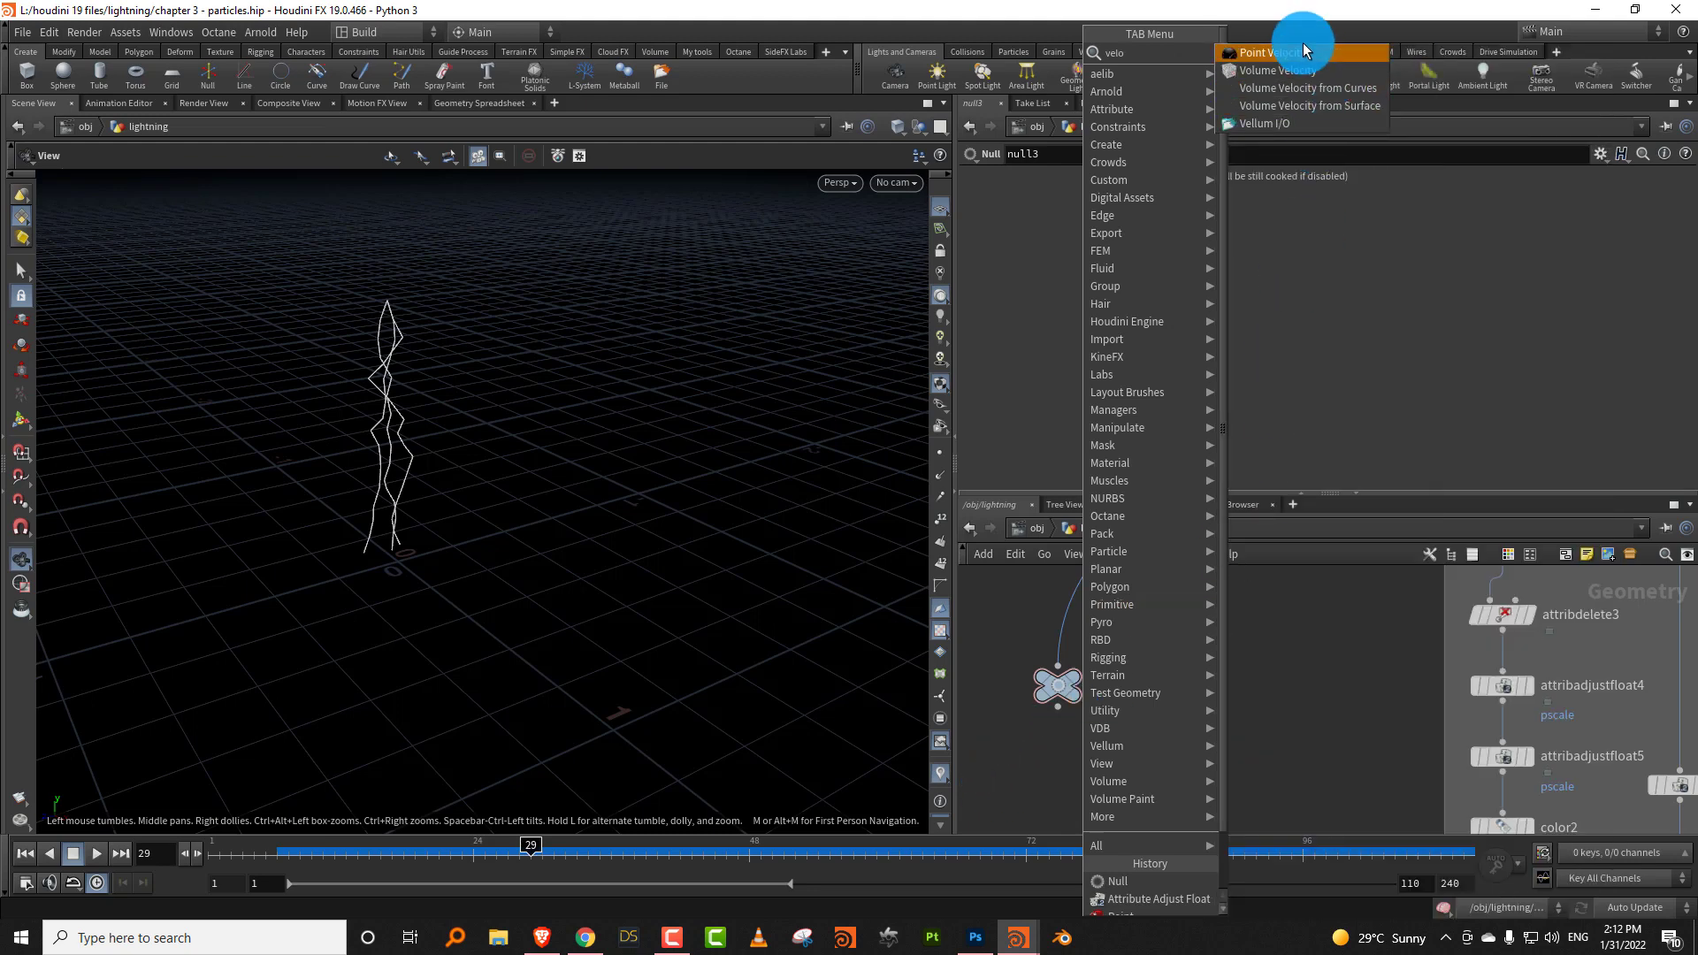
pyautogui.click(1278, 54)
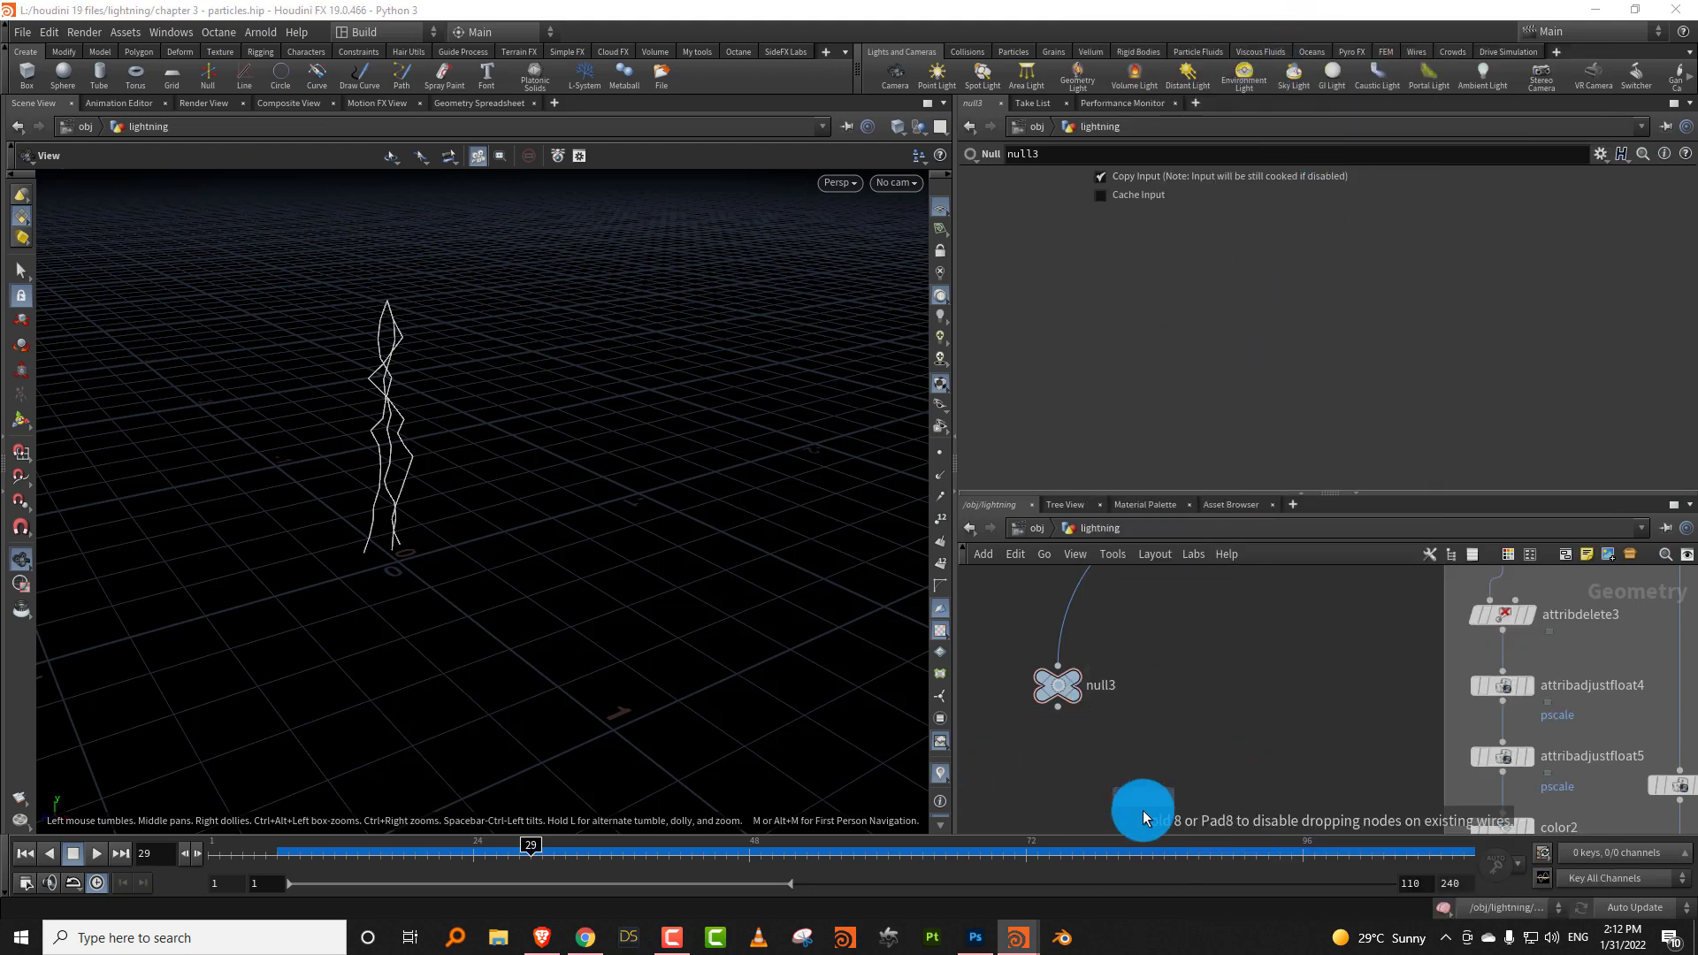
pyautogui.click(1069, 806)
pyautogui.moveTo(1059, 712); pyautogui.dragTo(1068, 794)
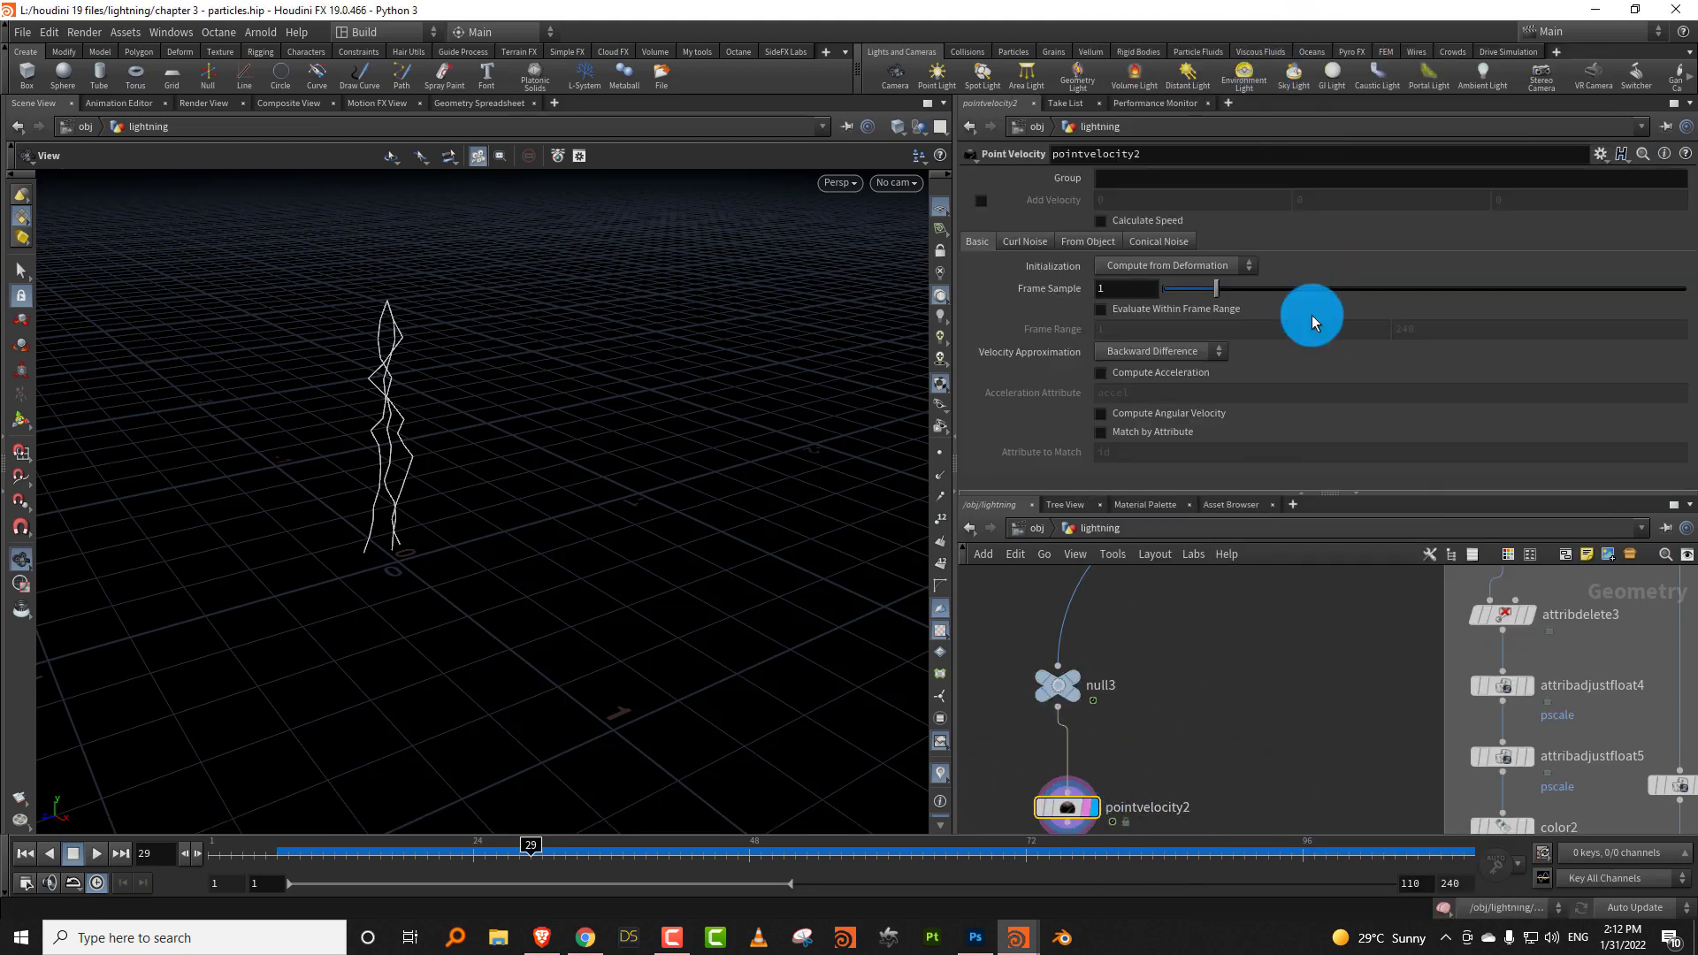
# Raise pointvelocity2's Frame Sample above 3 and inspect the node's attributes, then move to frame 12.
pyautogui.moveTo(1249, 295); pyautogui.dragTo(1344, 299)
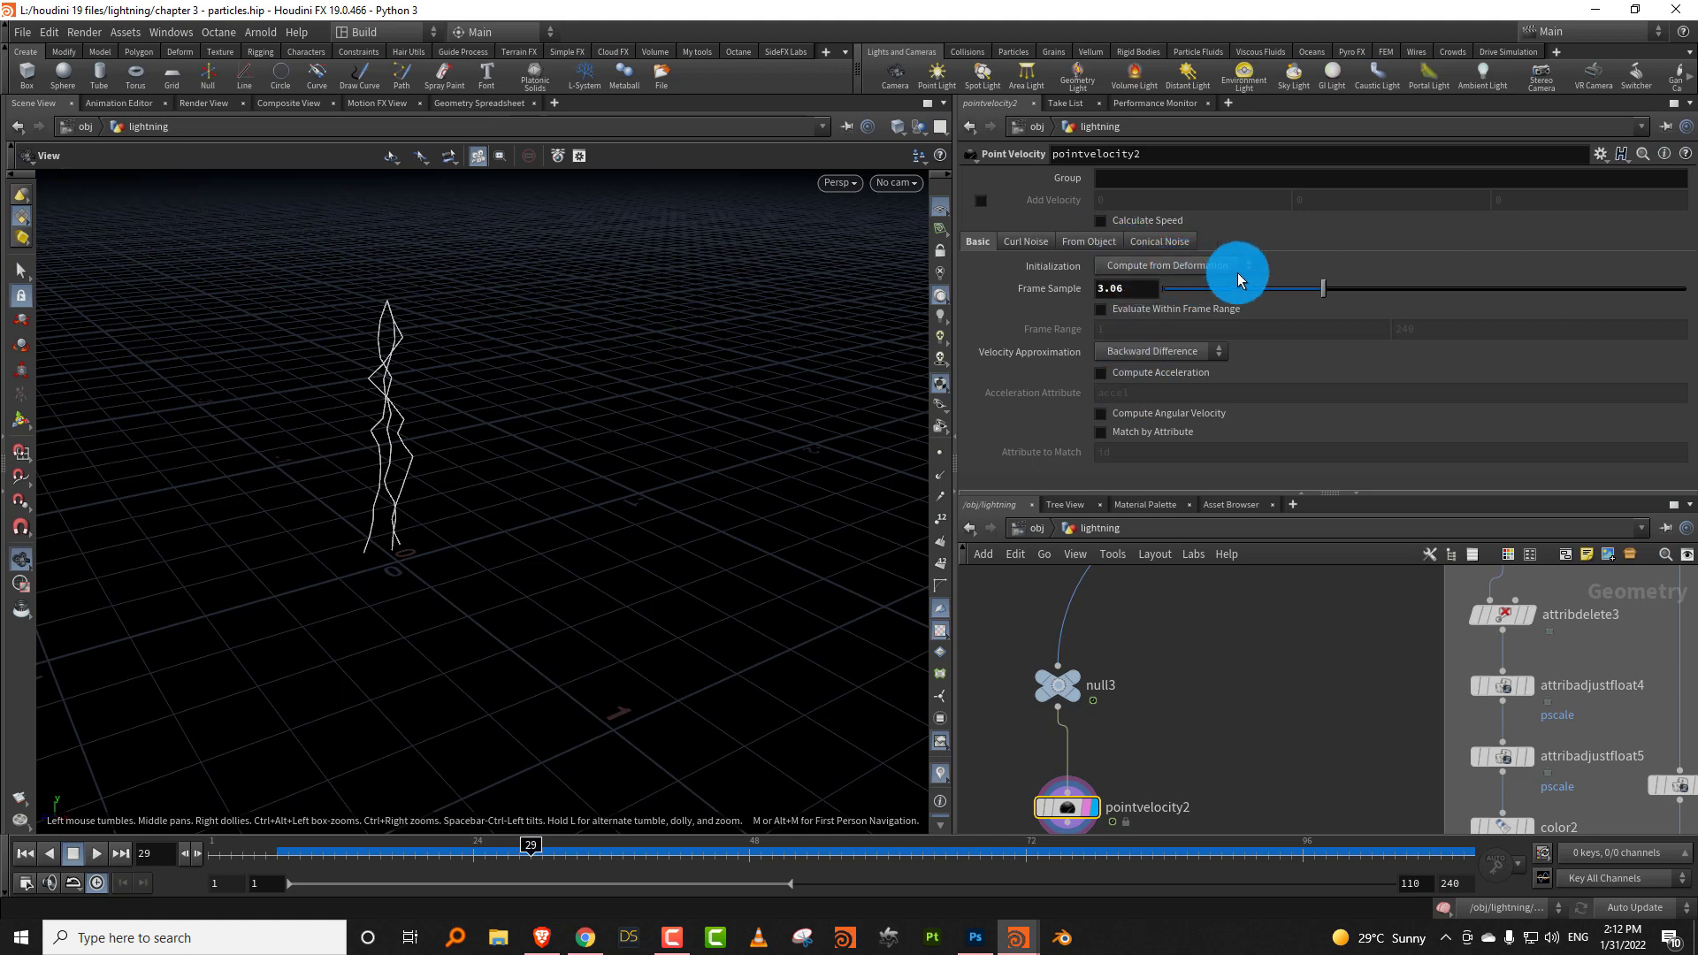
pyautogui.click(1007, 715)
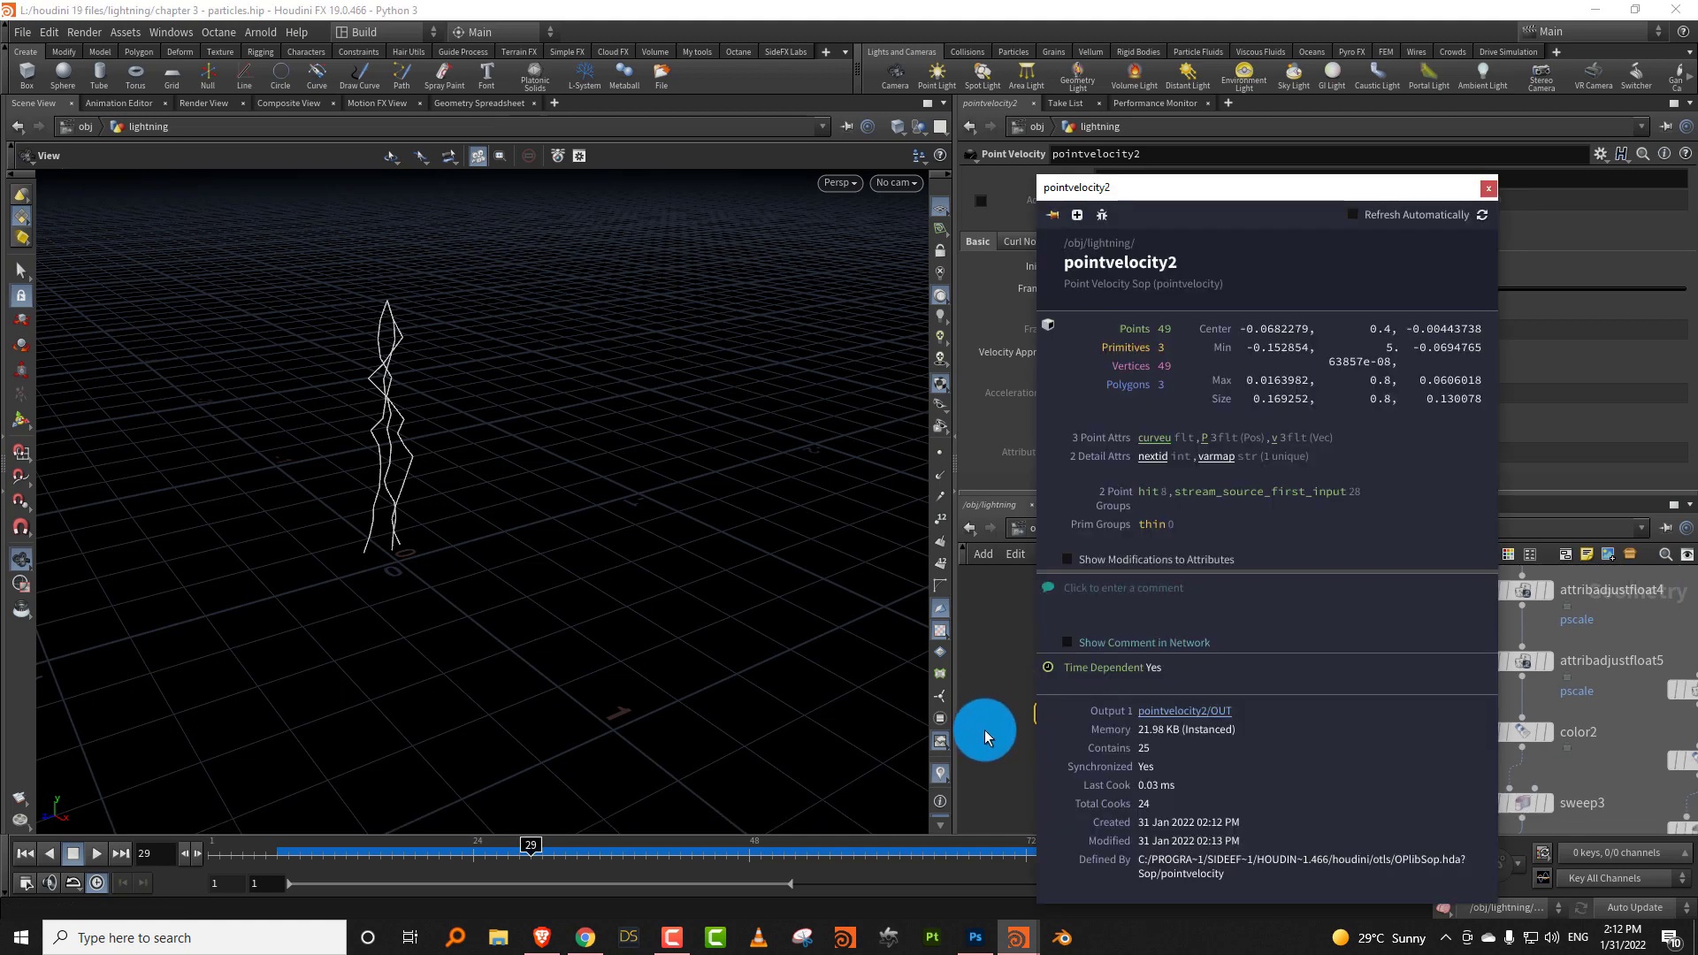
pyautogui.moveTo(401, 851); pyautogui.dragTo(334, 854)
# Add a POP Network node below pointvelocity2 and wire the Point Velocity's output into its first input.
pyautogui.click(1202, 691)
pyautogui.press('Tab')
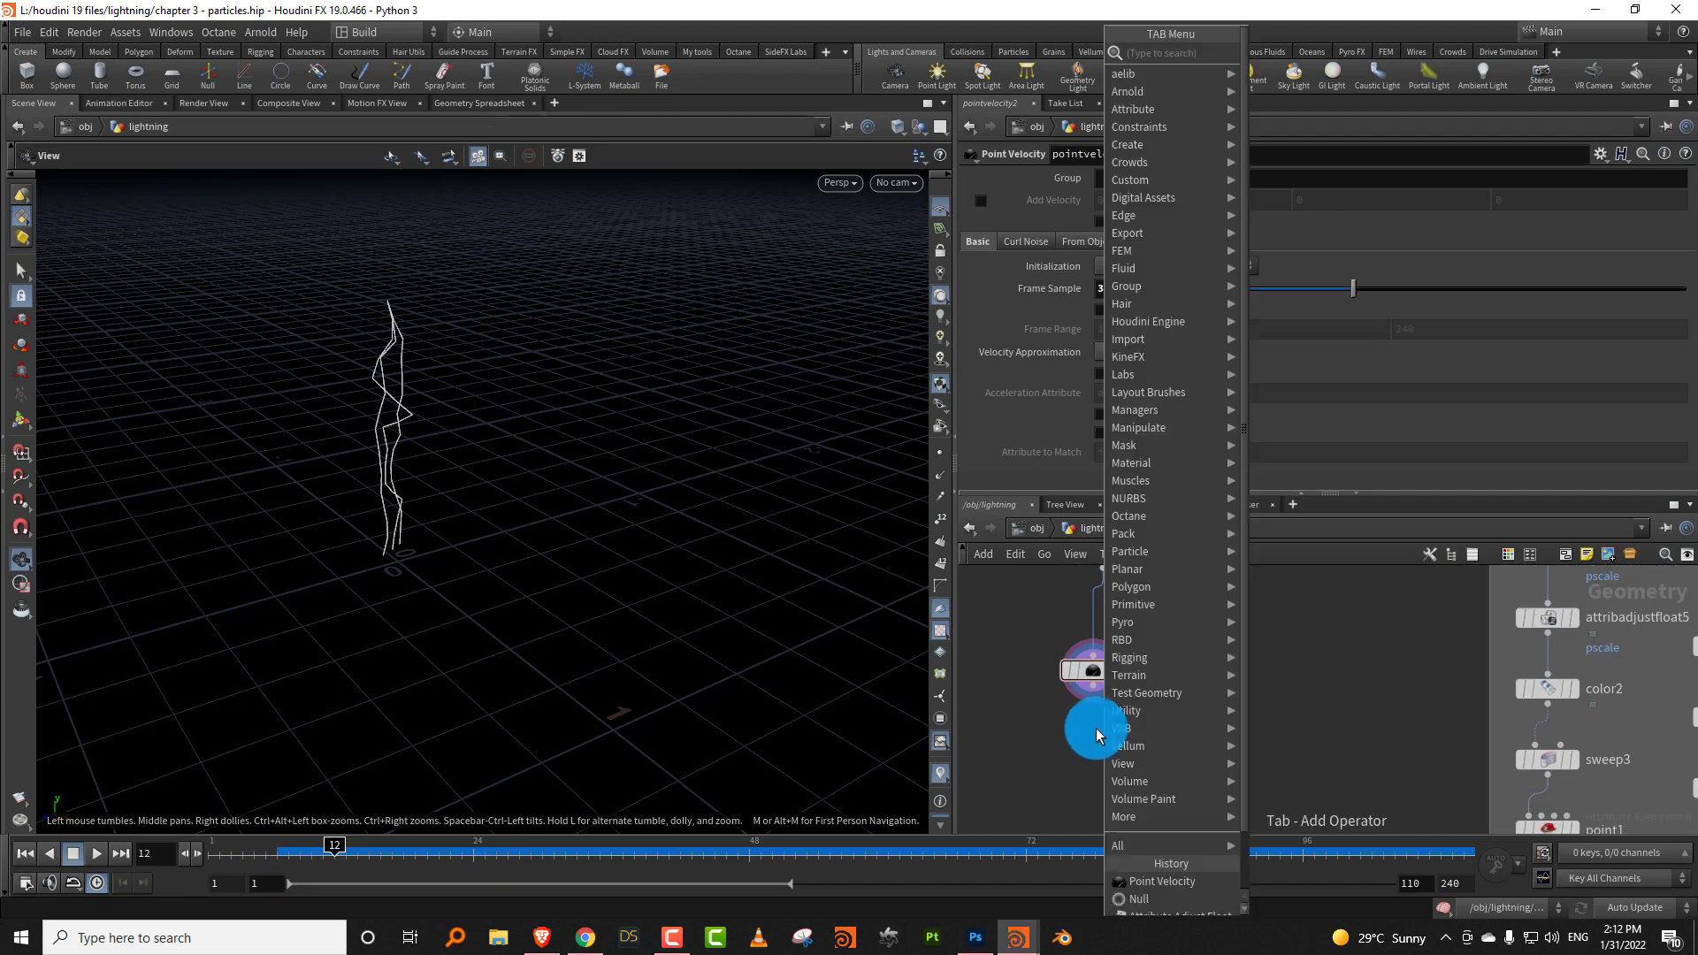
pyautogui.write('pop')
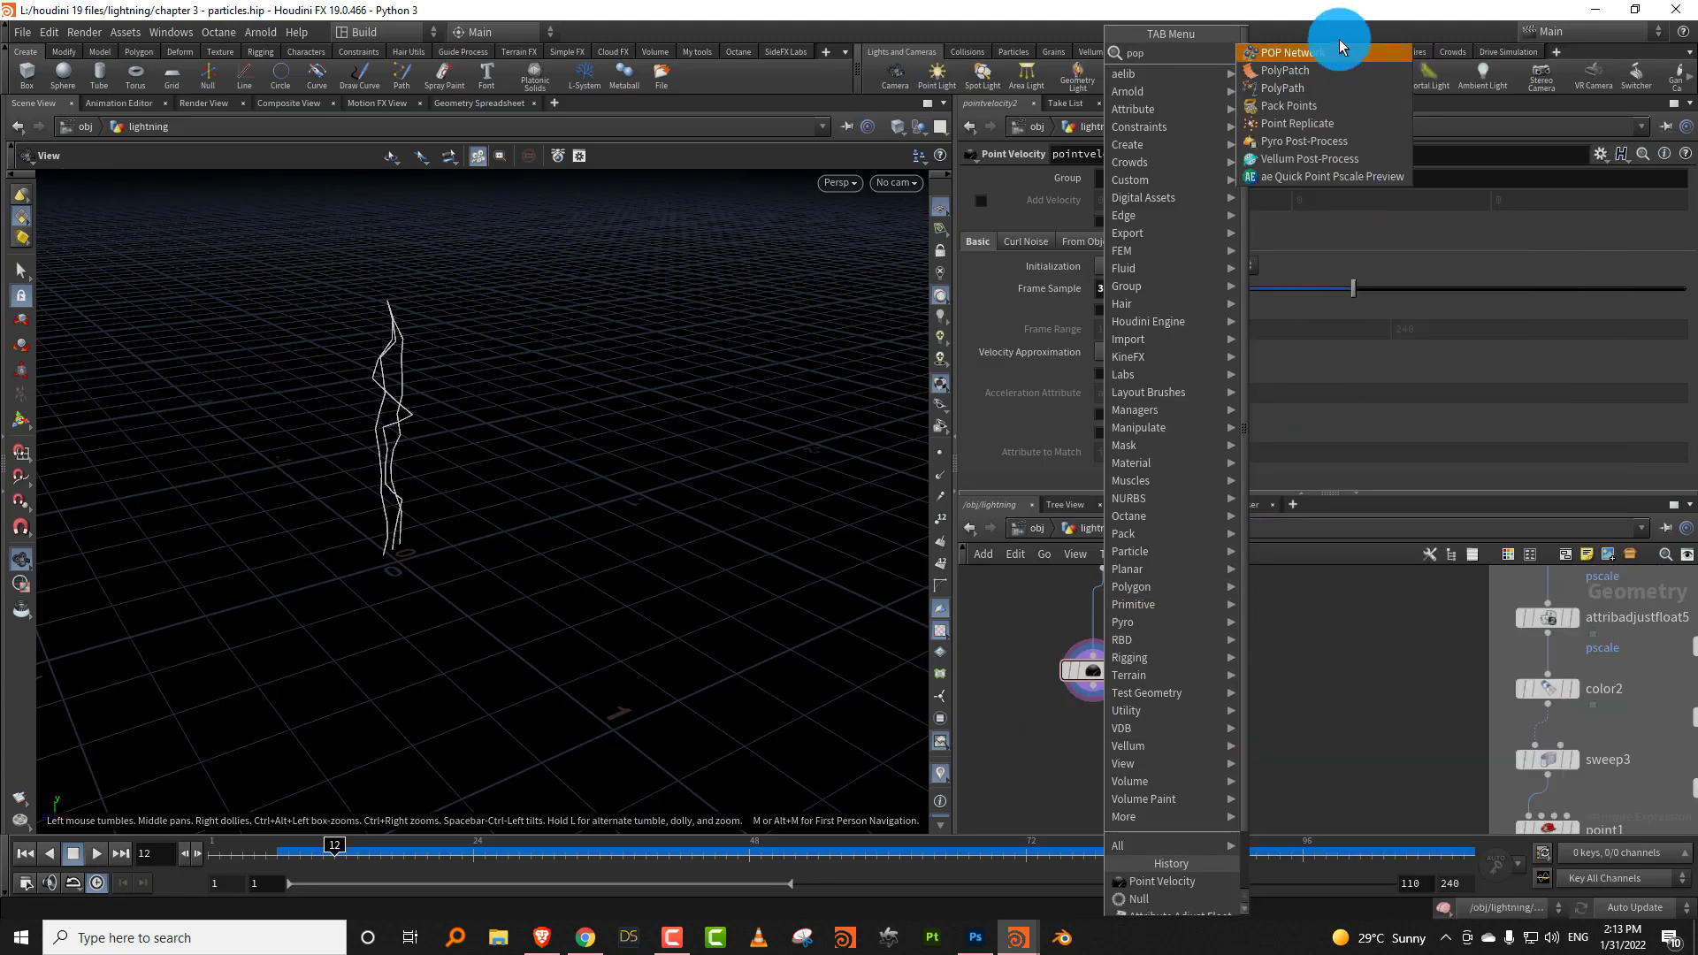
pyautogui.click(1338, 46)
pyautogui.click(1160, 722)
pyautogui.moveTo(1160, 722); pyautogui.dragTo(1120, 736)
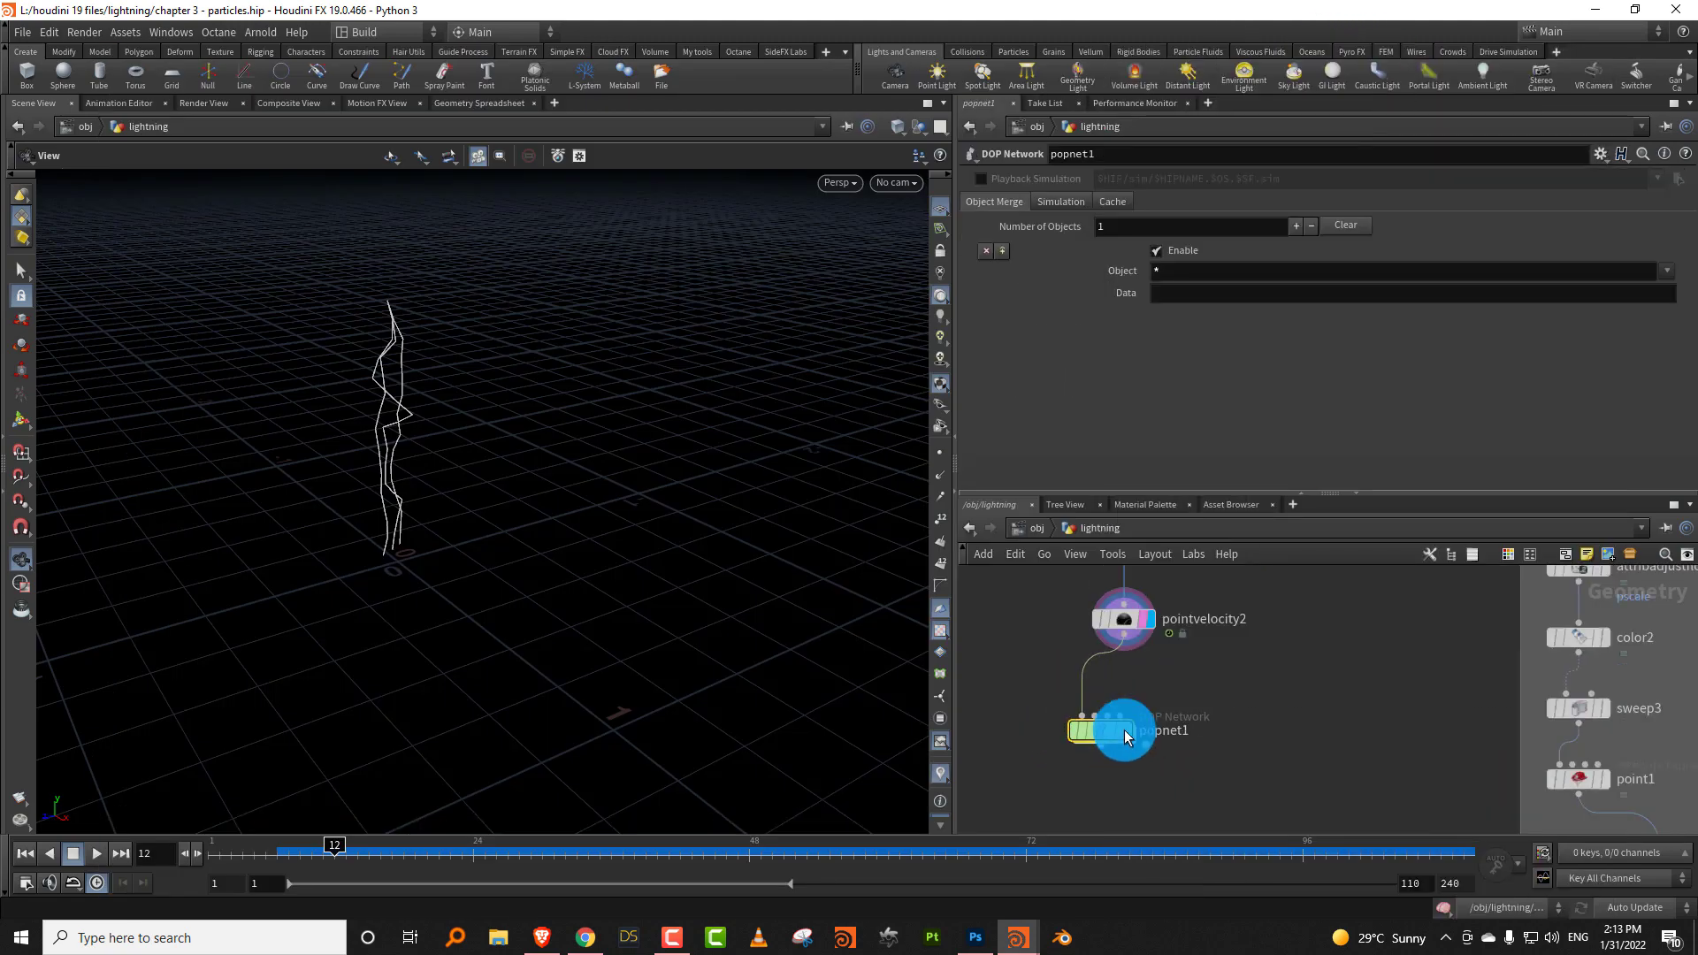
# Set popnet1's Start Frame to 2, display the node, and play the particle simulation.
pyautogui.click(206, 858)
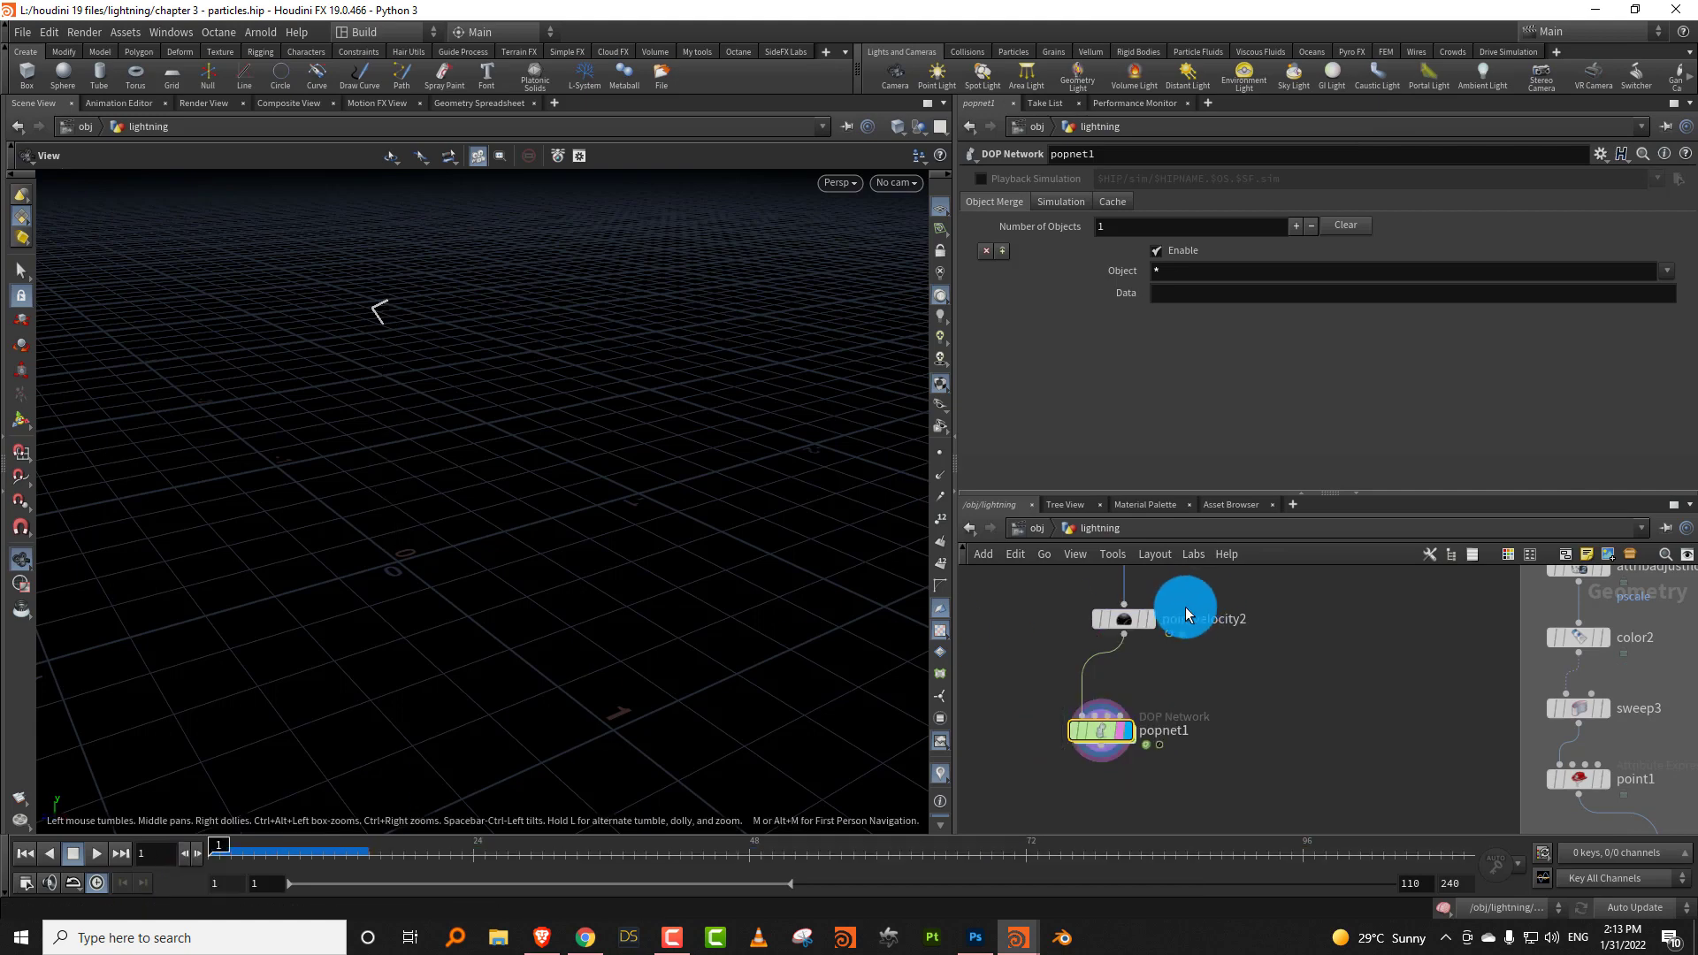
pyautogui.click(1148, 619)
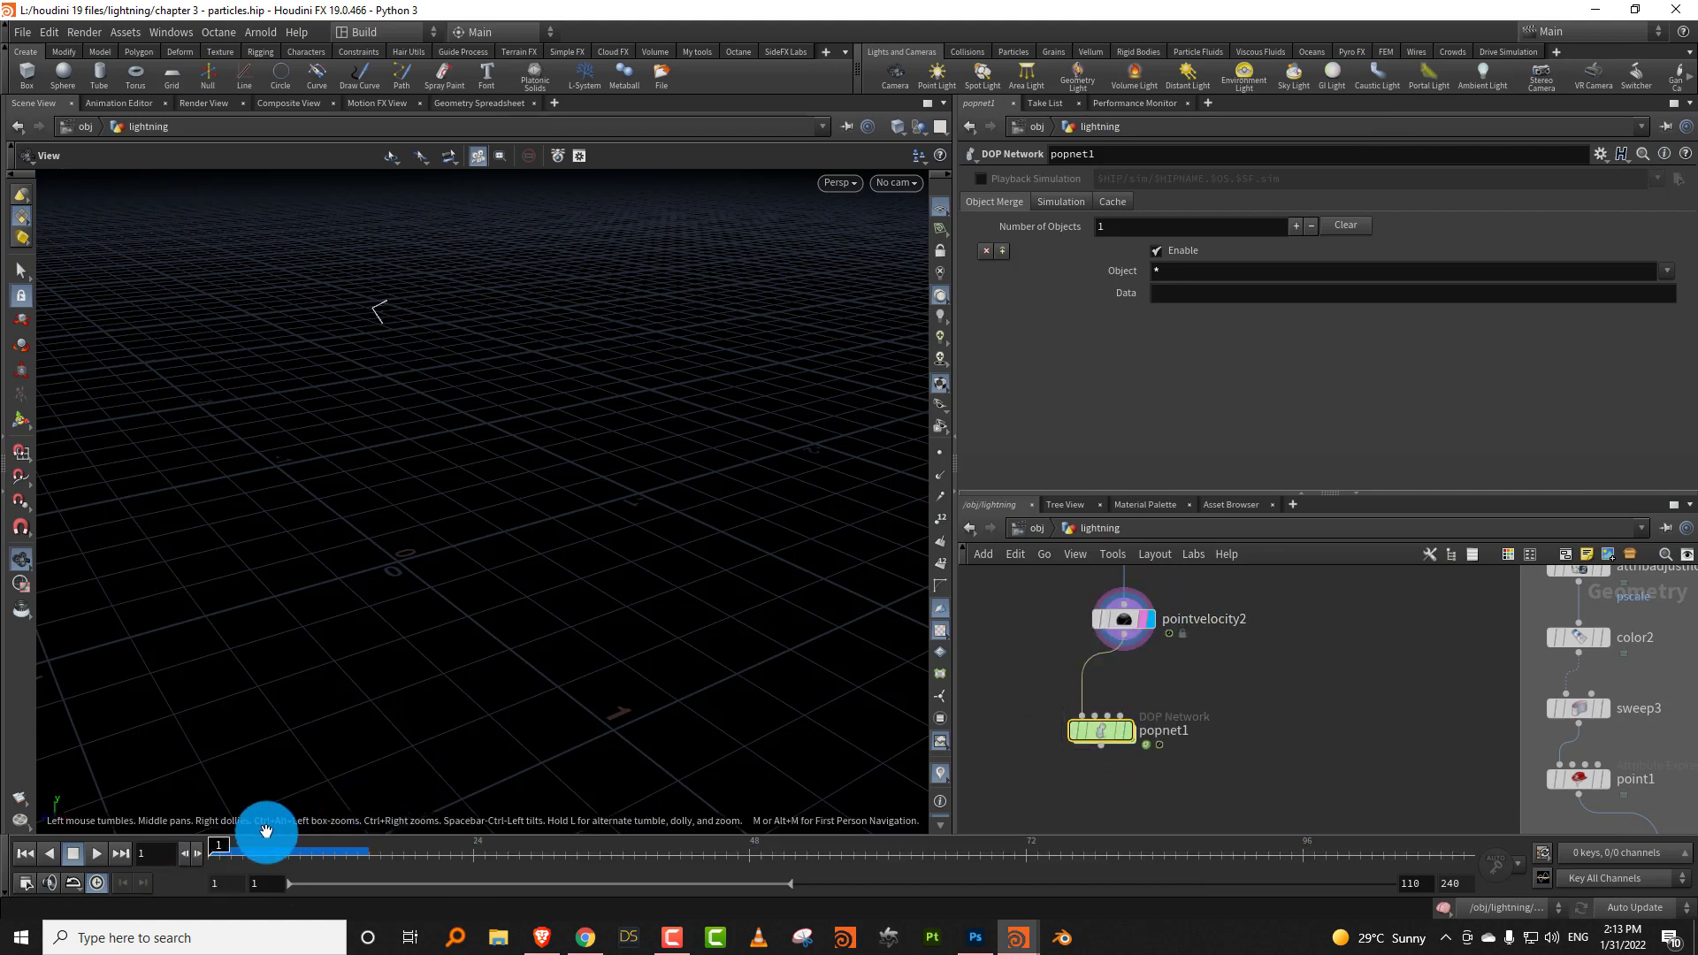
pyautogui.moveTo(264, 851)
pyautogui.mouseDown()
pyautogui.moveTo(284, 849)
pyautogui.moveTo(239, 855)
pyautogui.mouseUp()
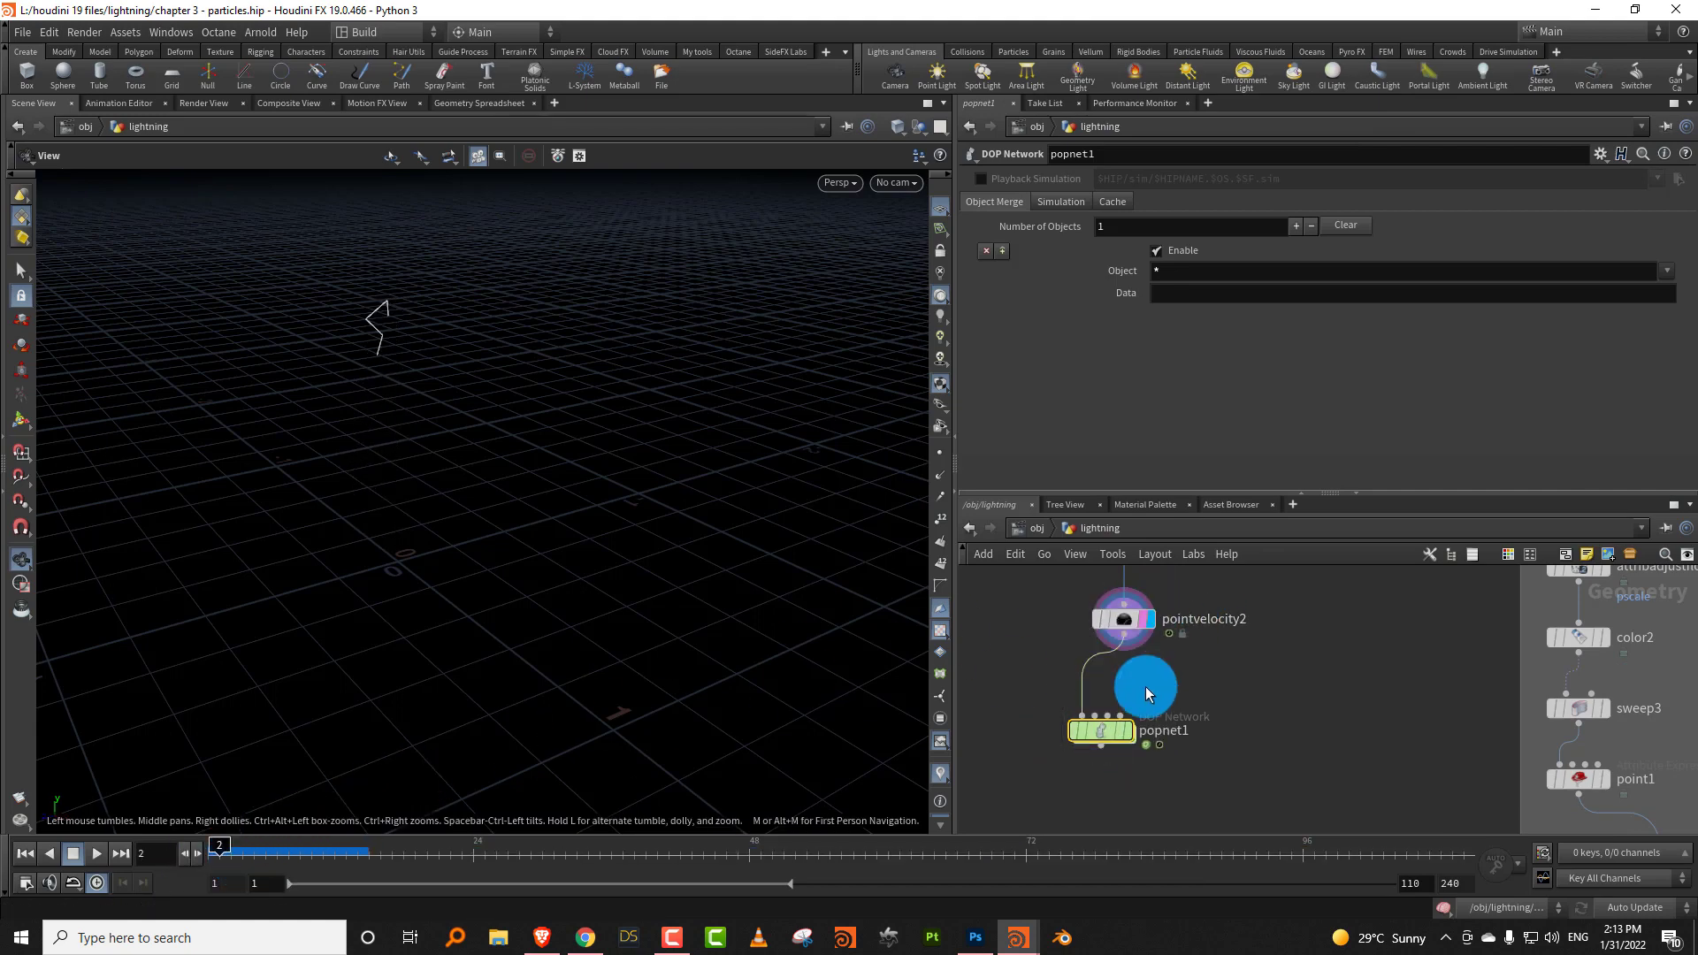
pyautogui.click(1064, 203)
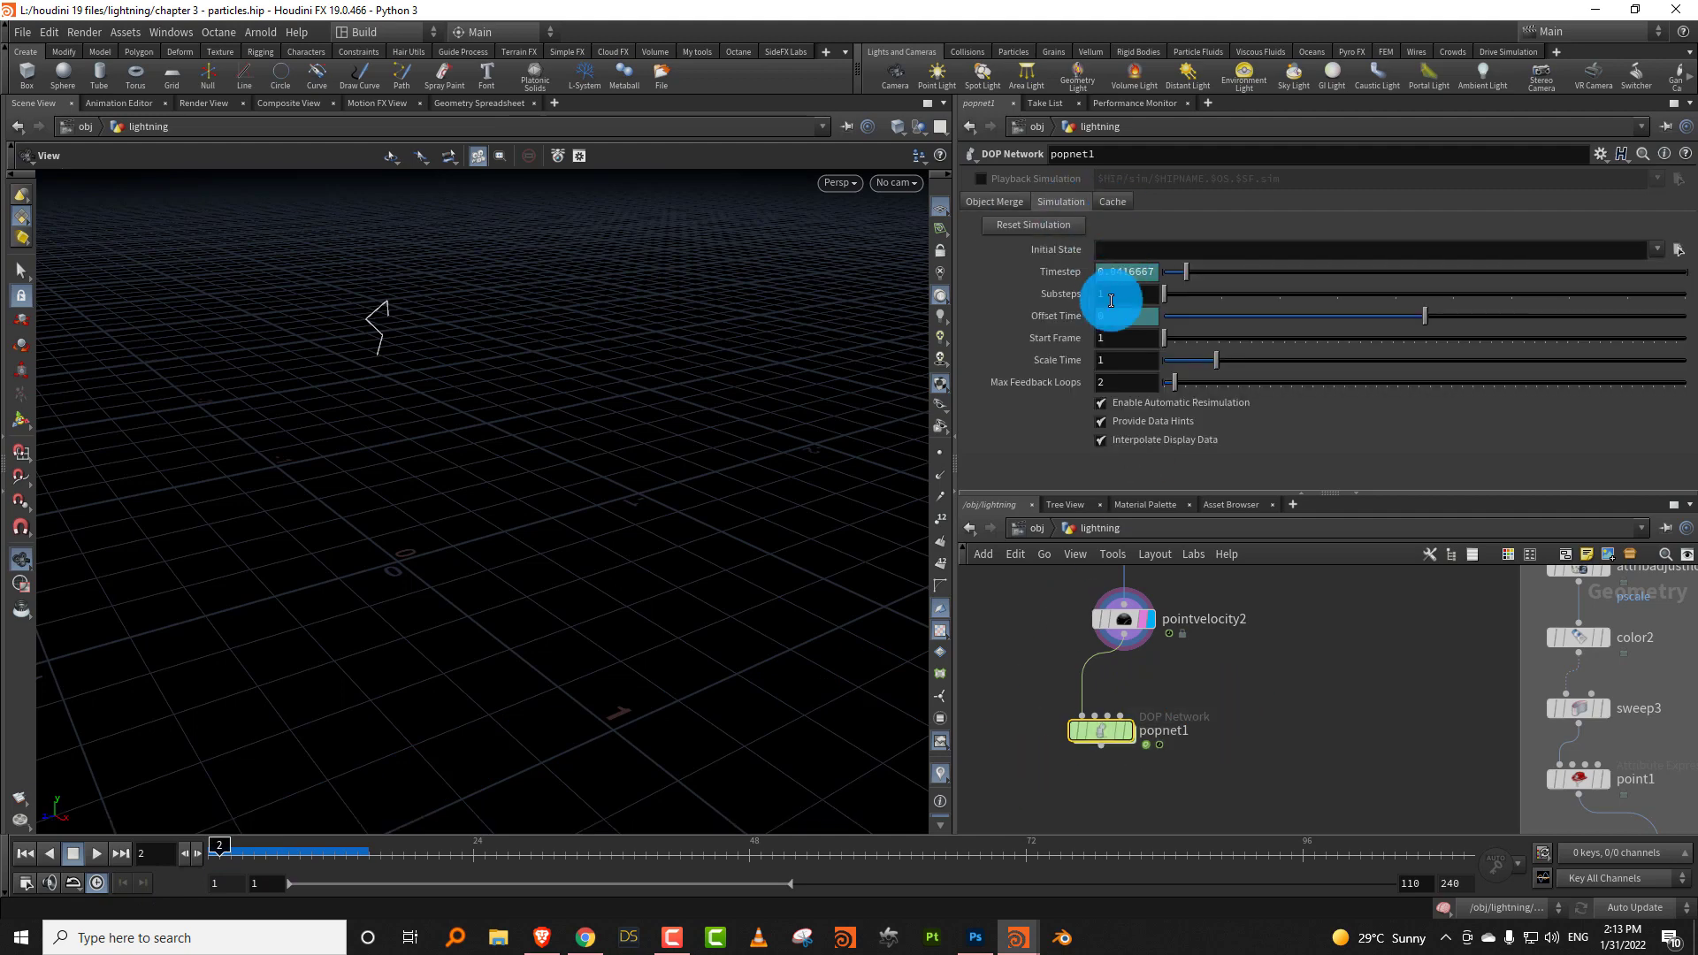
pyautogui.click(1109, 334)
pyautogui.write('2')
pyautogui.click(1075, 563)
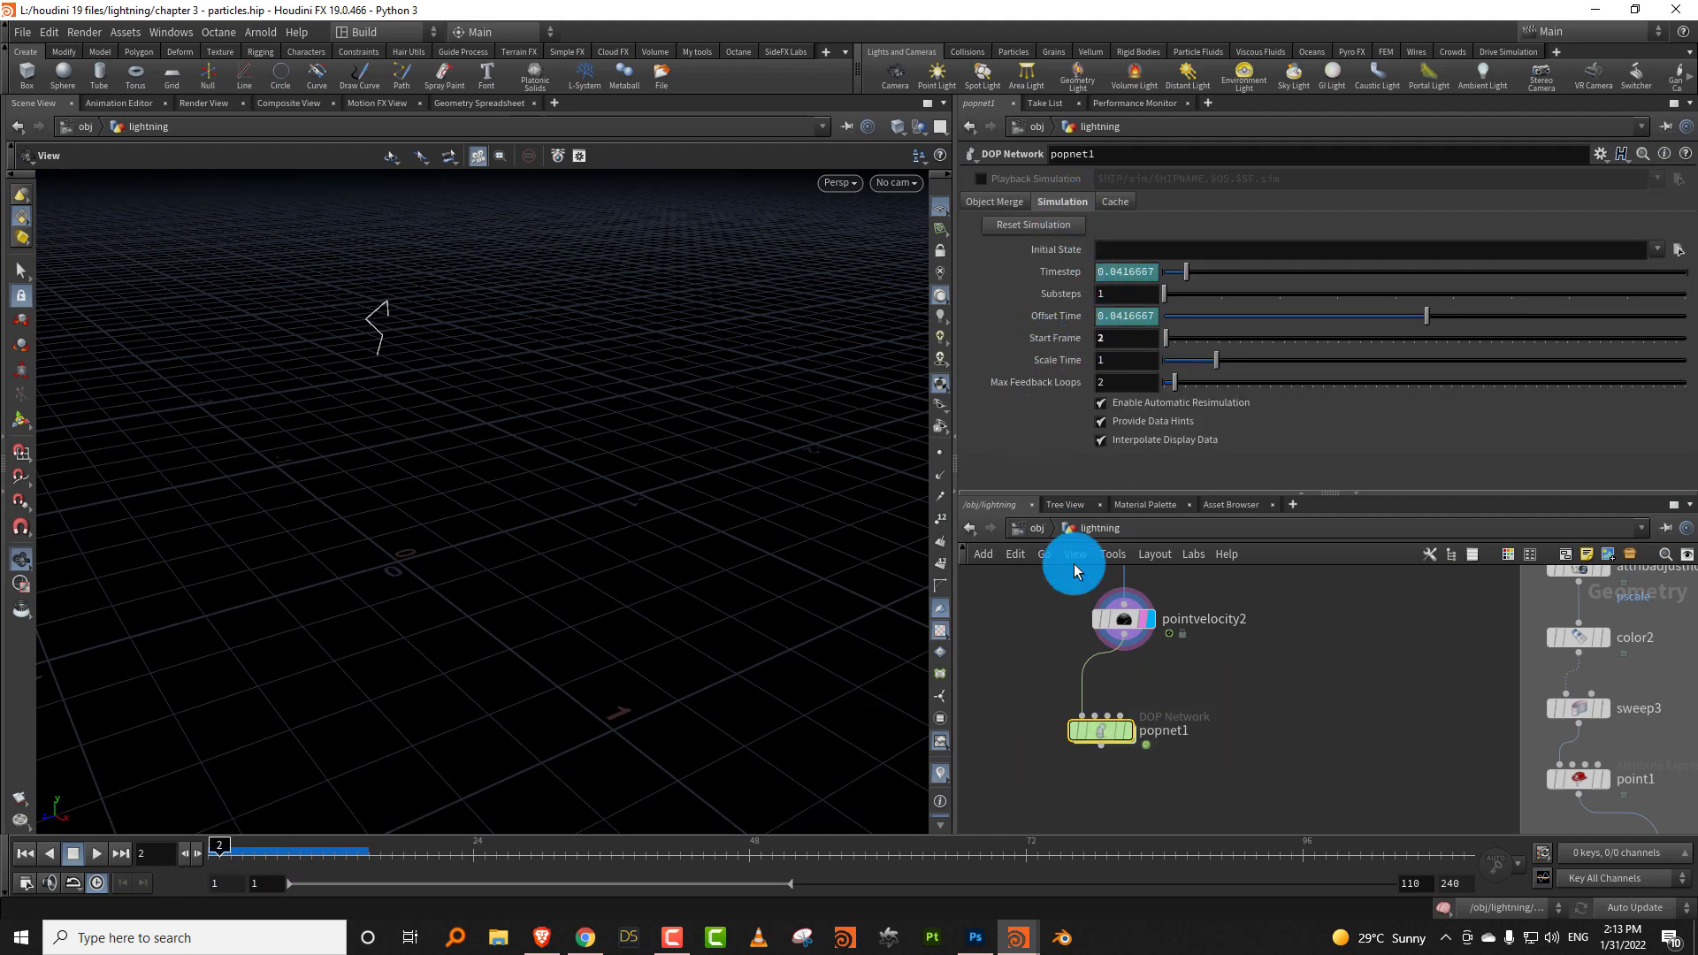
pyautogui.click(96, 853)
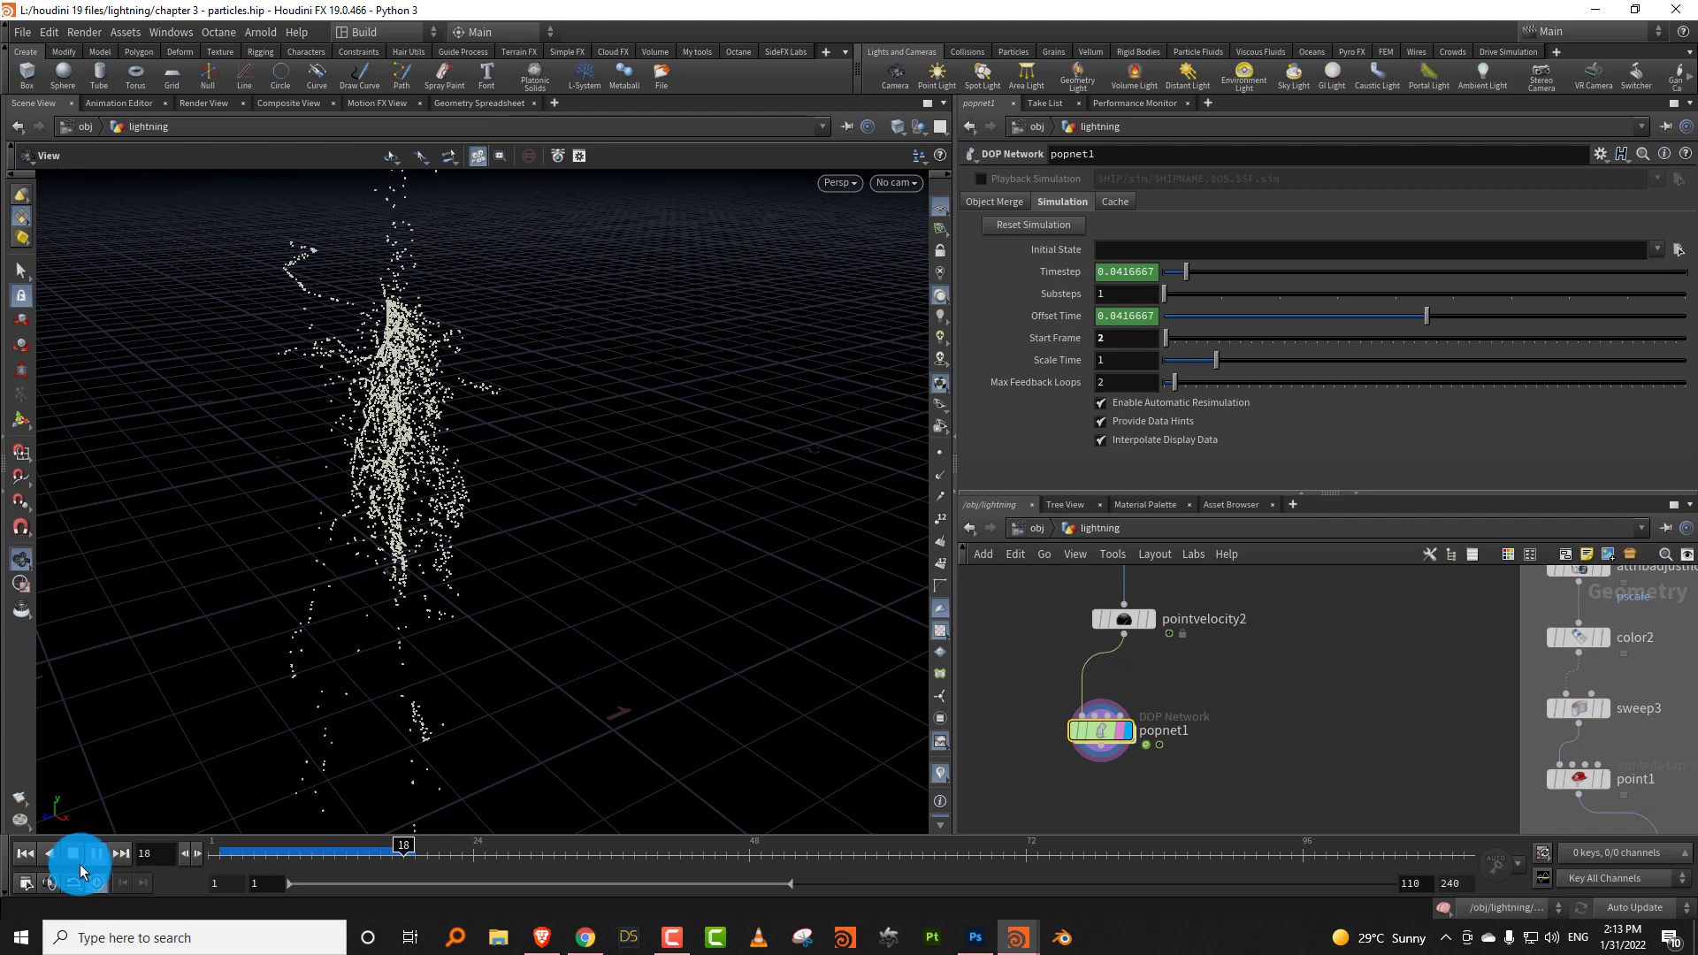
pyautogui.click(74, 854)
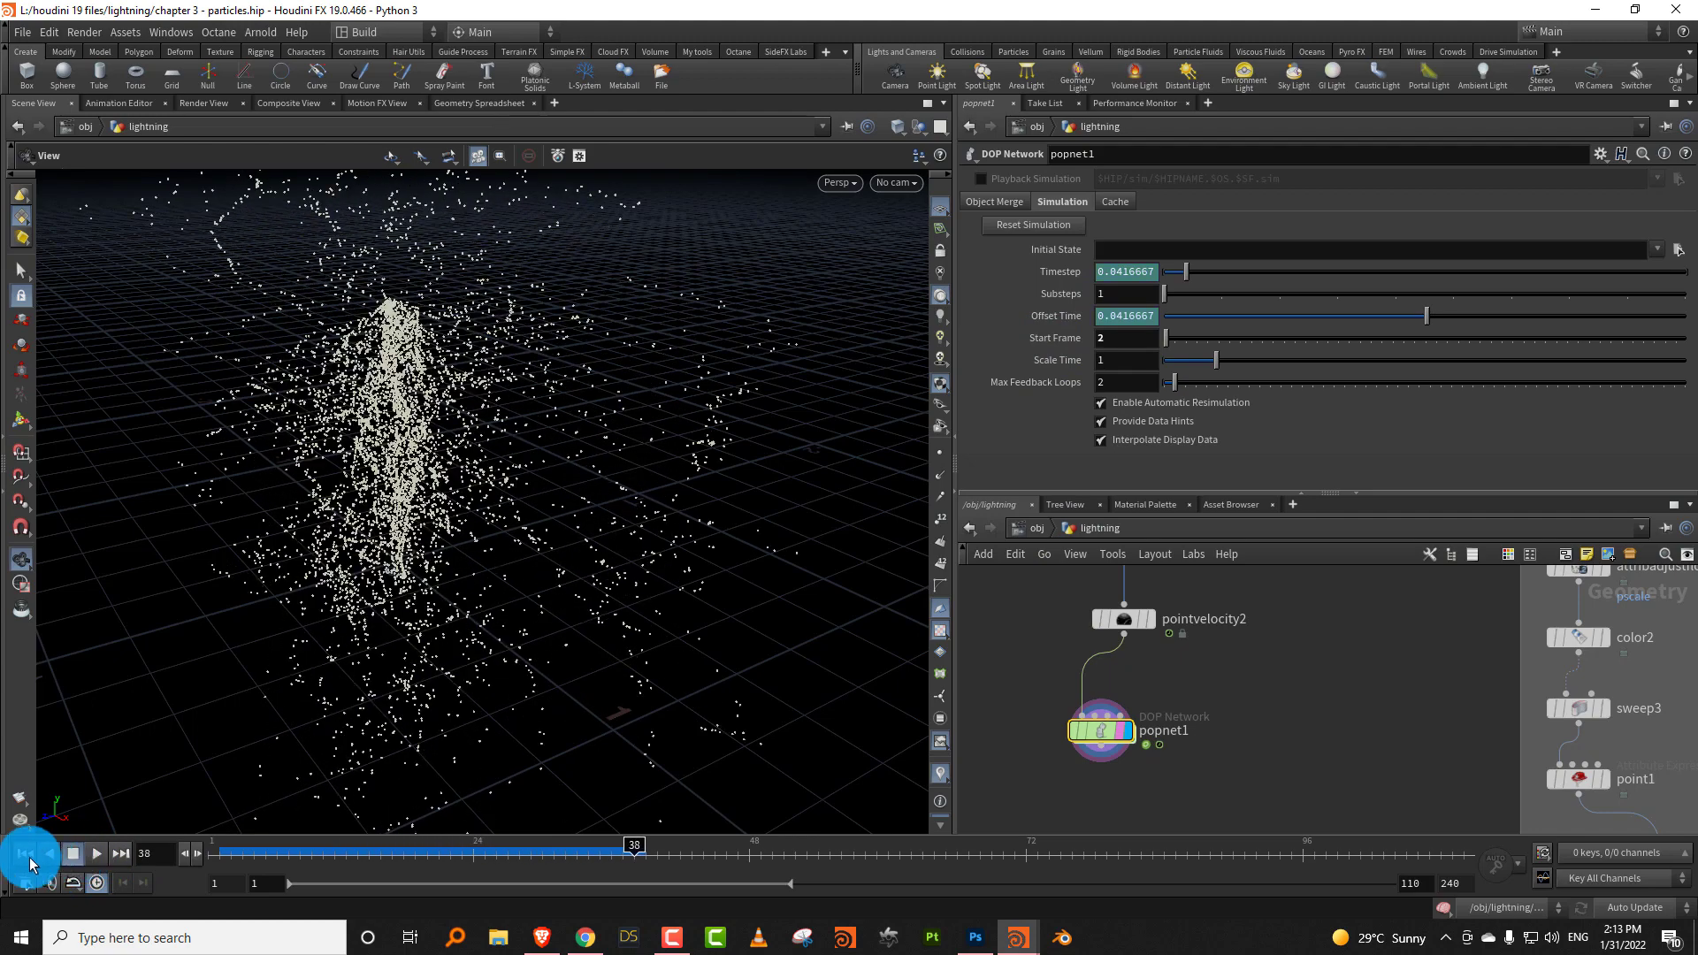
# Go inside popnet1 and add a Ground Plane node beside the POP solver.
pyautogui.click(1192, 708)
pyautogui.doubleClick(1094, 734)
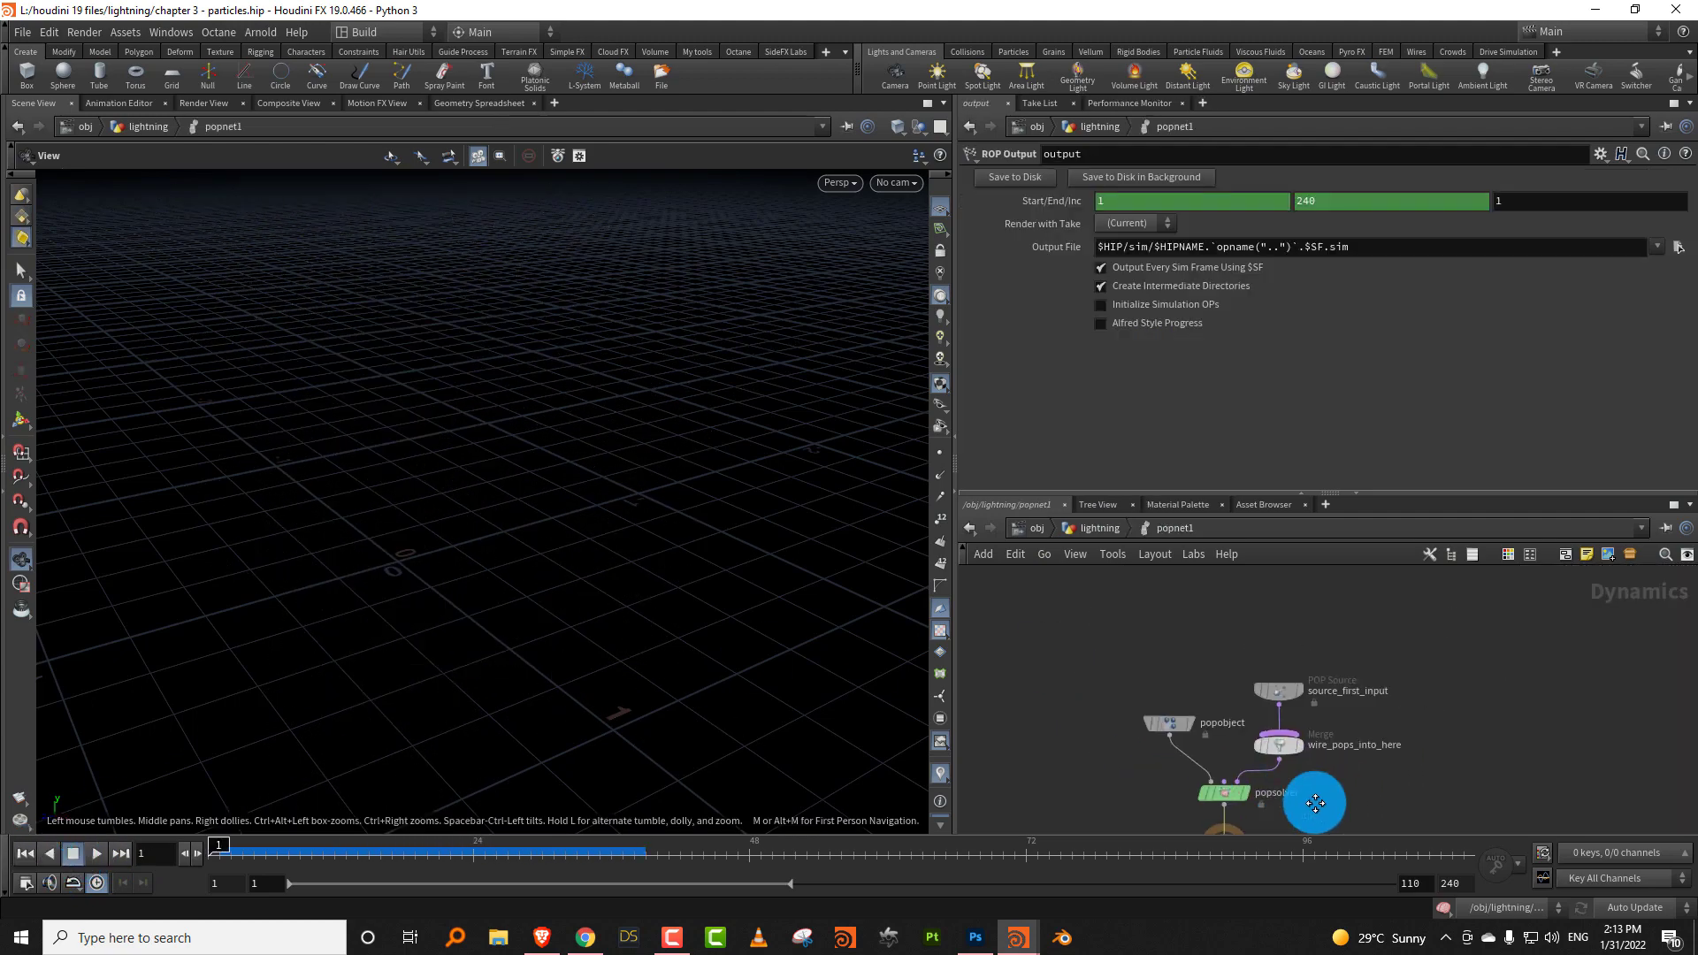
pyautogui.moveTo(1254, 670); pyautogui.dragTo(1260, 614)
pyautogui.moveTo(1210, 679); pyautogui.dragTo(1225, 541, button='middle')
pyautogui.scroll(2, 1102, 720)
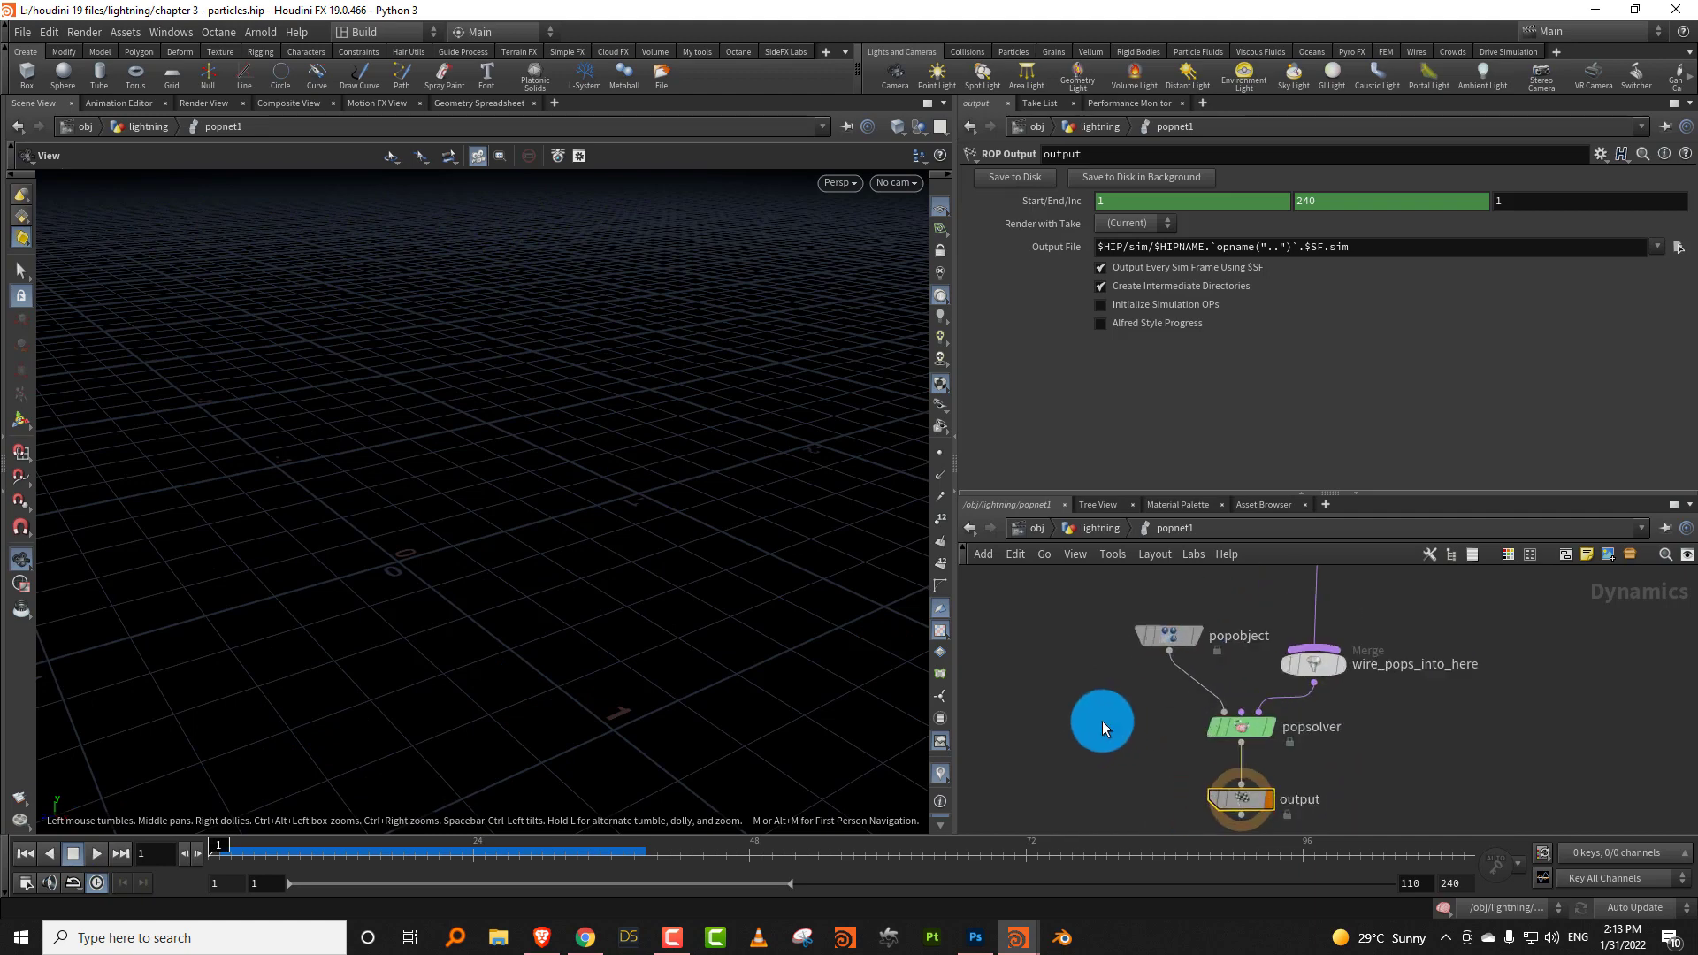
pyautogui.press('Tab')
pyautogui.write('gr')
pyautogui.moveTo(1092, 739)
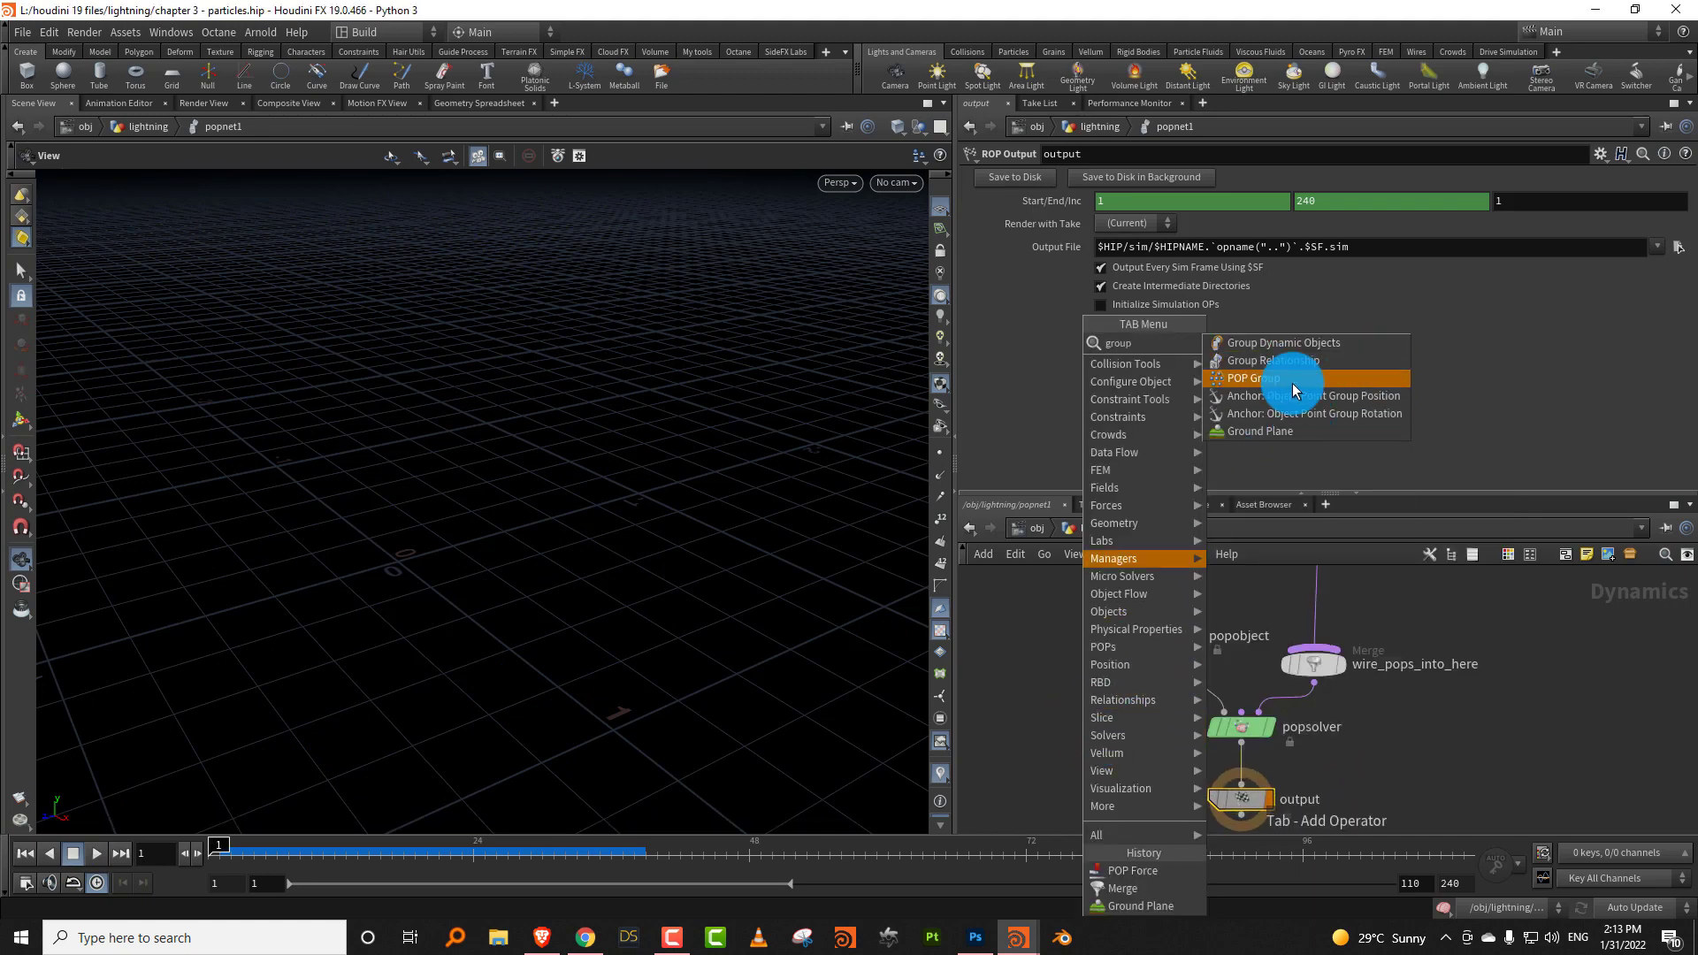
pyautogui.click(1282, 431)
pyautogui.click(1047, 728)
pyautogui.moveTo(1132, 715); pyautogui.dragTo(1175, 595, button='middle')
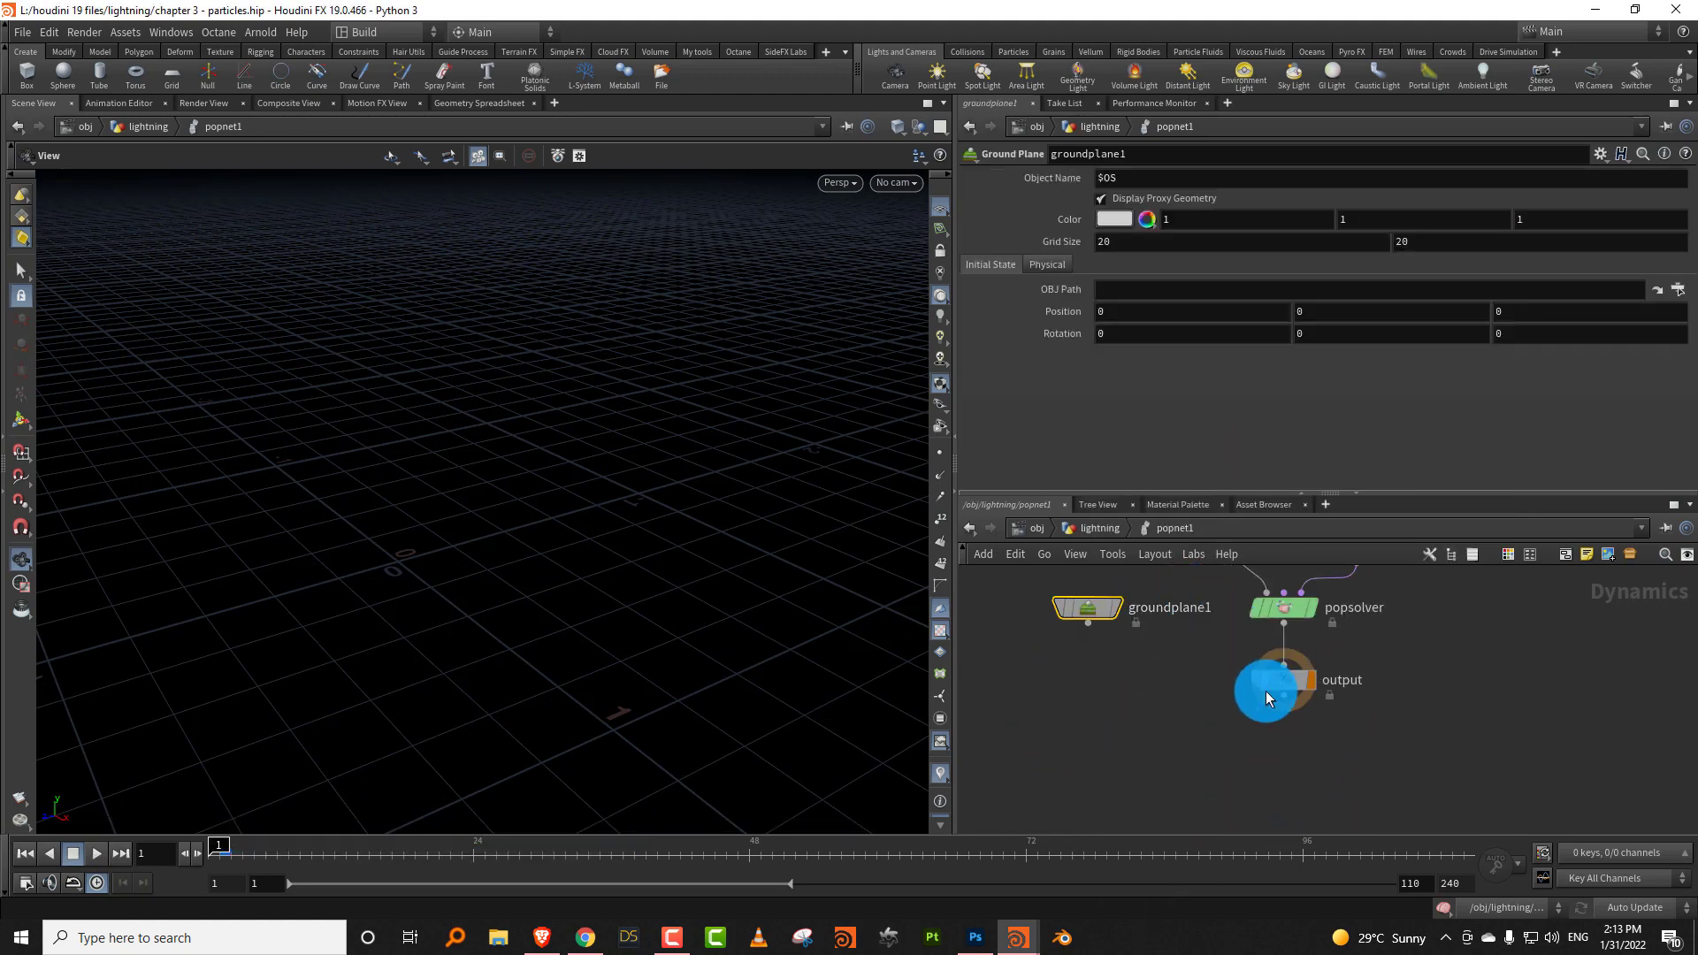
# Merge groundplane1 and popsolver into the output node, and turn off Display Proxy Geometry on the ground plane.
pyautogui.moveTo(1269, 690); pyautogui.dragTo(1189, 794)
pyautogui.press('Tab')
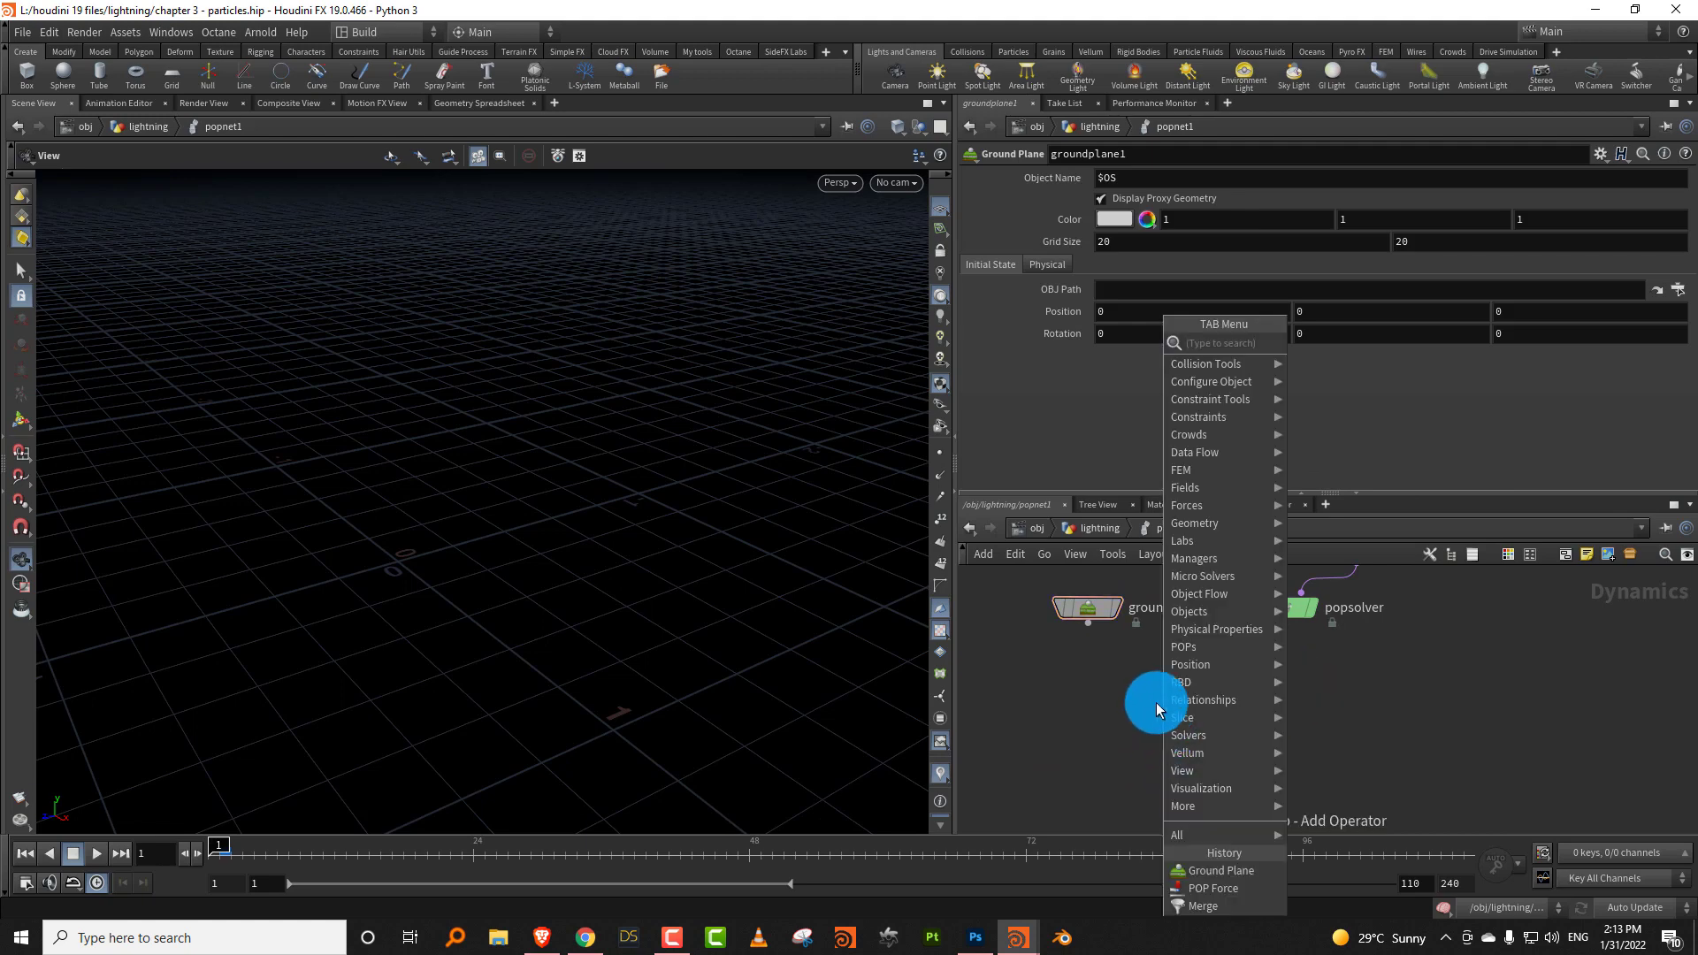
pyautogui.write('merge')
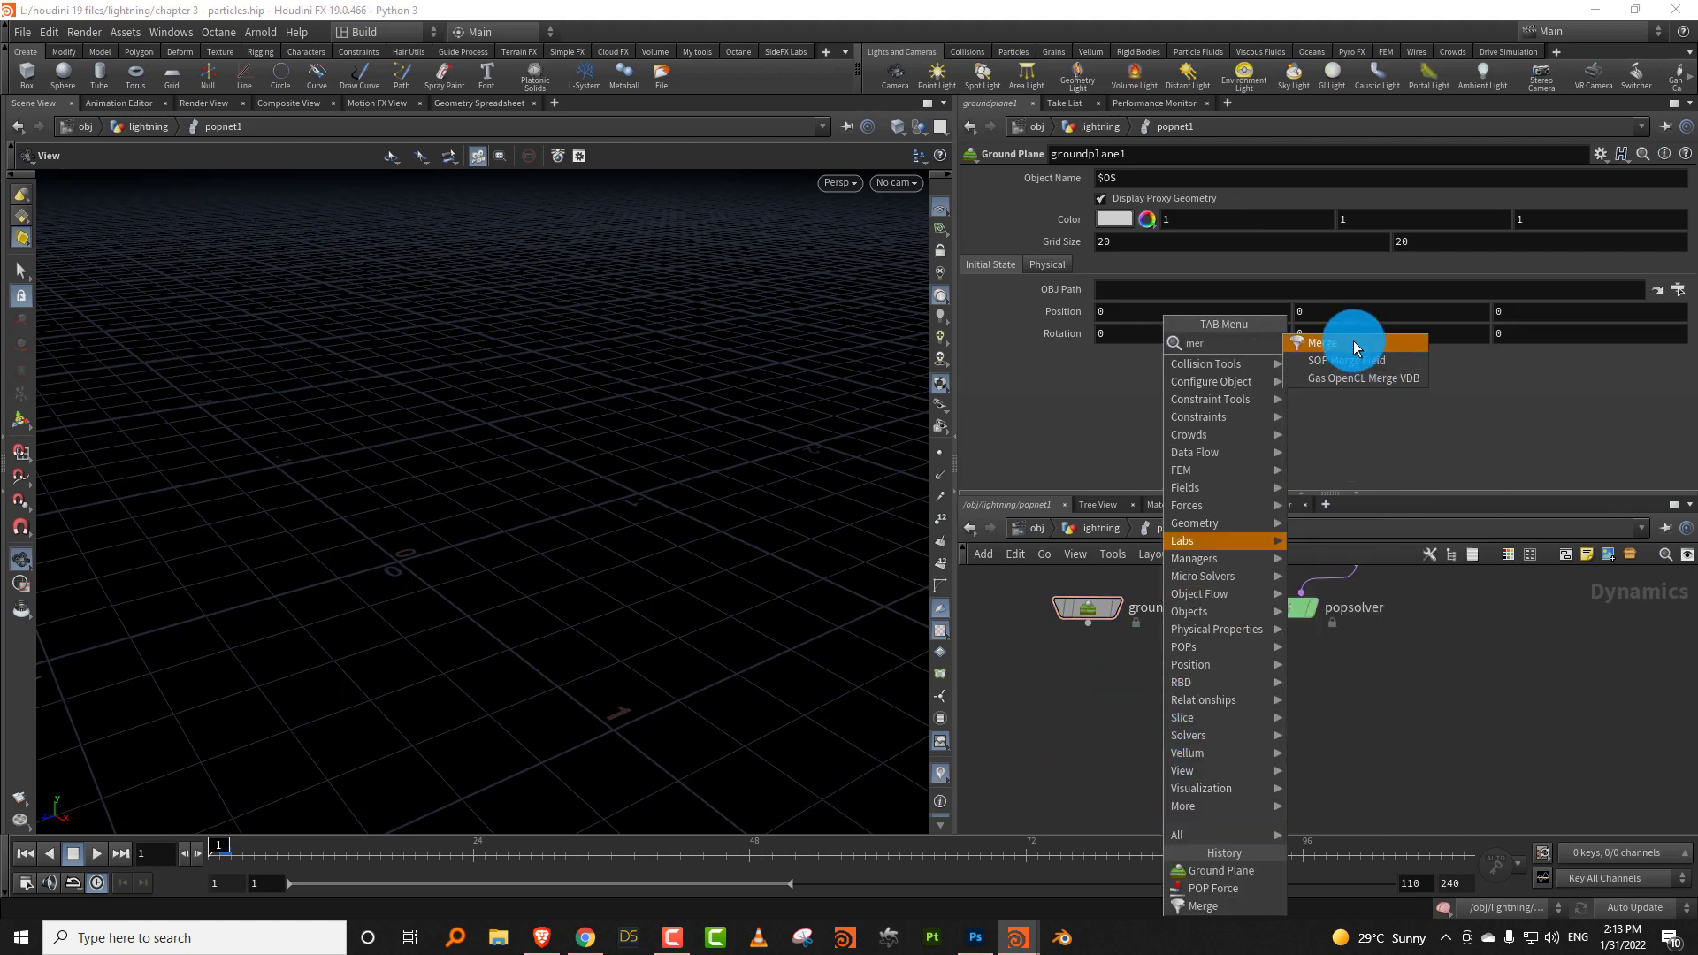
pyautogui.click(1353, 342)
pyautogui.click(1164, 713)
pyautogui.moveTo(1088, 630); pyautogui.dragTo(1162, 699)
pyautogui.moveTo(1284, 624); pyautogui.dragTo(1163, 699)
pyautogui.moveTo(1163, 732); pyautogui.dragTo(1196, 780)
pyautogui.click(1129, 202)
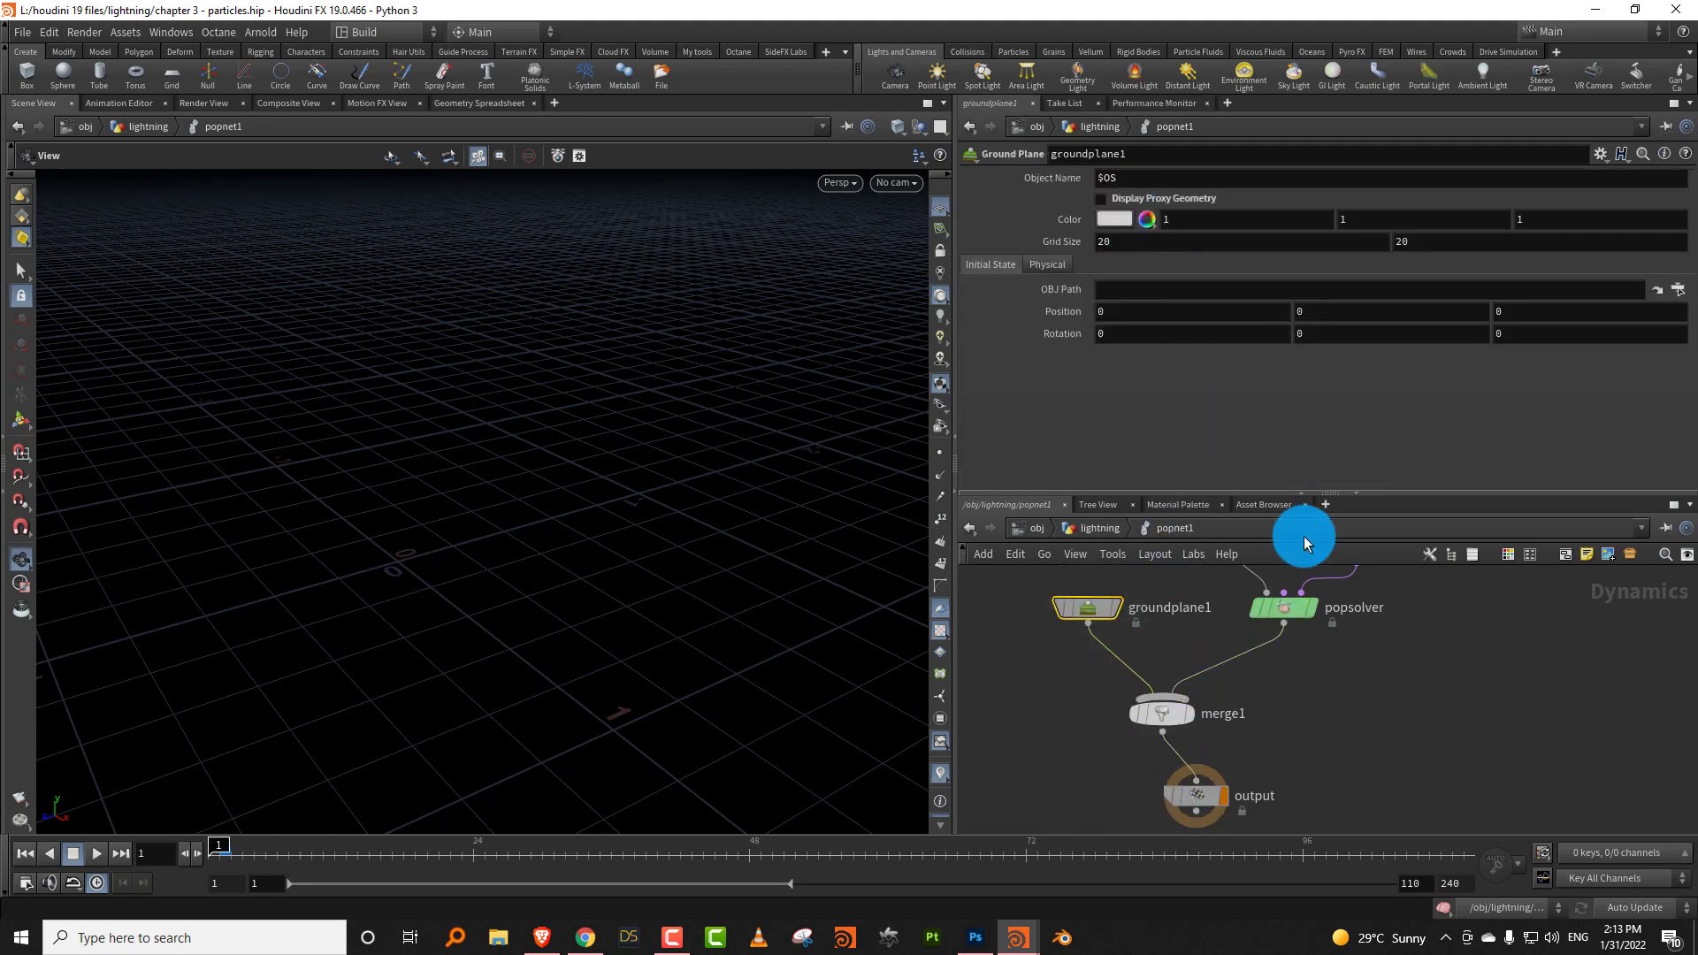
# Insert a POP Force below source_first_input with a Y force of -3 and rename it gravity.
pyautogui.moveTo(1466, 569); pyautogui.dragTo(1350, 785, button='middle')
pyautogui.moveTo(1334, 666); pyautogui.dragTo(1292, 741, button='middle')
pyautogui.press('Tab')
pyautogui.write('popfo')
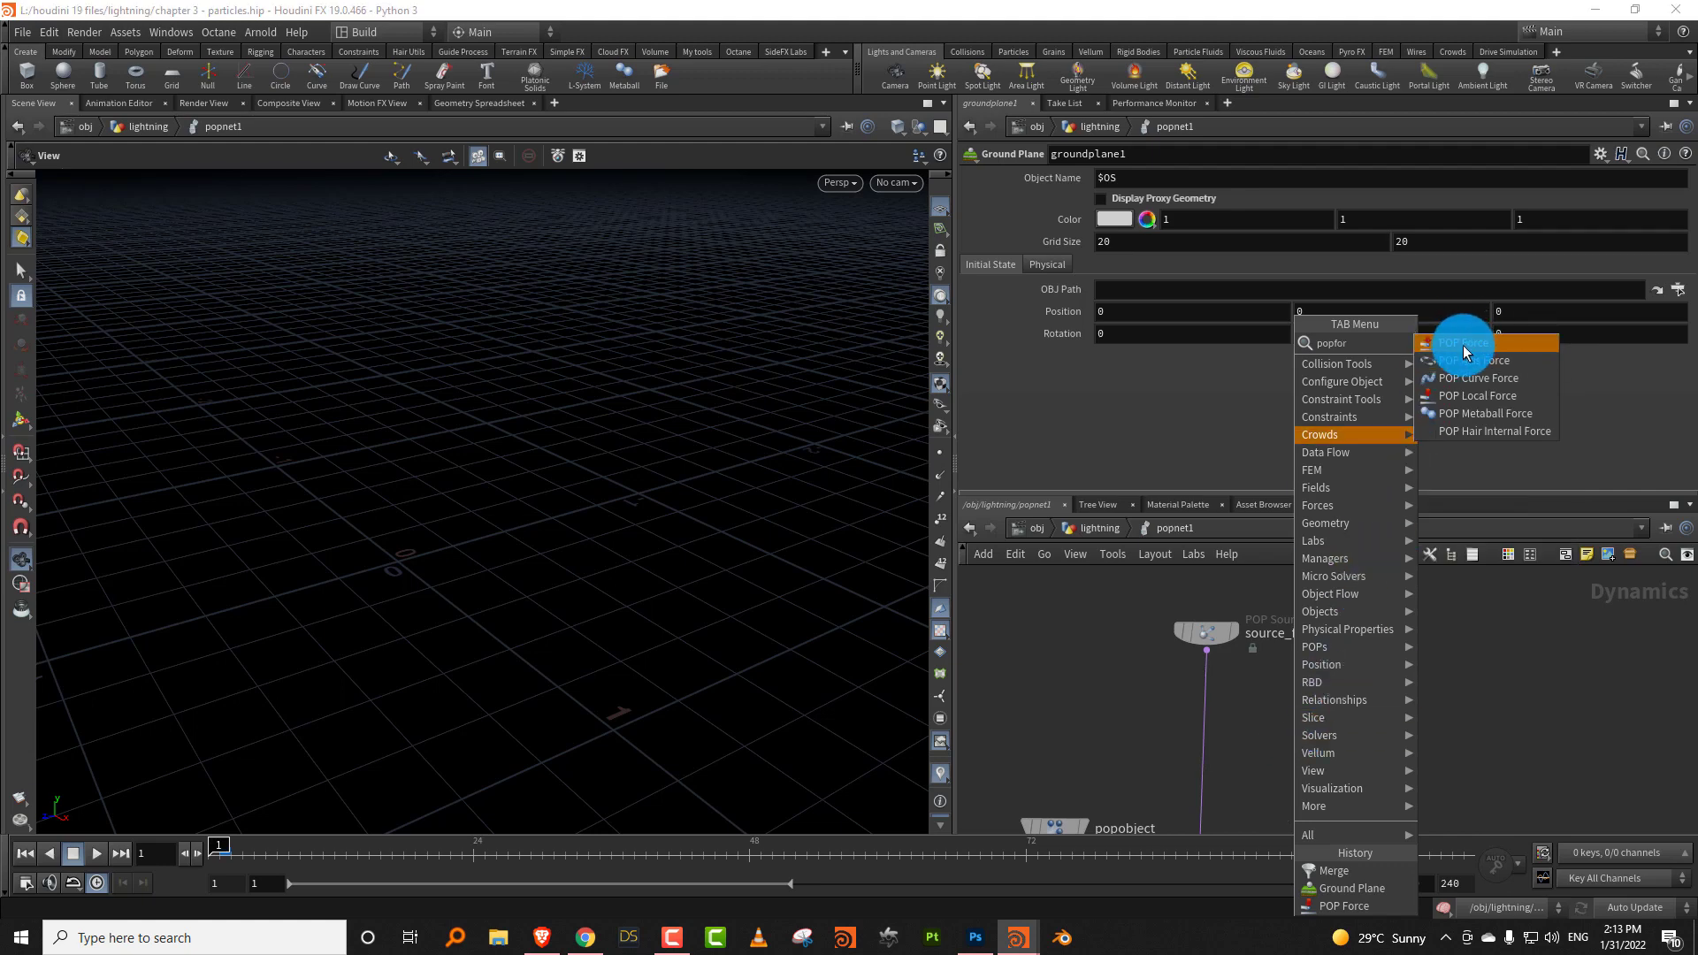
pyautogui.click(1466, 344)
pyautogui.click(1205, 713)
pyautogui.click(1331, 243)
pyautogui.write('-3')
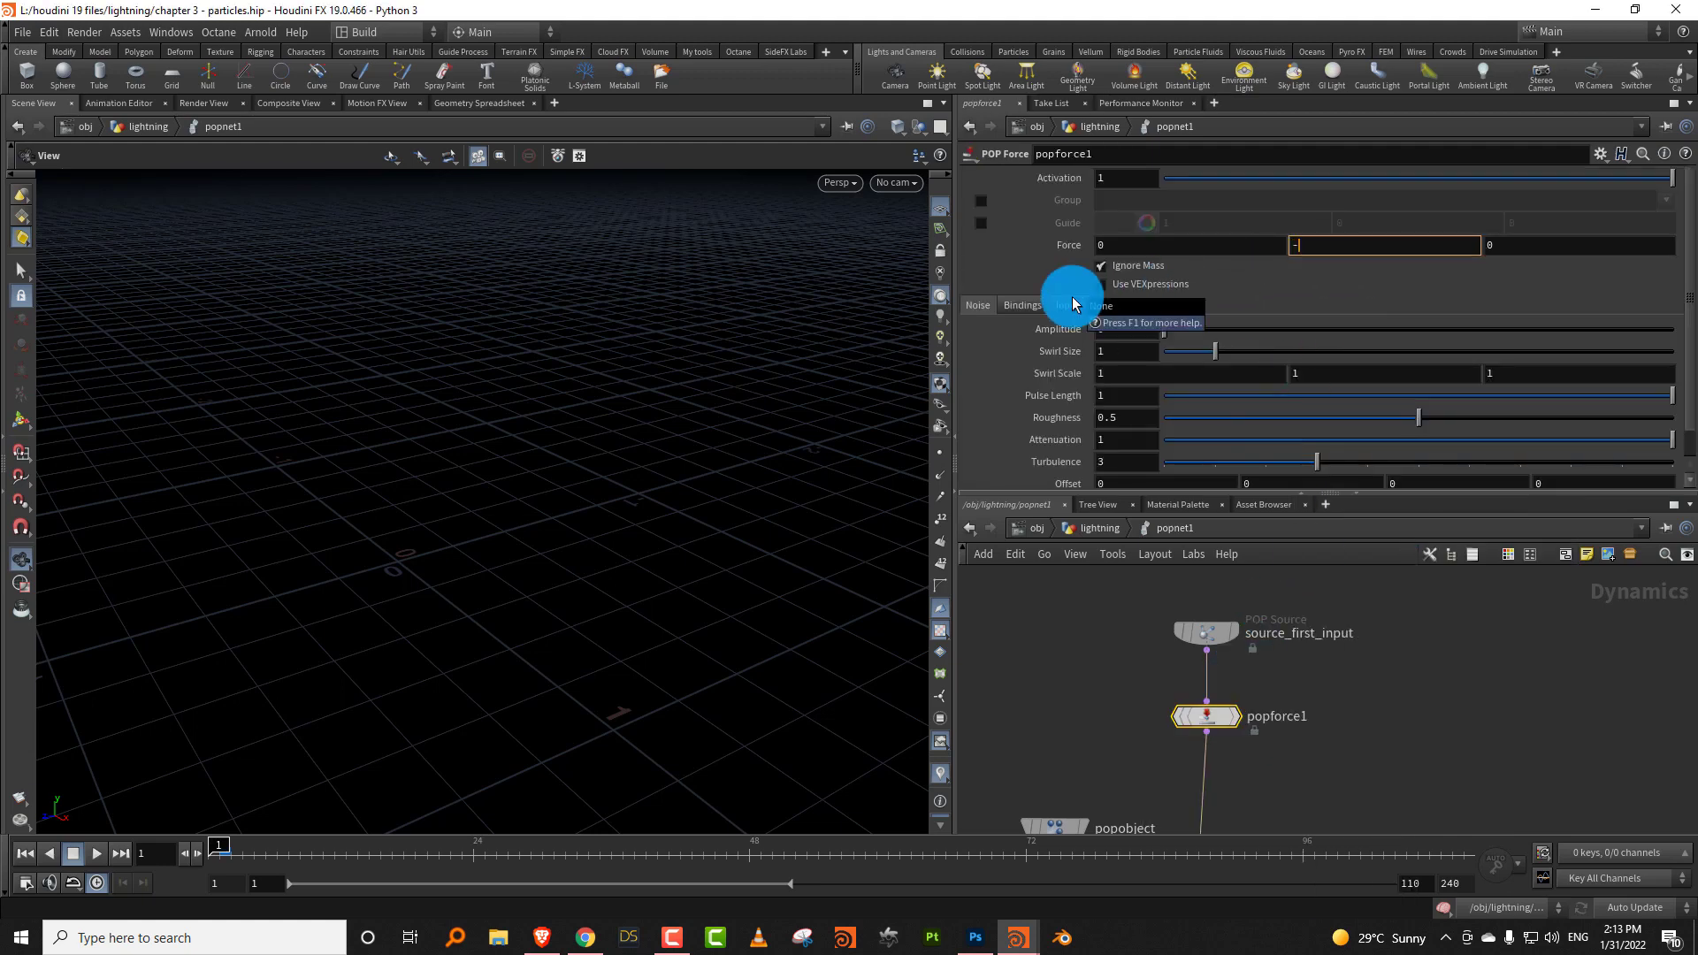
pyautogui.doubleClick(1265, 715)
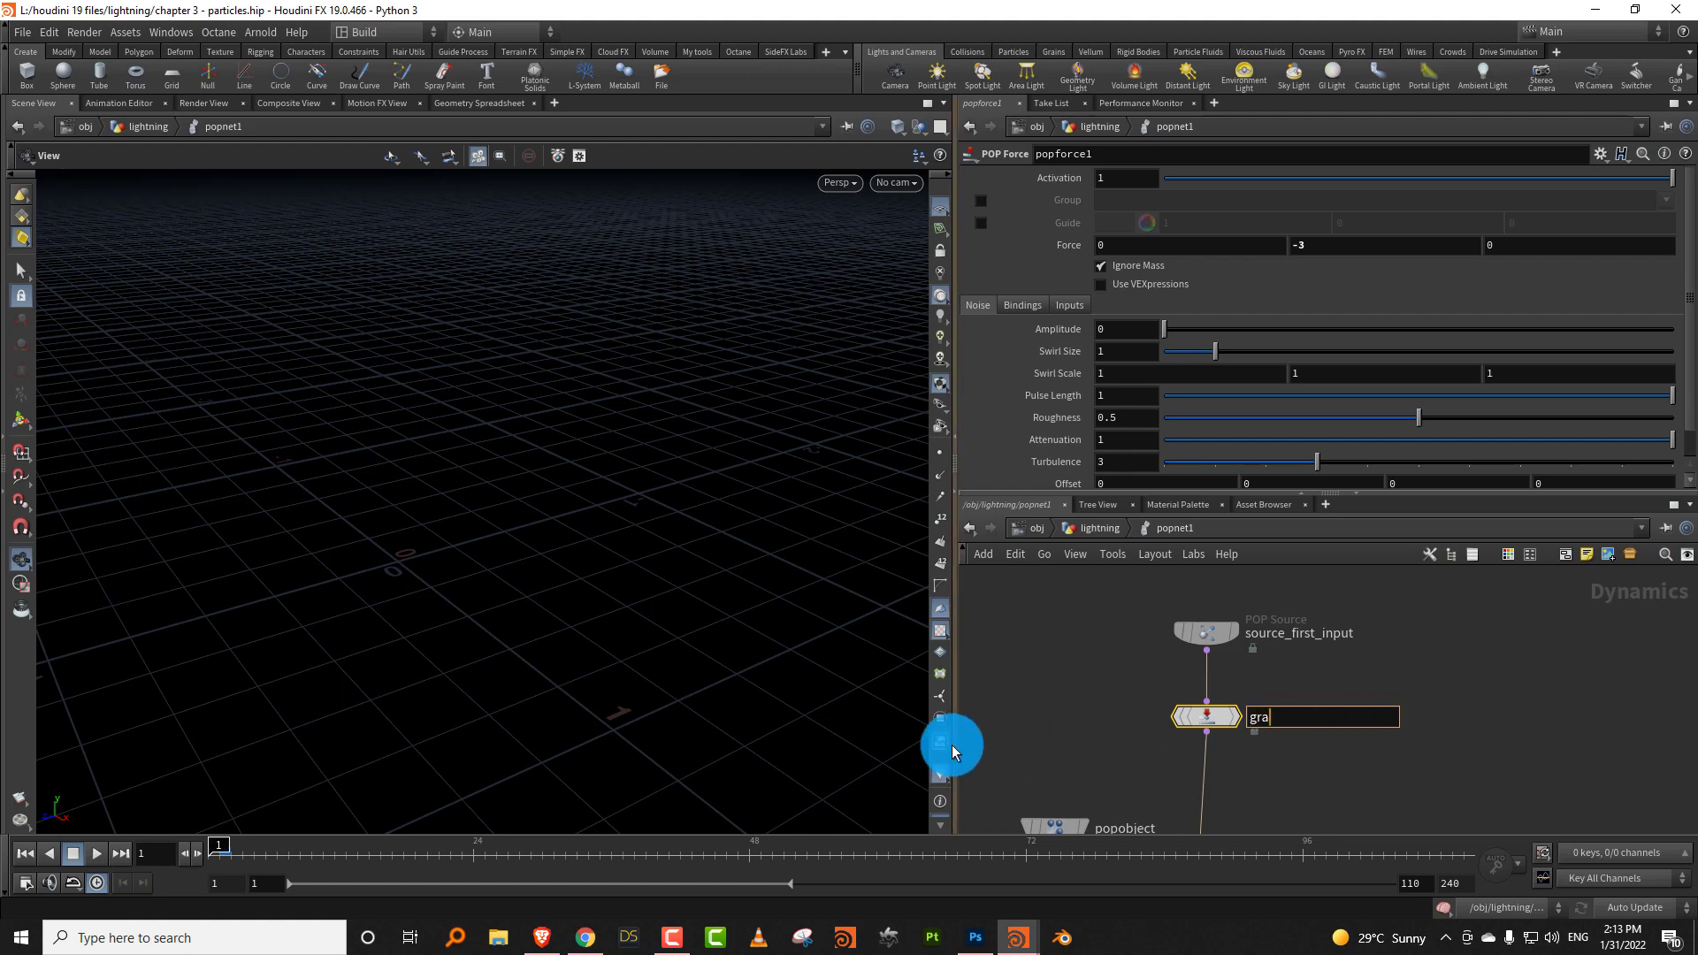
pyautogui.press('Return')
# Set source_first_input's Initial Velocity to Add to inherited velocity and reduce its Variance.
pyautogui.click(1242, 642)
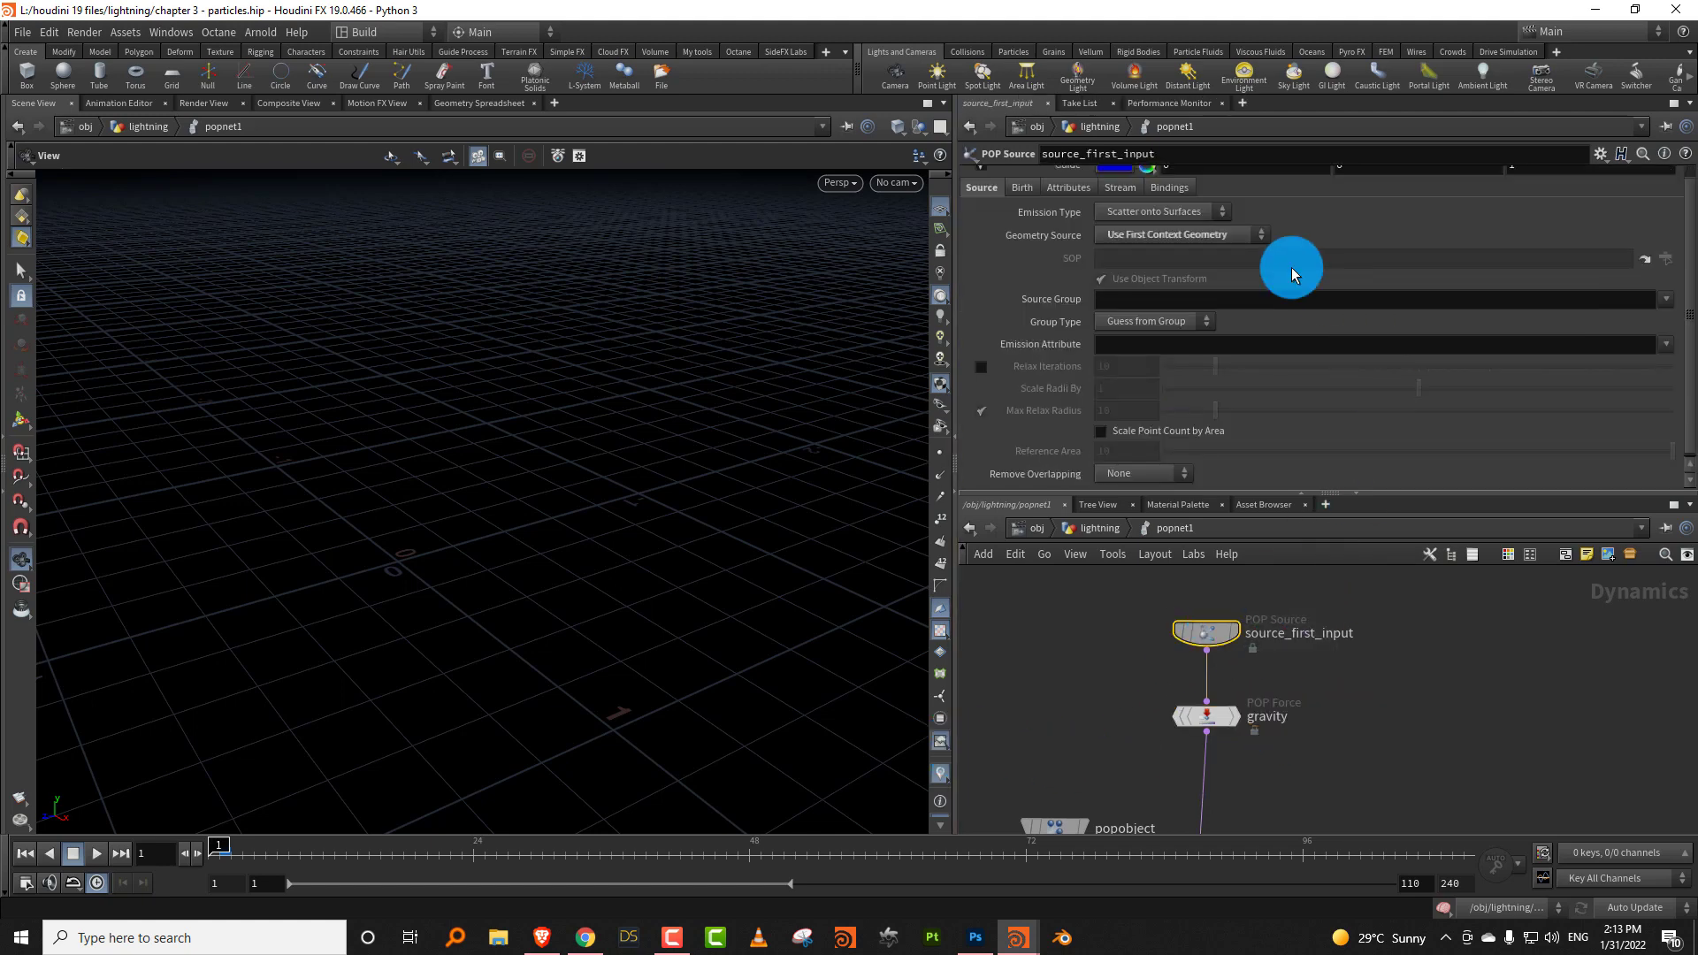
pyautogui.click(1166, 189)
pyautogui.click(1075, 189)
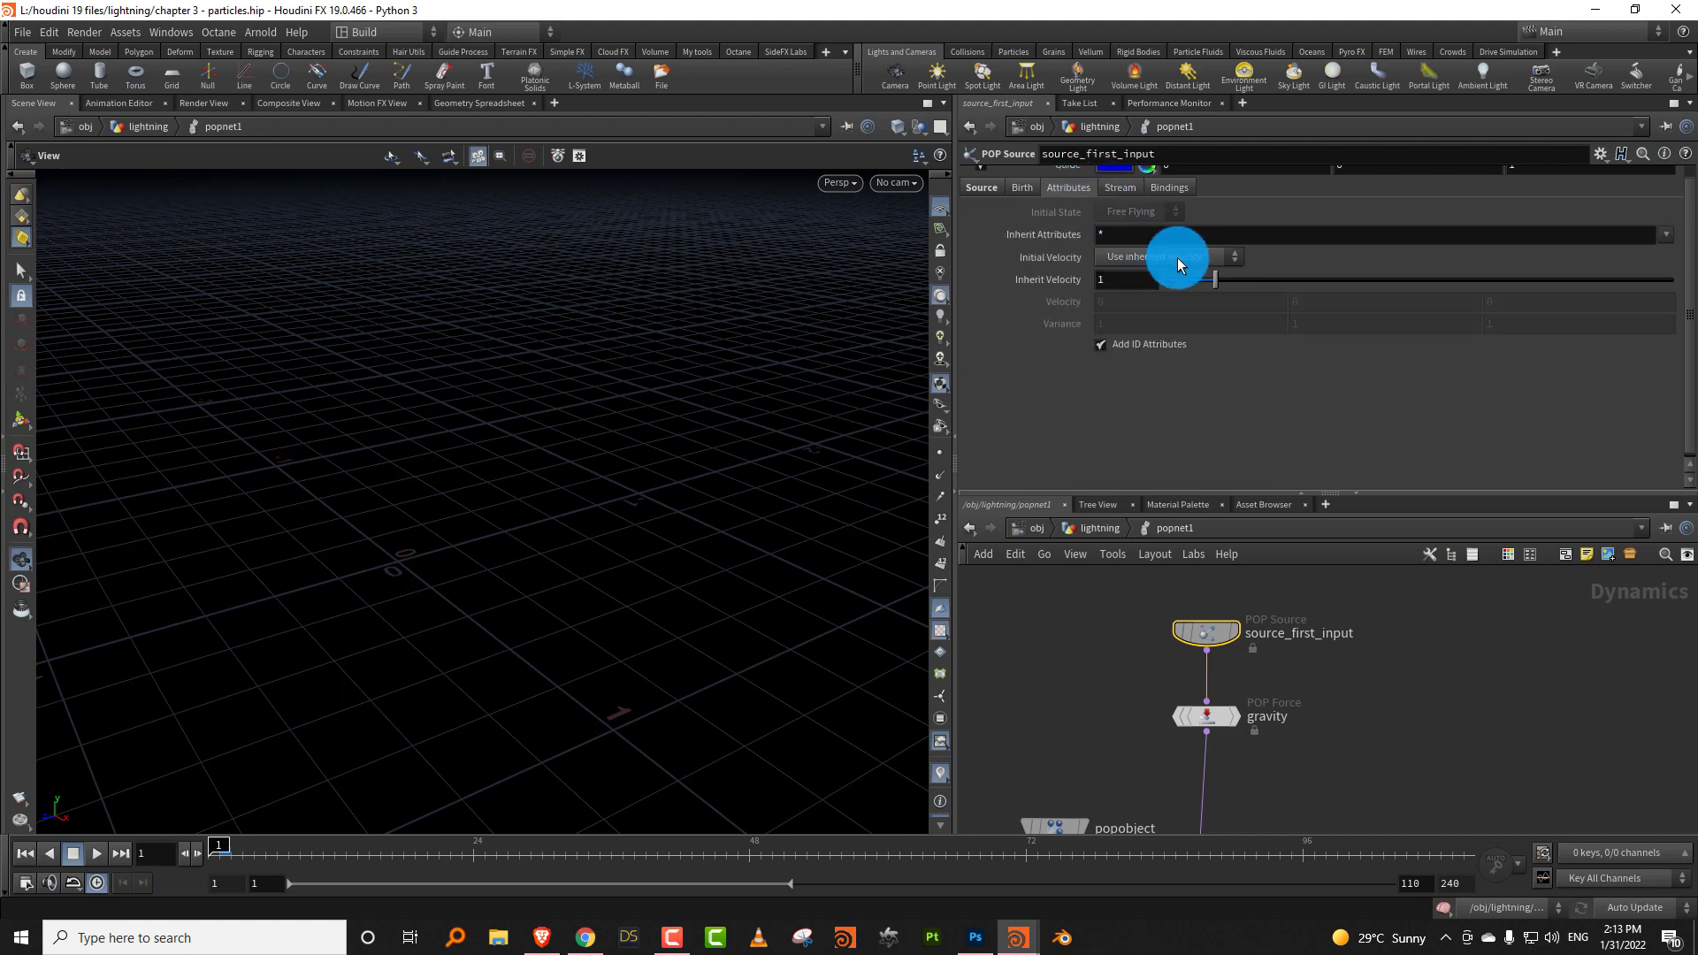
pyautogui.click(1161, 292)
pyautogui.moveTo(1062, 325); pyautogui.dragTo(1042, 325, button='middle')
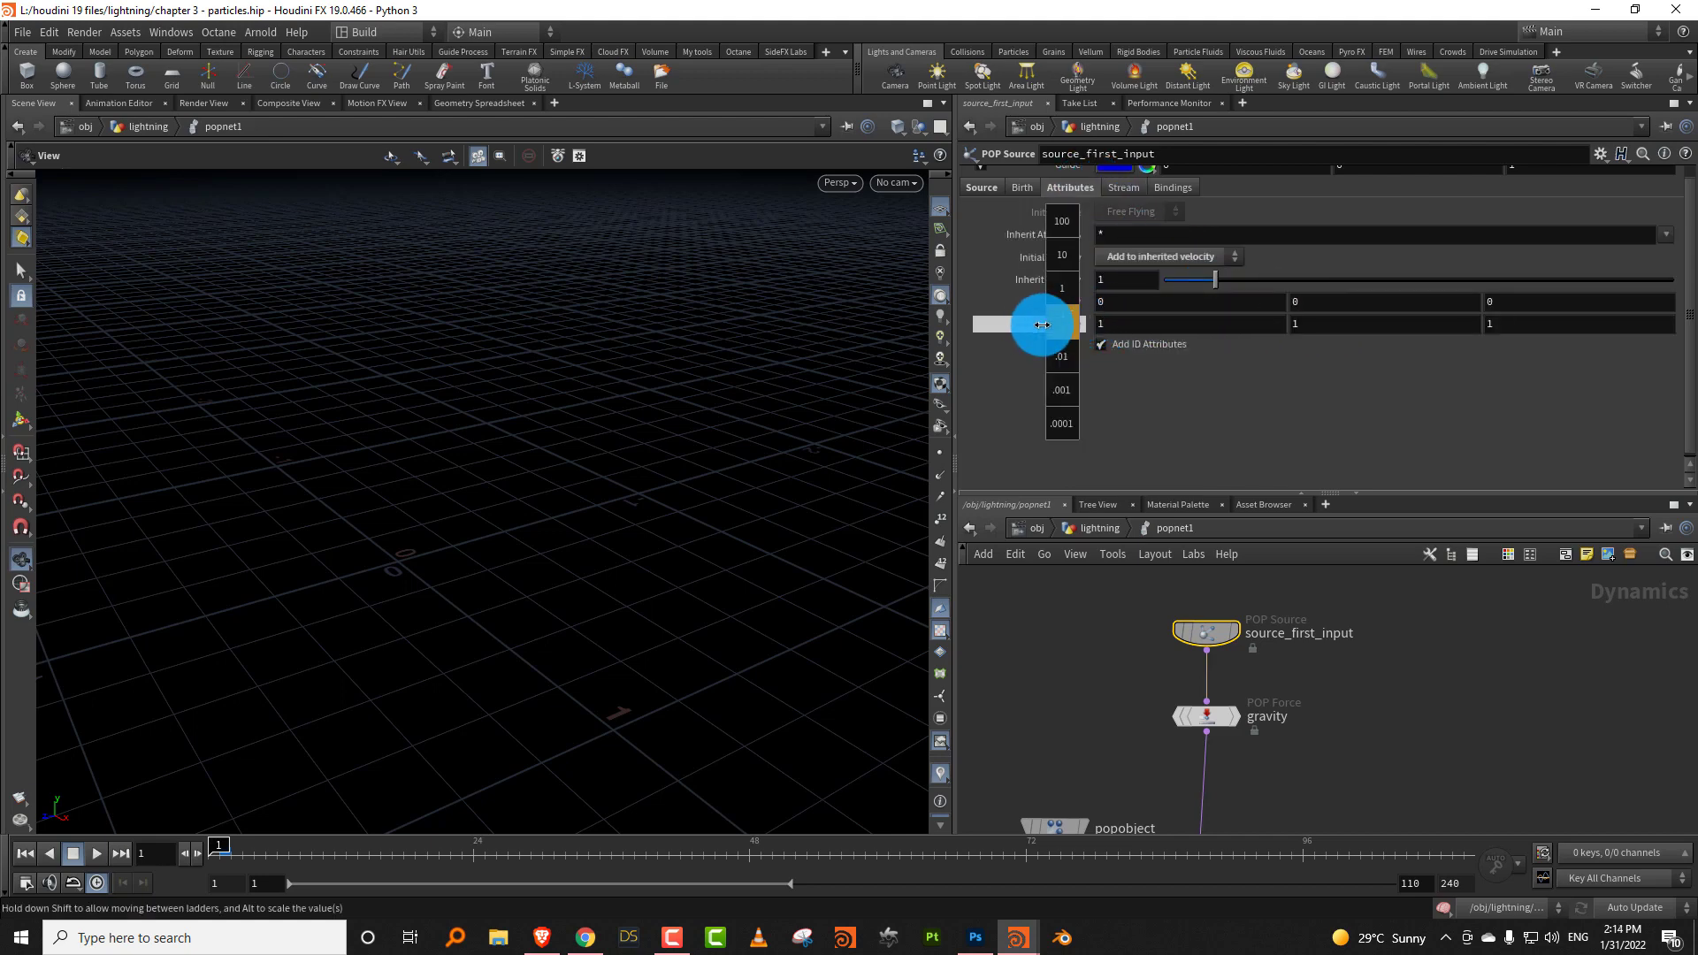
# Set the source's Const. Birth Rate to 50 and Life Expectancy to 0.5, and play the simulation.
pyautogui.click(1023, 188)
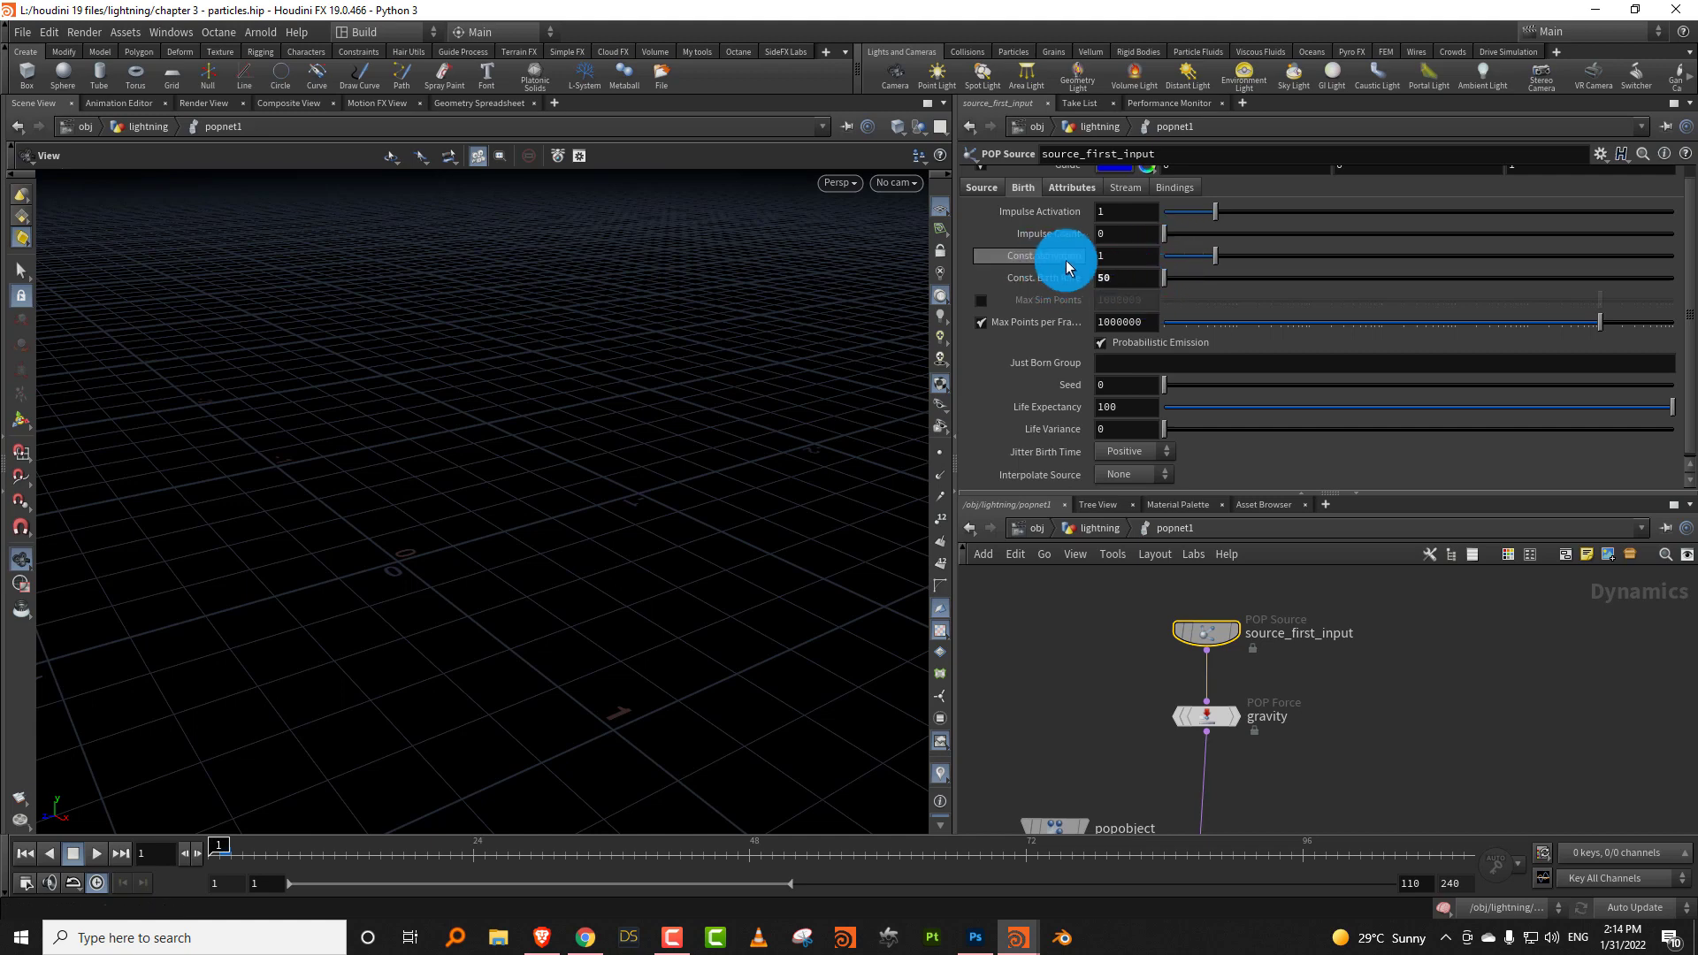
pyautogui.click(1106, 407)
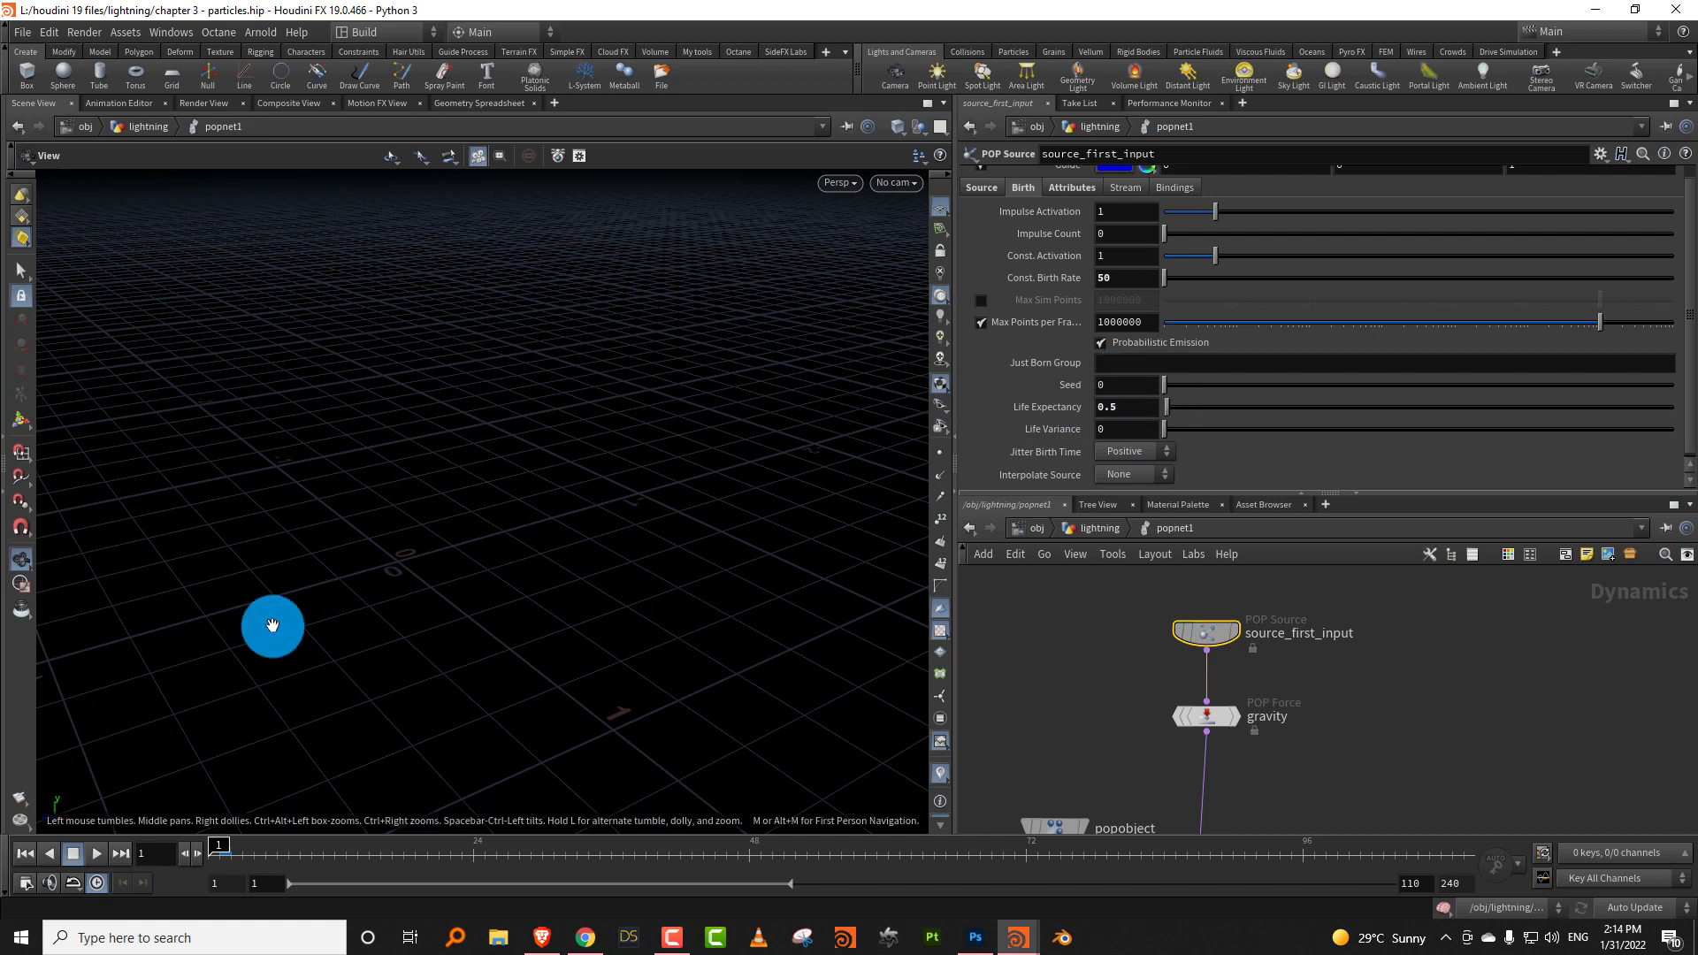
pyautogui.click(100, 855)
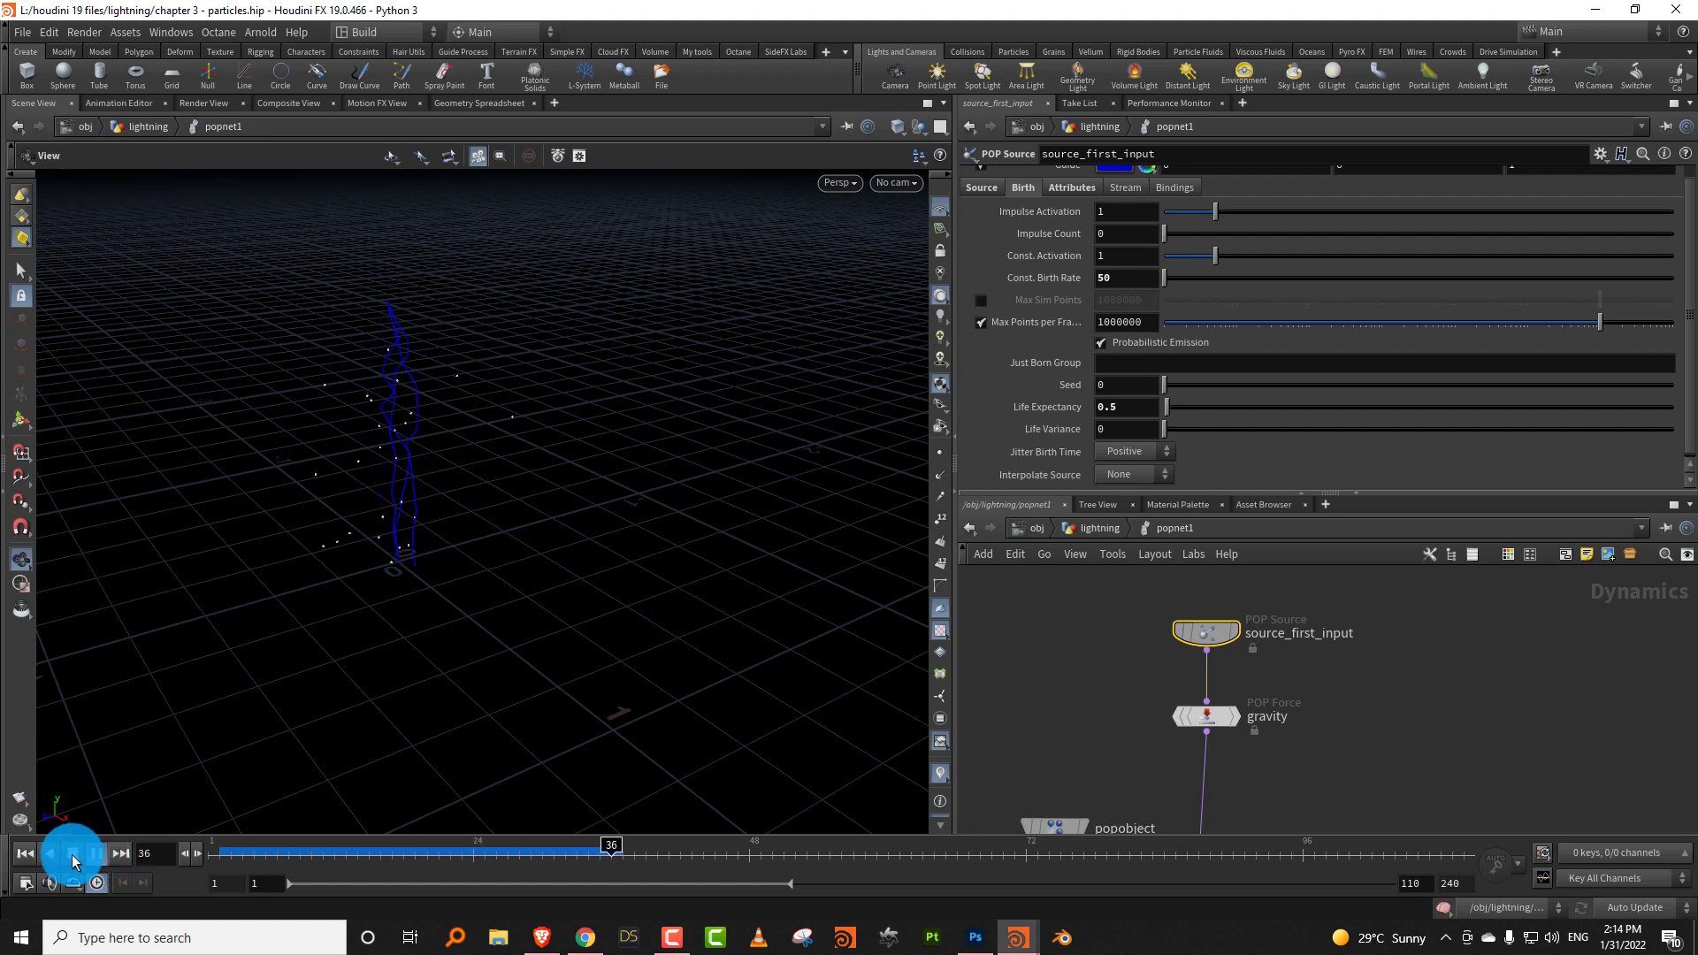
pyautogui.click(75, 855)
# Turn off source_first_input's guide, replay the simulation from the start, and open Life Expectancy for editing.
pyautogui.scroll(1, 1691, 299)
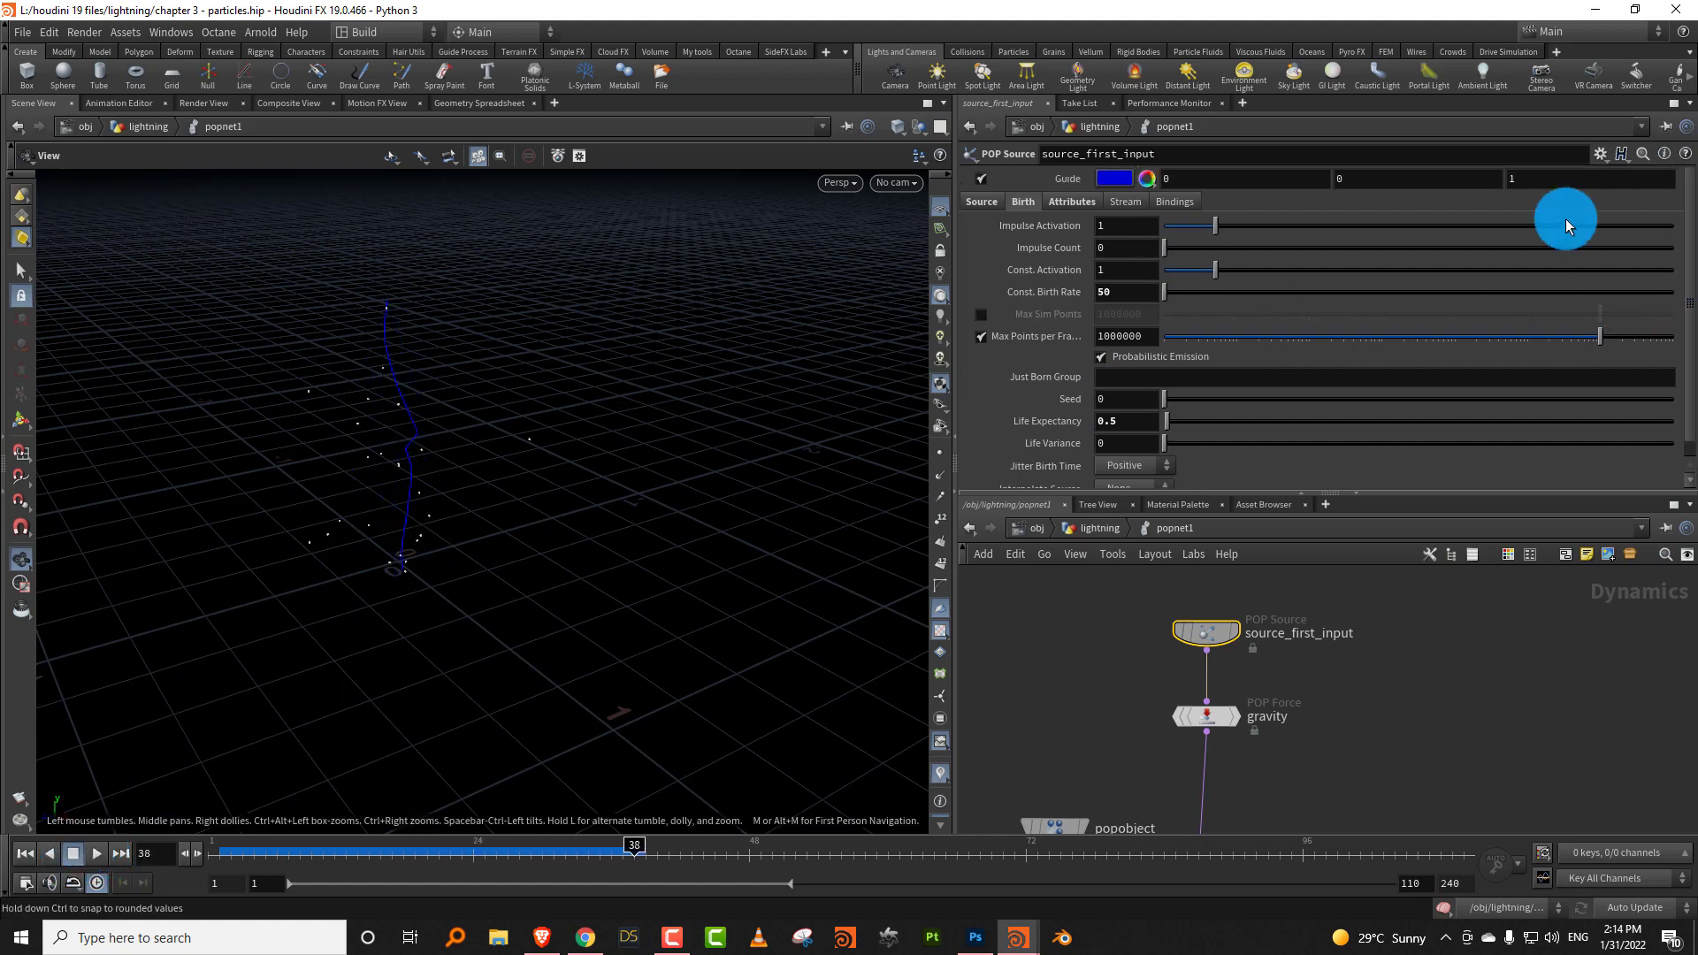
pyautogui.click(981, 178)
pyautogui.click(227, 857)
pyautogui.click(97, 854)
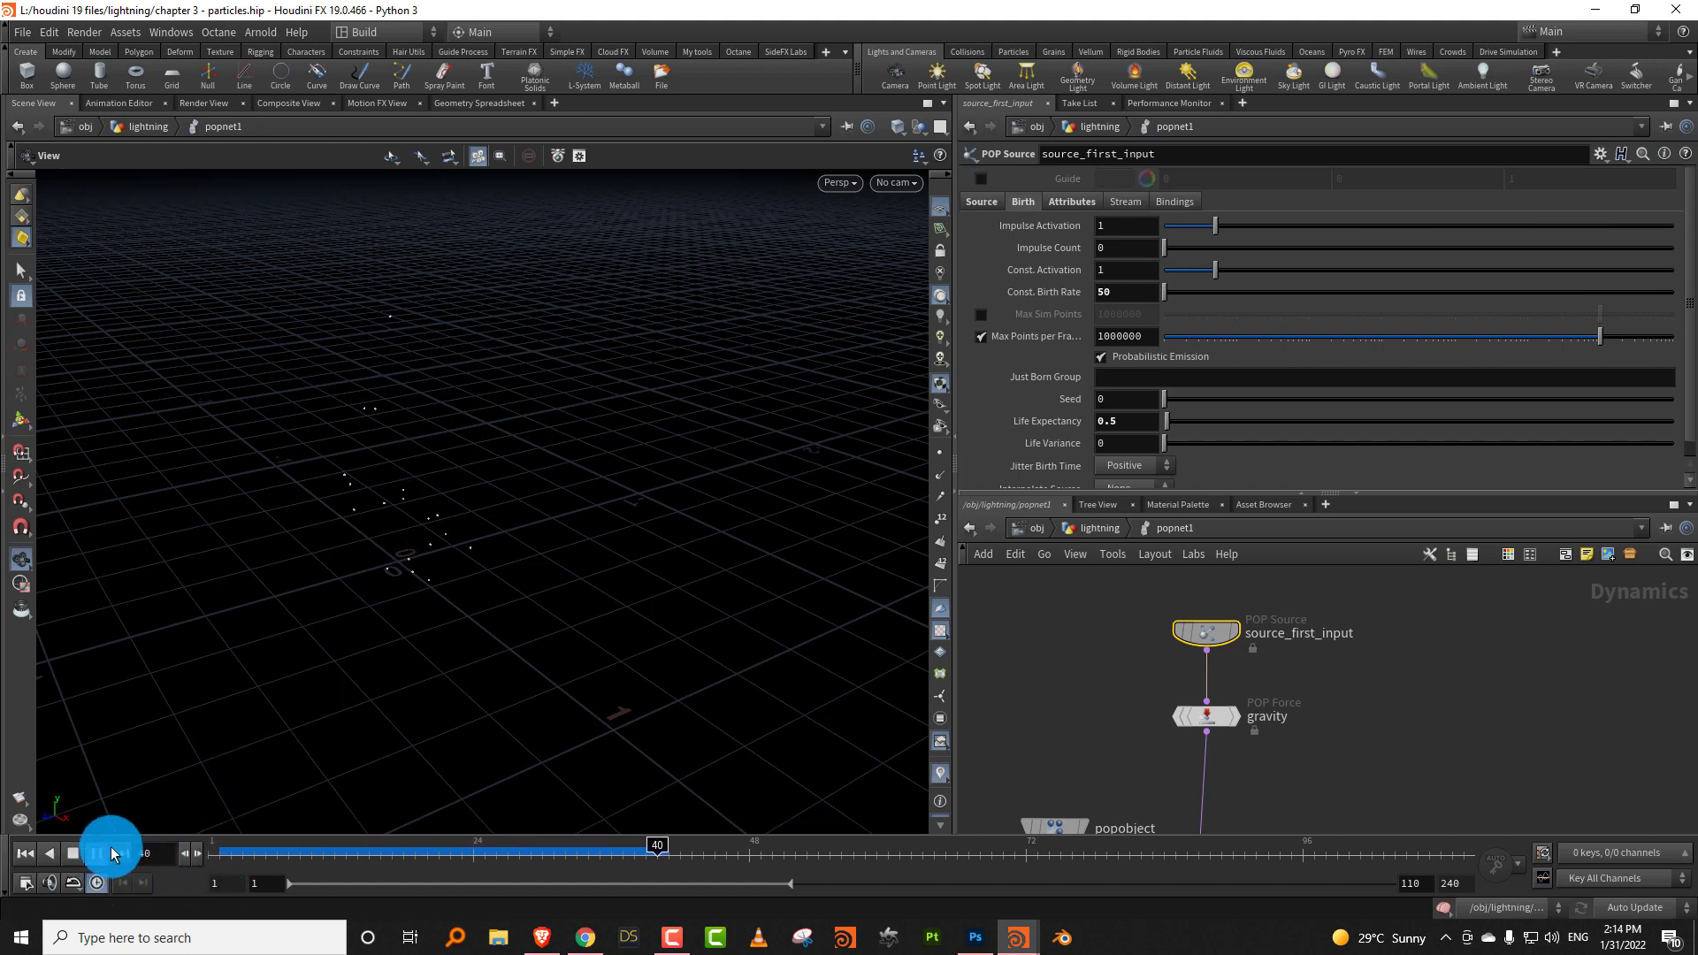
pyautogui.click(1145, 422)
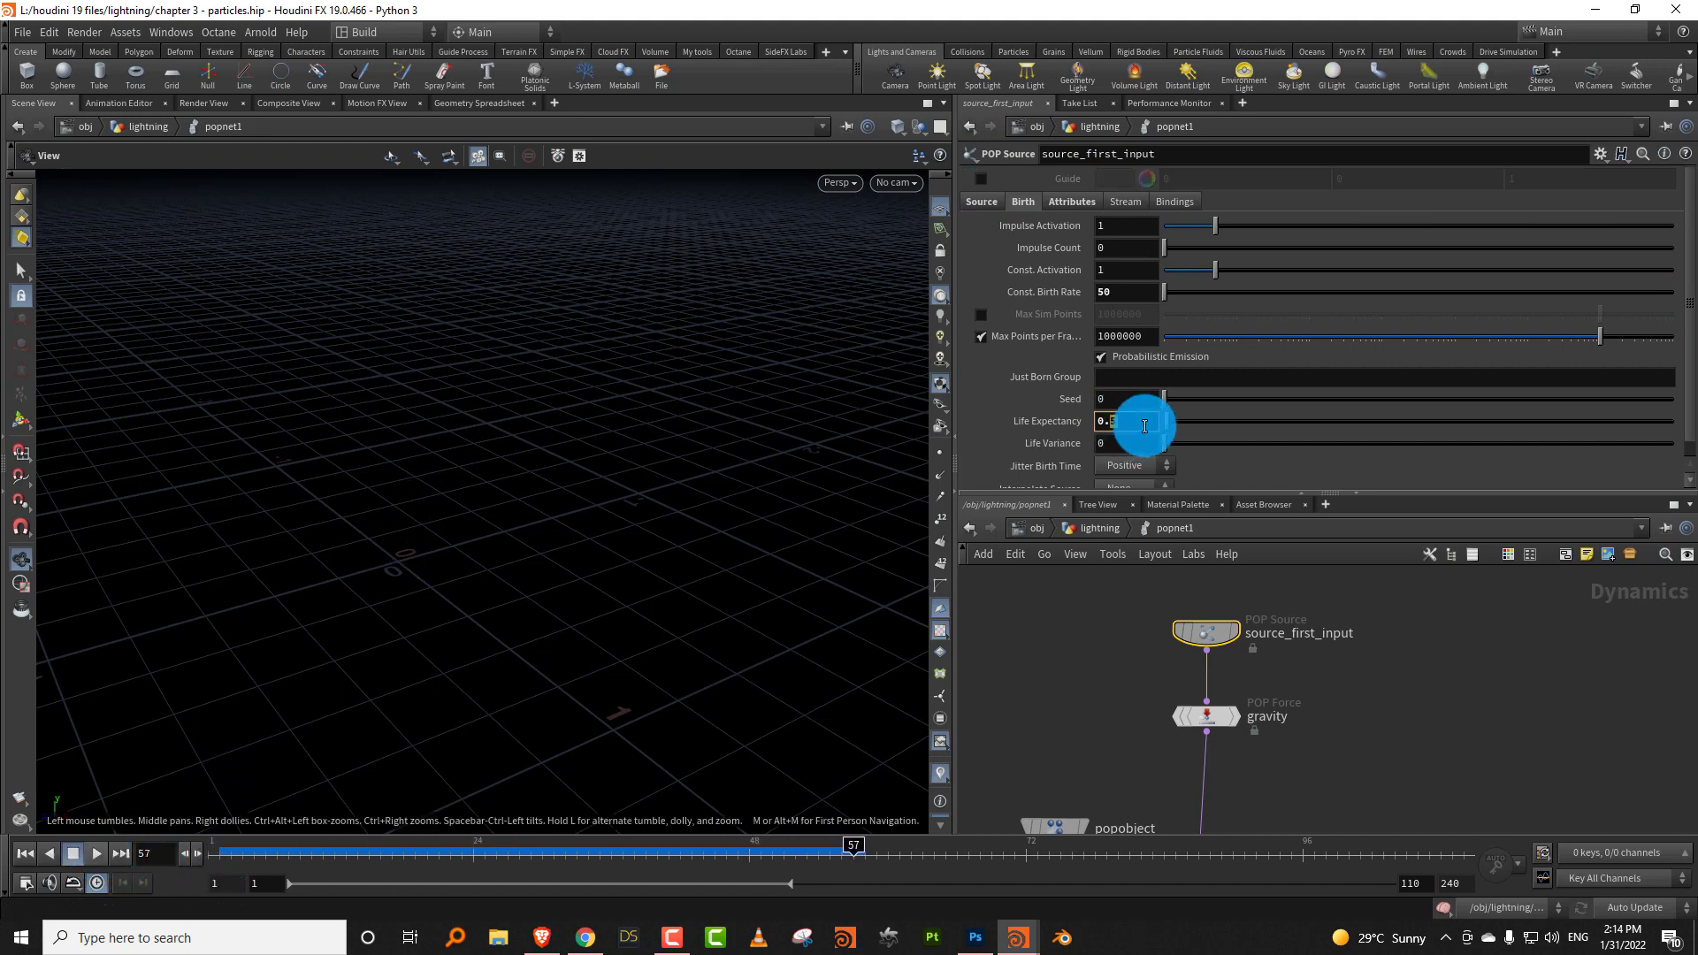
# Set the gravity force's noise Amplitude to 1.08 and play the simulation.
pyautogui.click(1206, 717)
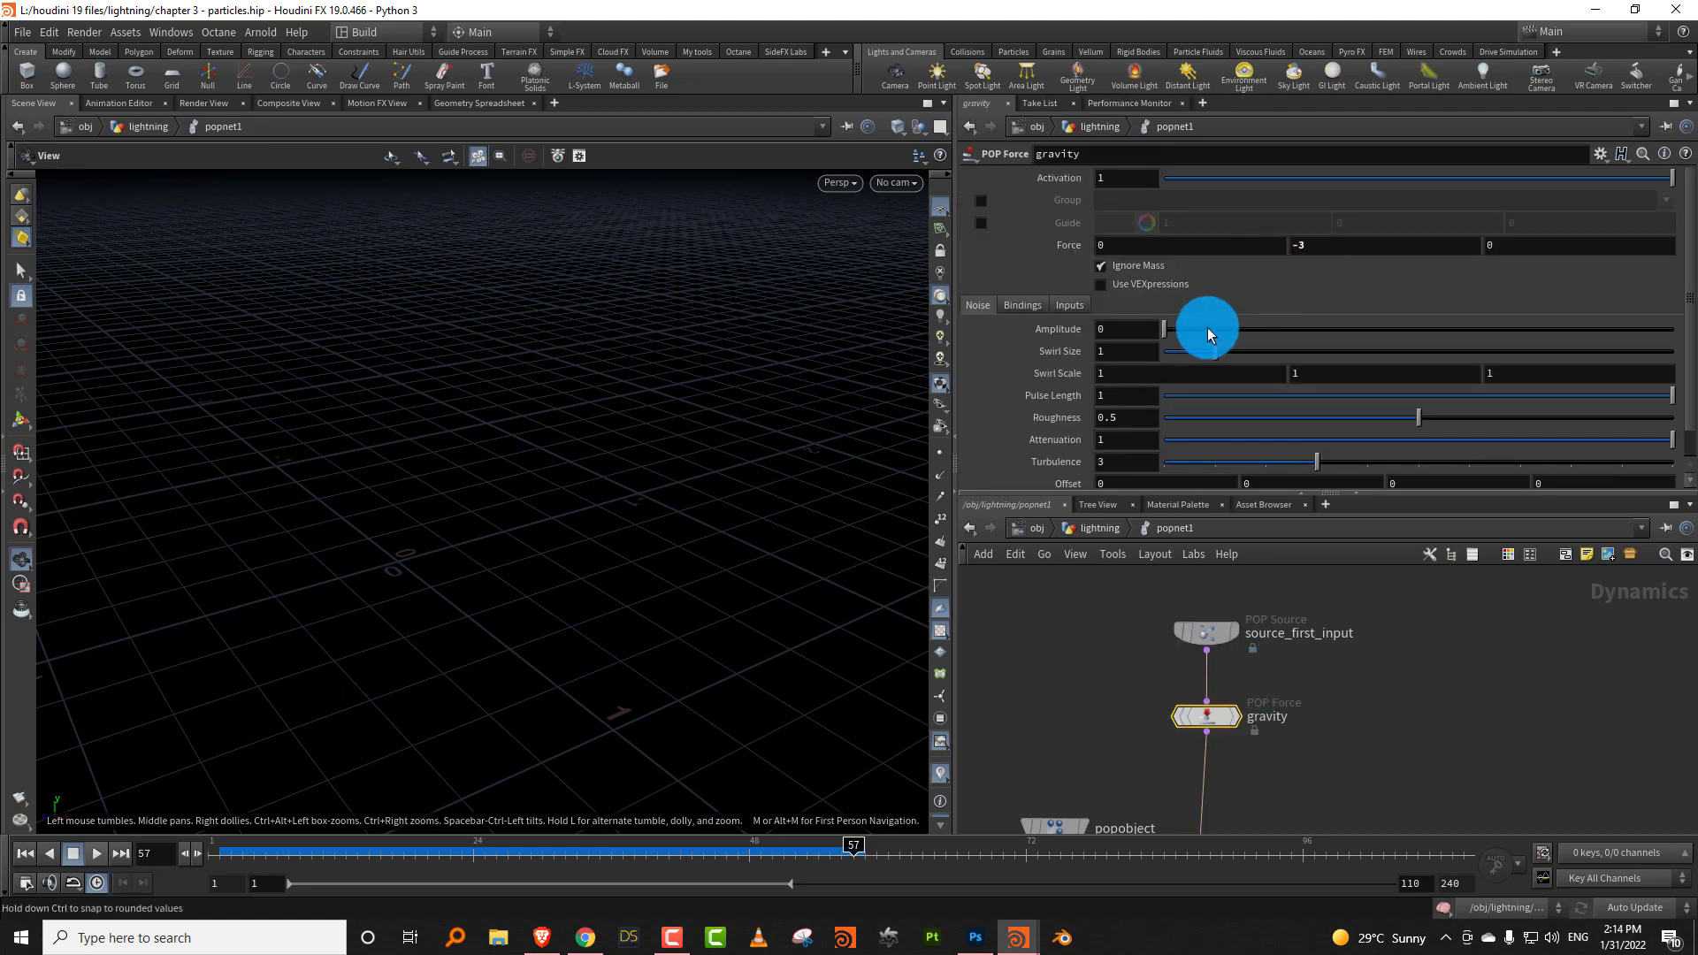
pyautogui.moveTo(1208, 329); pyautogui.dragTo(1219, 329)
pyautogui.moveTo(518, 627); pyautogui.dragTo(500, 612)
pyautogui.click(96, 853)
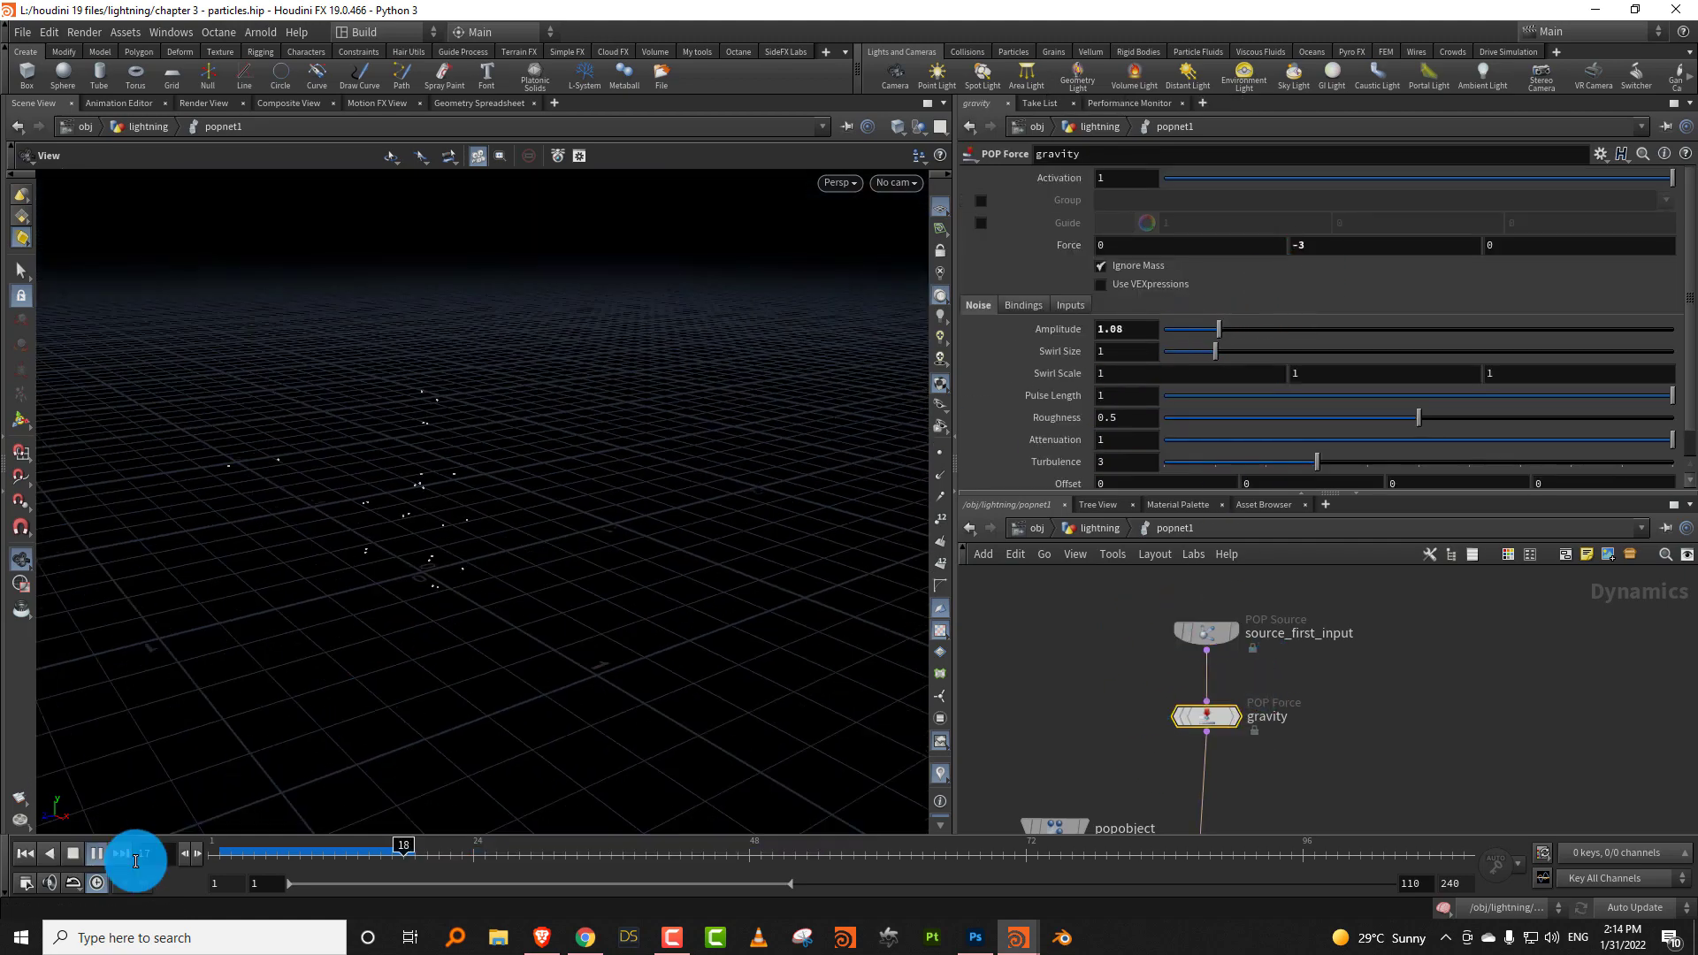
pyautogui.click(96, 854)
# Try a Y force of 0 on the gravity node and replay the simulation.
pyautogui.moveTo(1341, 242); pyautogui.dragTo(1217, 277)
pyautogui.click(114, 853)
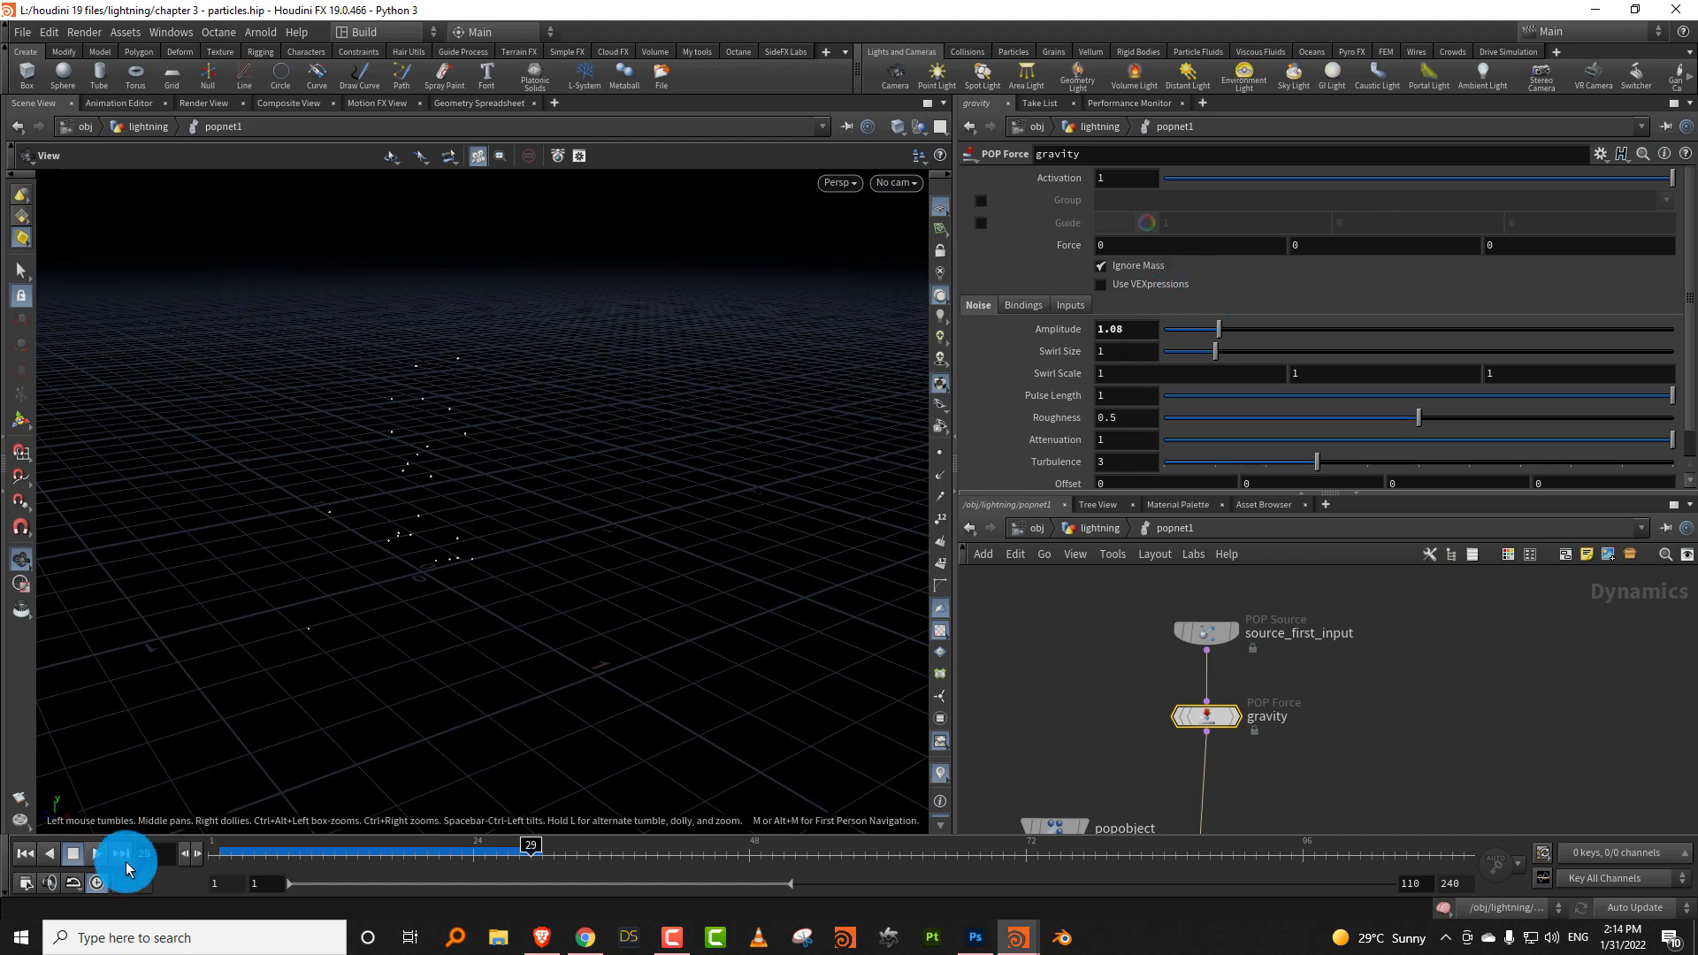
pyautogui.click(220, 854)
# Set the gravity node's Y force to -2 and Swirl Size to 0.4, and replay the simulation.
pyautogui.click(1287, 252)
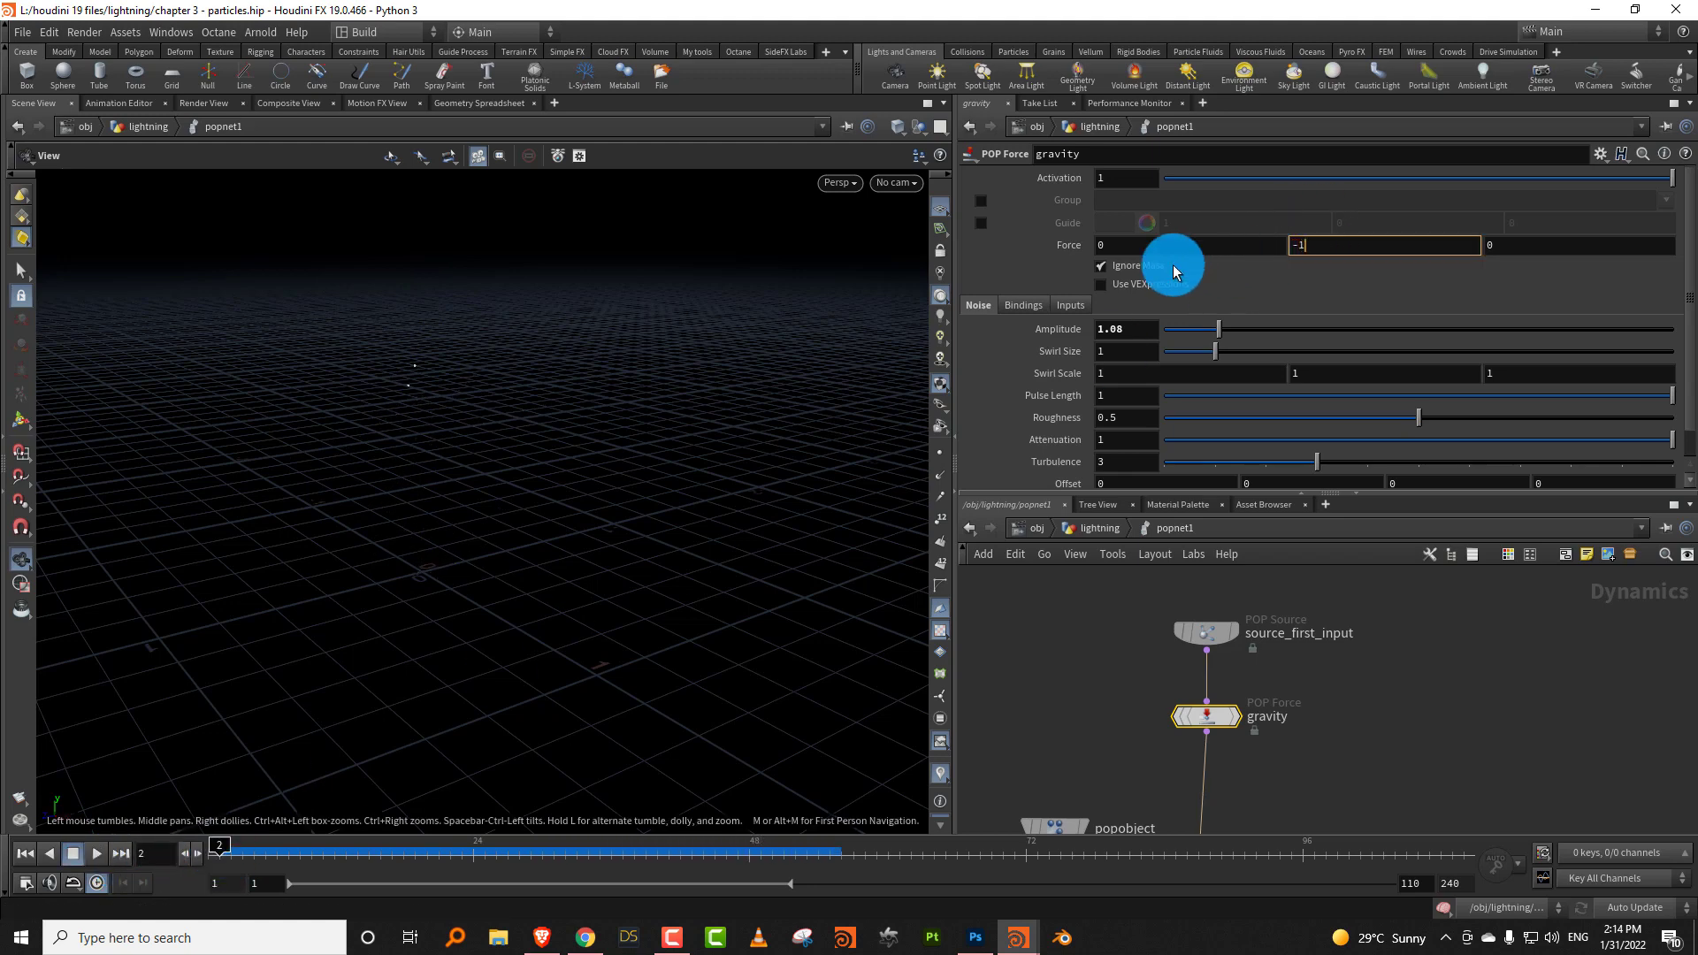
pyautogui.write('-1')
pyautogui.press('Return')
pyautogui.click(99, 853)
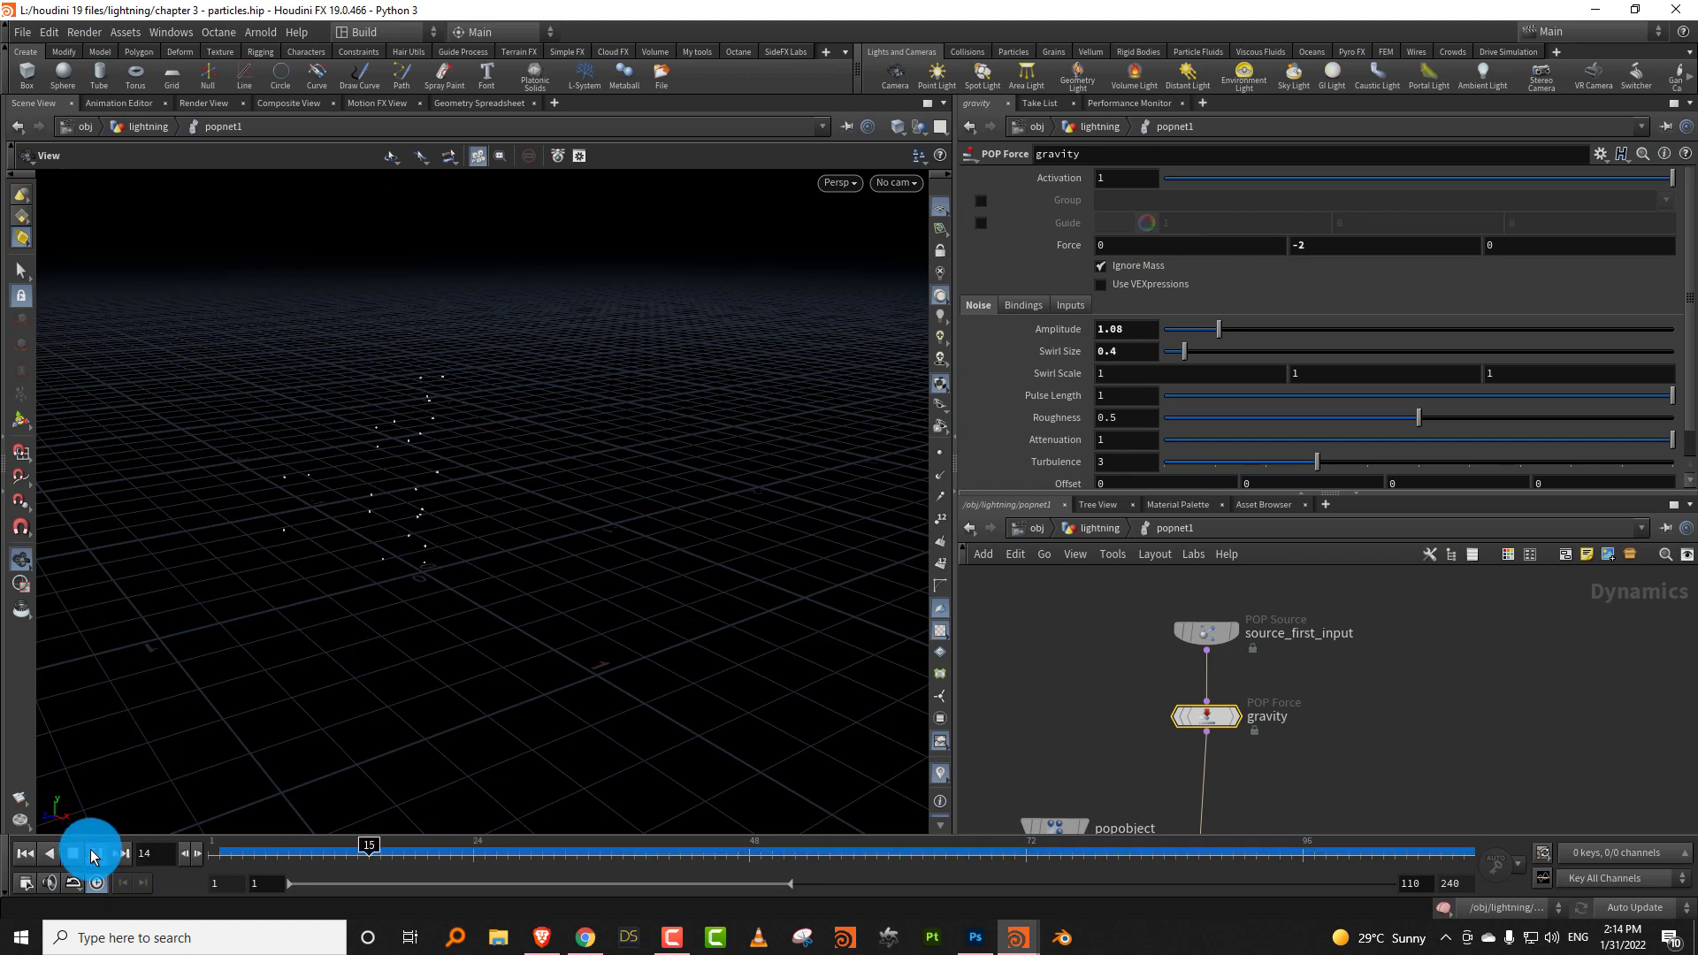
pyautogui.click(84, 855)
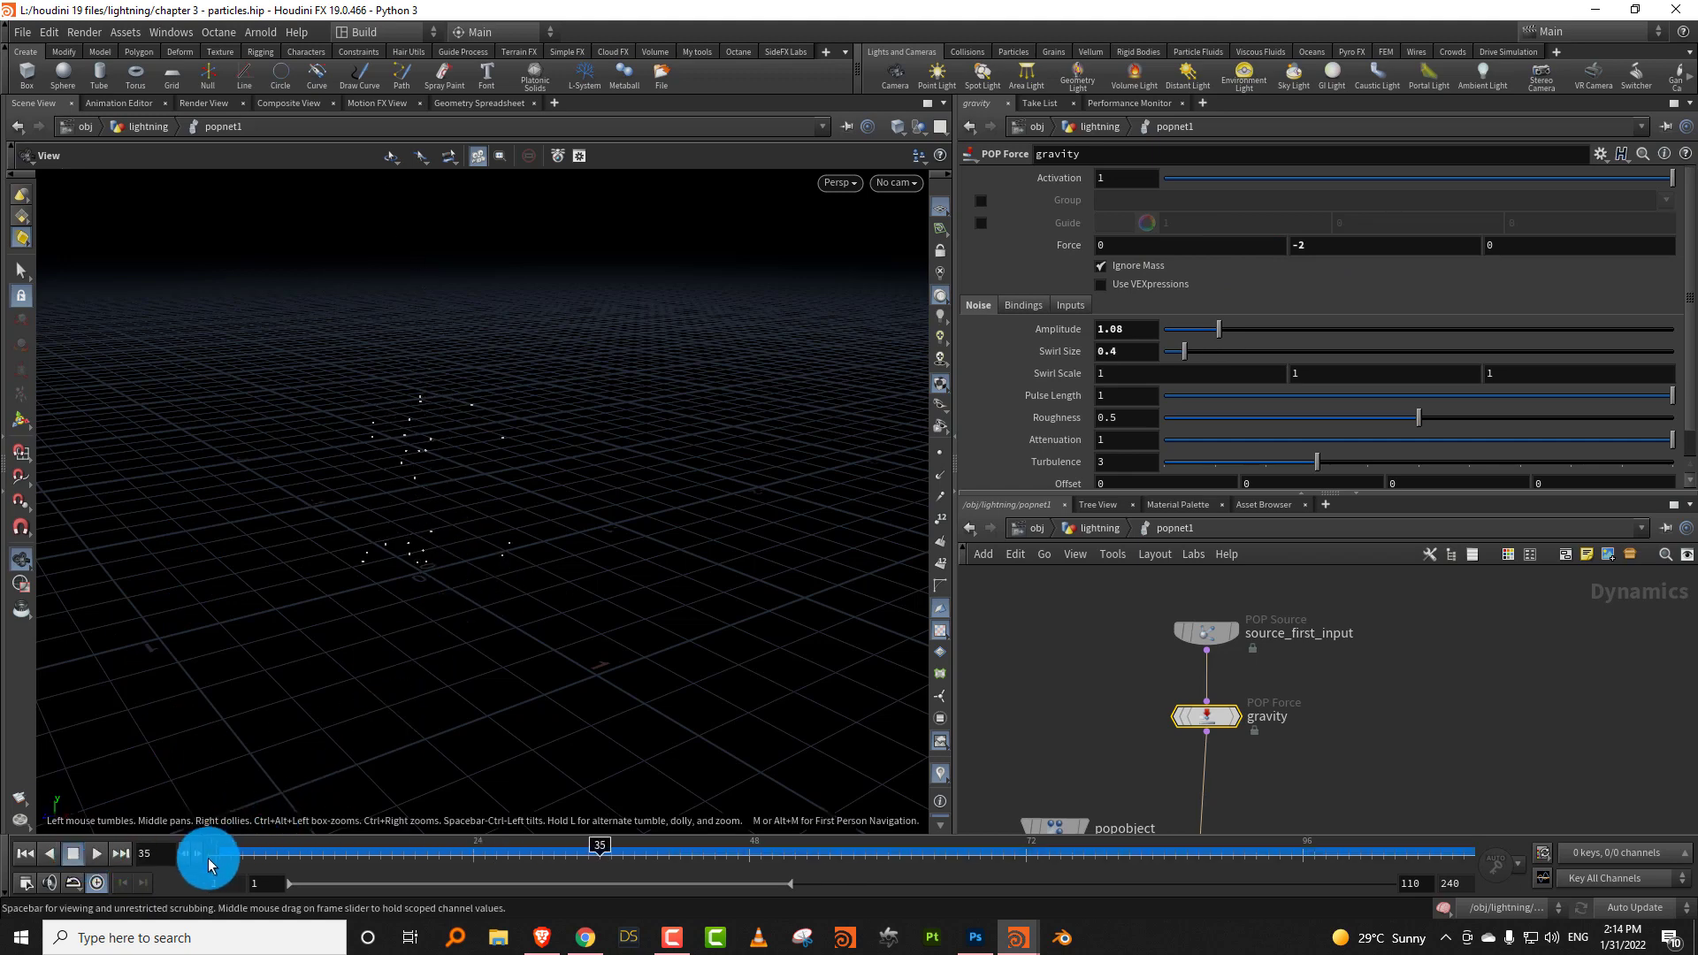
# Insert a POP Kill node between gravity and wire_pops_into_here.
pyautogui.moveTo(209, 853); pyautogui.dragTo(486, 834)
pyautogui.moveTo(465, 522); pyautogui.dragTo(482, 487)
pyautogui.scroll(-2, 1177, 619)
pyautogui.press('Tab')
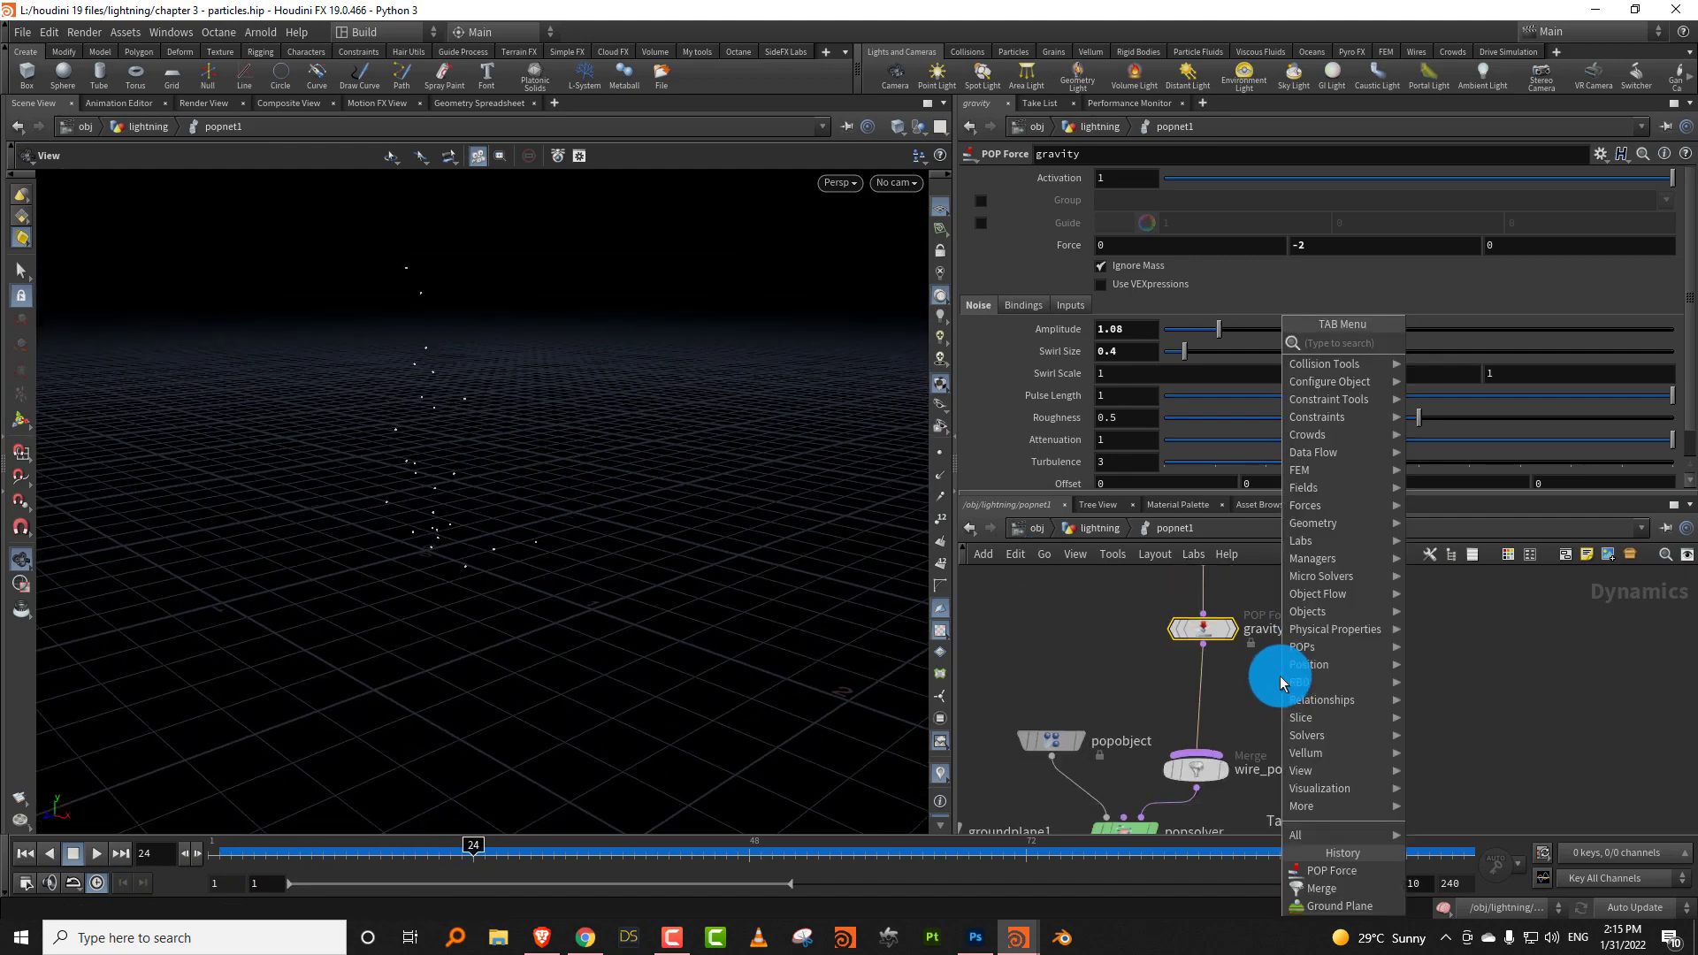
pyautogui.write('pop')
pyautogui.write('wi')
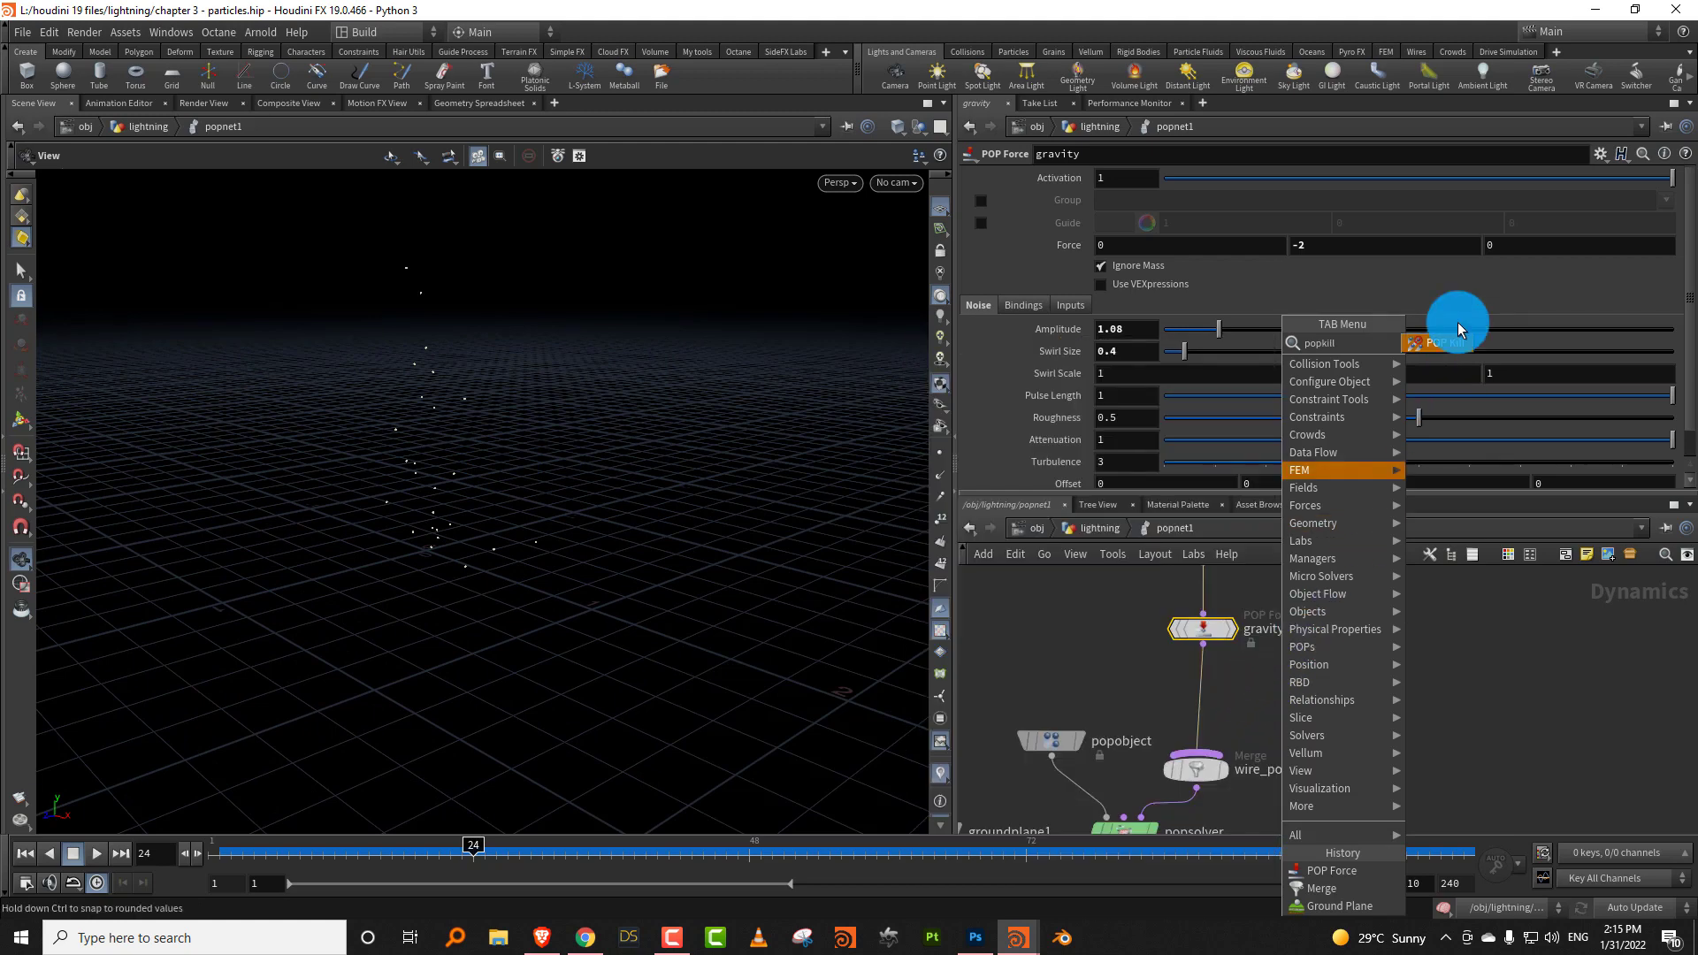
pyautogui.click(1437, 342)
pyautogui.click(1193, 692)
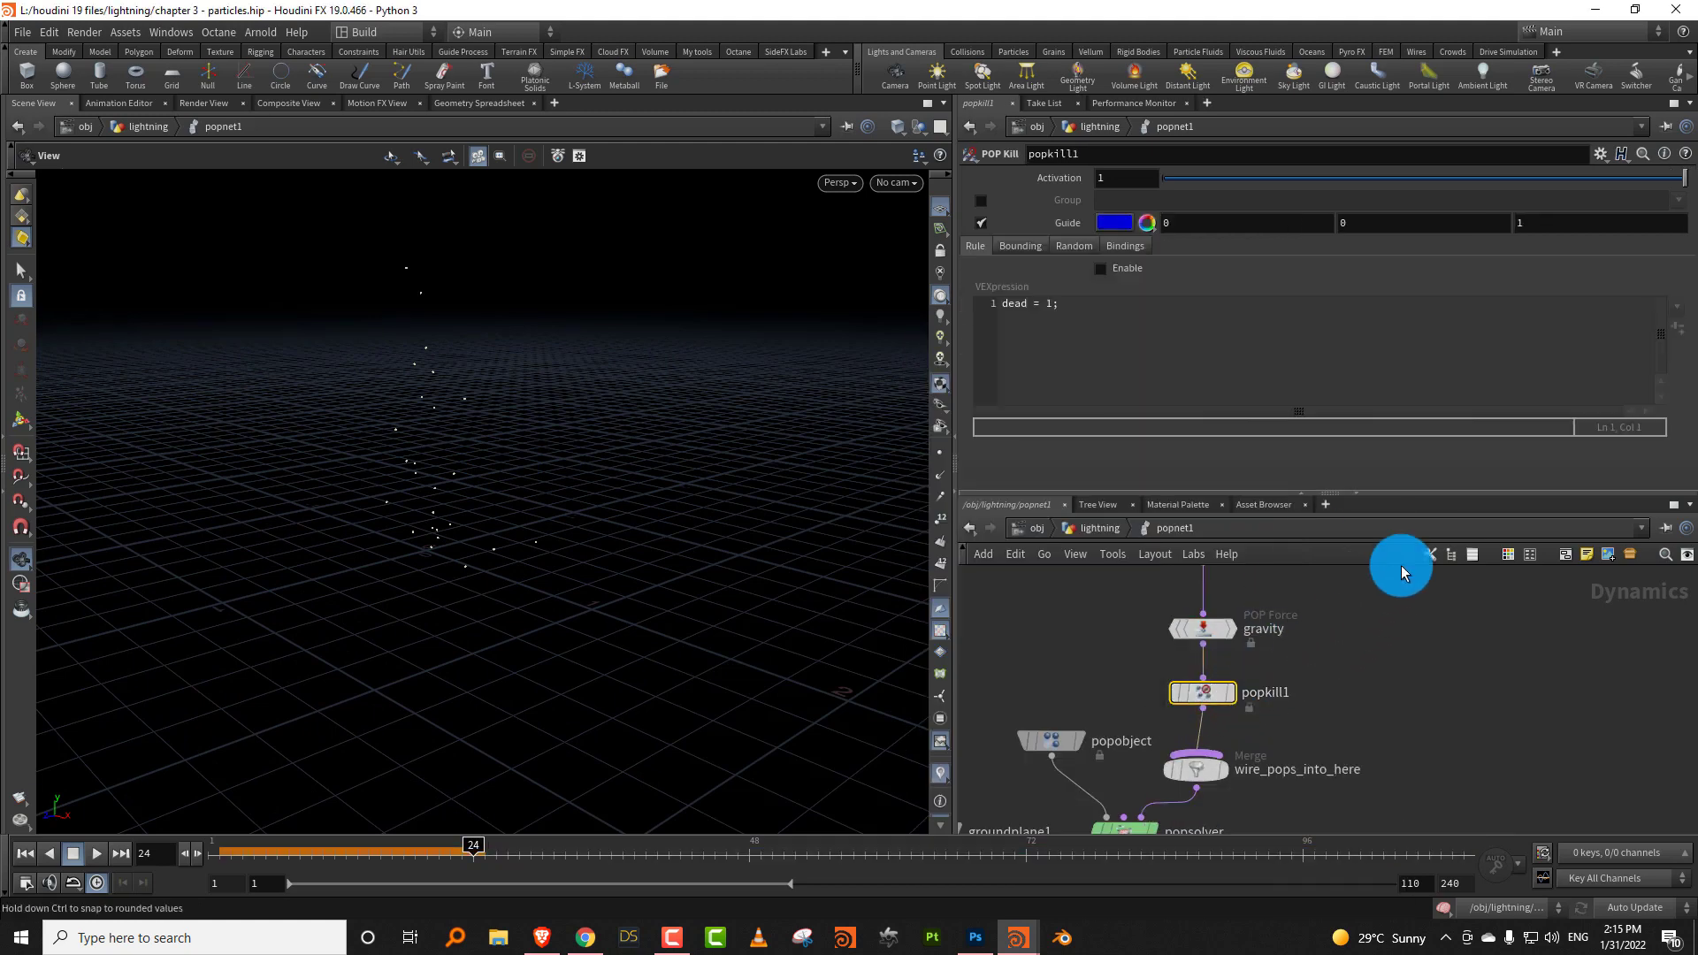
# Enable popkill1's rule with the VEXpression dead = length(@v)>0.4; and scrub through the opening frames to check it.
pyautogui.click(225, 851)
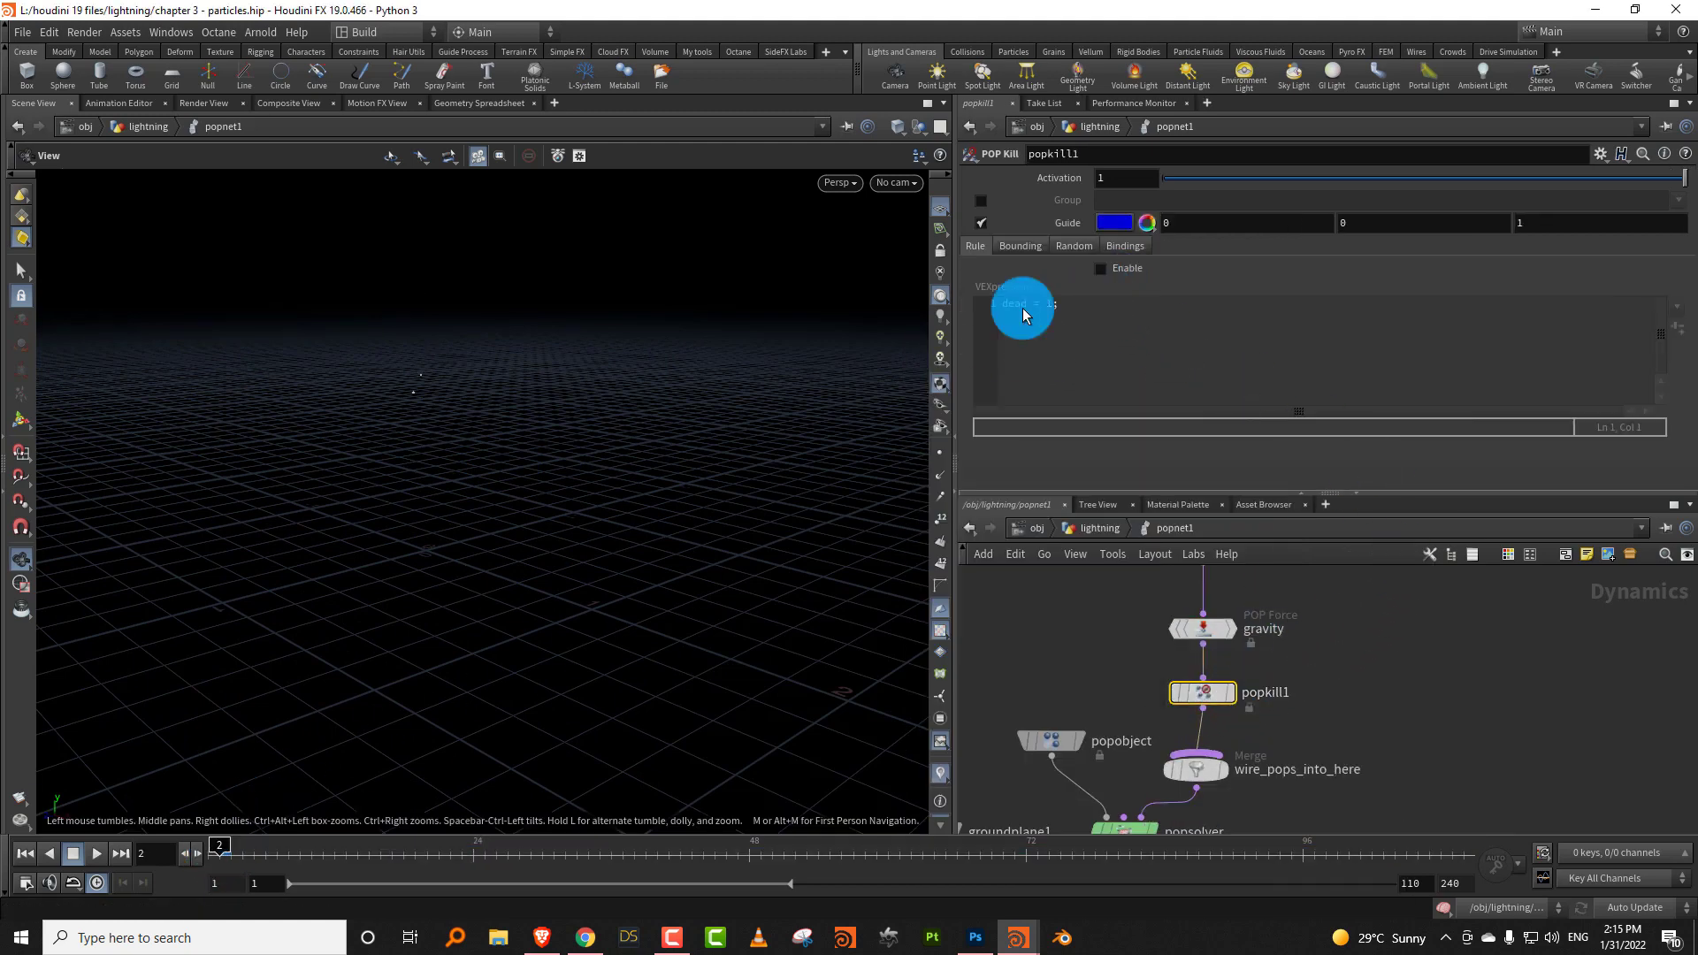
pyautogui.click(1100, 270)
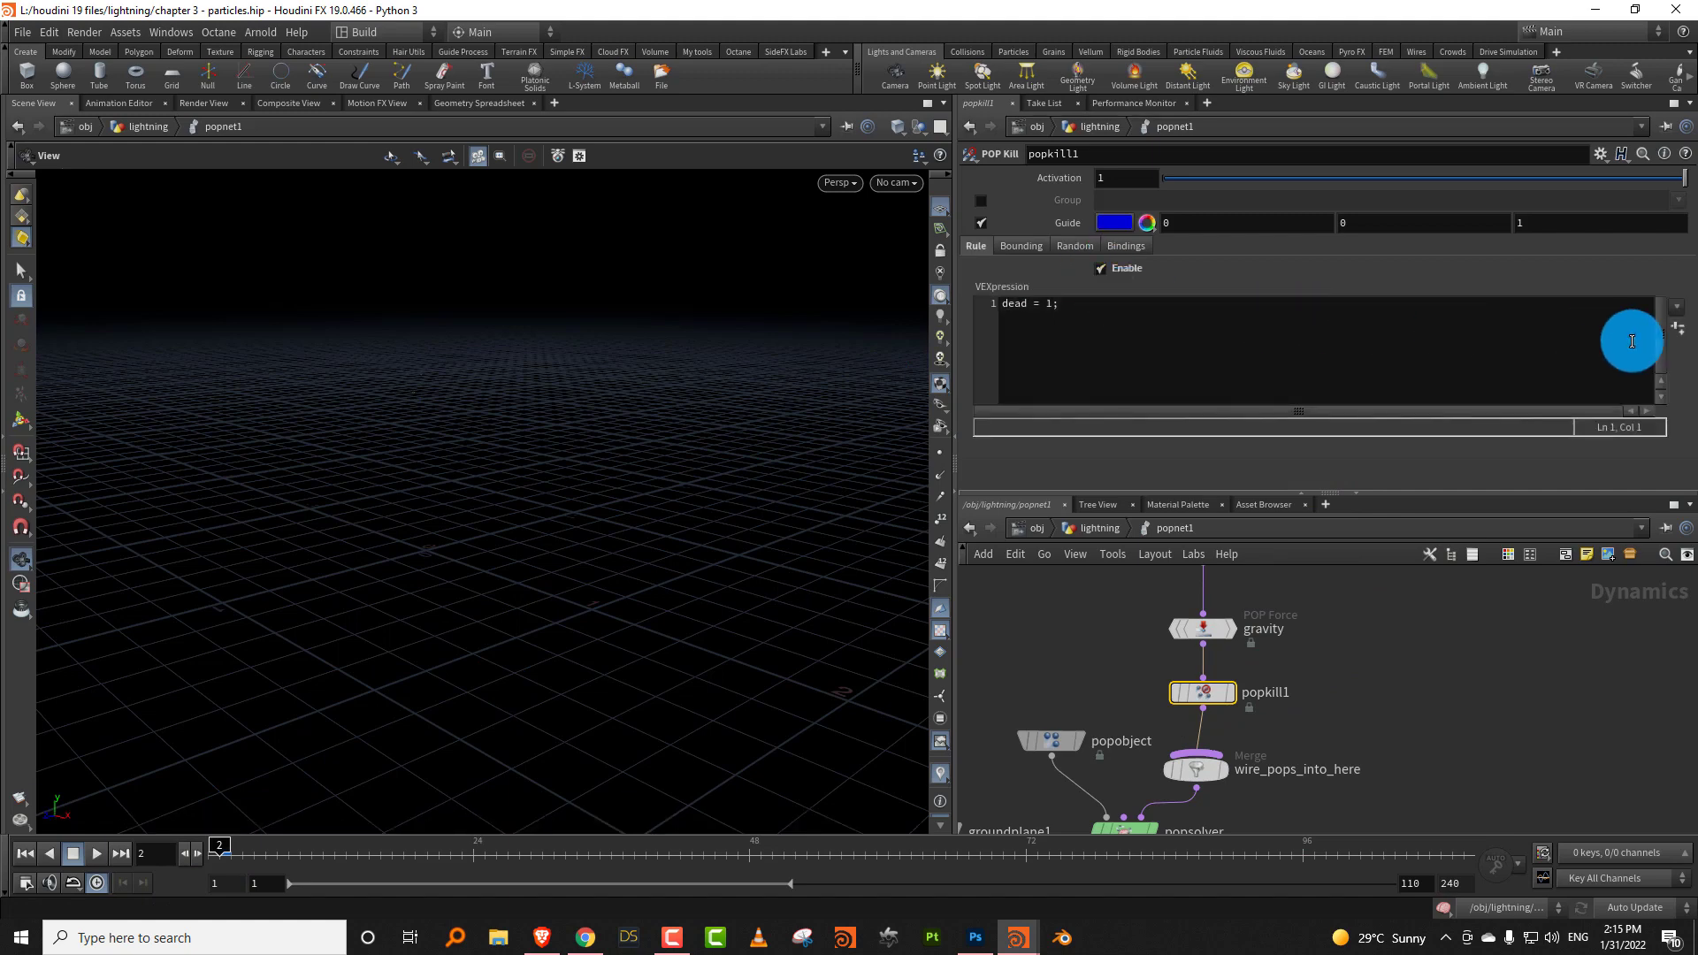
pyautogui.click(1681, 324)
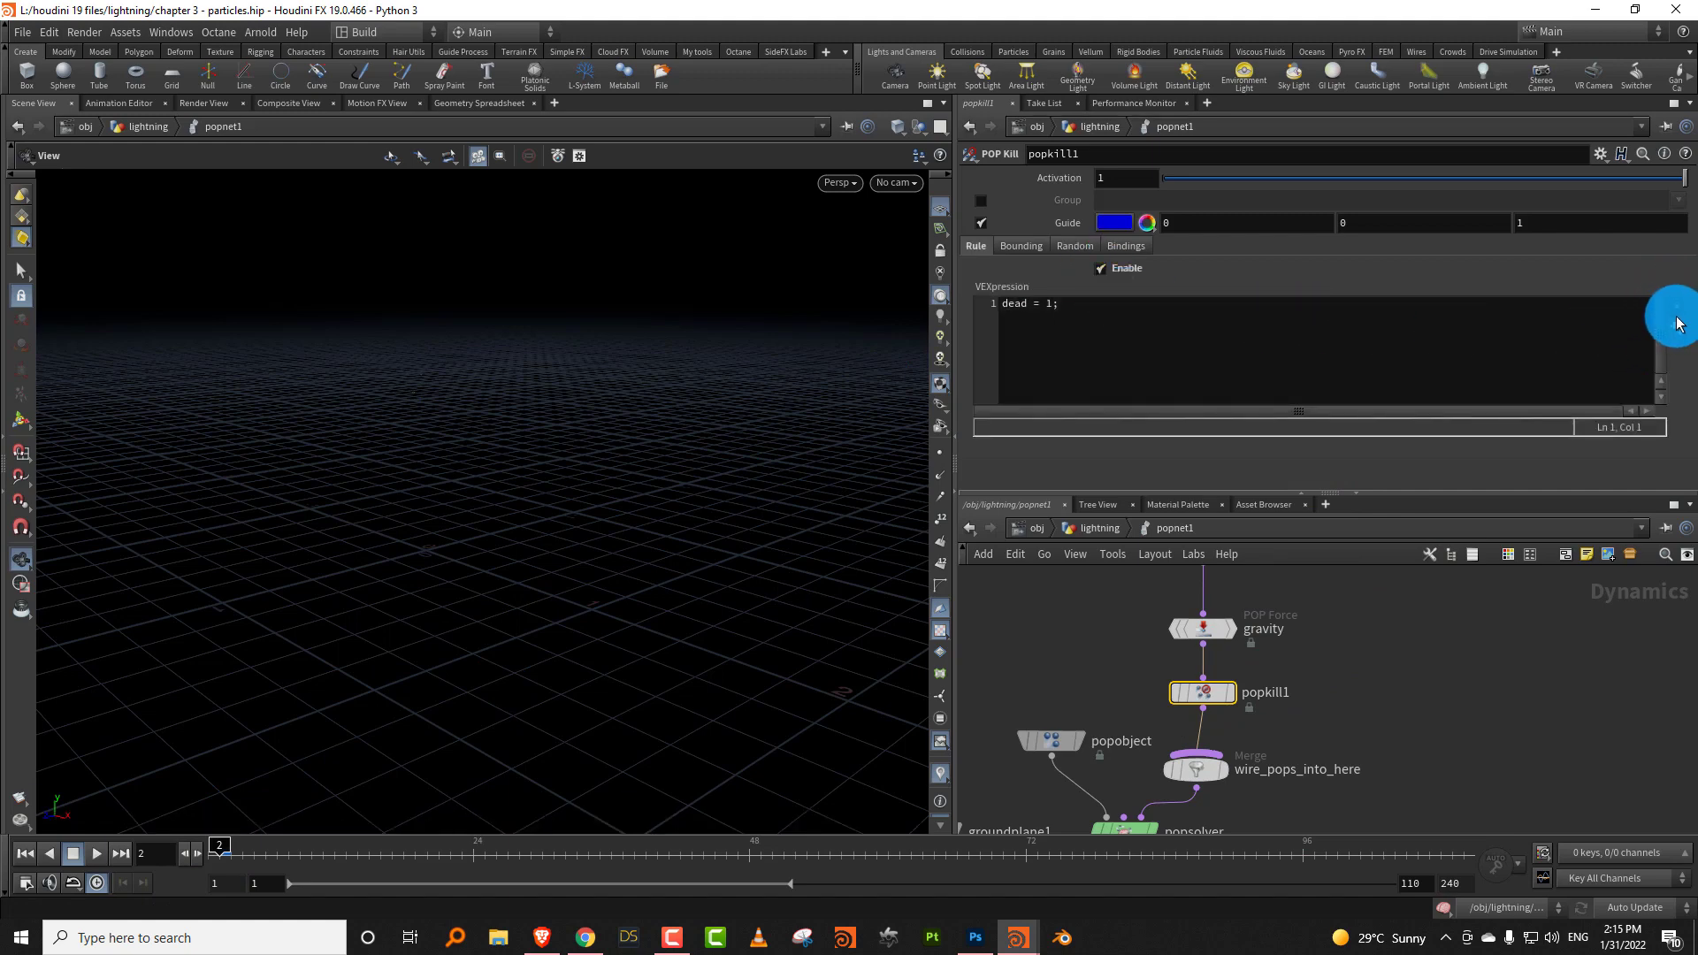
pyautogui.doubleClick(1050, 304)
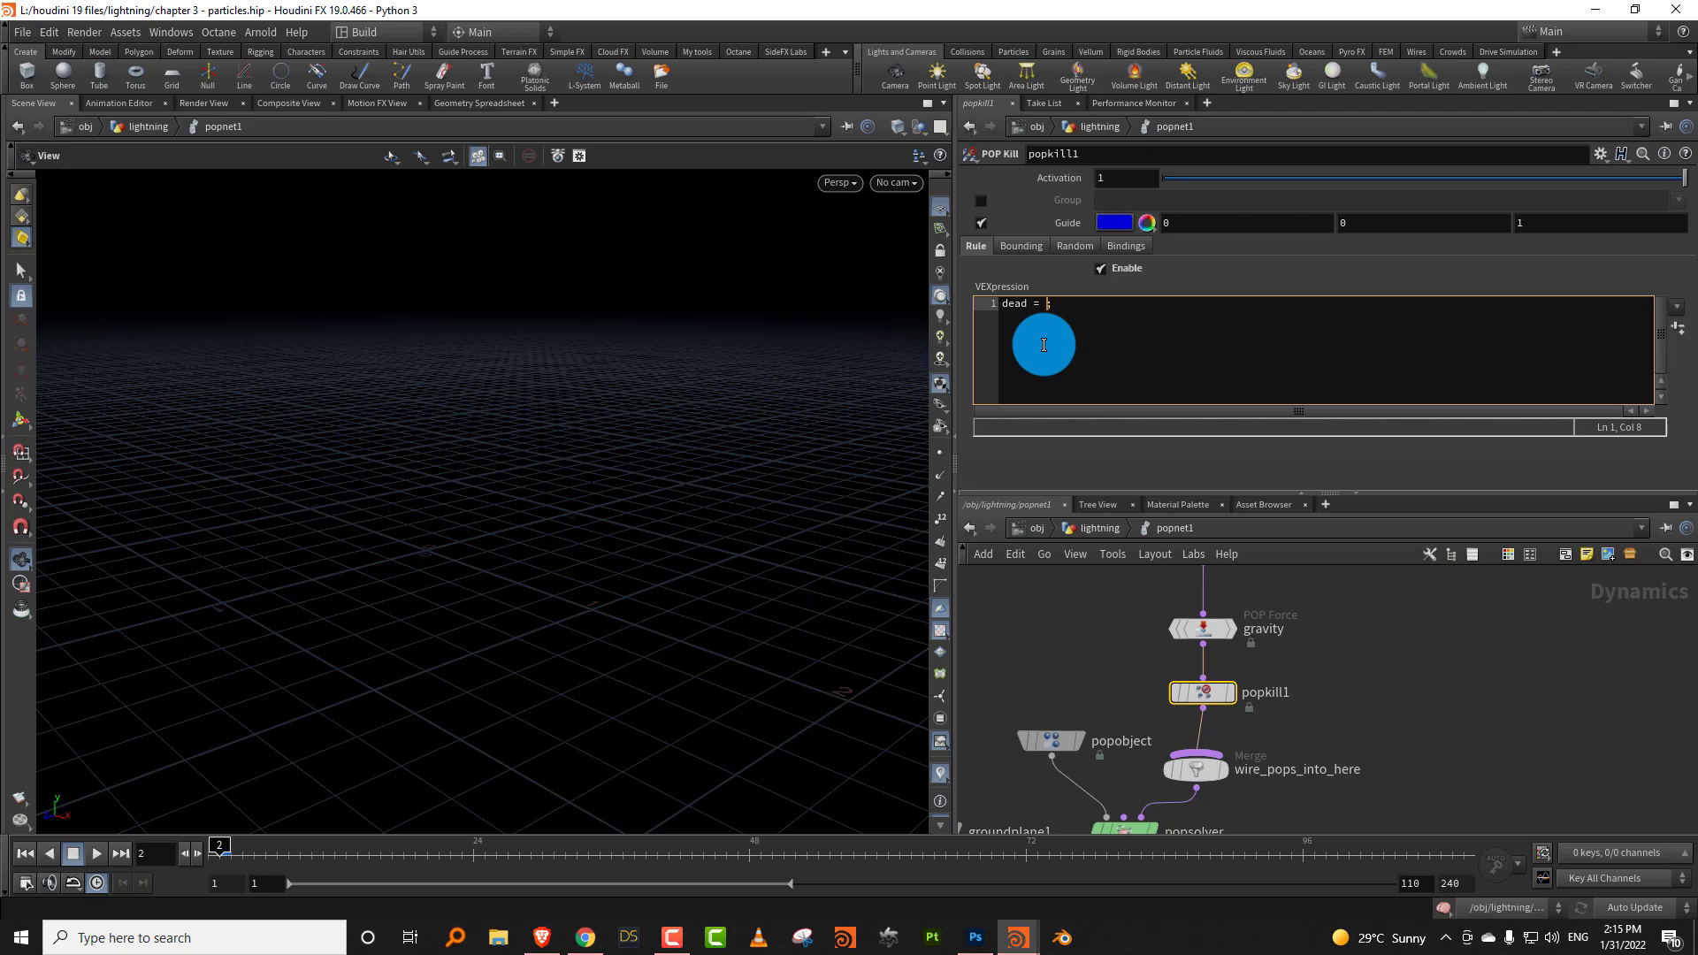
pyautogui.write('length')
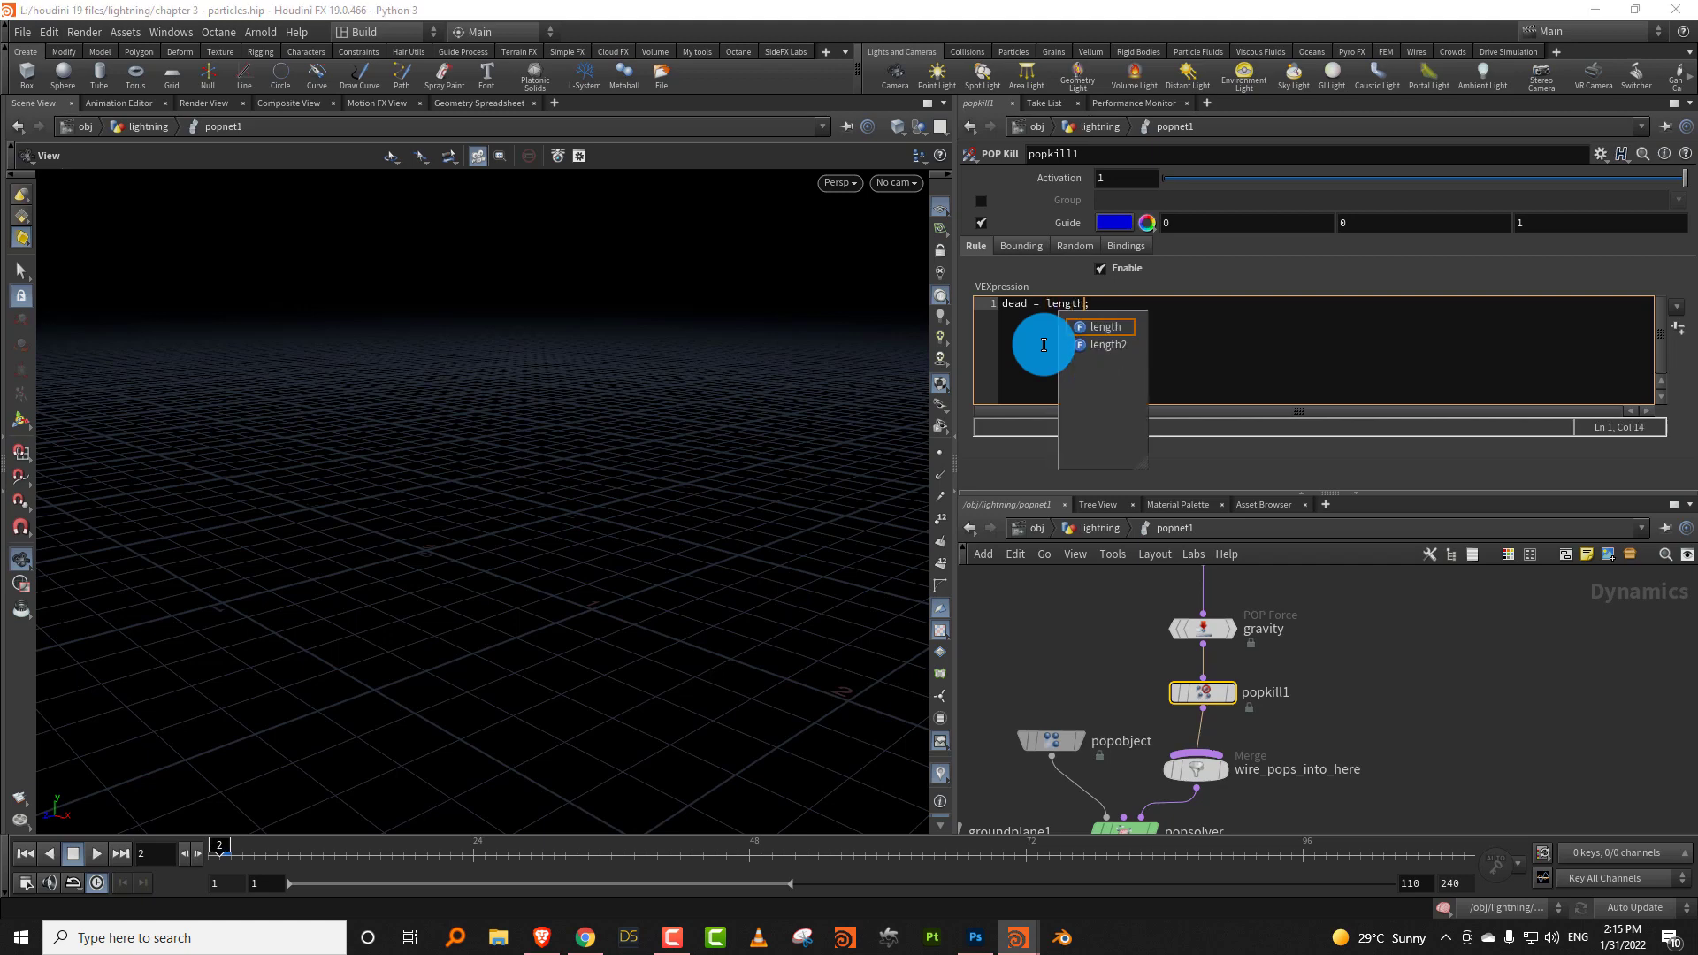
pyautogui.write('(@v)>0.4')
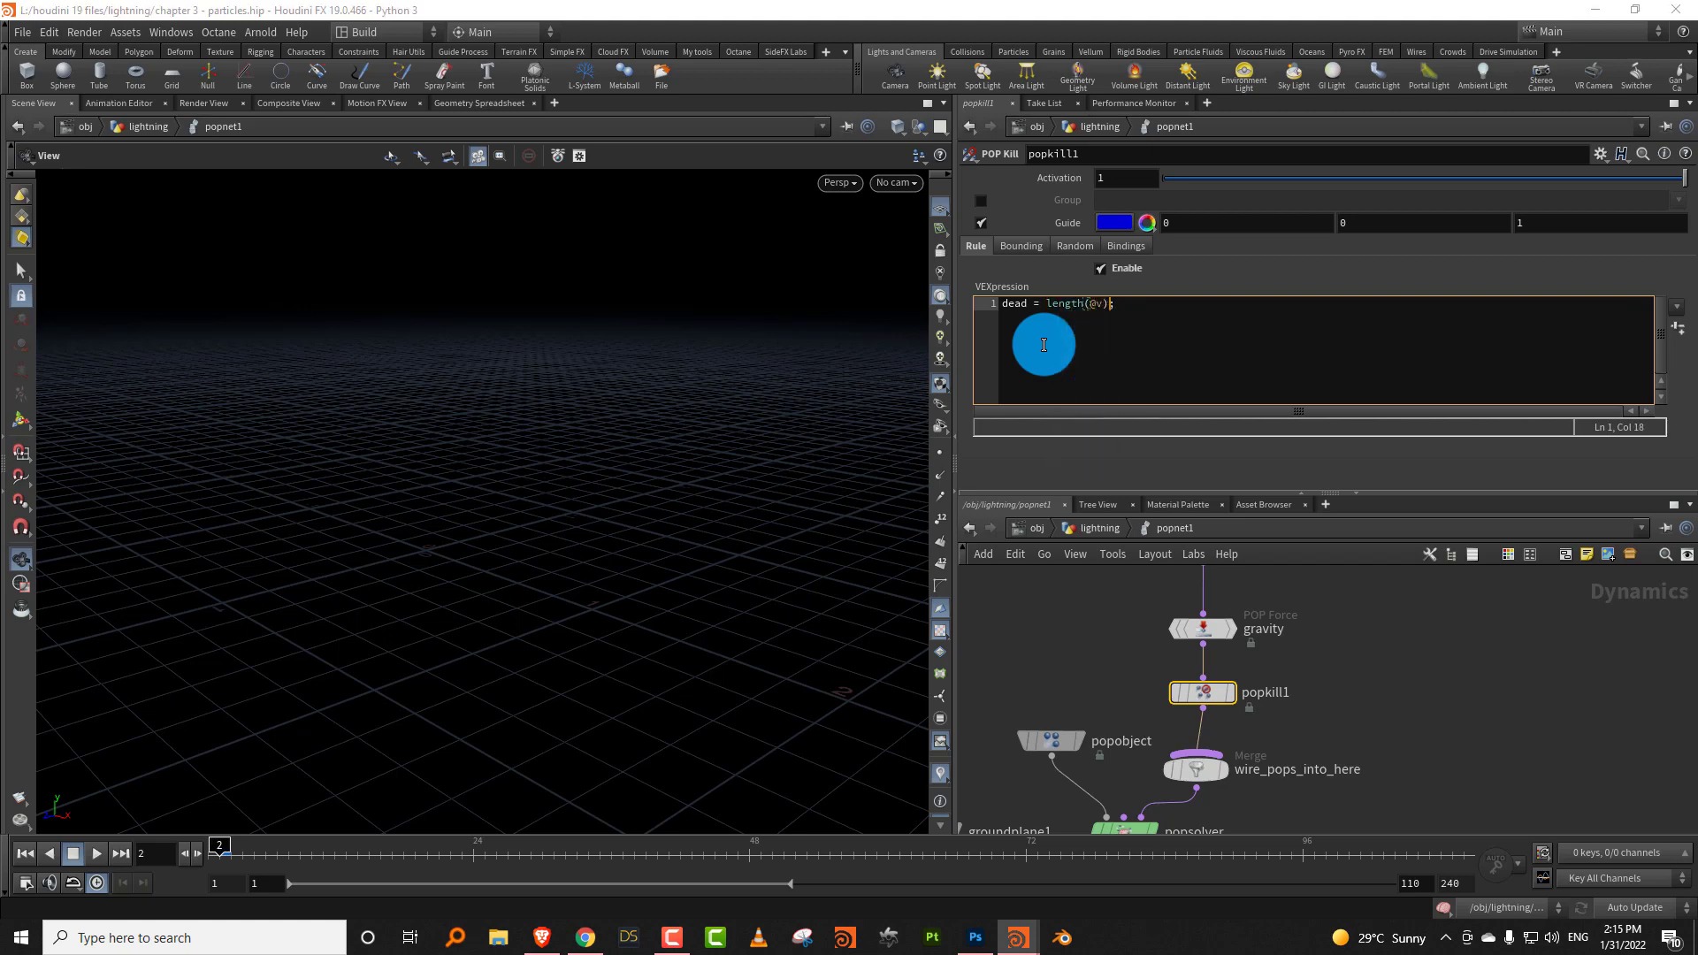
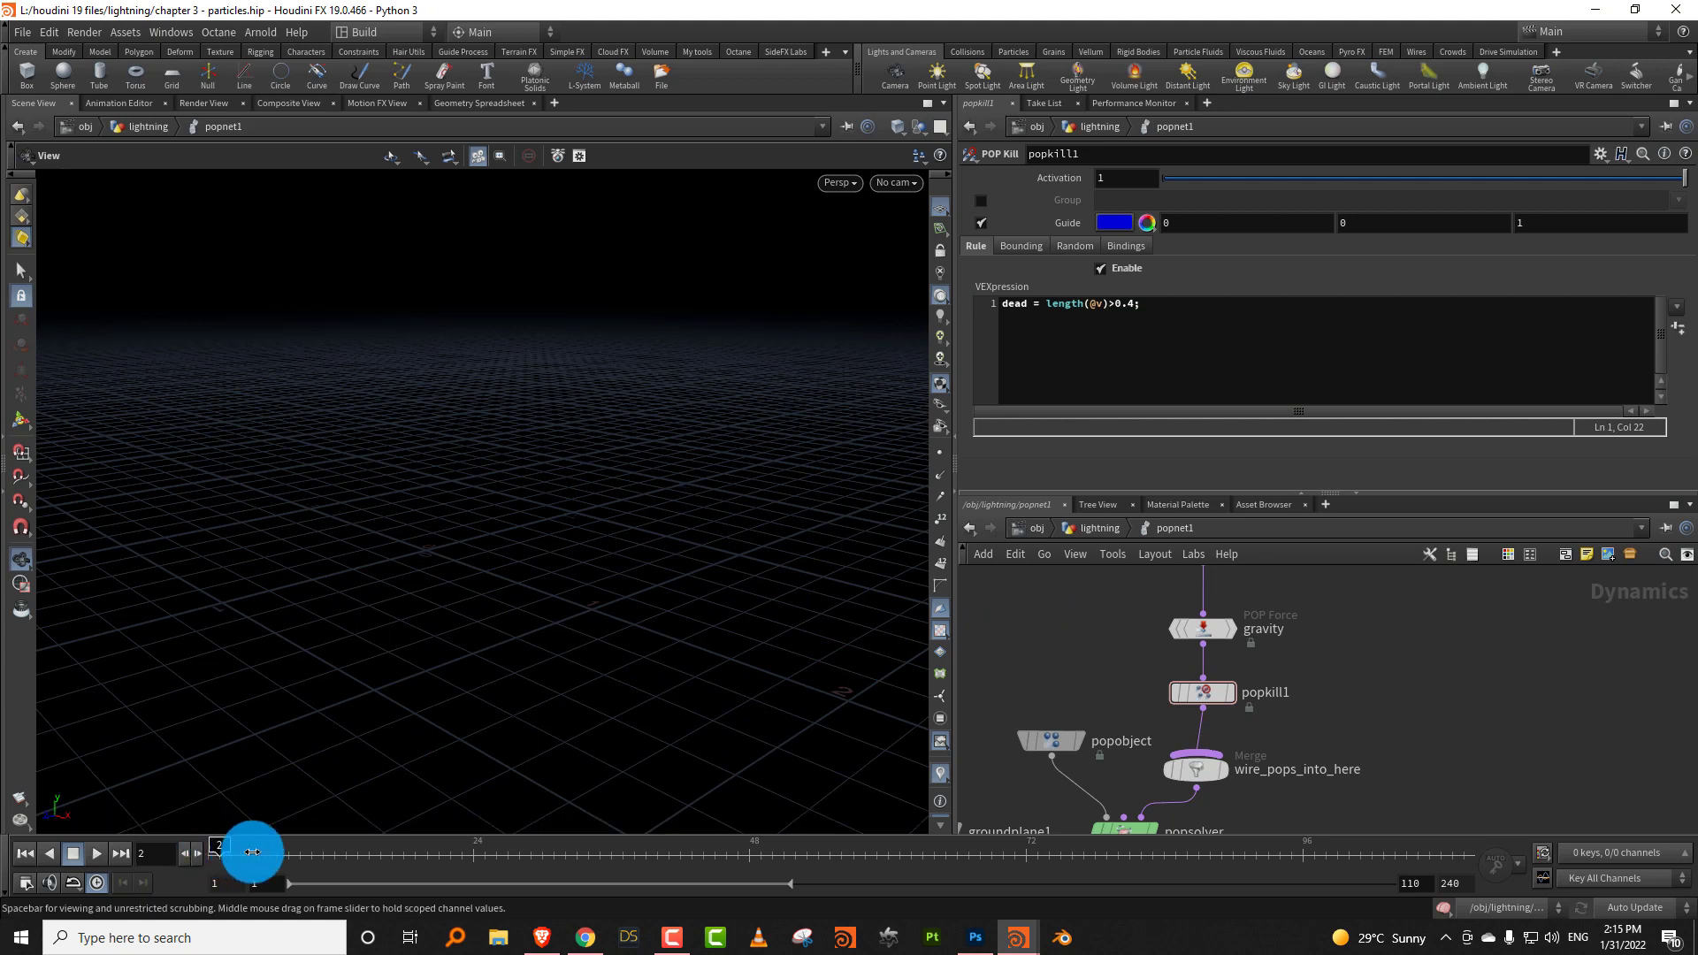
pyautogui.moveTo(404, 854); pyautogui.dragTo(215, 863)
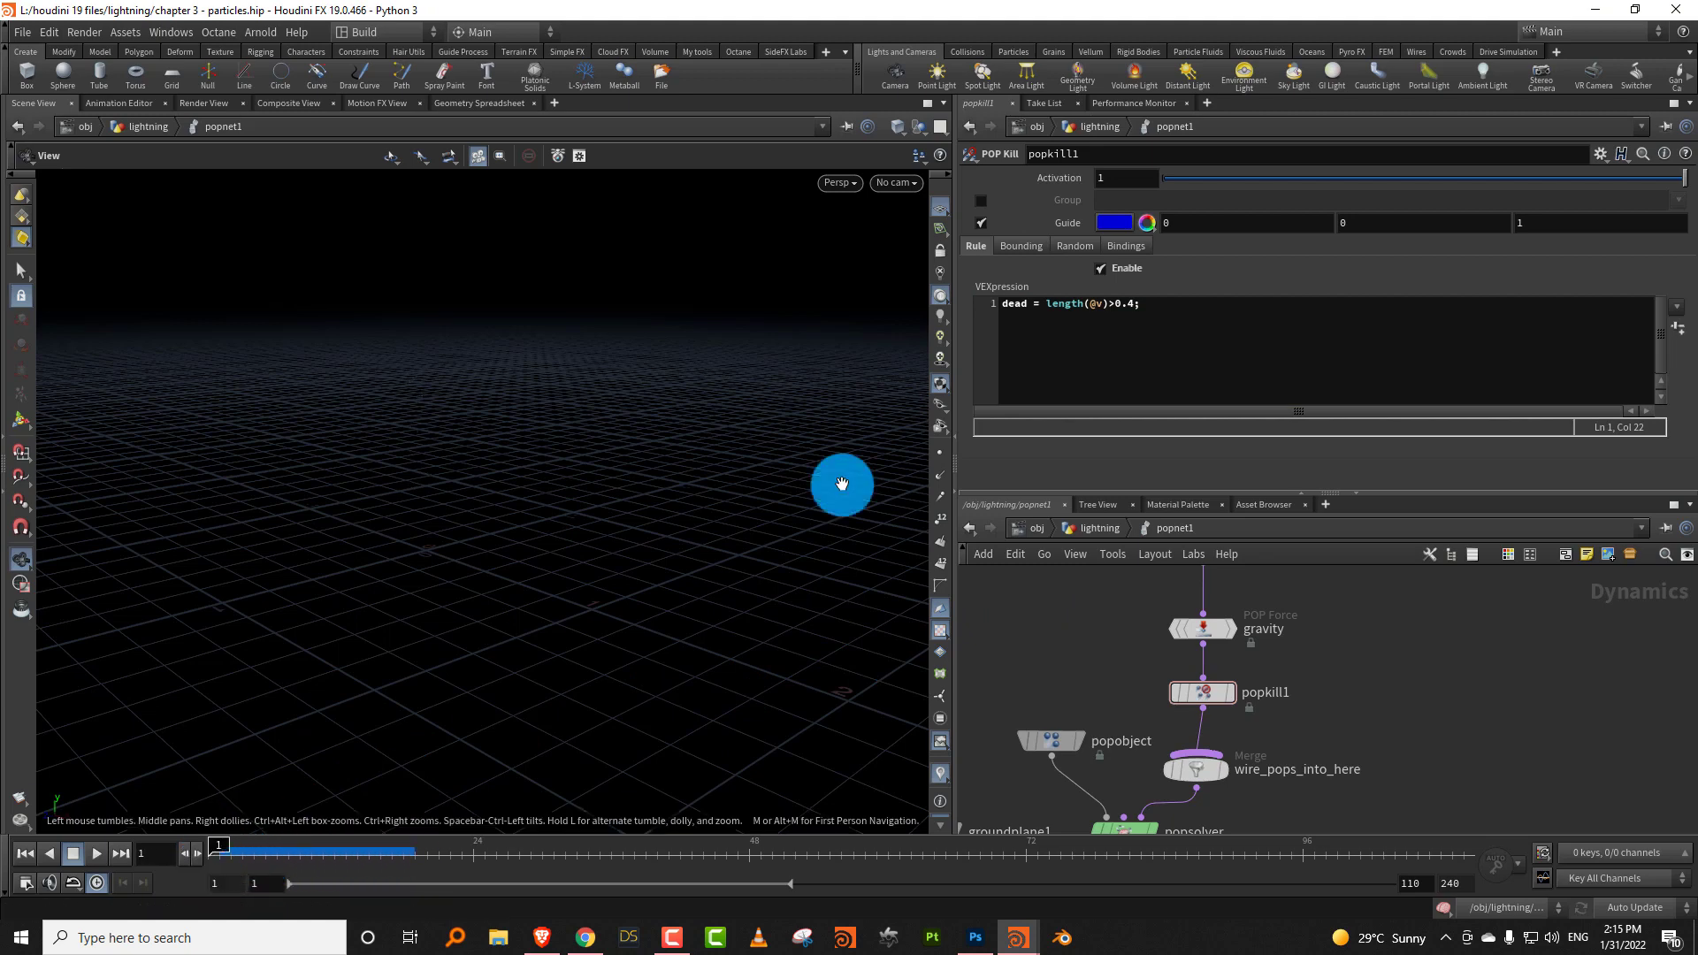
# Raise the velocity threshold in popkill1's expression to 1 and scrub through the simulation from frame 1.
pyautogui.write('1')
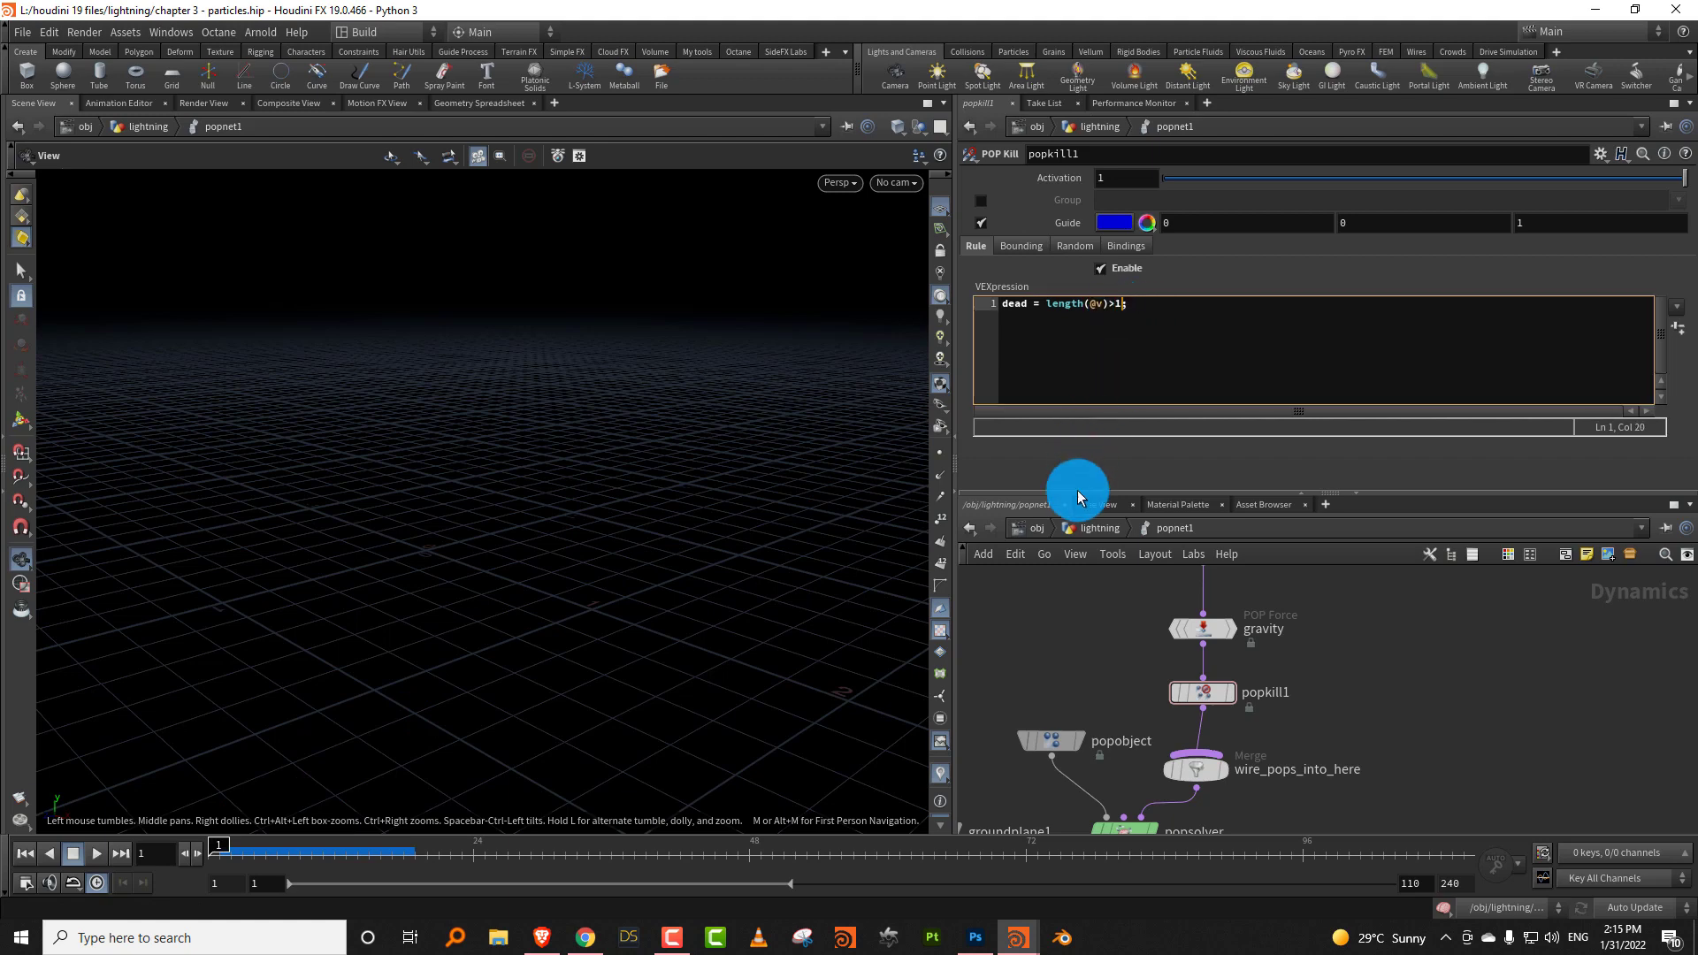
pyautogui.moveTo(241, 845); pyautogui.dragTo(286, 849)
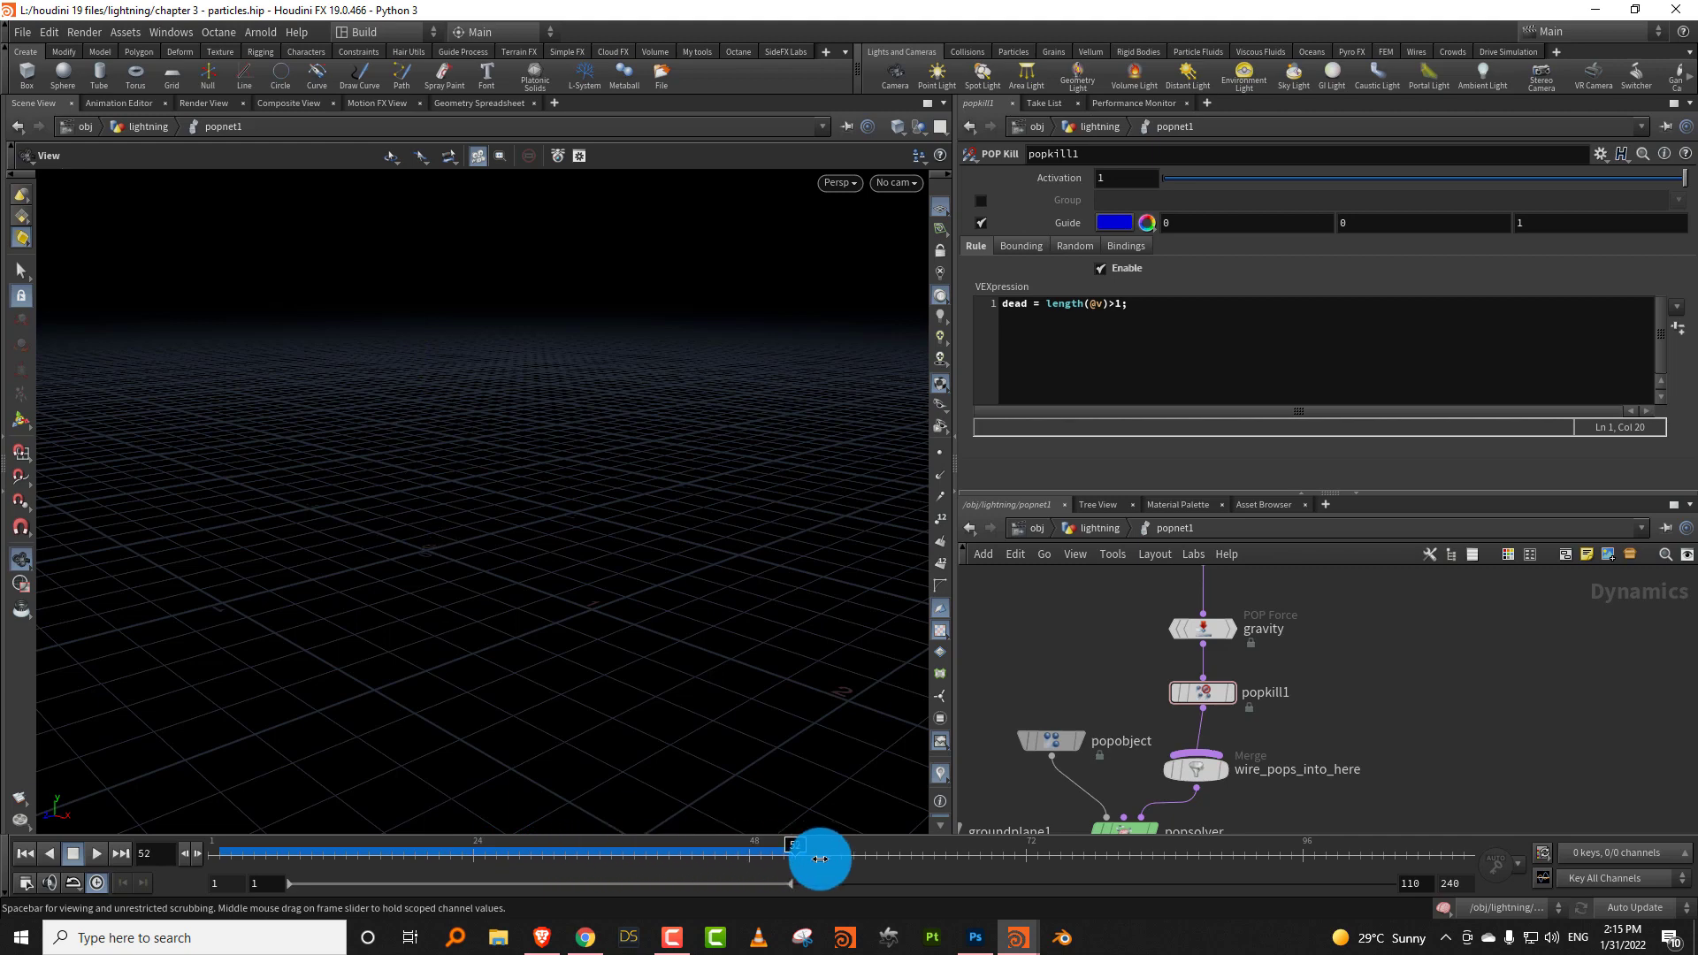
pyautogui.moveTo(820, 859); pyautogui.dragTo(208, 863)
# Set source_first_input's Const. Birth Rate to 500 and play the simulation.
pyautogui.moveTo(1288, 579); pyautogui.dragTo(1251, 722, button='middle')
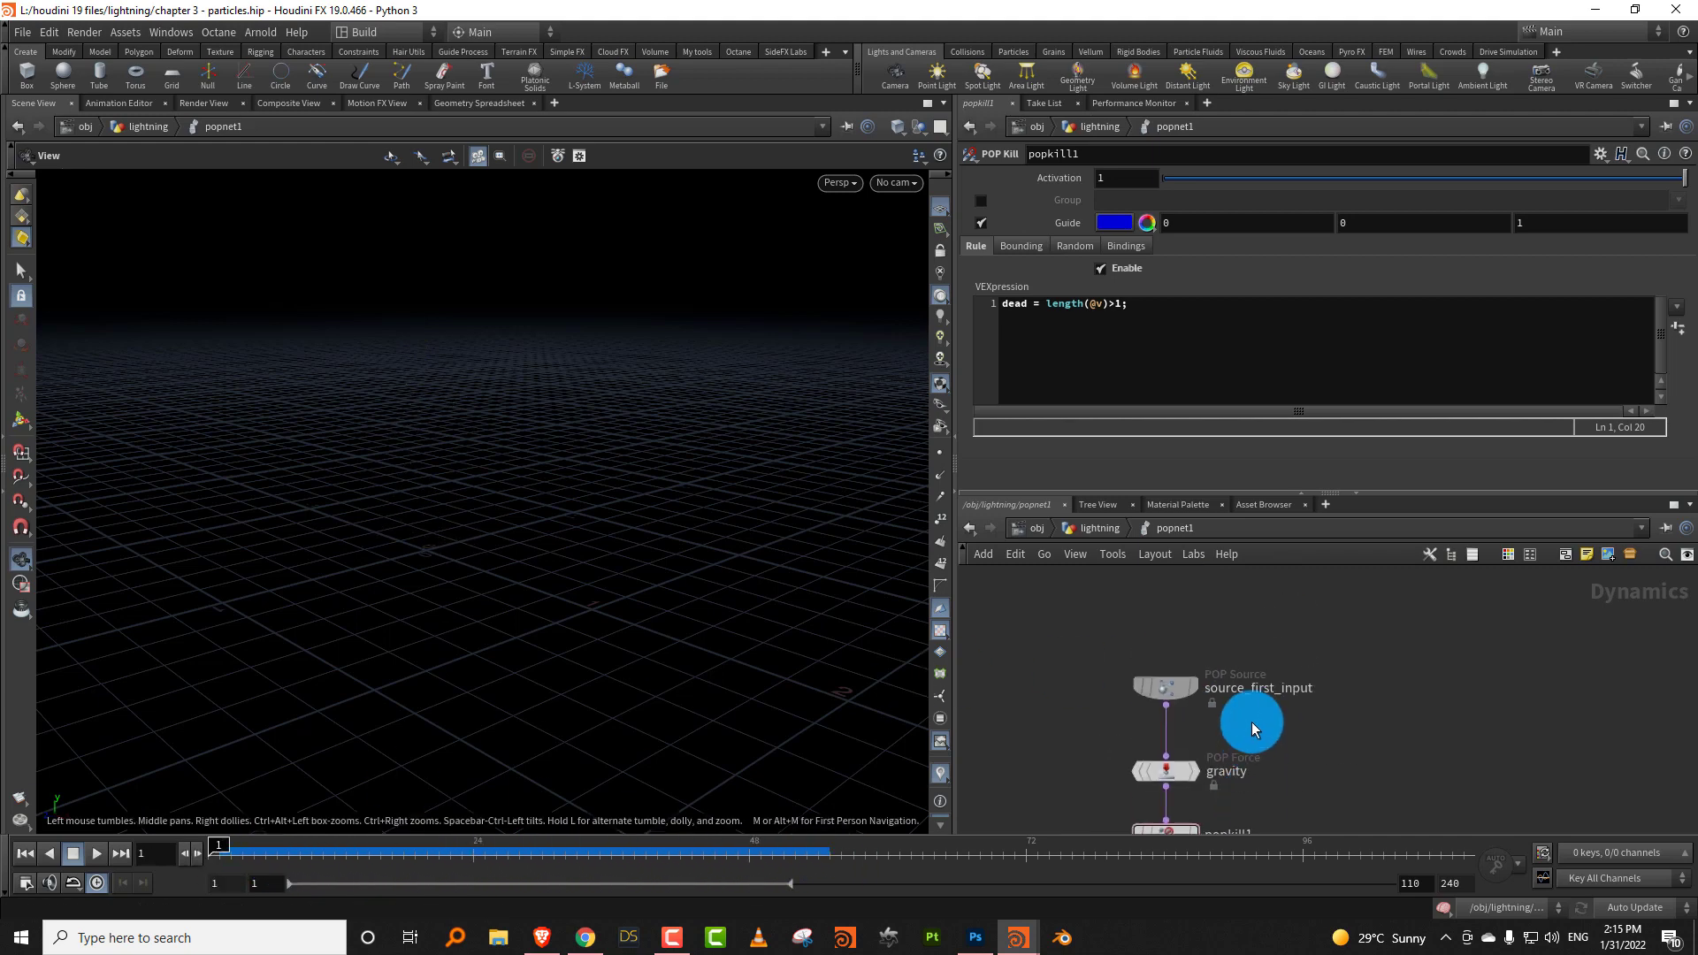
pyautogui.click(1166, 687)
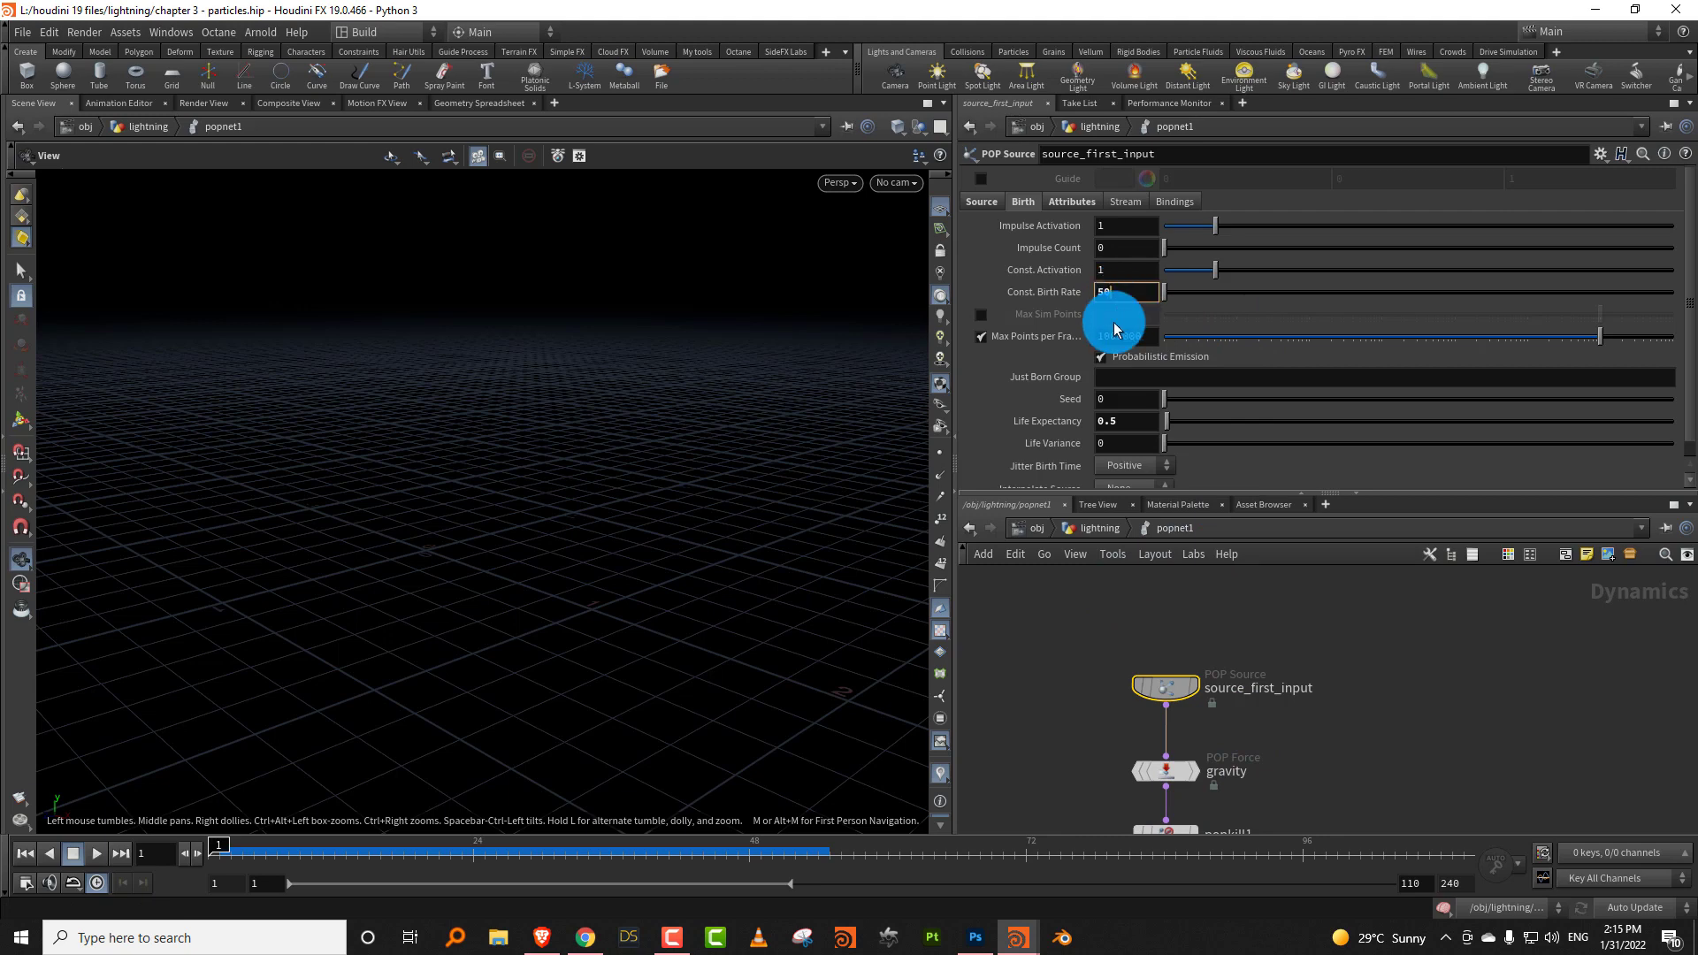
pyautogui.click(141, 805)
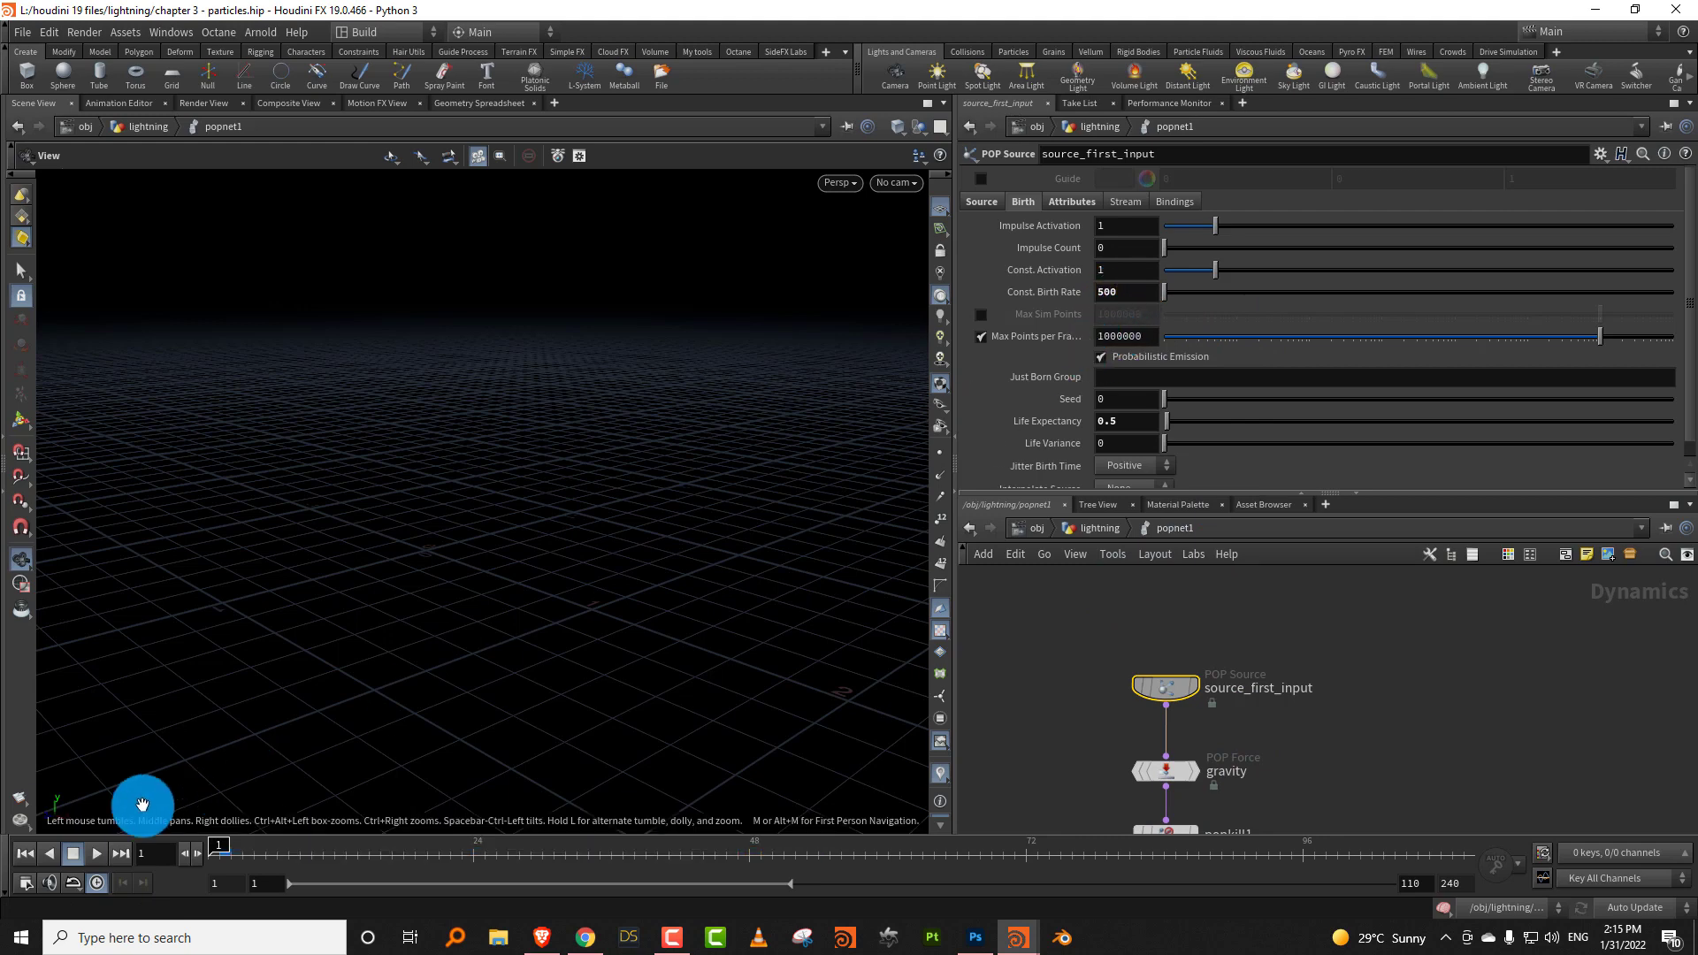
pyautogui.click(103, 857)
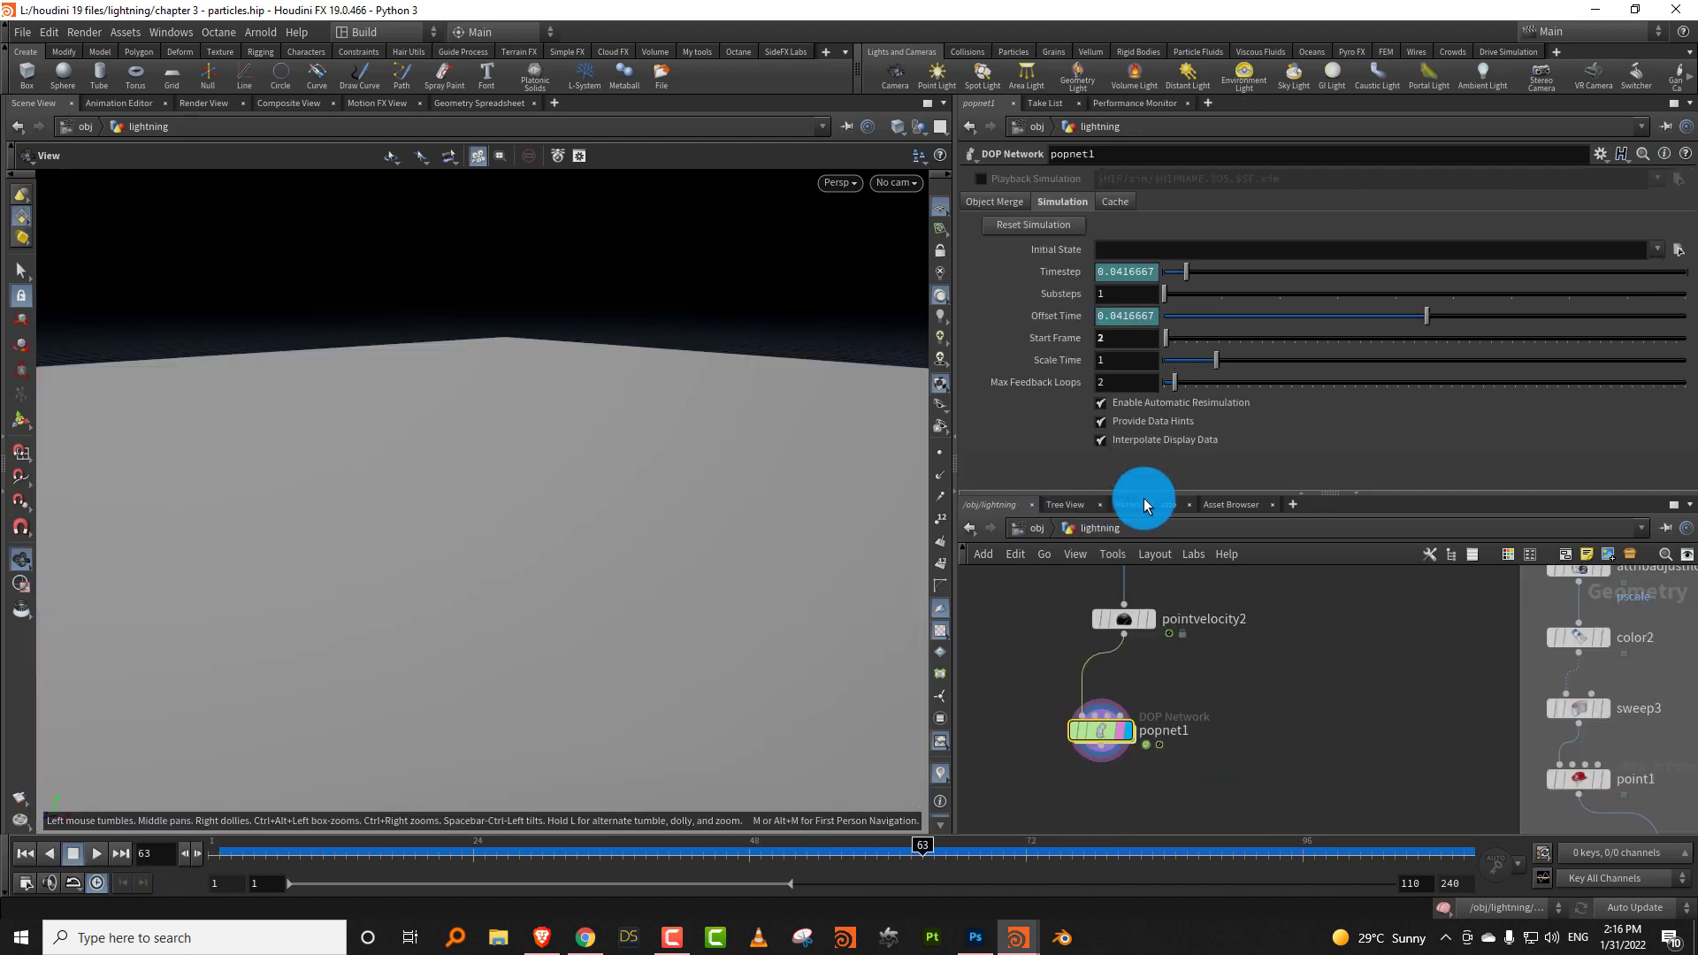
# Enlarge the network area and move the five nodes from blast3 to SPARKS far down, away from the first popnet.
pyautogui.moveTo(1144, 495); pyautogui.dragTo(1173, 411)
pyautogui.moveTo(1236, 603); pyautogui.dragTo(1265, 567, button='middle')
pyautogui.moveTo(1265, 567); pyautogui.dragTo(1205, 639, button='right')
pyautogui.moveTo(1127, 580); pyautogui.dragTo(1088, 820, button='middle')
pyautogui.moveTo(1118, 512); pyautogui.dragTo(1127, 667, button='middle')
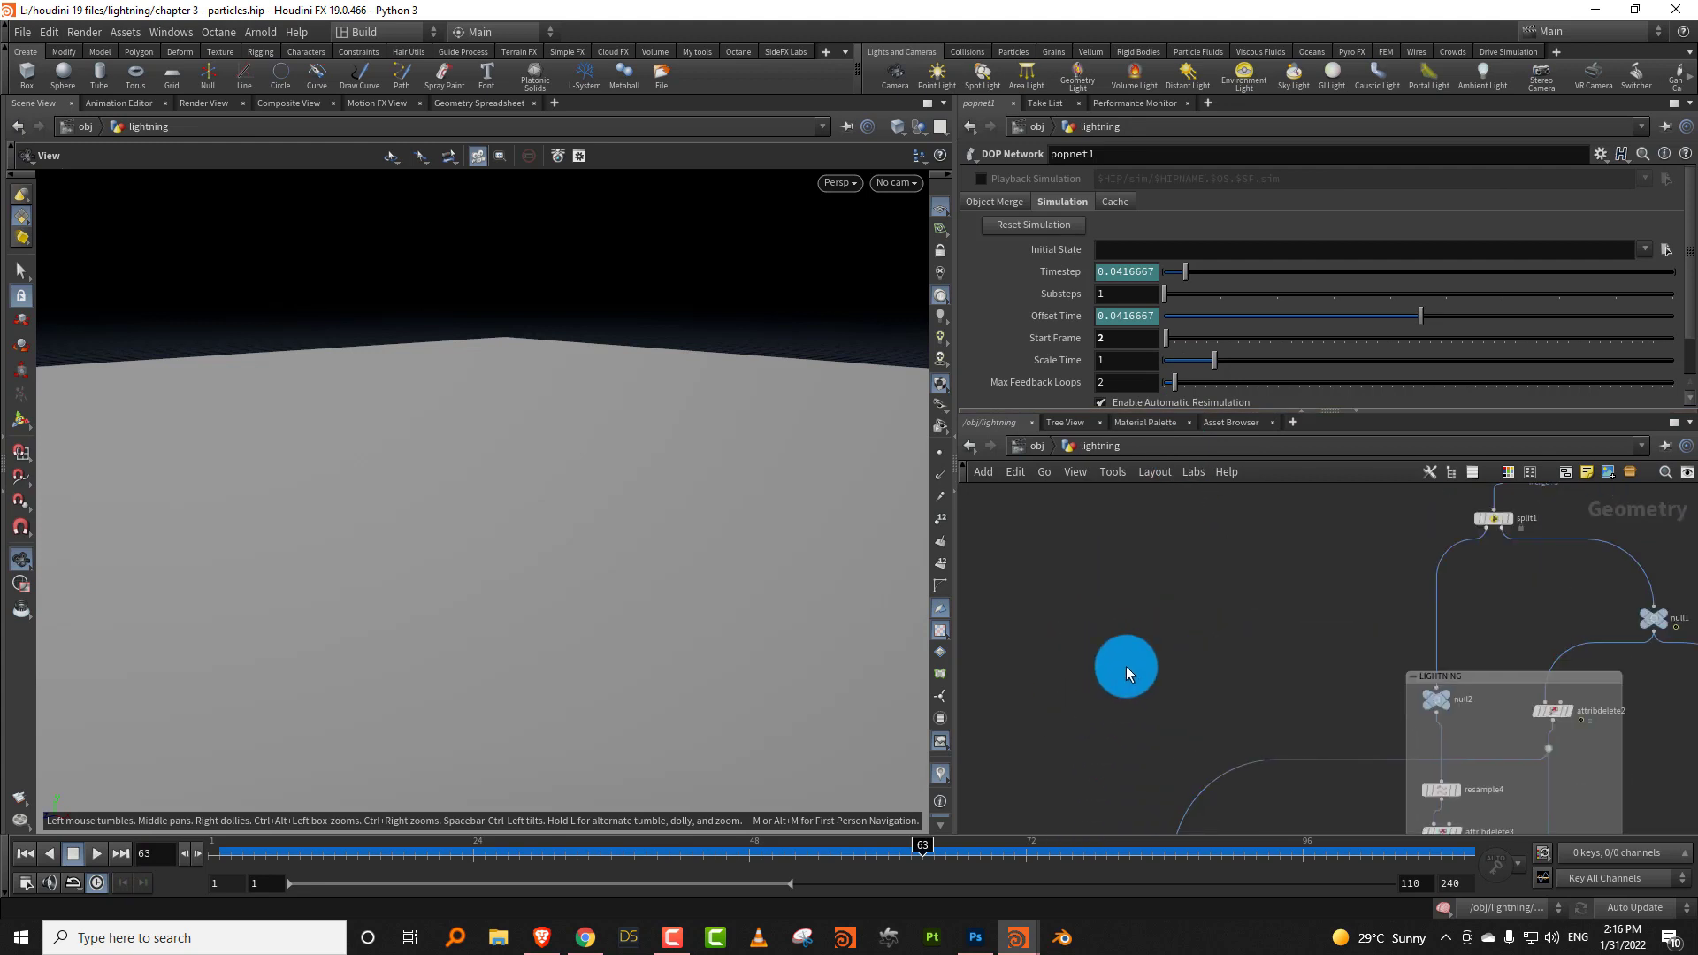
pyautogui.moveTo(1162, 617); pyautogui.dragTo(1112, 655, button='right')
pyautogui.moveTo(1156, 492); pyautogui.dragTo(1104, 674, button='middle')
pyautogui.moveTo(1102, 643); pyautogui.dragTo(1092, 596, button='right')
pyautogui.moveTo(1017, 619); pyautogui.dragTo(1124, 592, button='middle')
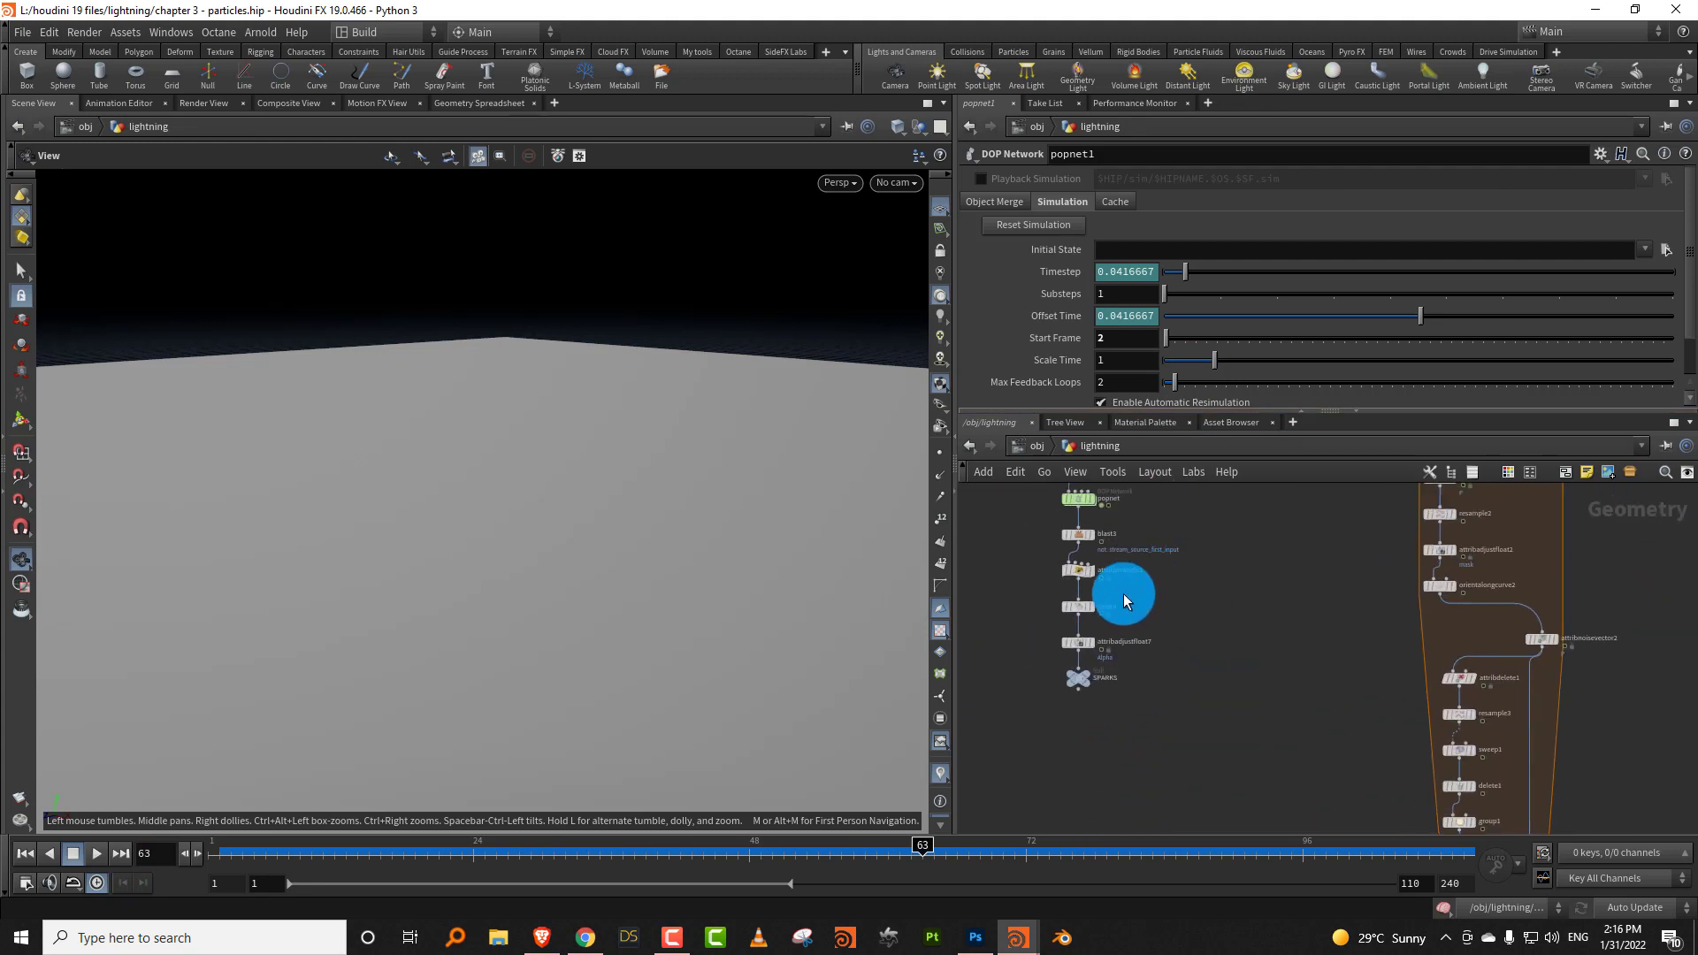
pyautogui.moveTo(1126, 594); pyautogui.dragTo(1143, 571, button='right')
pyautogui.moveTo(1160, 570); pyautogui.dragTo(1153, 615, button='middle')
pyautogui.moveTo(1153, 614); pyautogui.dragTo(1104, 611, button='right')
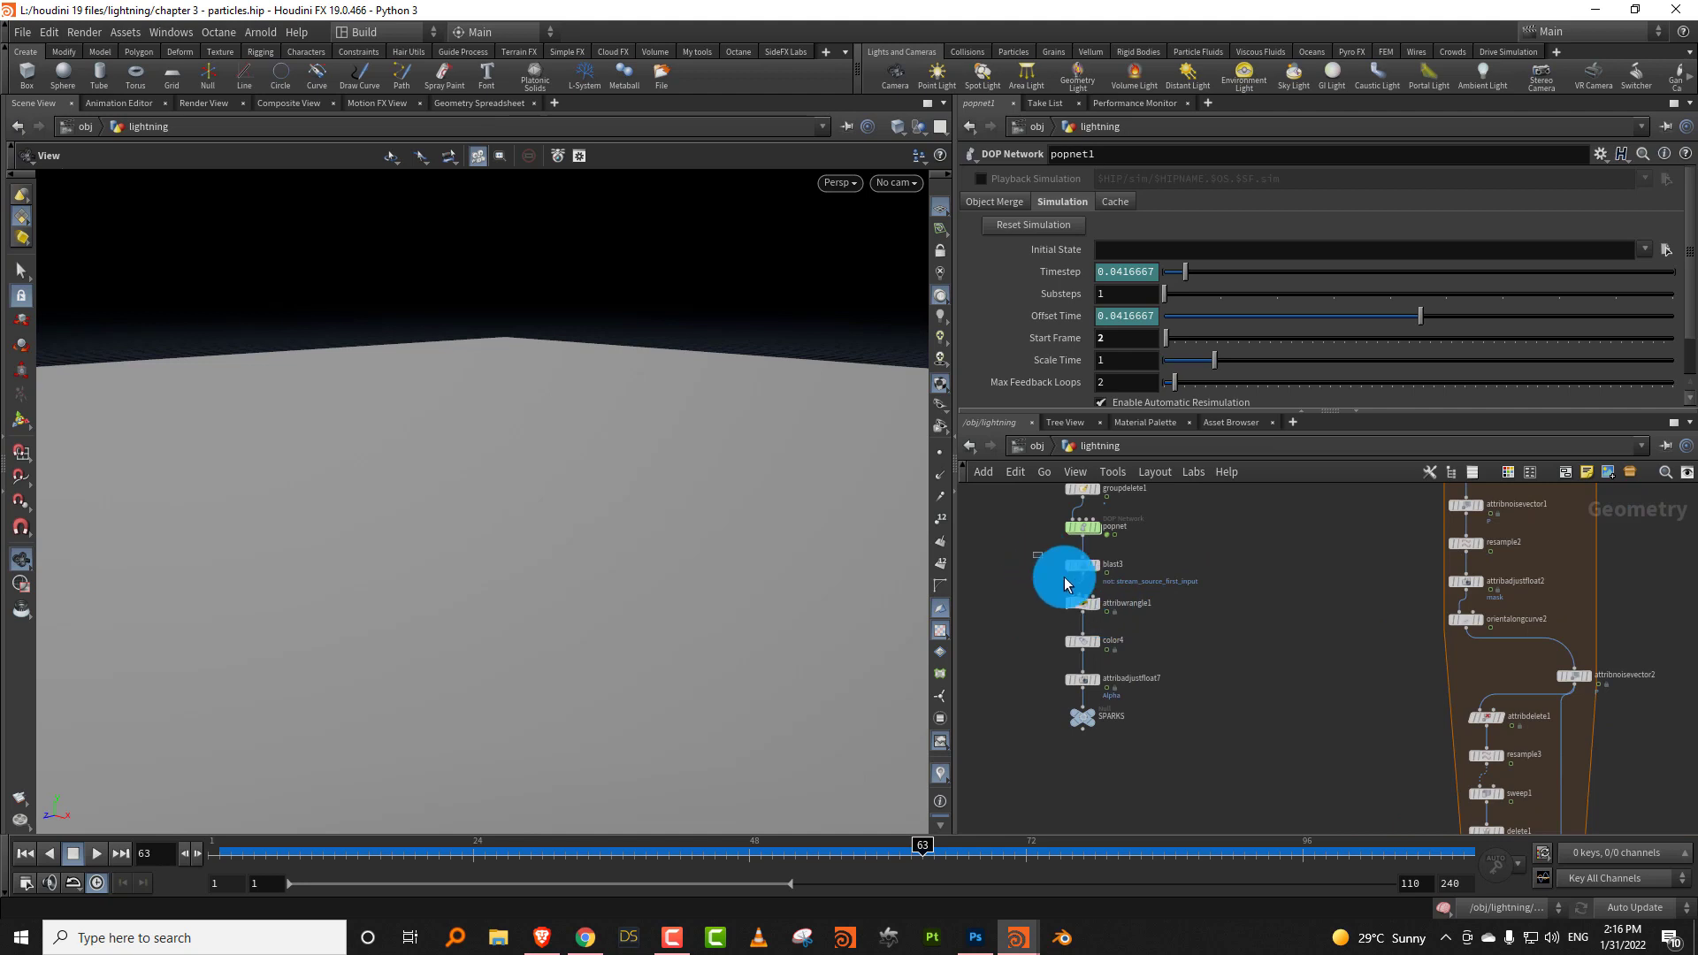
pyautogui.moveTo(1122, 776); pyautogui.dragTo(1124, 772)
pyautogui.moveTo(1198, 709); pyautogui.dragTo(1092, 602, button='right')
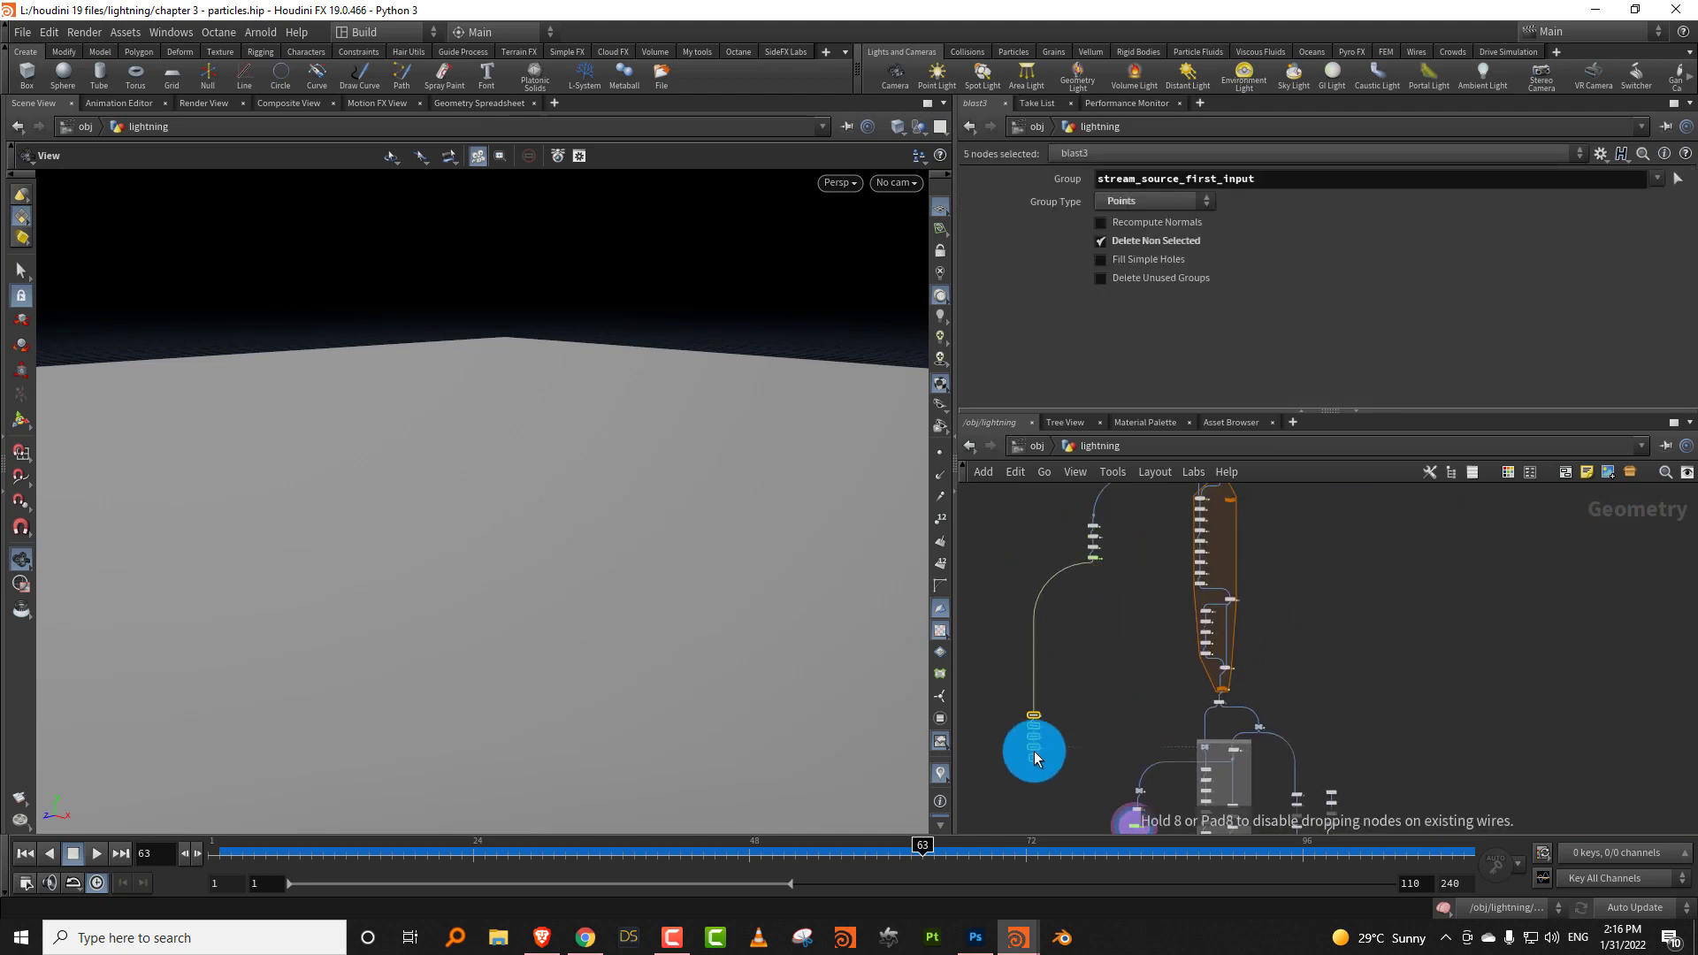
pyautogui.moveTo(1034, 752); pyautogui.dragTo(1034, 758)
pyautogui.moveTo(1075, 722); pyautogui.dragTo(1119, 614, button='middle')
pyautogui.moveTo(1080, 623); pyautogui.dragTo(1111, 761)
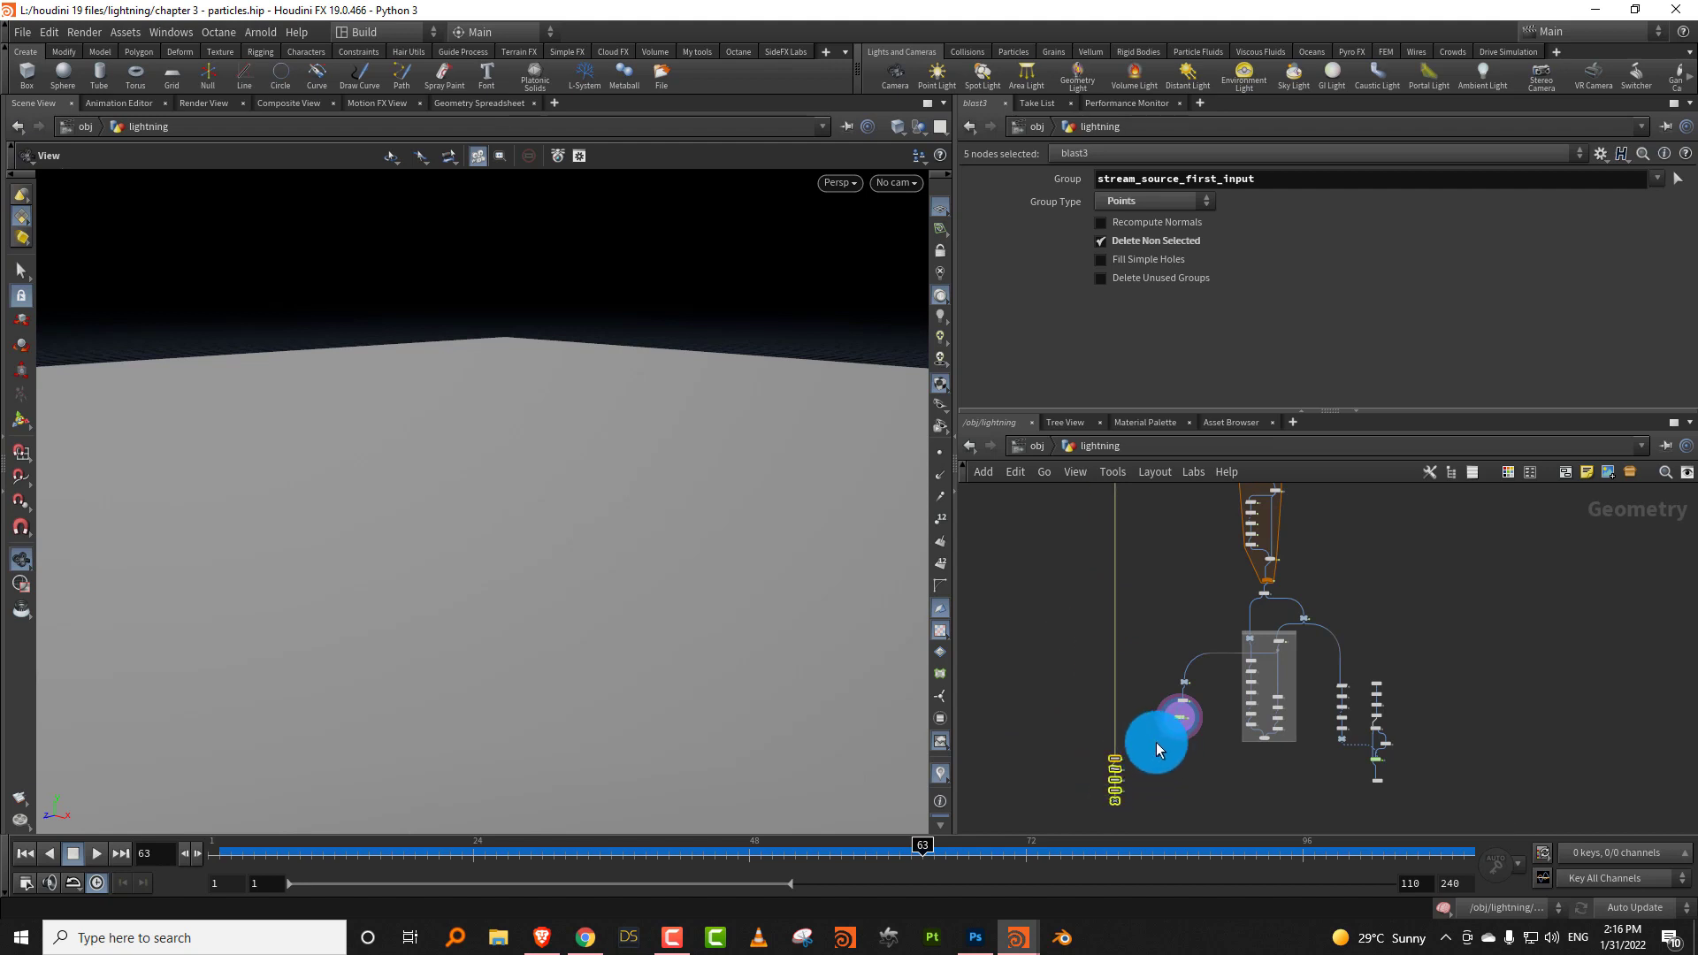
# Copy blast3, connect the copy below popnet1, display it, and scrub through the early frames.
pyautogui.scroll(3, 1155, 741)
pyautogui.click(1160, 712)
pyautogui.press('Tab')
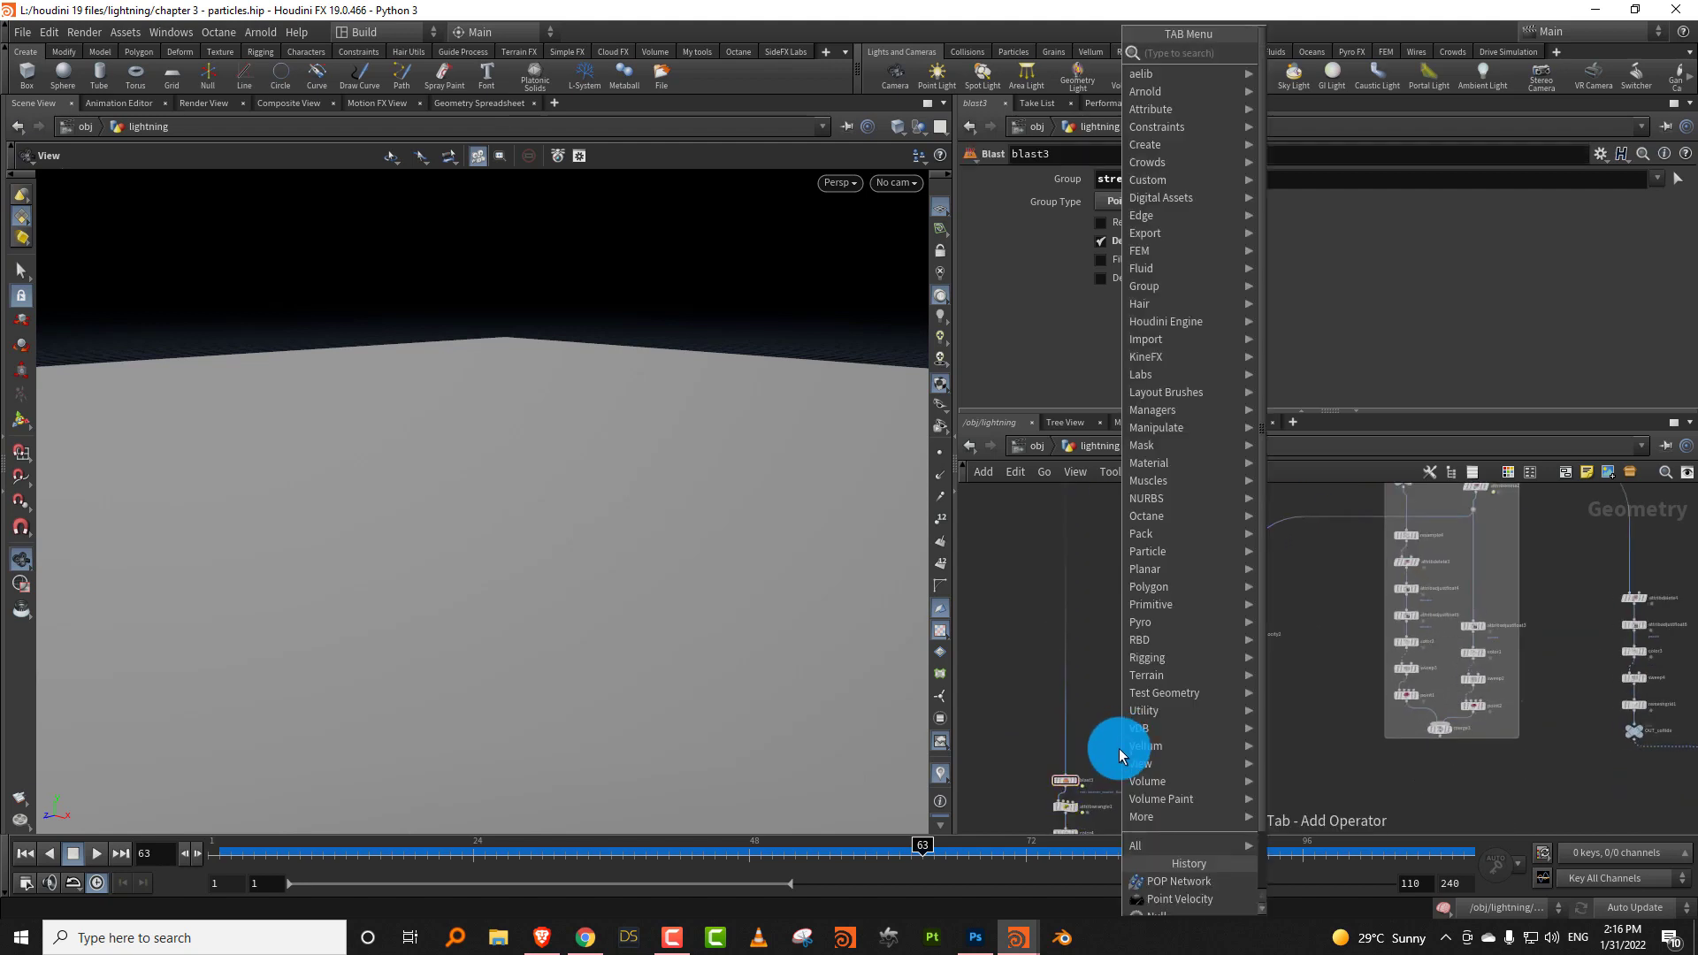
pyautogui.press('Escape')
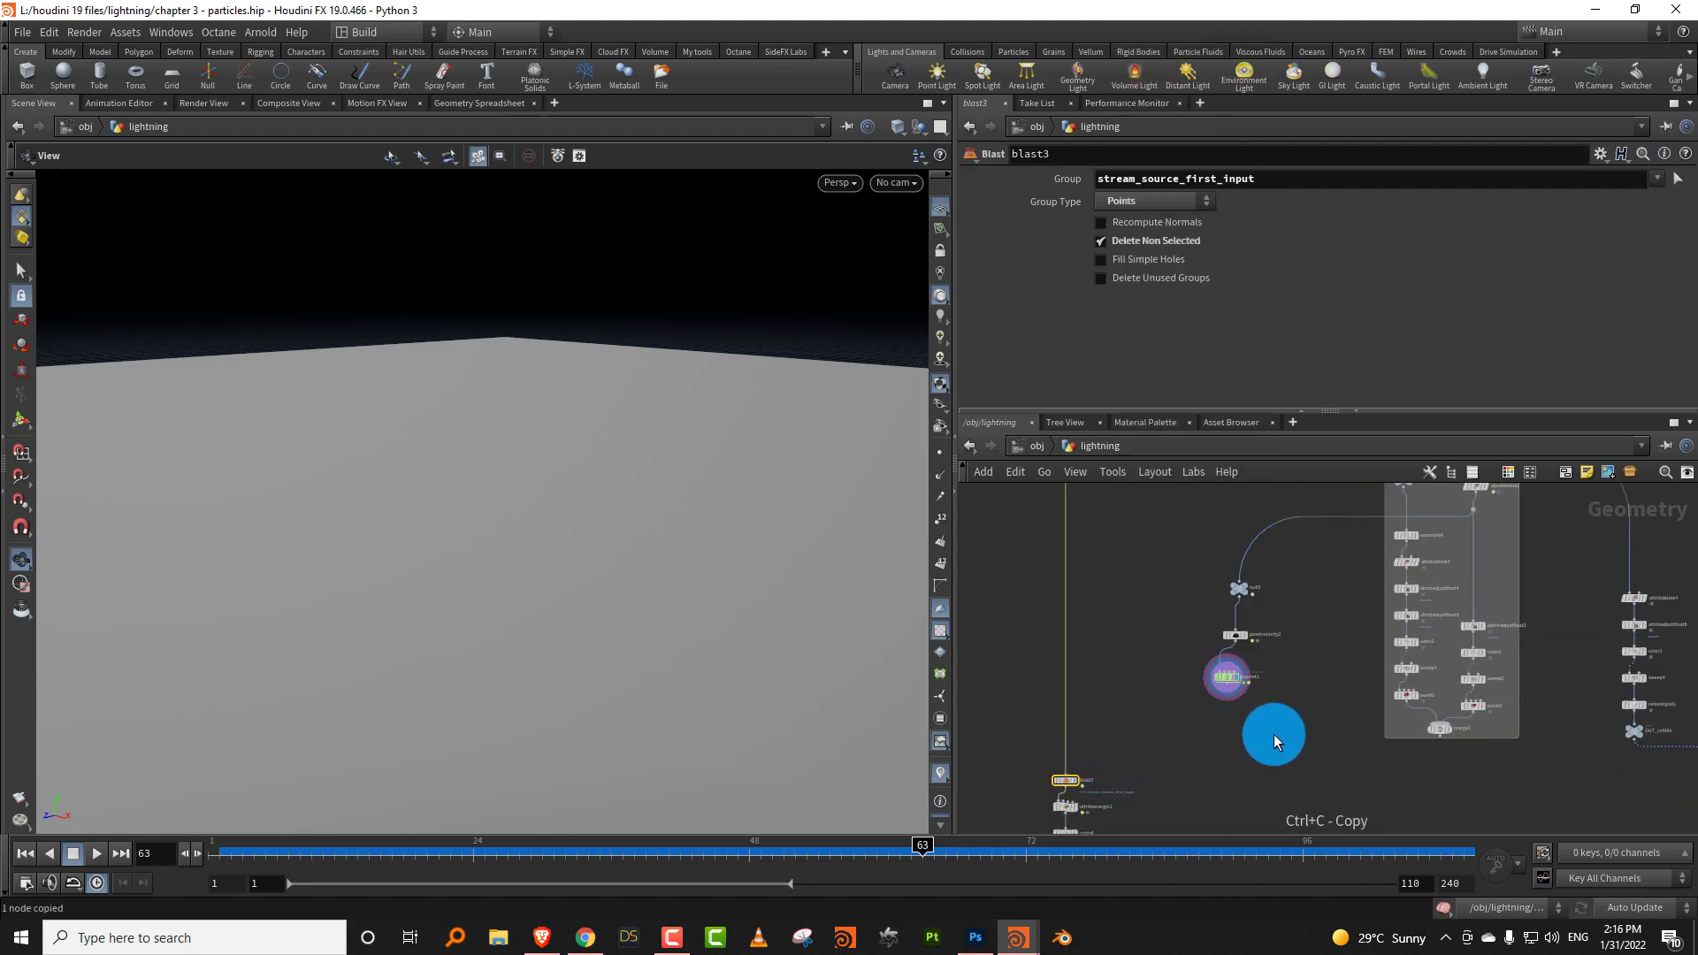
pyautogui.scroll(4, 1180, 714)
pyautogui.moveTo(1277, 661); pyautogui.dragTo(1312, 753)
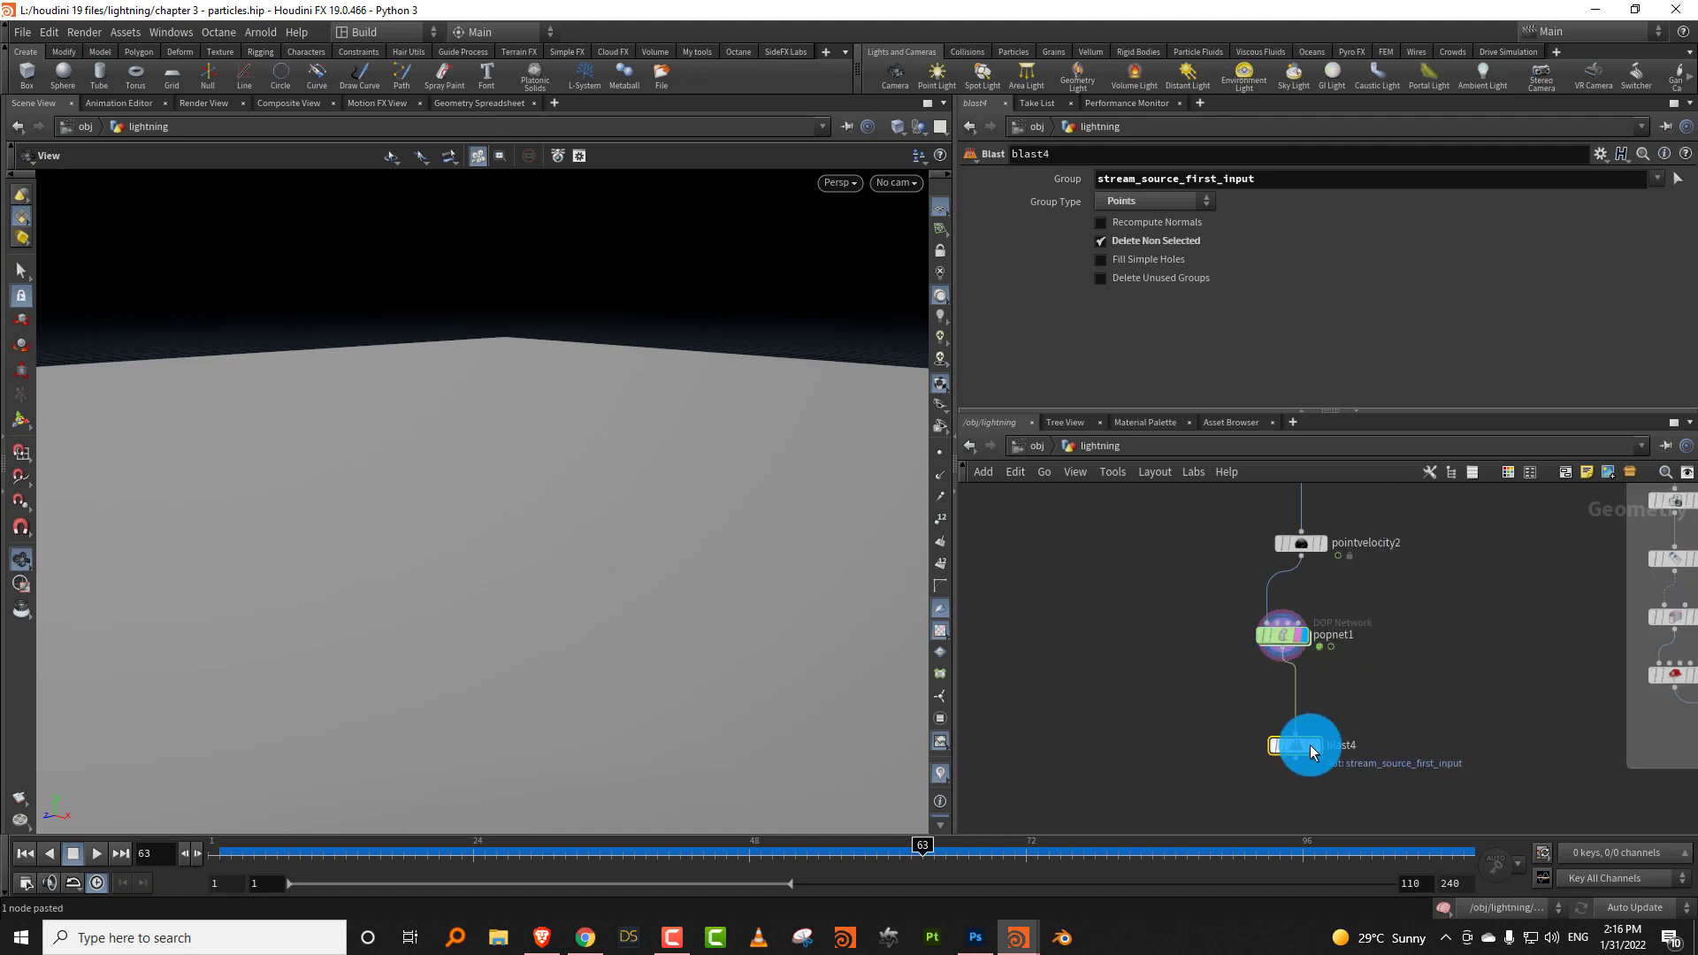
pyautogui.click(1318, 750)
pyautogui.moveTo(1227, 648); pyautogui.dragTo(1333, 489, button='middle')
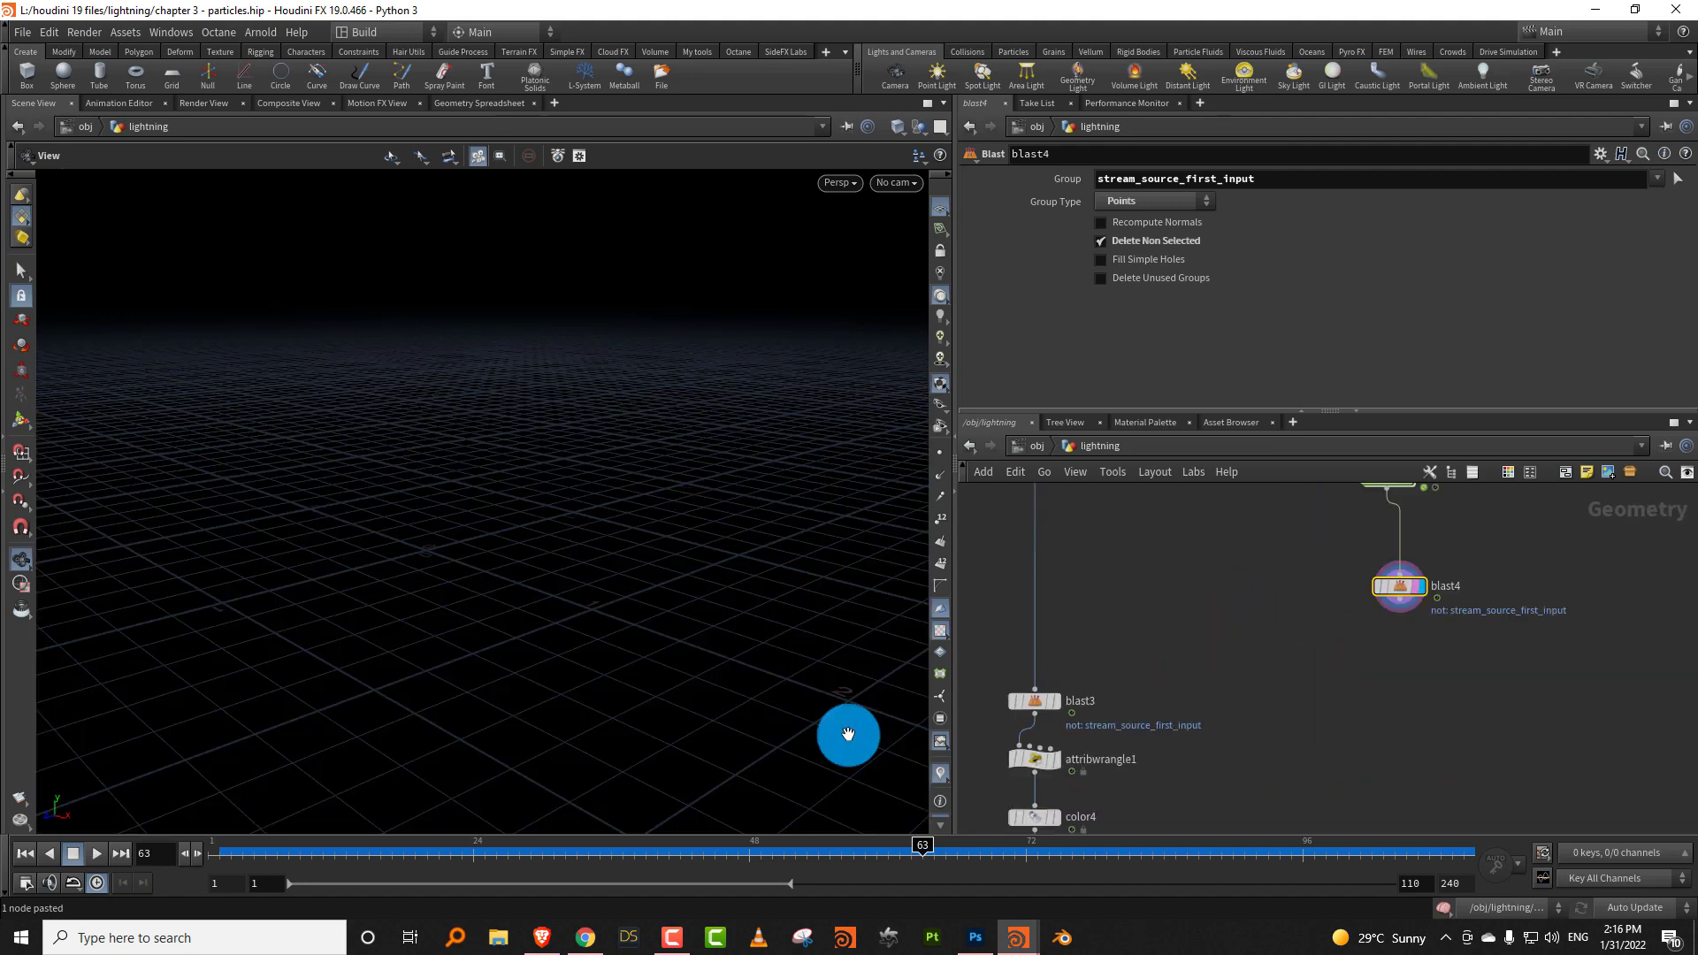
pyautogui.moveTo(227, 867); pyautogui.dragTo(390, 854)
# Merge blast3 and blast4 ahead of attribwrangle1, display the SPARKS null, and scrub back through the opening frames.
pyautogui.press('Tab')
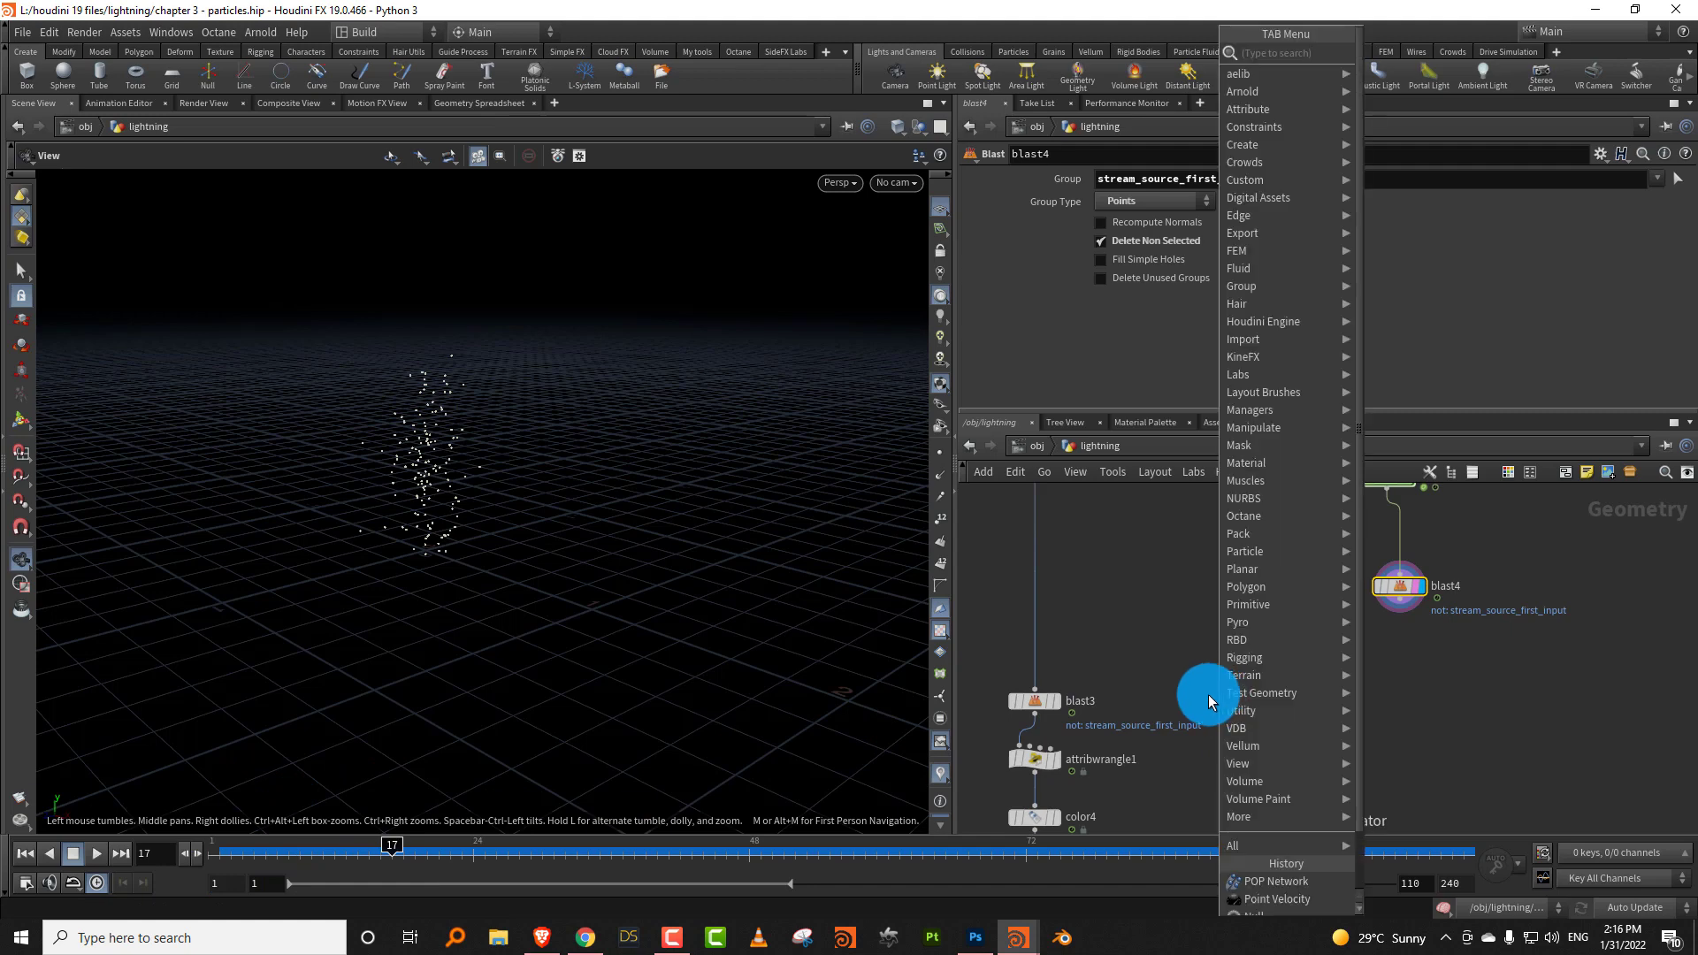
pyautogui.write('mer')
pyautogui.click(1384, 53)
pyautogui.click(1191, 734)
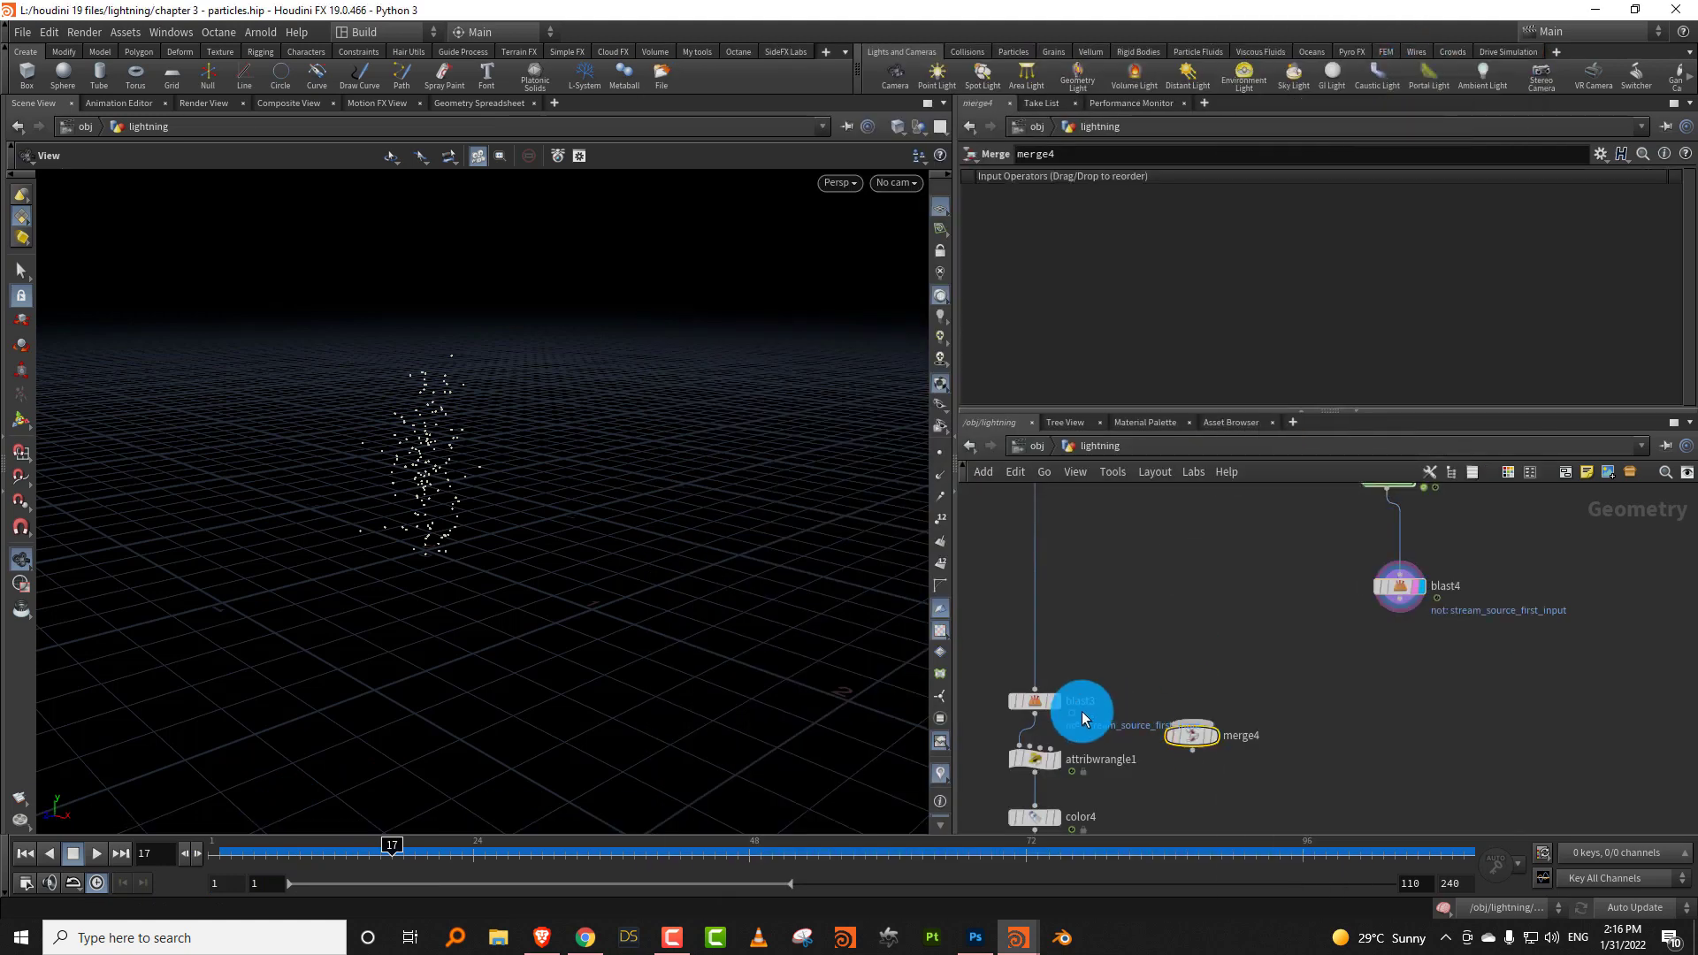
pyautogui.moveTo(1200, 740); pyautogui.dragTo(1125, 712)
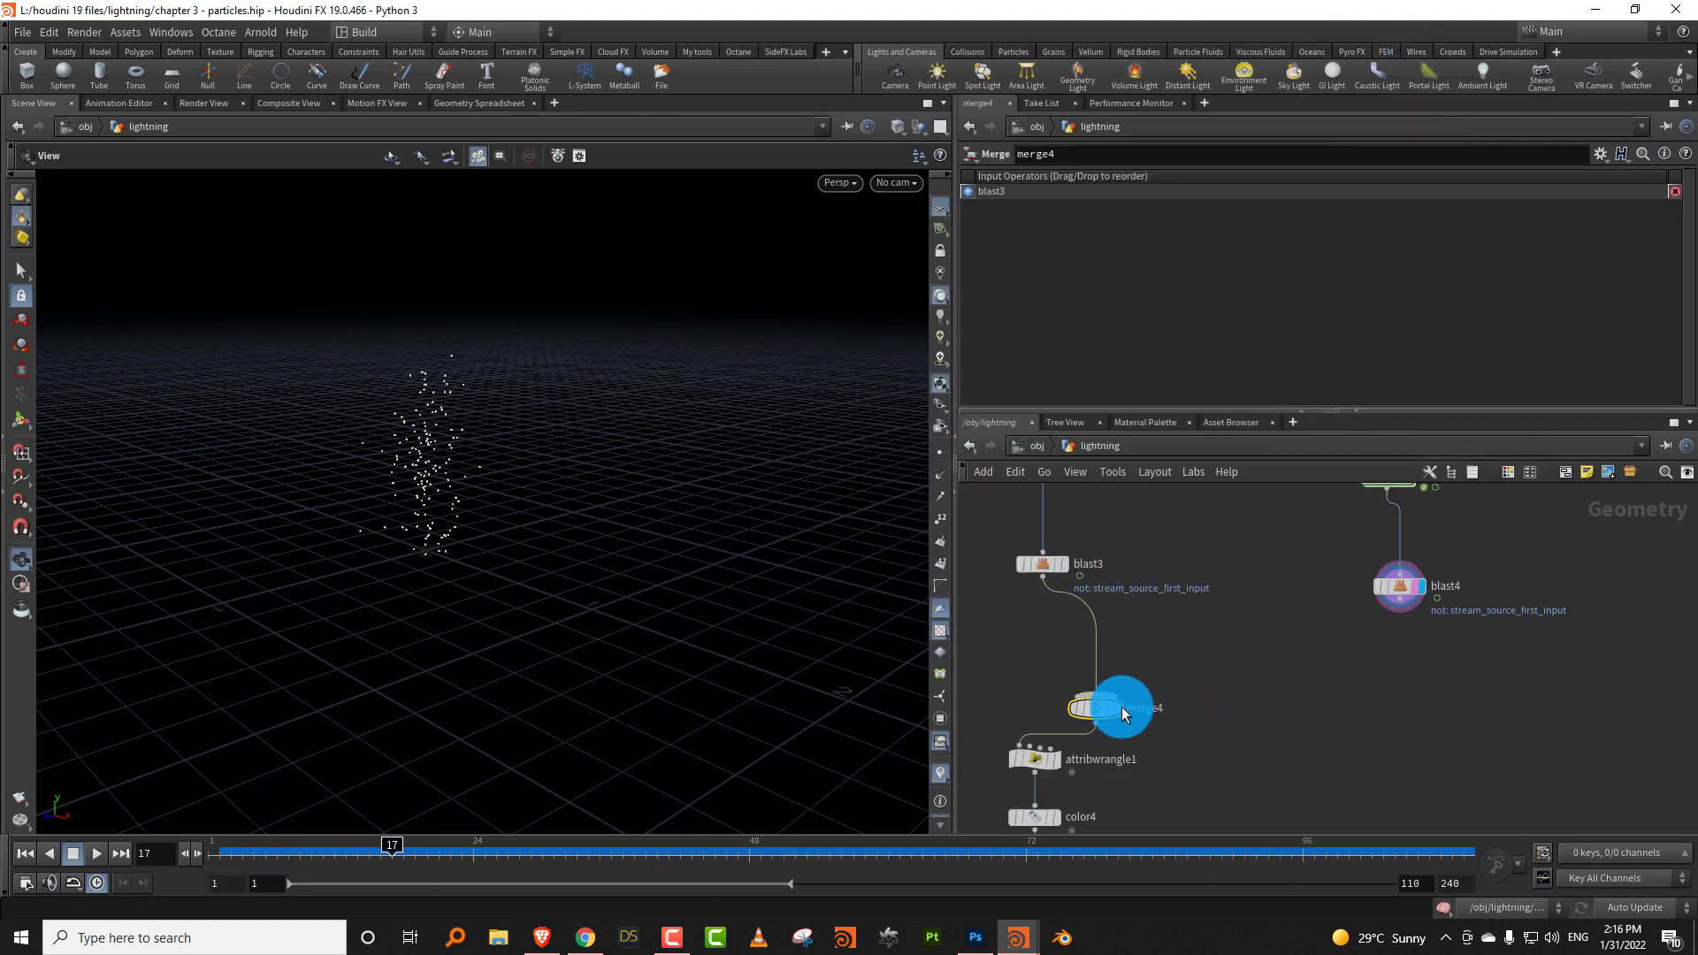
pyautogui.moveTo(1426, 616); pyautogui.dragTo(1116, 697)
pyautogui.moveTo(1140, 771); pyautogui.dragTo(1281, 554, button='middle')
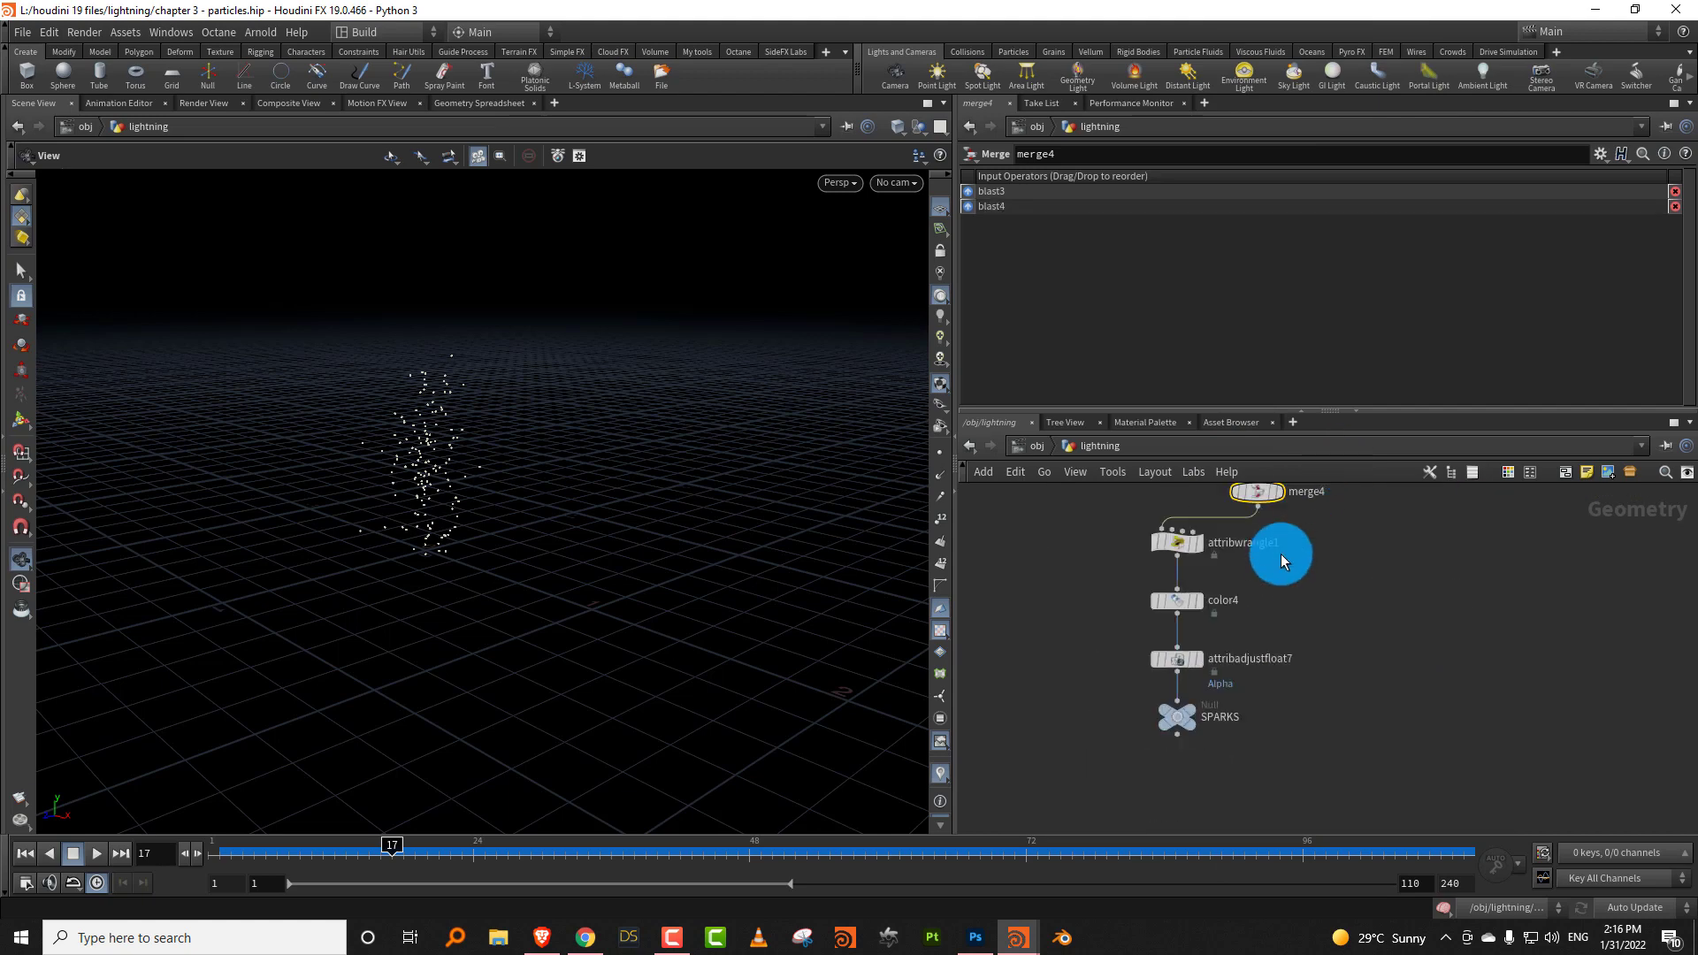
pyautogui.click(1191, 725)
pyautogui.moveTo(265, 856); pyautogui.dragTo(175, 852)
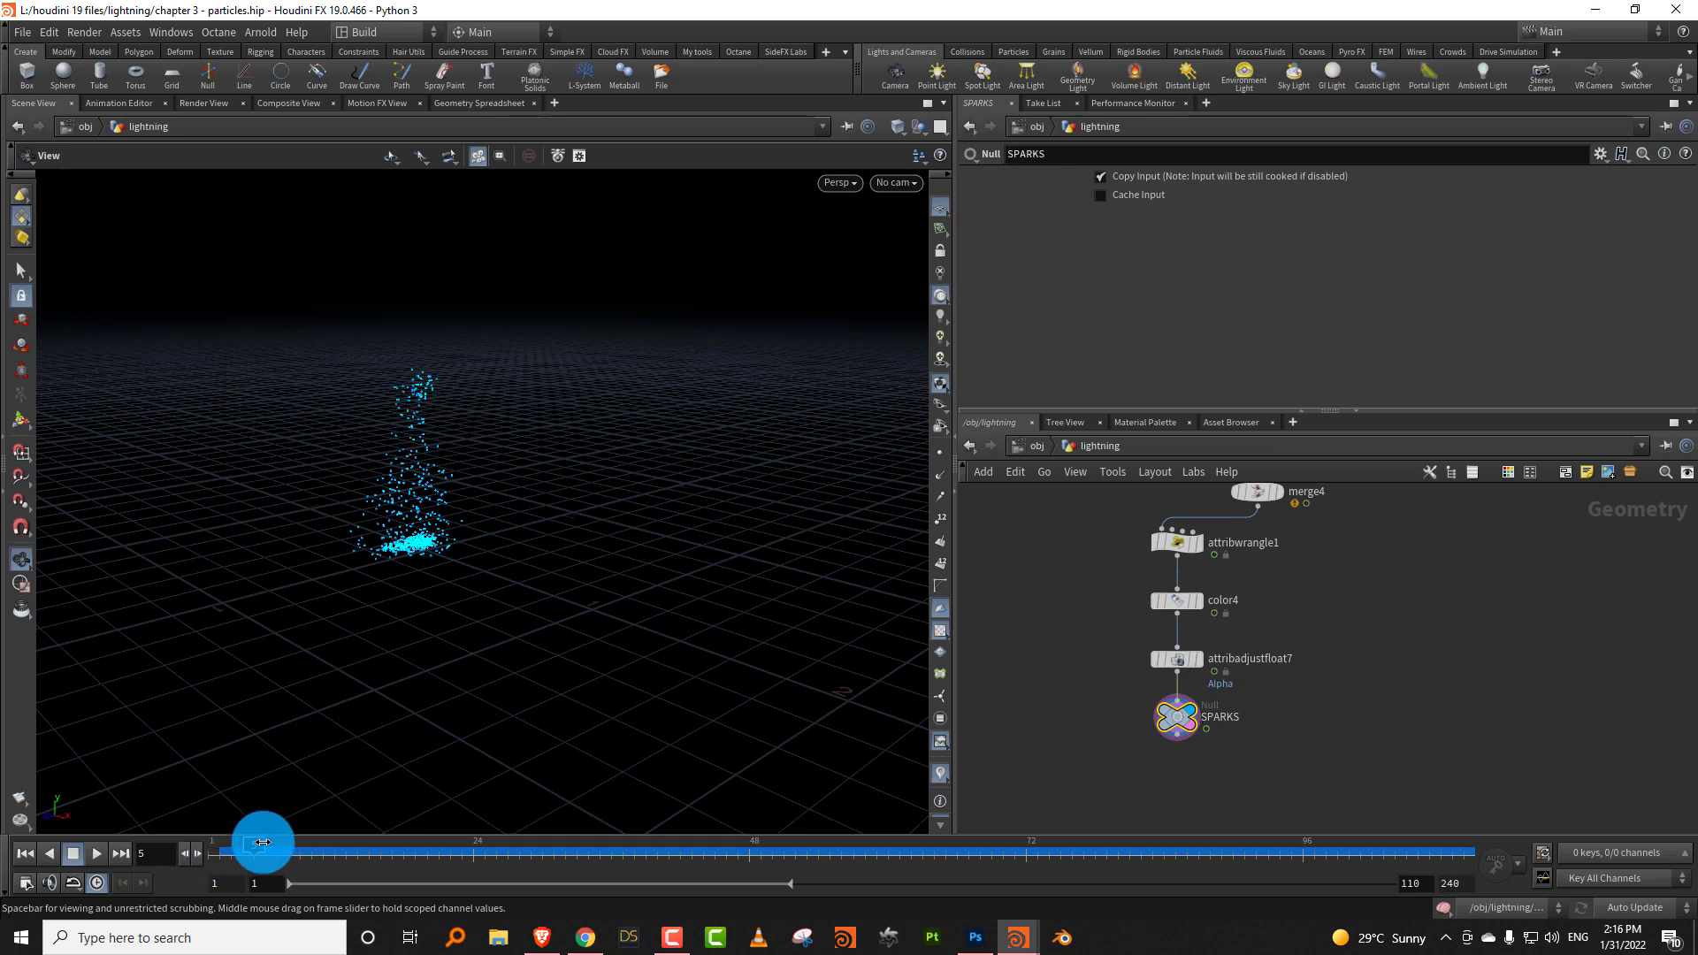
# Add a Null node in the free space between blast3 and popnet1 to serve as an empty input.
pyautogui.scroll(-5, 1376, 656)
pyautogui.scroll(3, 1263, 664)
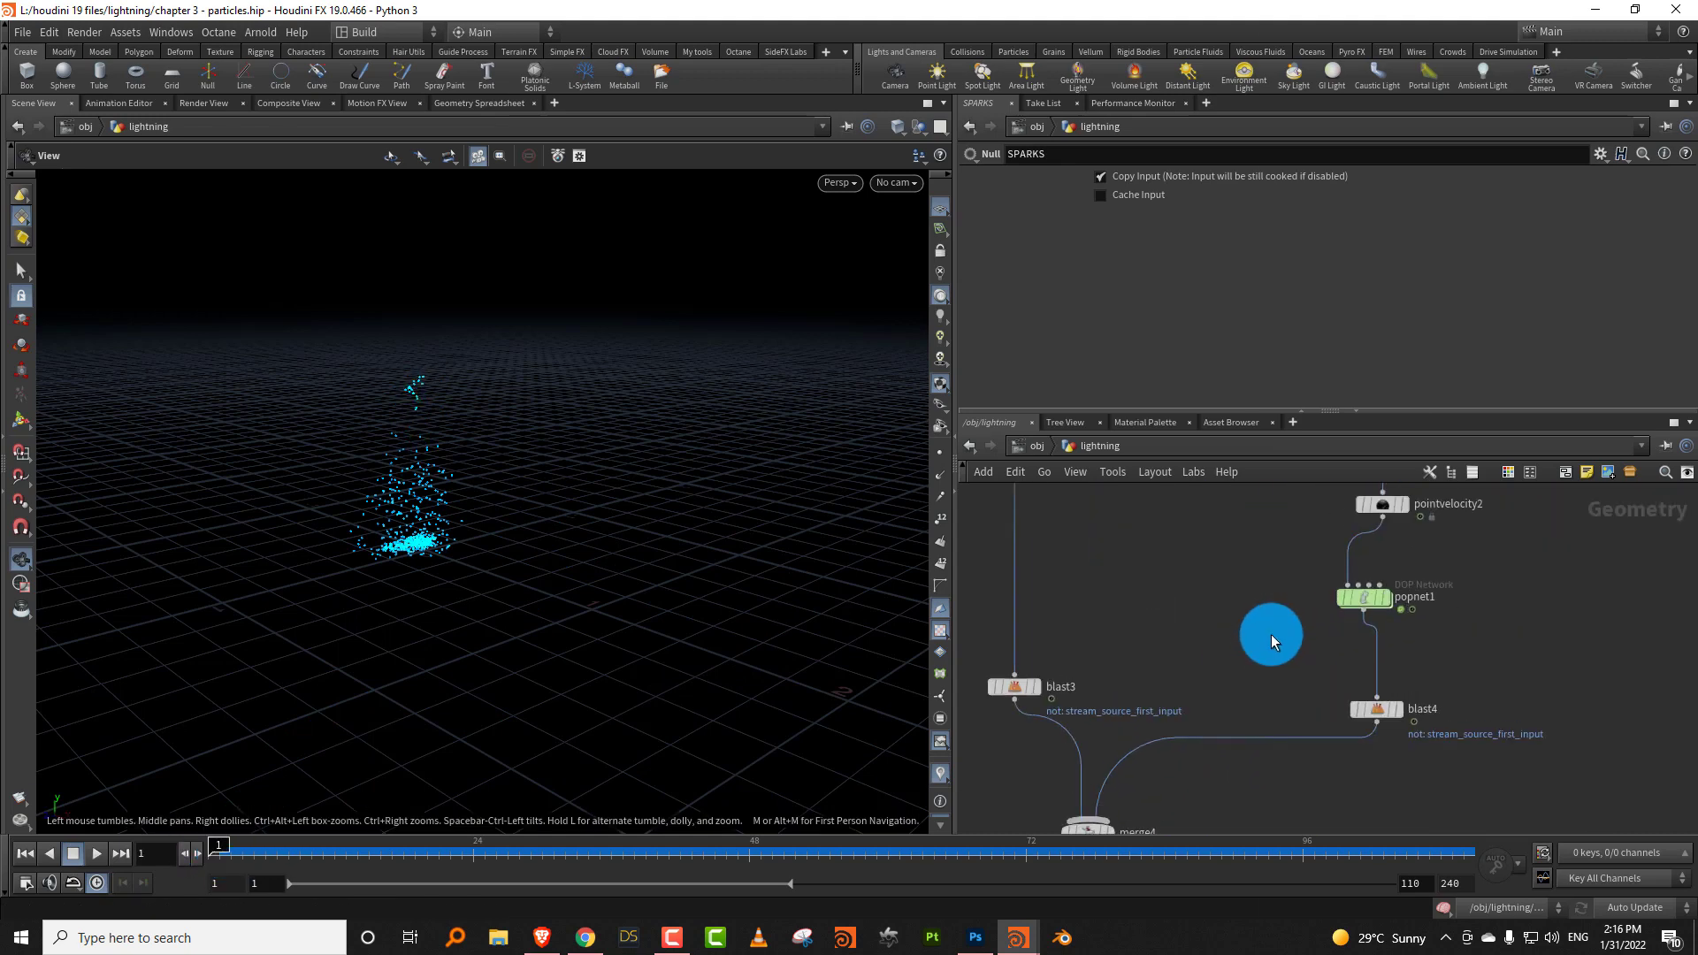
pyautogui.press('Tab')
pyautogui.write('nul')
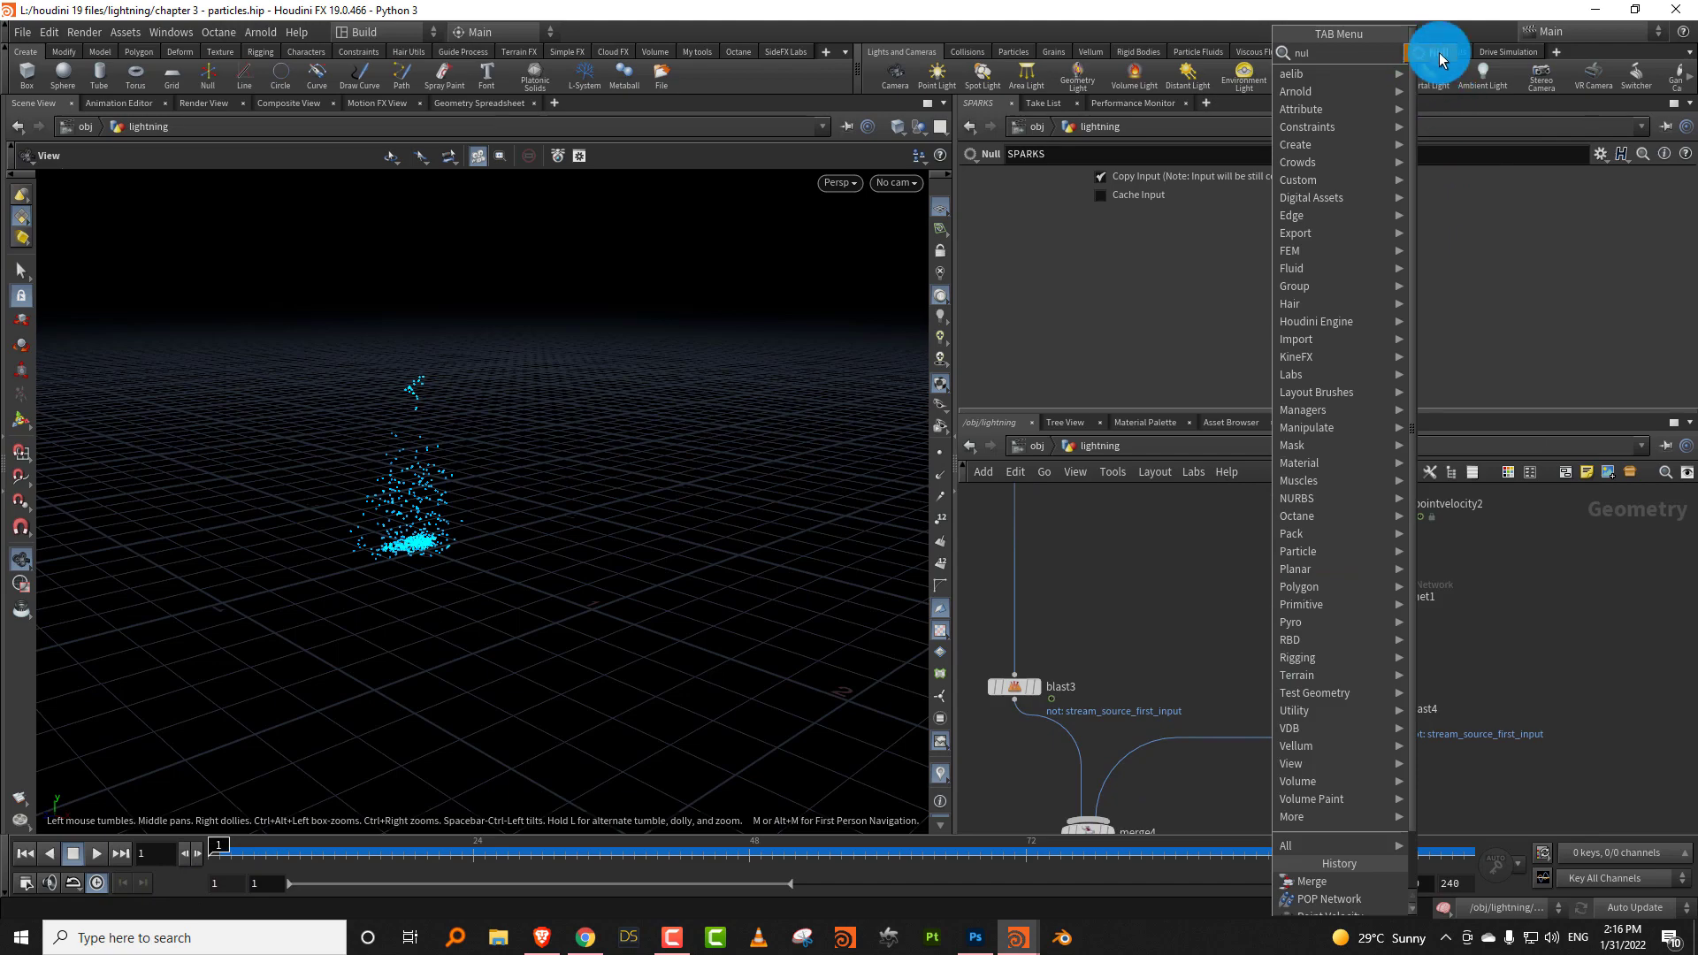
pyautogui.click(1440, 59)
pyautogui.click(1264, 659)
pyautogui.scroll(2, 1269, 640)
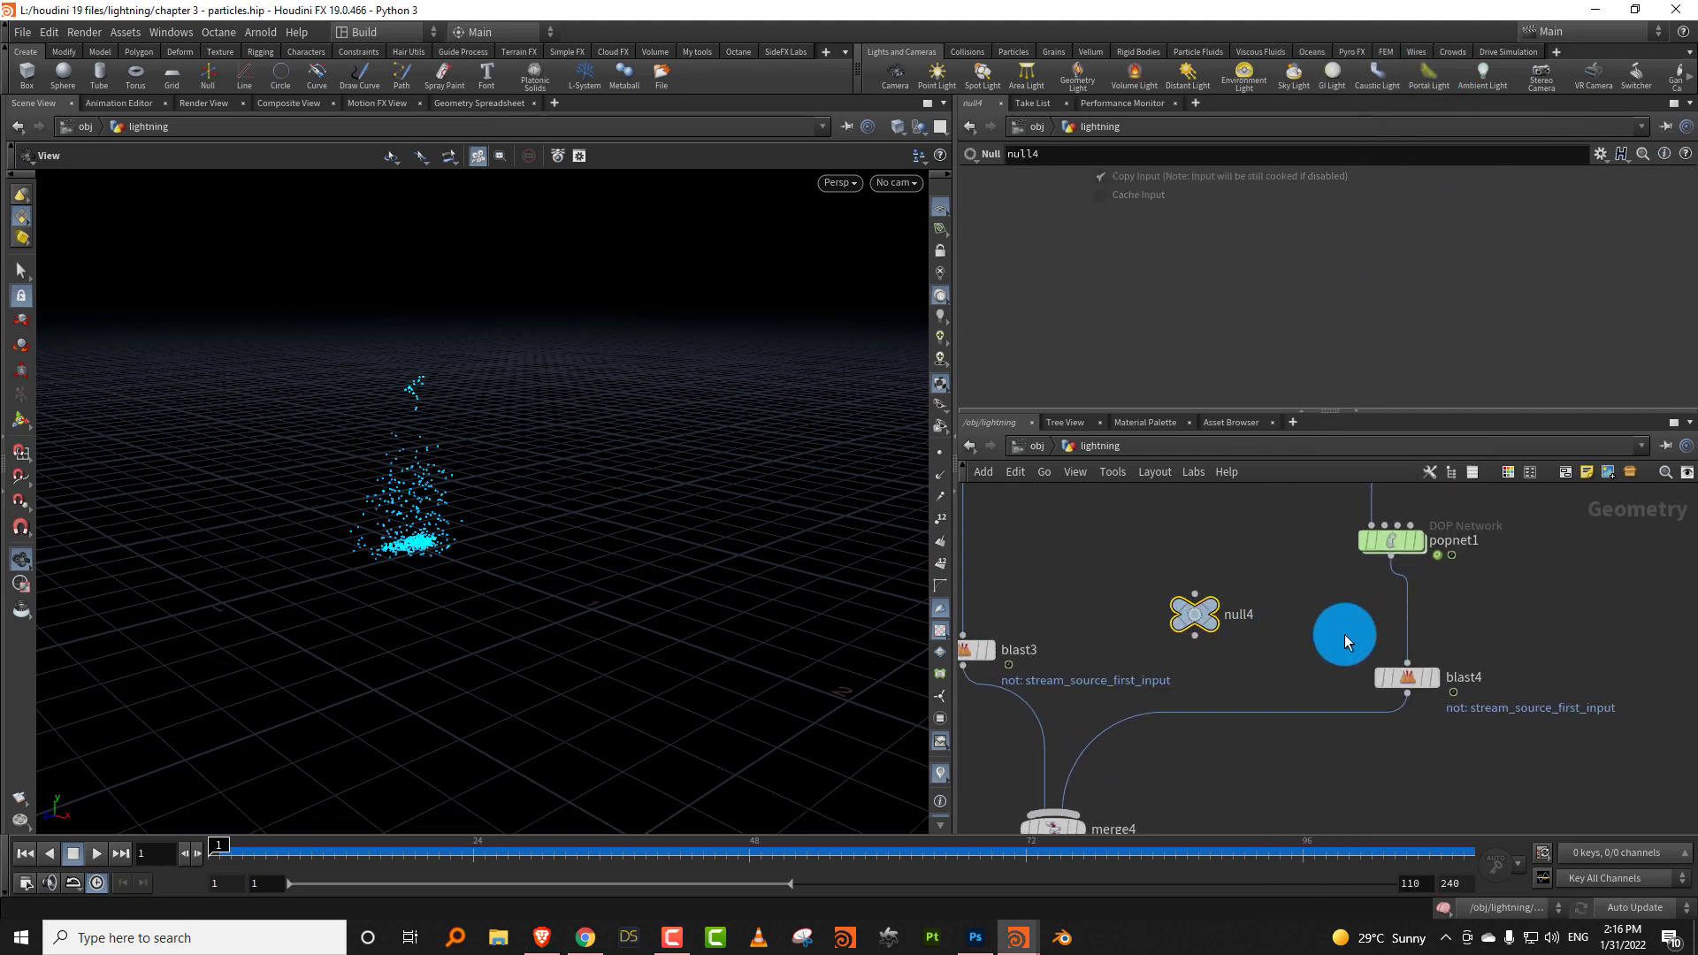
# Insert a Switch node between blast4 and merge4, with null4 as its first input and blast4 as its second.
pyautogui.press('Tab')
pyautogui.moveTo(1335, 640)
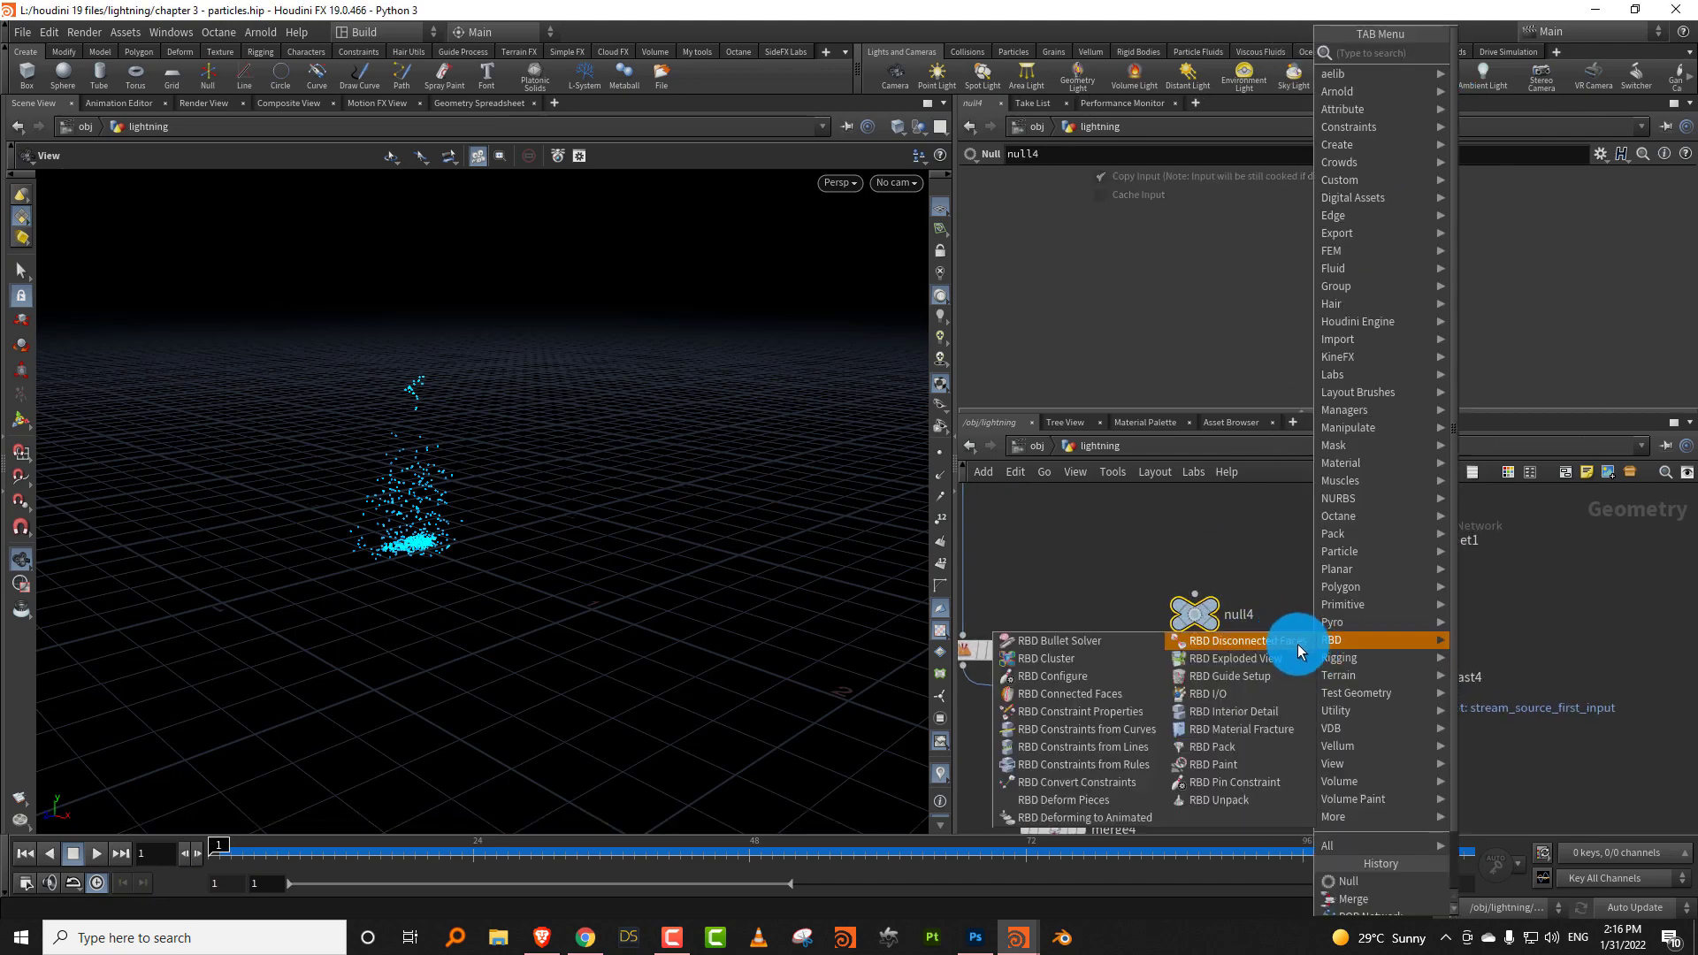
pyautogui.write('add')
pyautogui.click(1493, 58)
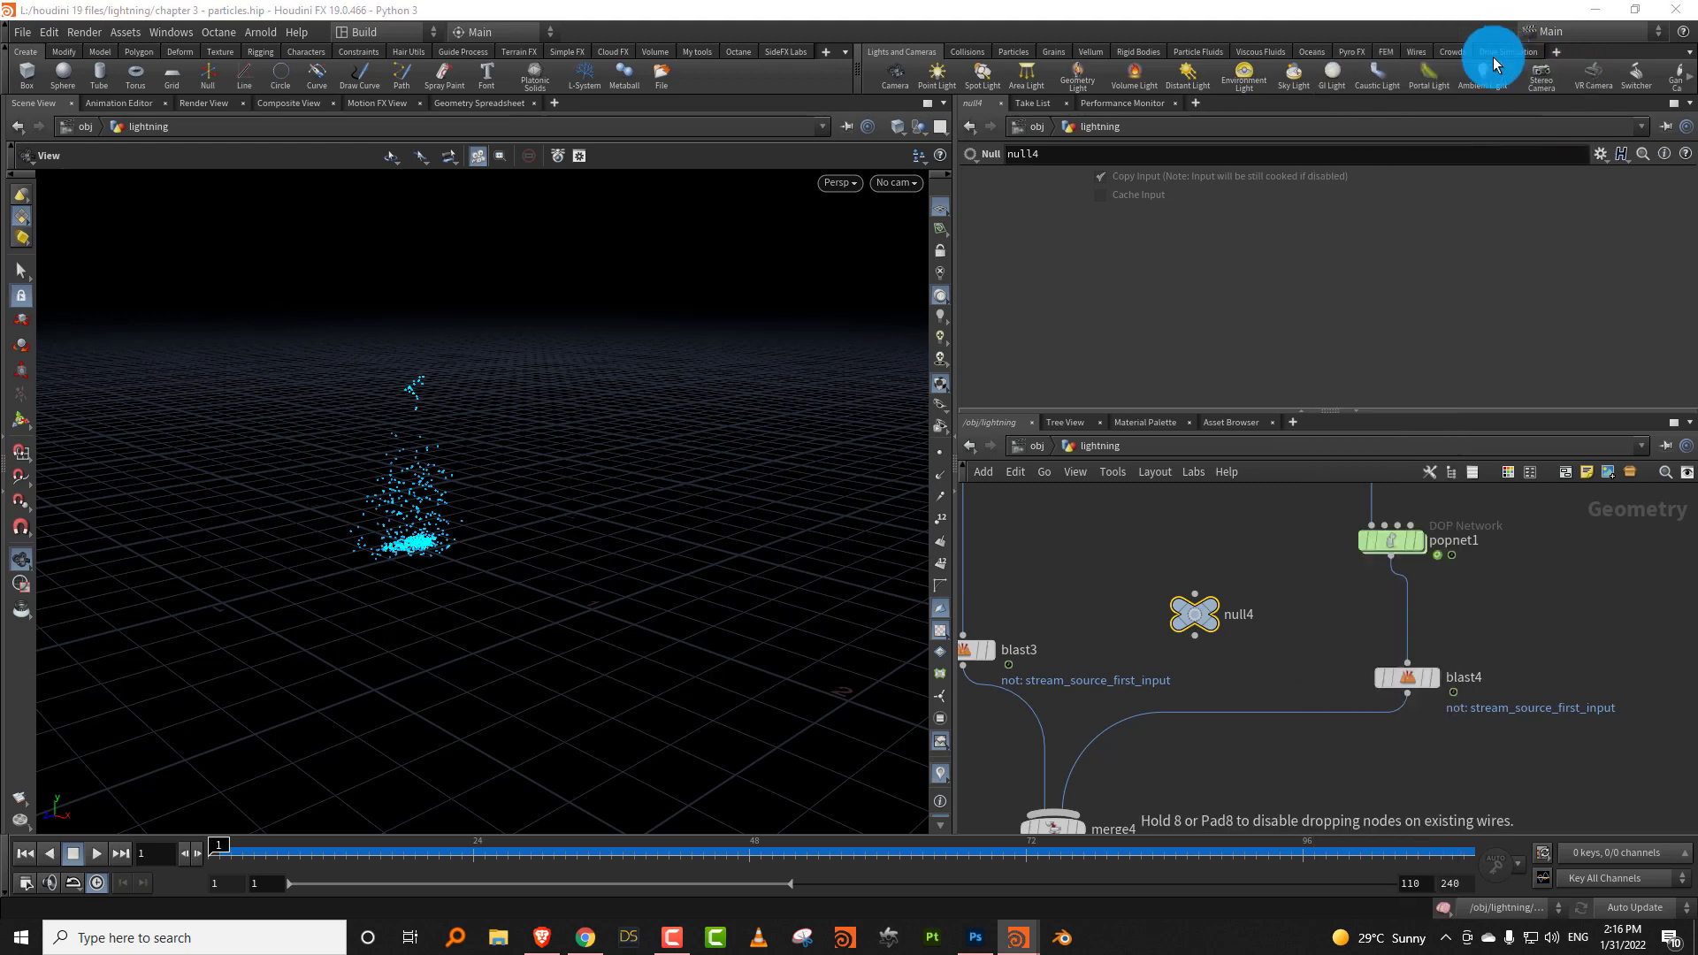
pyautogui.click(1317, 705)
pyautogui.moveTo(1195, 633); pyautogui.dragTo(1327, 743)
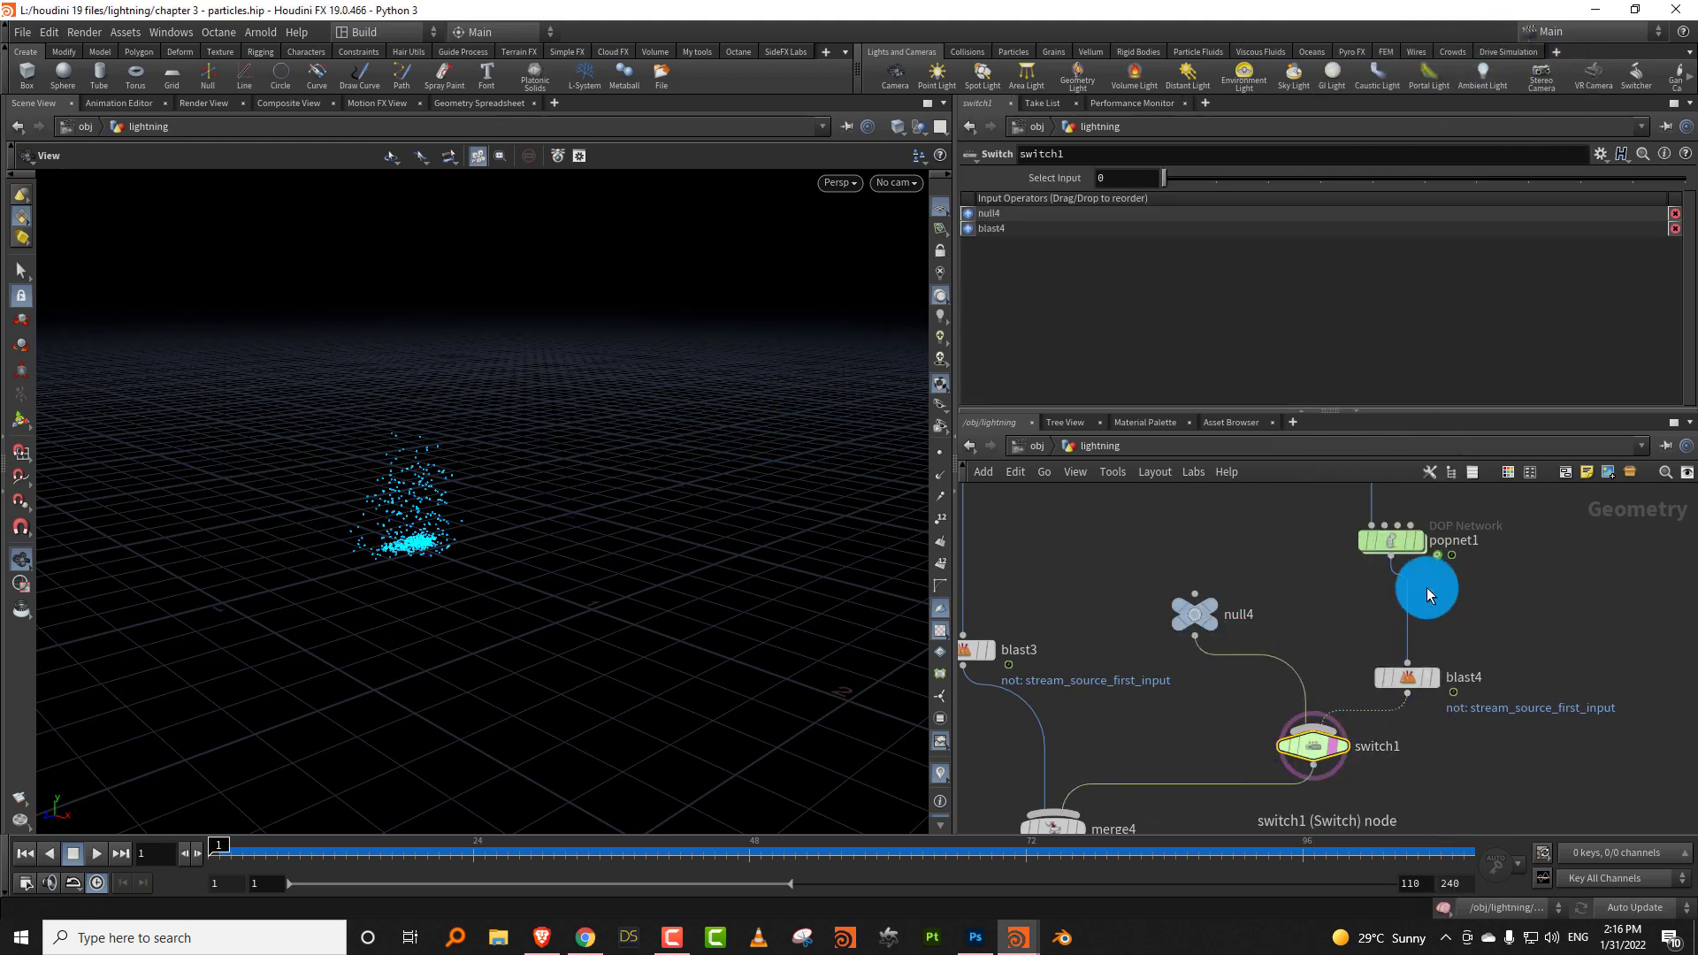
# Check popnet1's Start Frame, display switch1, and keyframe its Select Input to 0 at frame 1 and 1 at frame 2.
pyautogui.click(1393, 541)
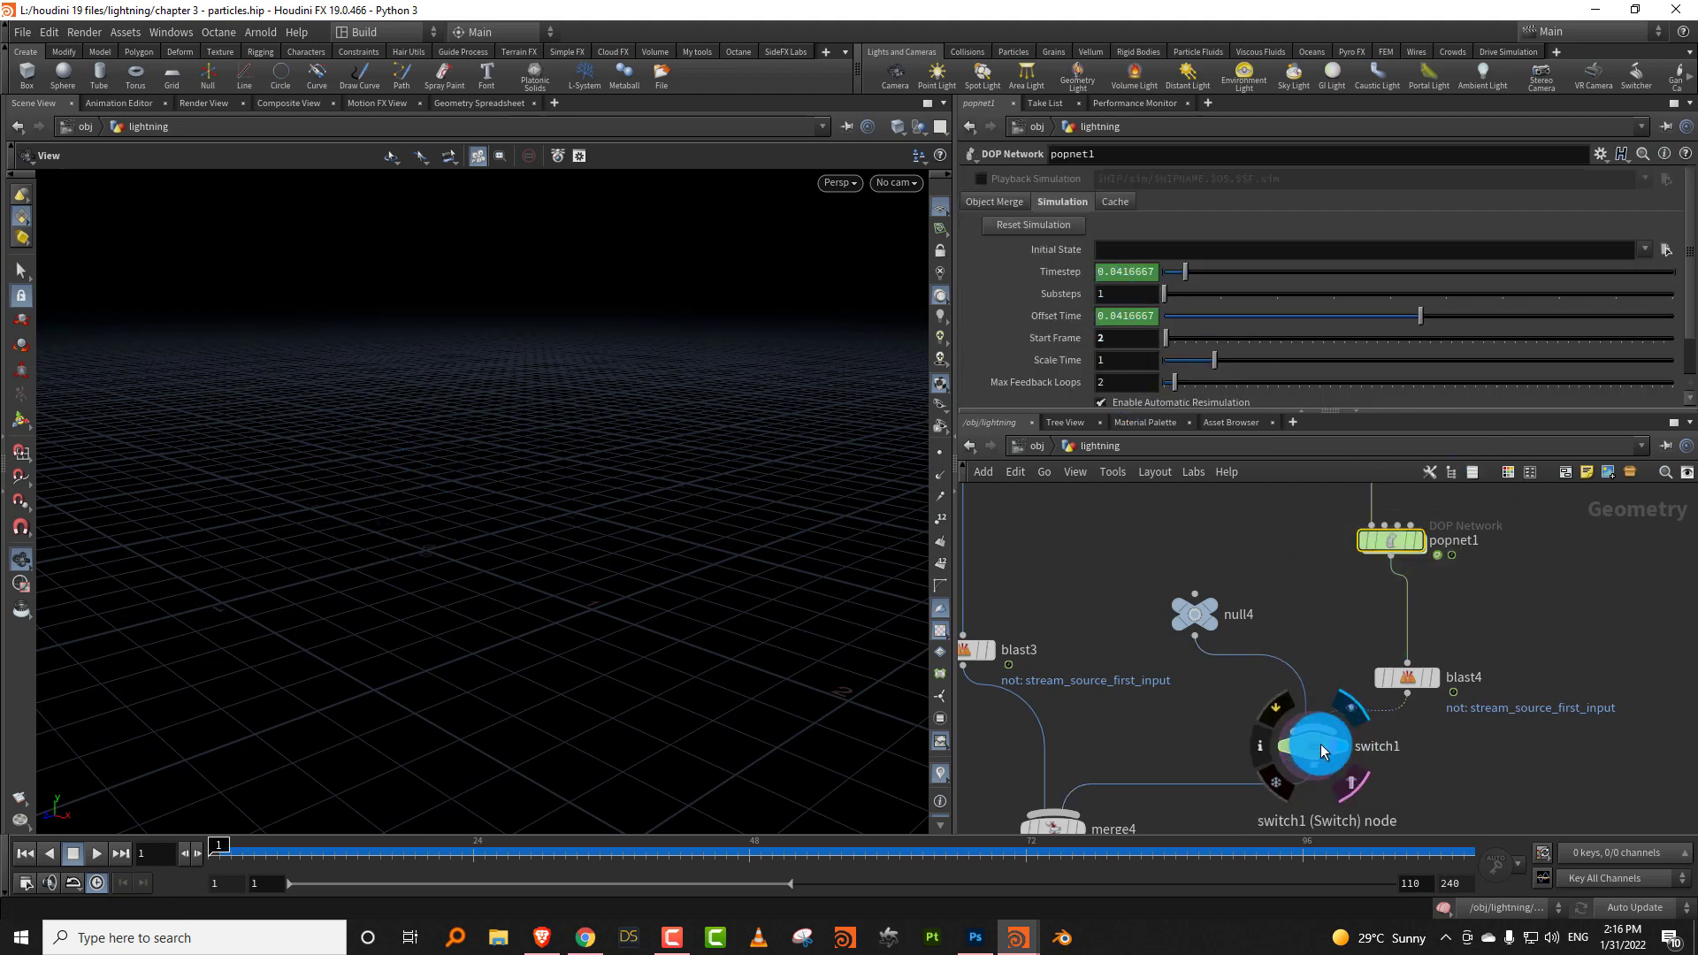
pyautogui.click(1318, 745)
pyautogui.click(1185, 614)
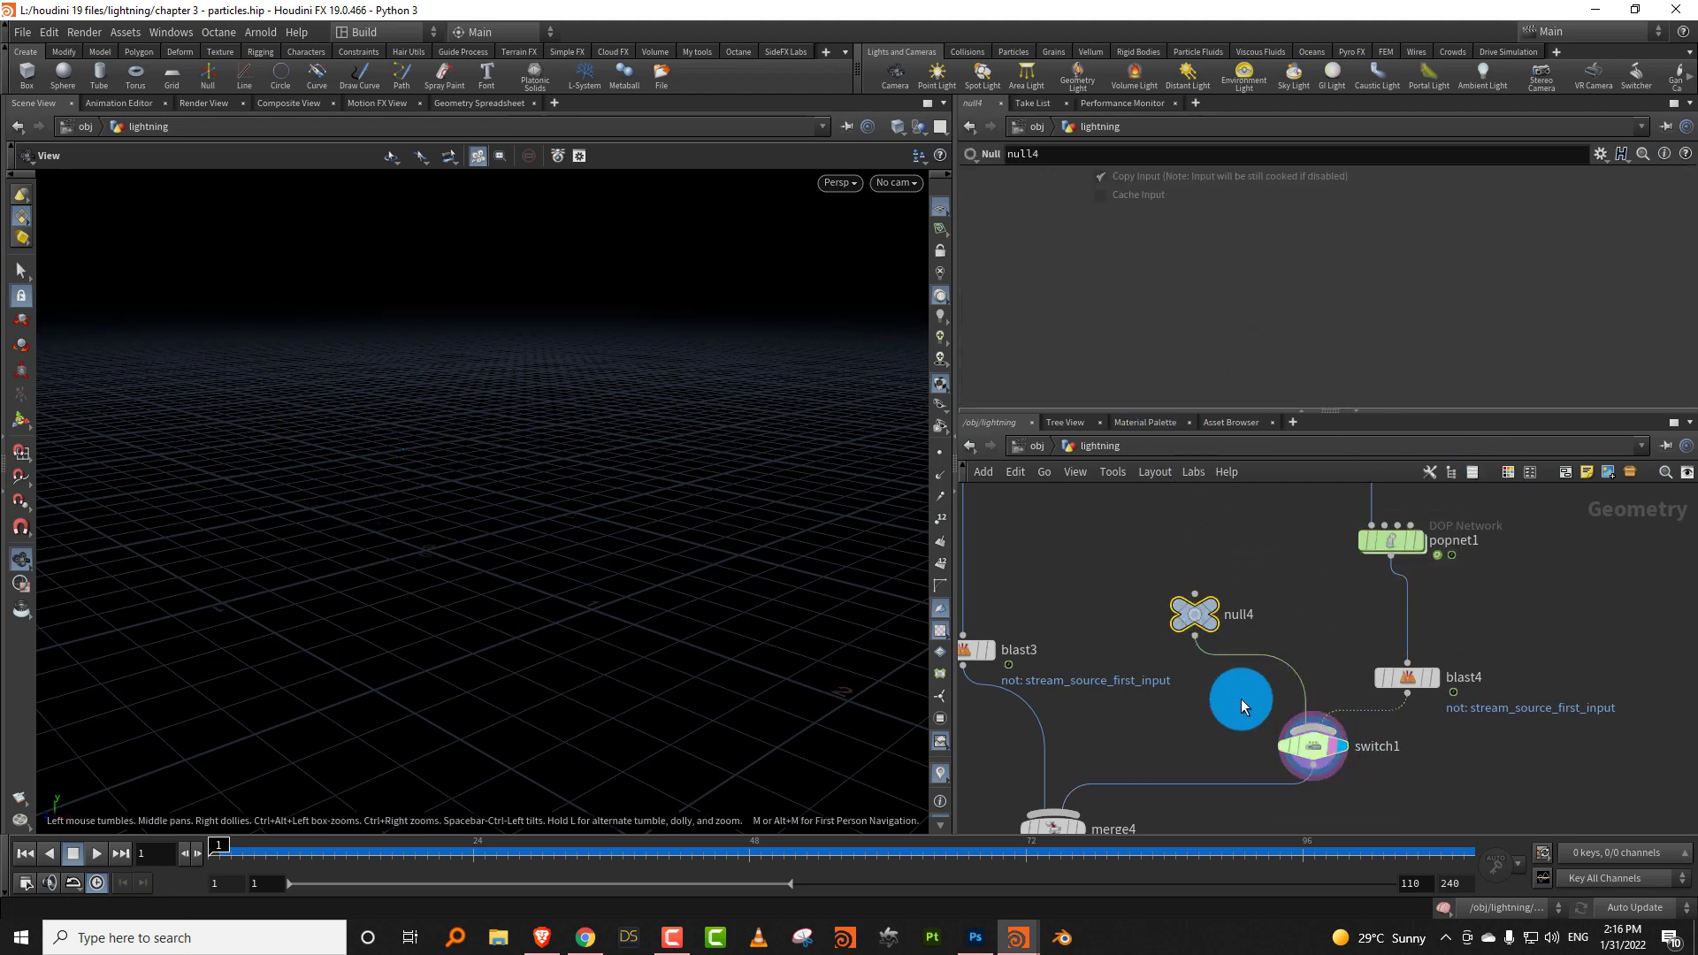
pyautogui.click(1314, 746)
pyautogui.keyDown('alt'); pyautogui.click(1131, 180); pyautogui.keyUp('alt')
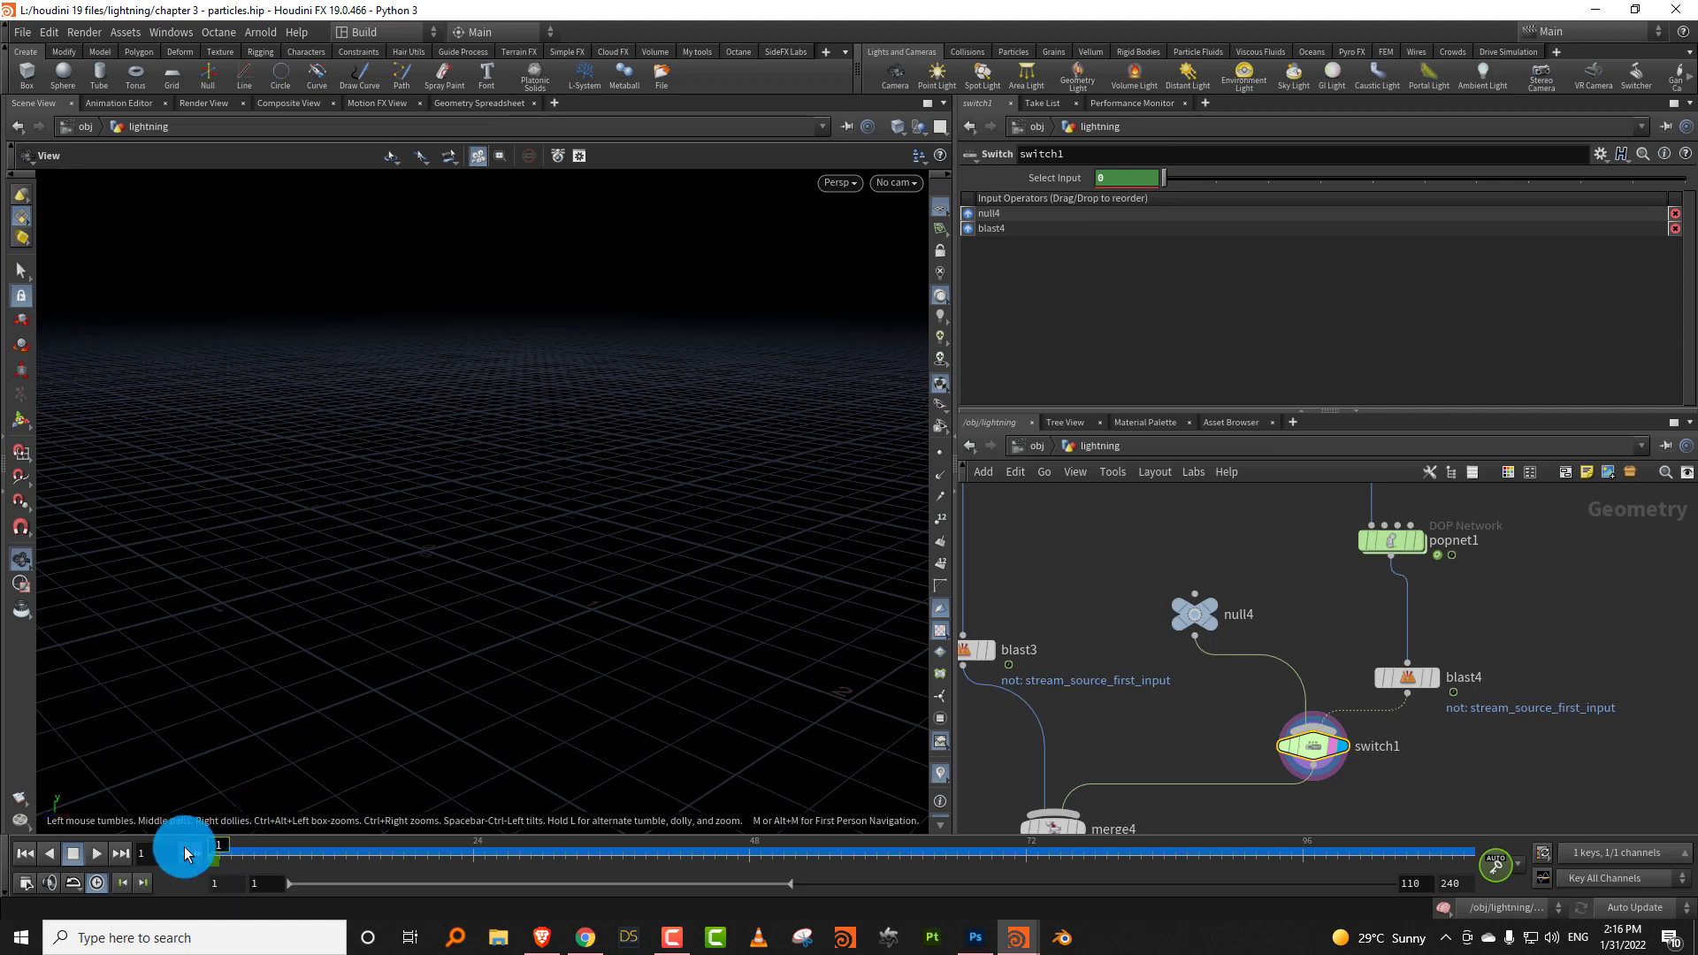
pyautogui.click(1209, 181)
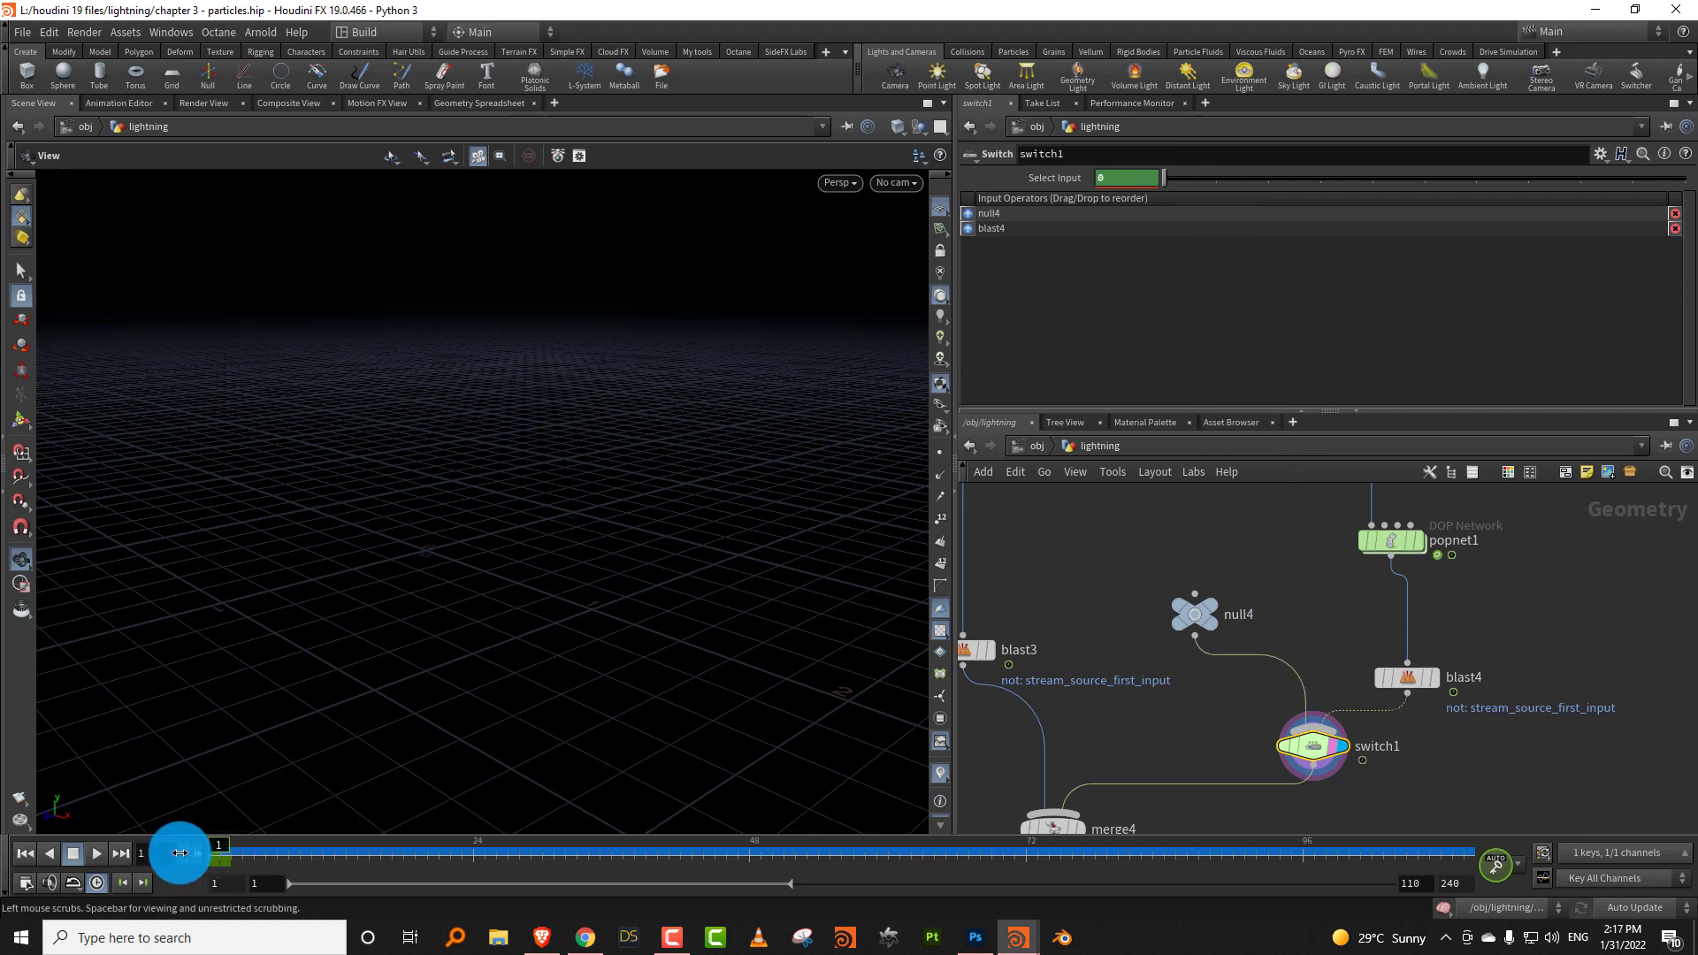
# Locate the first popnet below groupdelete1, display it, and check its Start Frame.
pyautogui.moveTo(1122, 660); pyautogui.dragTo(1264, 831, button='middle')
pyautogui.scroll(-3, 1277, 682)
pyautogui.moveTo(1310, 526); pyautogui.dragTo(1220, 893, button='middle')
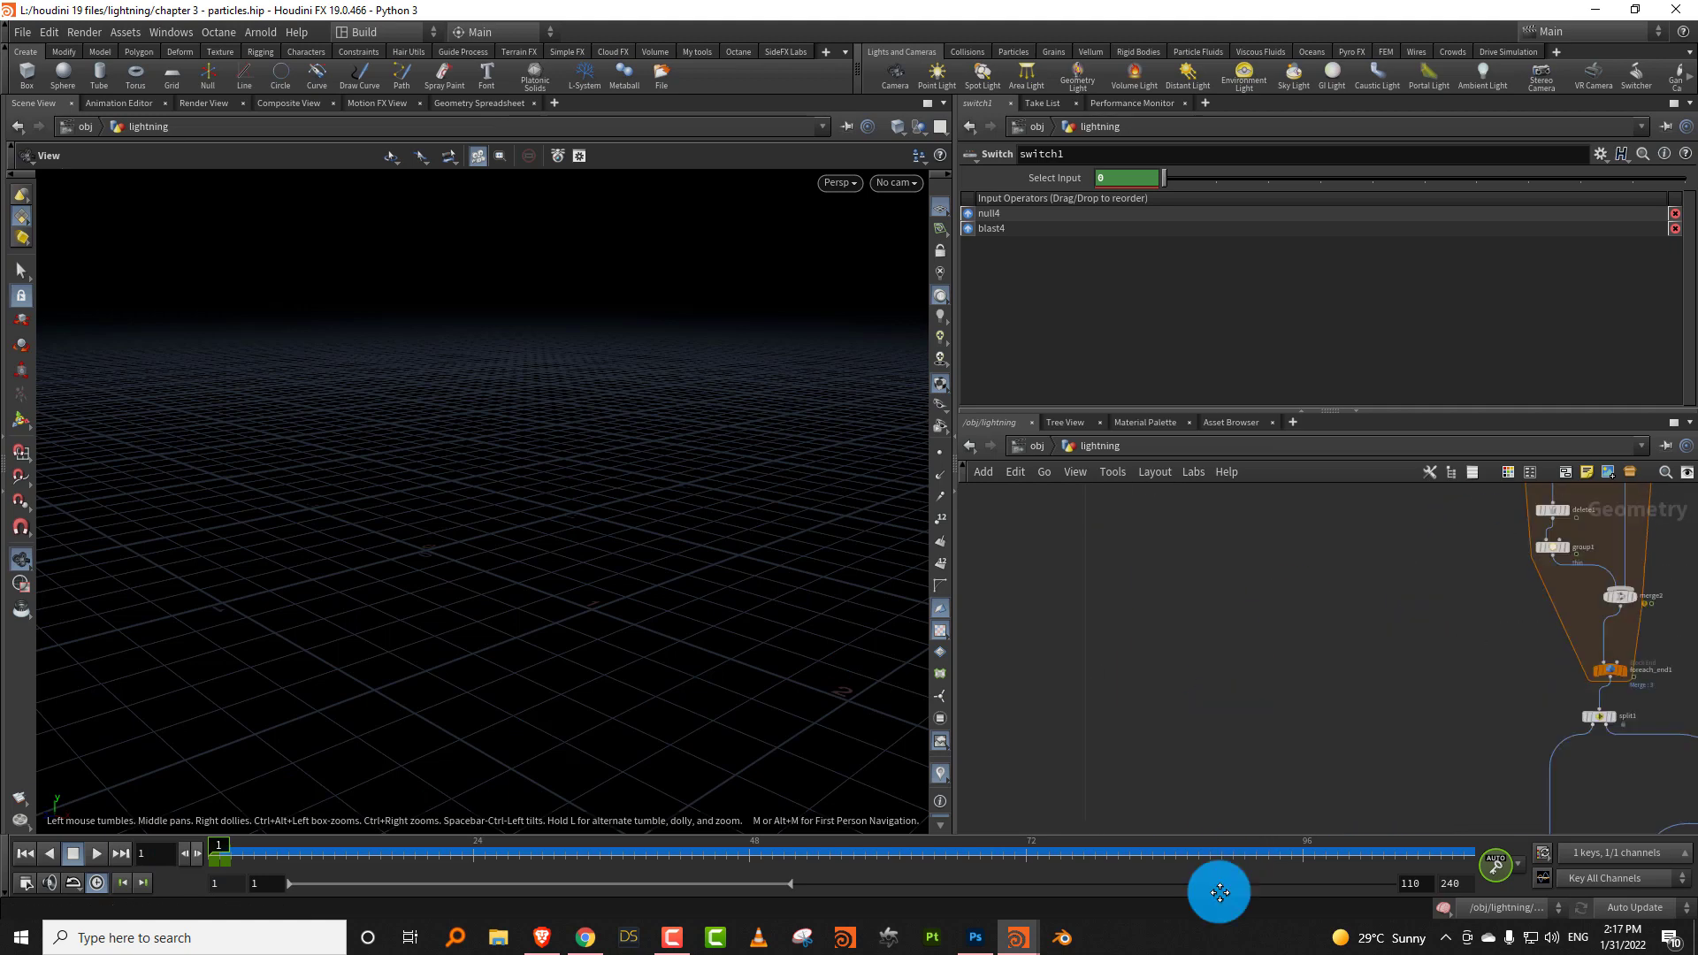
pyautogui.moveTo(1245, 619); pyautogui.dragTo(1239, 872, button='middle')
pyautogui.scroll(3, 1243, 619)
pyautogui.moveTo(1200, 562); pyautogui.dragTo(1213, 717, button='middle')
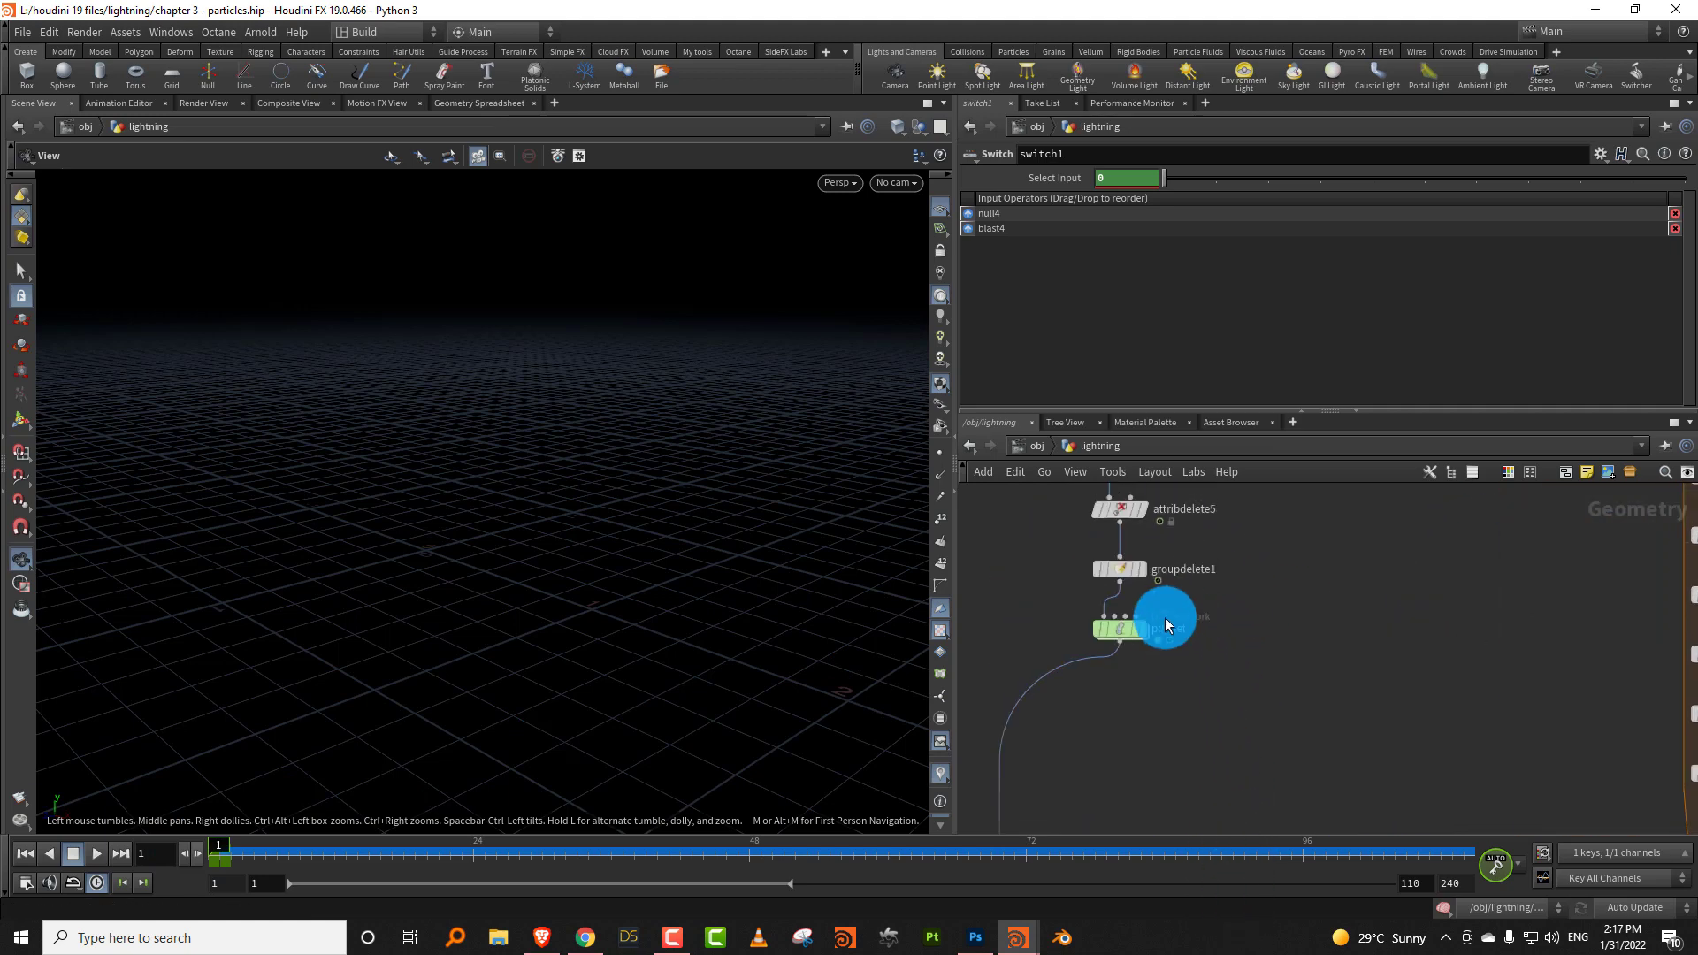
pyautogui.click(1136, 635)
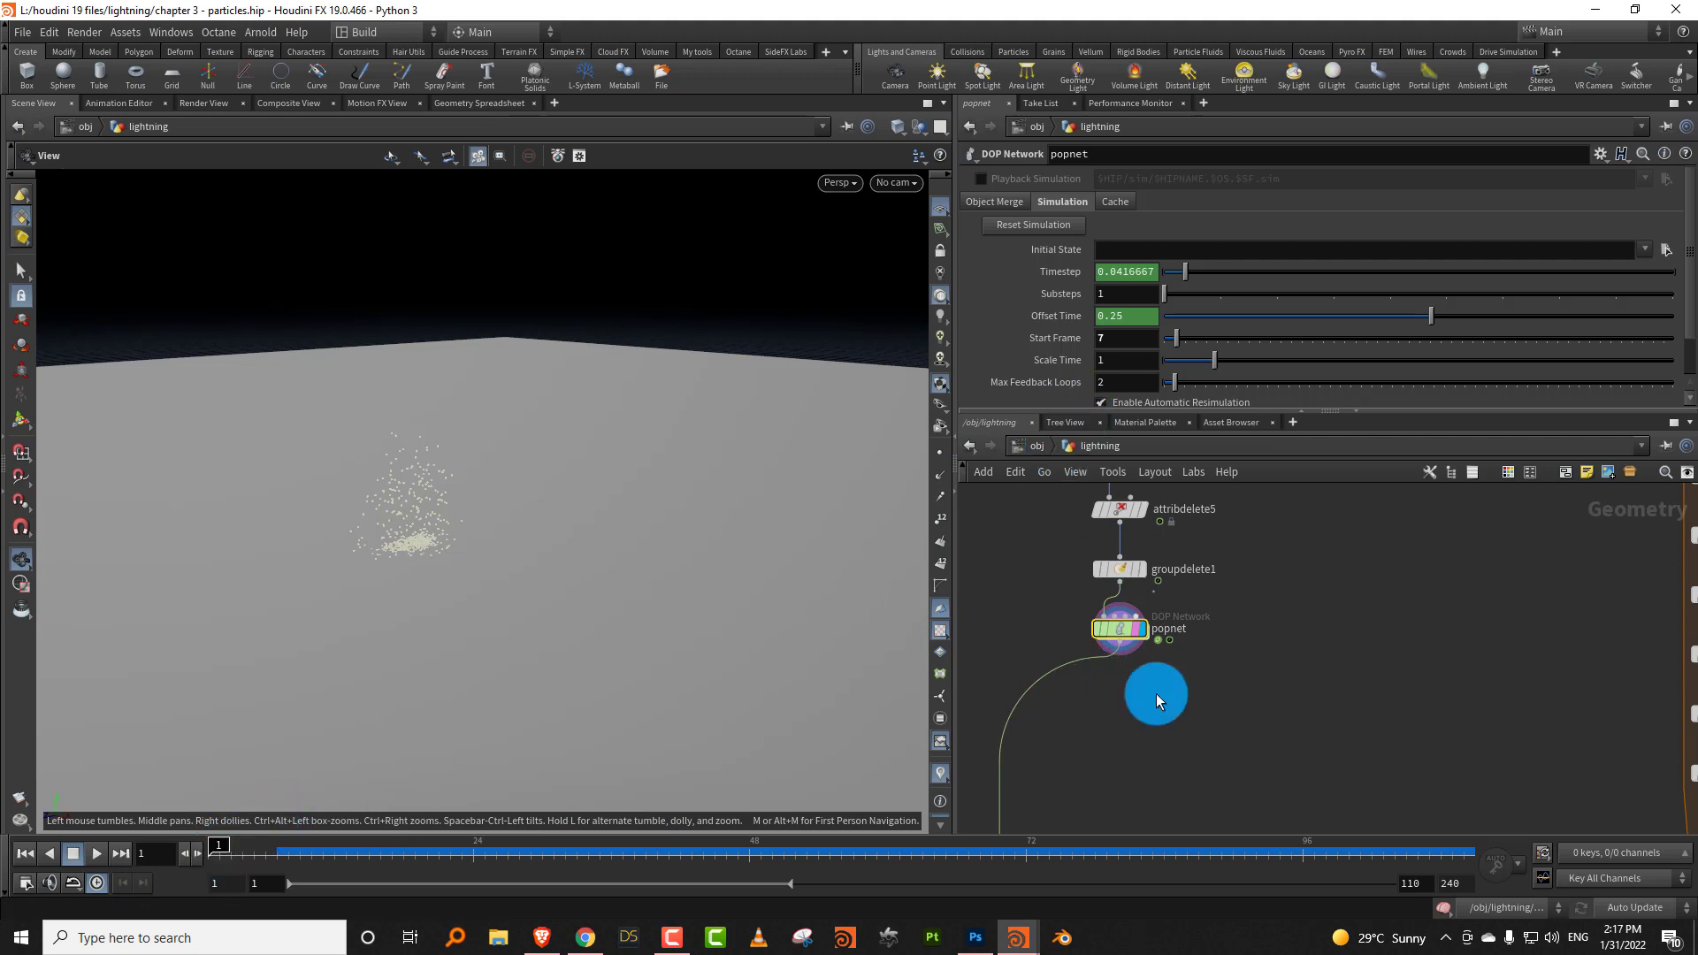
pyautogui.moveTo(1155, 694); pyautogui.dragTo(1225, 425, button='middle')
pyautogui.scroll(-4, 1216, 616)
pyautogui.moveTo(1216, 616); pyautogui.dragTo(1244, 489, button='middle')
pyautogui.moveTo(1235, 743); pyautogui.dragTo(1247, 477, button='middle')
pyautogui.scroll(4, 1265, 591)
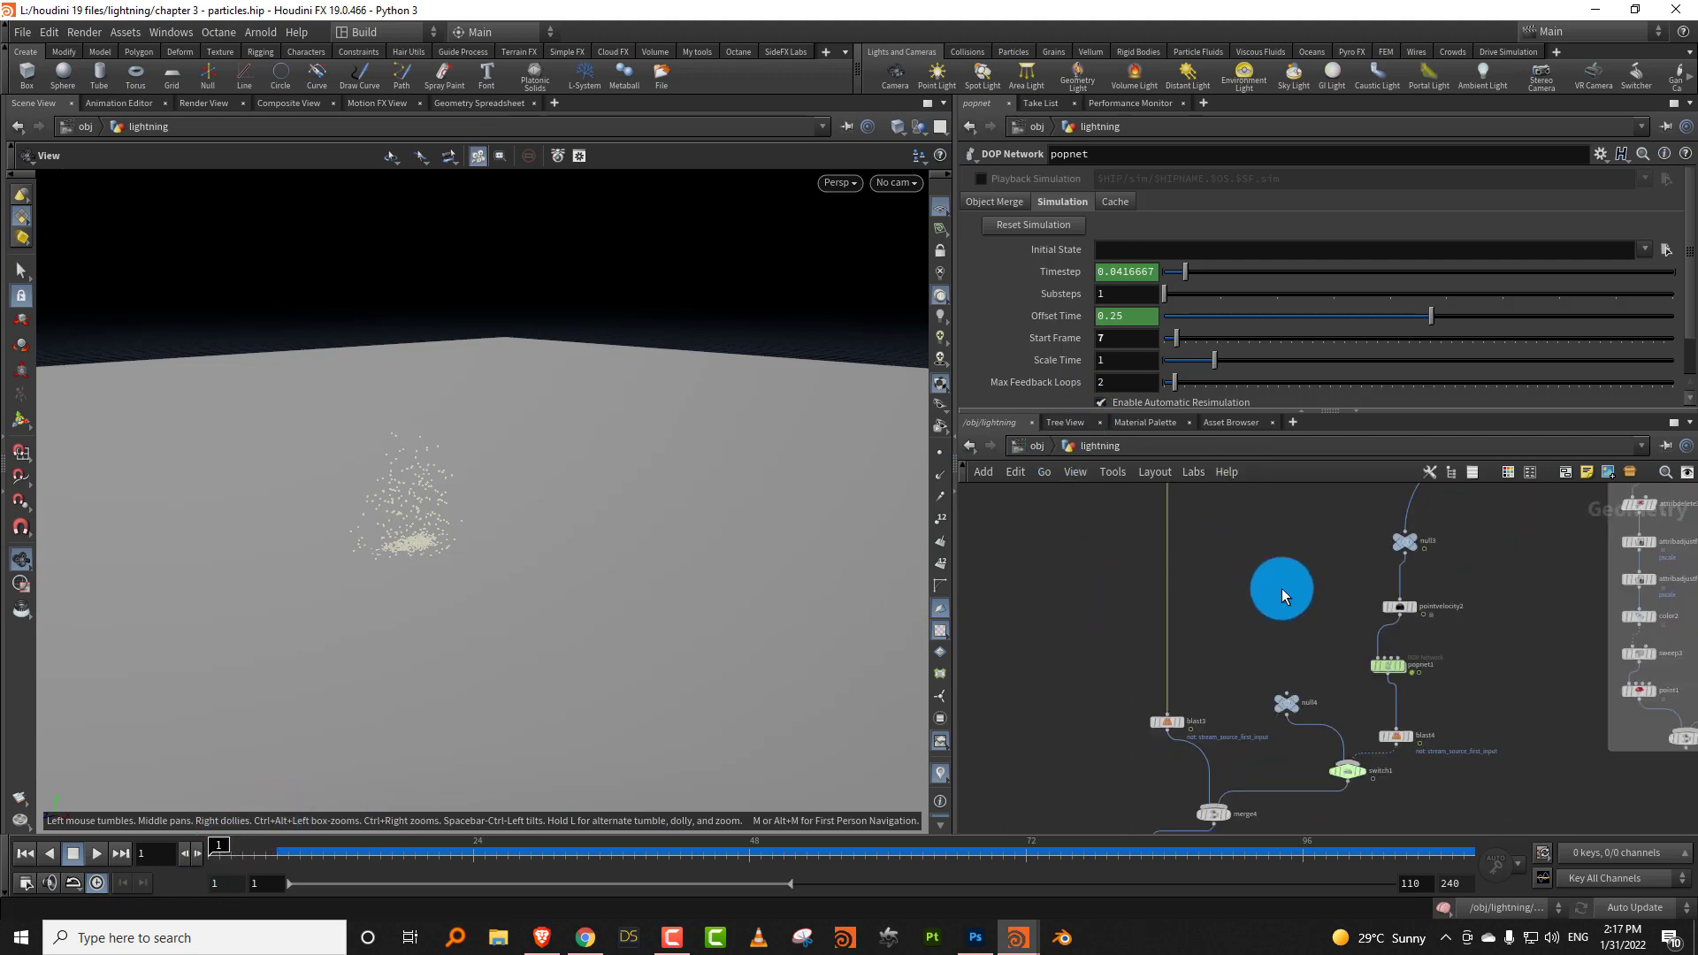
pyautogui.hotkey('ctrl', 'v')
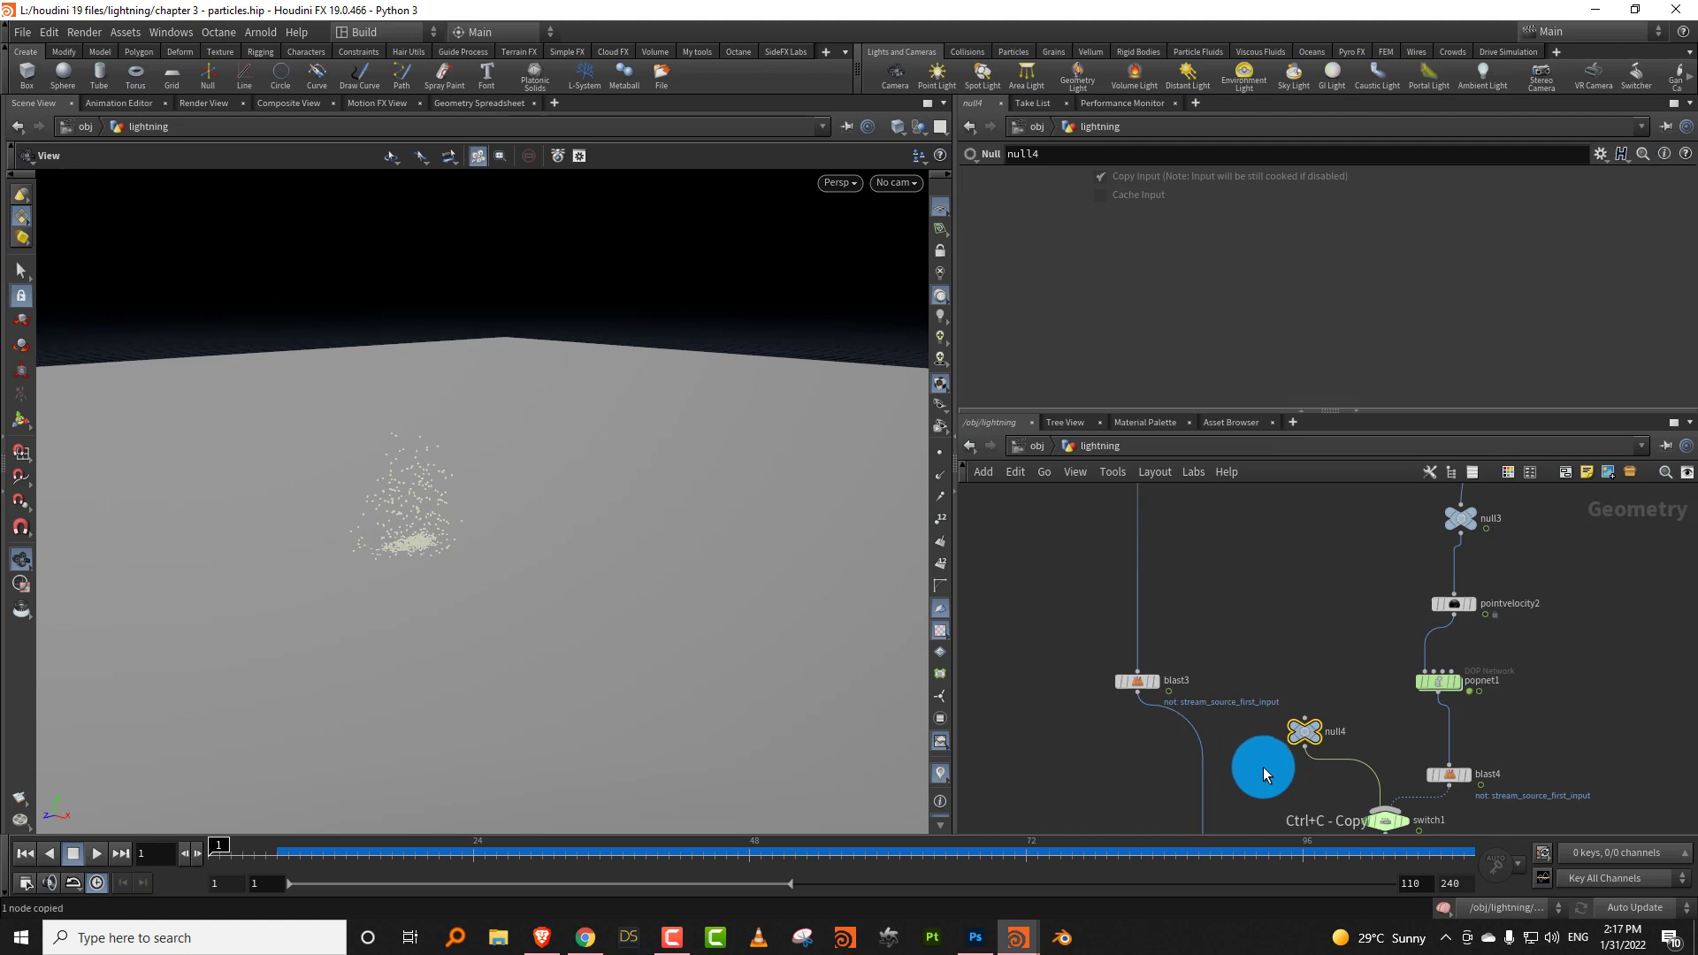
pyautogui.moveTo(1167, 750); pyautogui.dragTo(1155, 748)
pyautogui.press('Delete')
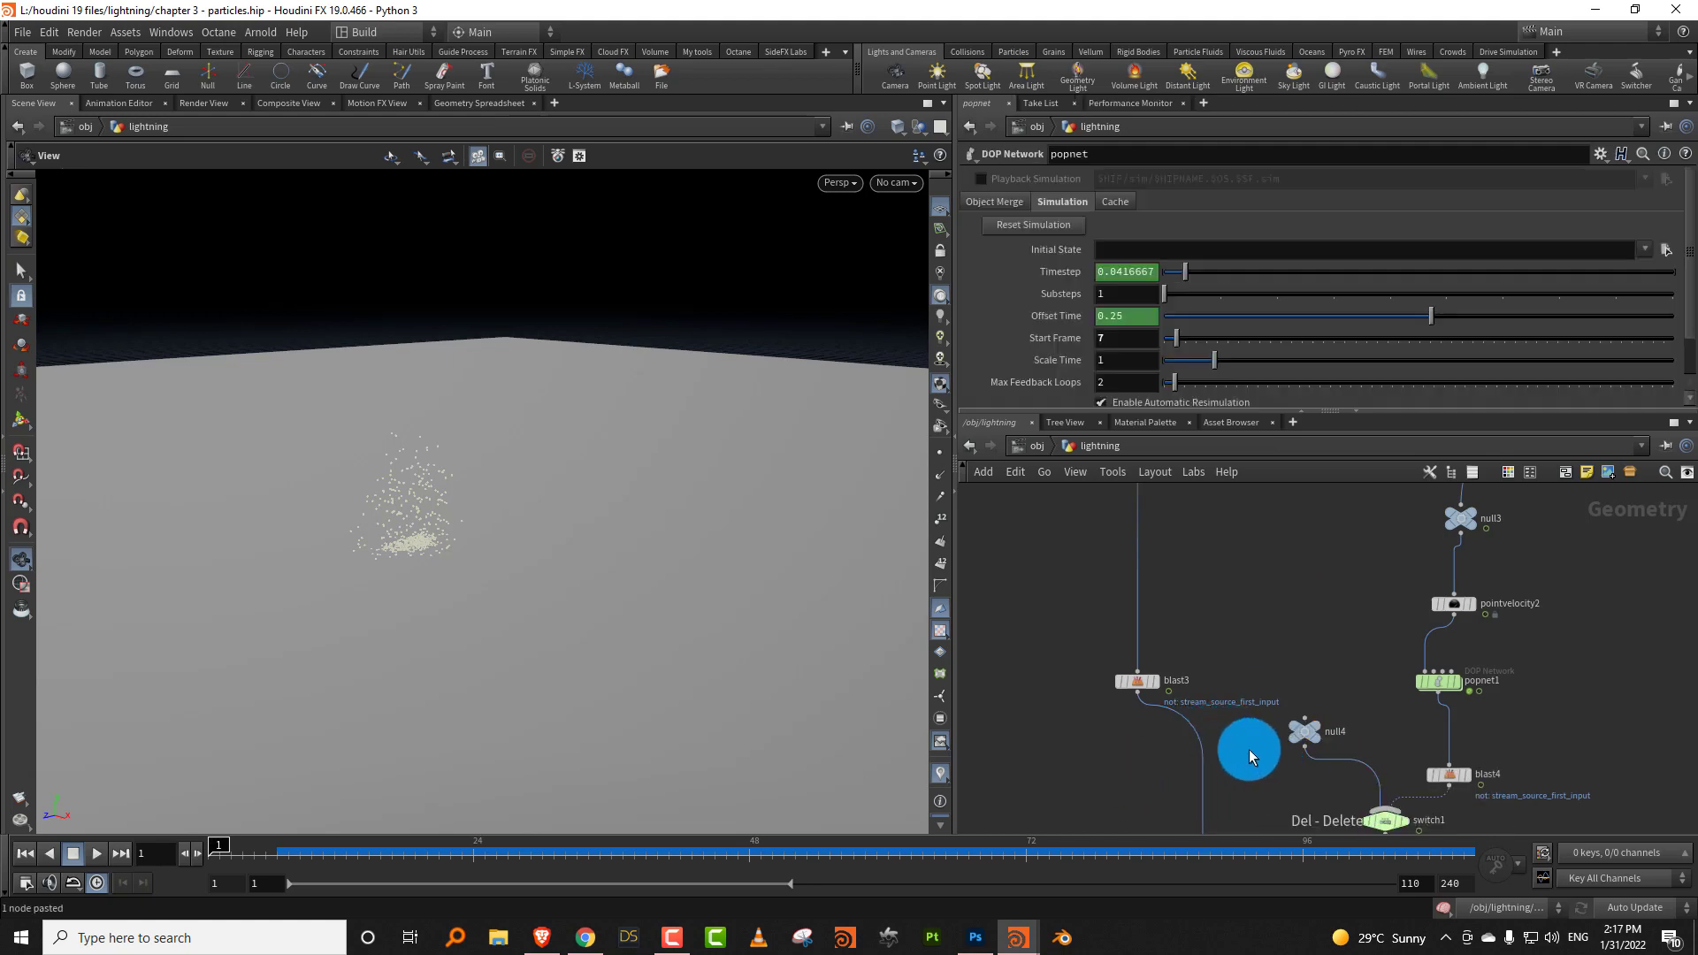
# Insert a second Switch node on the wire between blast3 and merge4.
pyautogui.moveTo(1218, 767); pyautogui.dragTo(1187, 657, button='middle')
pyautogui.press('Tab')
pyautogui.write('swi')
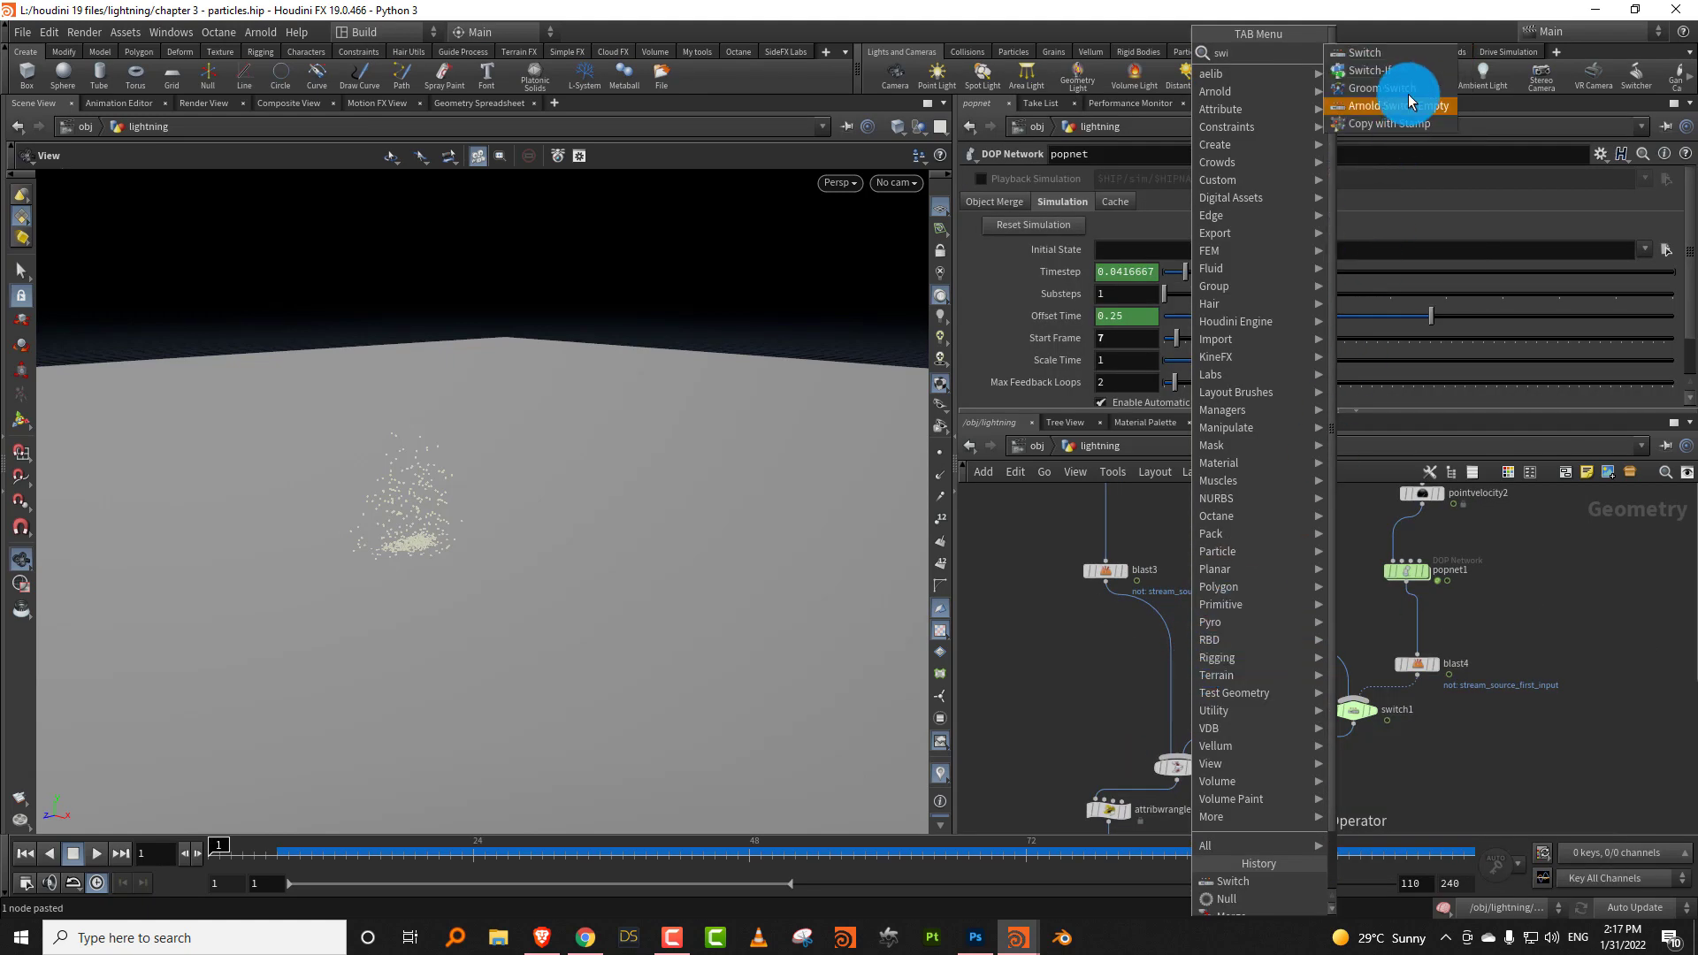
pyautogui.click(1392, 72)
pyautogui.click(1175, 715)
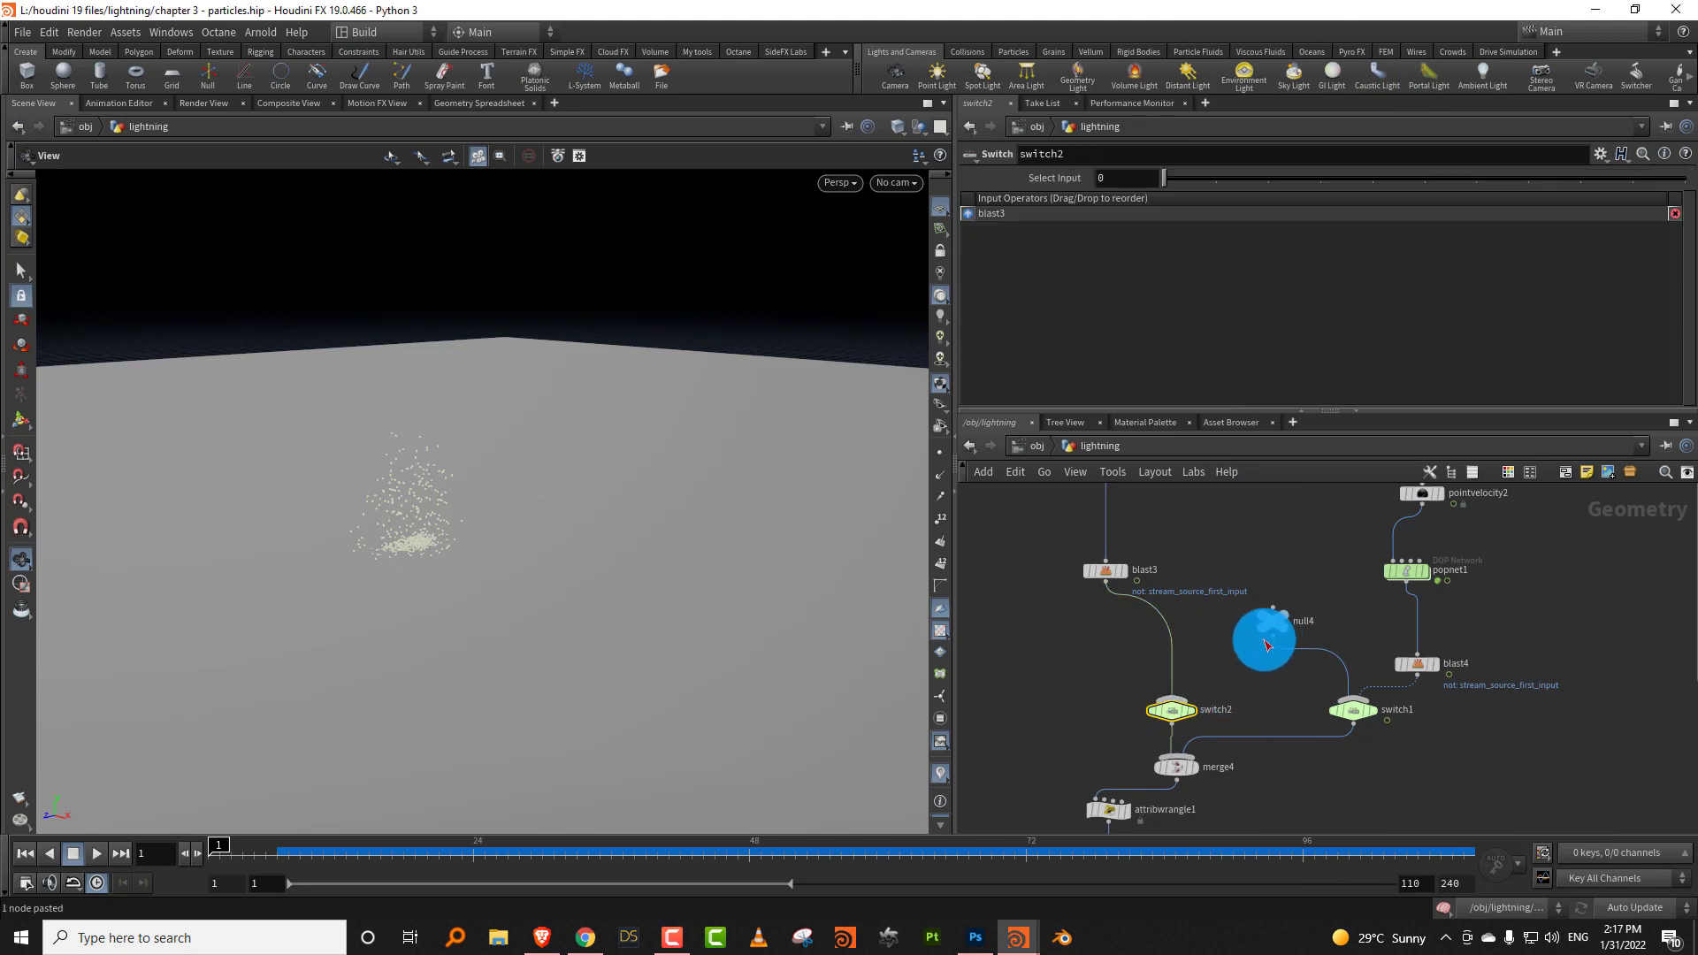
# Connect null4 to switch2 and reverse the input order so null4 comes before blast3.
pyautogui.moveTo(1267, 646); pyautogui.dragTo(1248, 693)
pyautogui.press('t')
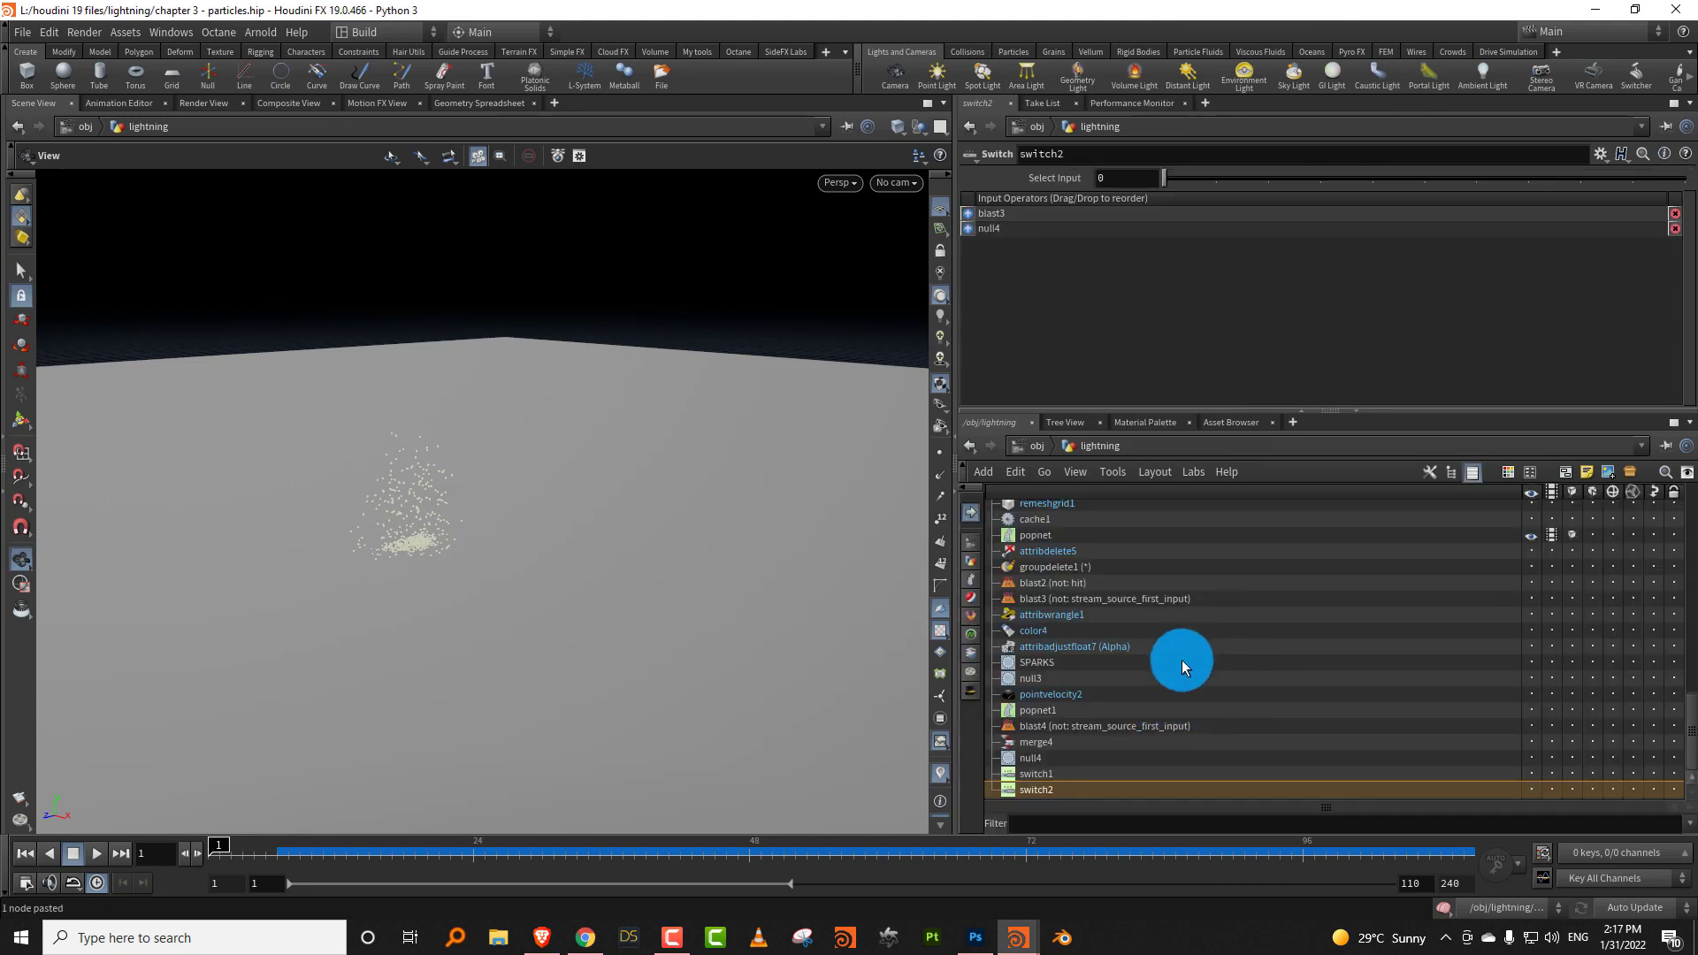
pyautogui.press('t')
pyautogui.hotkey('shift', 'r')
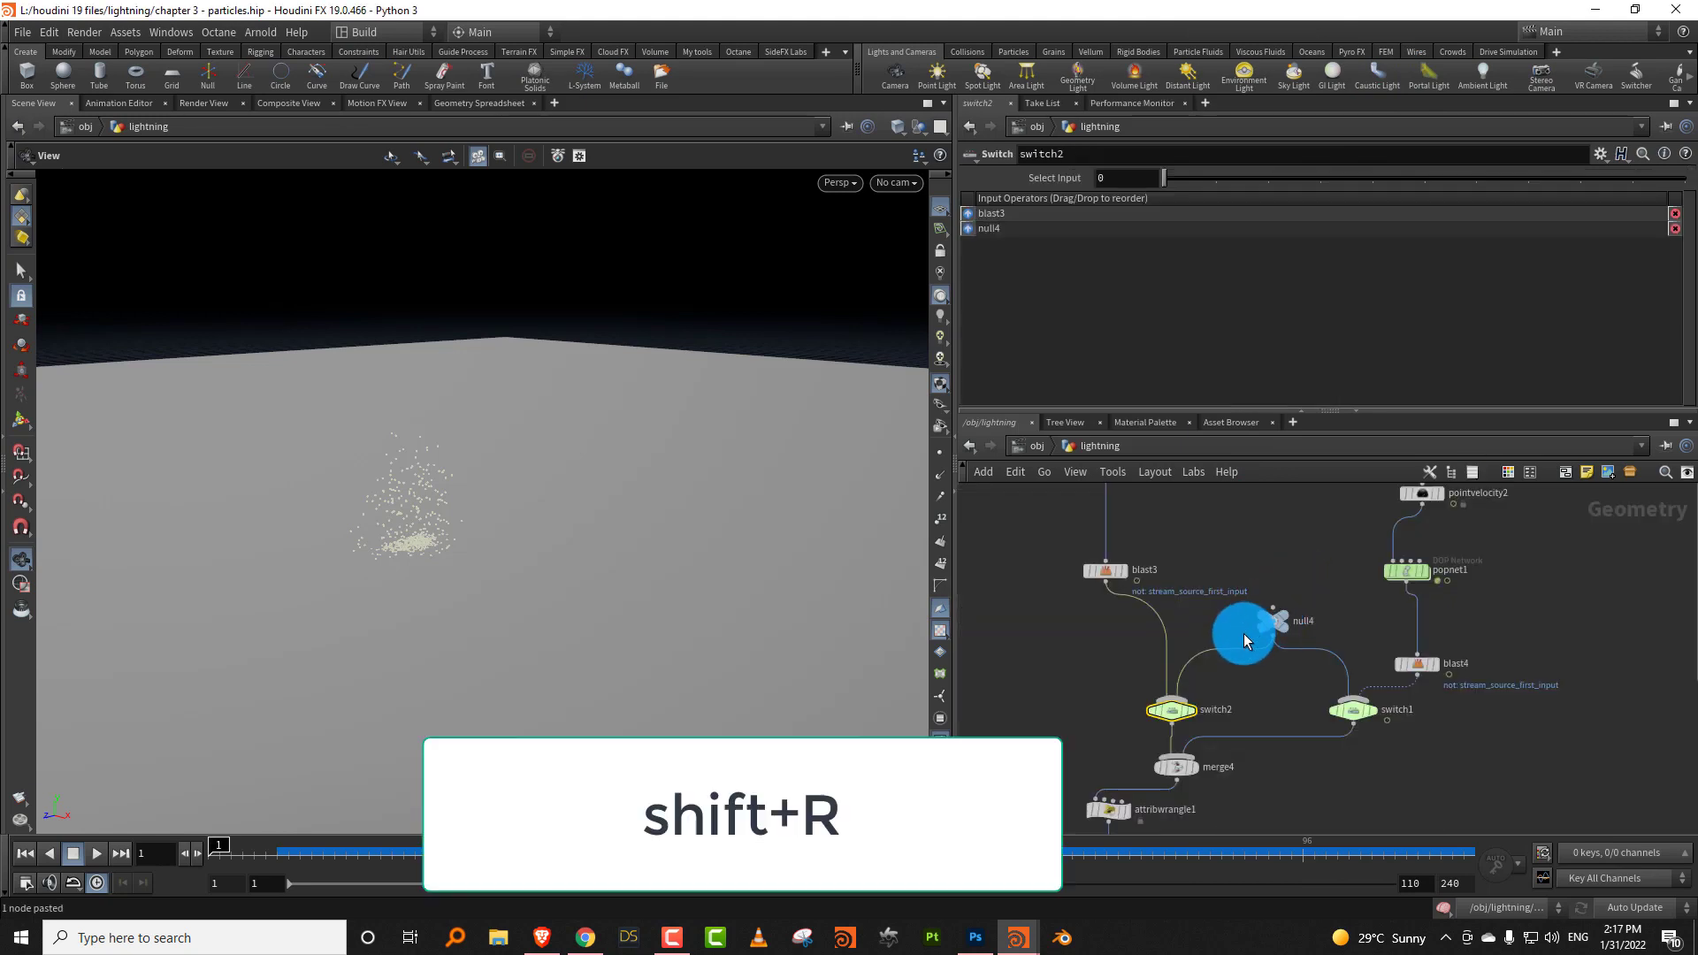
# Keyframe switch2's Select Input to 0 at frame 6 and 1 at frame 7.
pyautogui.click(248, 844)
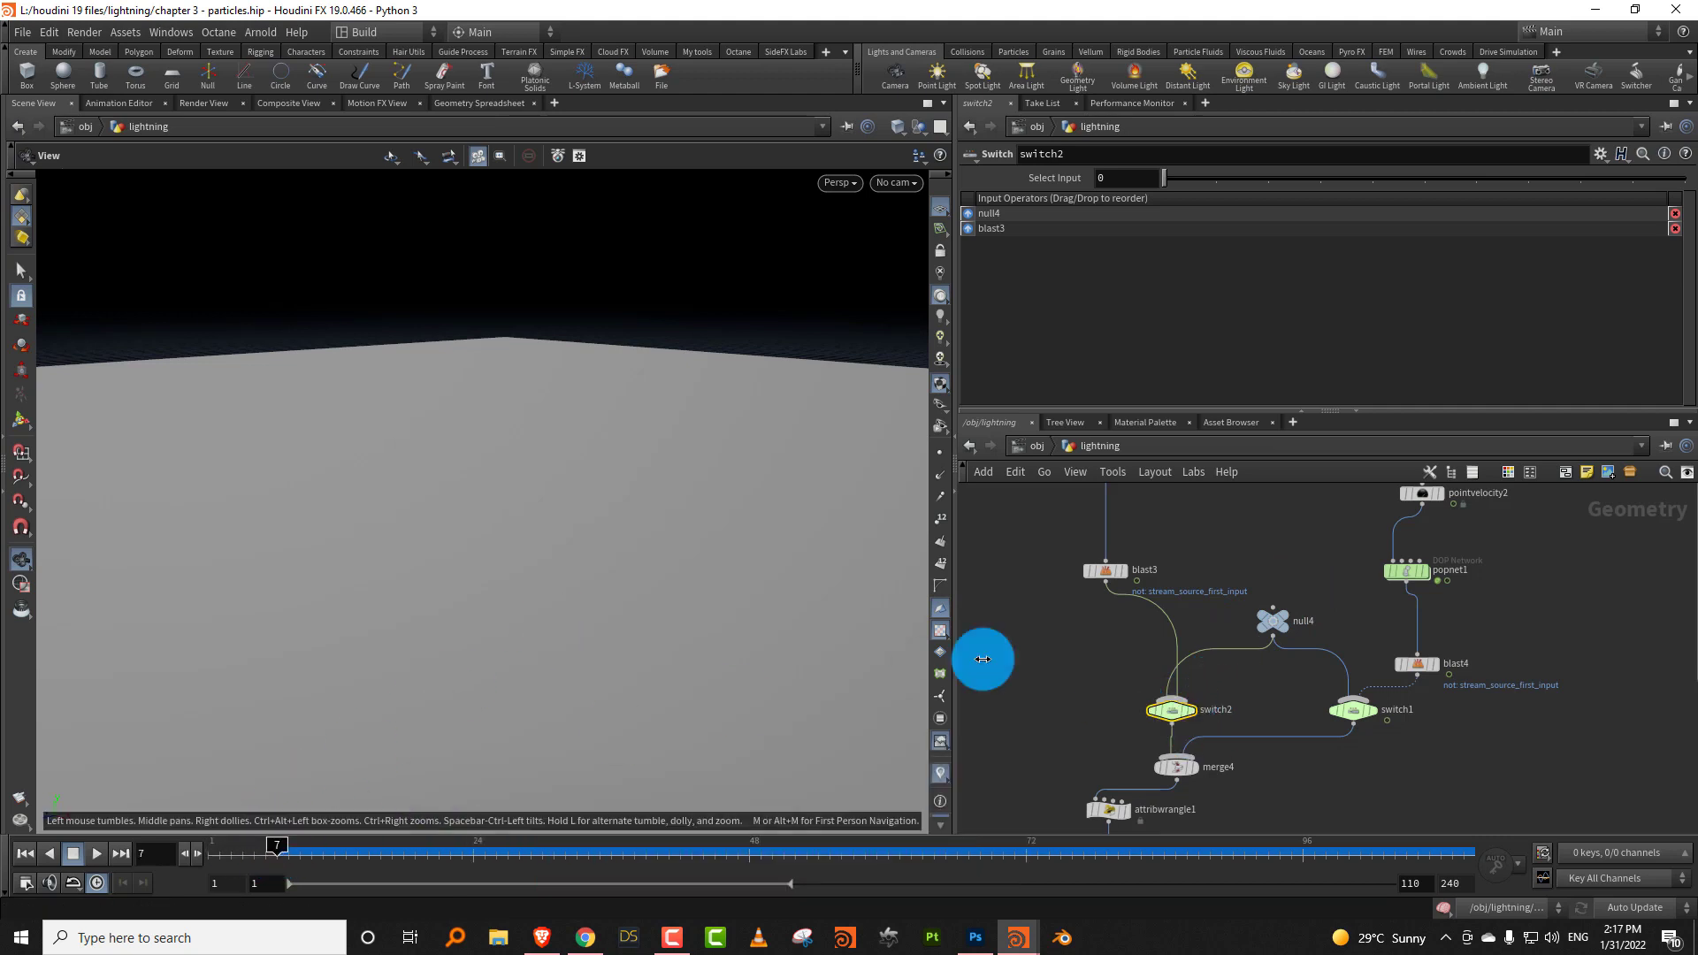
pyautogui.moveTo(1199, 738); pyautogui.dragTo(1201, 740)
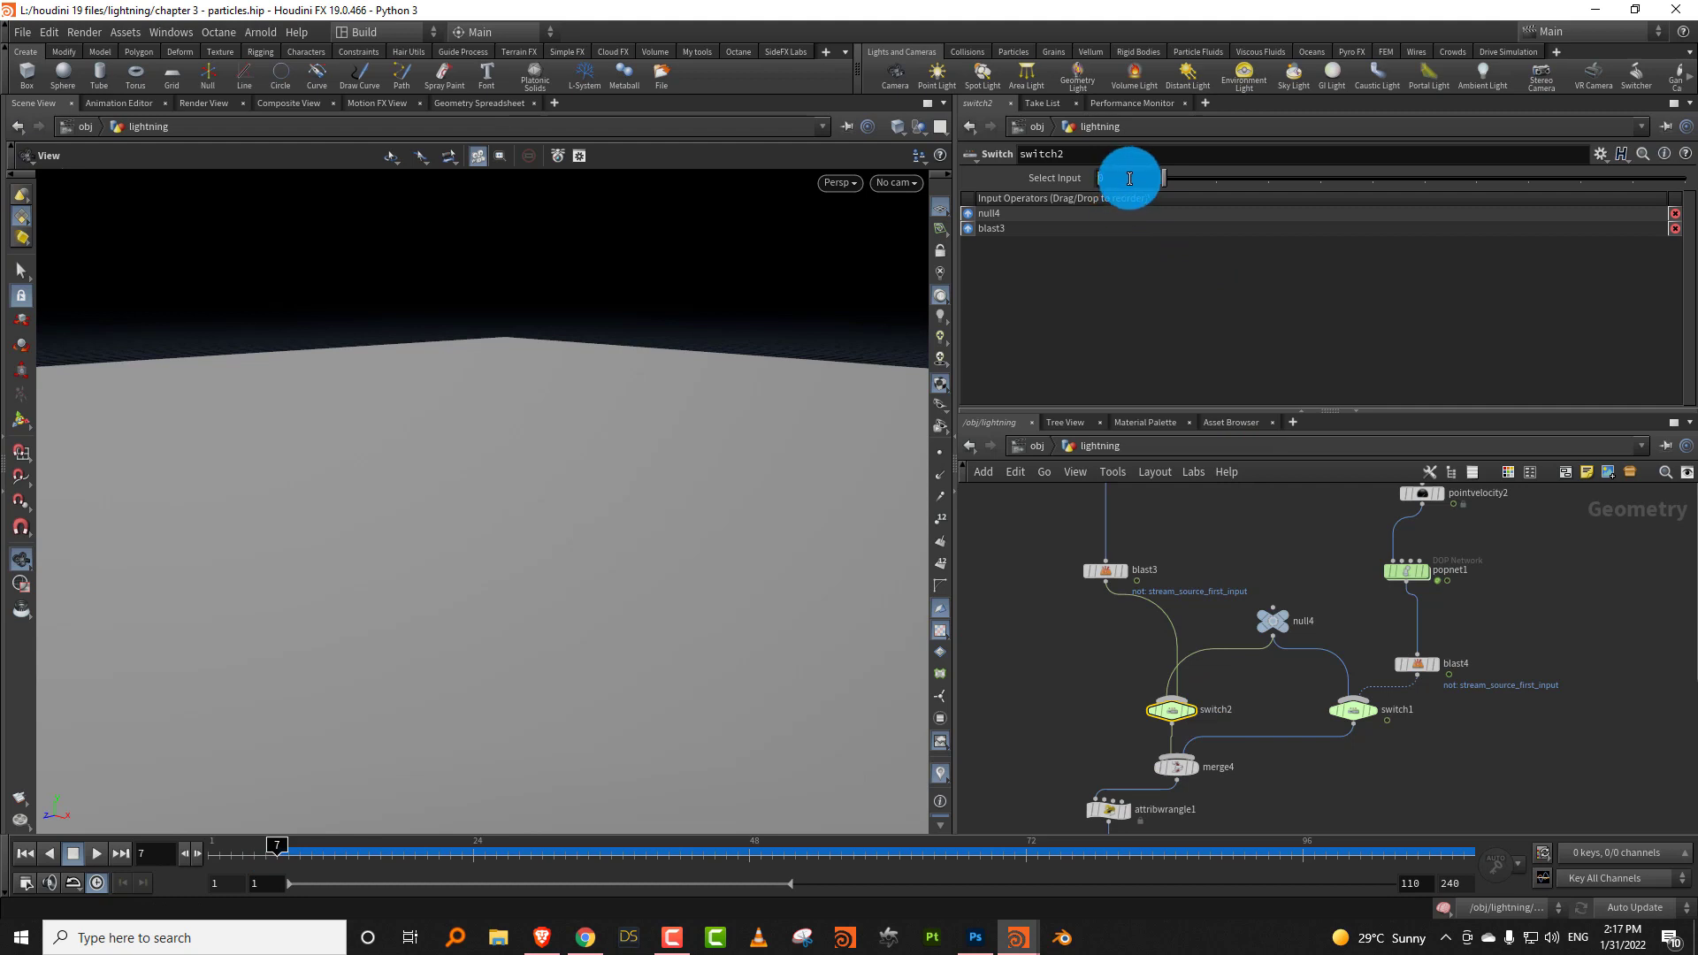
pyautogui.click(266, 848)
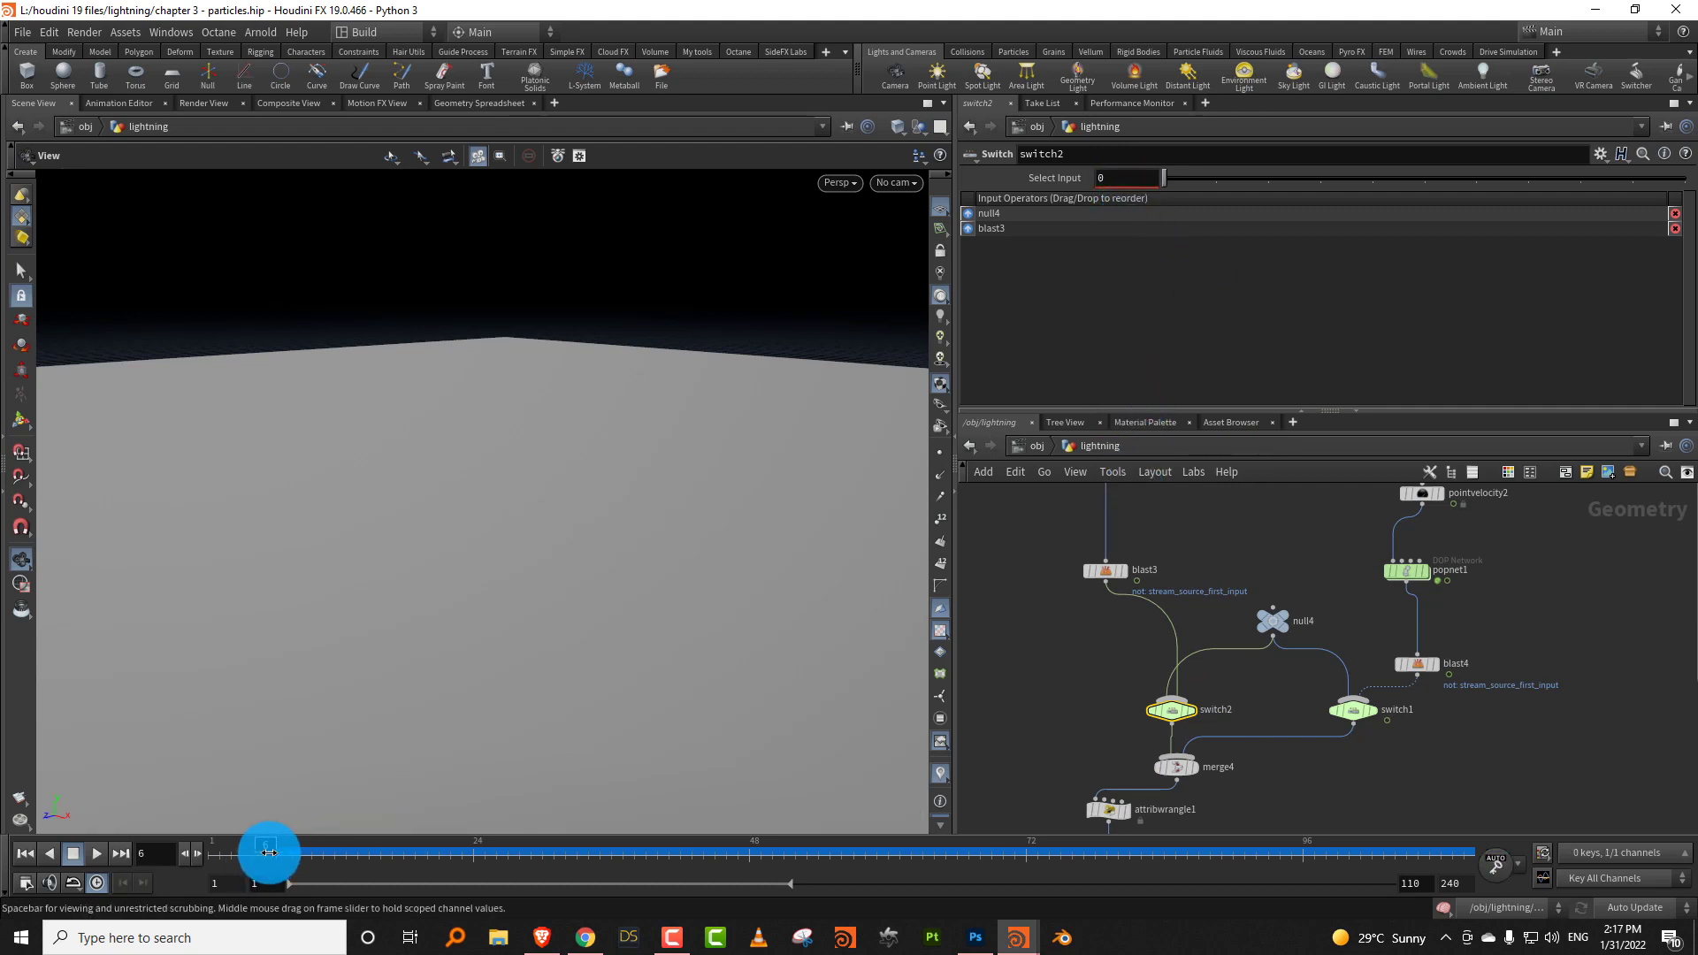
pyautogui.keyDown('alt'); pyautogui.click(1123, 176); pyautogui.keyUp('alt')
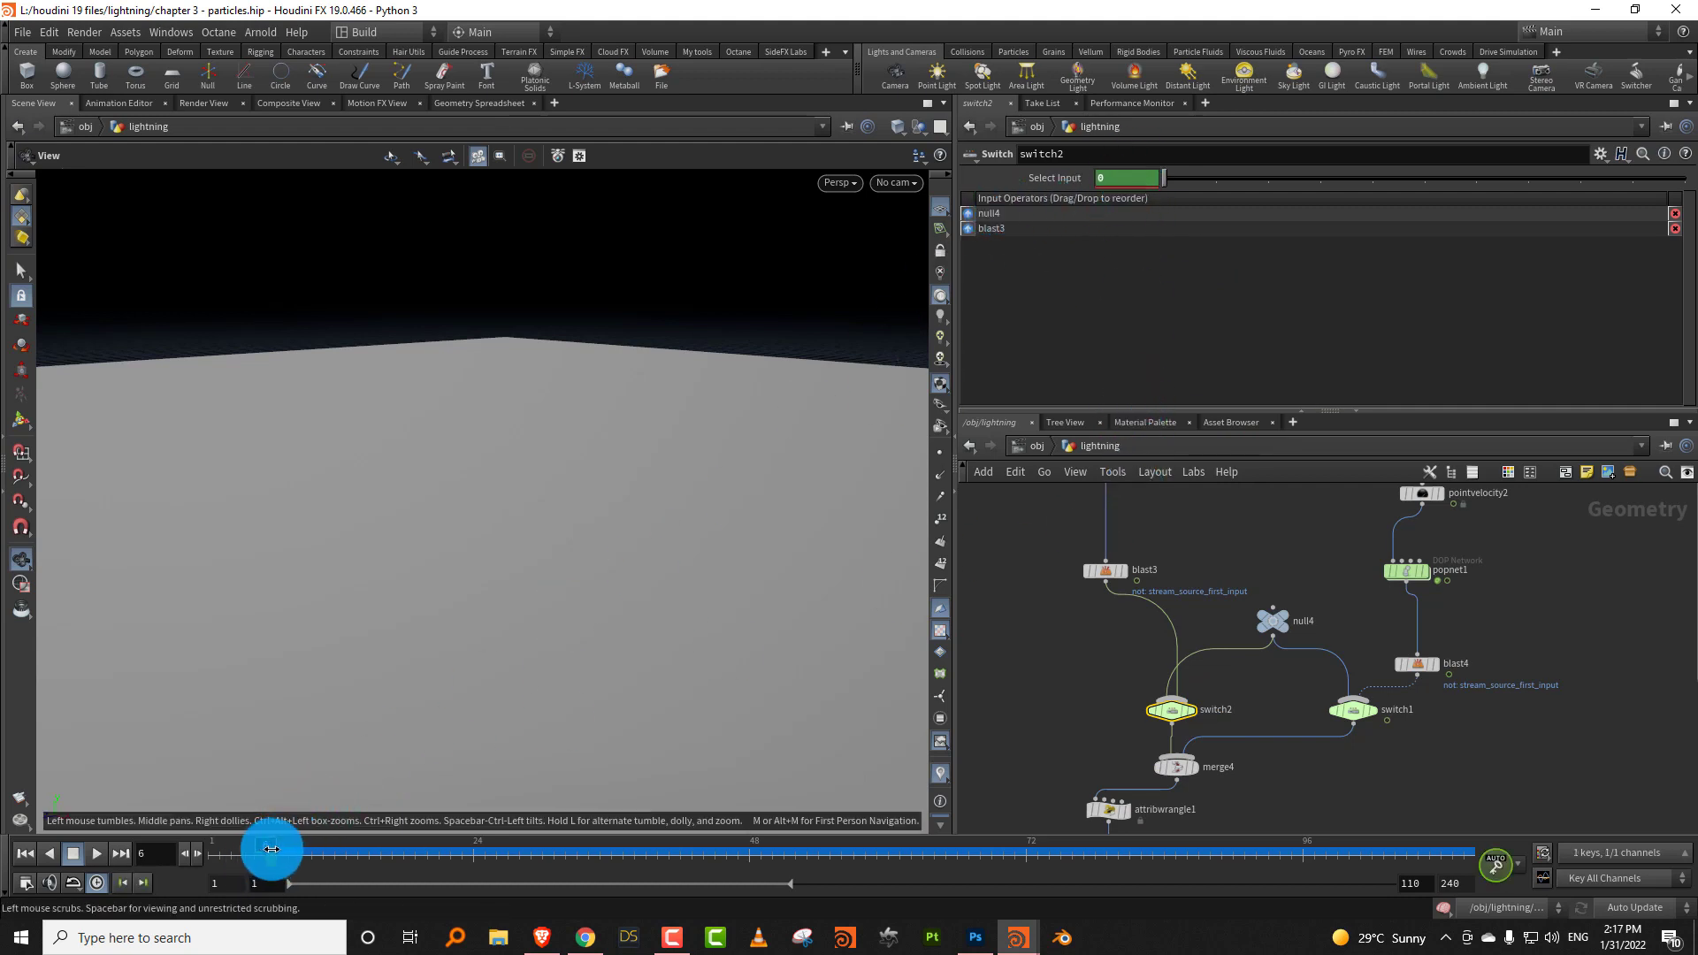
pyautogui.click(277, 848)
pyautogui.click(1214, 178)
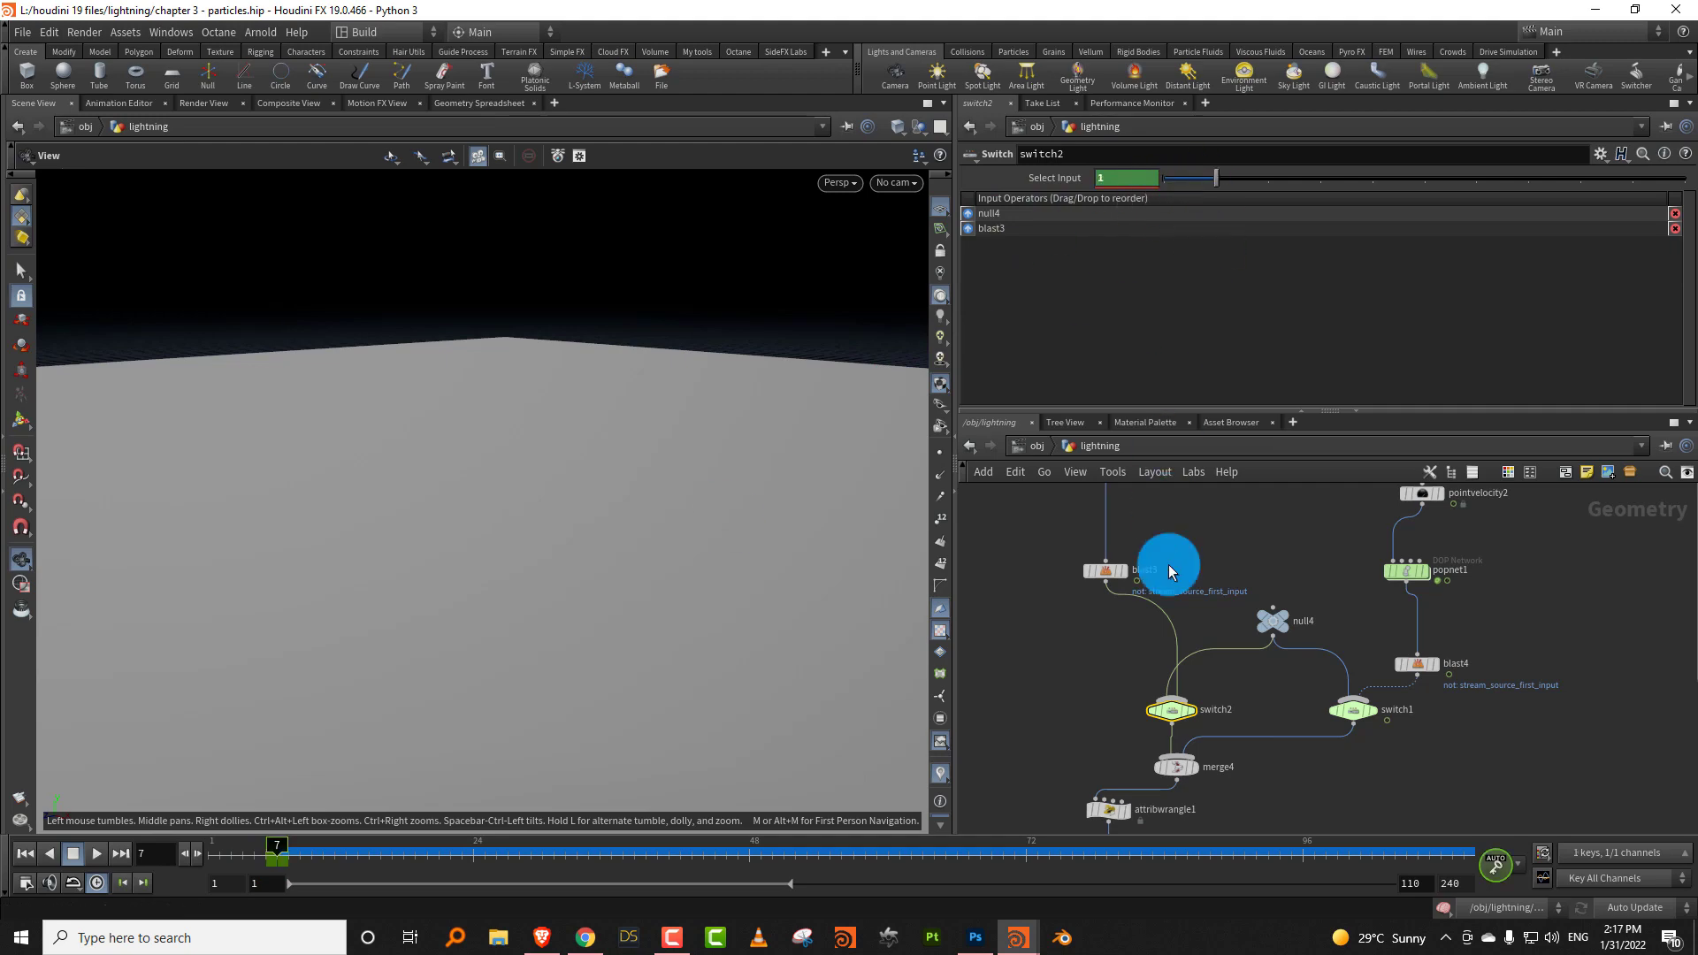
# Display the SPARKS null, play the simulation from the start, and scrub back to frame 5.
pyautogui.moveTo(1319, 694); pyautogui.dragTo(1354, 531, button='middle')
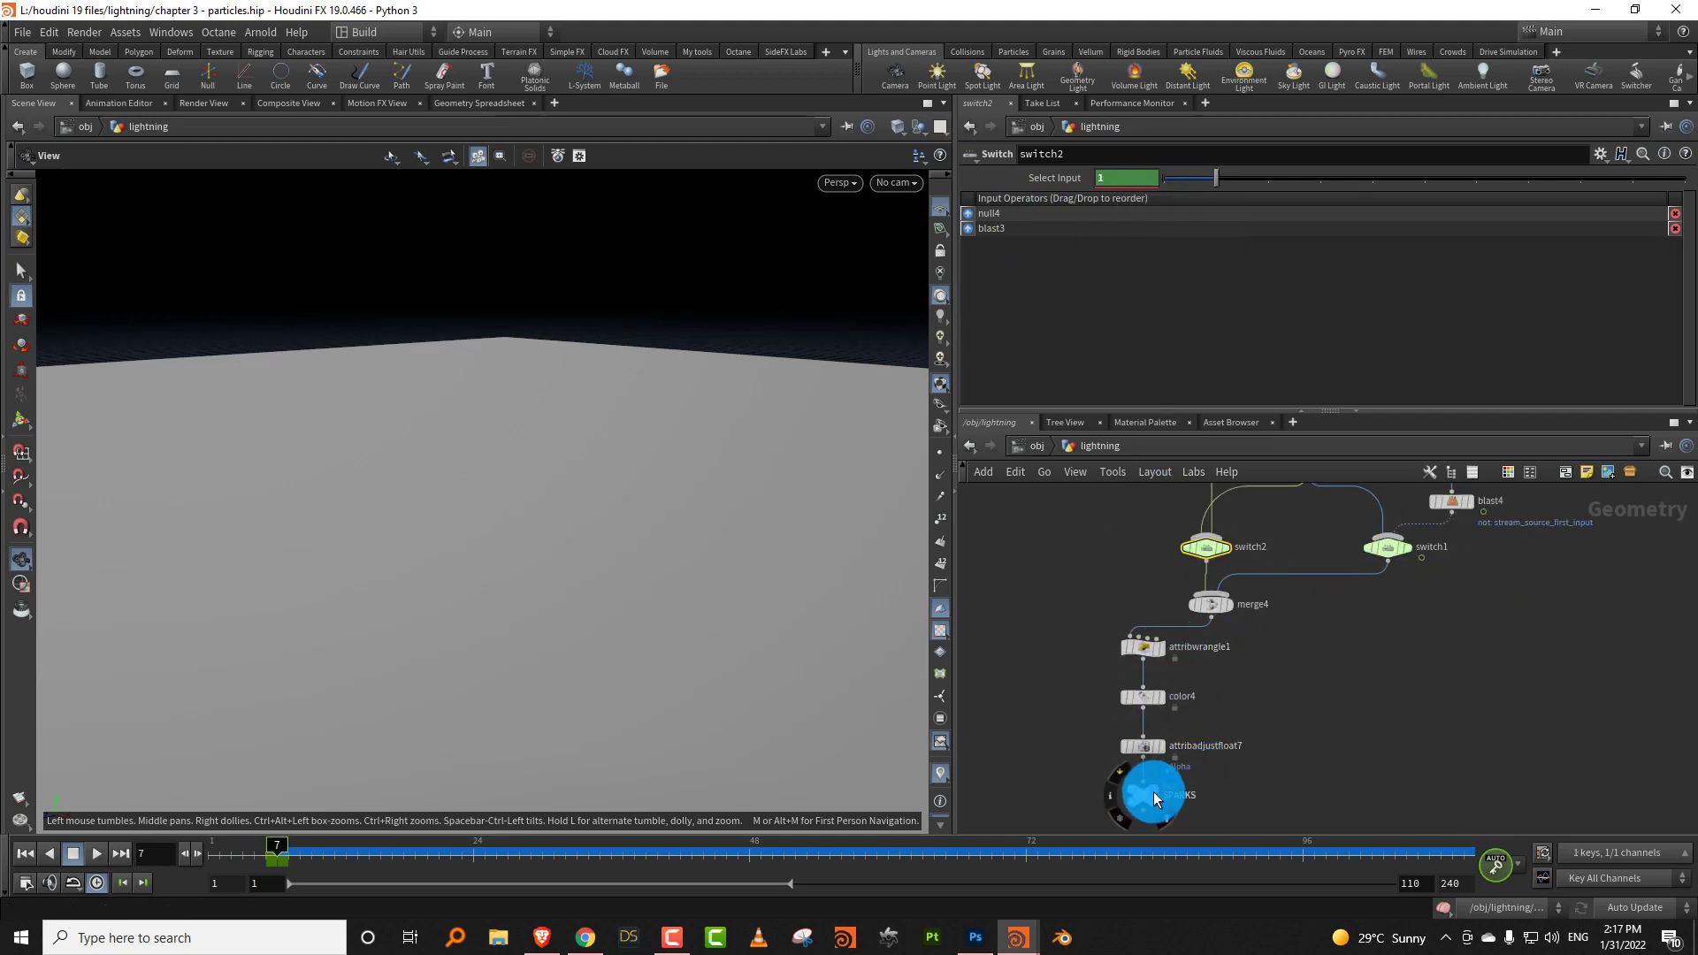
pyautogui.click(1154, 795)
pyautogui.click(1149, 795)
pyautogui.moveTo(243, 851); pyautogui.dragTo(198, 853)
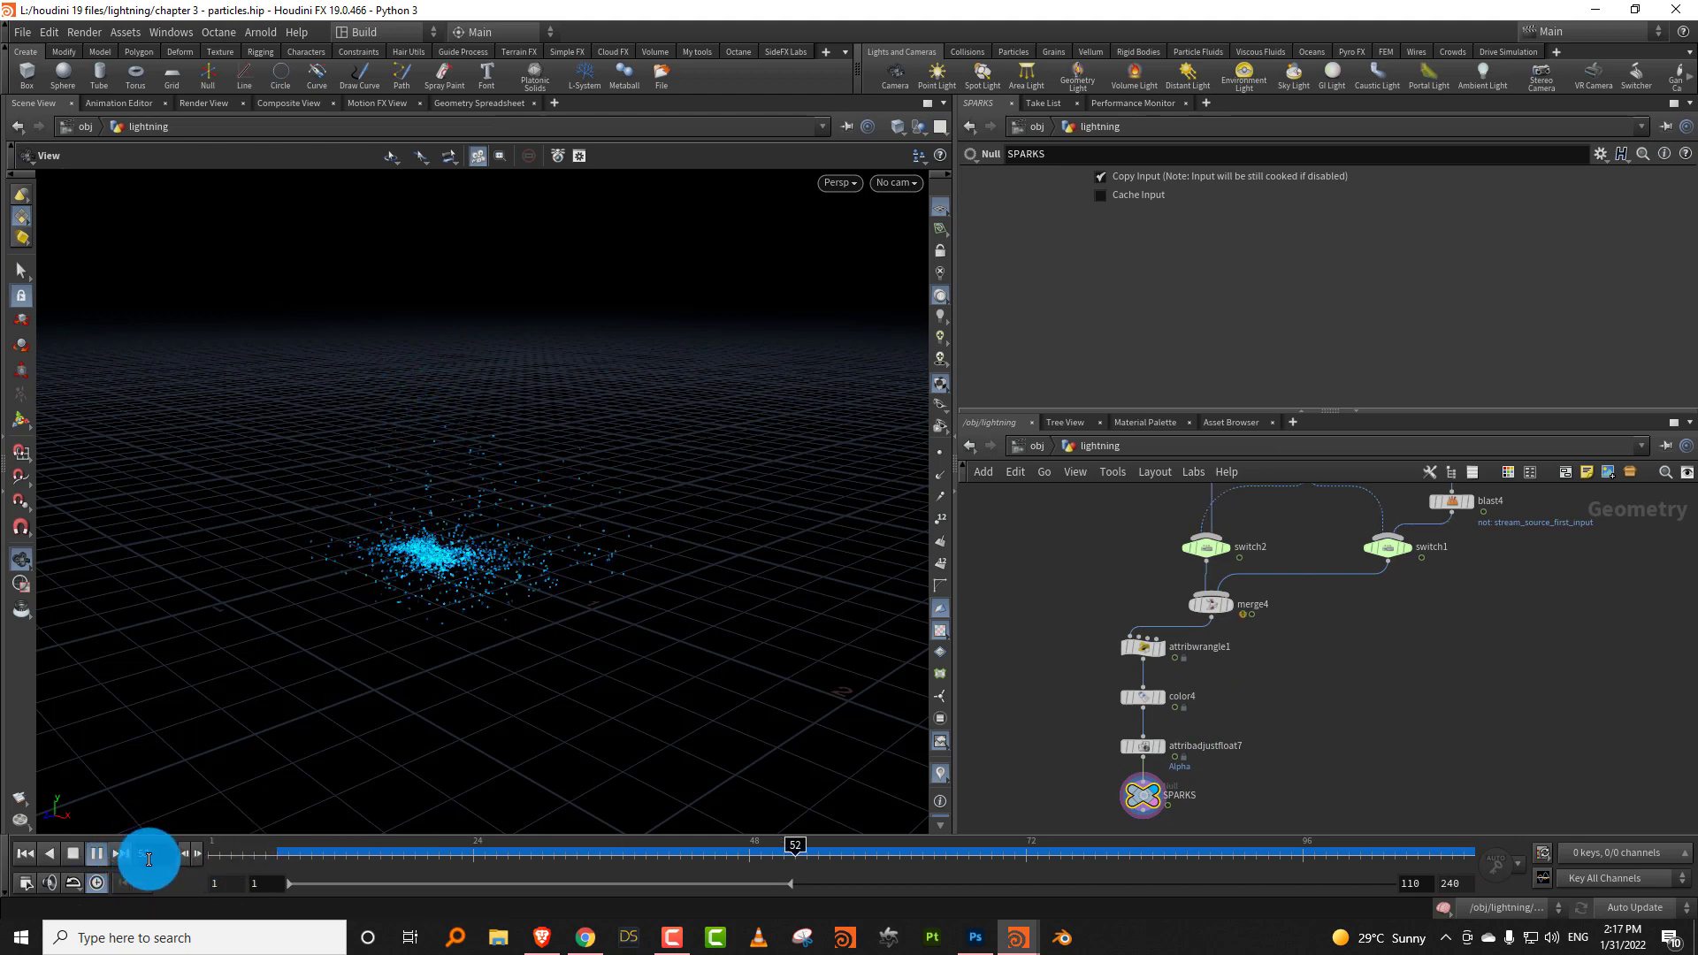
pyautogui.moveTo(1491, 711); pyautogui.dragTo(1256, 727, button='middle')
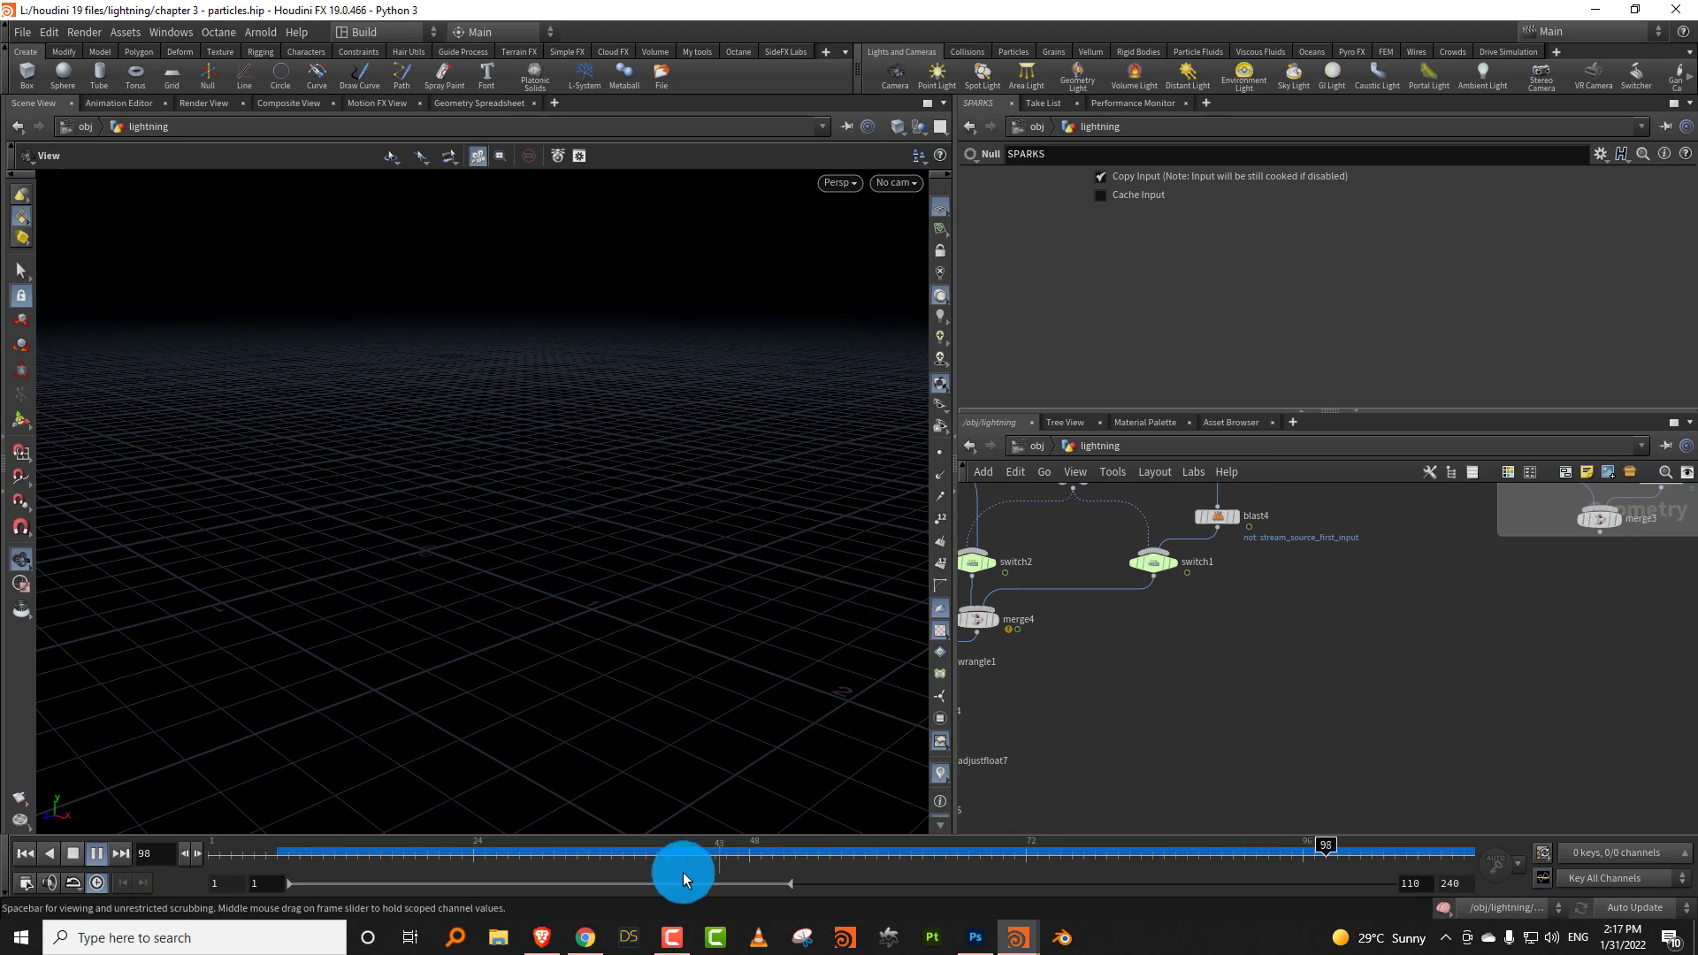
pyautogui.moveTo(672, 856); pyautogui.dragTo(254, 861)
# Add a Merge node below the network, connect SPARKS and merge3 to it, and display the result.
pyautogui.scroll(-4, 1194, 729)
pyautogui.moveTo(1191, 732); pyautogui.dragTo(1269, 666, button='middle')
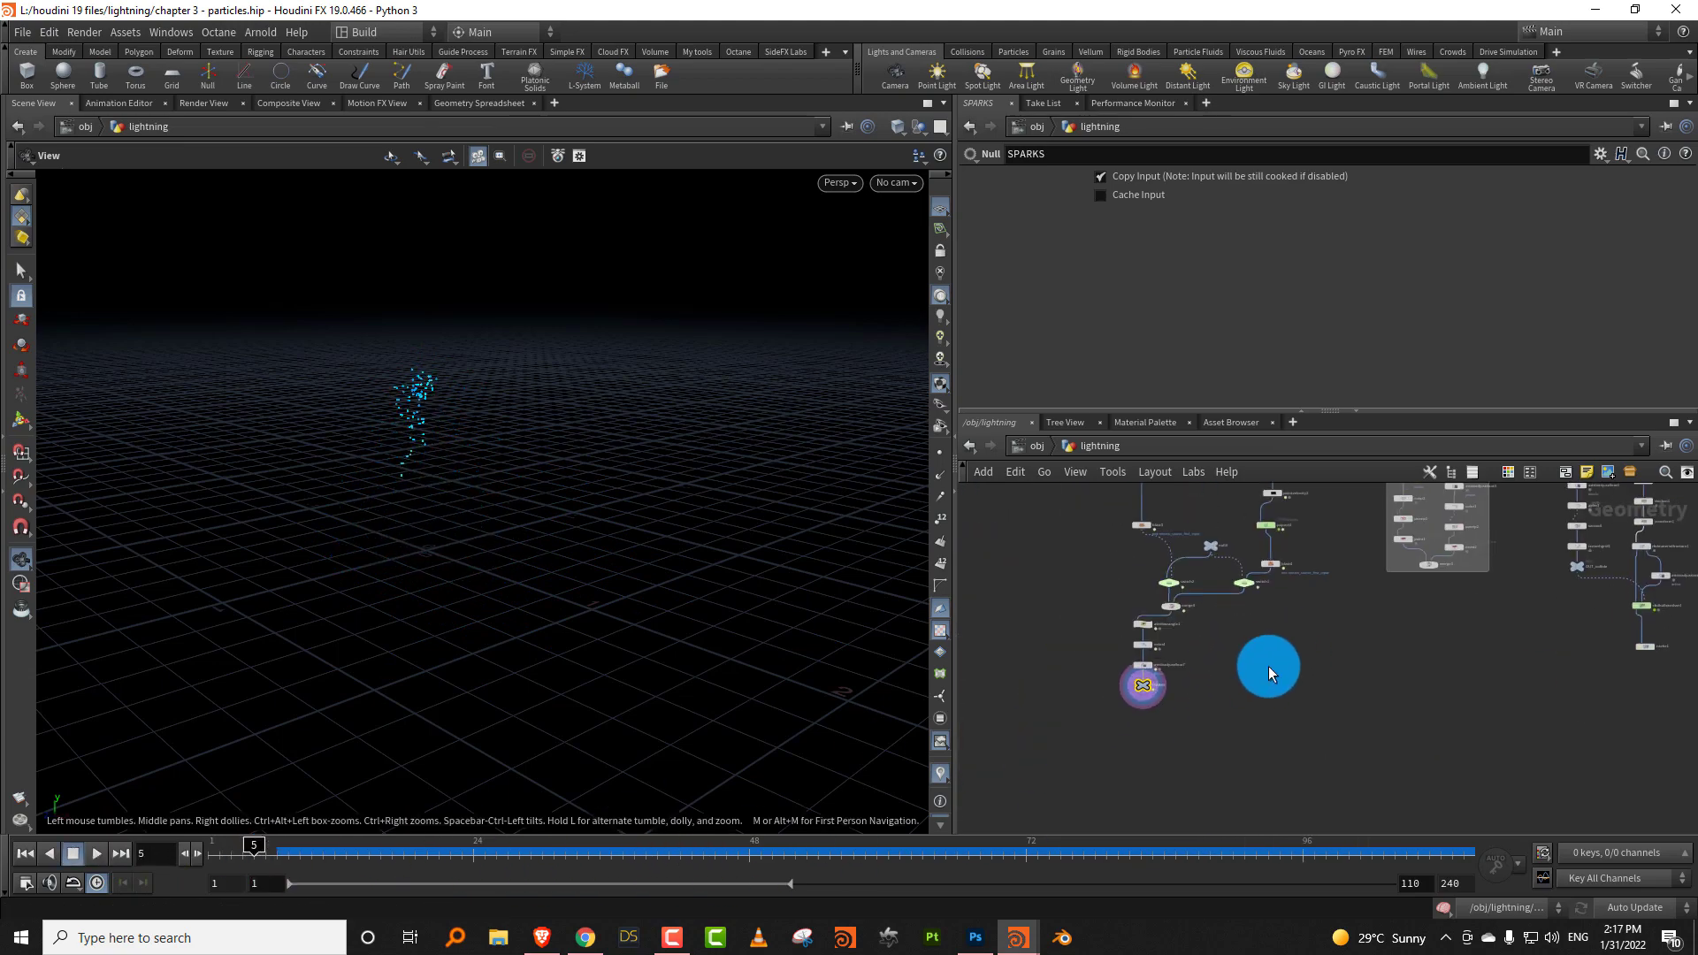
pyautogui.press('Tab')
pyautogui.write('mer')
pyautogui.click(1448, 54)
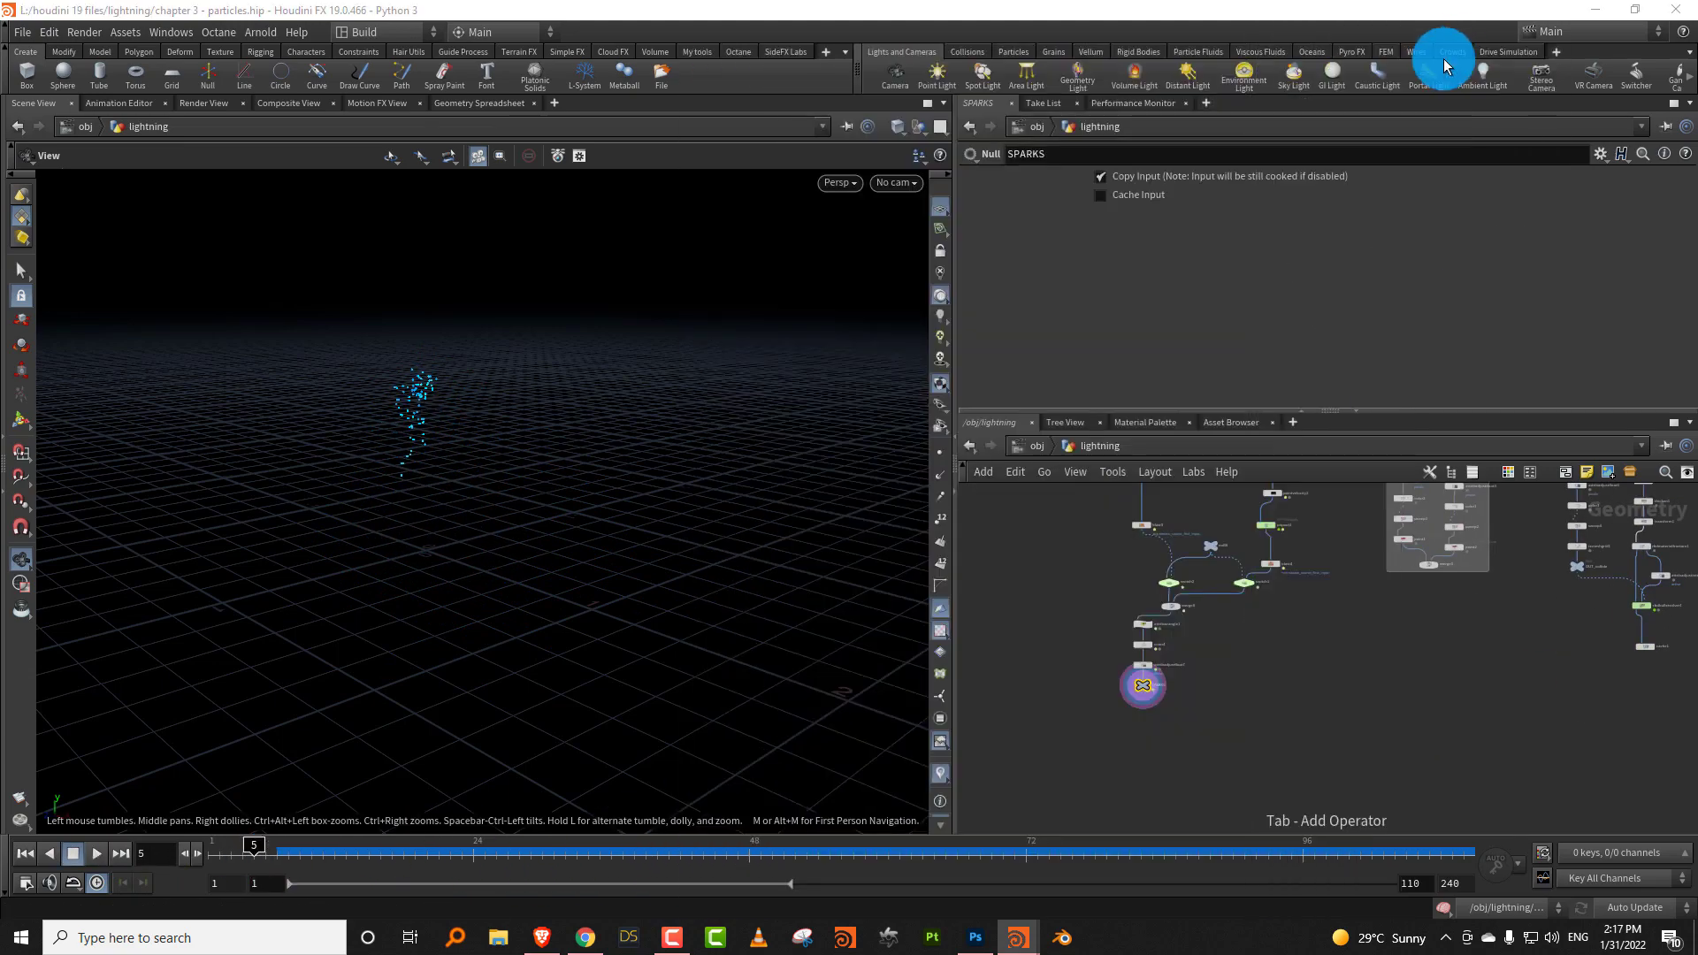
pyautogui.click(1246, 747)
pyautogui.scroll(4, 1212, 699)
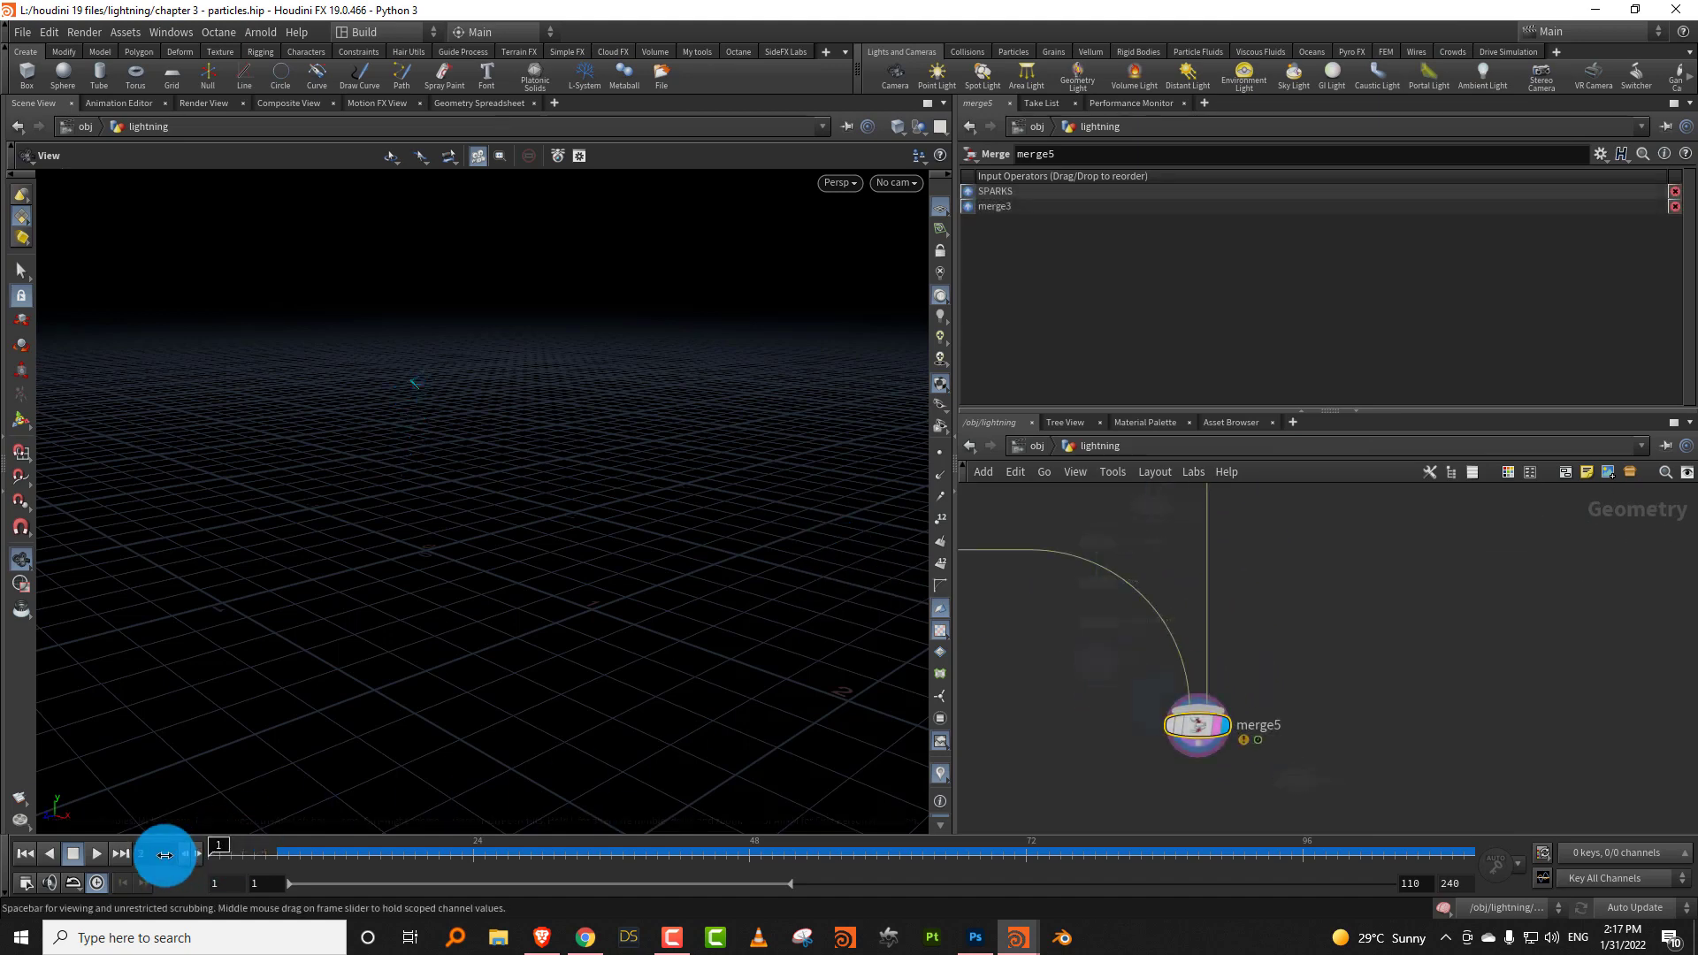
# Play the merged sparks and lightning, and scrub back to frame 13.
pyautogui.click(99, 853)
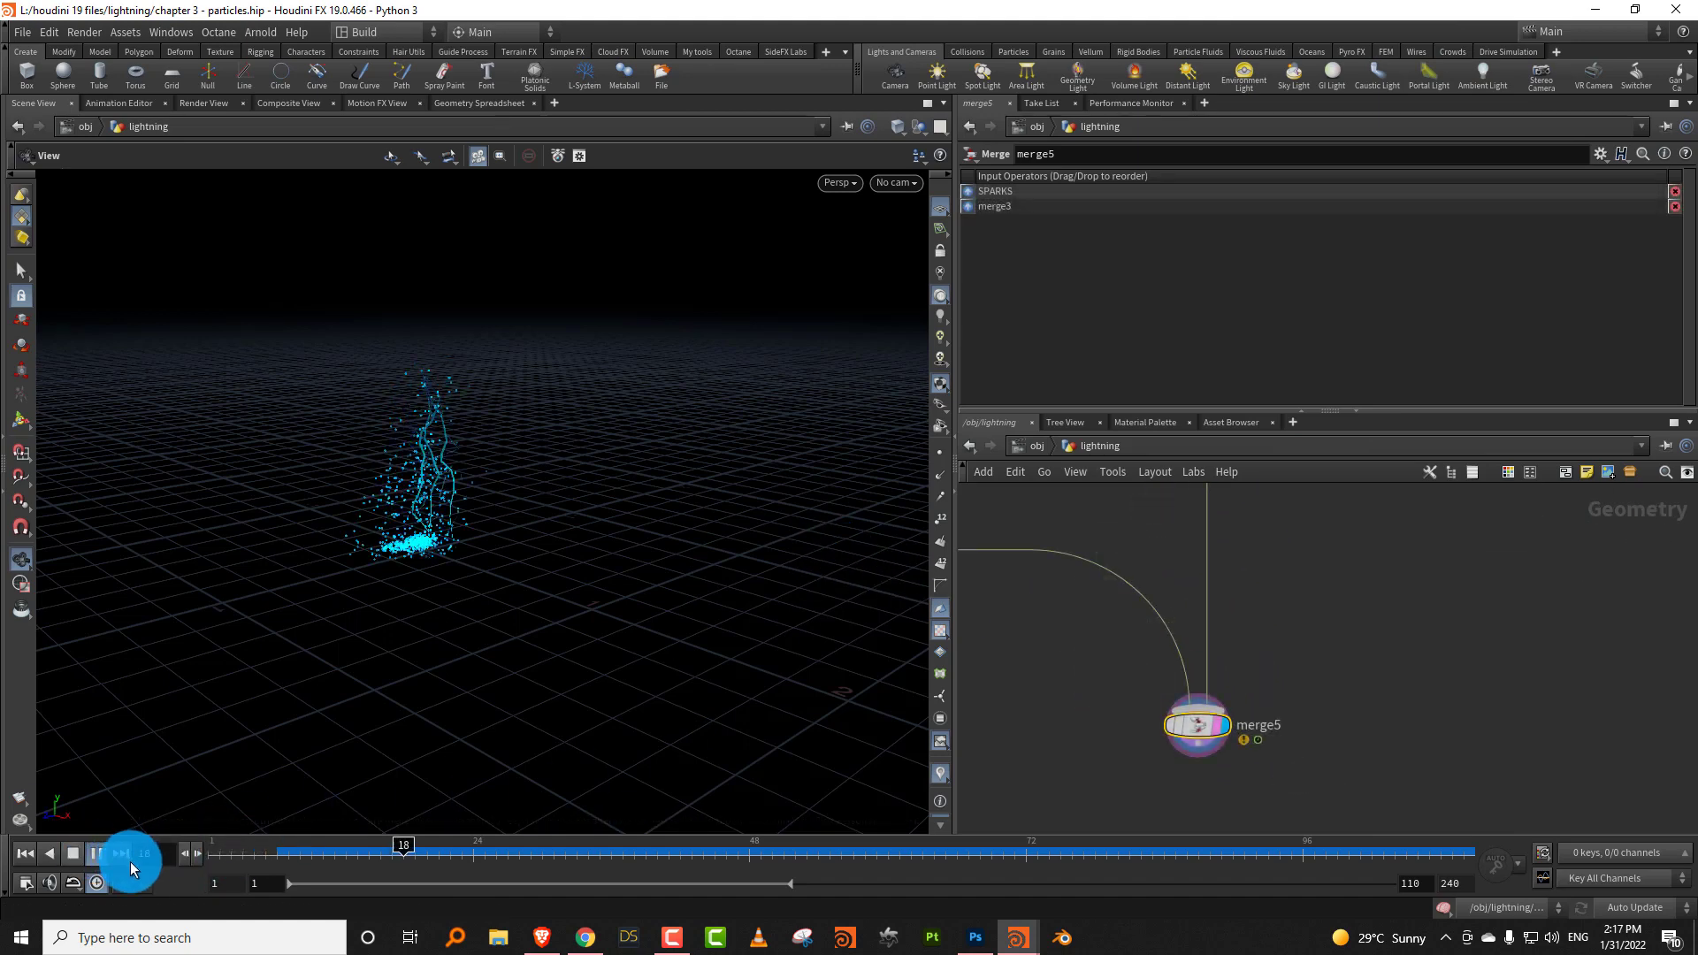
pyautogui.click(334, 827)
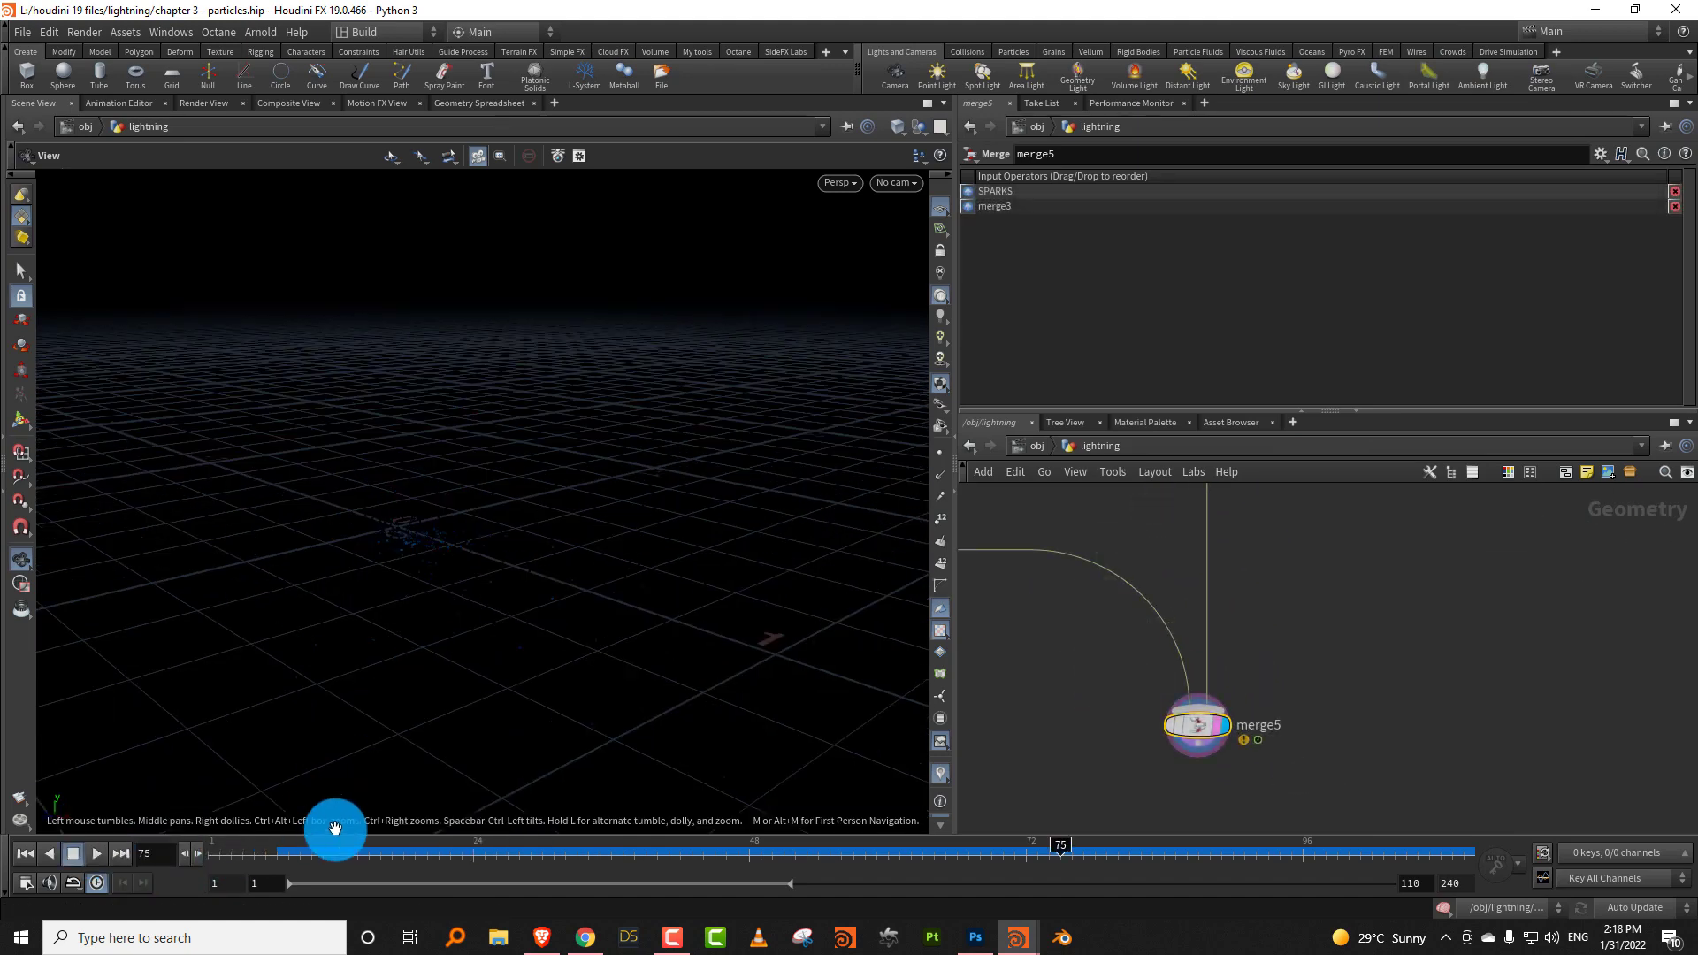
pyautogui.moveTo(335, 827)
pyautogui.mouseDown()
pyautogui.moveTo(257, 841)
pyautogui.moveTo(345, 851)
pyautogui.mouseUp()
# Adjust the particle point size in the viewport's geometry display options and play the merged sparks and lightning.
pyautogui.click(576, 592)
pyautogui.press('d')
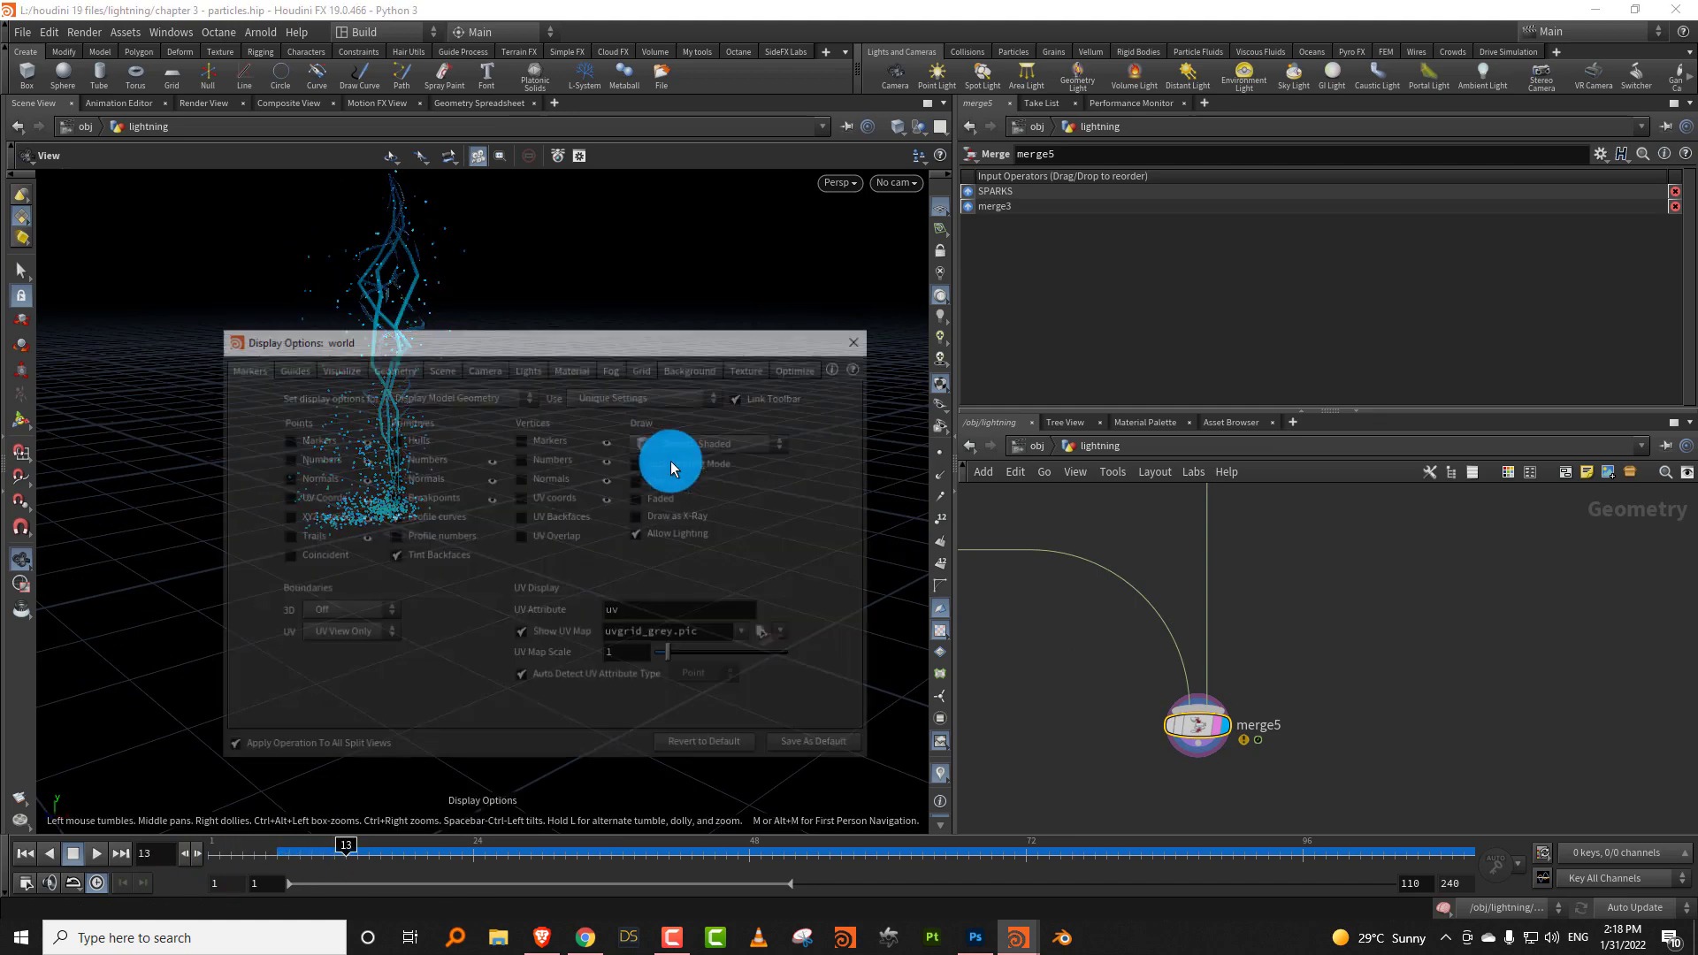
pyautogui.moveTo(637, 353); pyautogui.dragTo(885, 353)
pyautogui.click(792, 370)
pyautogui.click(766, 643)
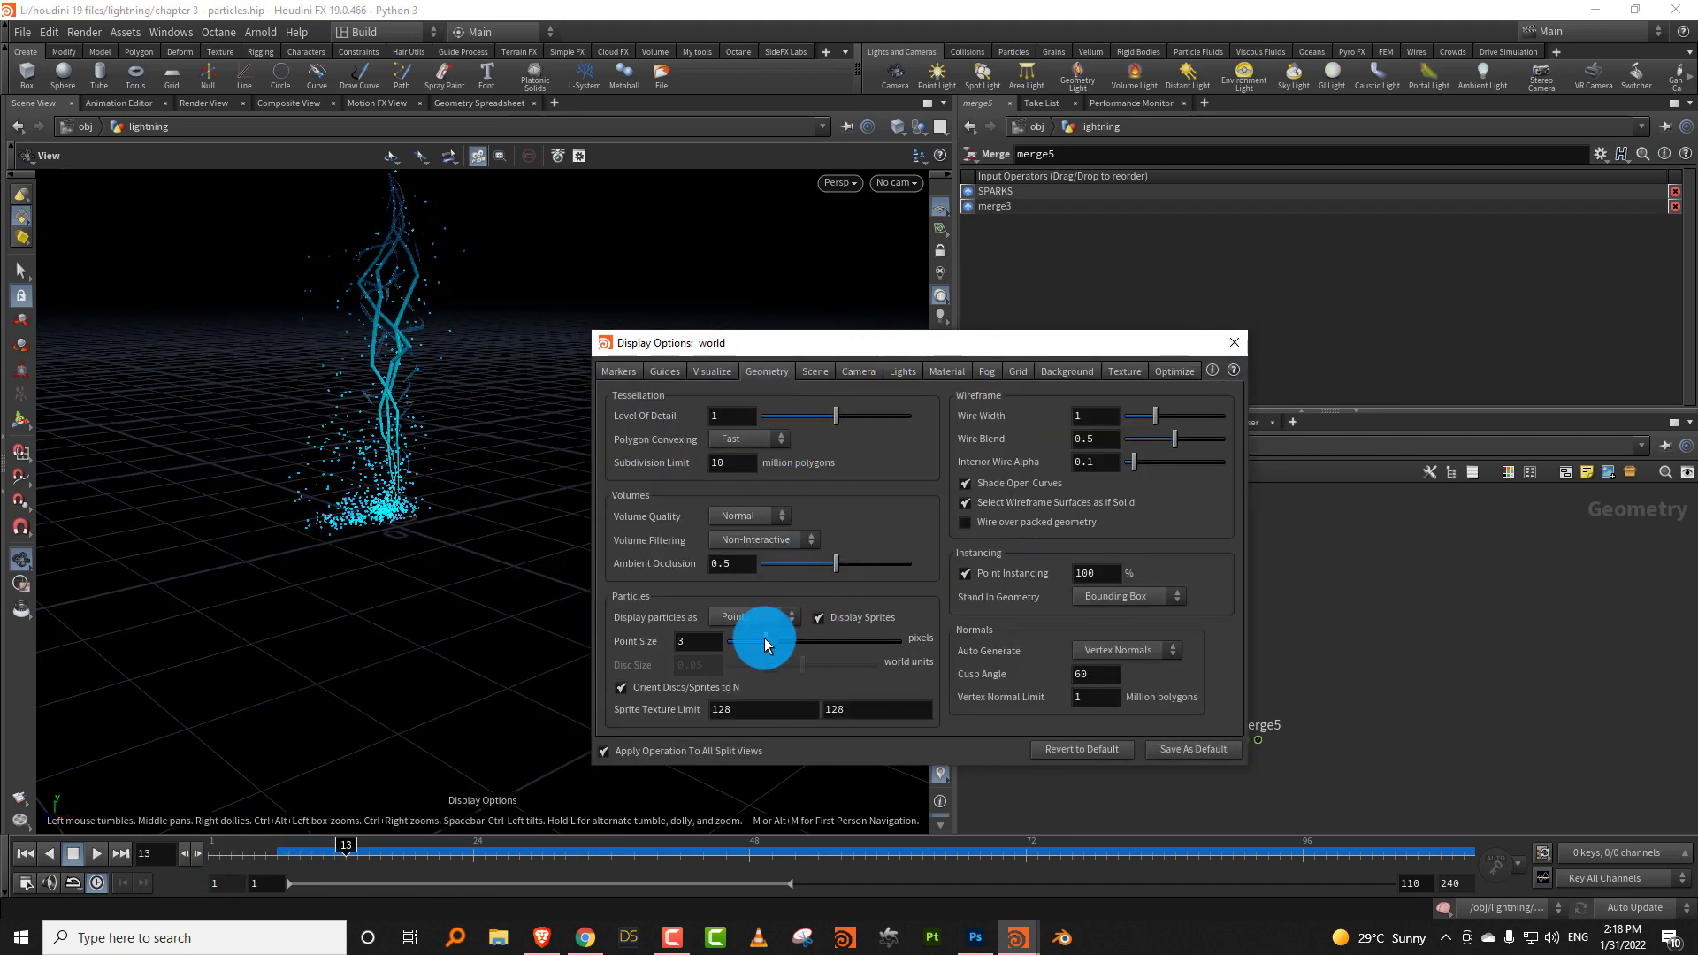
pyautogui.moveTo(765, 647); pyautogui.dragTo(745, 649)
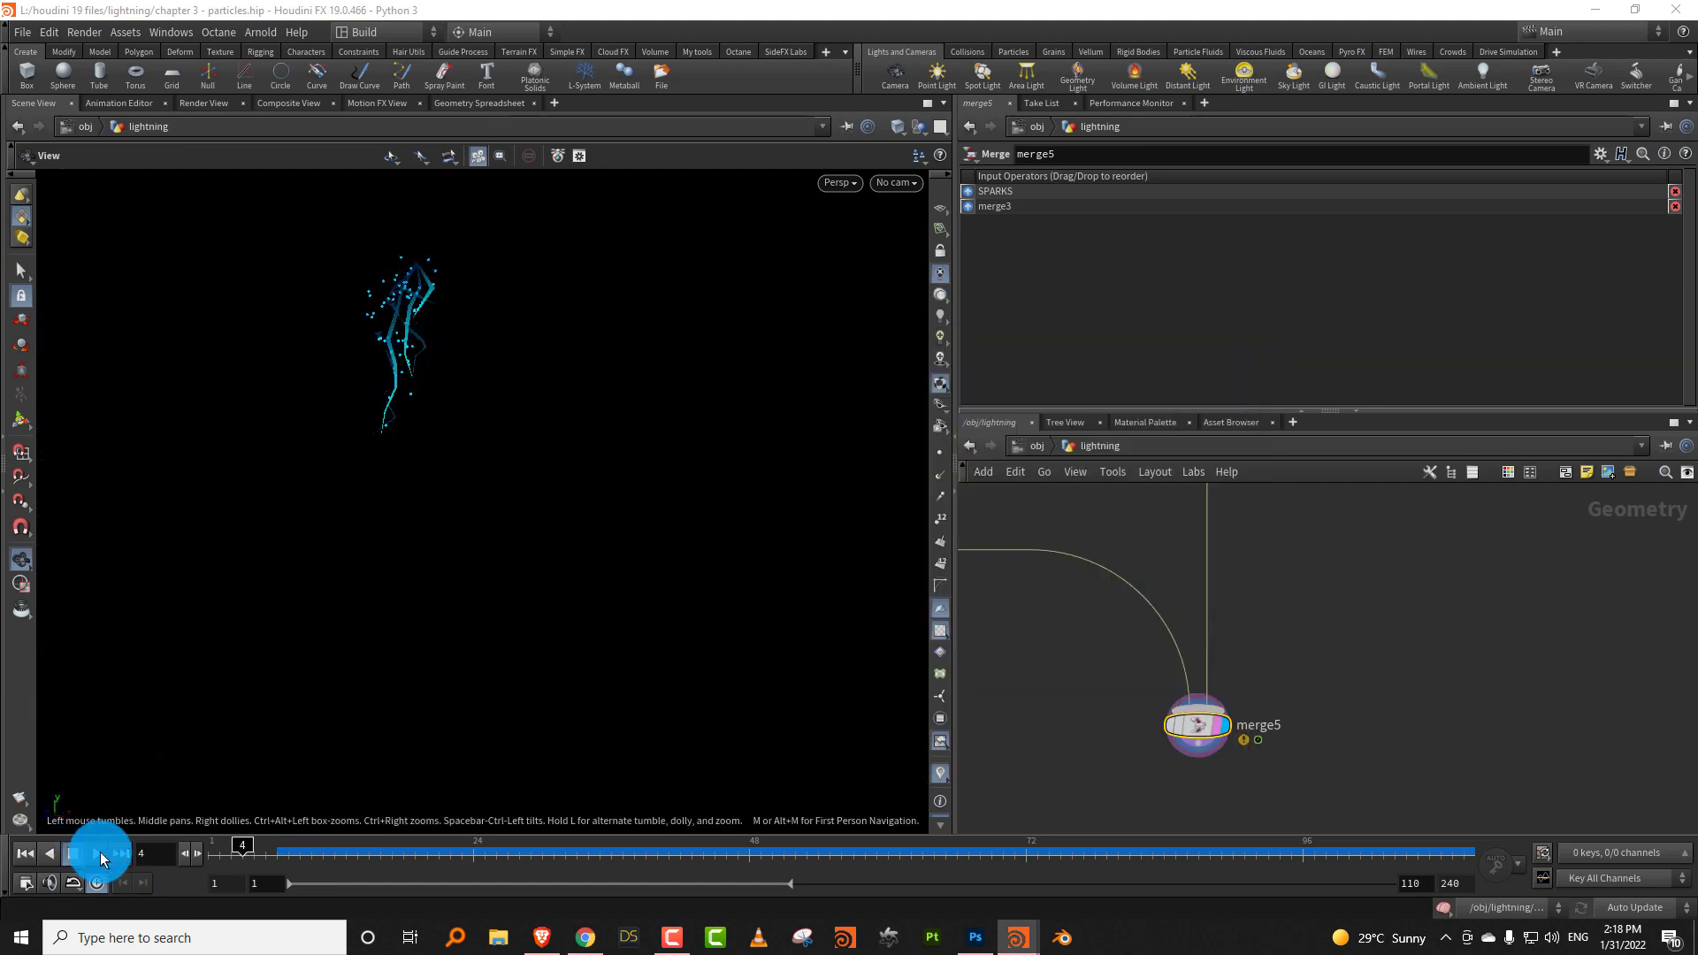
pyautogui.click(96, 853)
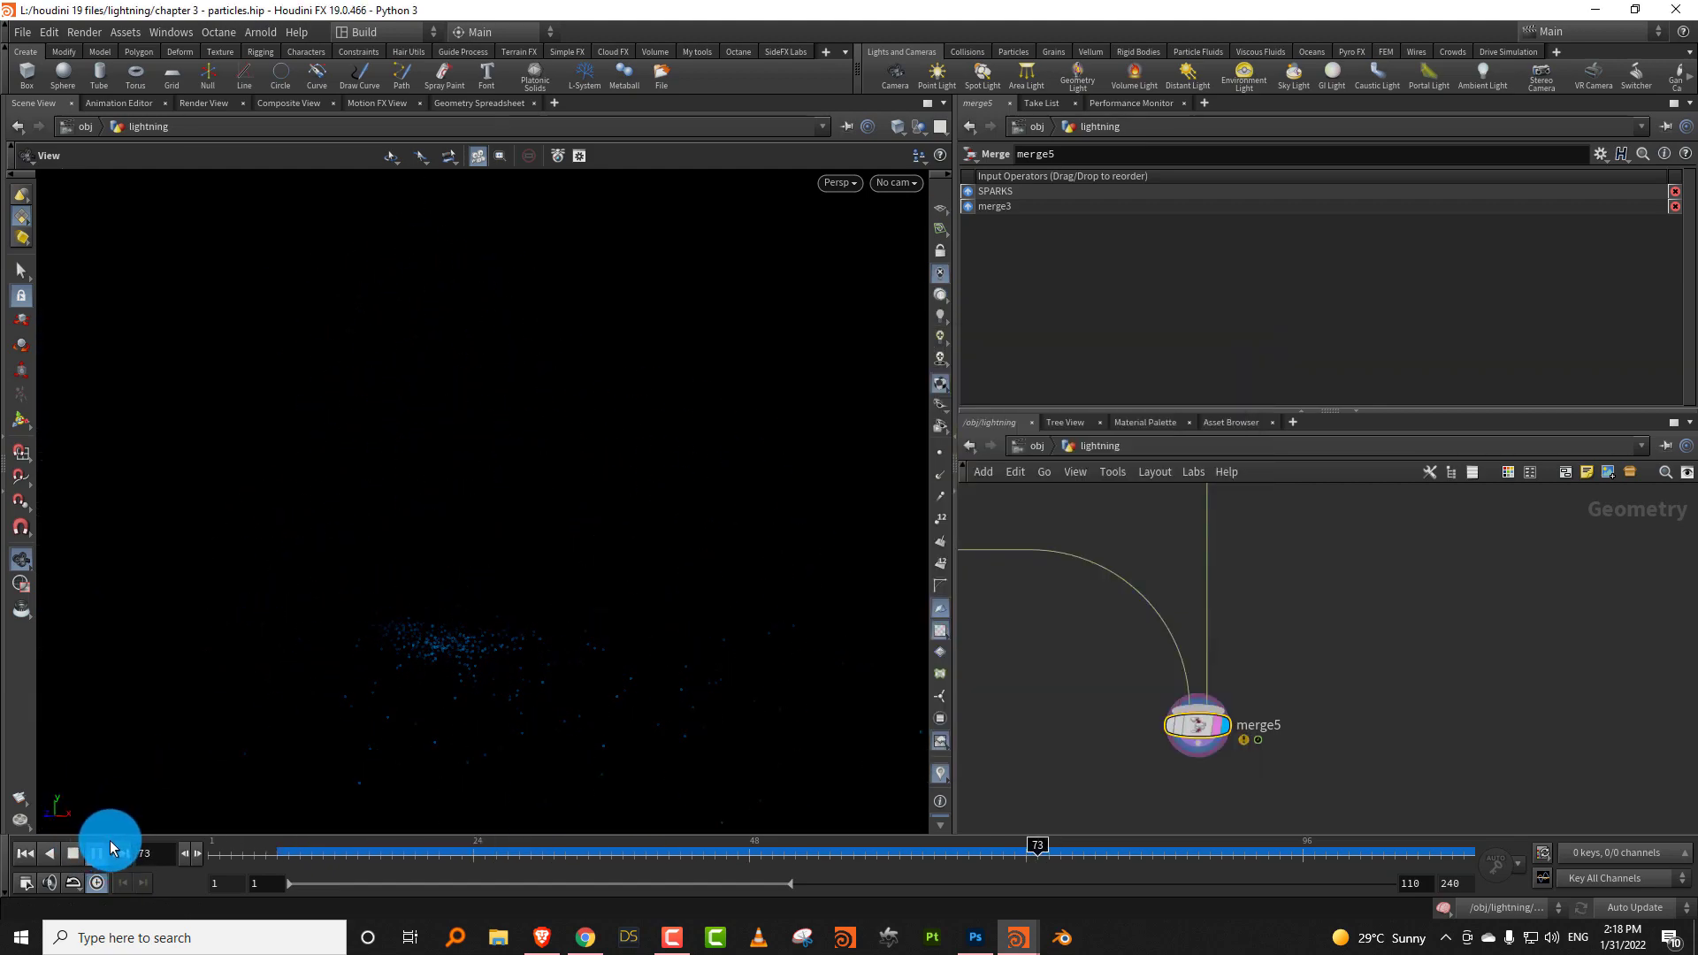
pyautogui.click(78, 857)
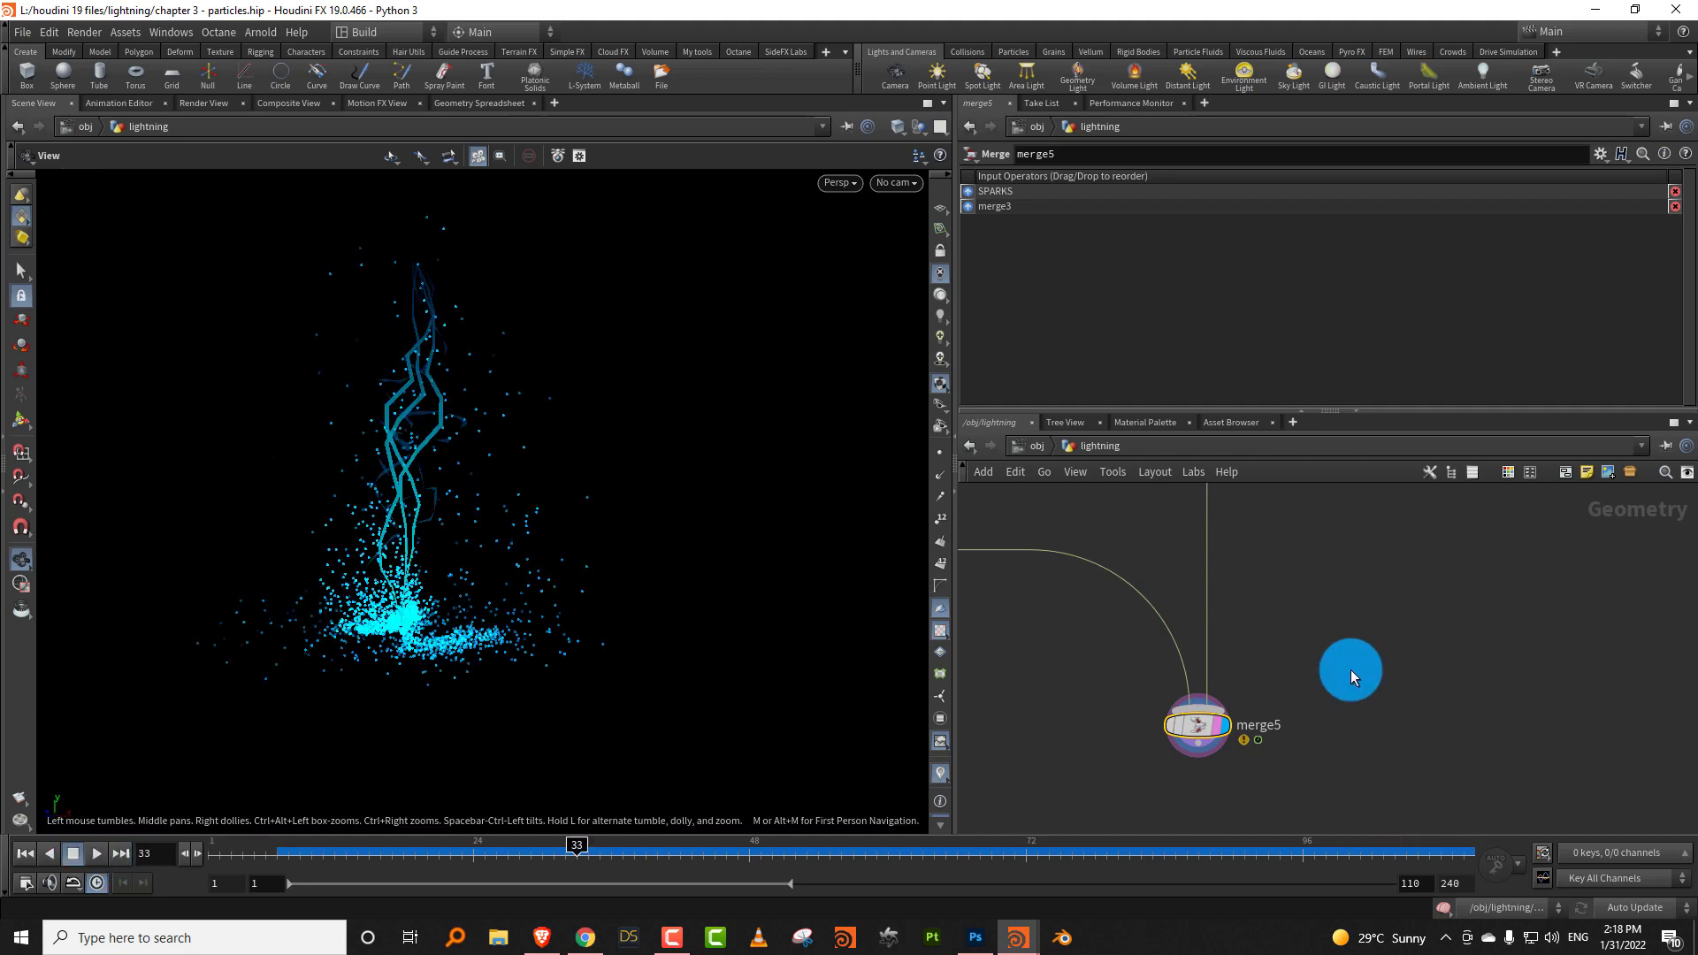
# At frame 6, add a Null node connected below cache1 and rename it OUT_ground.
pyautogui.moveTo(1354, 669); pyautogui.dragTo(1209, 686, button='right')
pyautogui.moveTo(1175, 744); pyautogui.dragTo(1150, 862, button='middle')
pyautogui.moveTo(1185, 599); pyautogui.dragTo(1098, 889, button='middle')
pyautogui.moveTo(1098, 713); pyautogui.dragTo(1171, 667, button='right')
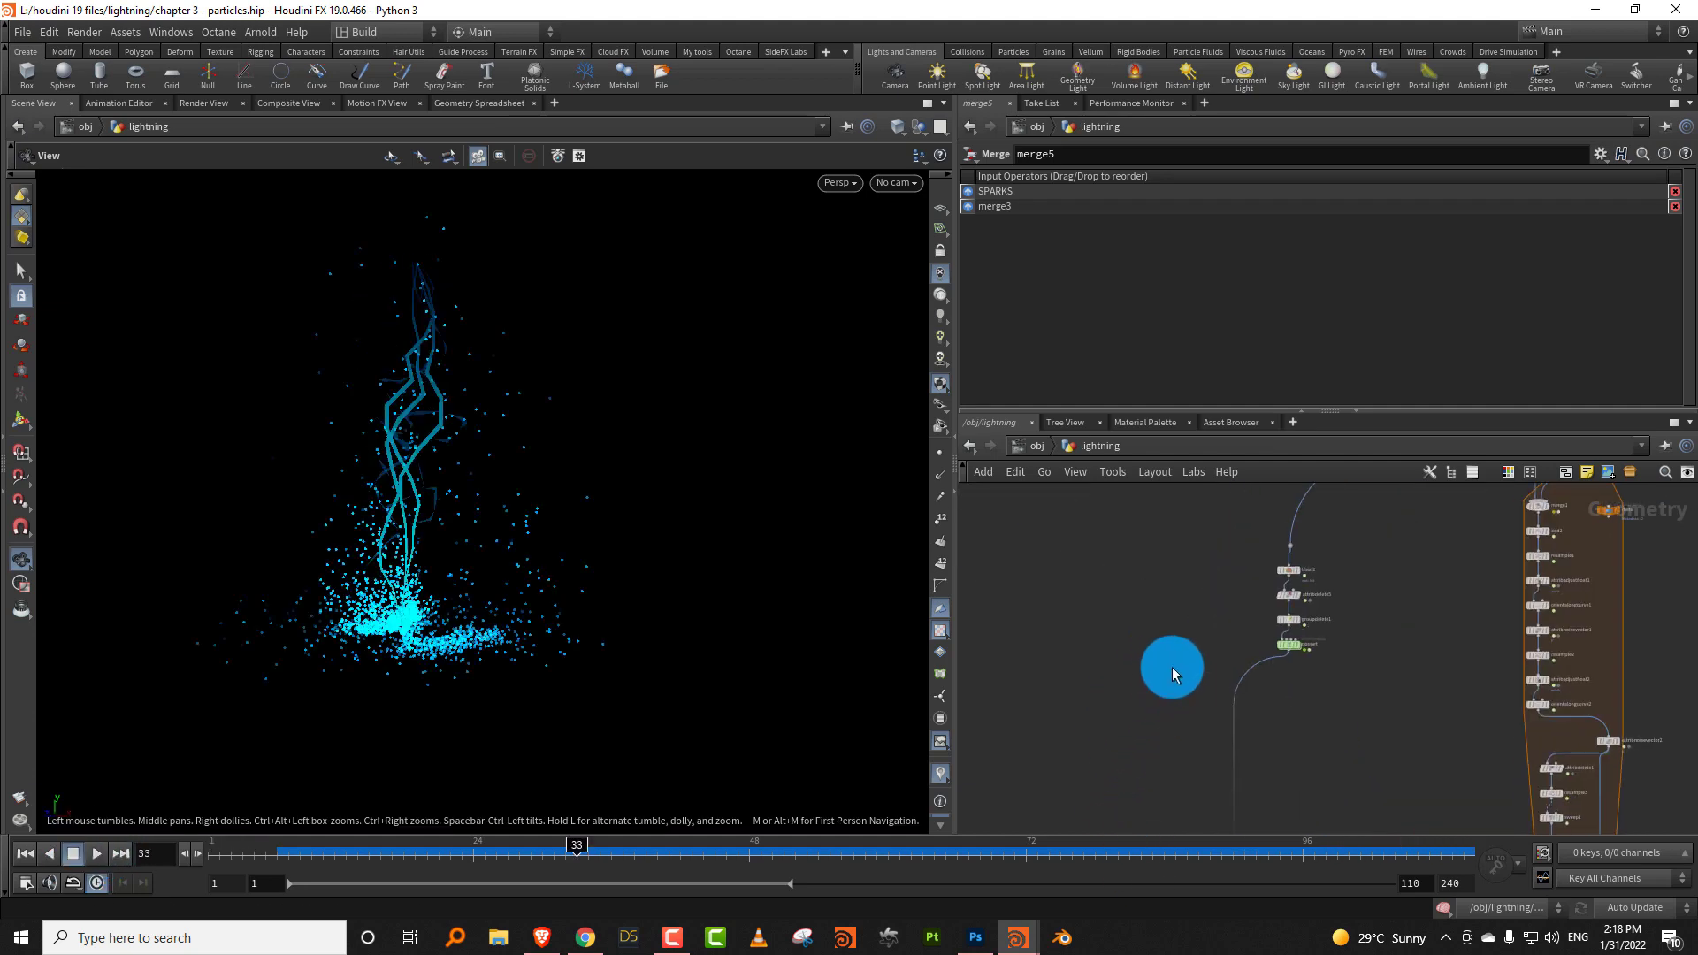
pyautogui.moveTo(1270, 623); pyautogui.dragTo(1168, 611, button='middle')
pyautogui.moveTo(1155, 549); pyautogui.dragTo(1158, 699)
pyautogui.moveTo(1284, 752); pyautogui.dragTo(1155, 586, button='middle')
pyautogui.scroll(3, 1455, 727)
pyautogui.moveTo(1368, 793); pyautogui.dragTo(1357, 683, button='middle')
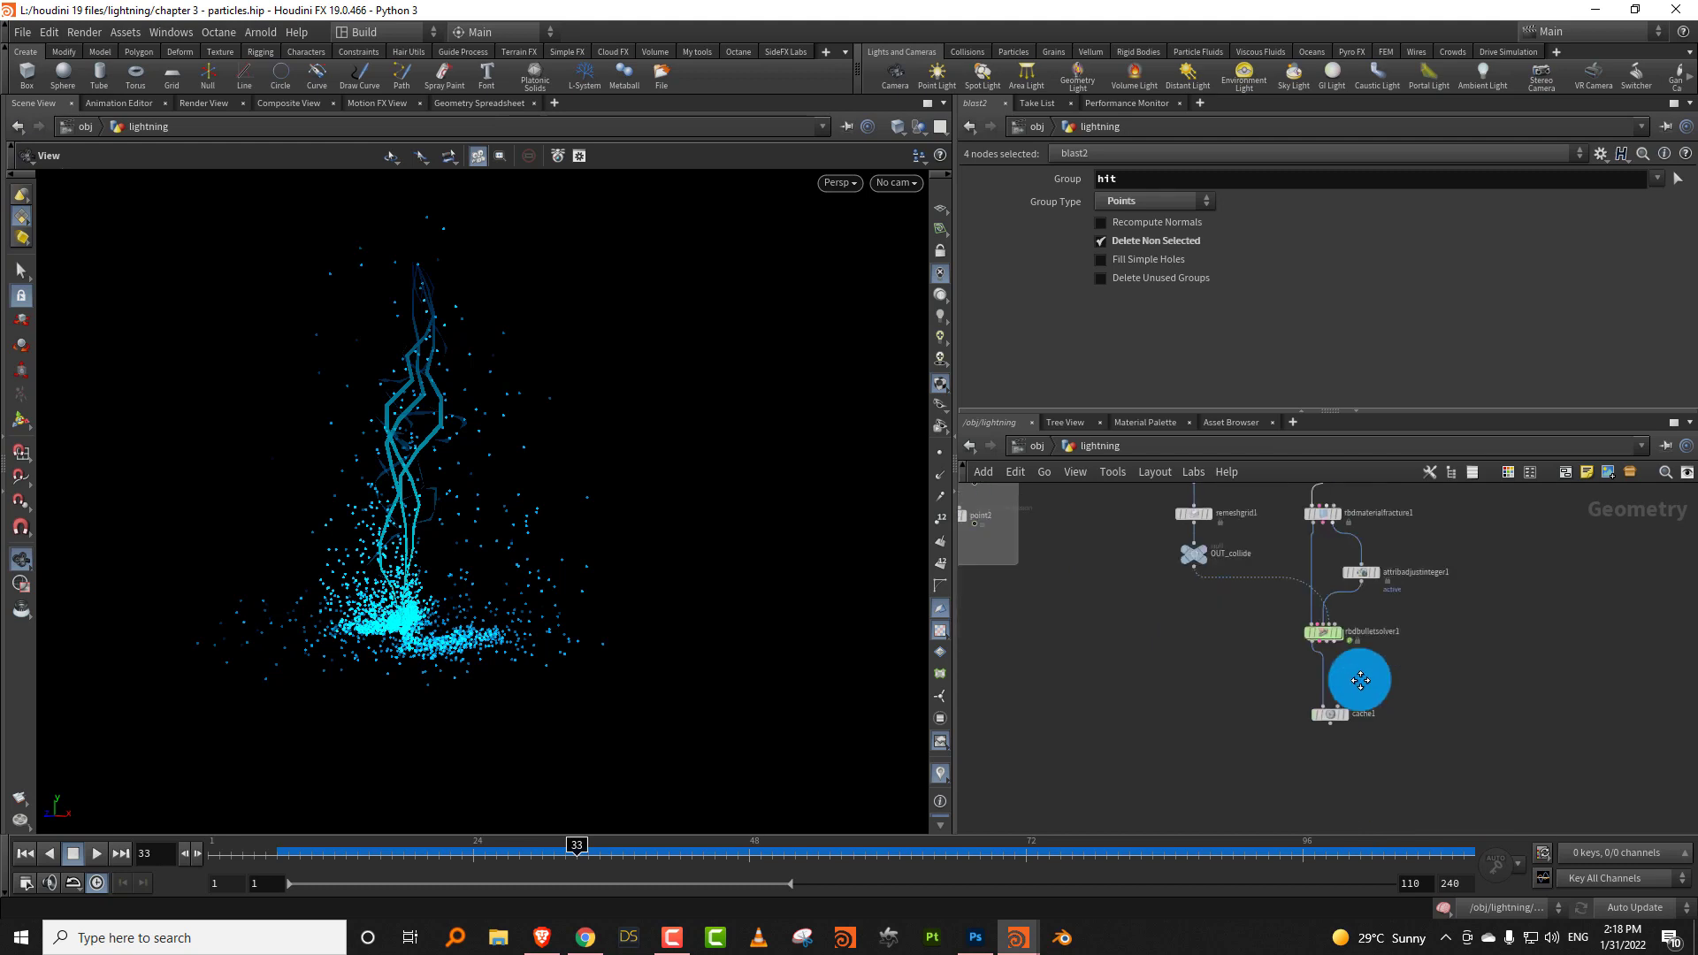
pyautogui.scroll(4, 1410, 676)
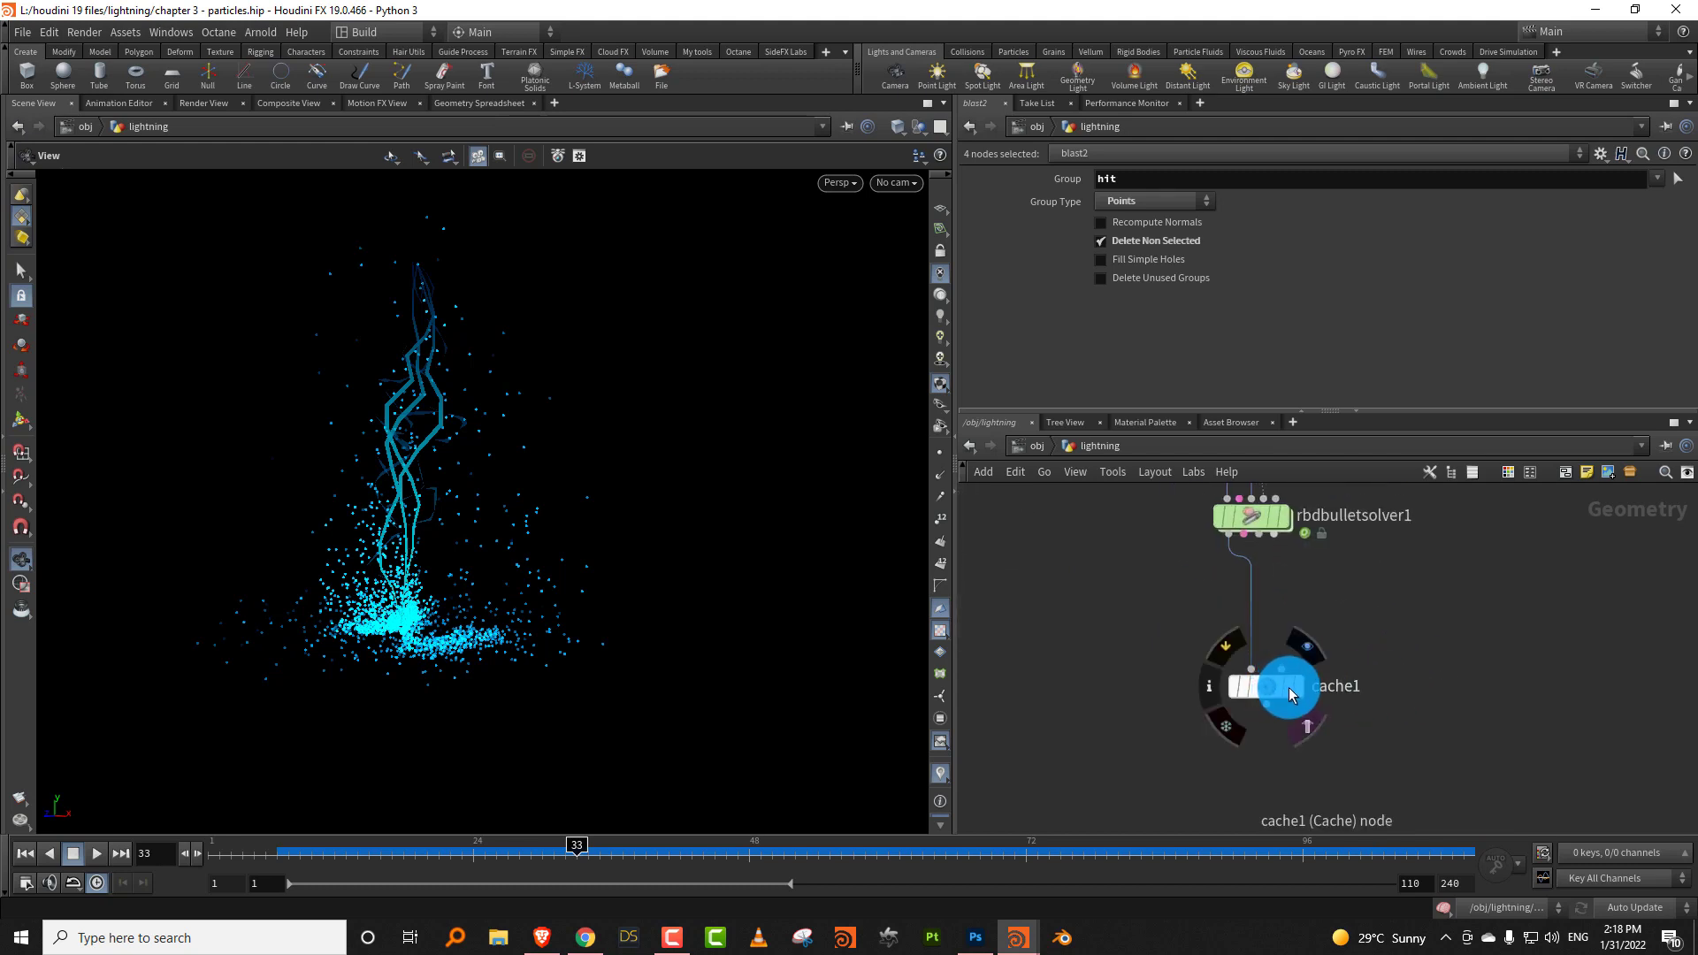
pyautogui.click(266, 848)
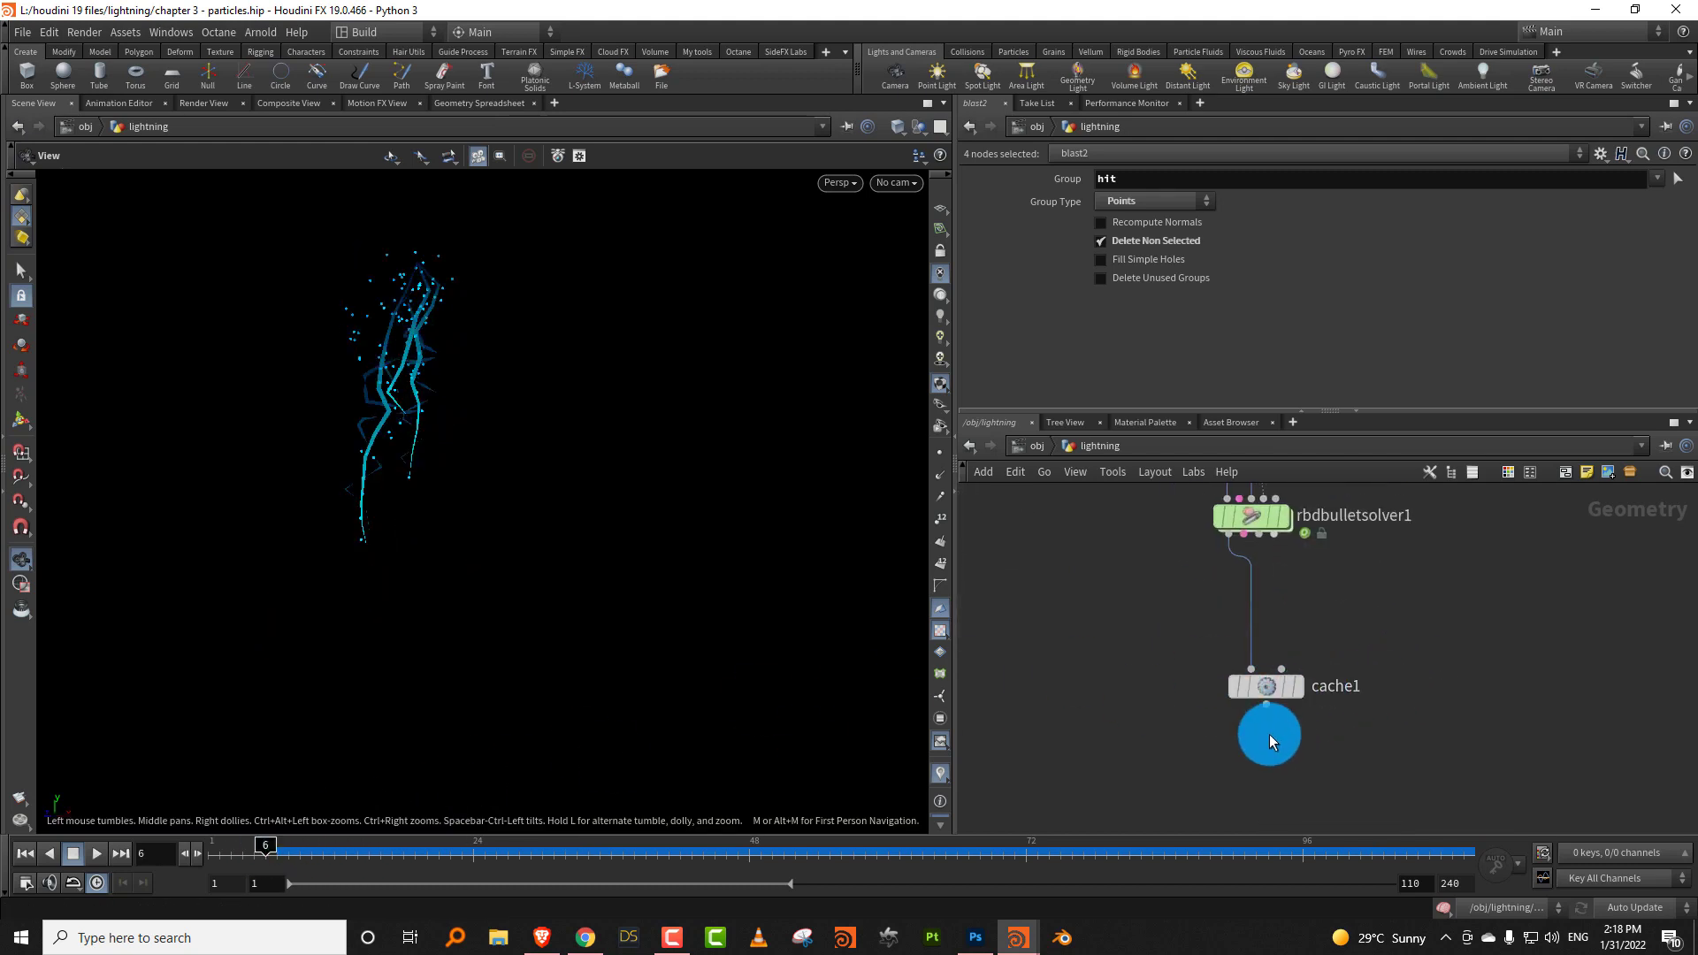
pyautogui.press('Tab')
pyautogui.write('nul')
pyautogui.press('Return')
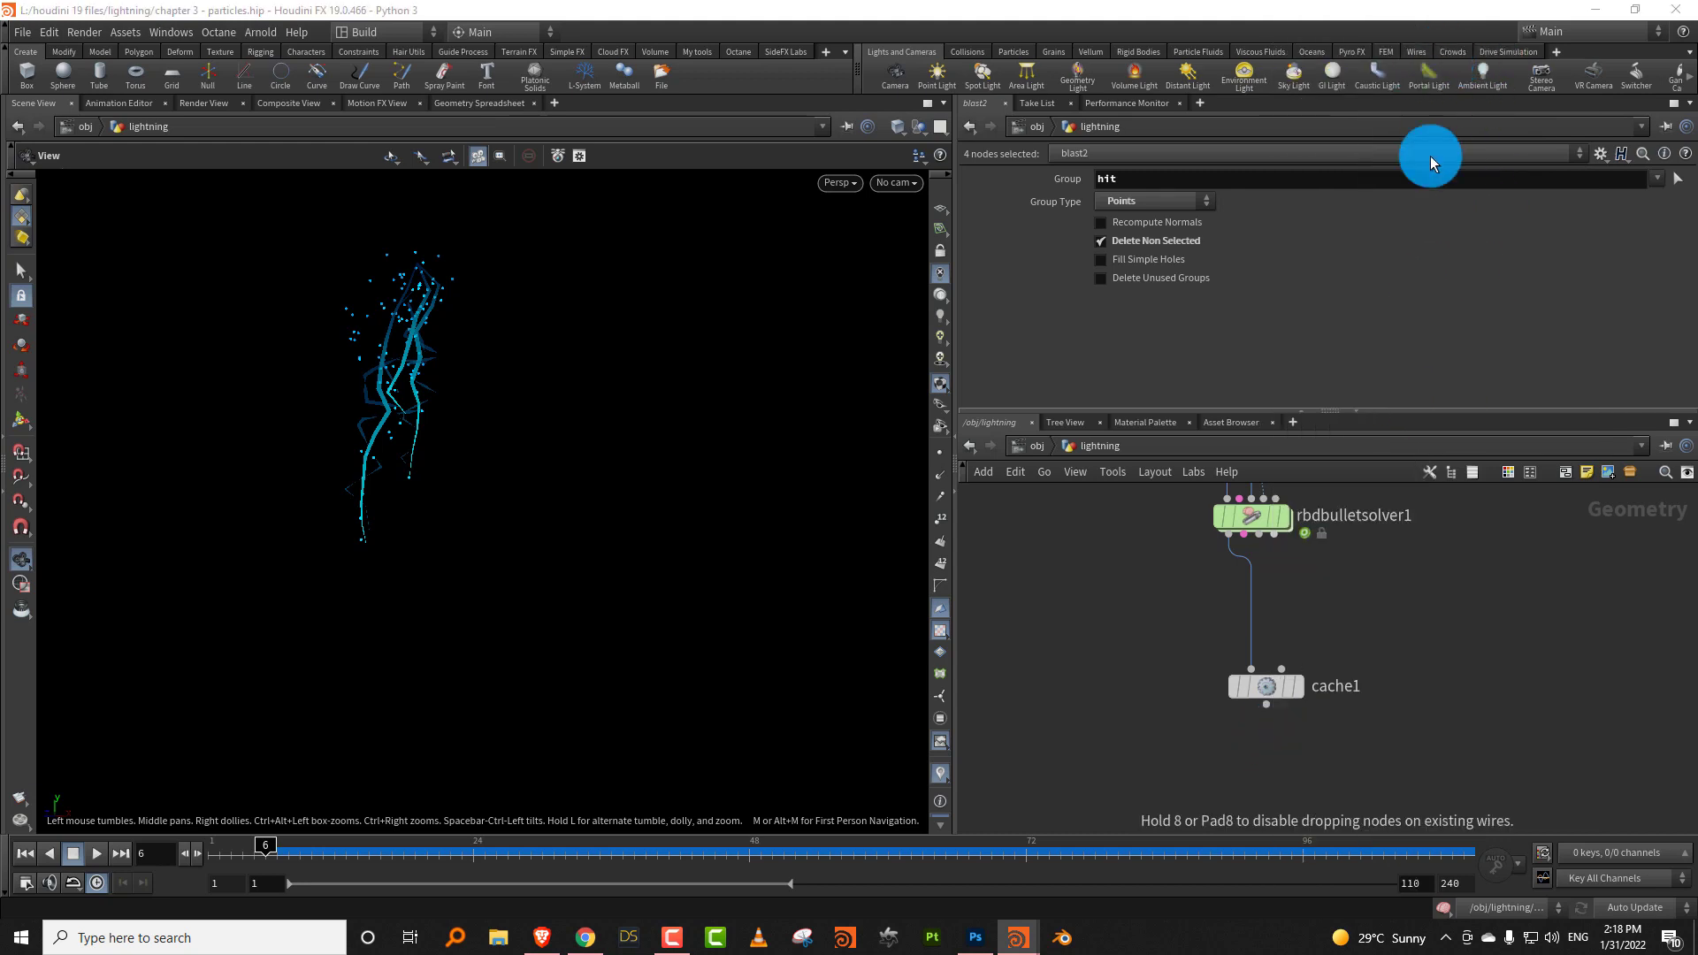
pyautogui.click(1350, 703)
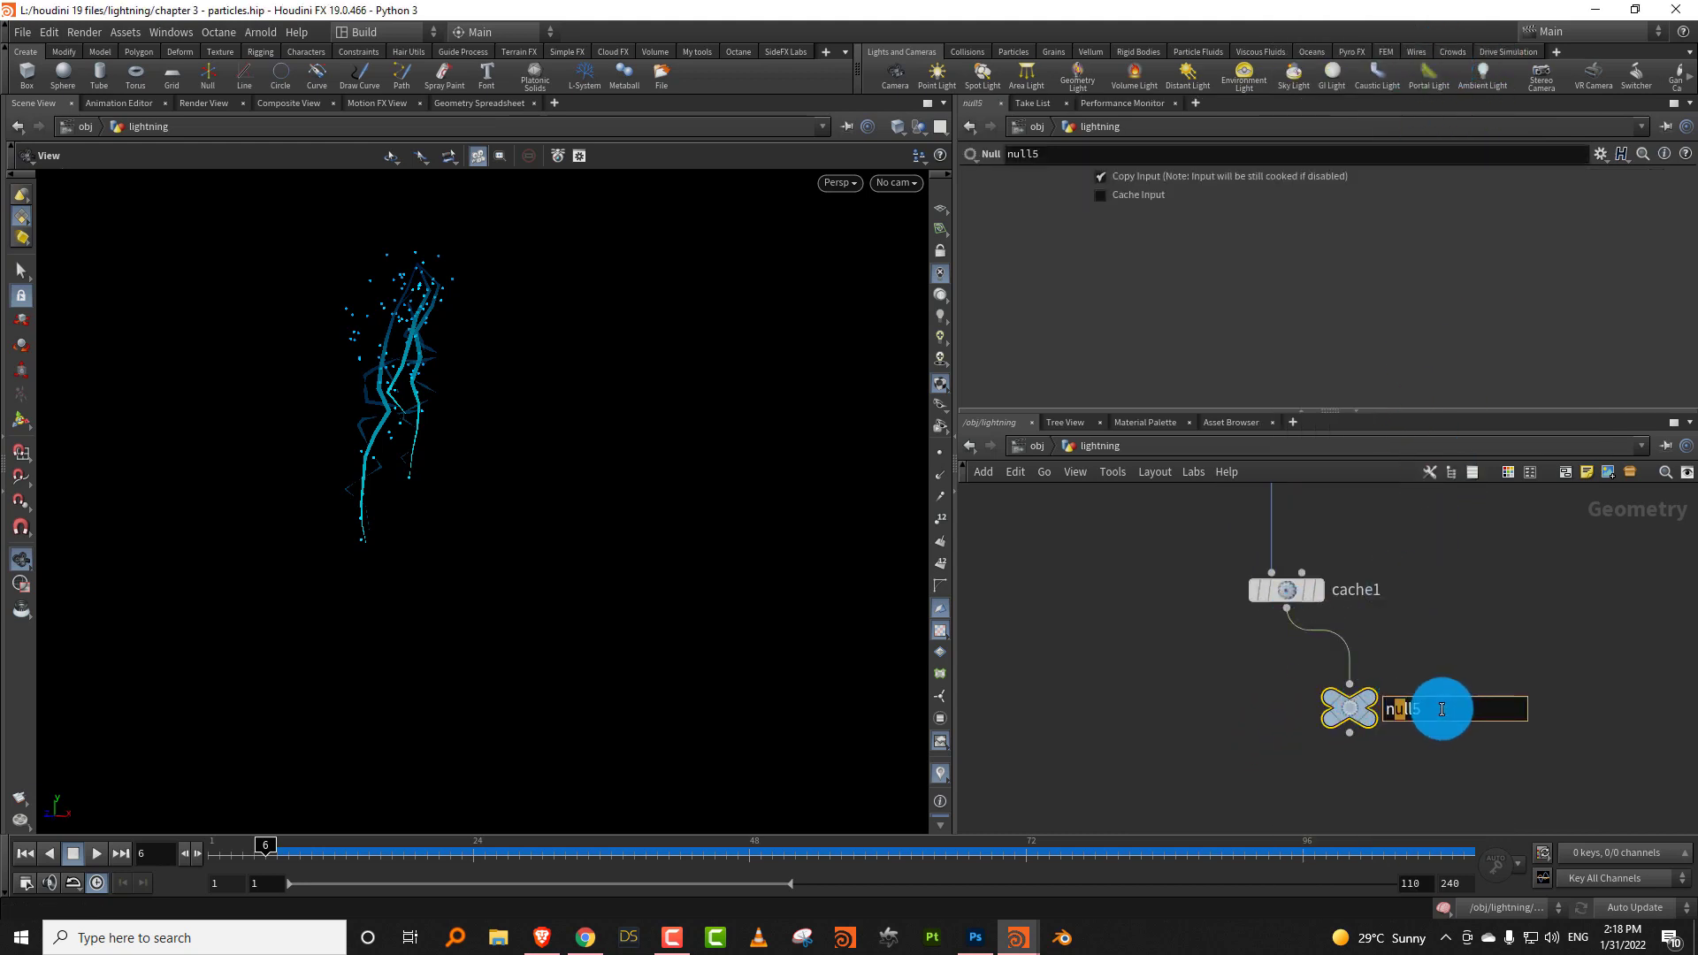
pyautogui.write('OUT_ground')
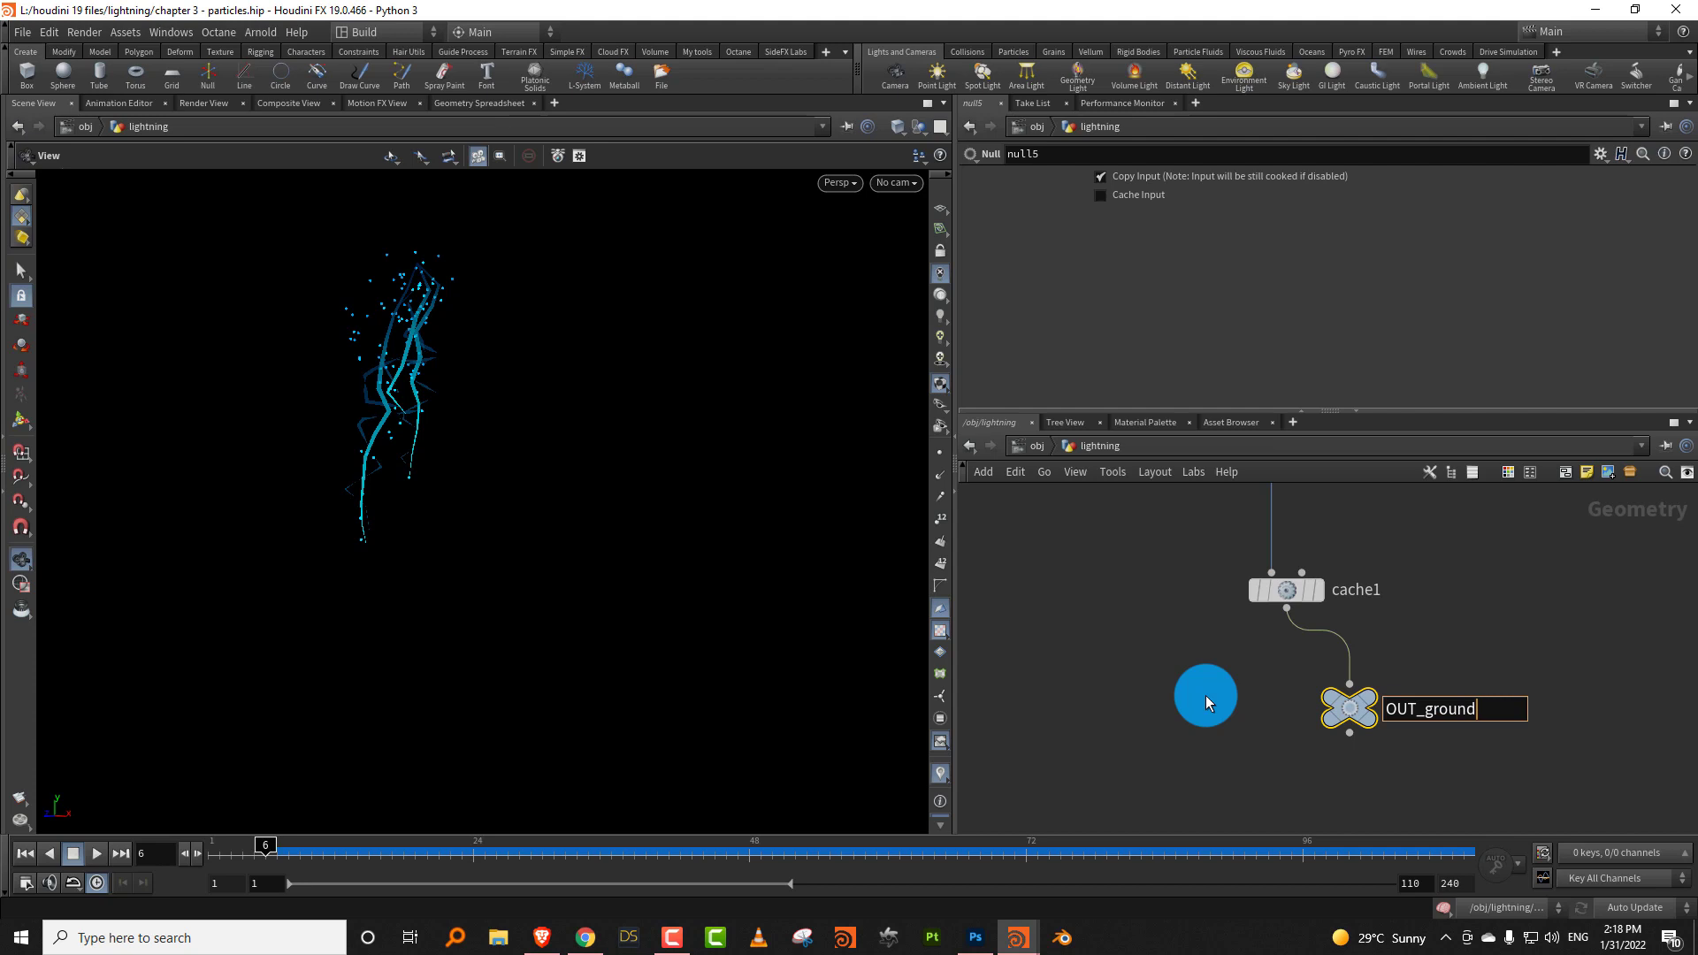
pyautogui.press('Return')
# Display the popnet DOP network and open its contents.
pyautogui.scroll(-5, 1201, 639)
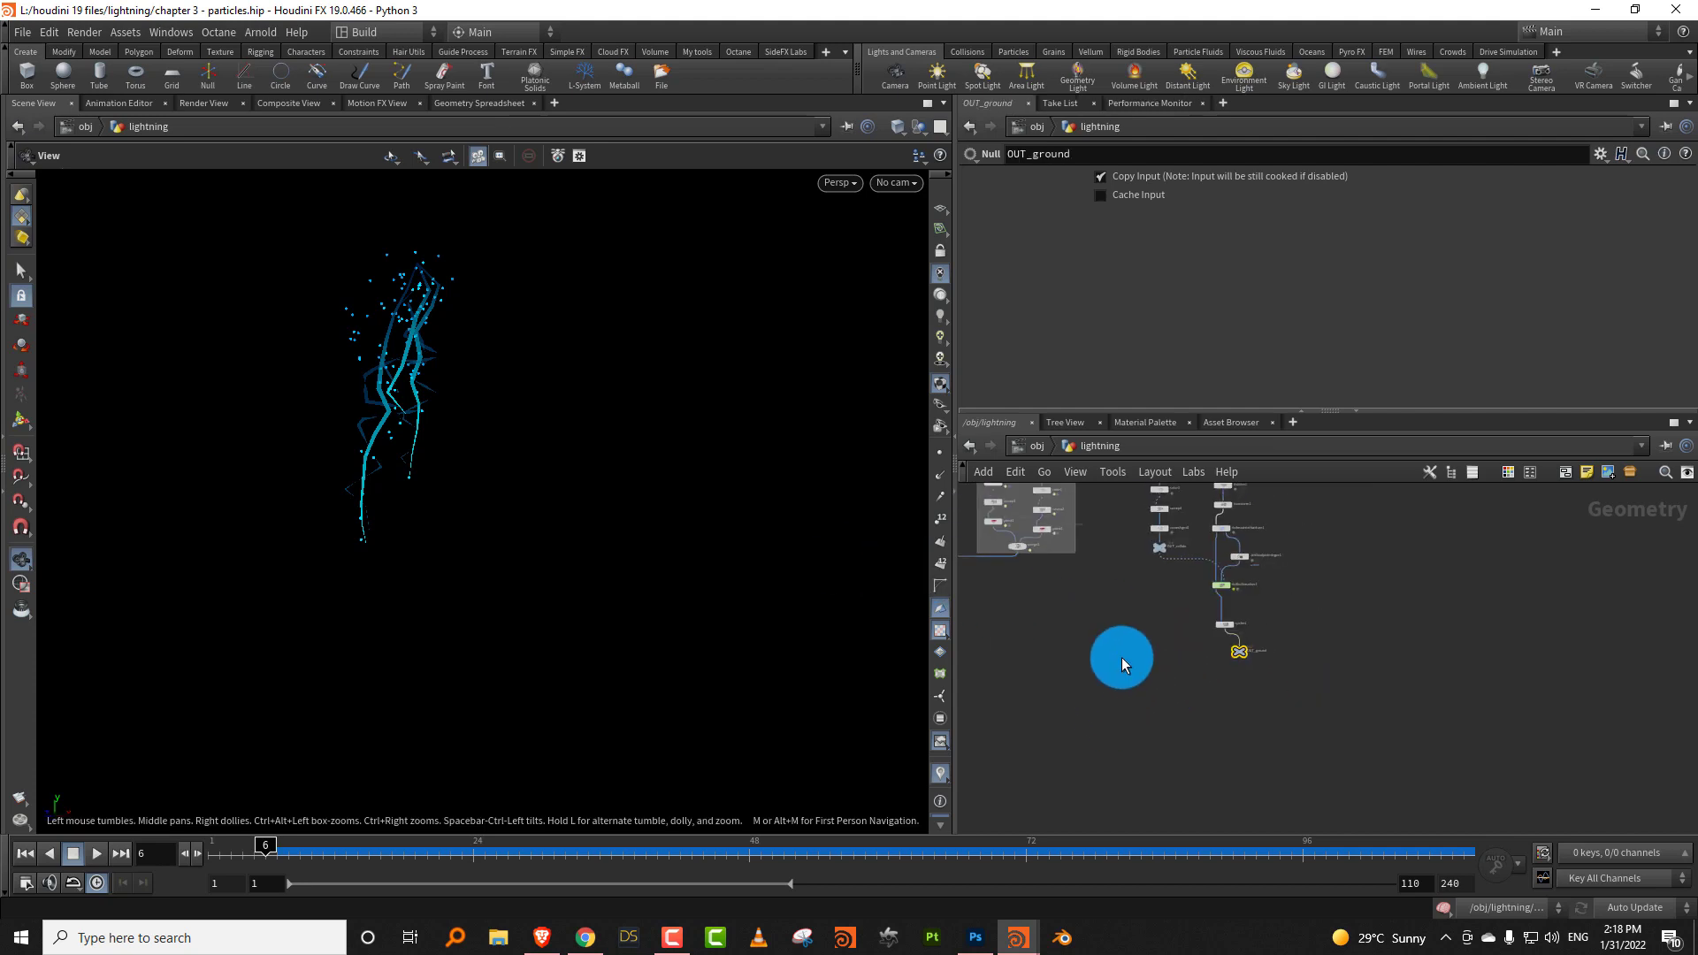
pyautogui.scroll(8, 1223, 651)
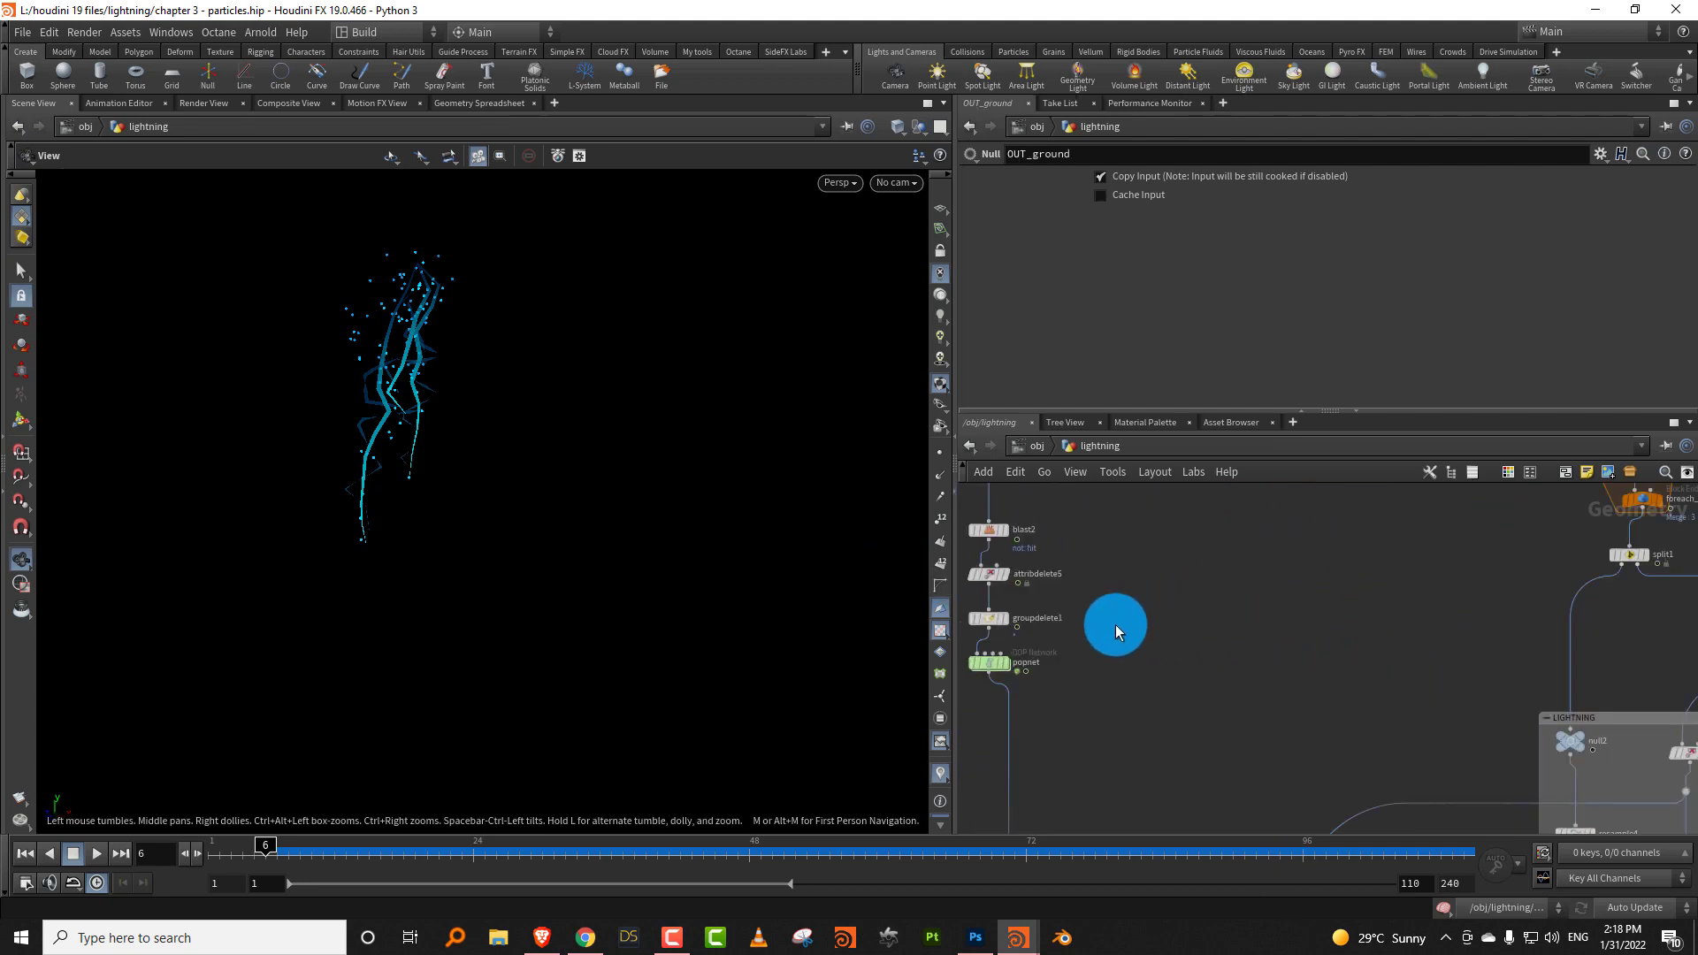
pyautogui.scroll(3, 1228, 603)
pyautogui.click(1142, 608)
pyautogui.click(1125, 635)
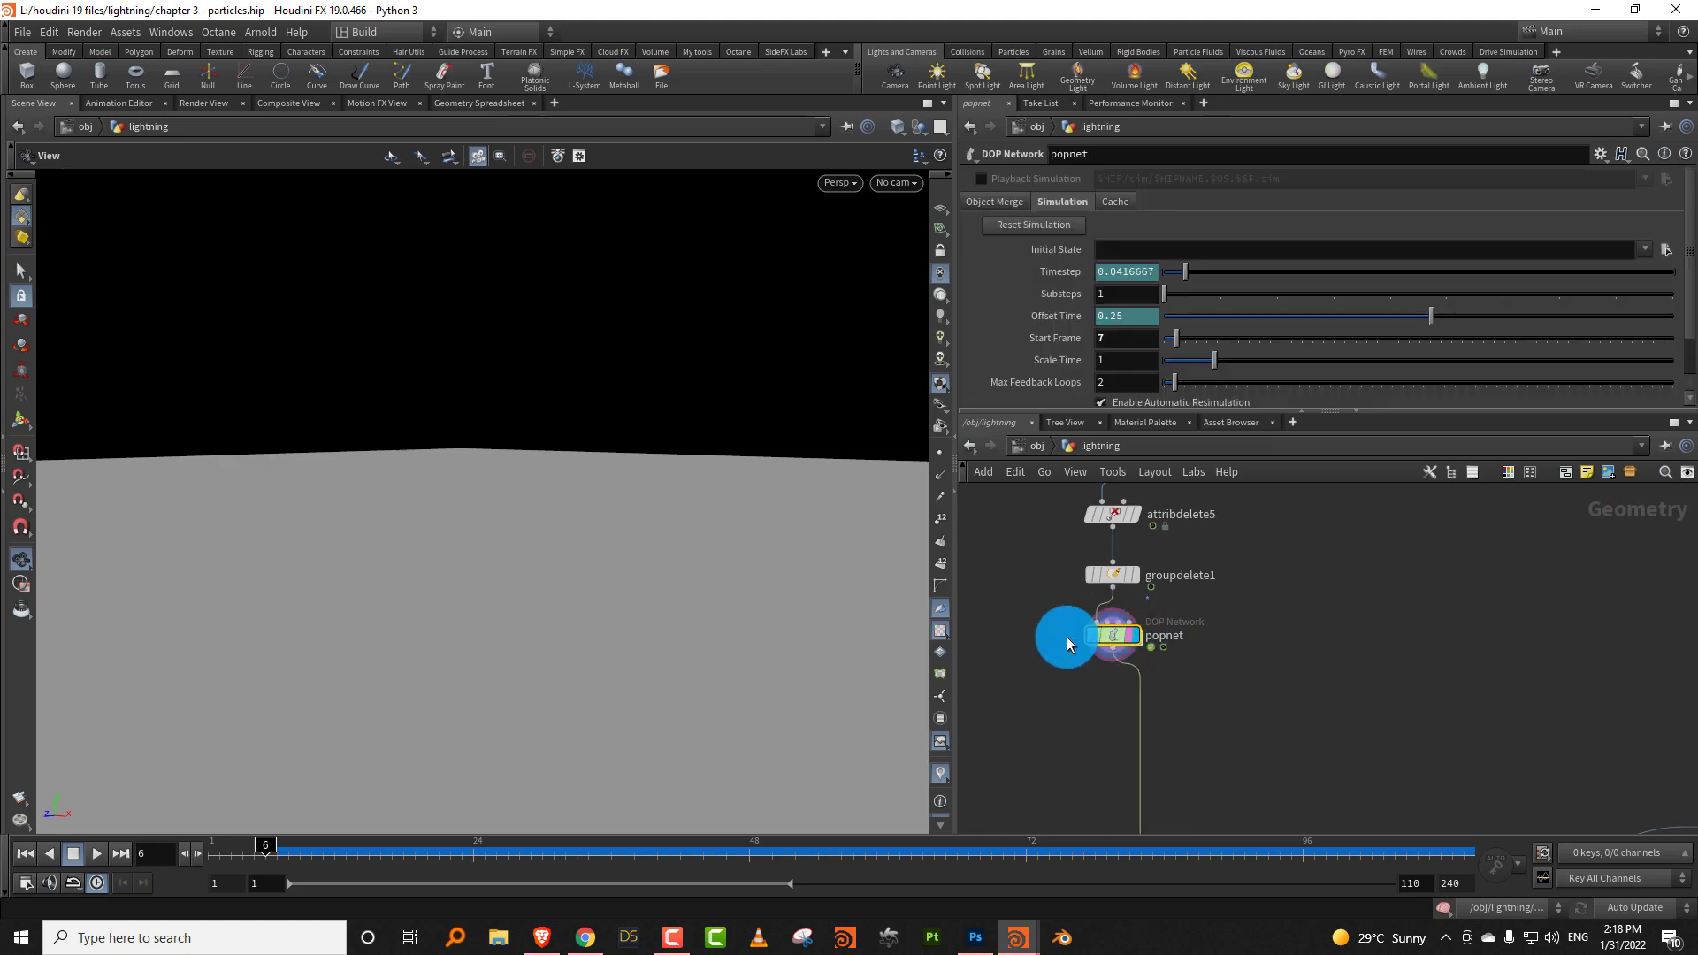
pyautogui.doubleClick(1115, 635)
# Move groundplane1 aside and place a Static Object node above it inside popnet.
pyautogui.click(1144, 633)
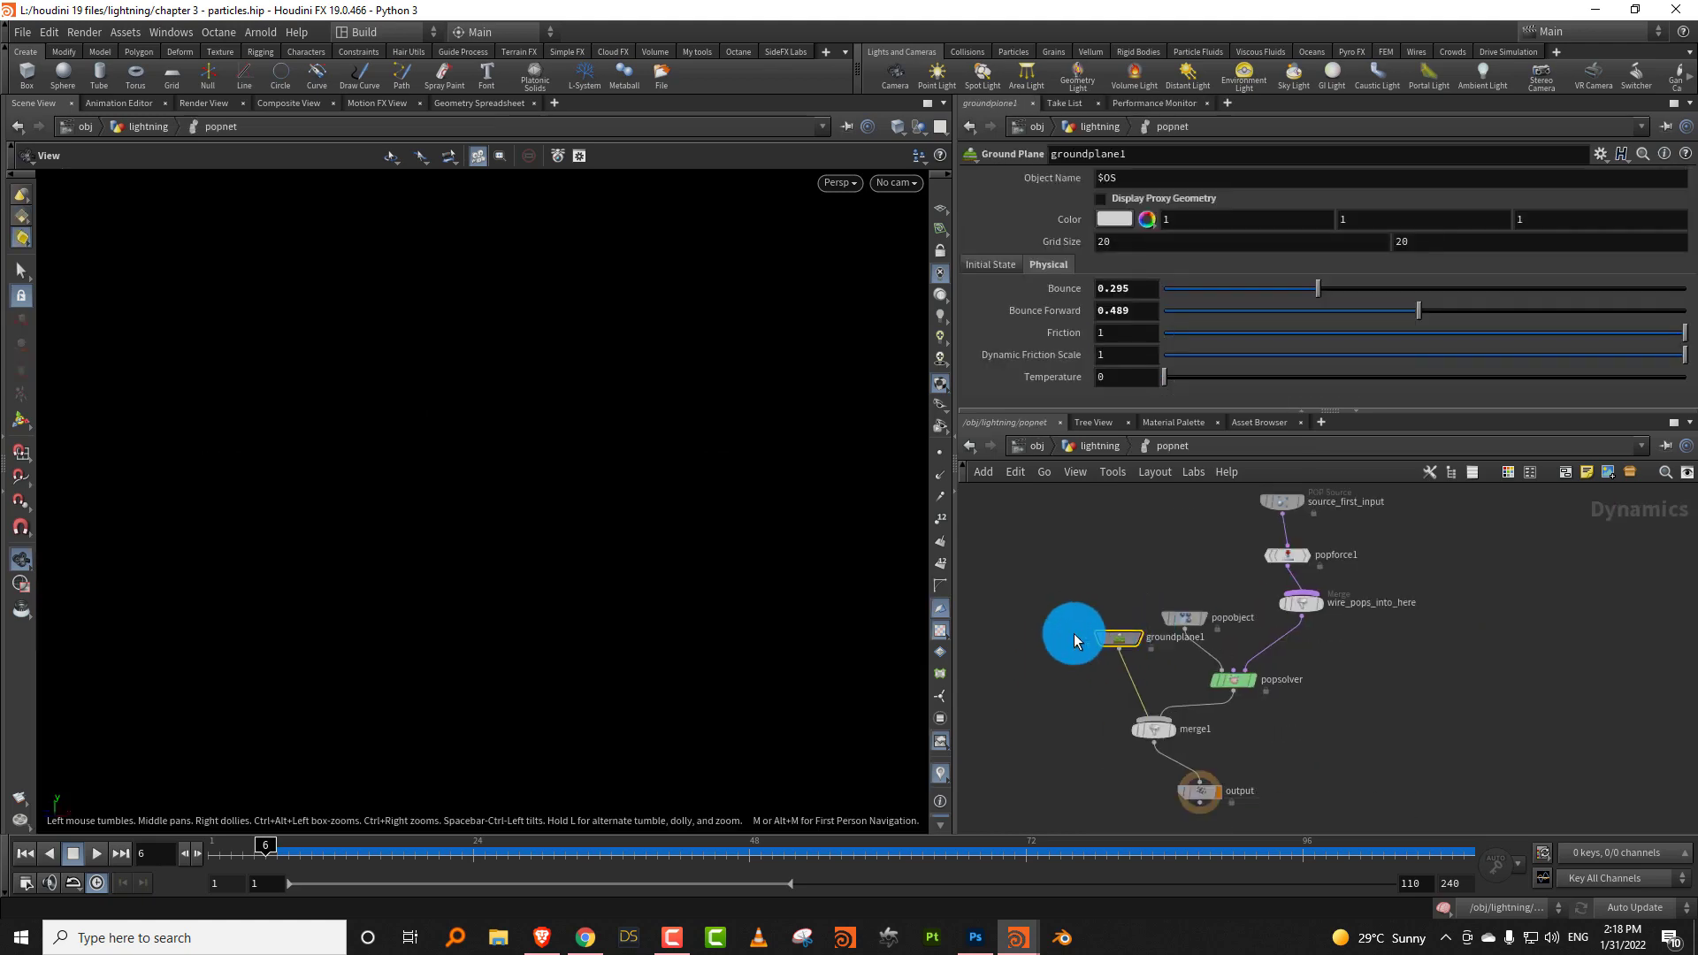
pyautogui.moveTo(1075, 641); pyautogui.dragTo(983, 630)
pyautogui.press('Tab')
pyautogui.write('stat')
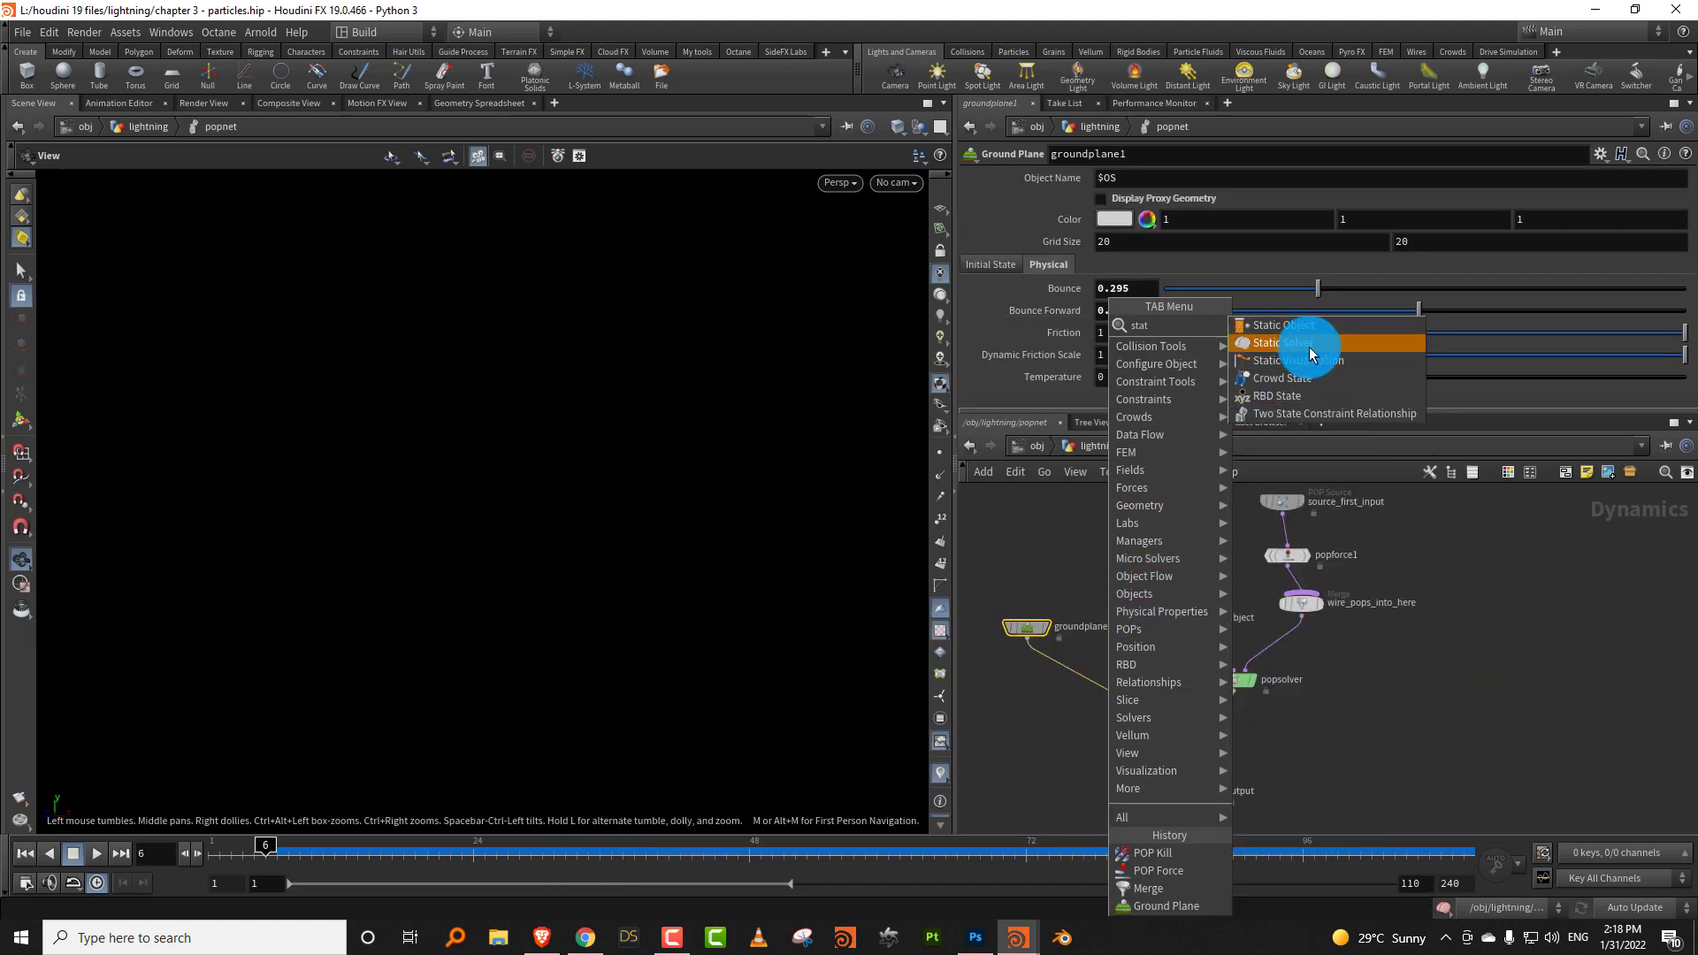
pyautogui.click(1285, 326)
pyautogui.click(1117, 550)
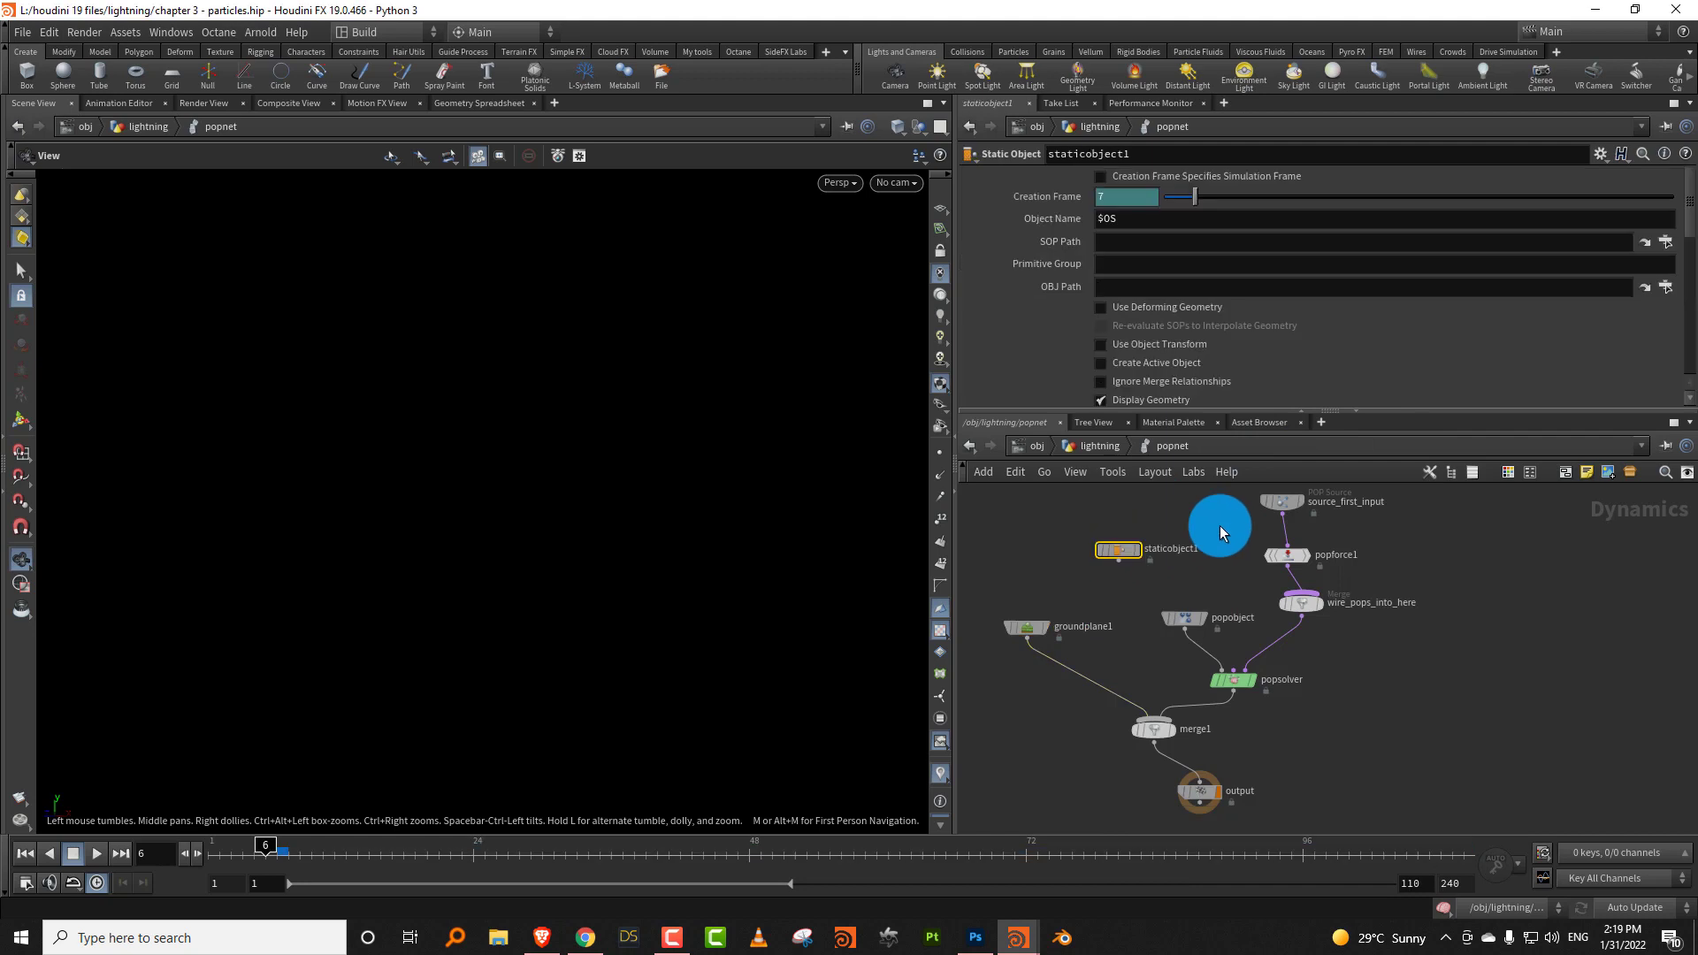
# Set the static object's SOP Path to /obj/lightning/OUT_ground.
pyautogui.click(1671, 249)
pyautogui.click(1530, 223)
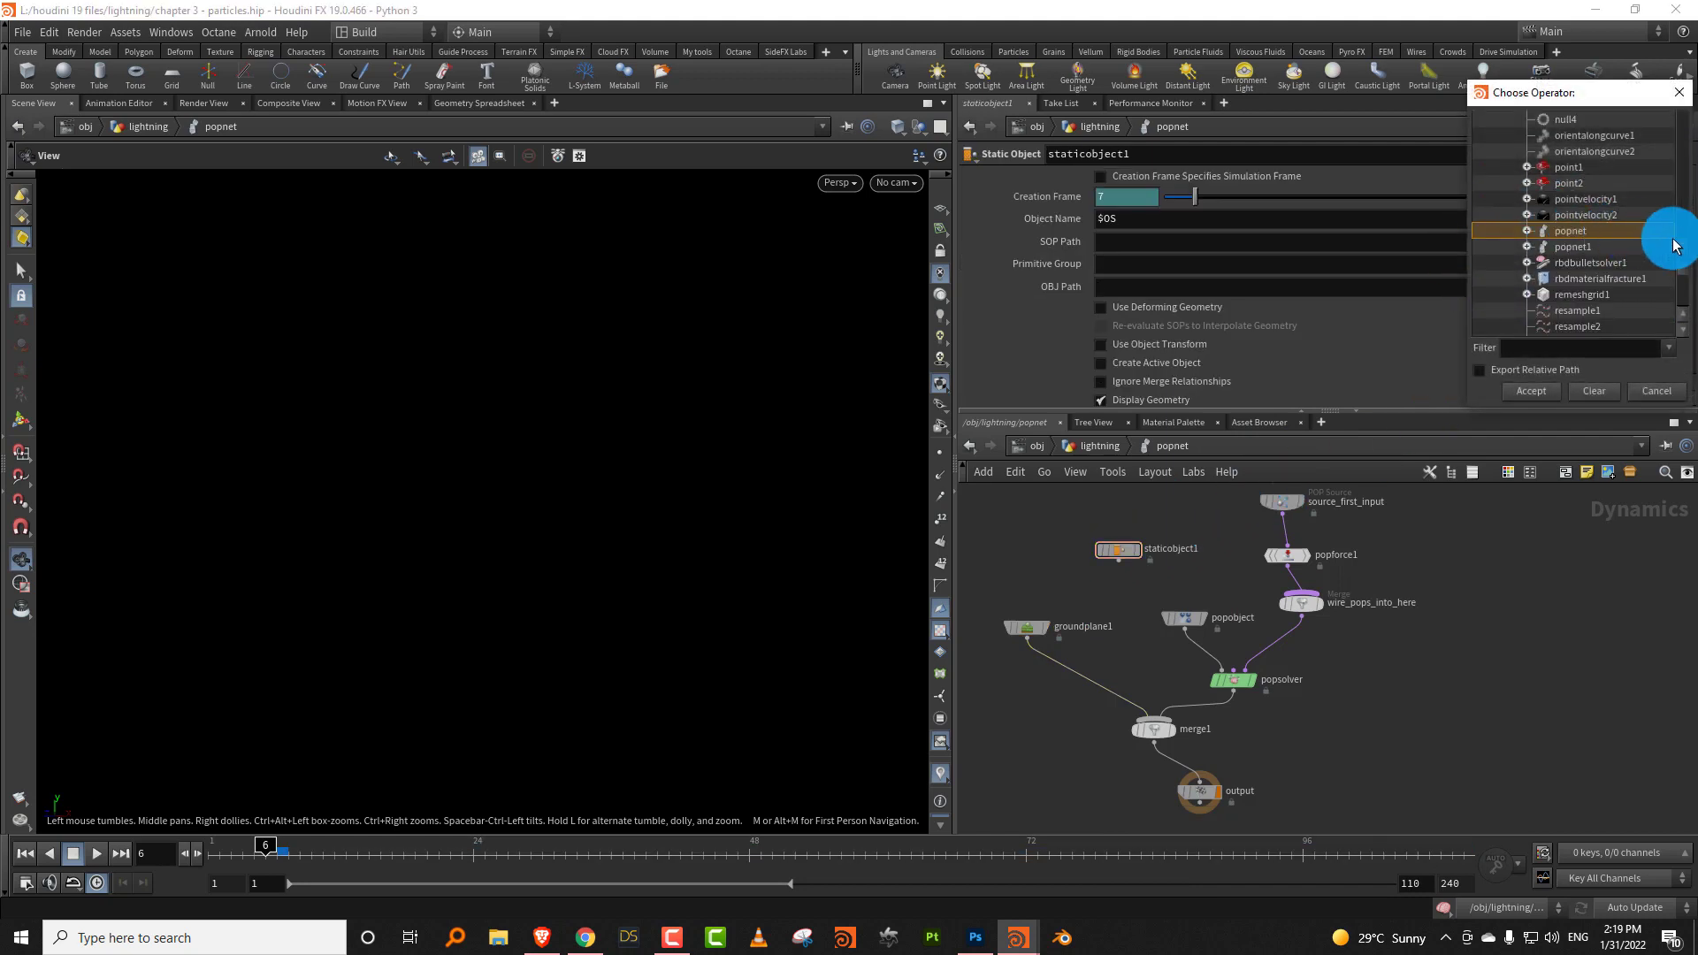
pyautogui.scroll(10, 1615, 188)
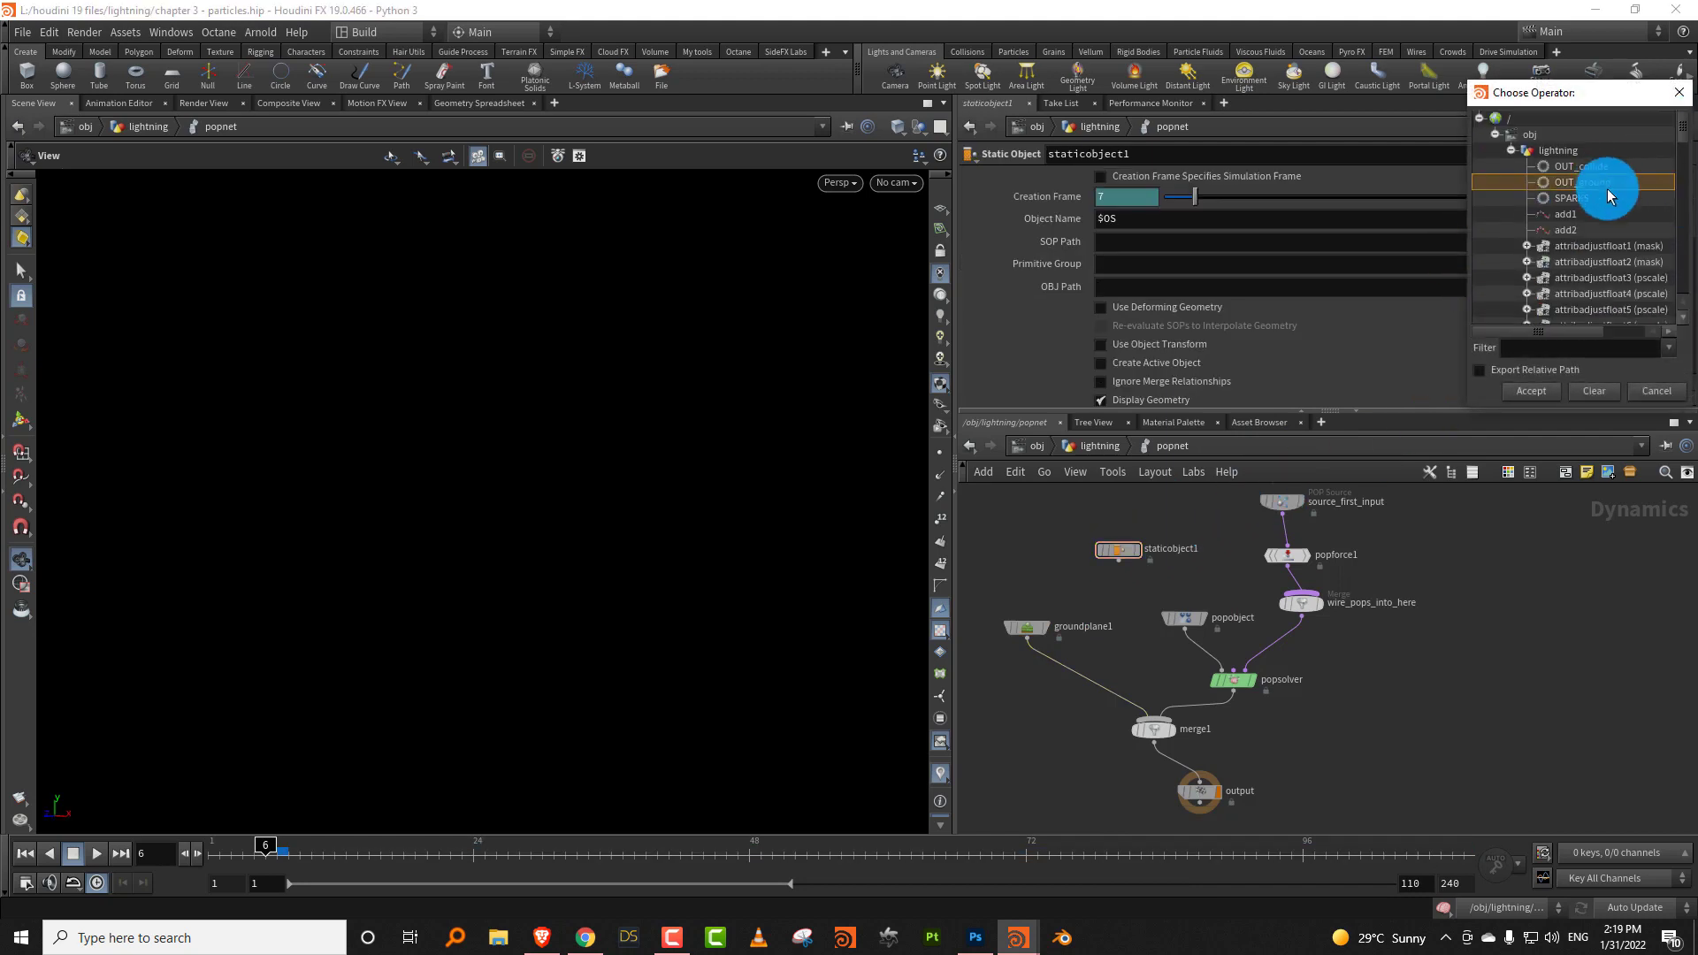
pyautogui.click(1531, 391)
# Insert a Merge node on the wire between groundplane1 and merge1 and connect staticobject1 to it.
pyautogui.click(1181, 628)
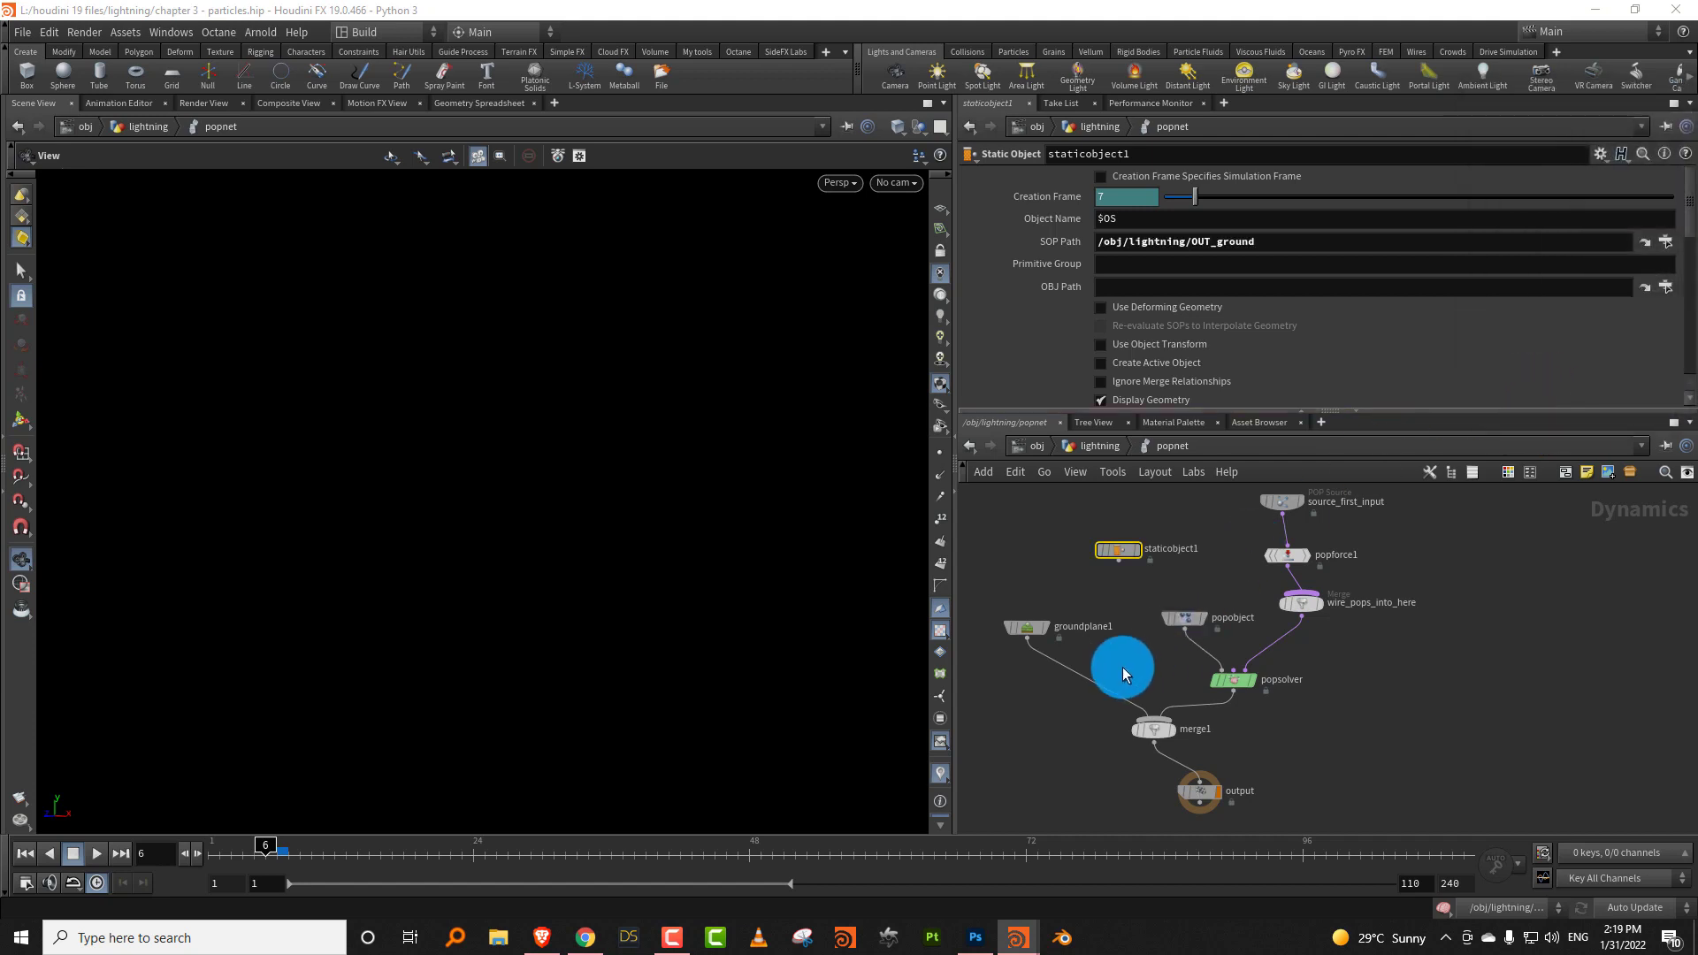
pyautogui.press('Tab')
pyautogui.click(1309, 303)
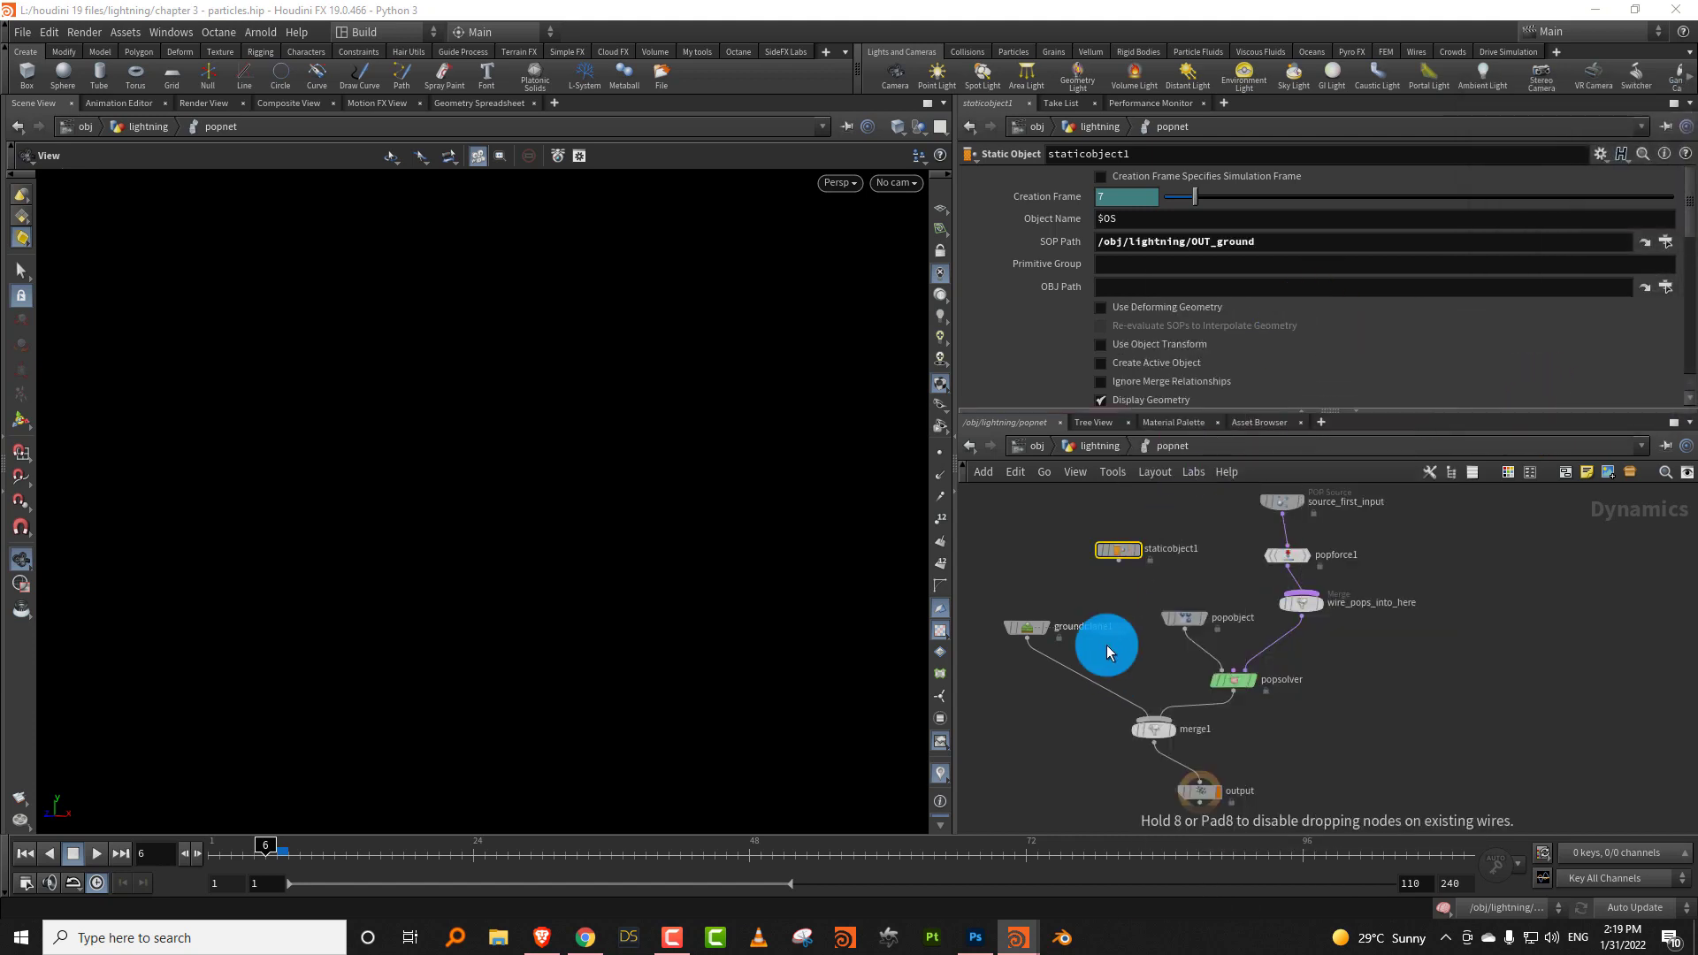
pyautogui.click(1082, 672)
pyautogui.moveTo(1119, 561); pyautogui.dragTo(1173, 525)
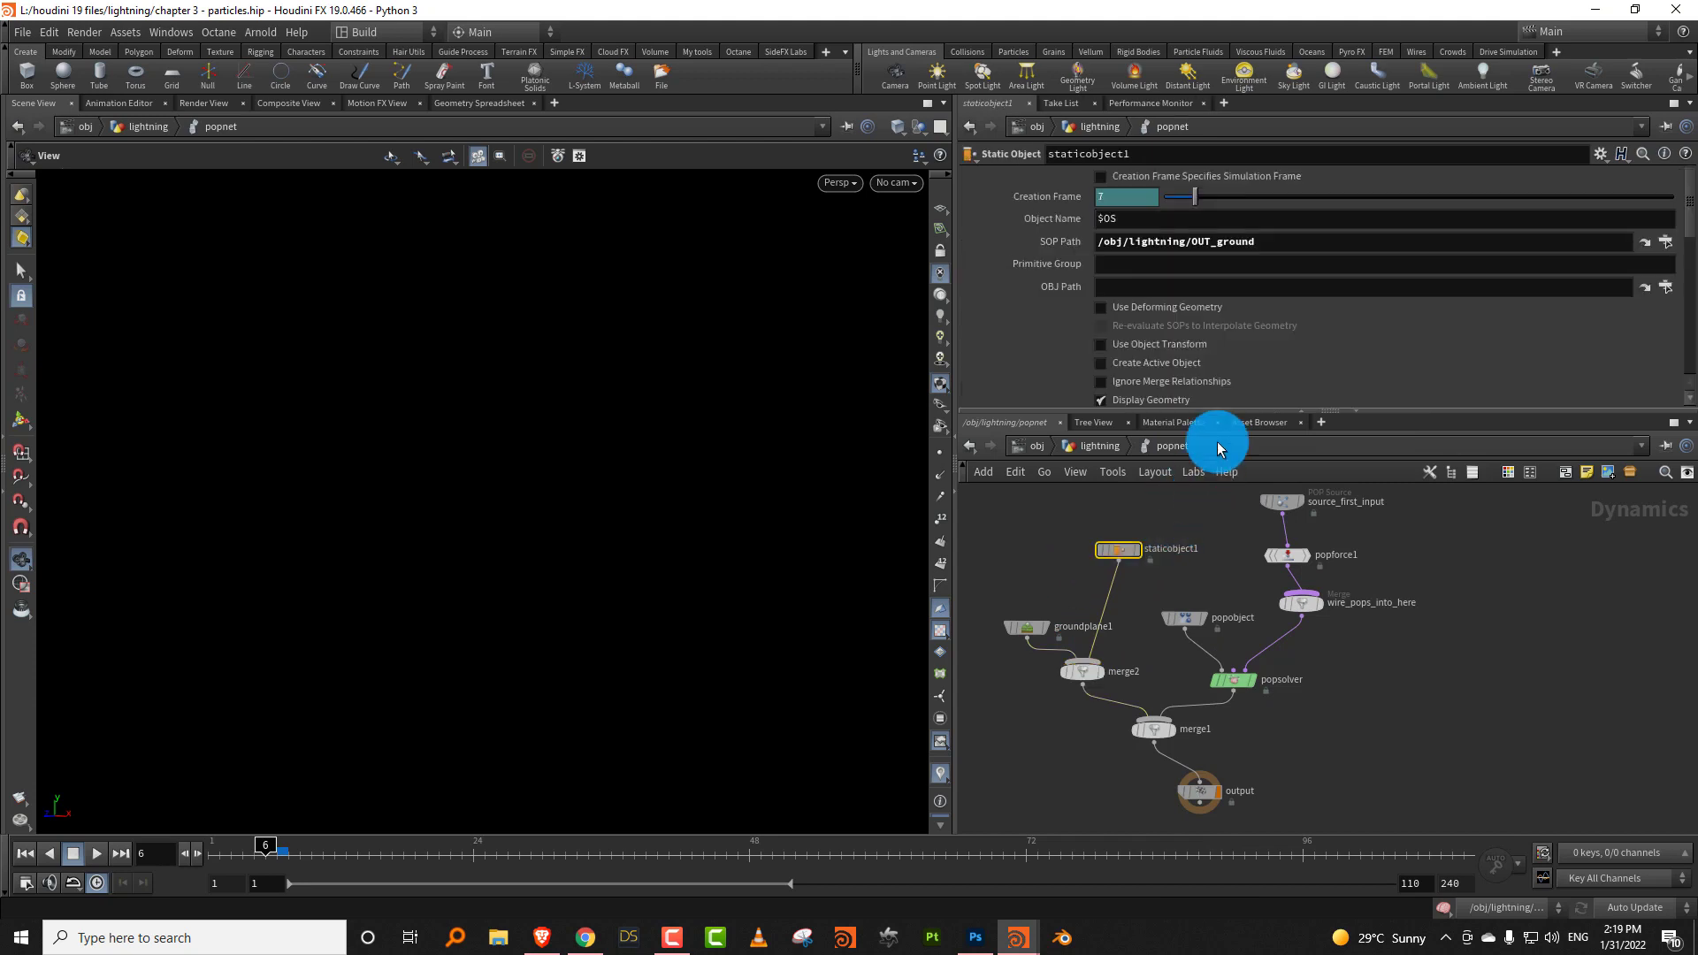
# Set the static object's physical Bounce to 0.31 and Bounce Forward to 0.137.
pyautogui.moveTo(1691, 229); pyautogui.dragTo(1669, 284)
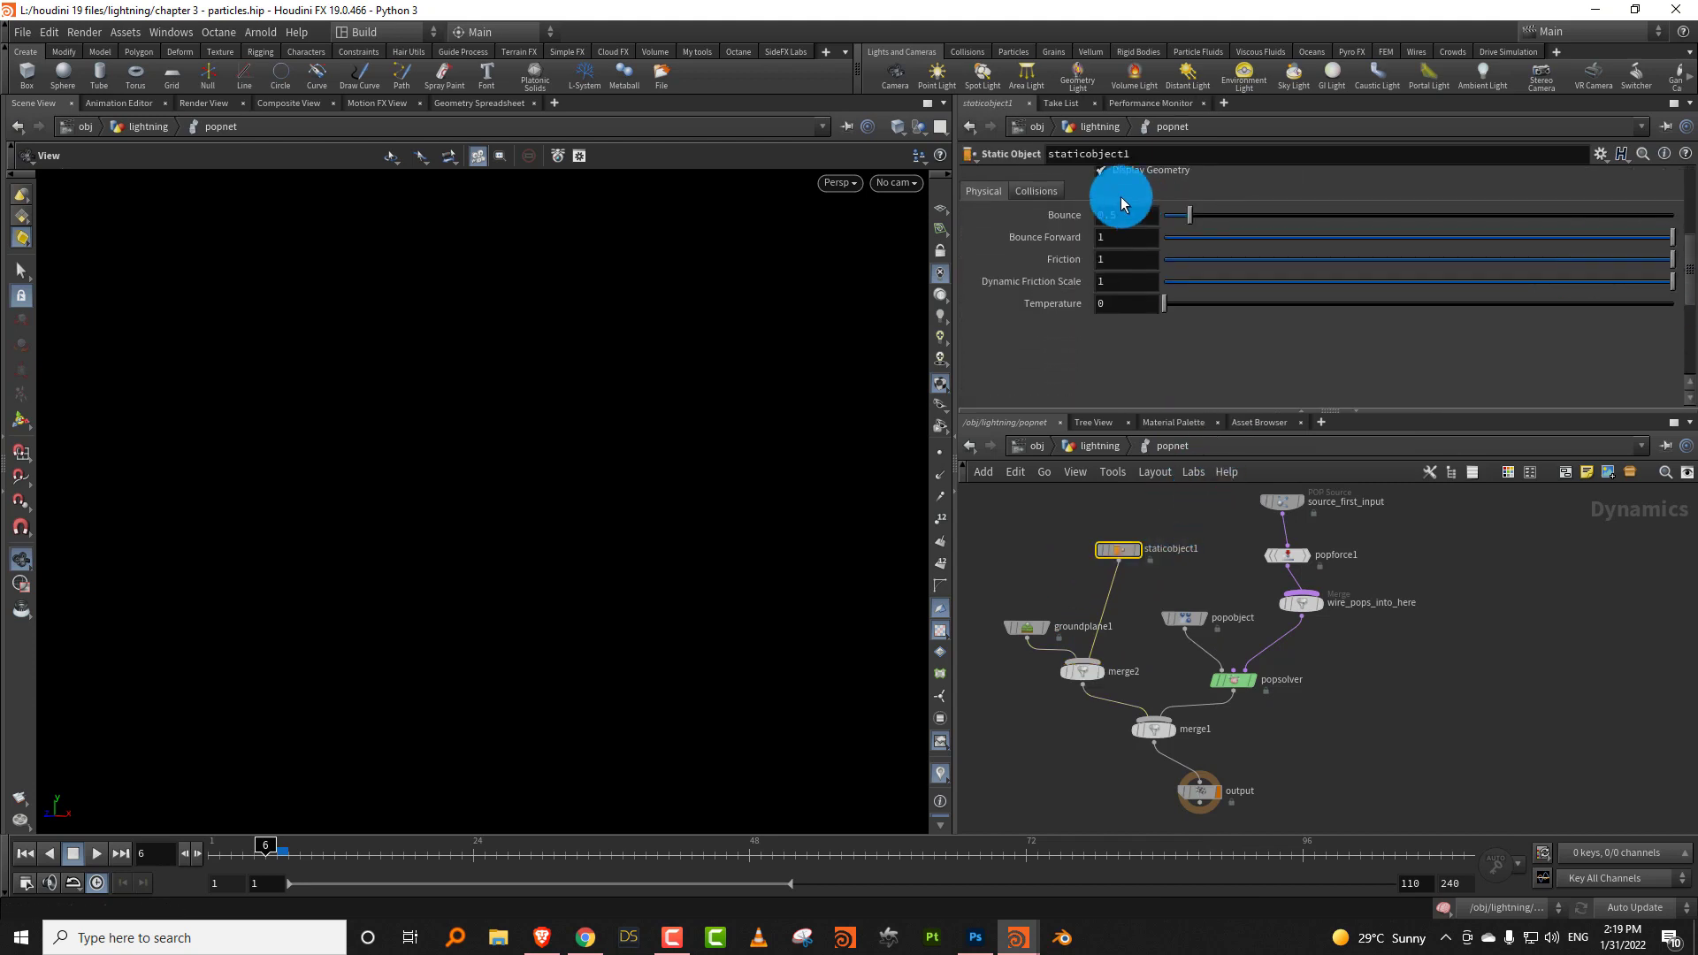
pyautogui.moveTo(1297, 239); pyautogui.dragTo(1236, 239)
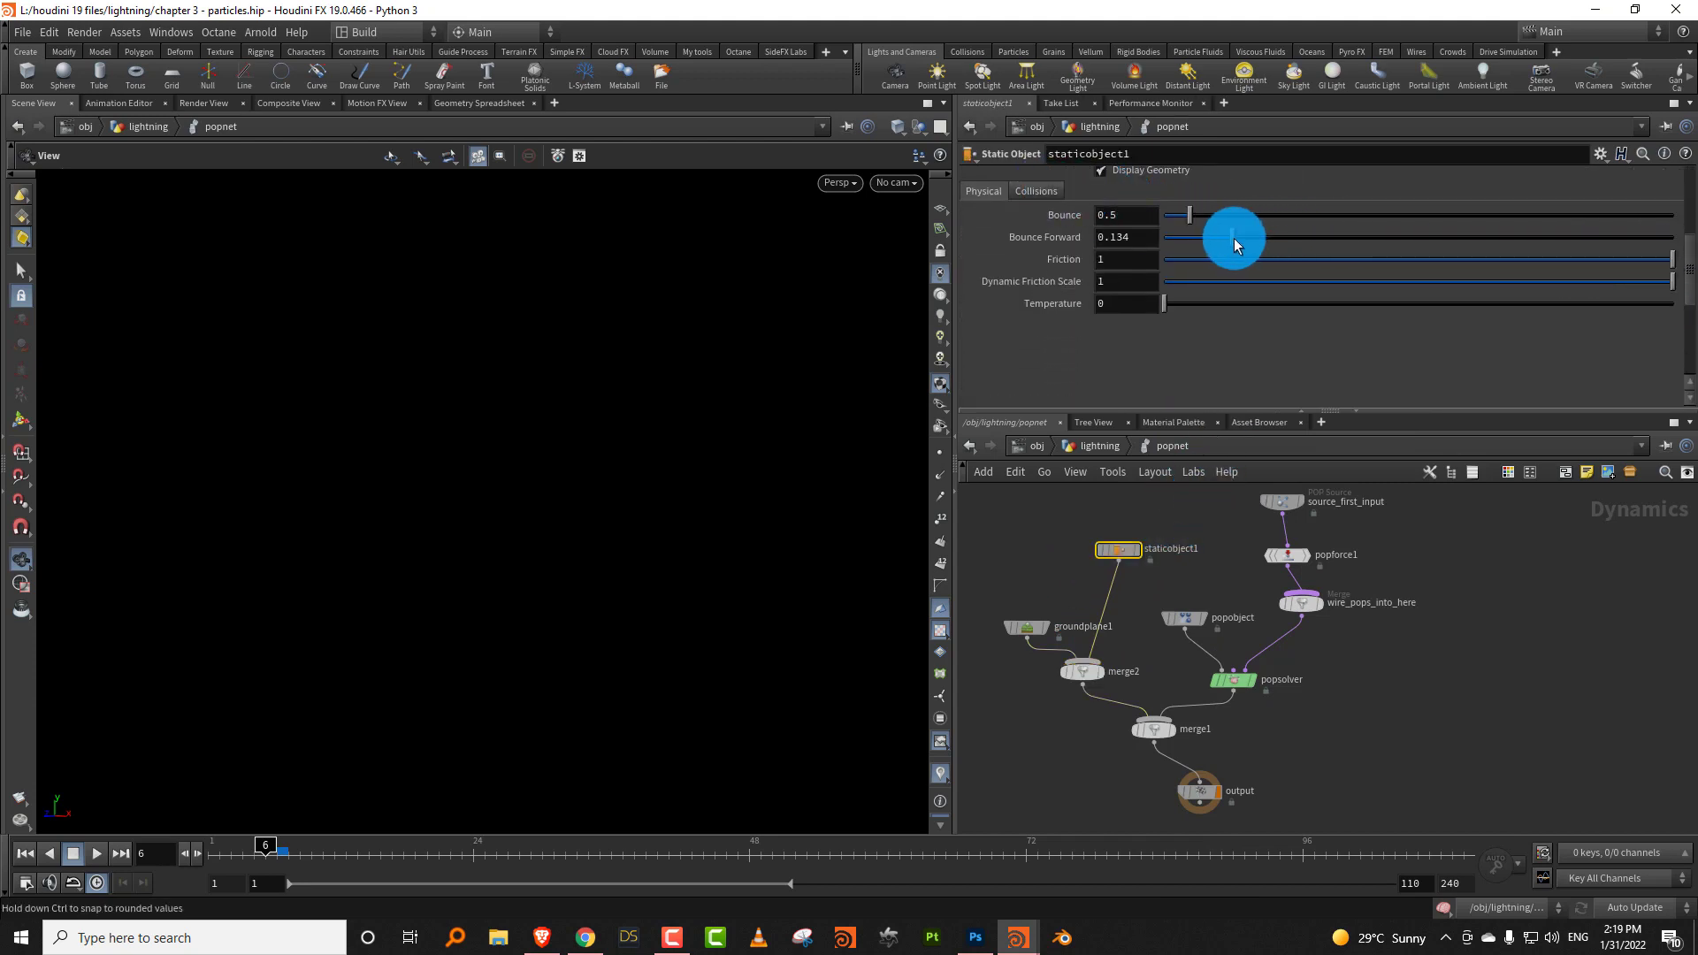
pyautogui.click(1182, 219)
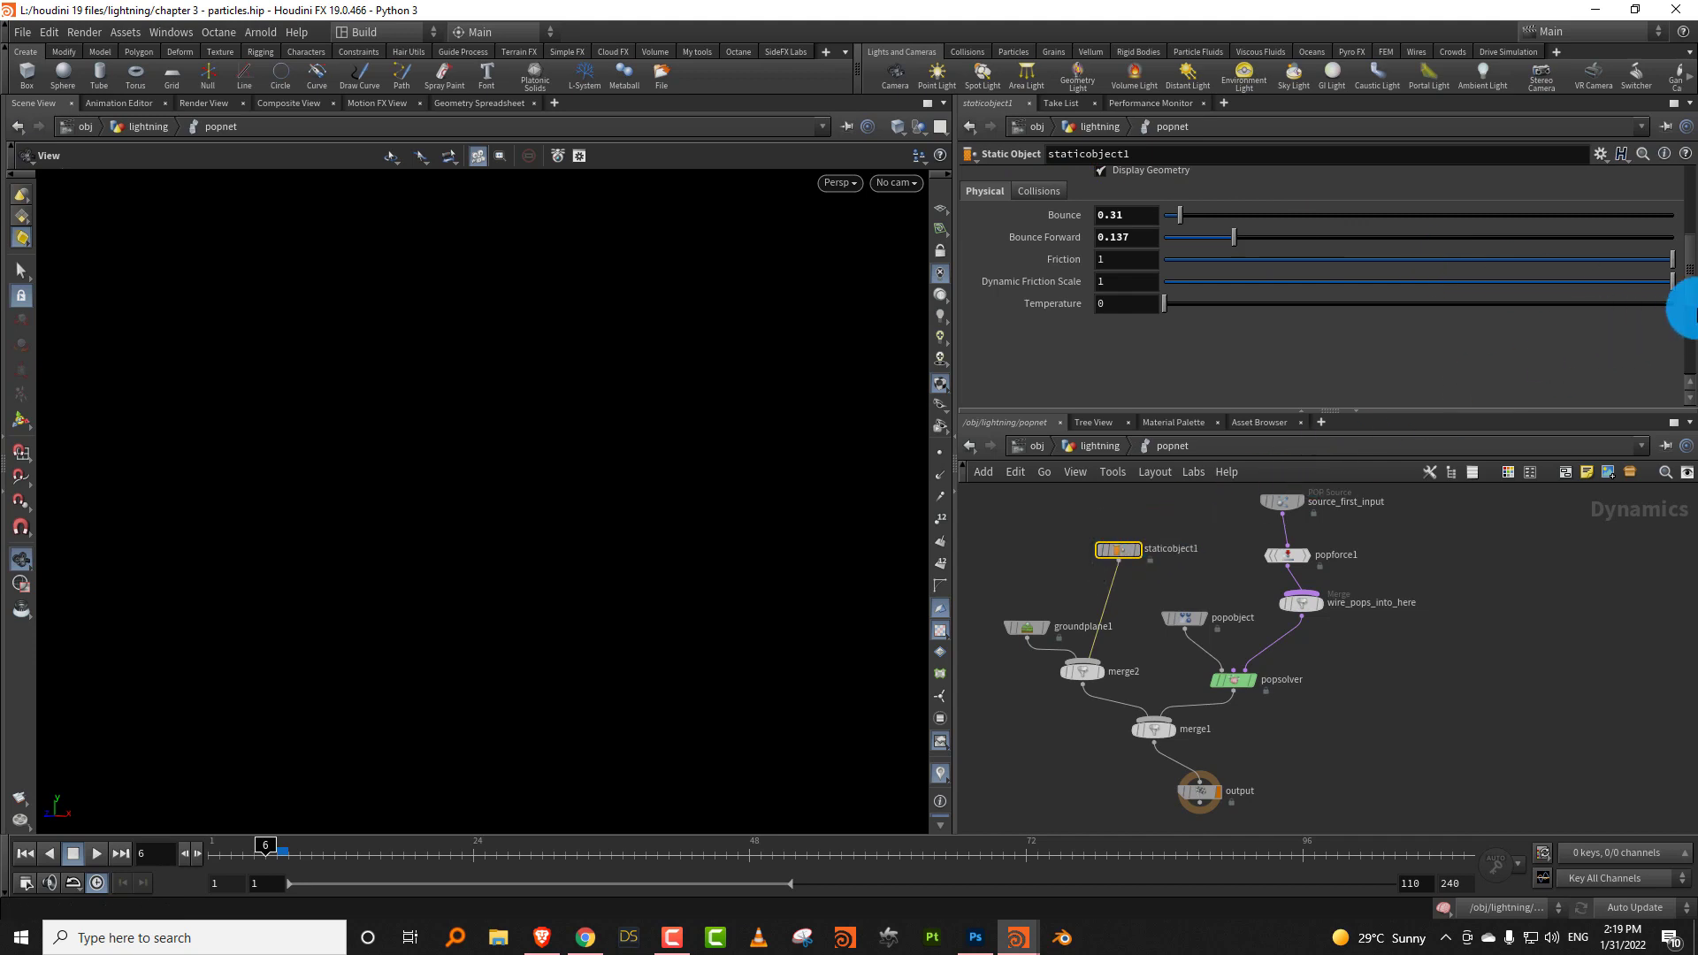
# Enable Use Deforming Geometry on the static object and scrub through the frames from 7 onward to check the particle collisions.
pyautogui.click(283, 851)
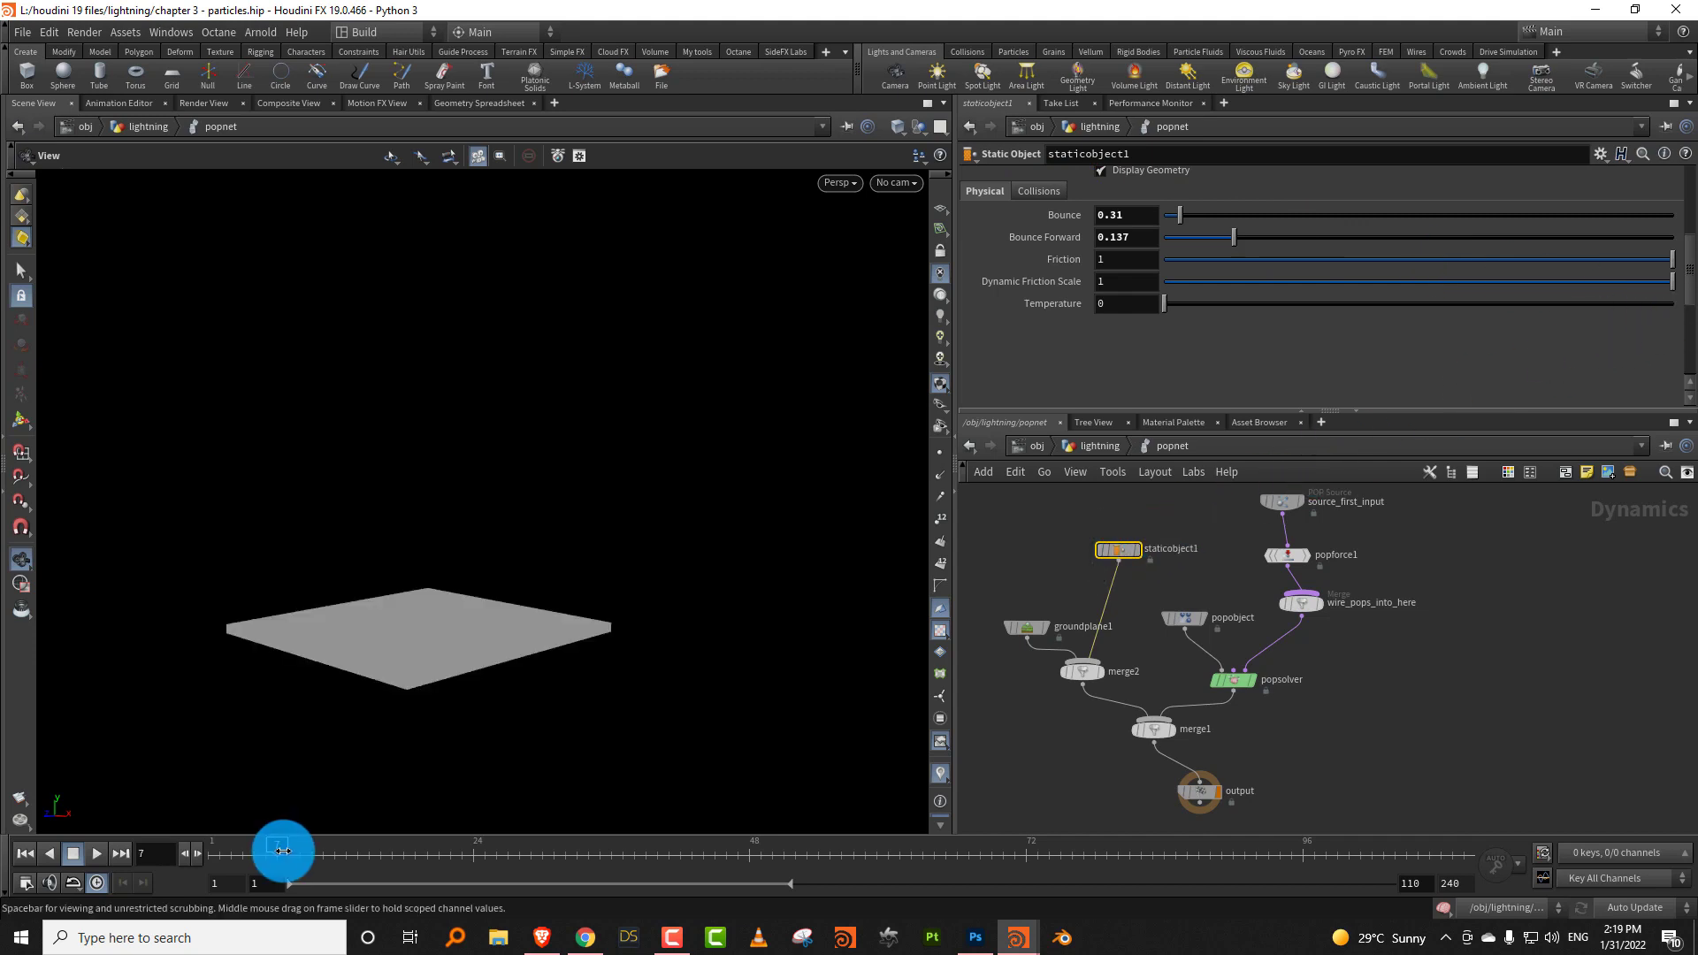
pyautogui.click(329, 845)
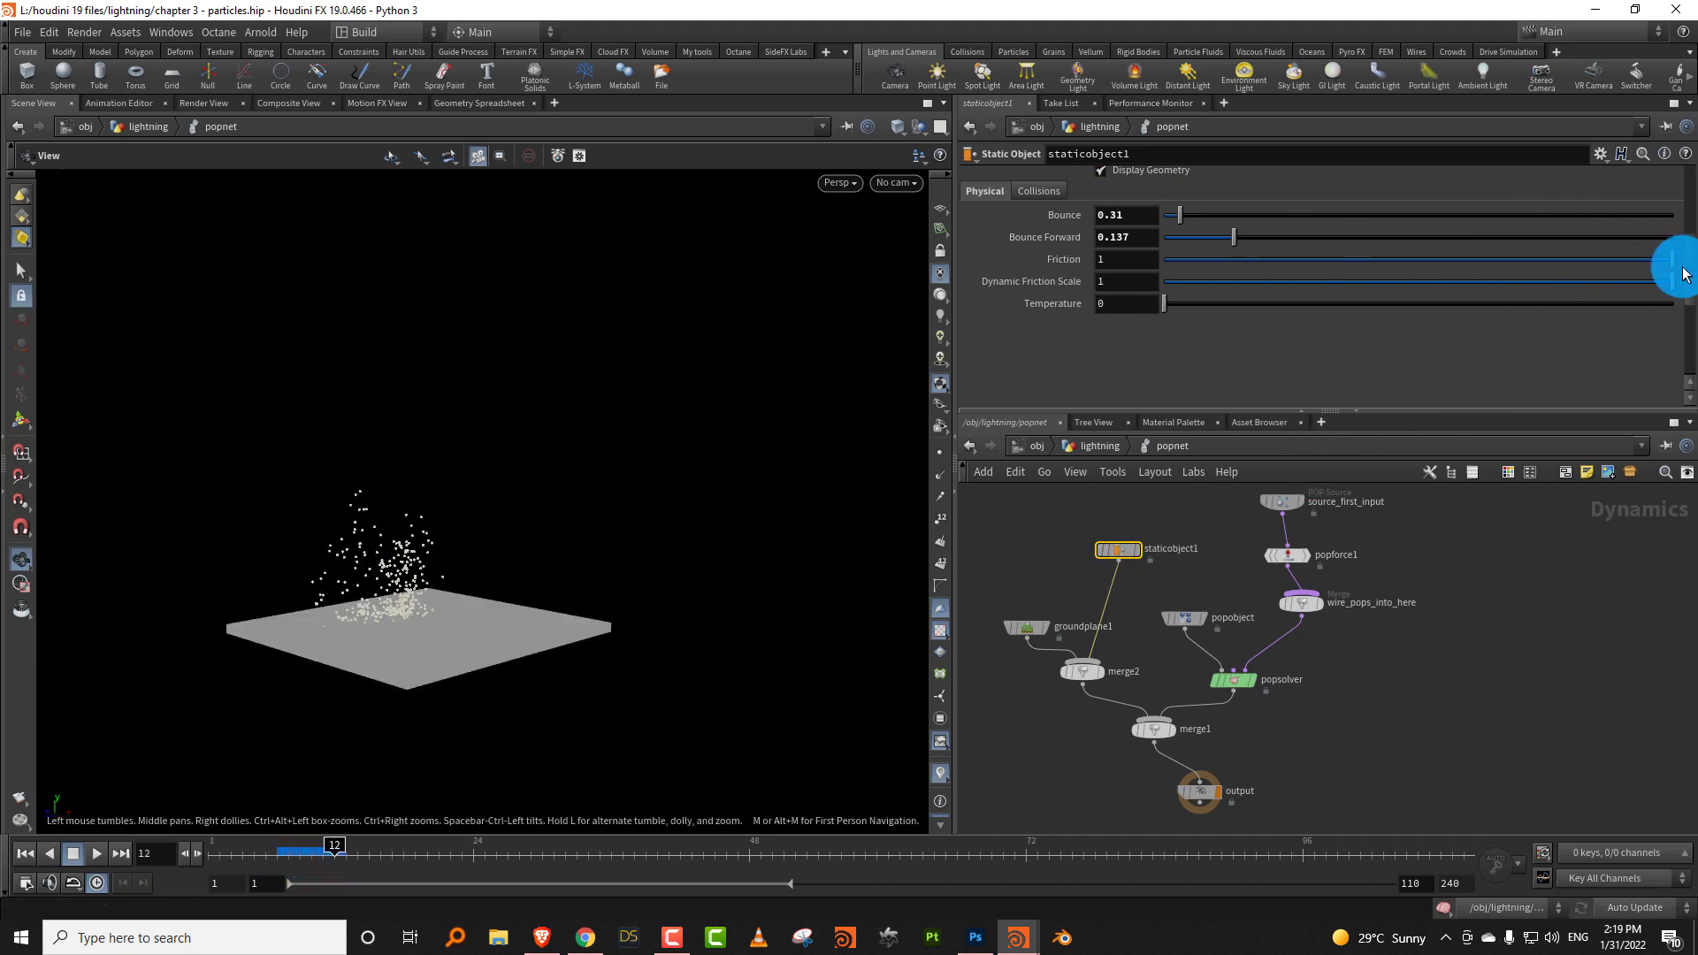
pyautogui.scroll(3, 1685, 230)
pyautogui.scroll(3, 1682, 212)
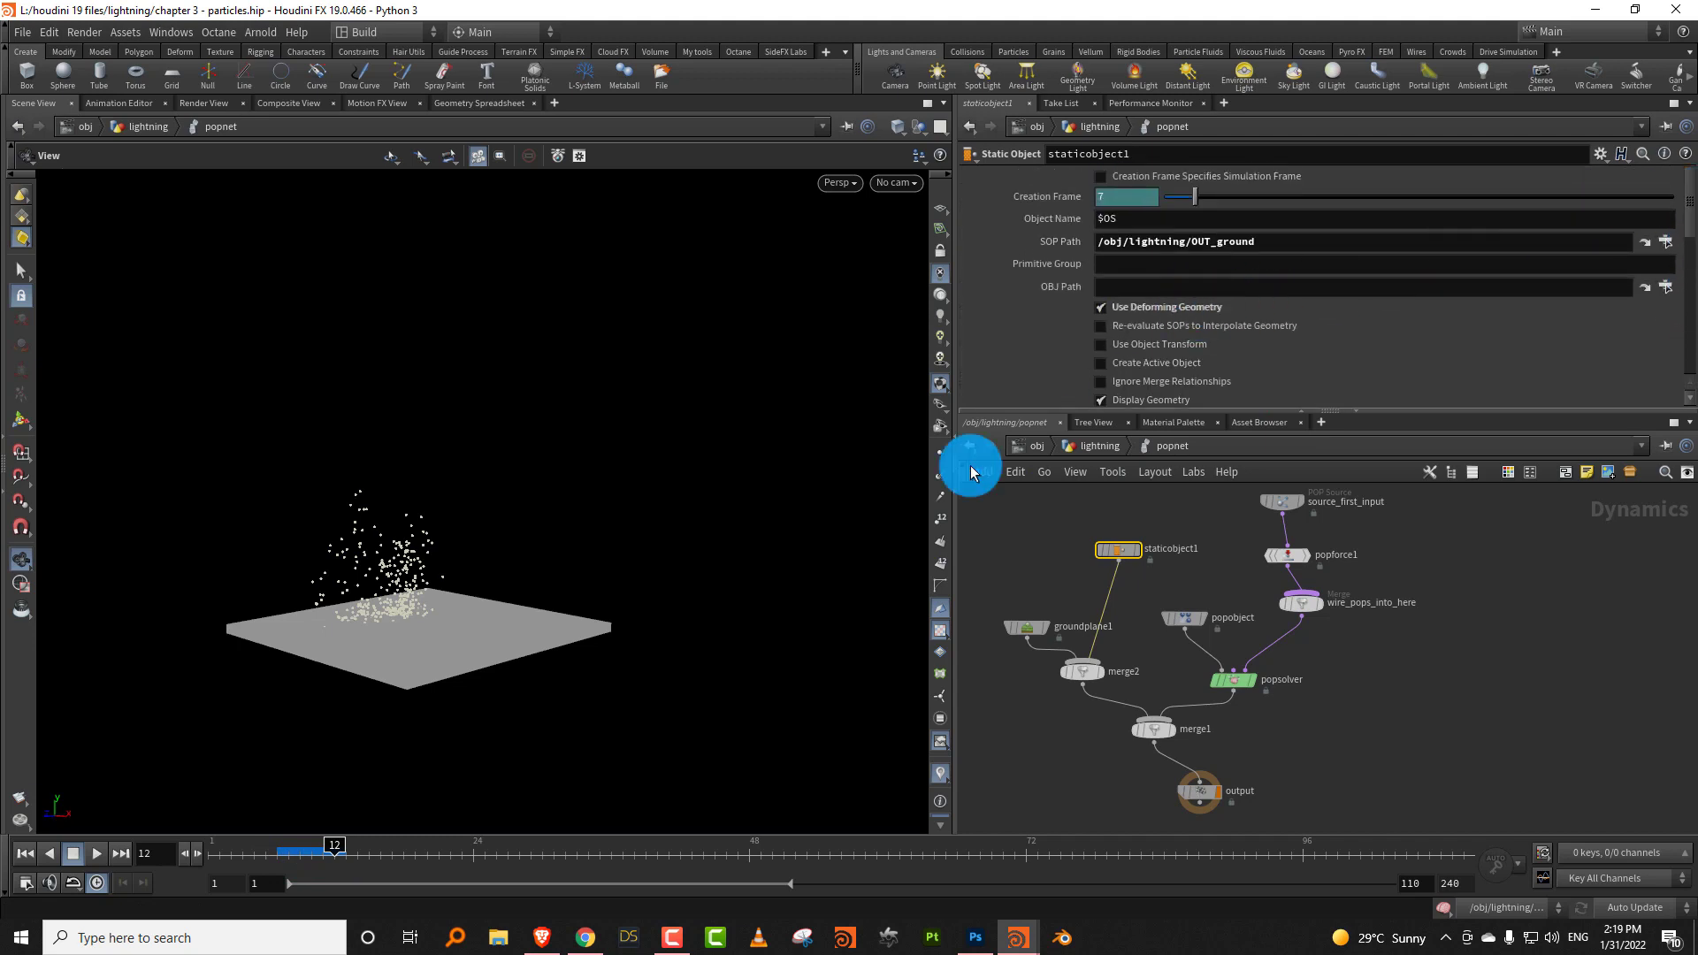
pyautogui.moveTo(273, 845); pyautogui.dragTo(383, 829)
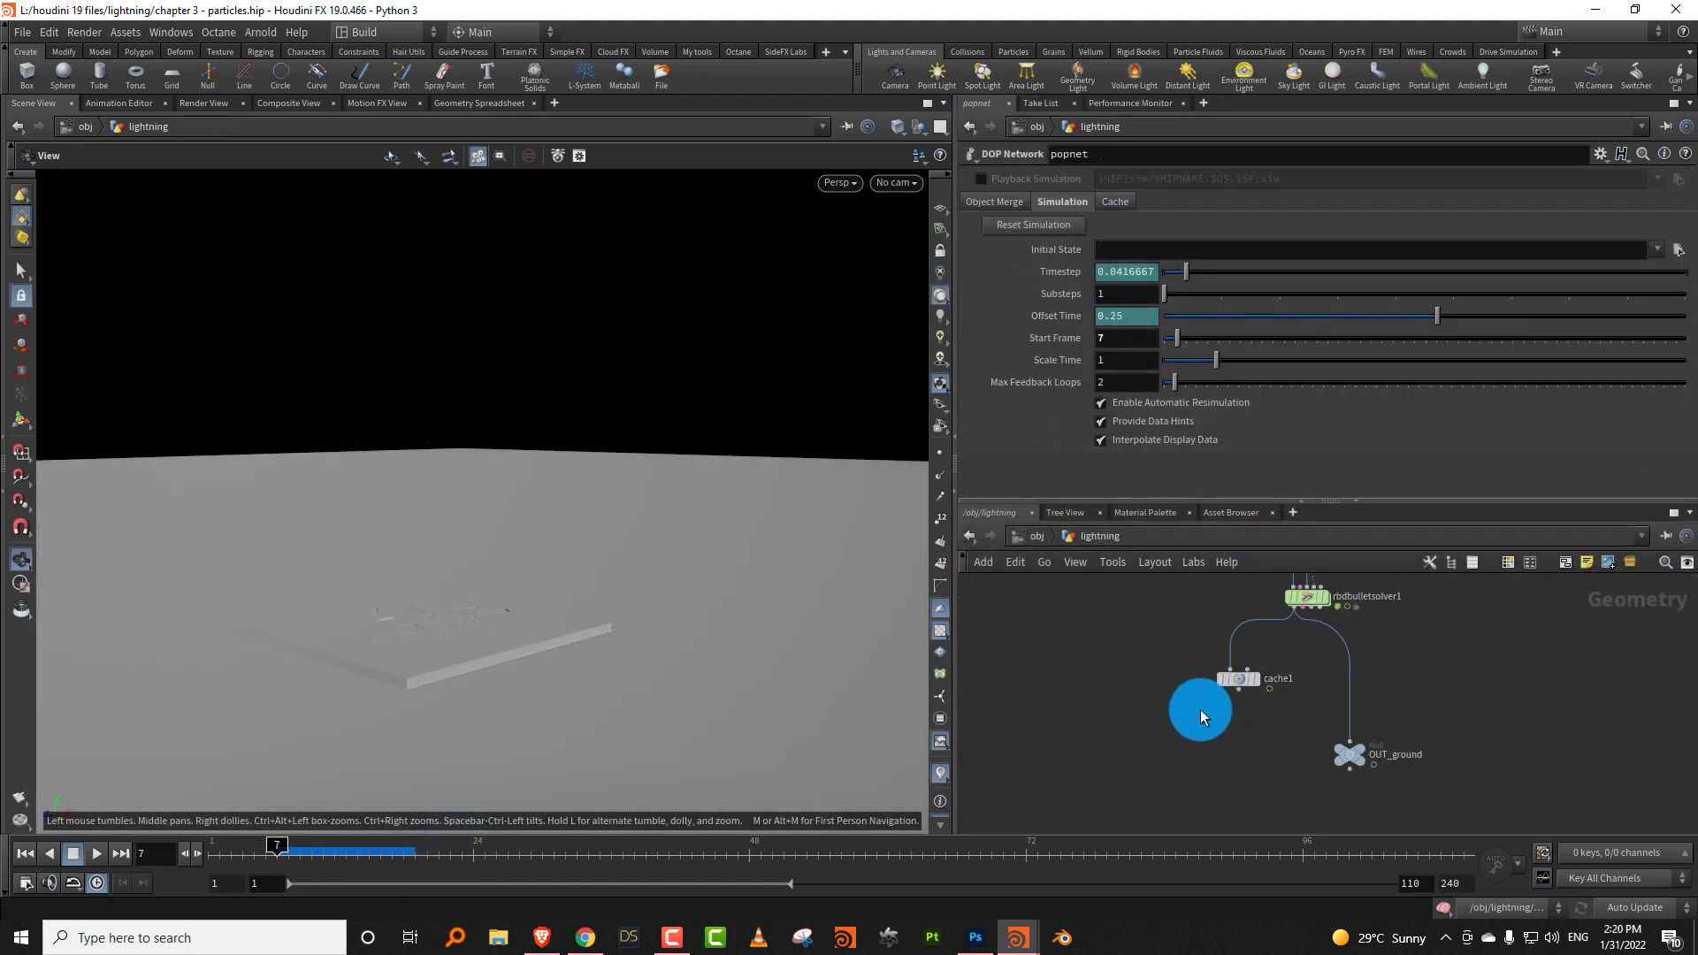
# Delete the cache1 node below rbdbulletsolver1.
pyautogui.press('Delete')
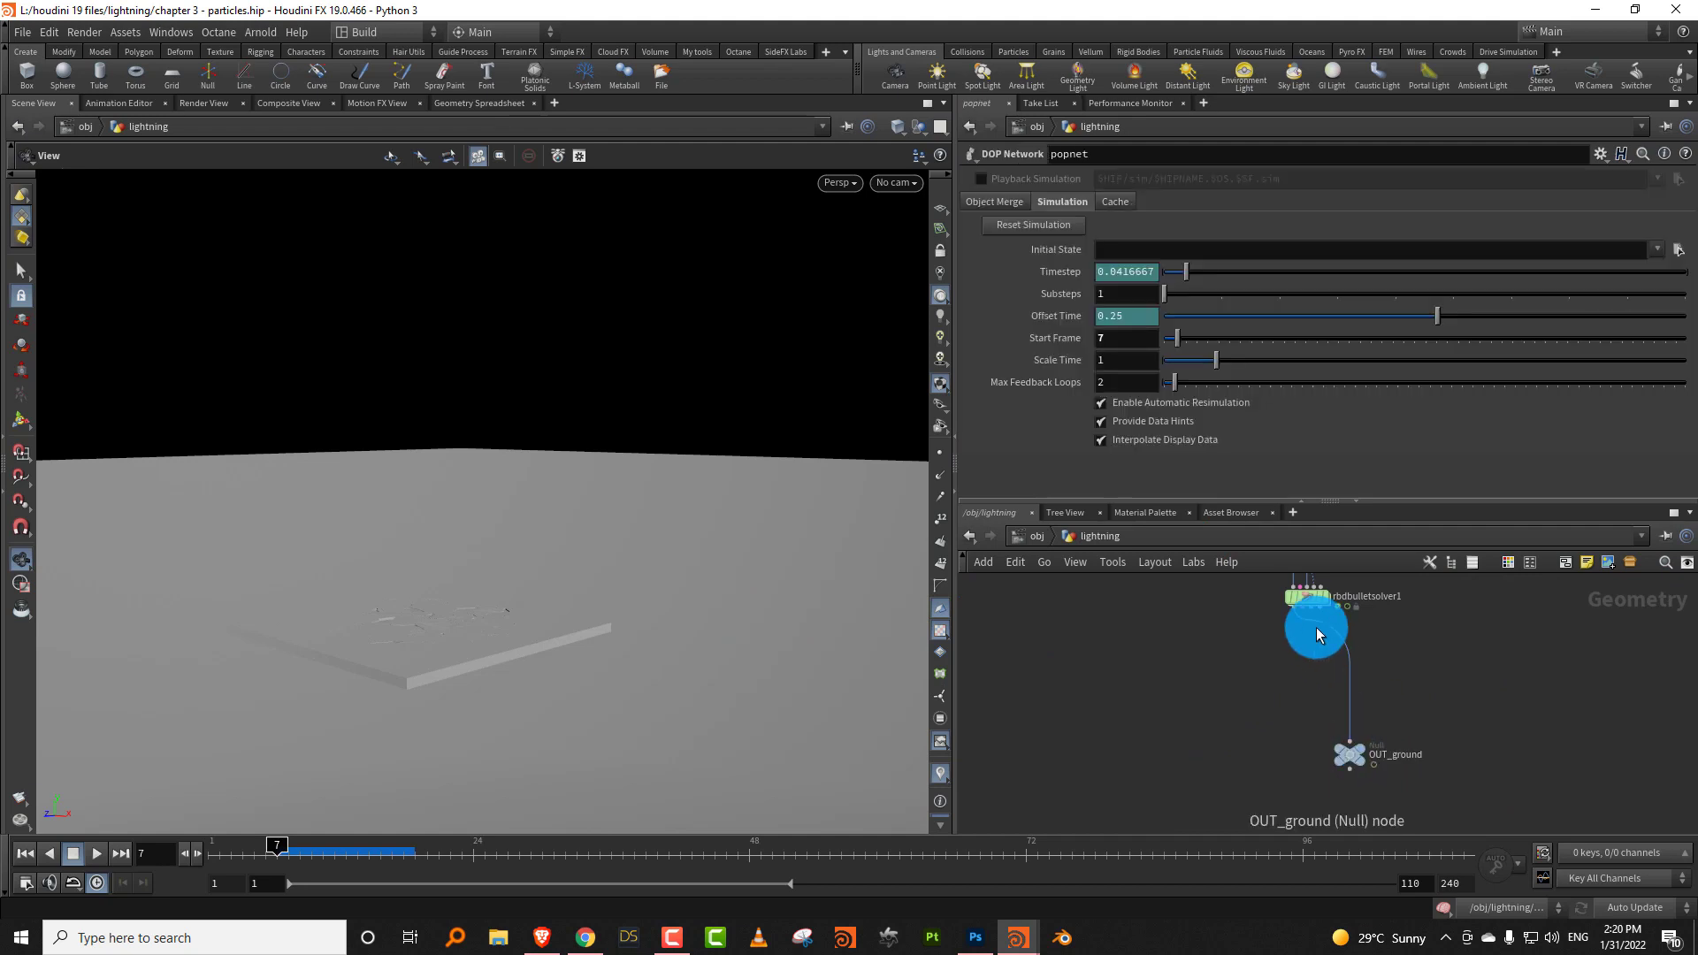
pyautogui.click(1366, 751)
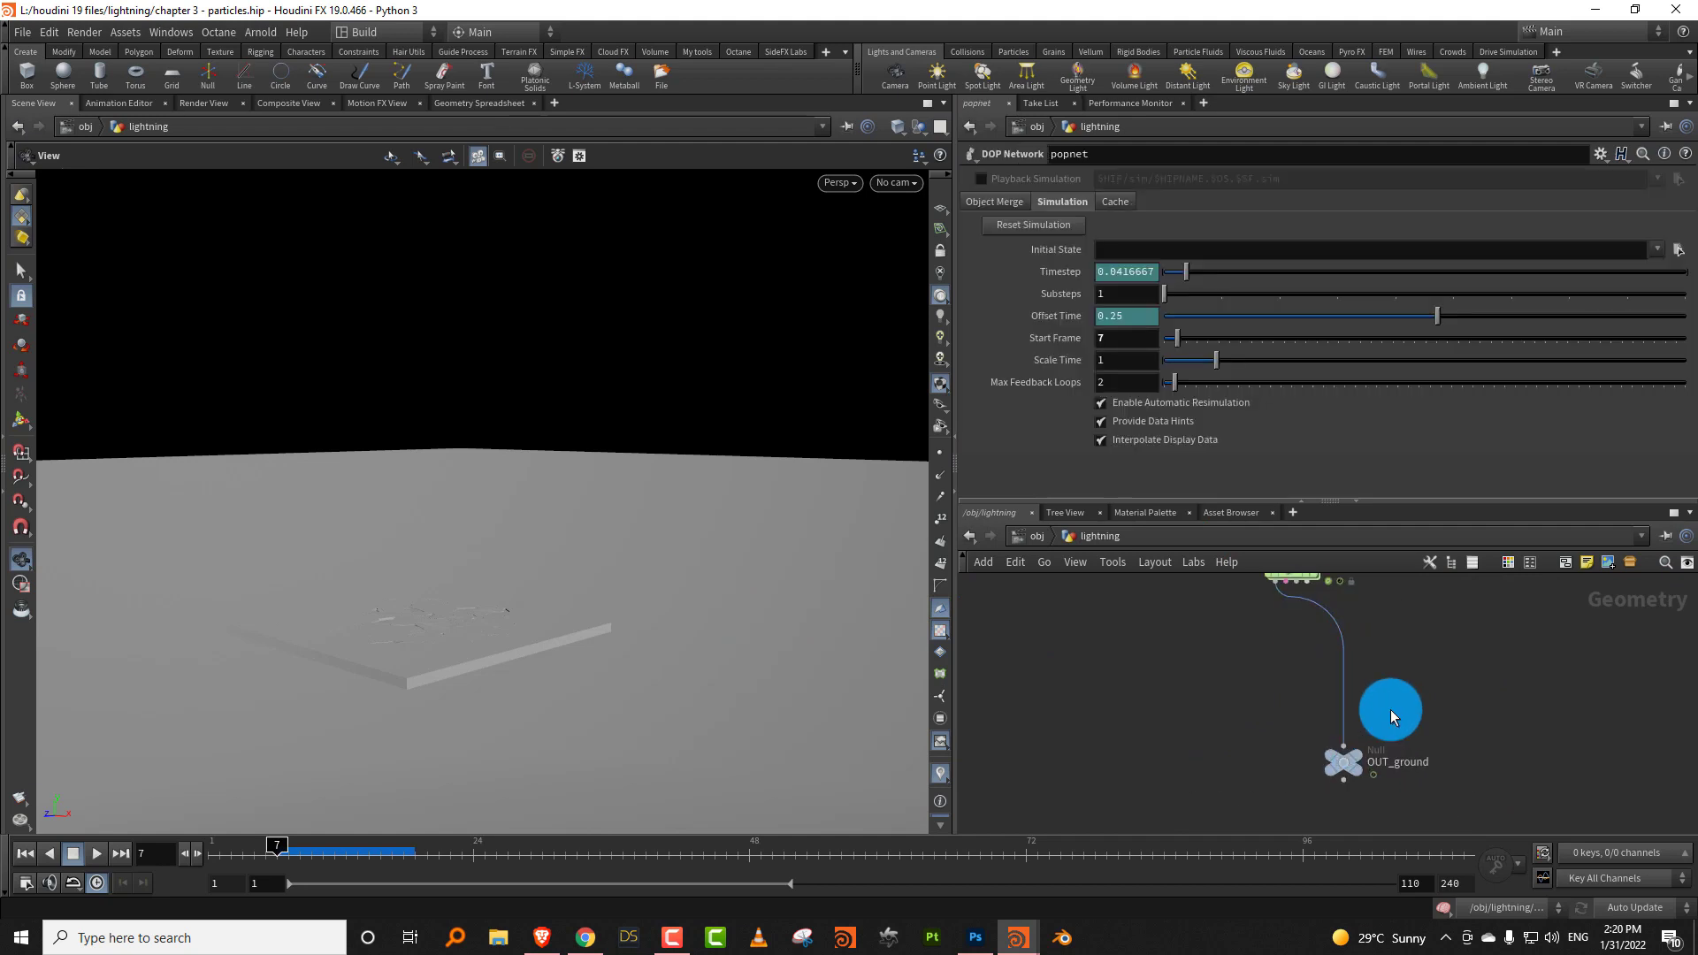
# Return to the object level, reopen the lightning geometry and enter its popnet network.
pyautogui.click(1037, 537)
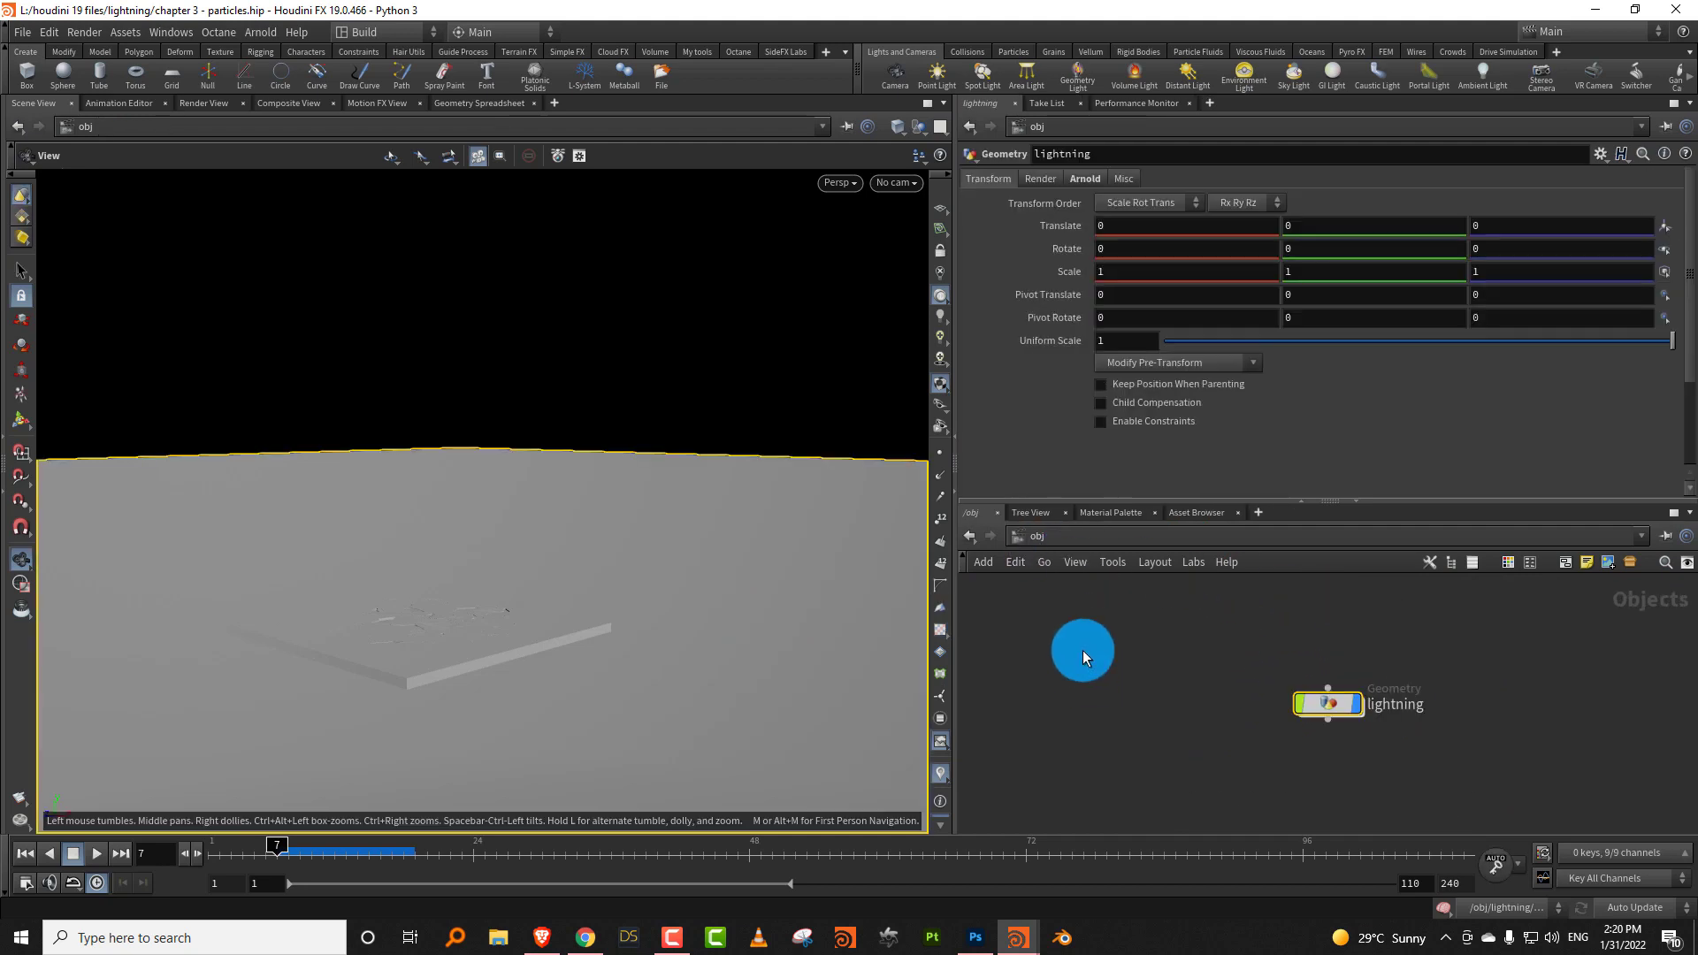
pyautogui.doubleClick(1345, 706)
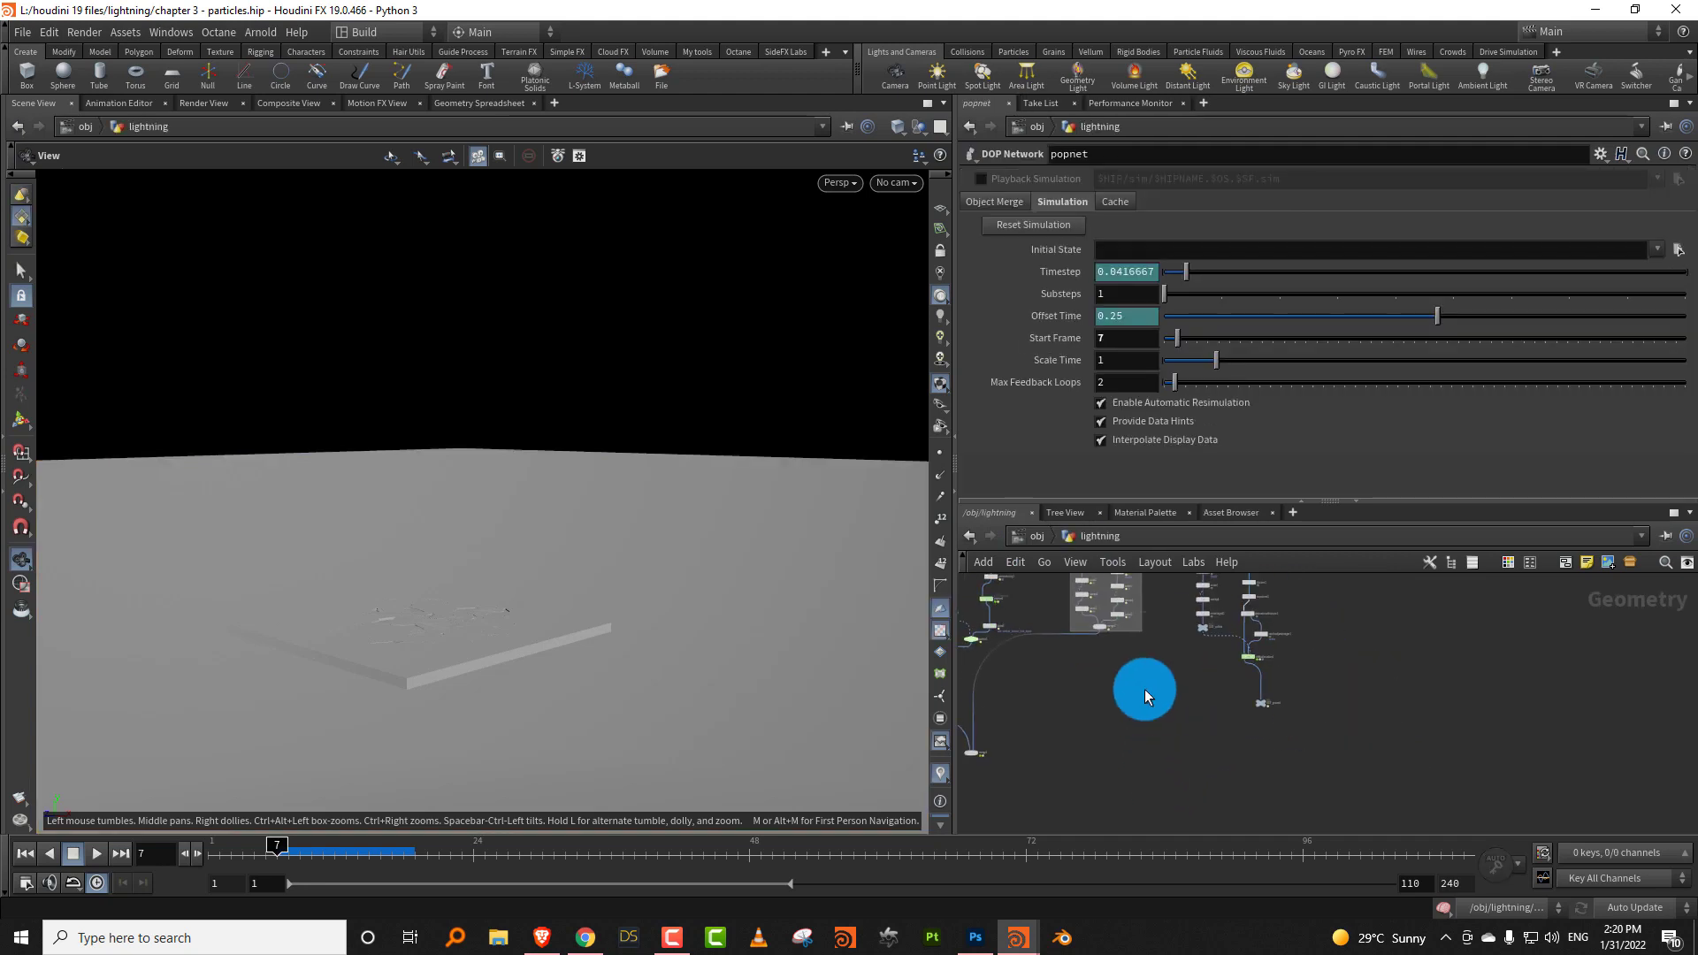
pyautogui.moveTo(1145, 698); pyautogui.dragTo(1310, 861, button='middle')
pyautogui.scroll(4, 1123, 640)
pyautogui.moveTo(1041, 634); pyautogui.dragTo(1183, 679, button='middle')
pyautogui.scroll(6, 1185, 677)
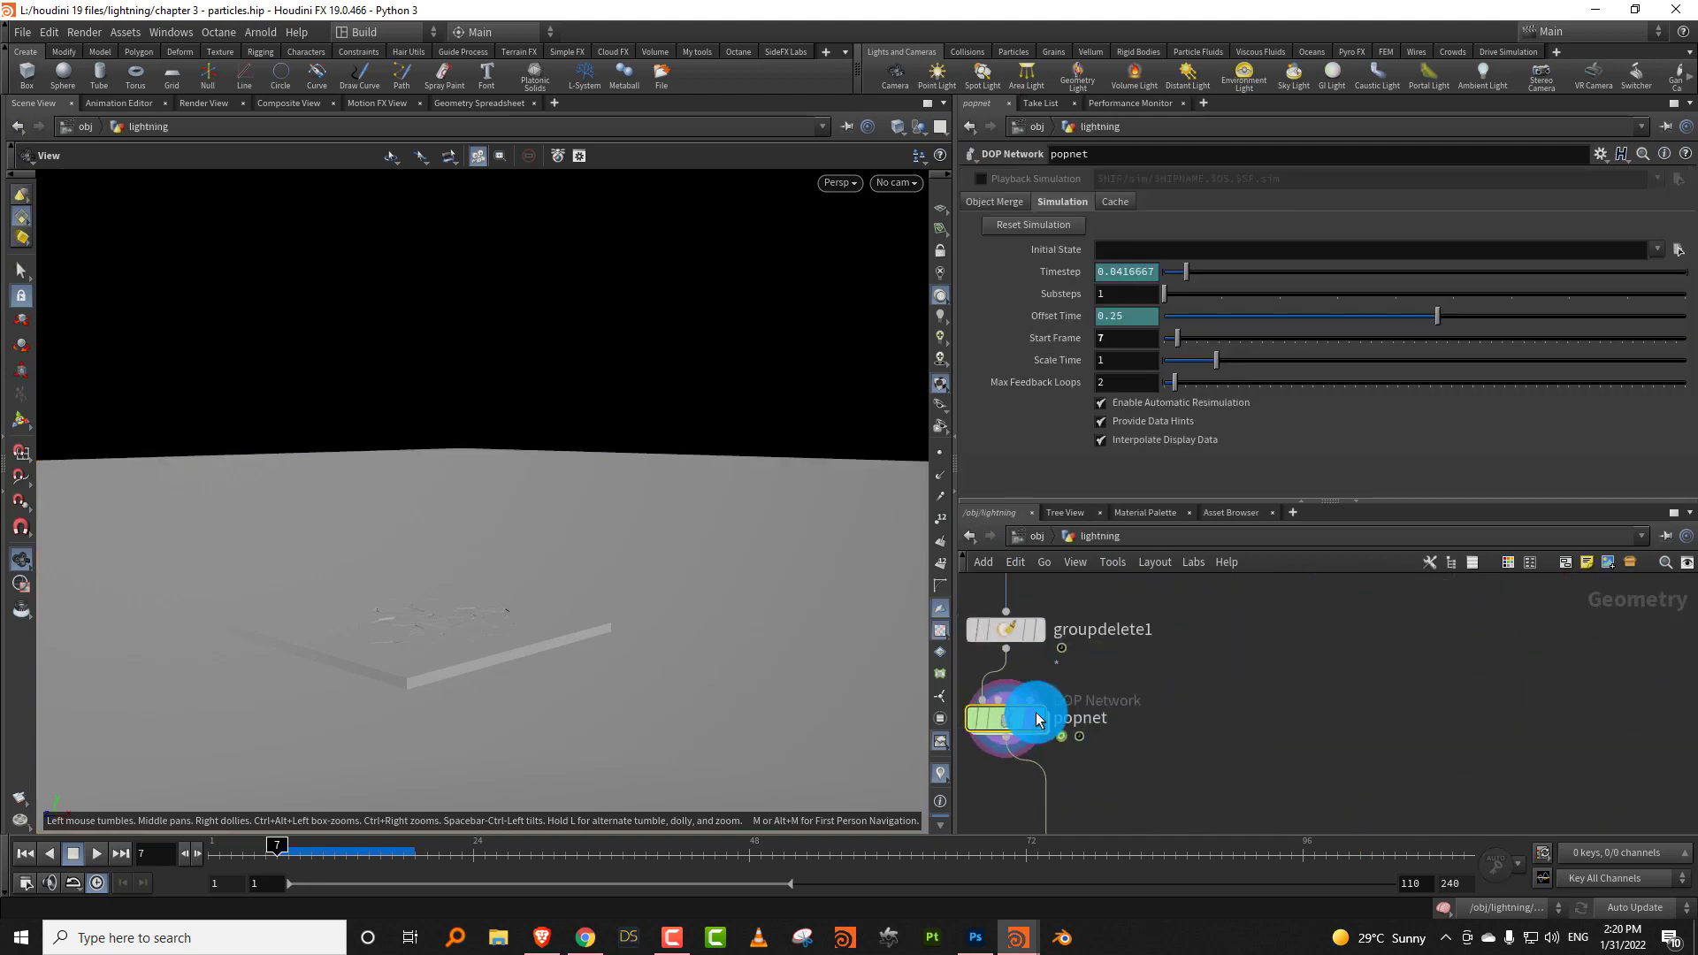
pyautogui.doubleClick(1016, 727)
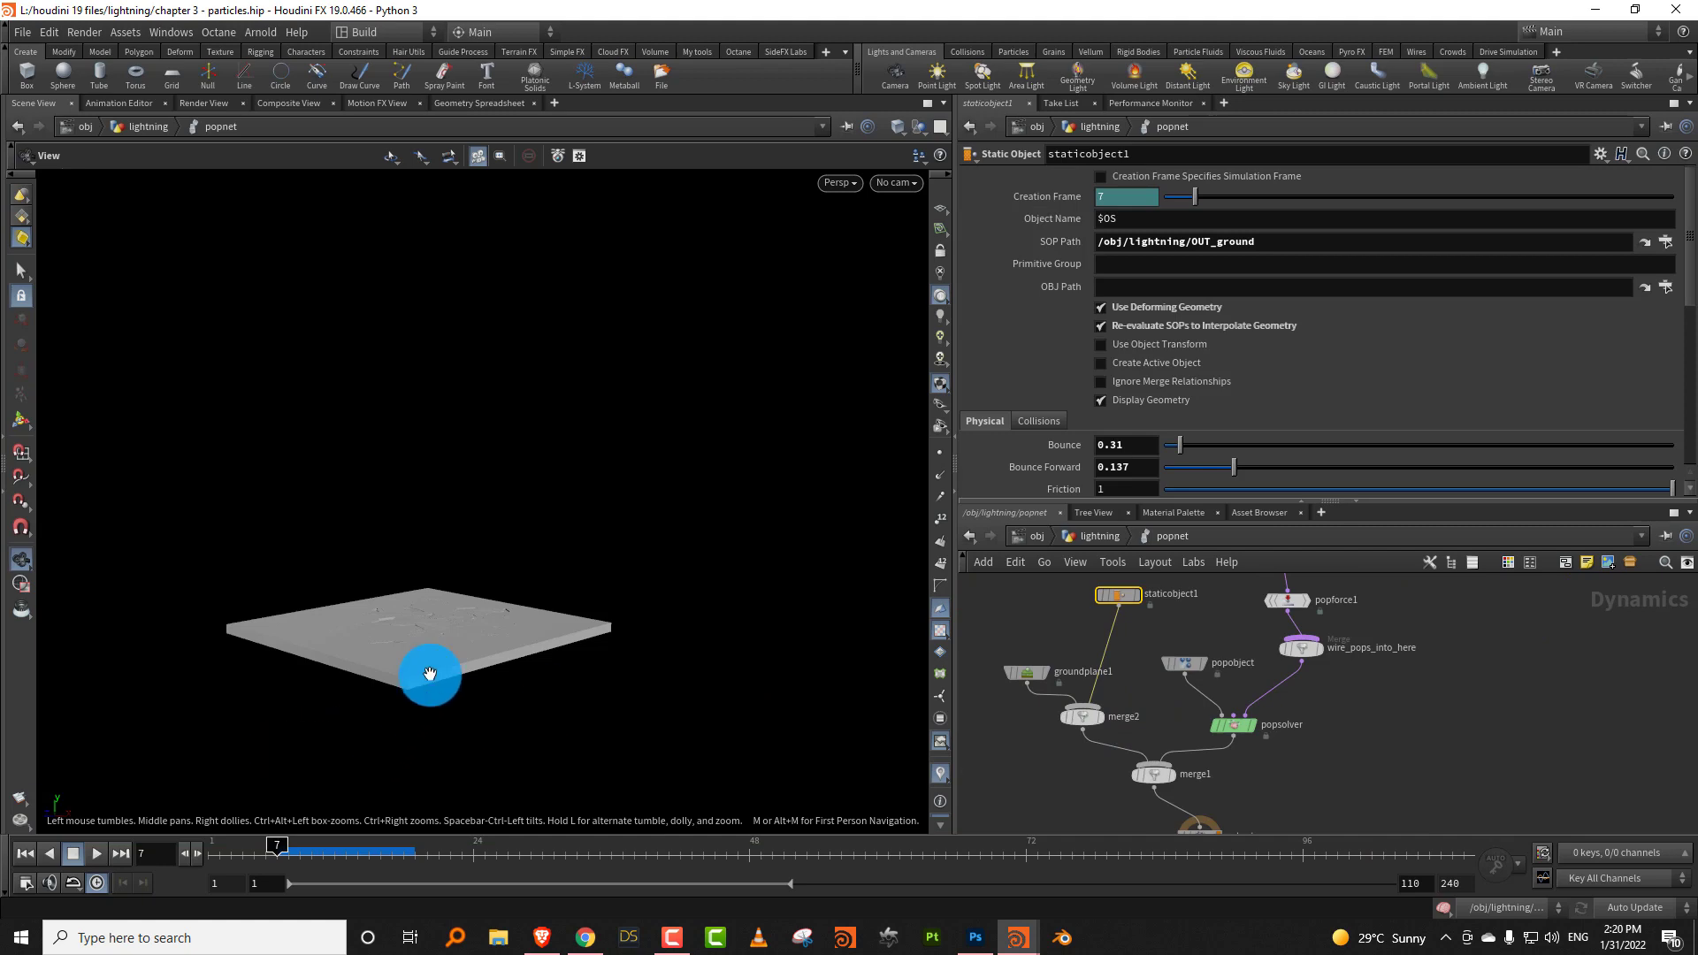
# Play the particle simulation from several angles to check collisions with the deforming ground, then rewind to frame 1.
pyautogui.moveTo(428, 675); pyautogui.dragTo(227, 773)
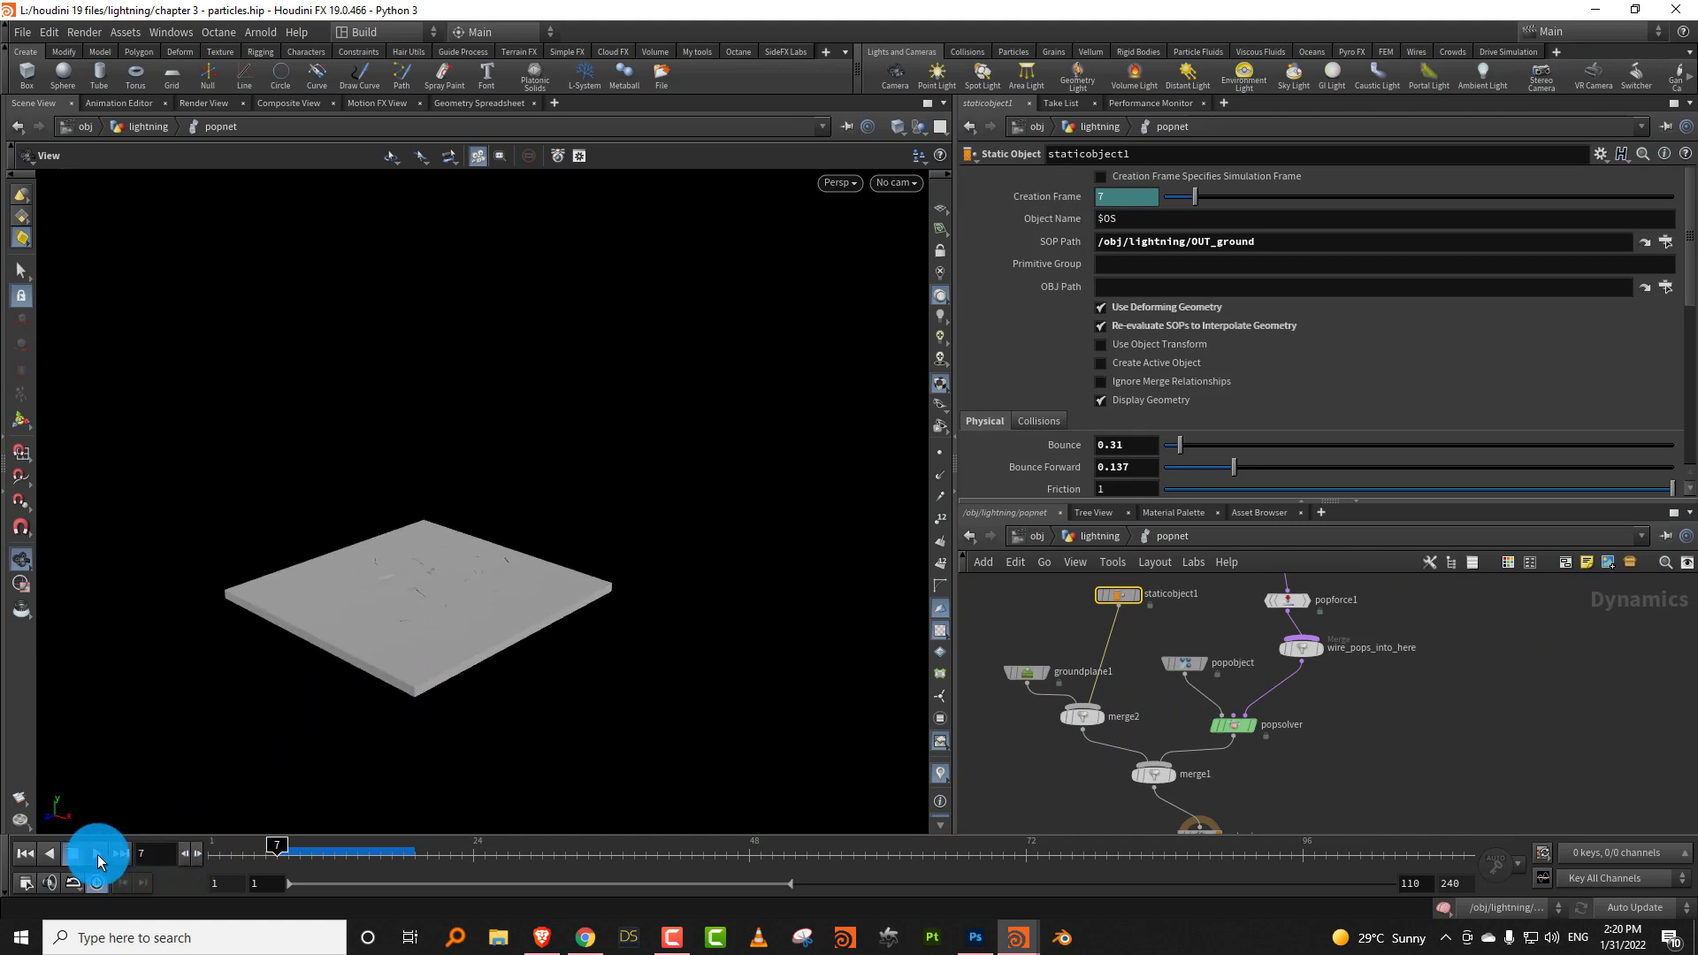
pyautogui.click(97, 854)
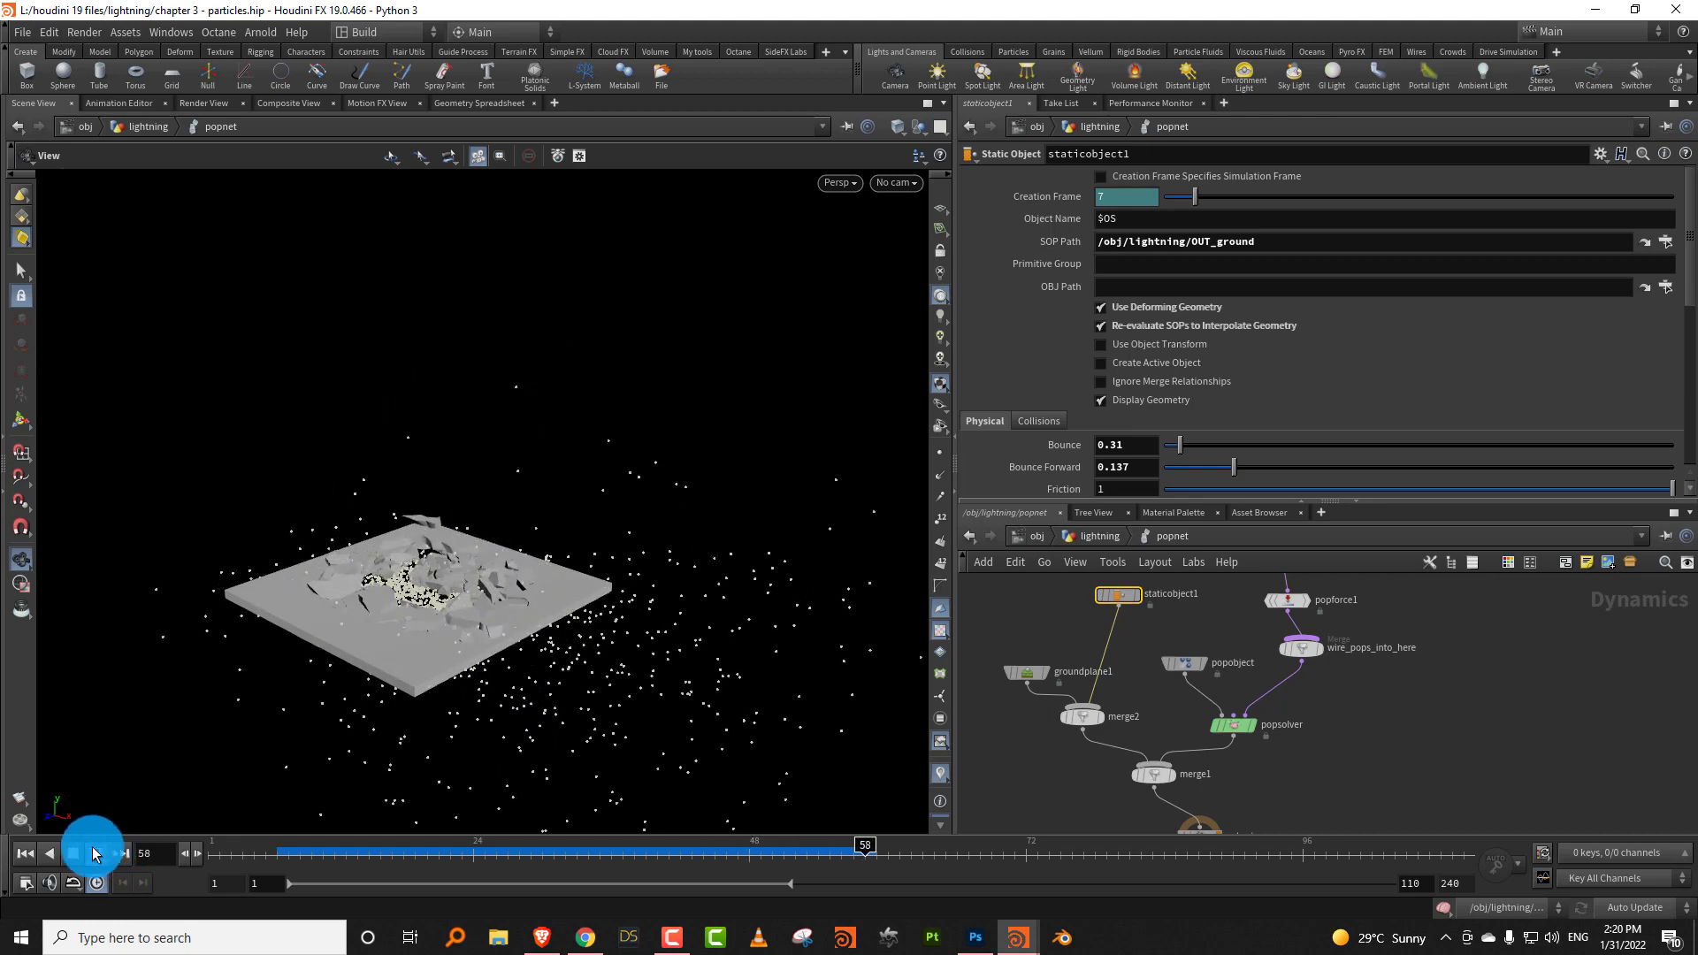
pyautogui.click(95, 854)
pyautogui.moveTo(394, 667); pyautogui.dragTo(519, 644)
pyautogui.click(253, 852)
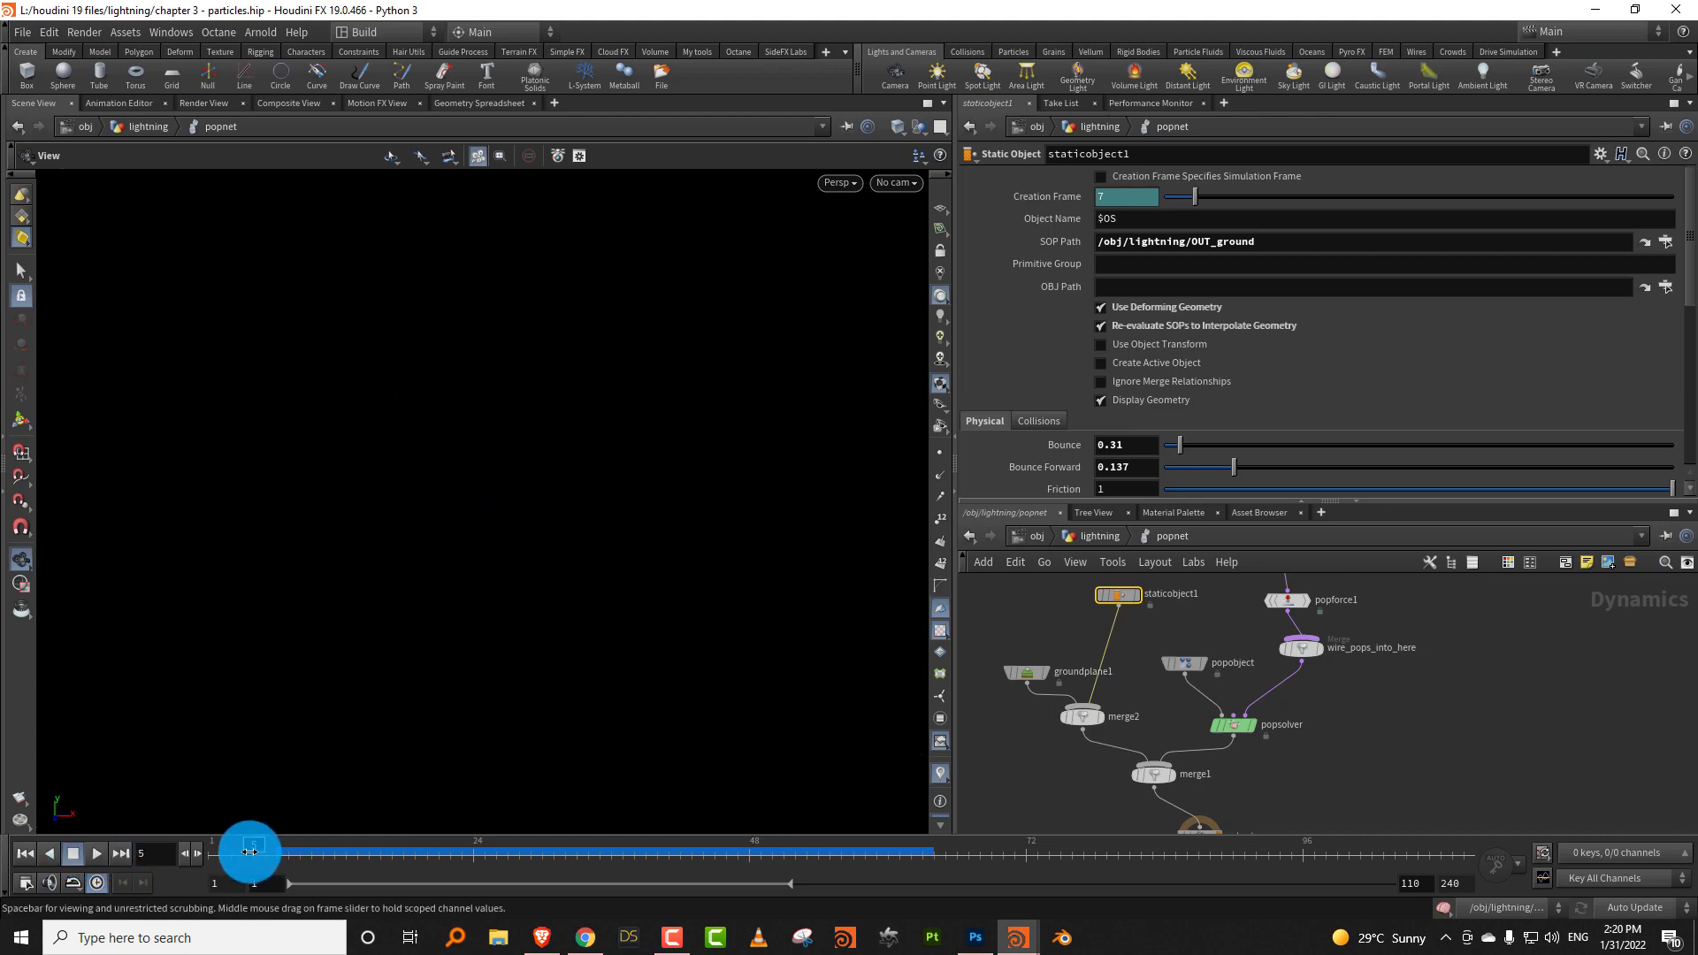
pyautogui.click(94, 854)
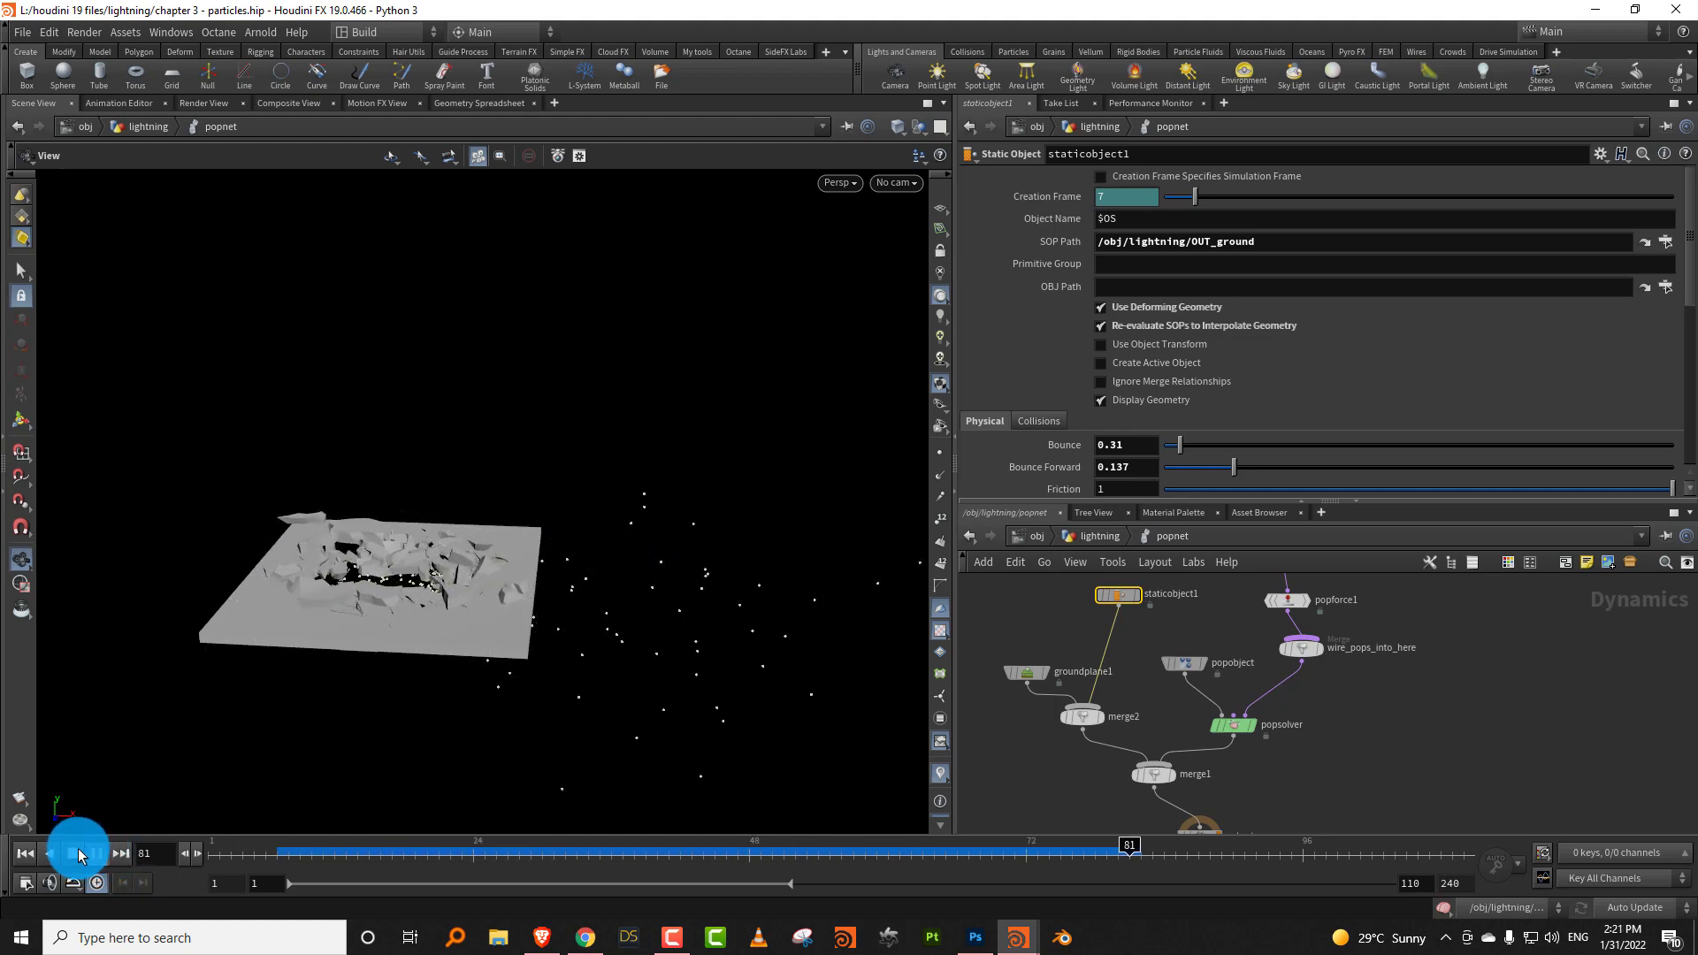
pyautogui.click(35, 863)
# Leave the popnet network, display merge5 and play the merged sparks and lightning from frame 1.
pyautogui.press('u')
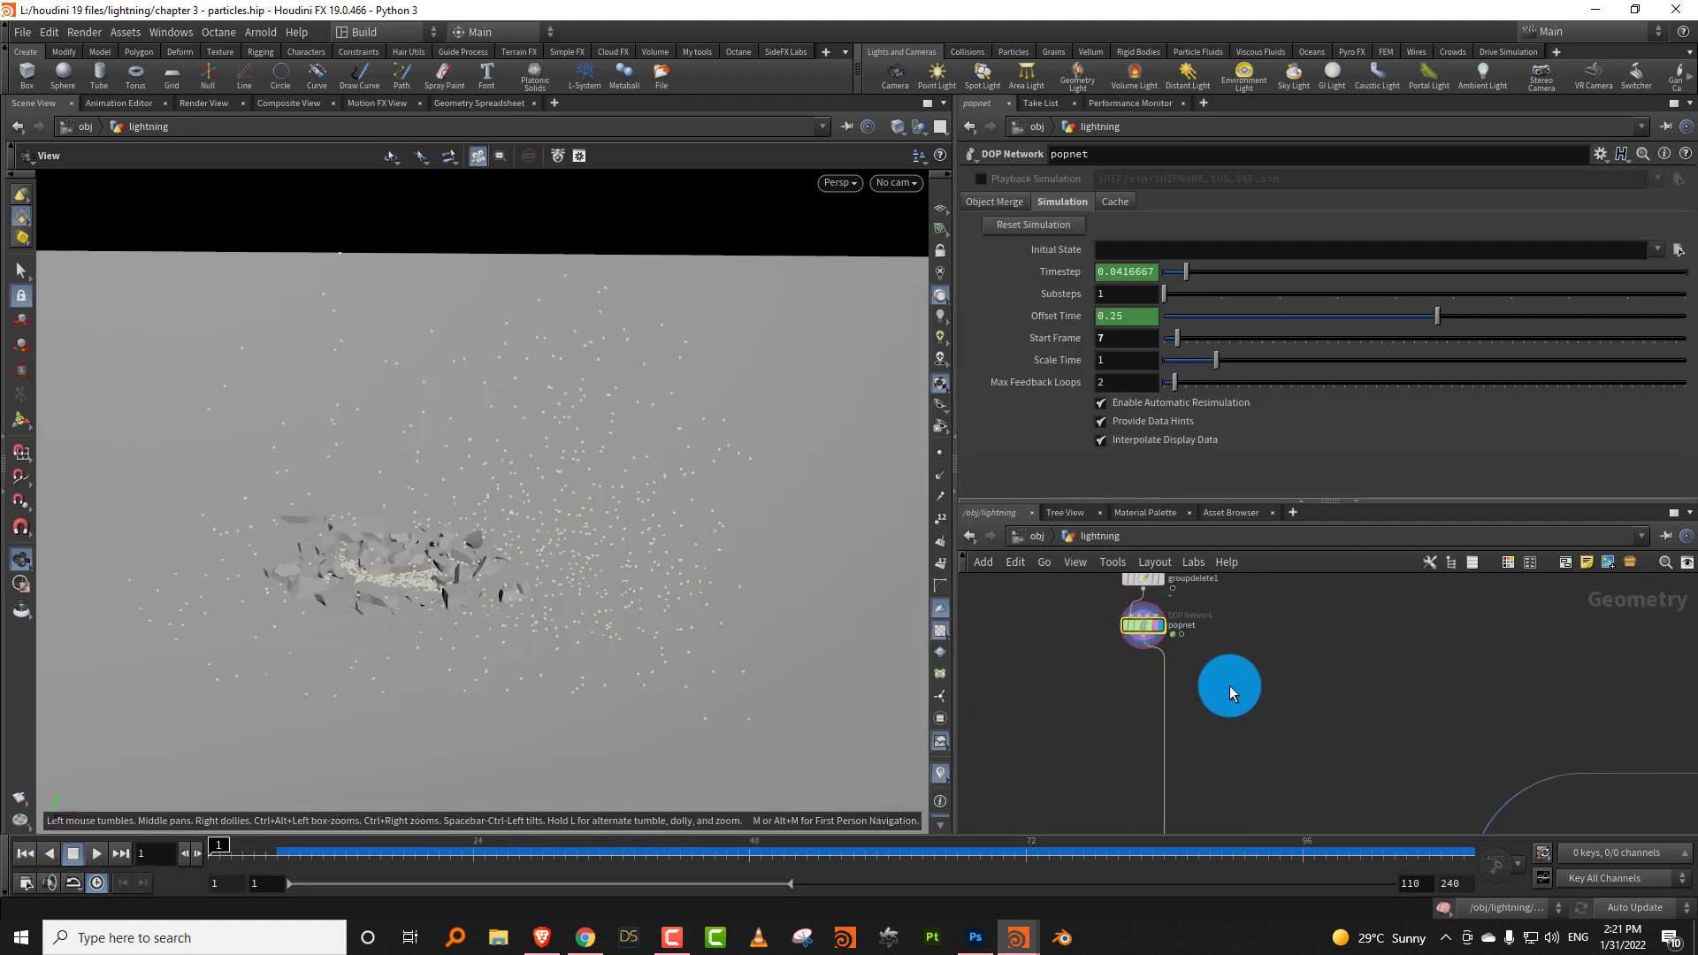
pyautogui.moveTo(1229, 687); pyautogui.dragTo(1191, 521, button='middle')
pyautogui.moveTo(1204, 796); pyautogui.dragTo(1180, 549, button='middle')
pyautogui.scroll(-3, 1212, 614)
pyautogui.moveTo(1229, 766); pyautogui.dragTo(1186, 539, button='middle')
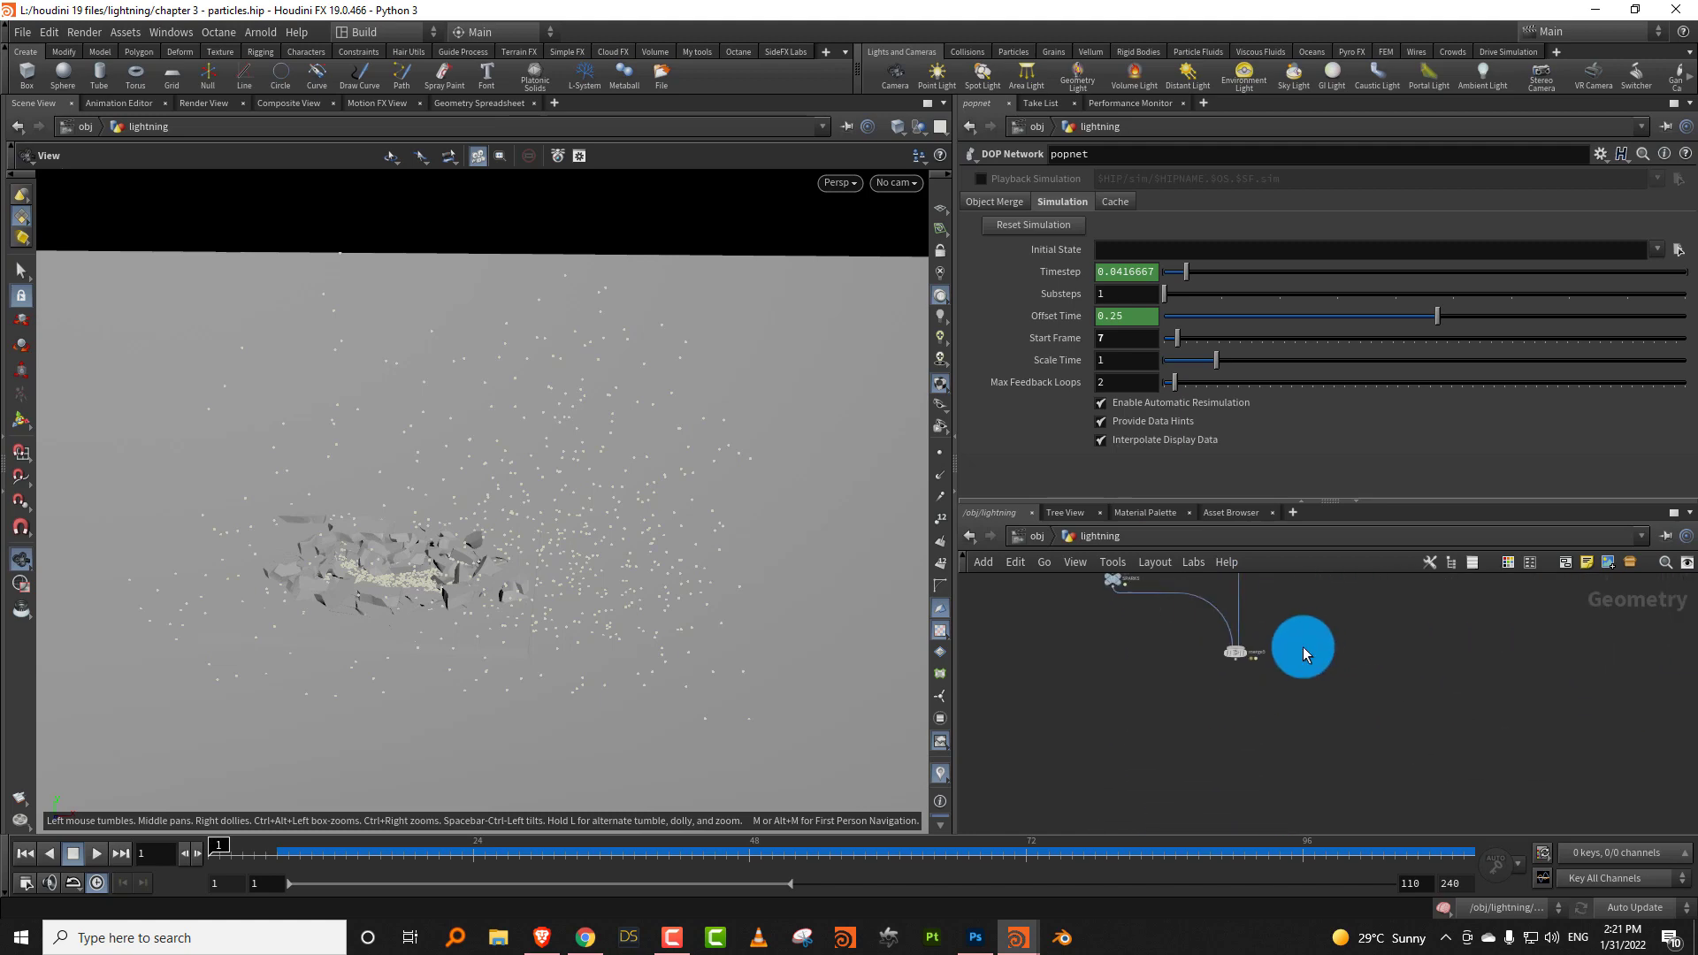
pyautogui.scroll(3, 1304, 654)
pyautogui.click(1203, 624)
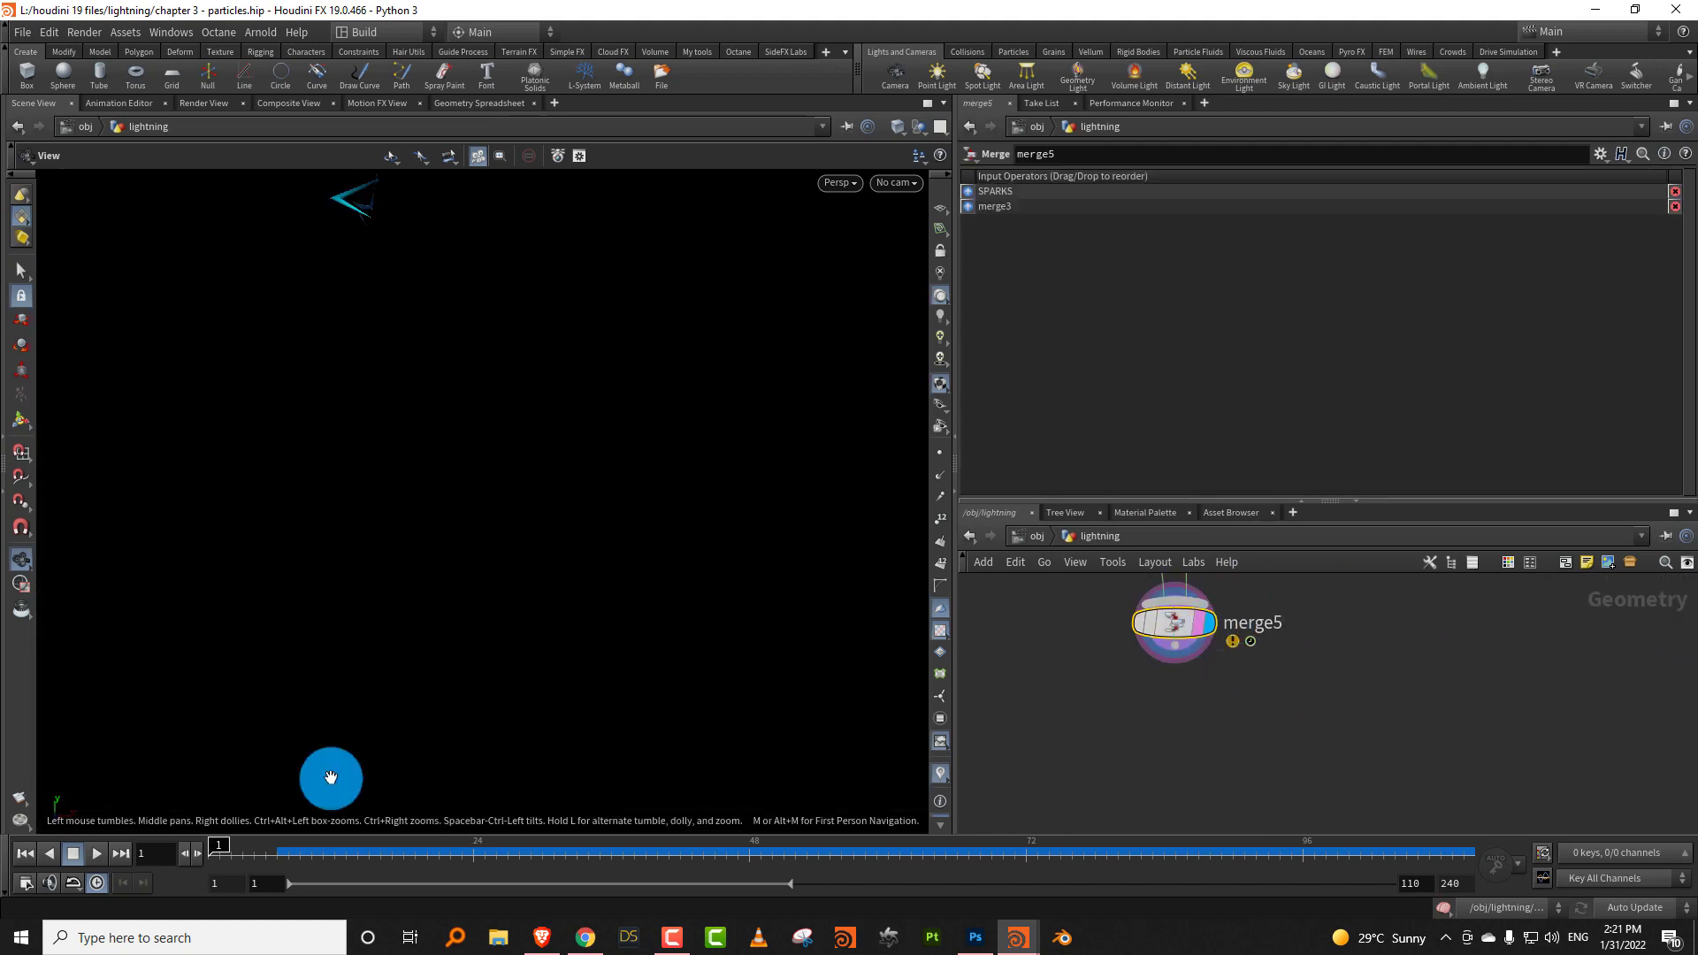
pyautogui.click(96, 854)
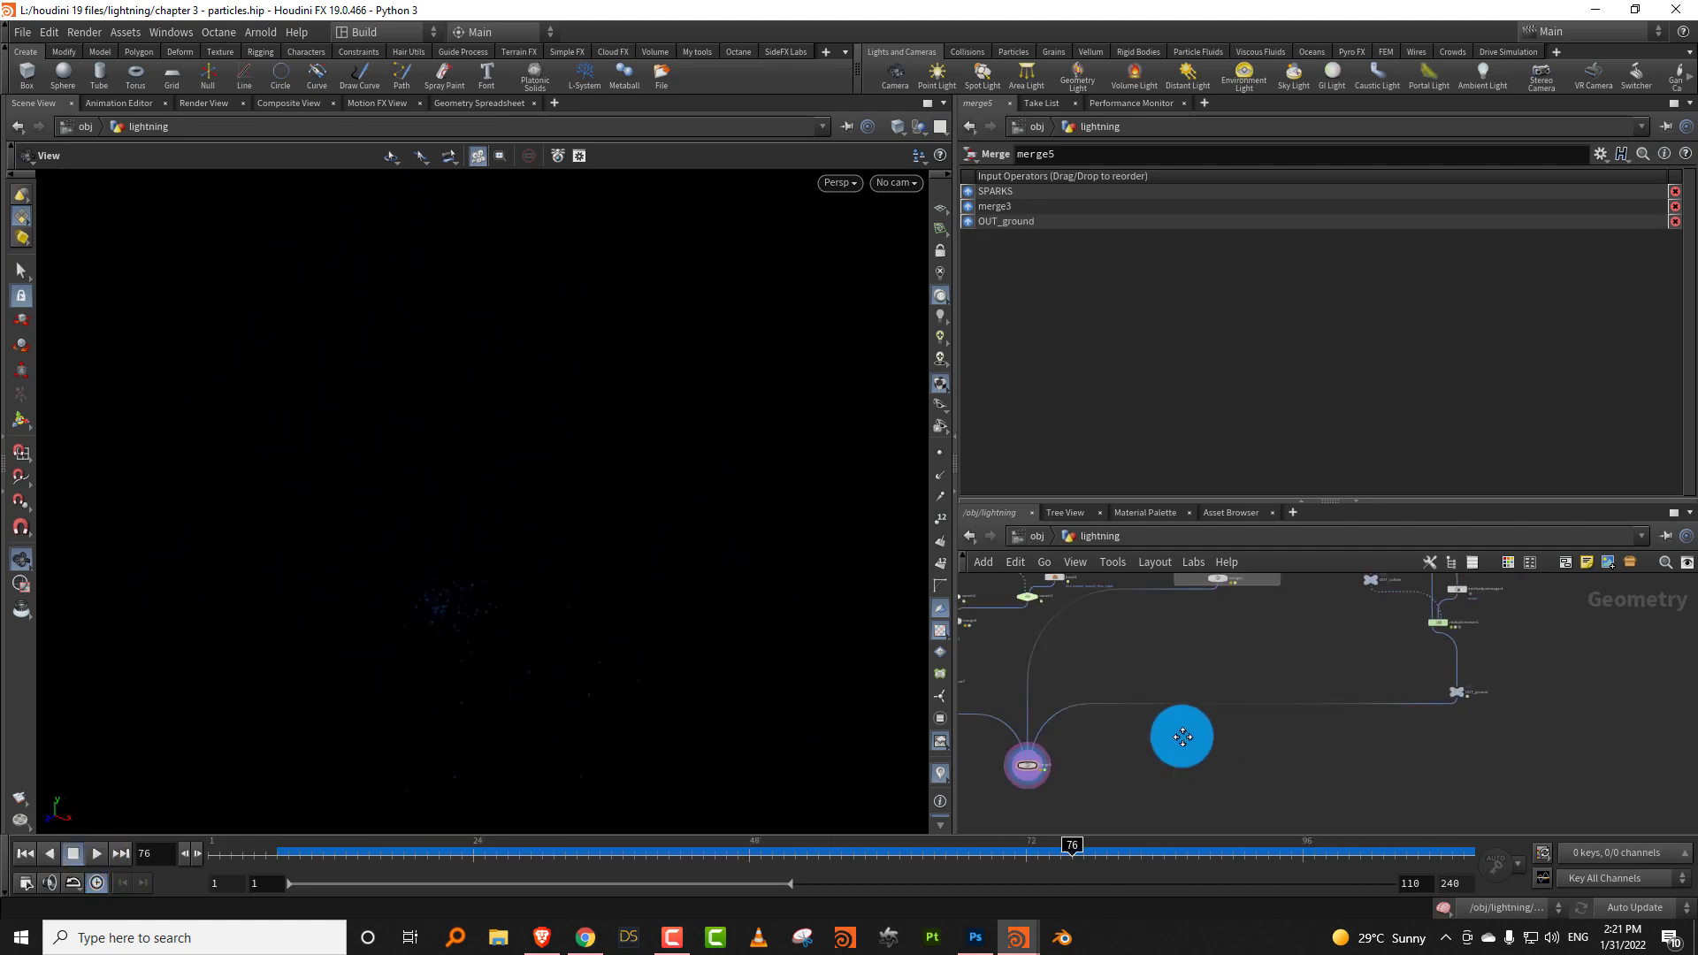
# Disconnect OUT_ground from merge5 by cutting its wire, leaving only SPARKS and merge3 as inputs.
pyautogui.rightClick(1189, 671)
pyautogui.click(1144, 652)
pyautogui.moveTo(1145, 652); pyautogui.dragTo(1180, 636, button='middle')
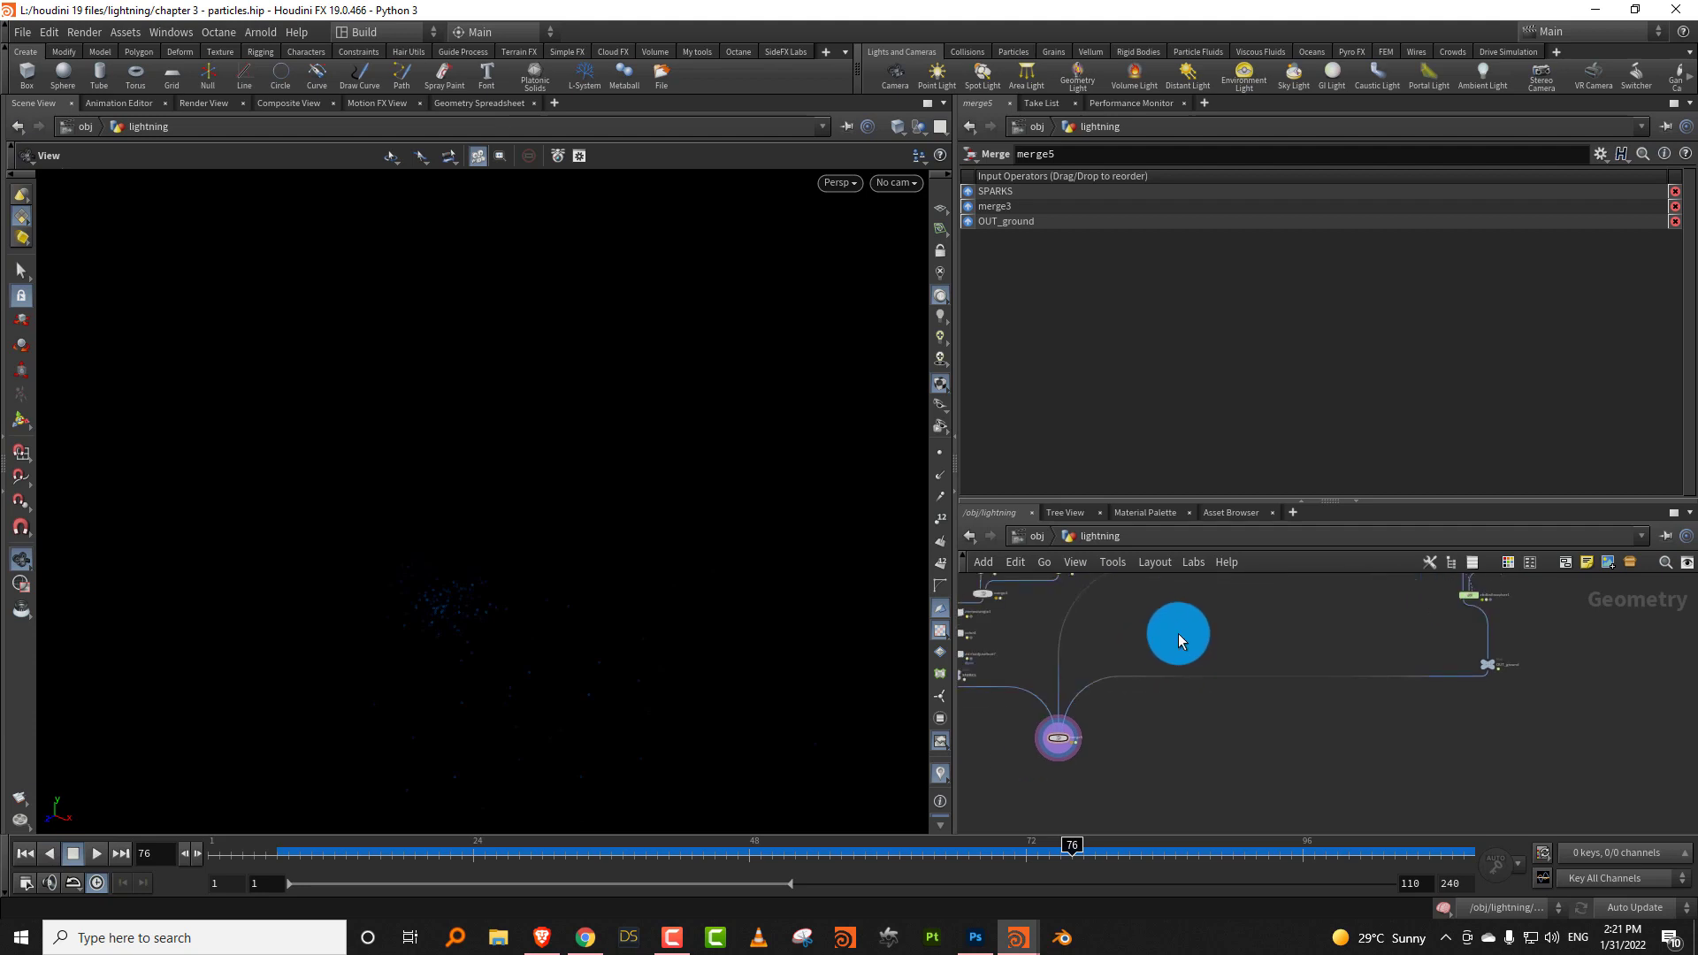
pyautogui.scroll(3, 1095, 720)
pyautogui.press('y')
pyautogui.moveTo(1157, 692)
pyautogui.mouseDown()
pyautogui.moveTo(1093, 615)
pyautogui.moveTo(1086, 669)
pyautogui.mouseUp()
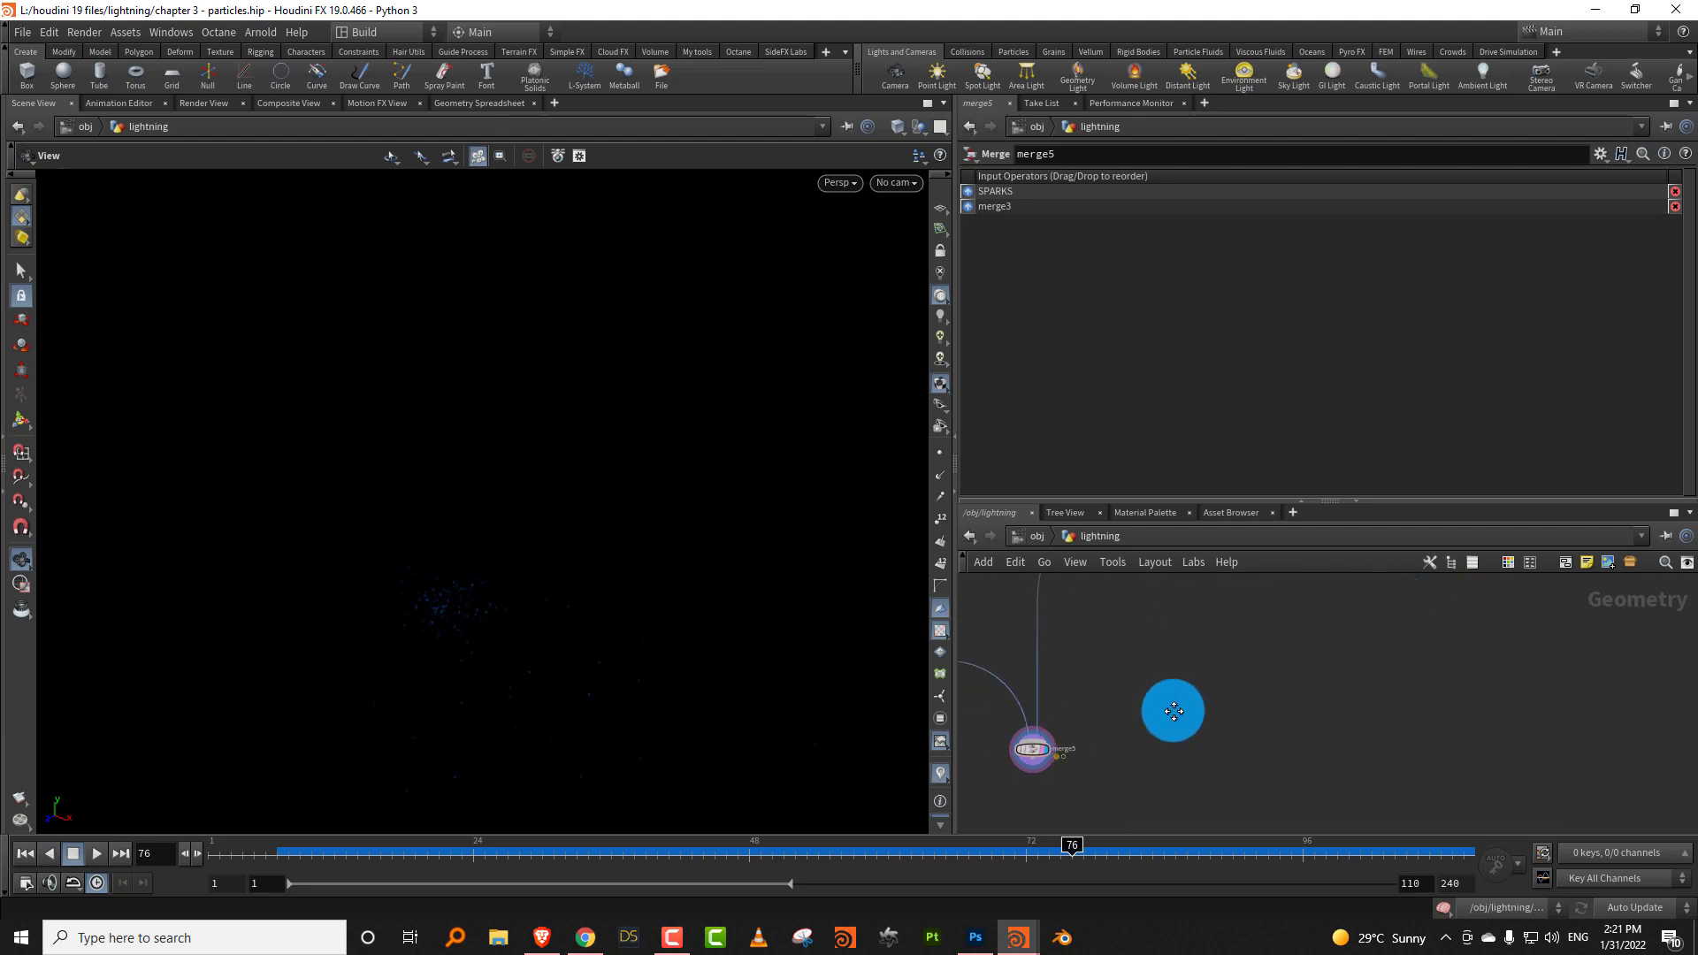
# Move the node chain from attribwrangle1 down to SPARKS into line beneath the merge node above it.
pyautogui.moveTo(969, 604)
pyautogui.mouseDown(button='middle')
pyautogui.moveTo(1118, 672)
pyautogui.moveTo(1160, 715)
pyautogui.mouseUp(button='middle')
pyautogui.scroll(-2, 1160, 715)
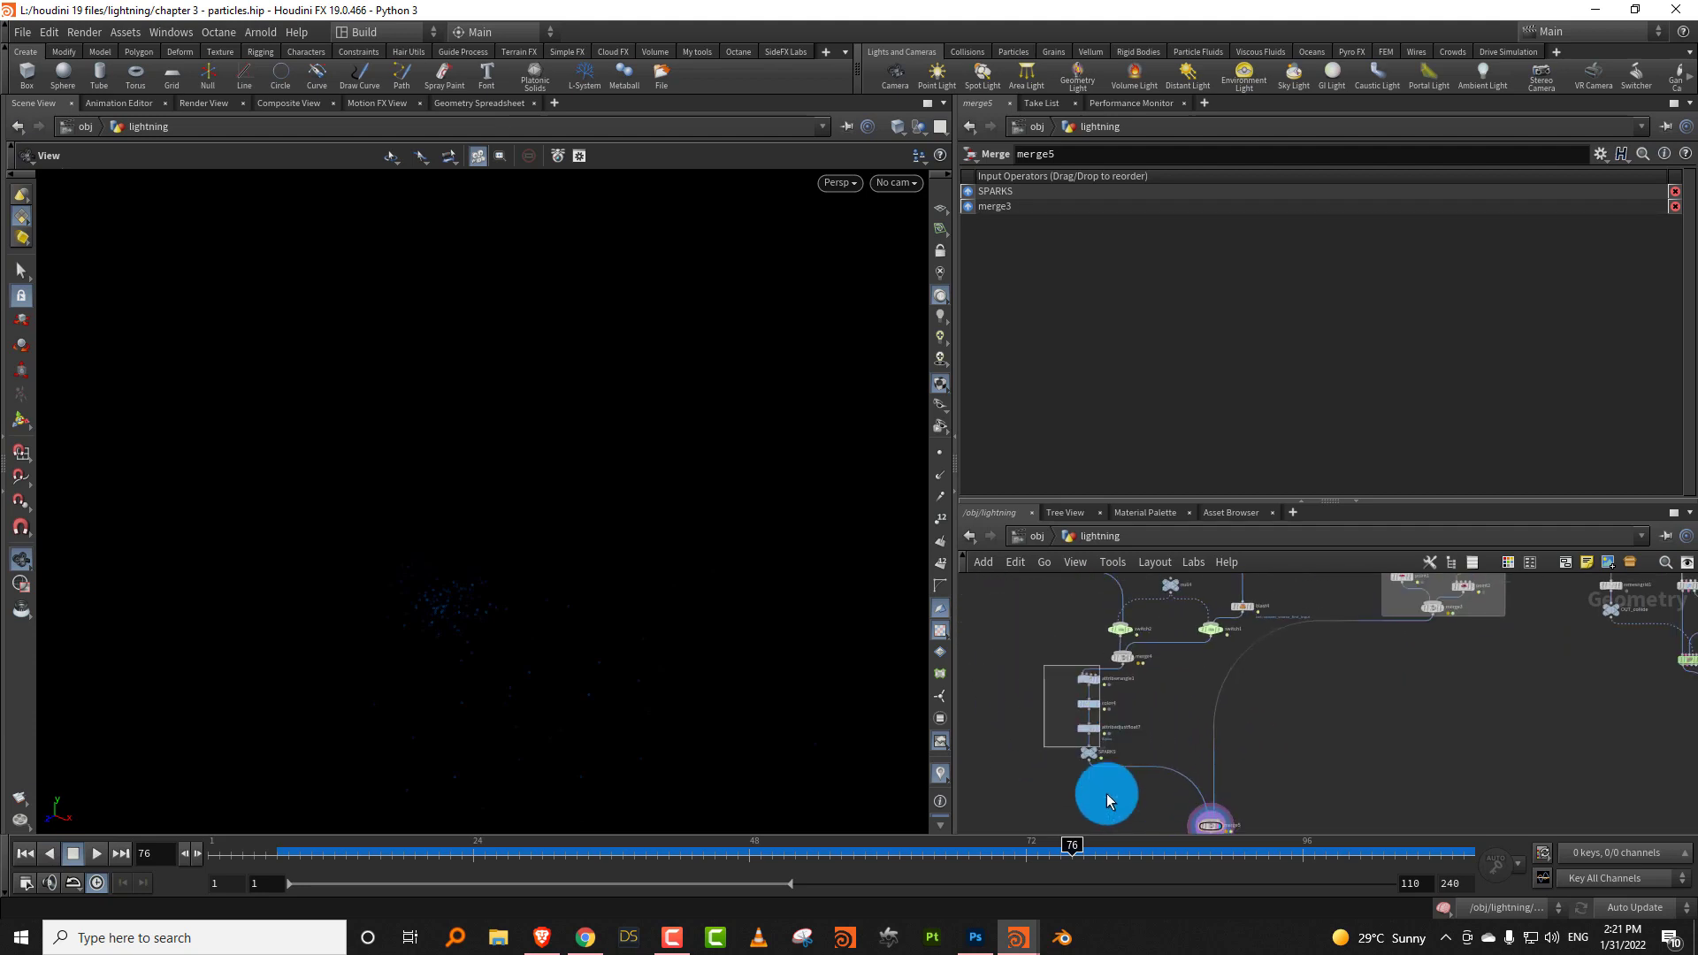
pyautogui.moveTo(1106, 794); pyautogui.dragTo(1123, 762)
pyautogui.click(1078, 788)
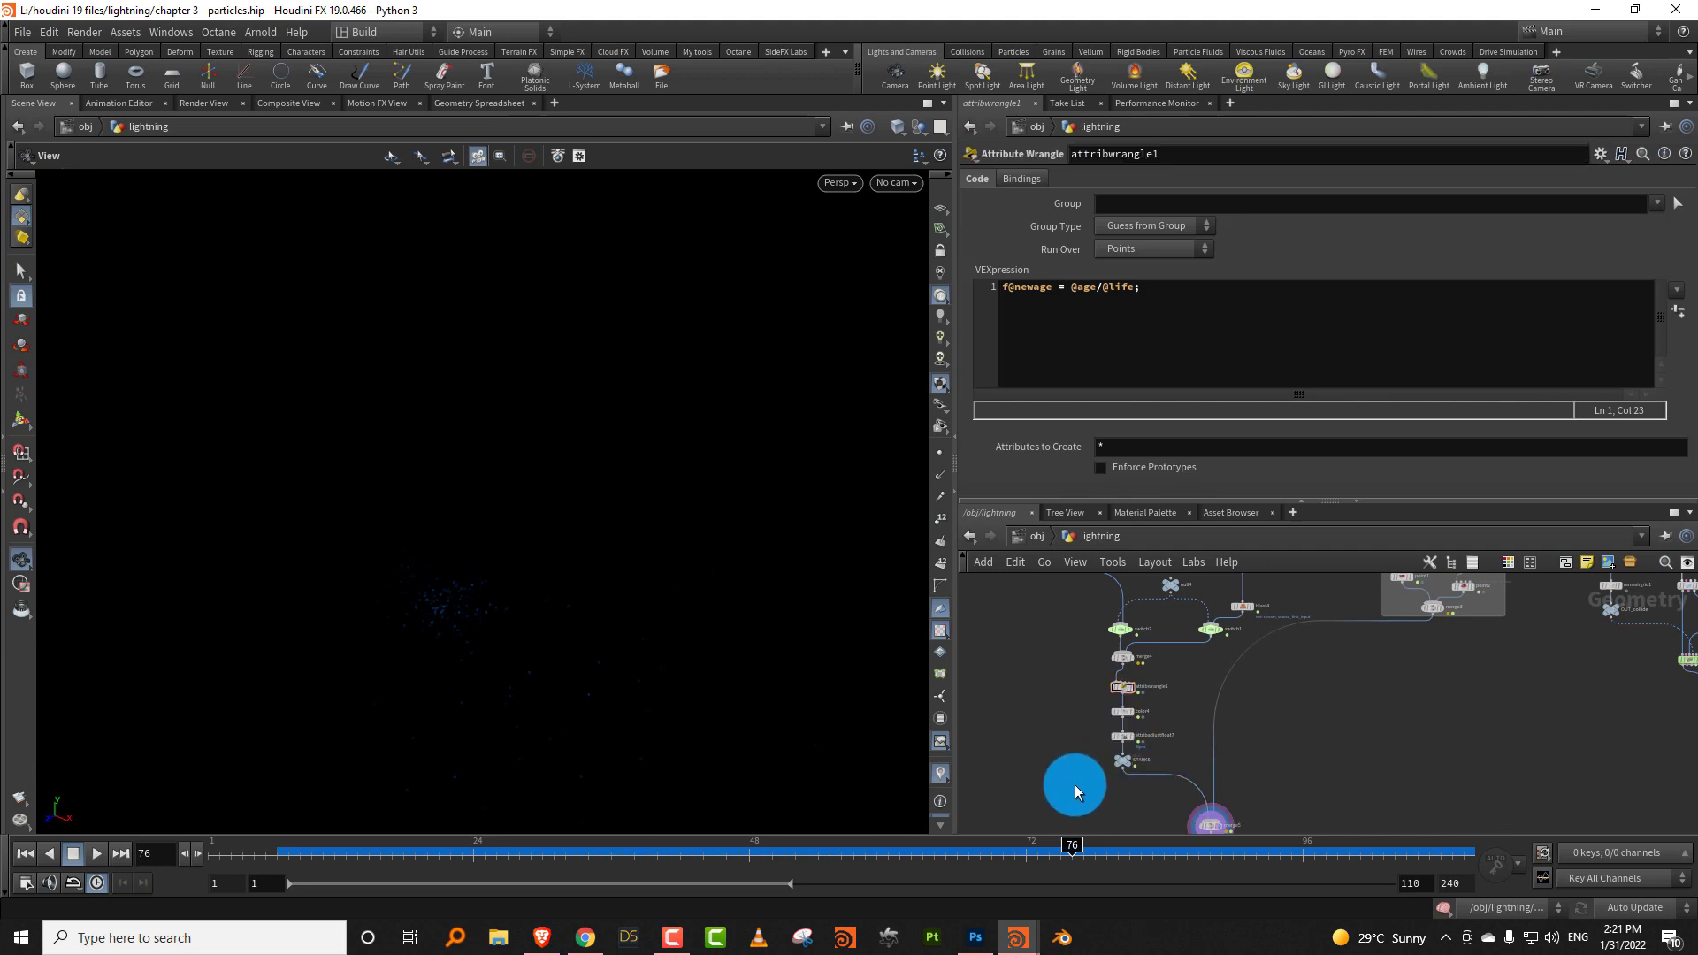
pyautogui.moveTo(1336, 715); pyautogui.dragTo(1176, 723, button='middle')
pyautogui.scroll(-2, 1254, 704)
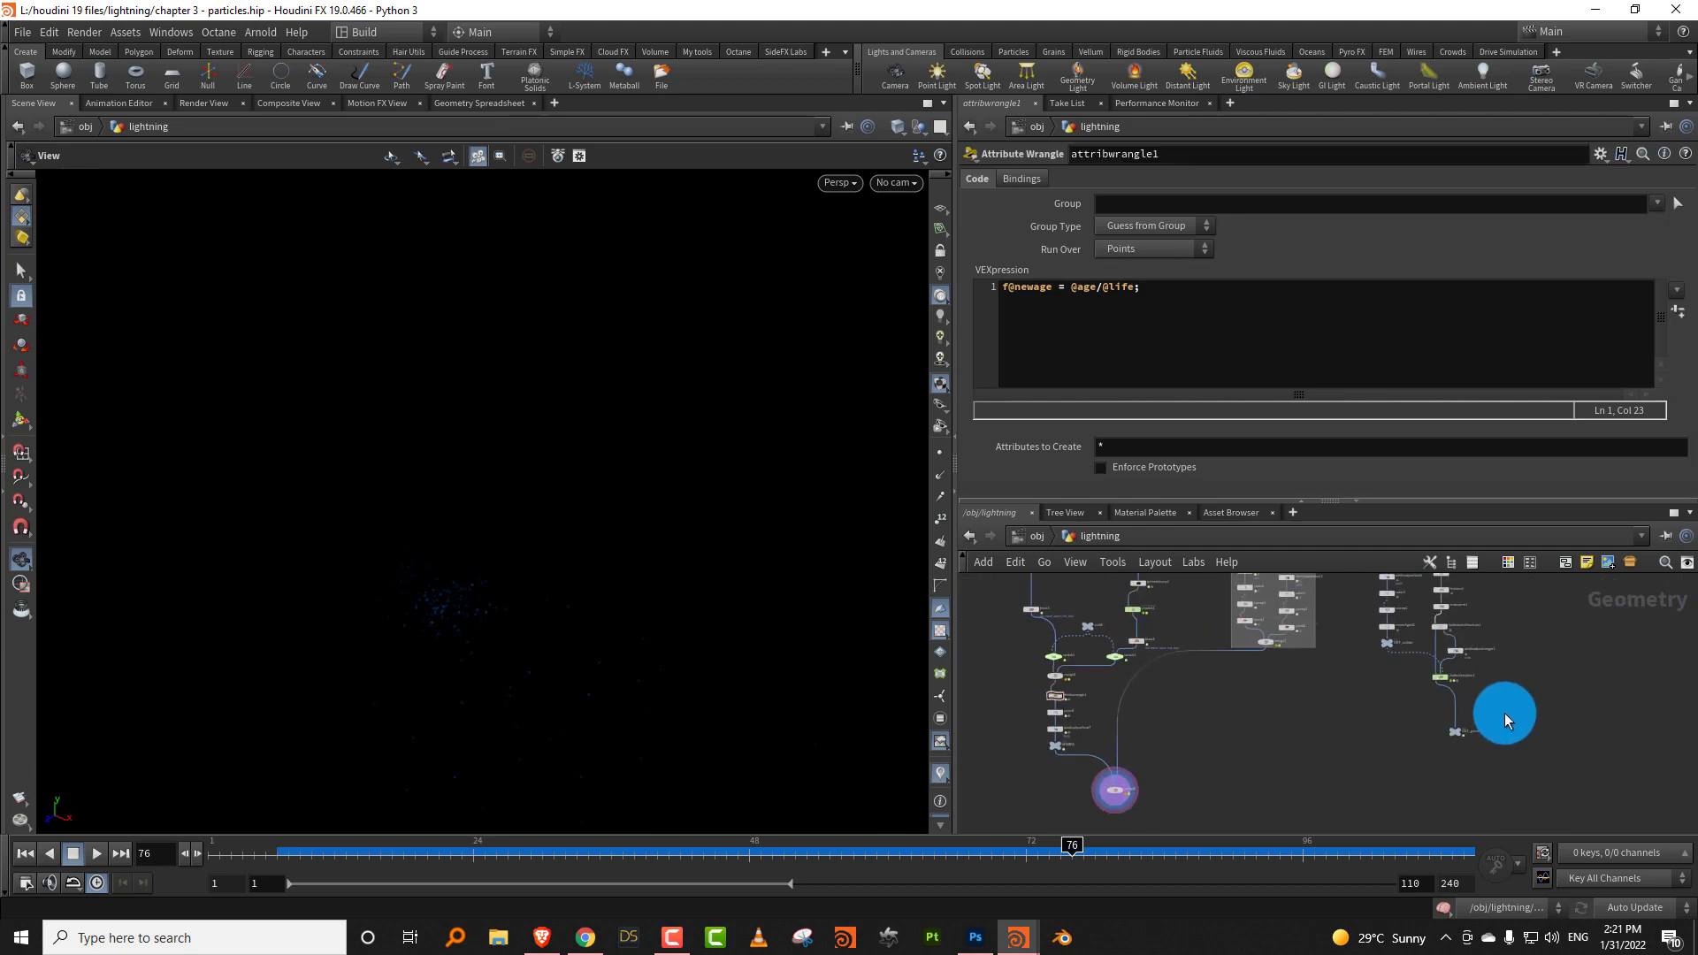
pyautogui.scroll(3, 1505, 713)
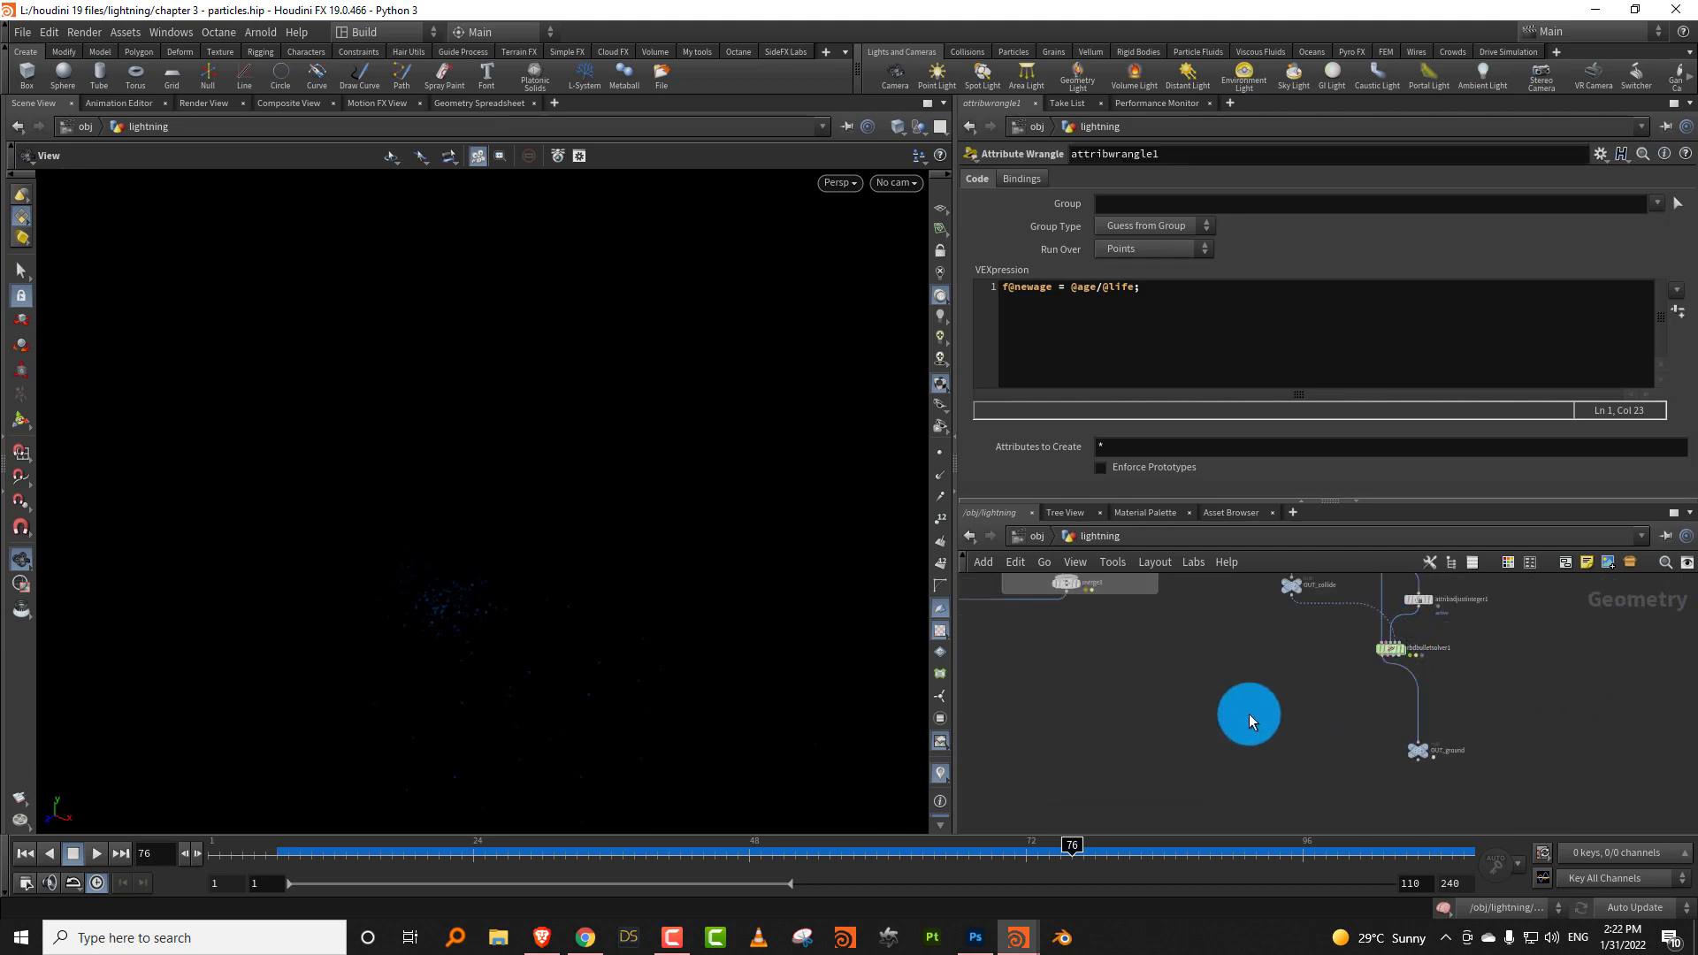